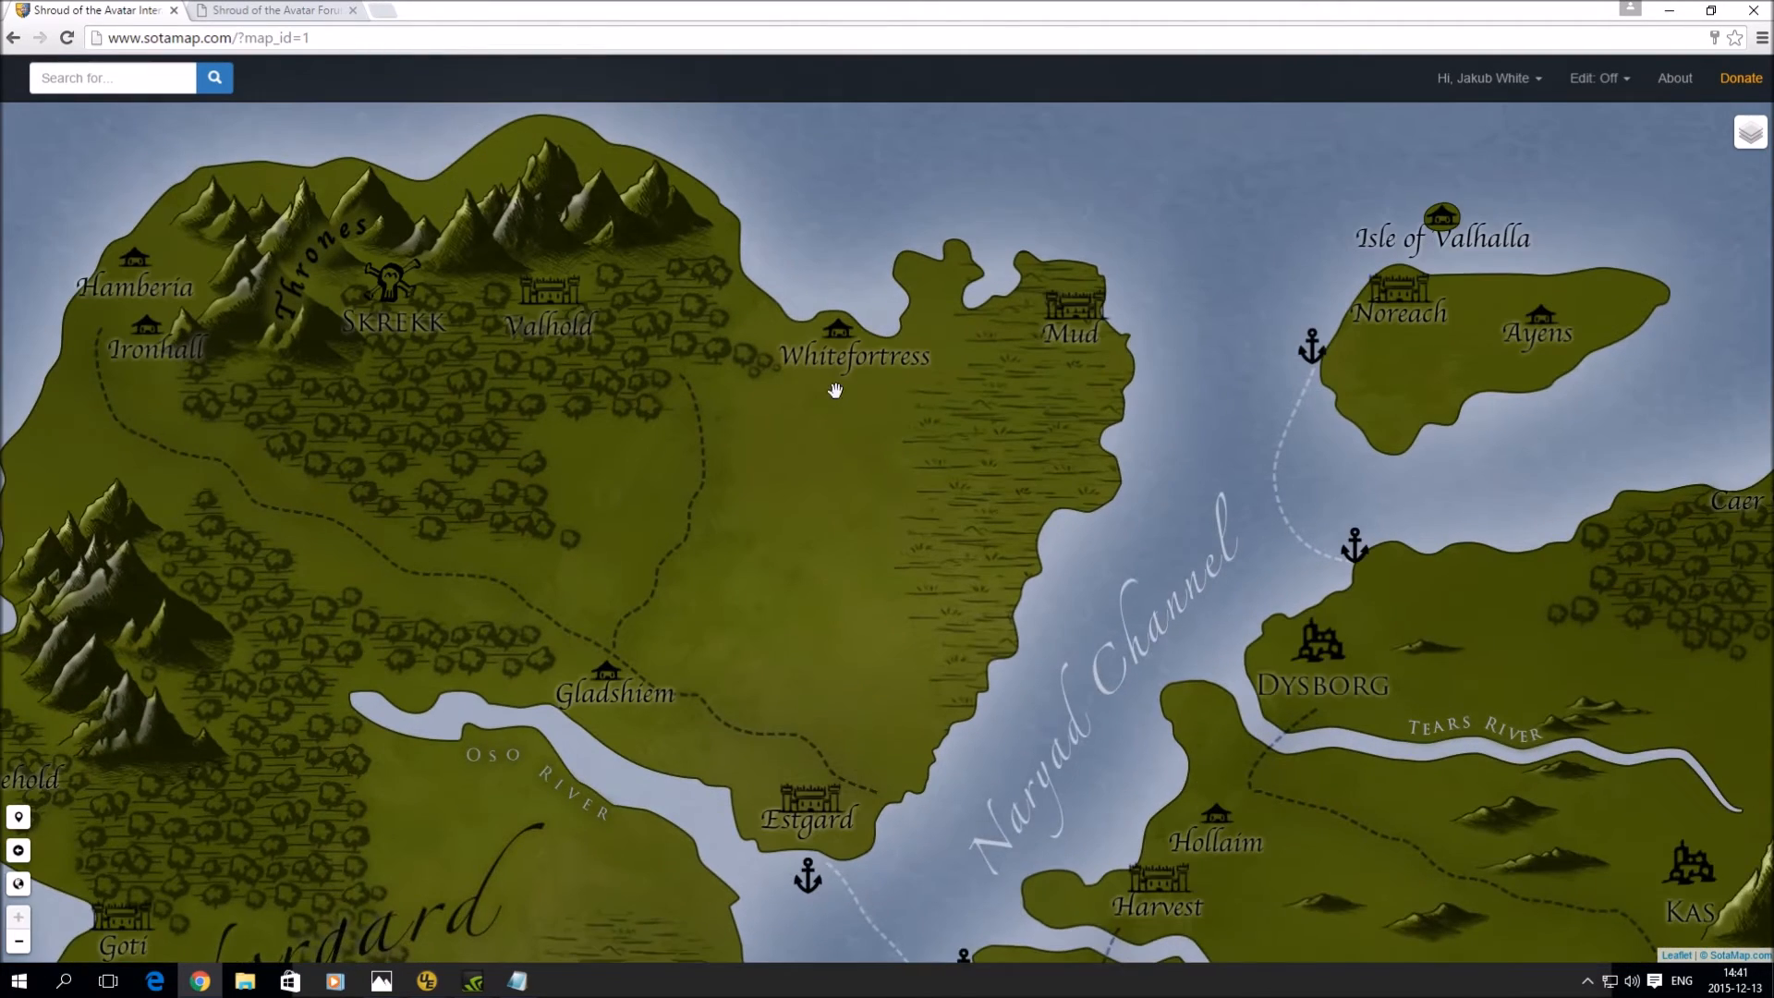
- Pan the world map to the Whitefortress marker and open its Location Map from the popup
drag(835, 388, 894, 550)
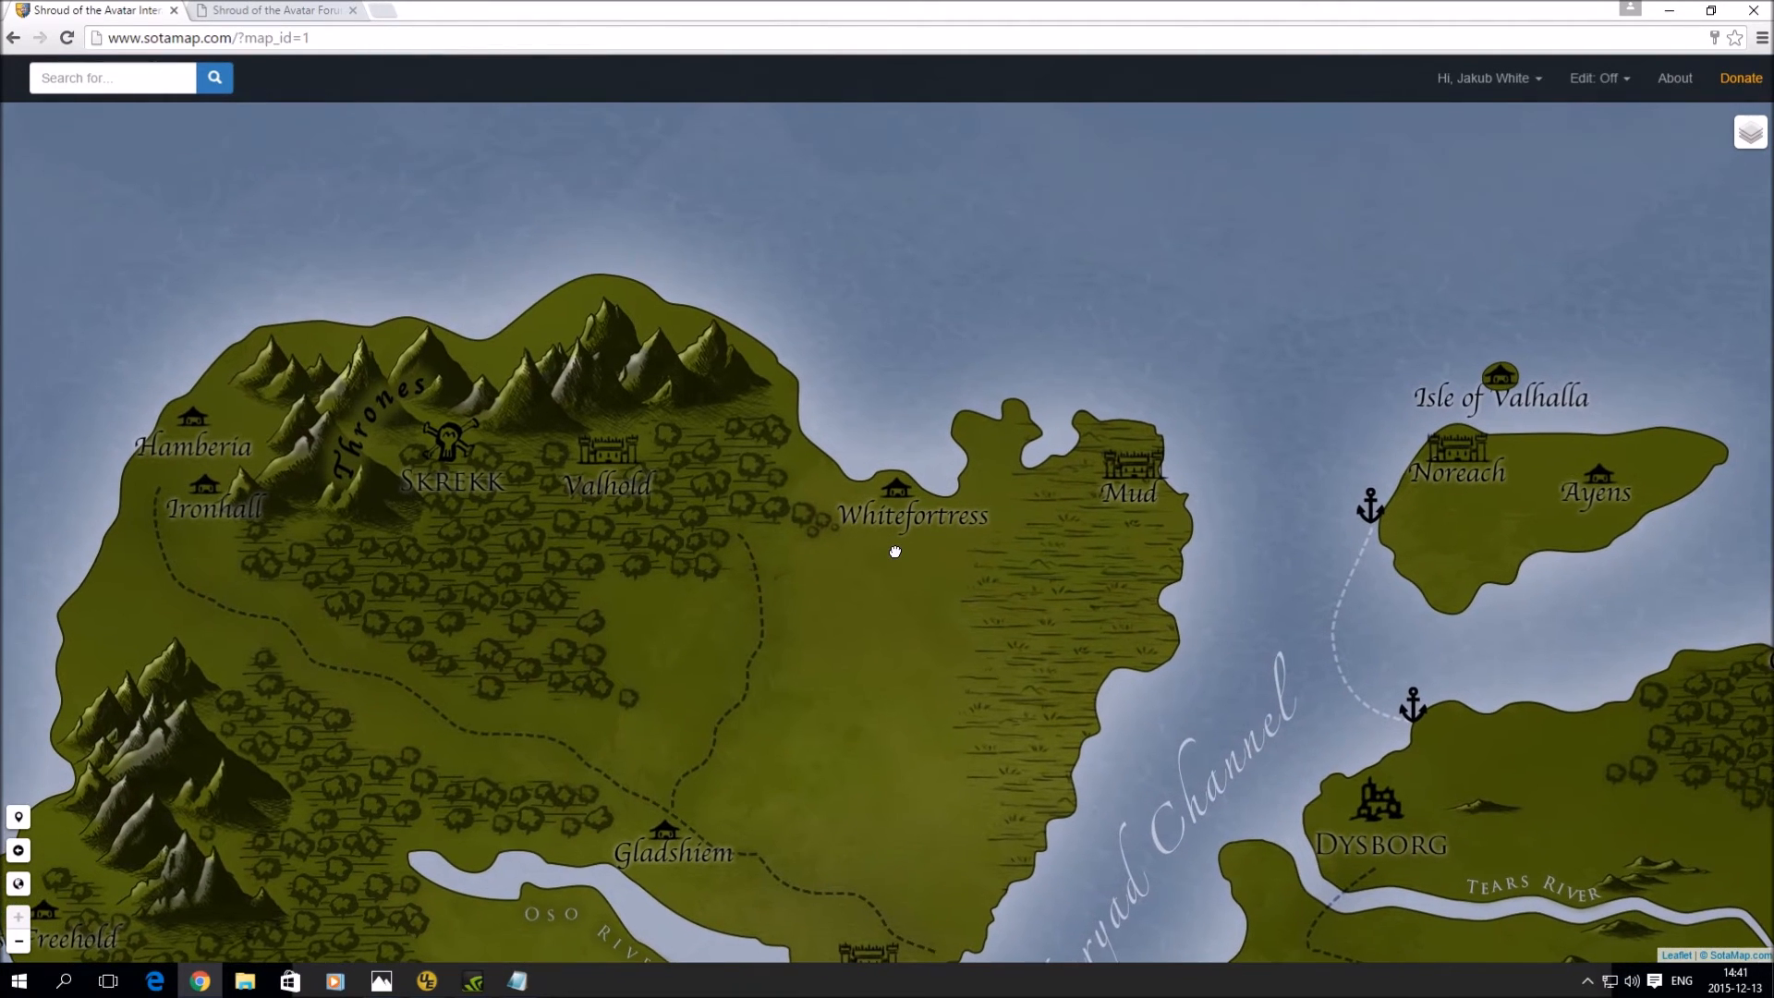
click(897, 493)
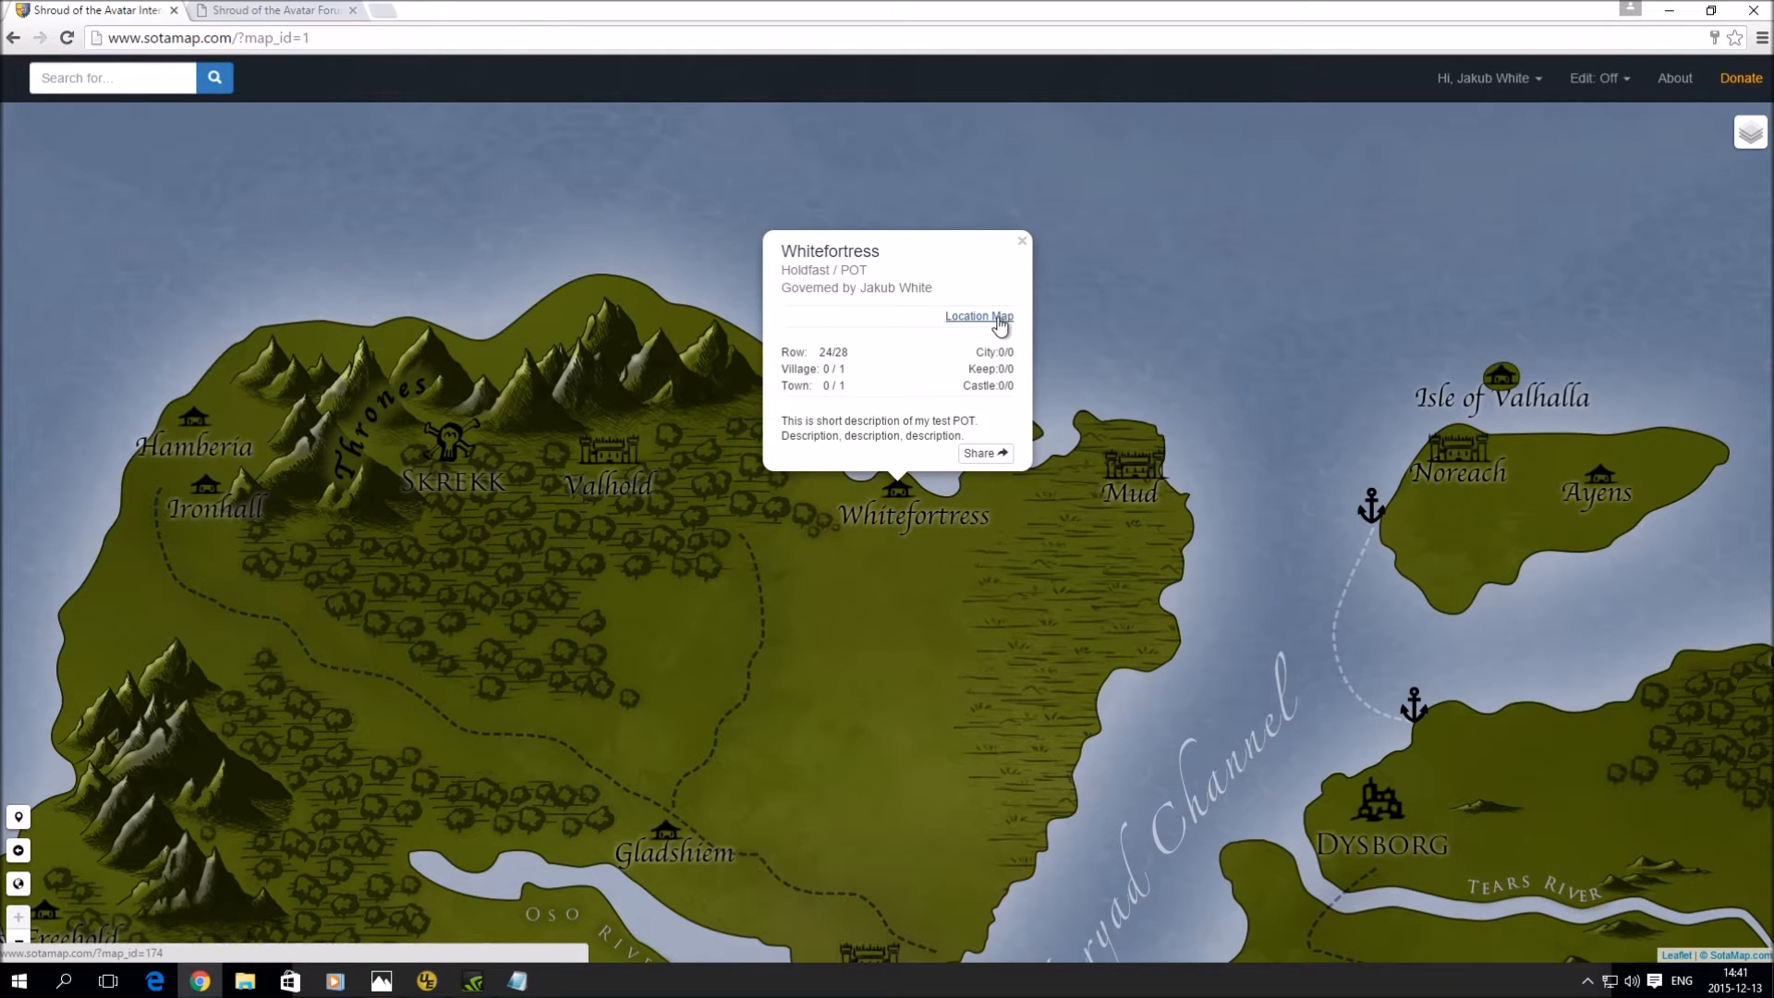
click(999, 319)
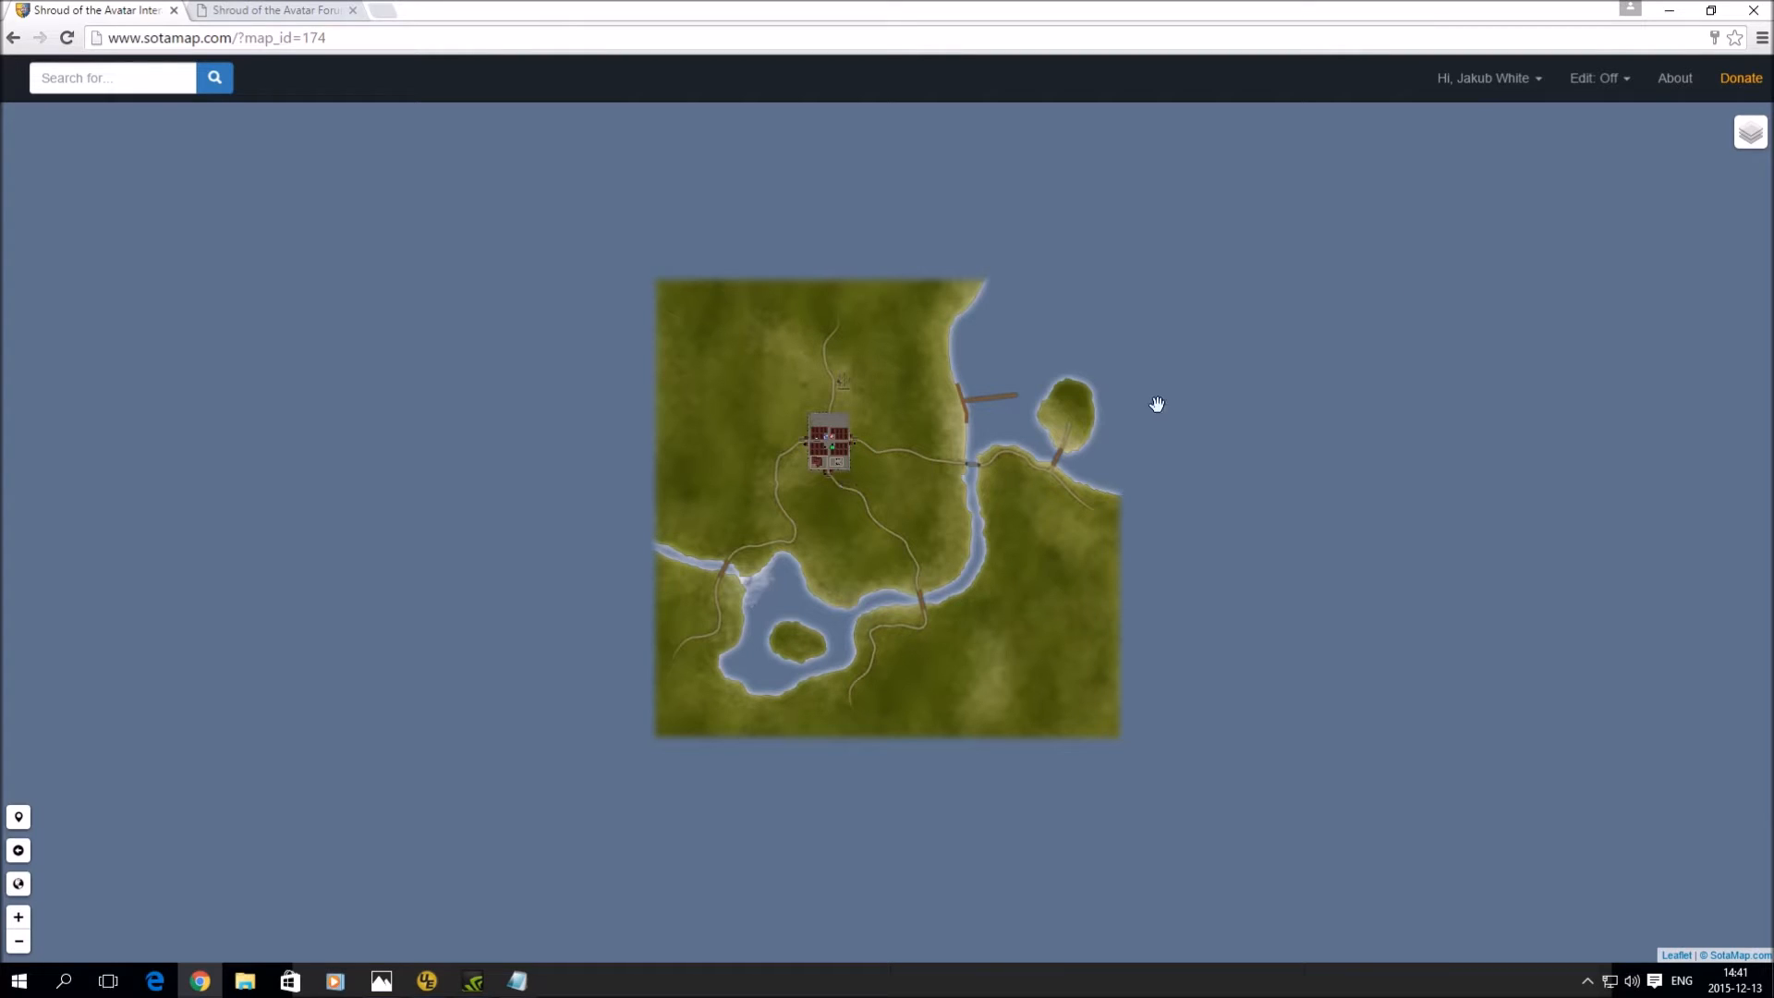
- Turn editing on and apply the Island template to the Whitefortress map
click(1601, 82)
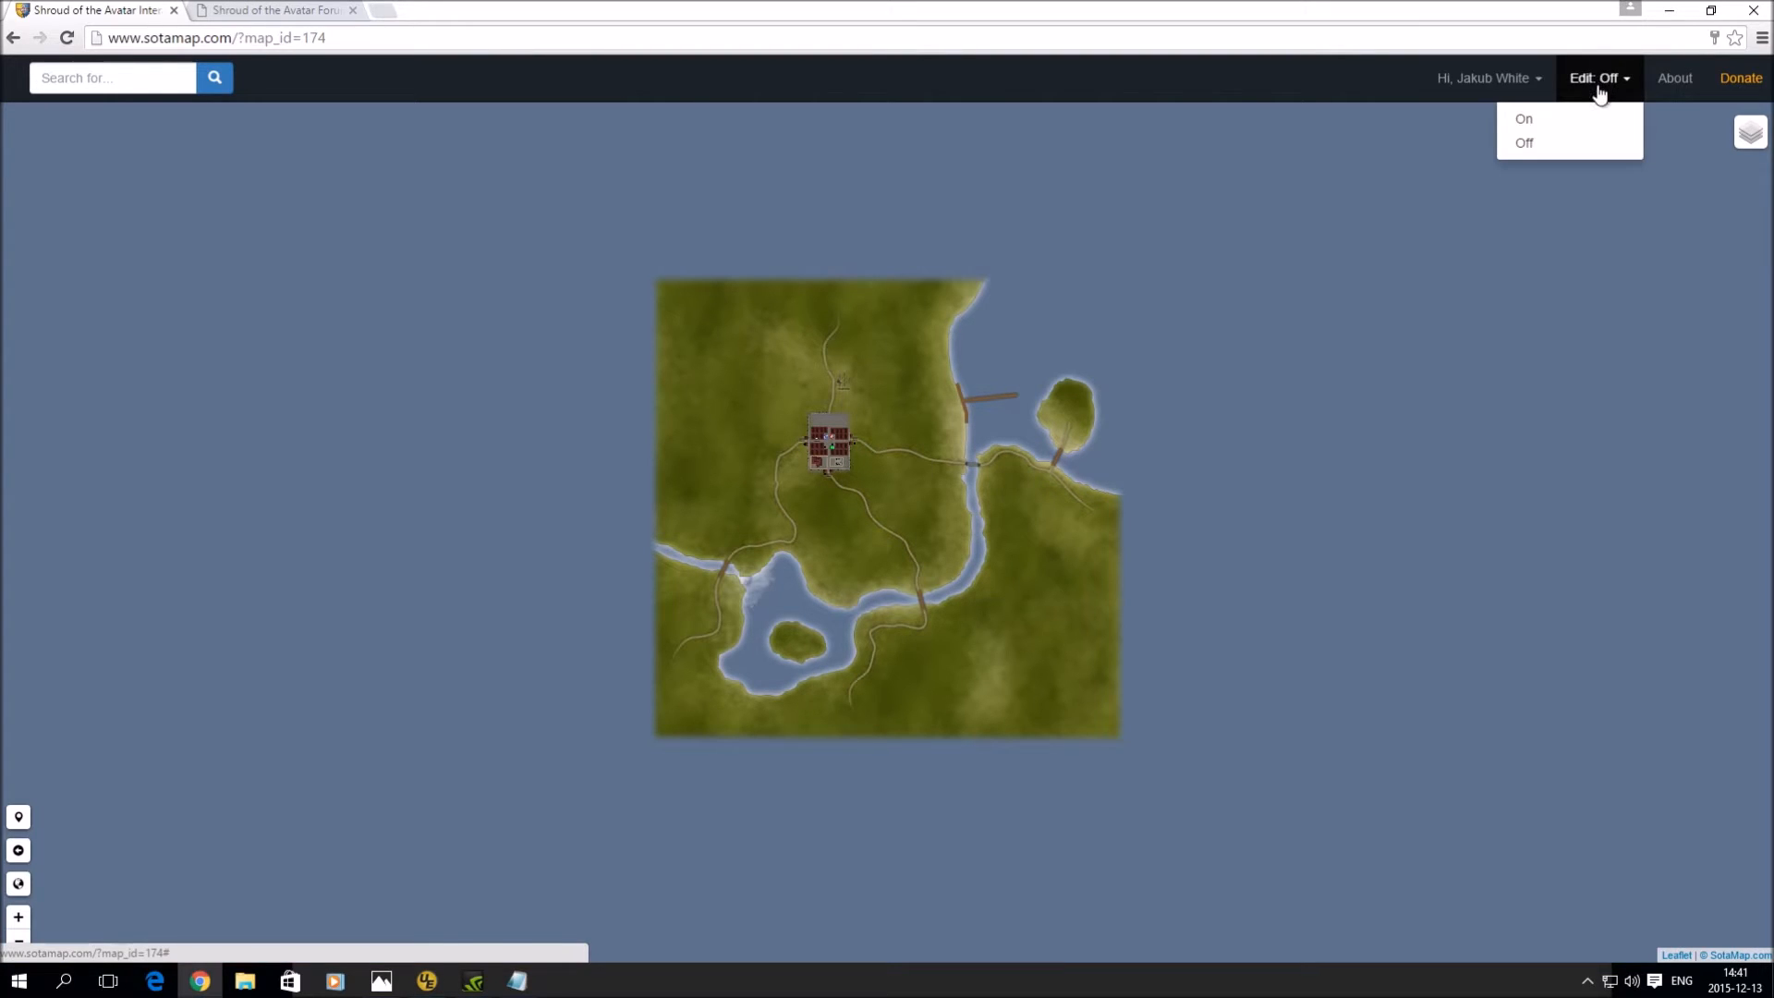
click(1589, 117)
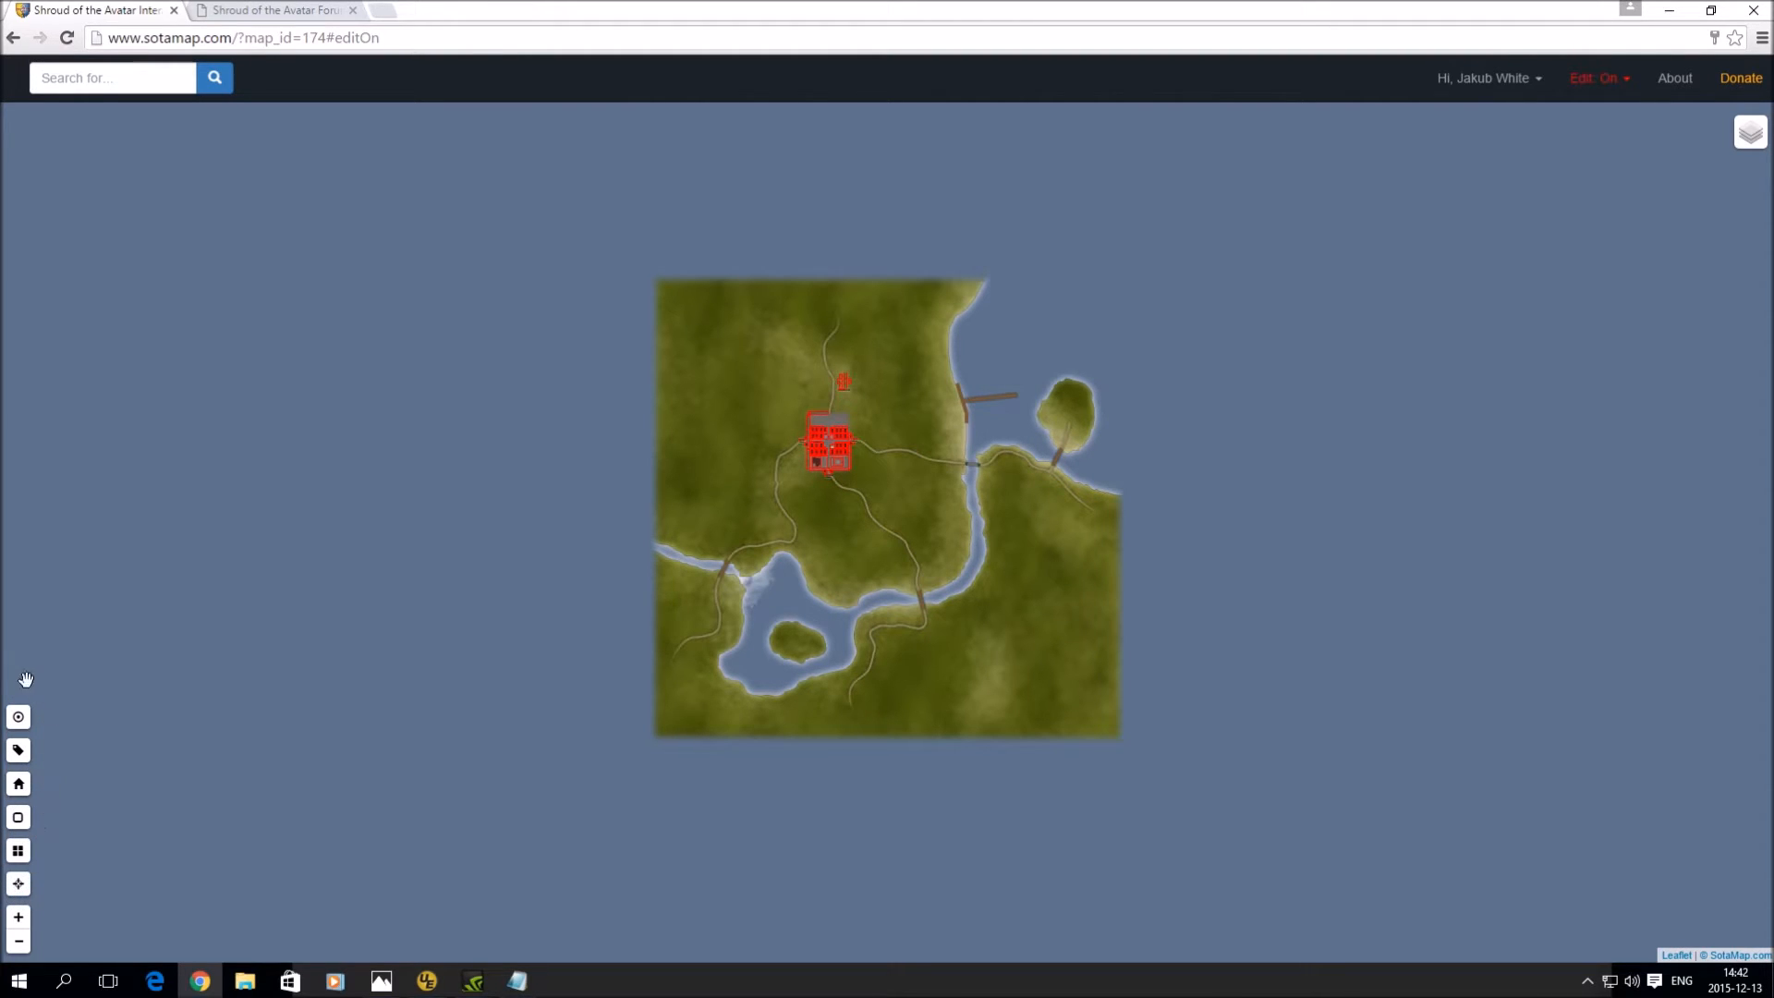
click(19, 851)
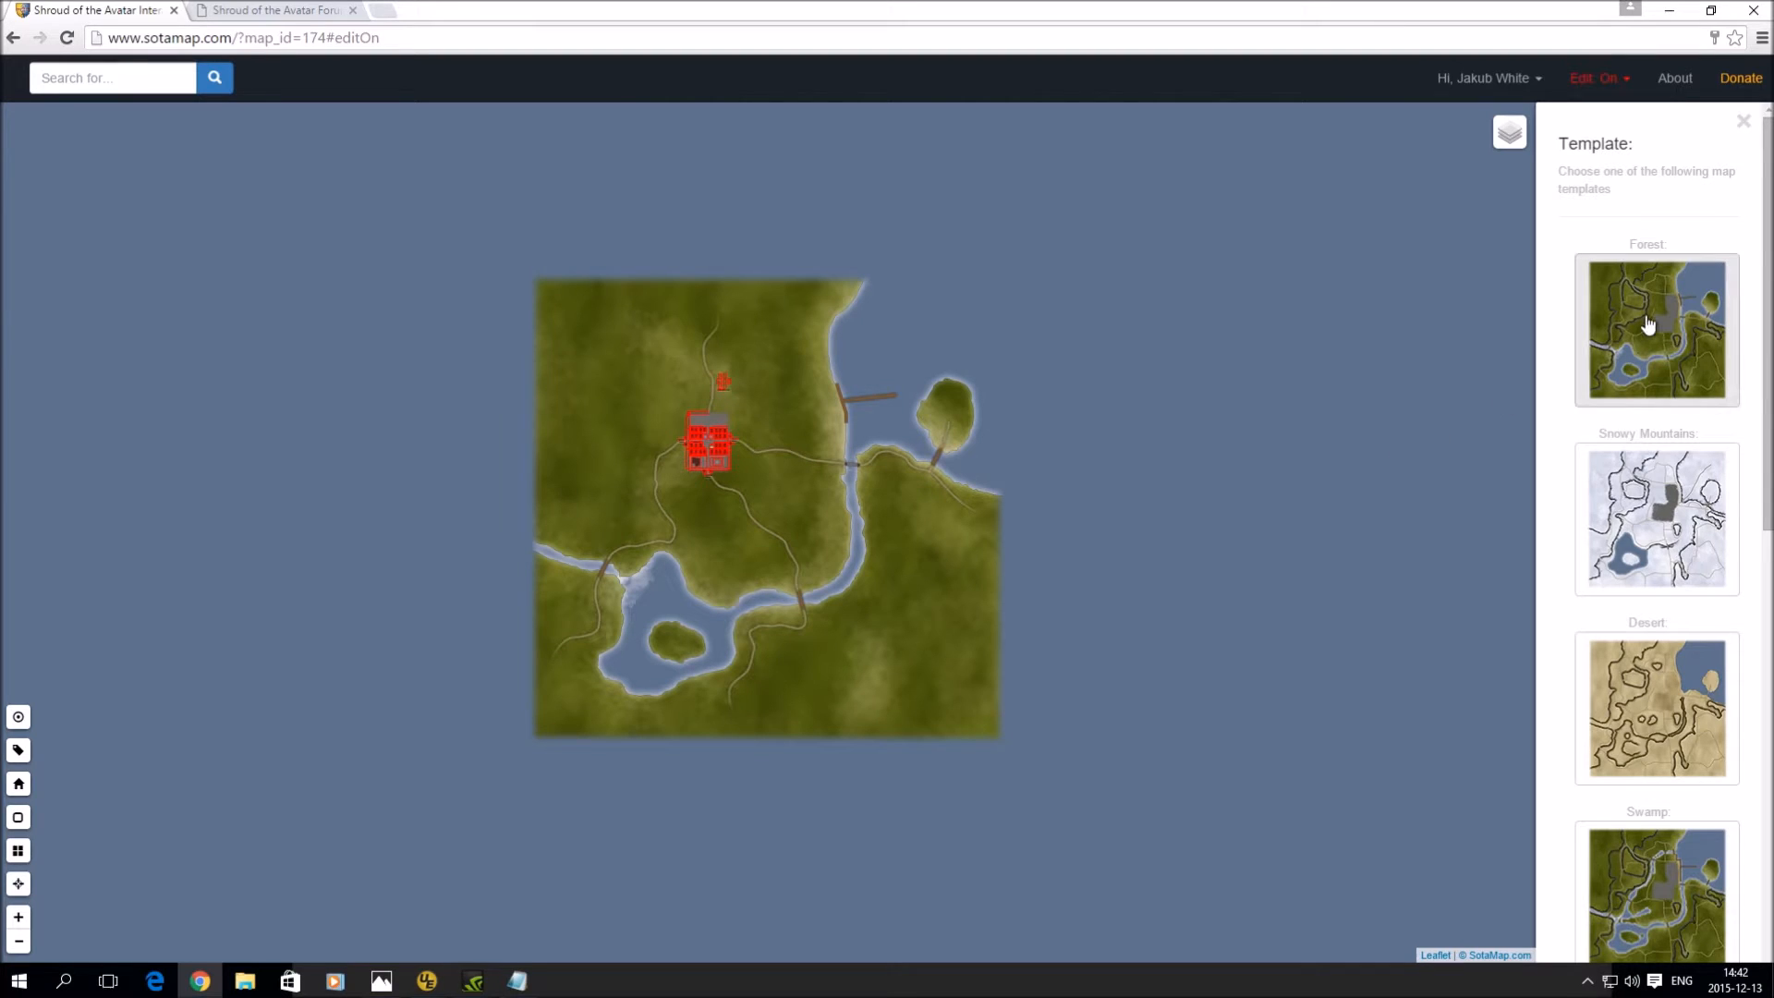
scroll(1658, 349, down, 2)
scroll(1658, 349, up, 2)
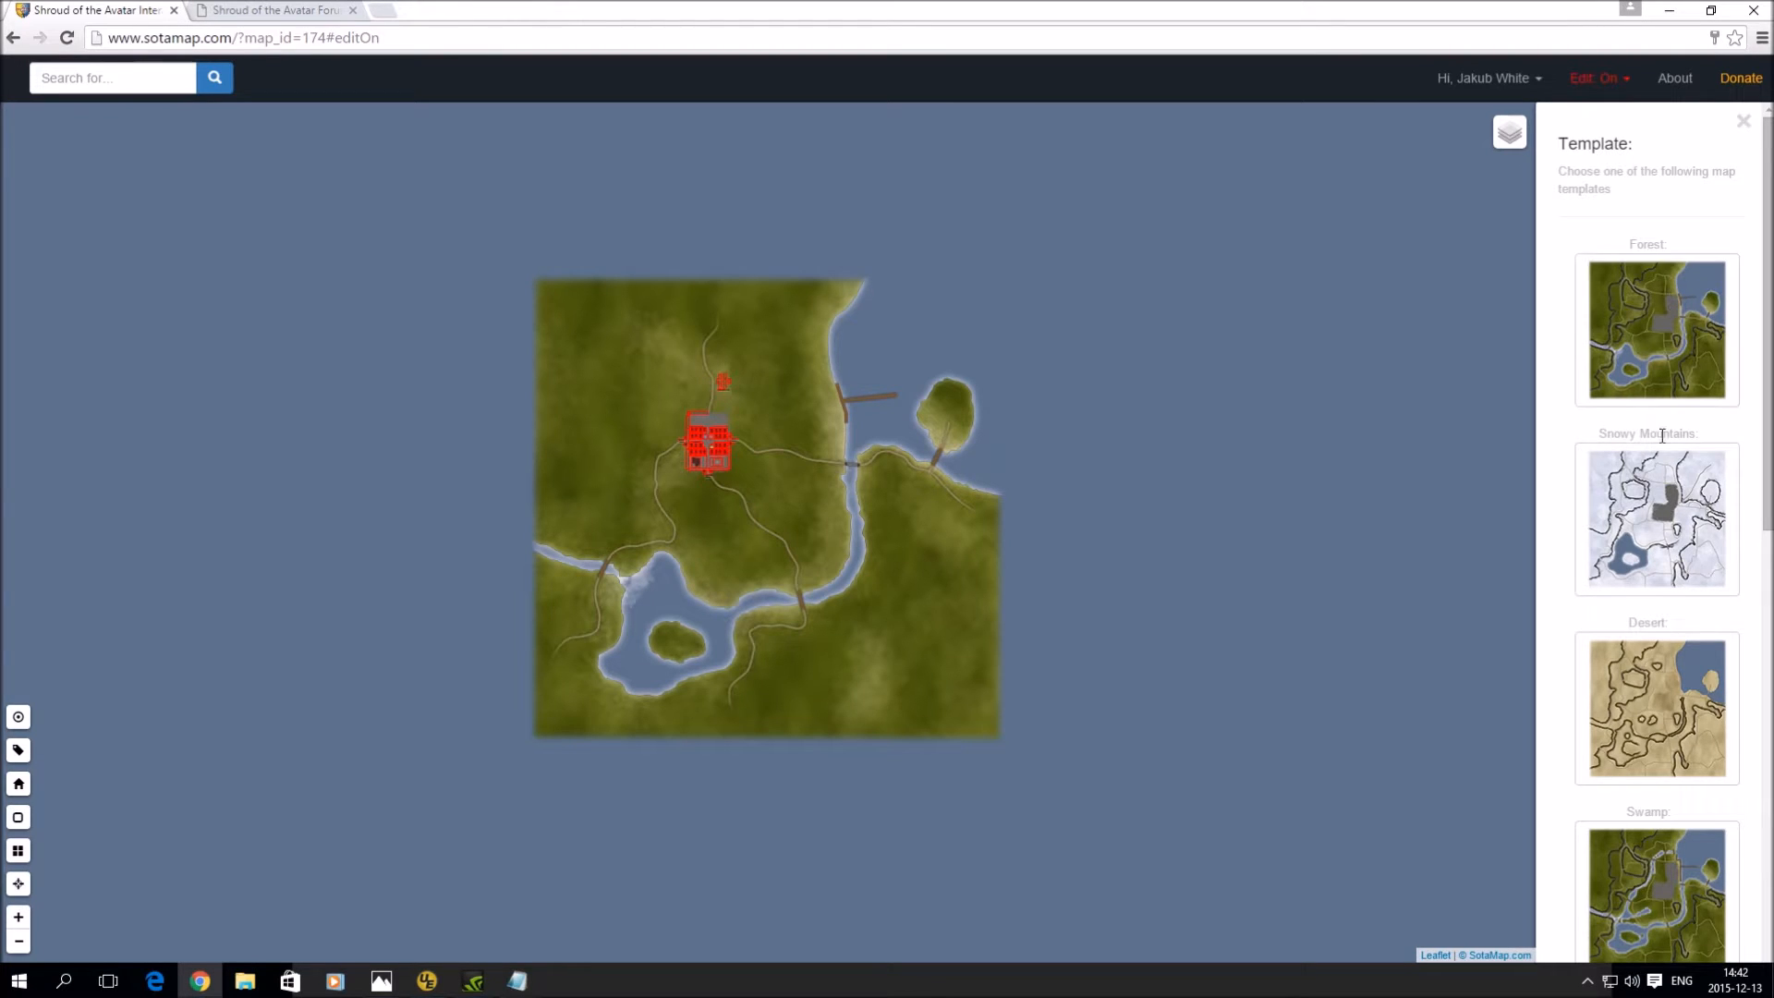
scroll(1662, 471, down, 6)
click(1656, 533)
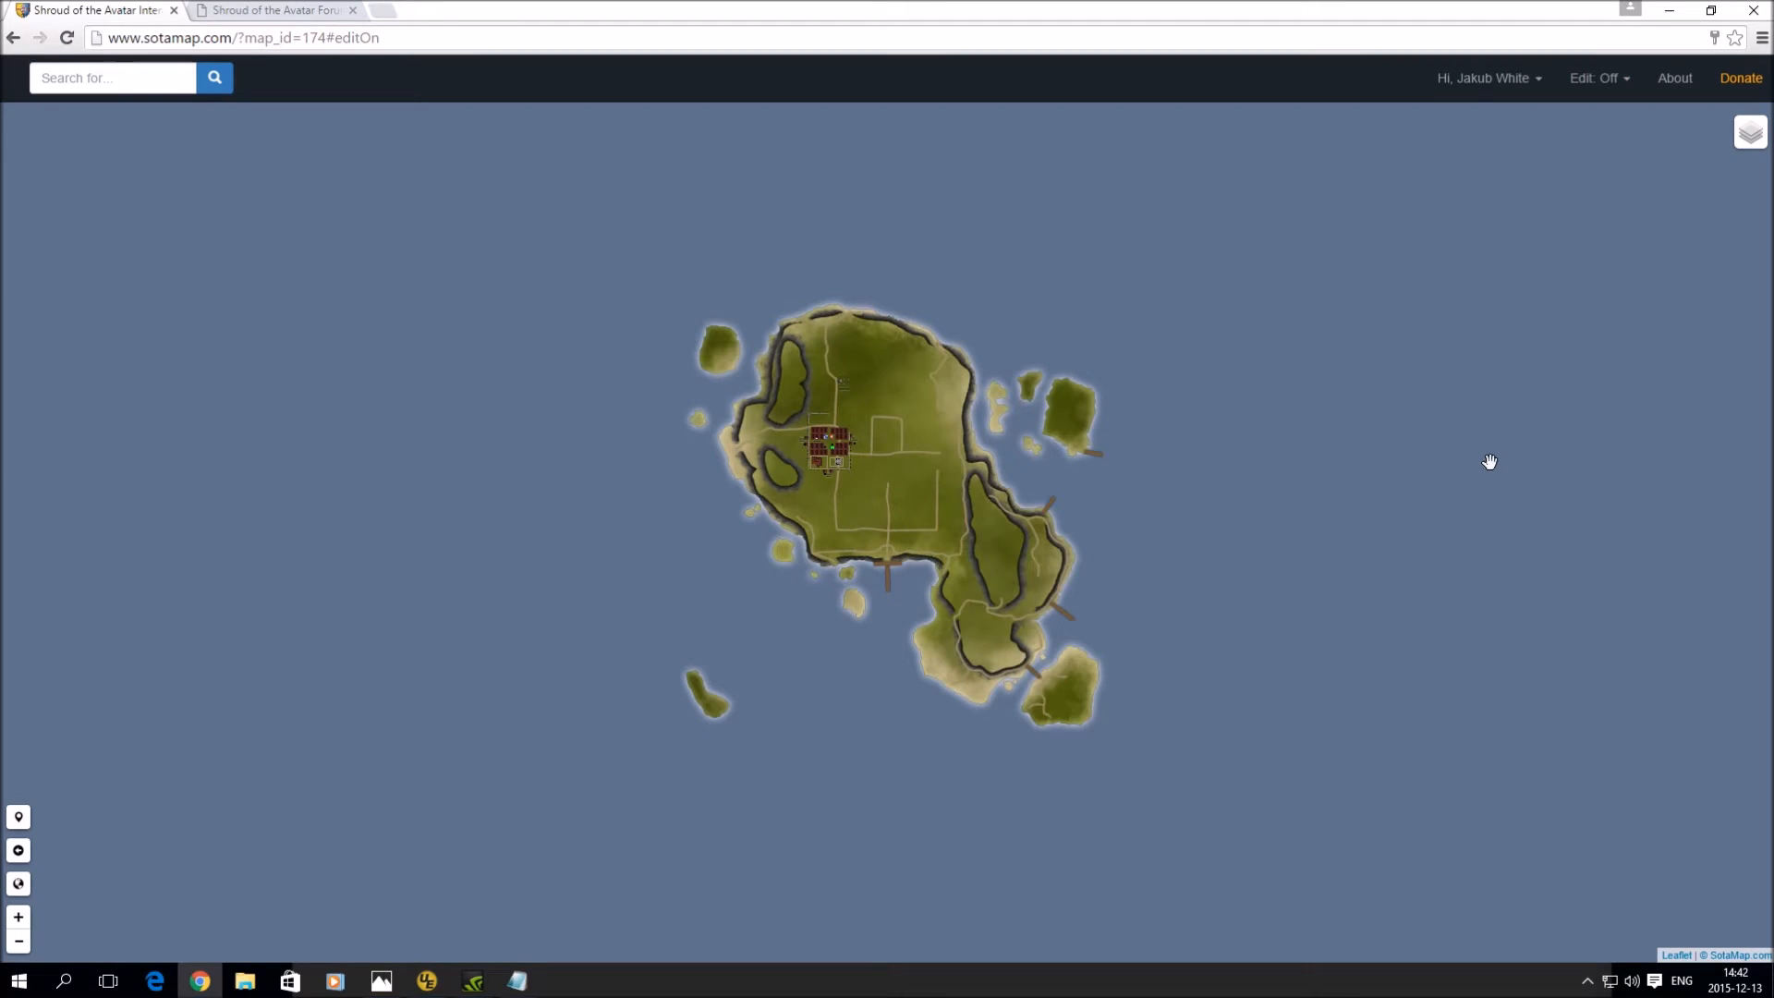
- Turn editing on again and replace the Island layout with the Example Template
click(1610, 86)
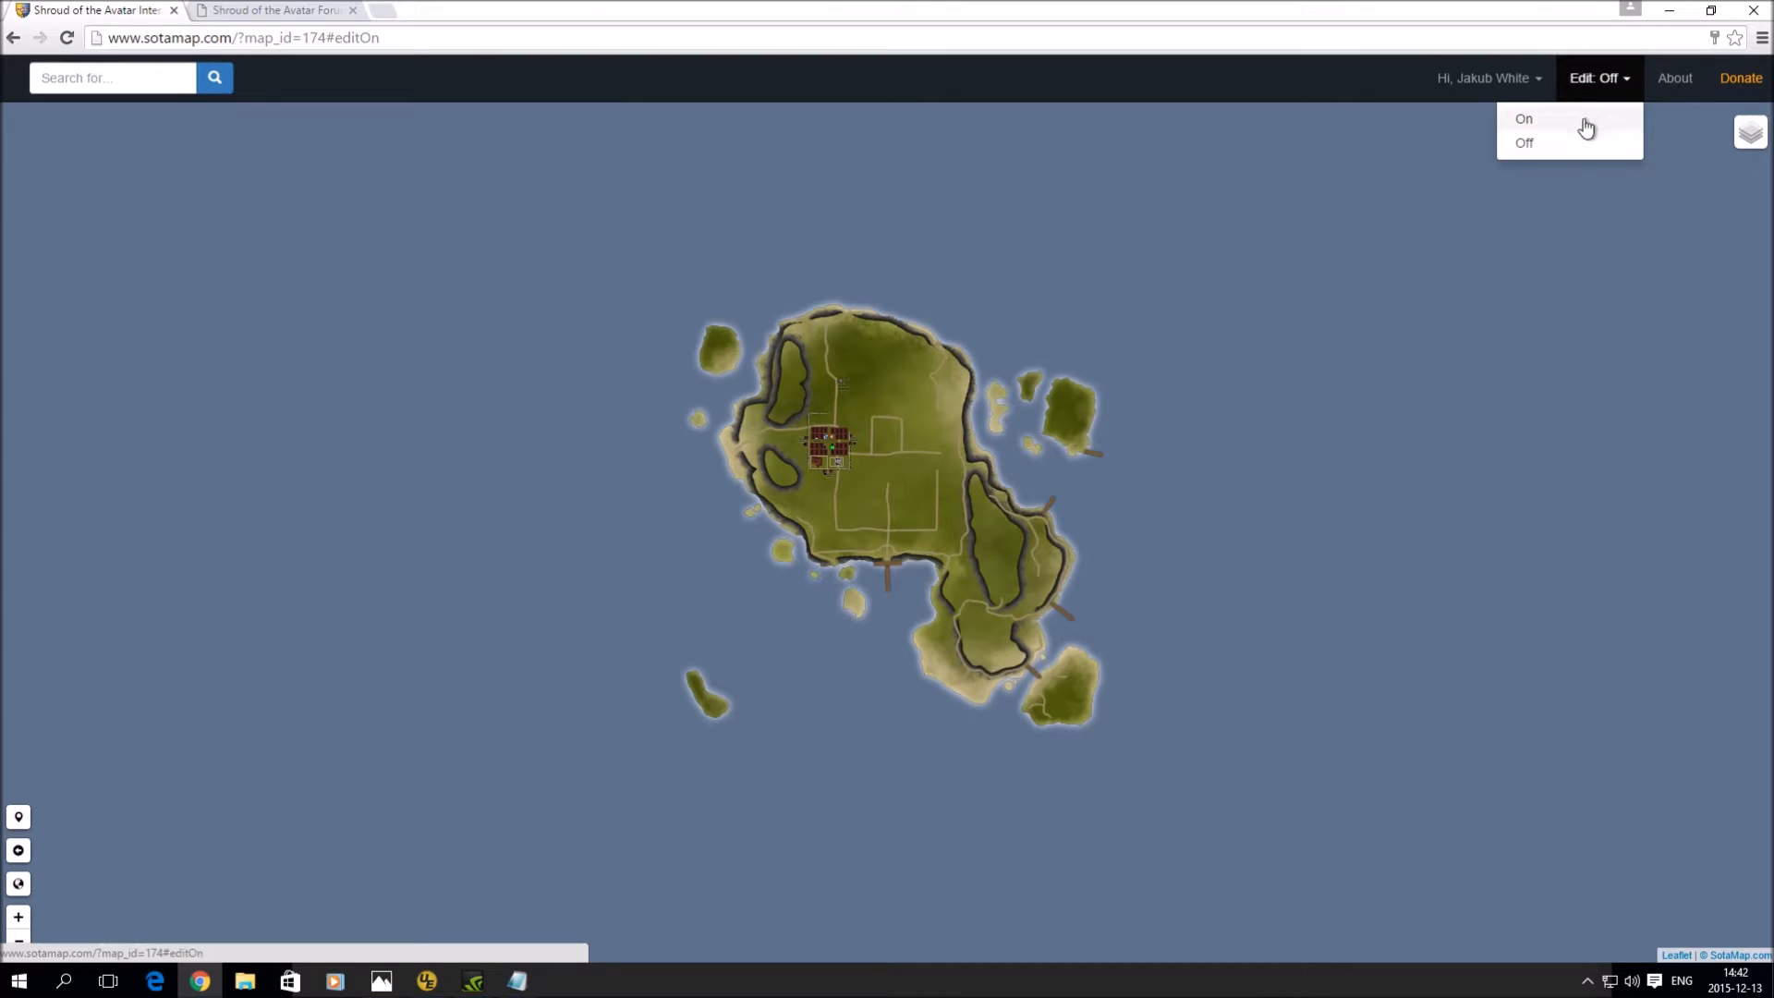
click(1583, 118)
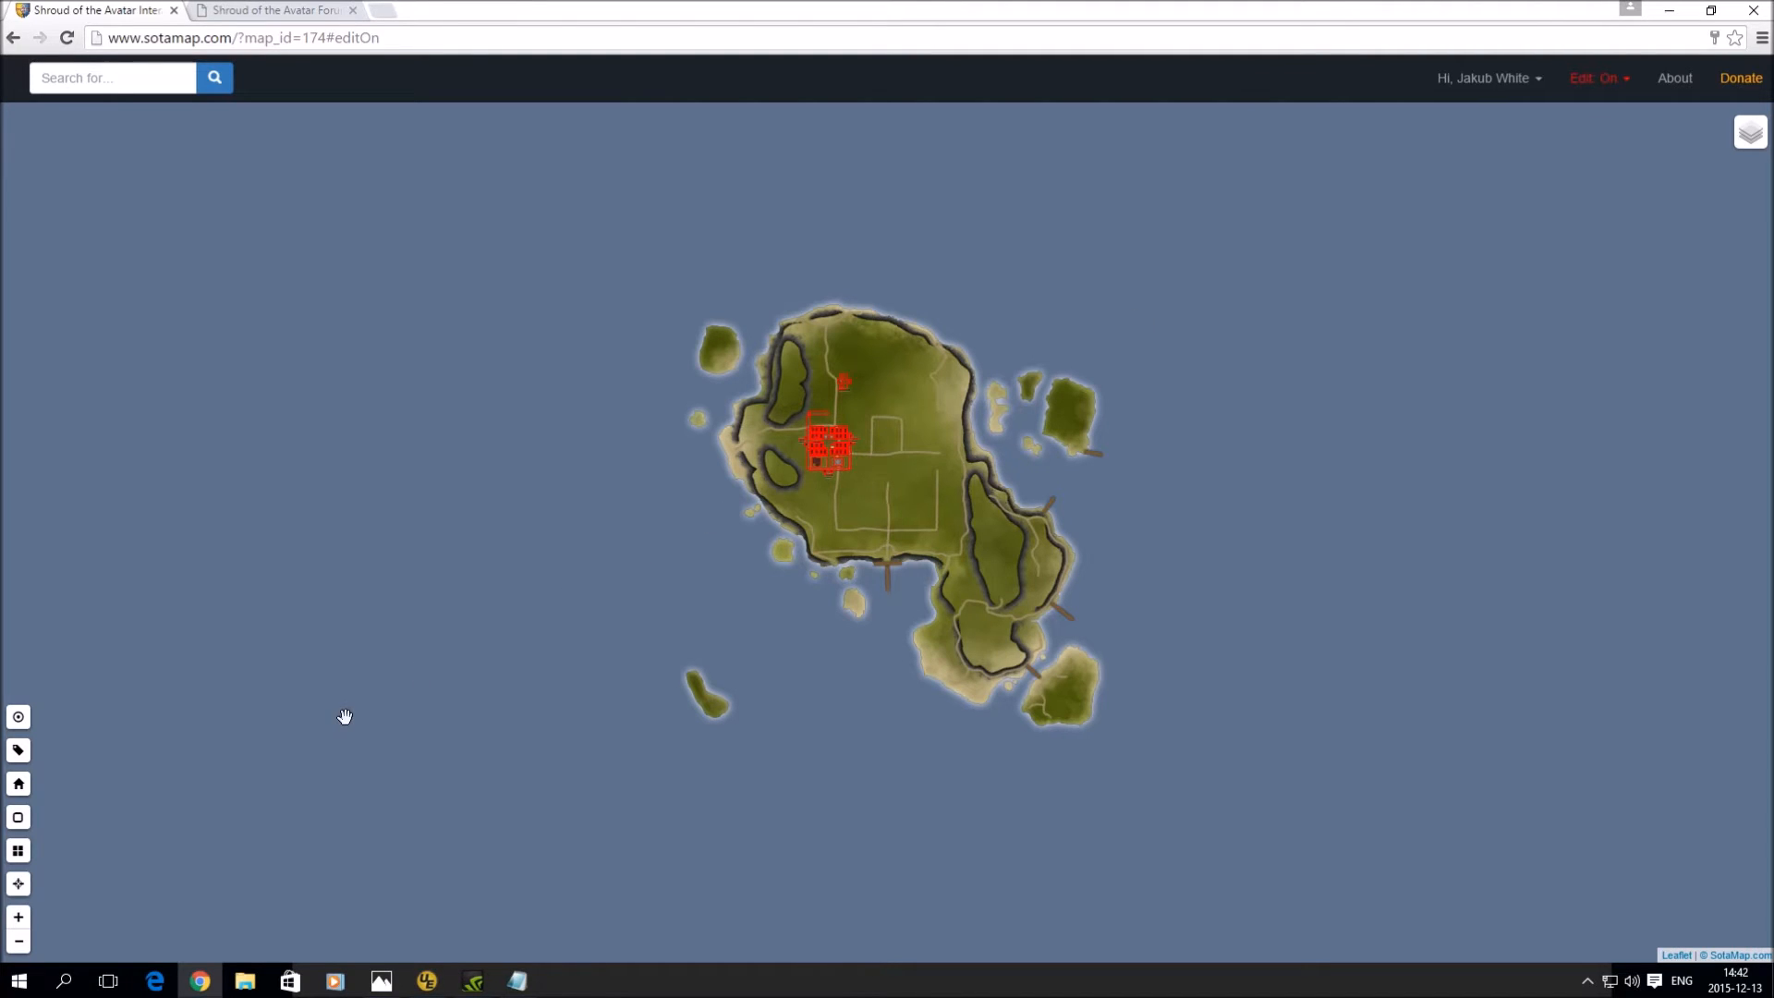
click(22, 855)
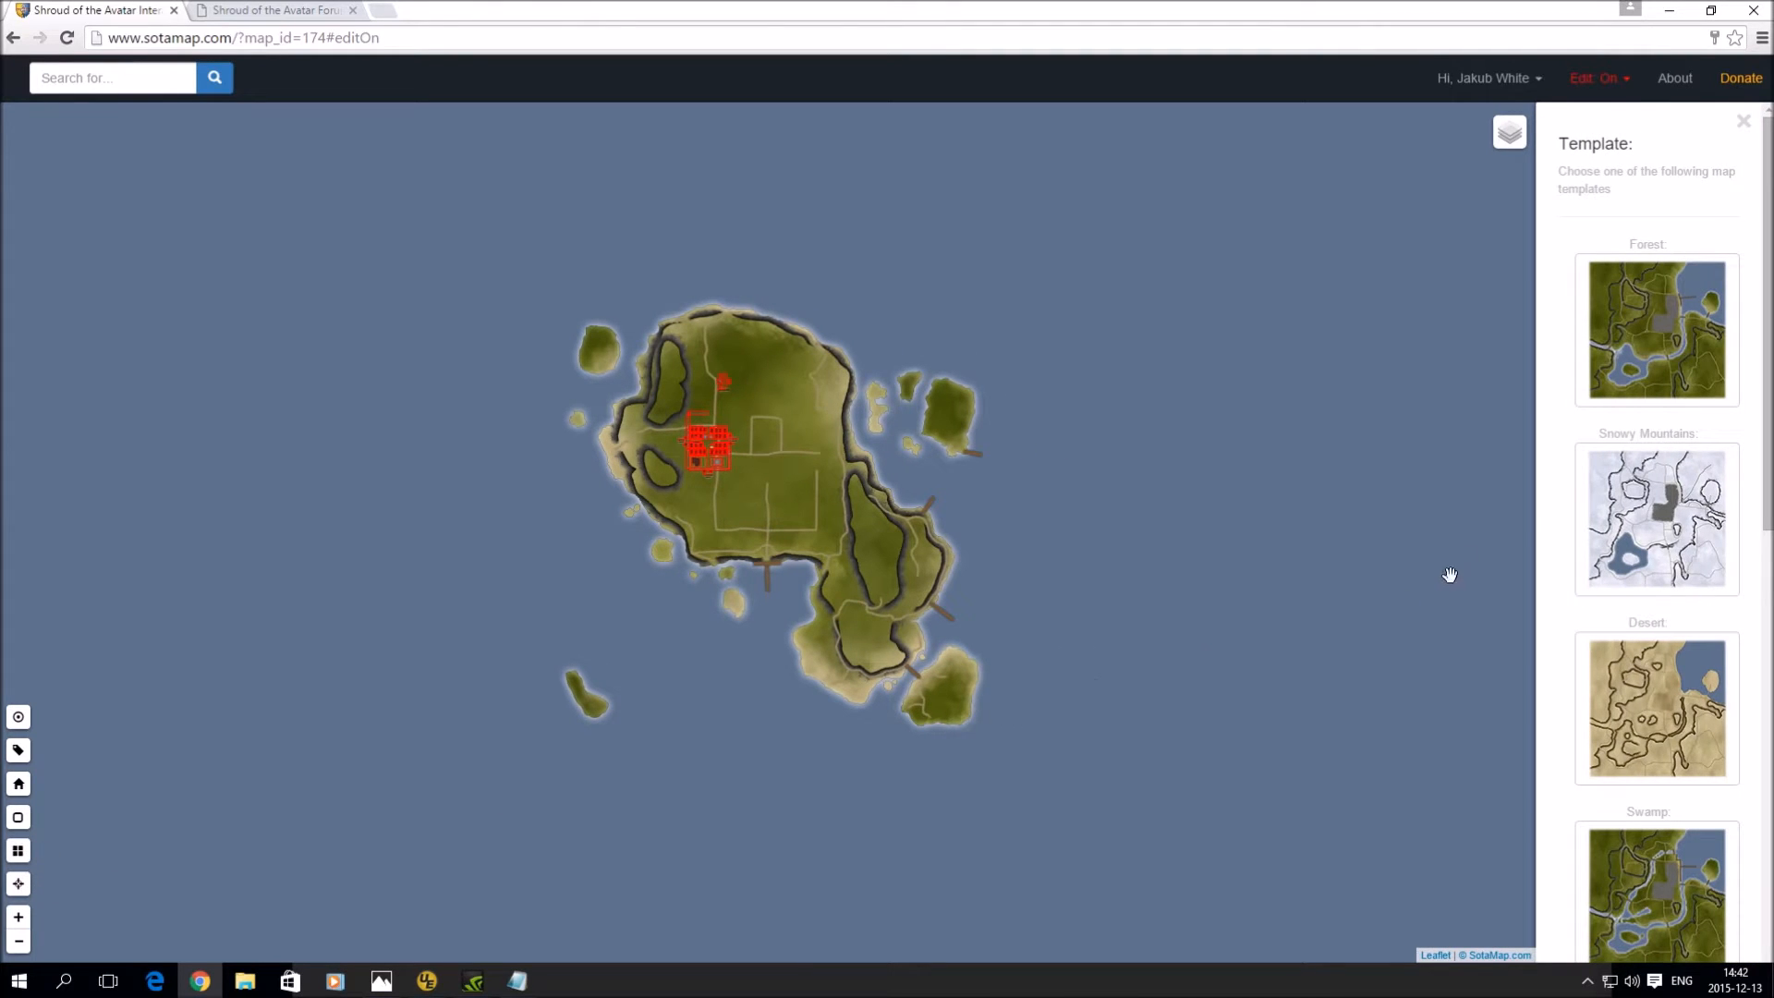
scroll(1642, 551, down, 10)
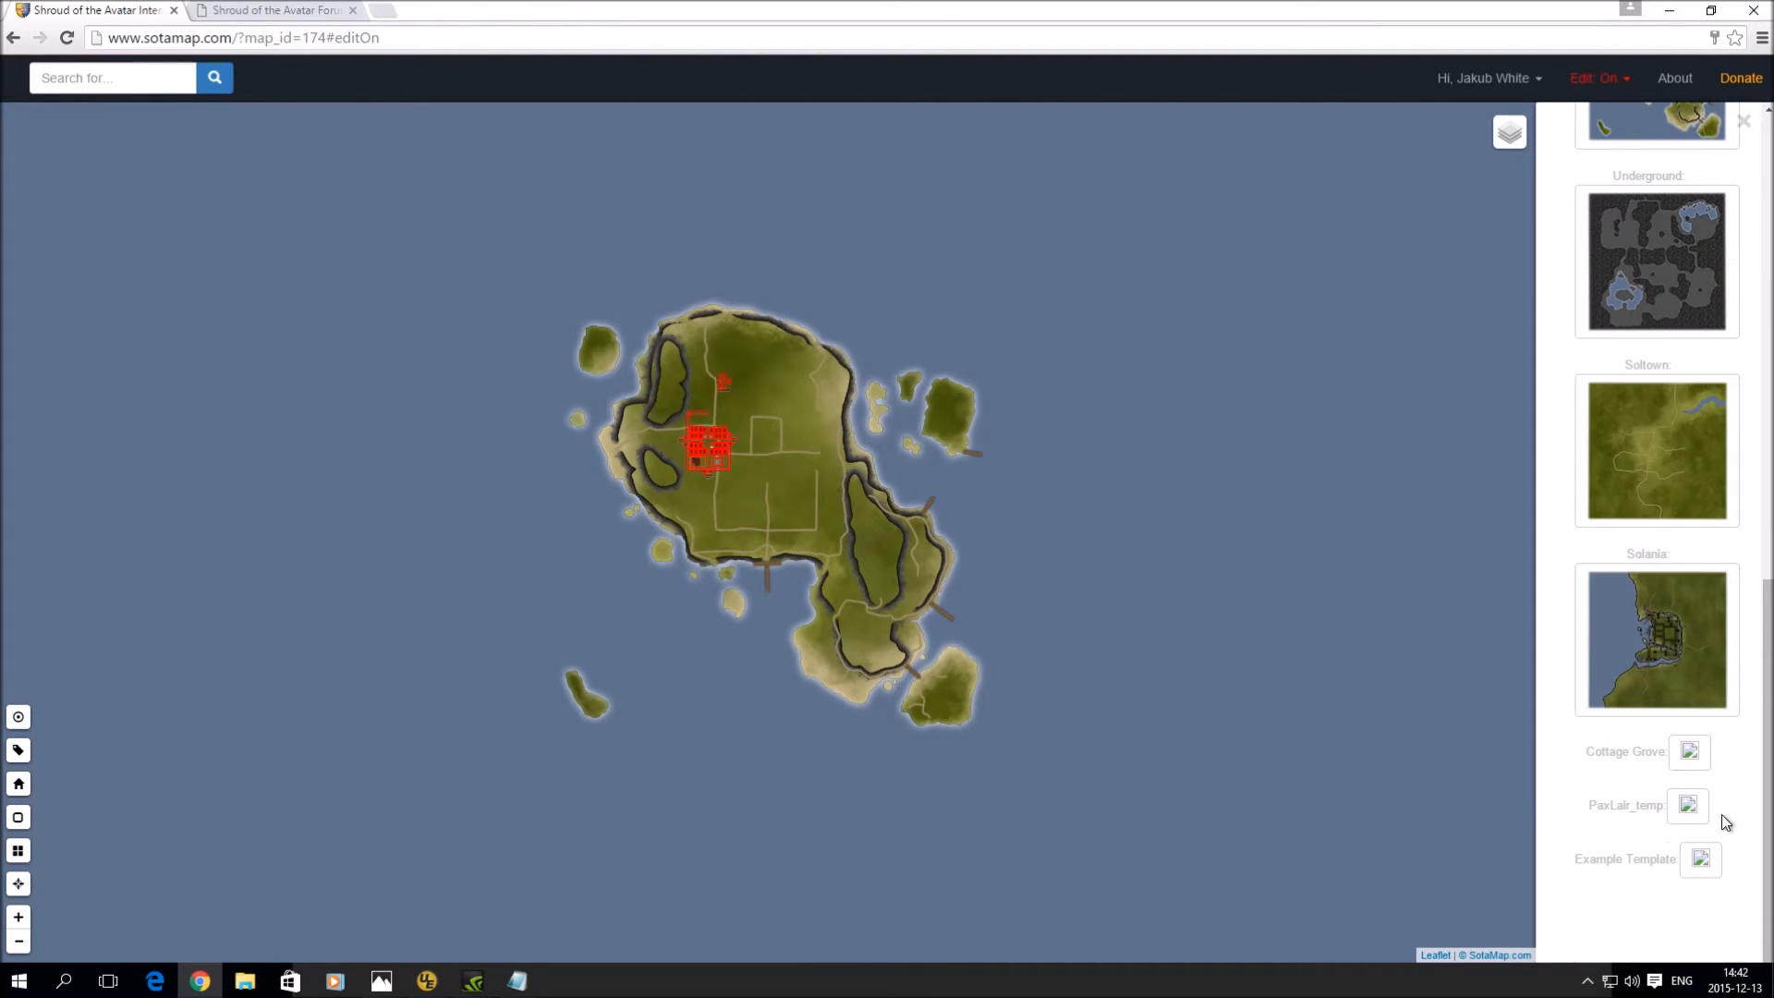
click(1700, 860)
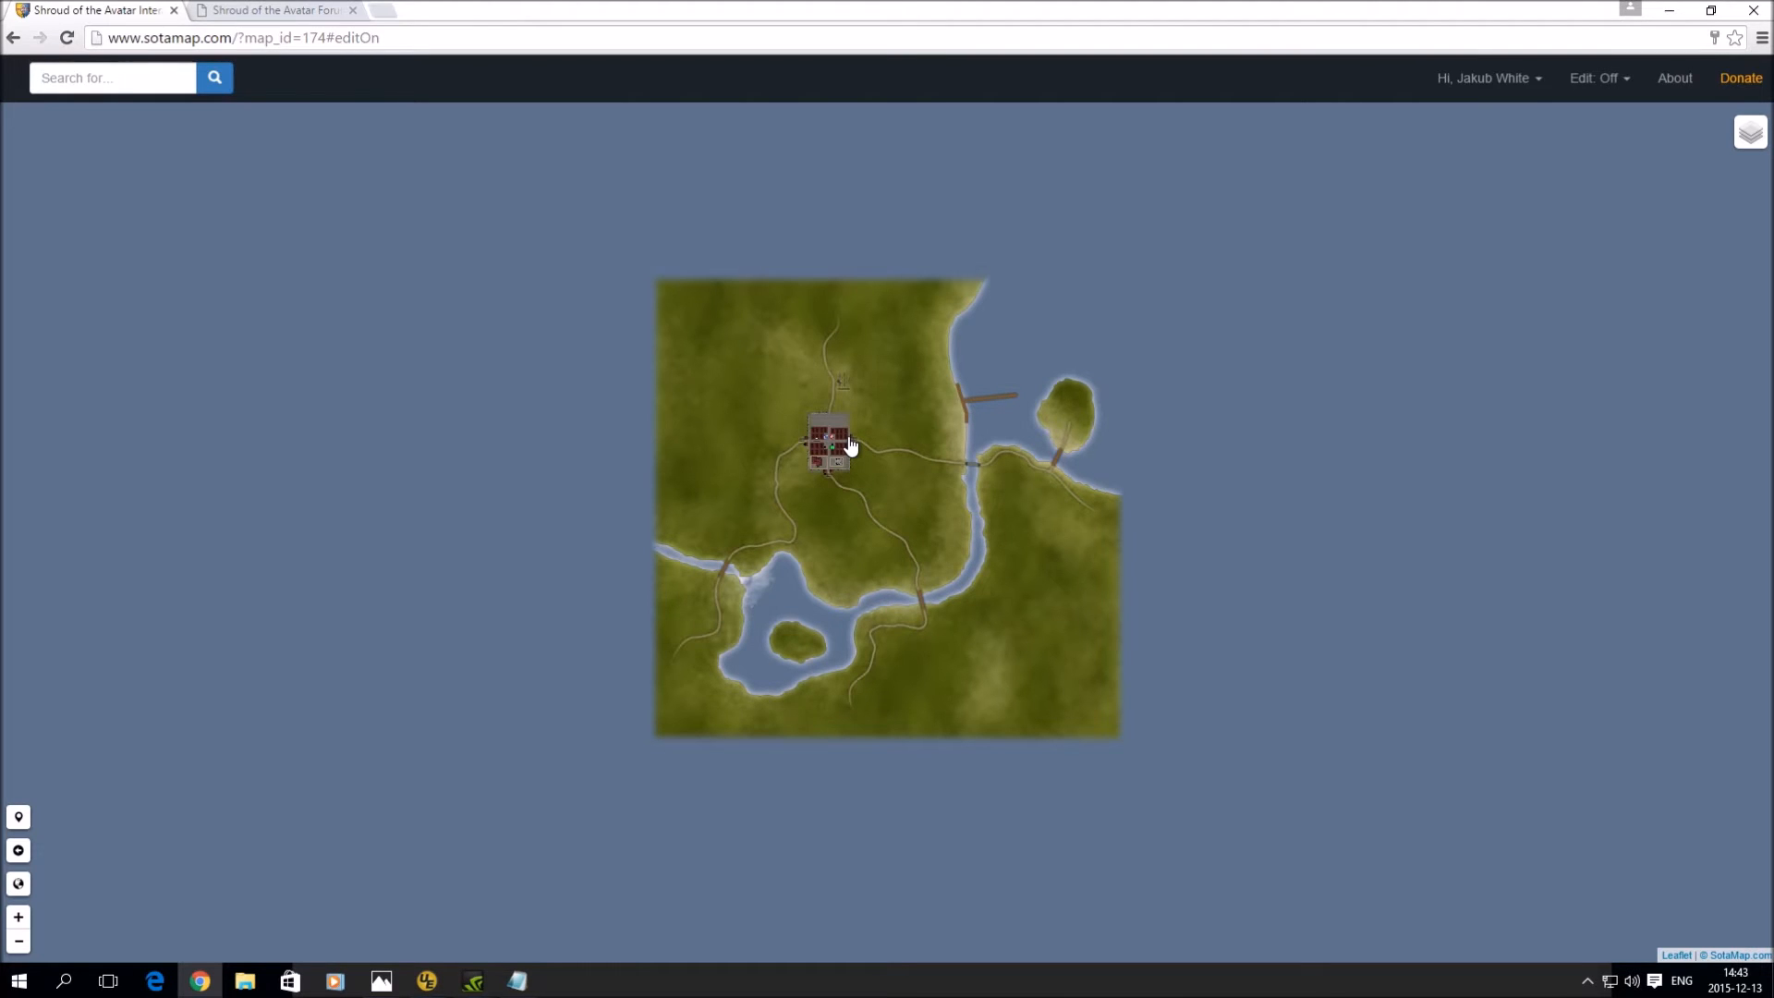
- Zoom in on the walled town with the +/- controls and set Edit to On
scroll(851, 446, up, 3)
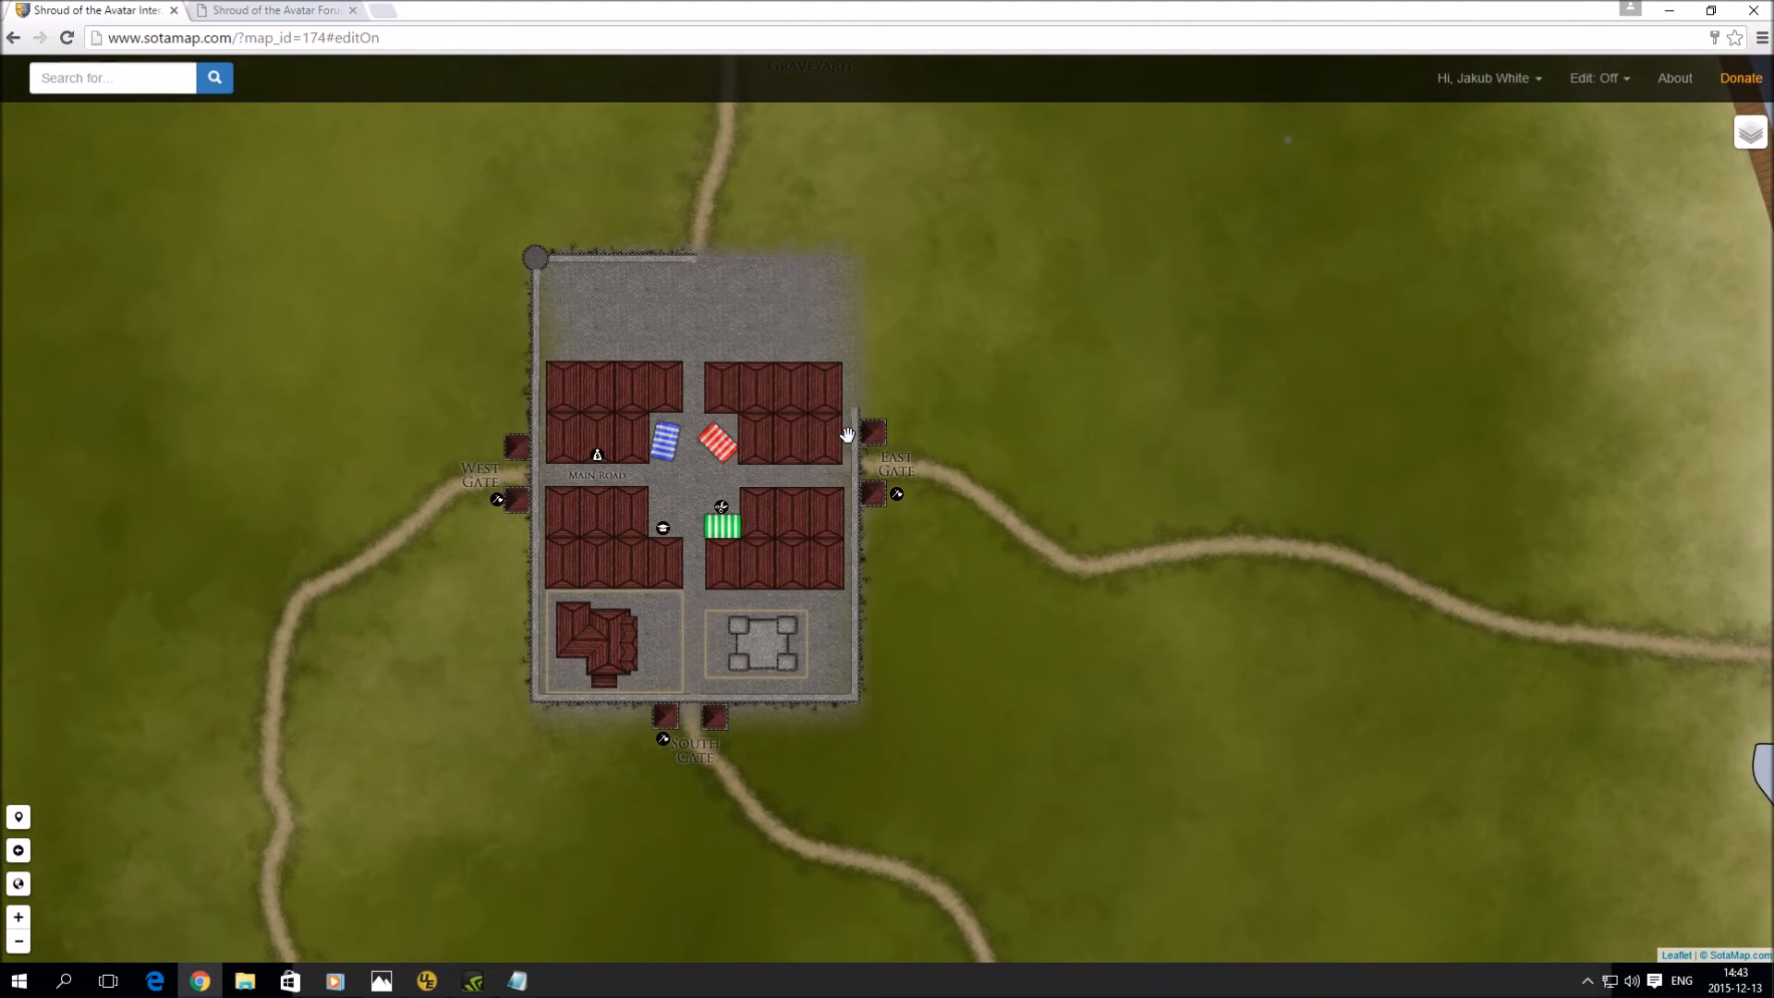
click(19, 918)
click(20, 935)
click(21, 936)
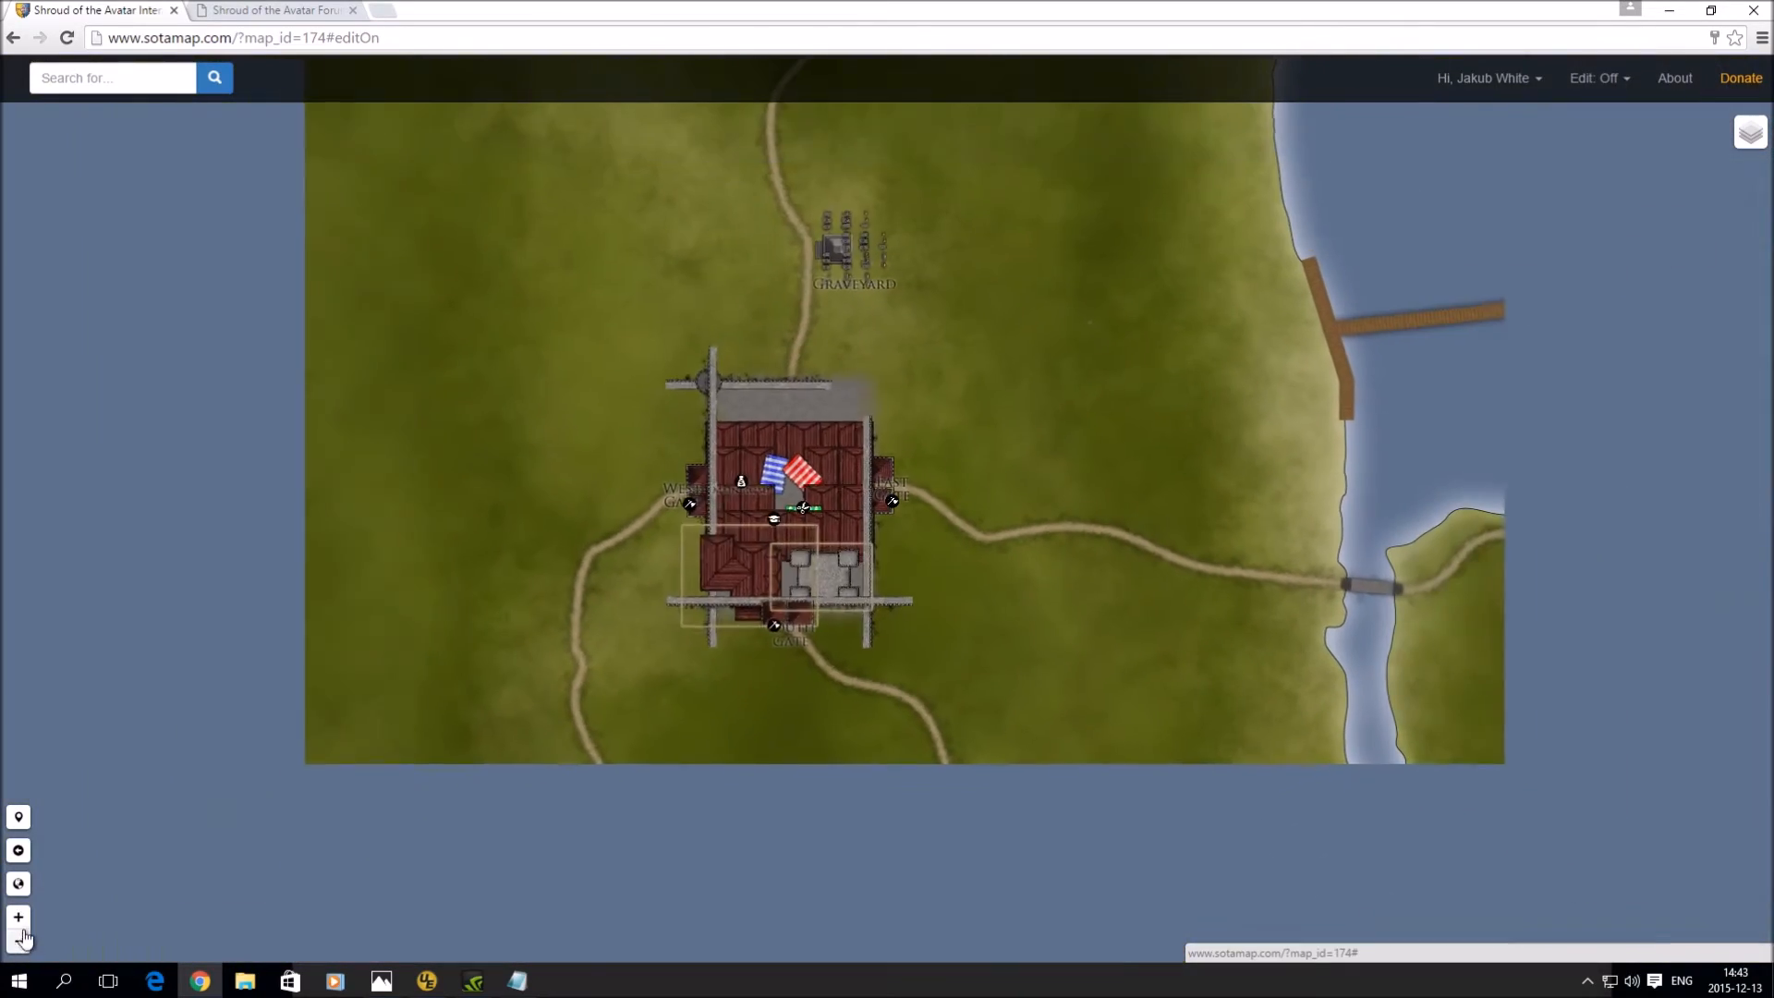
click(19, 917)
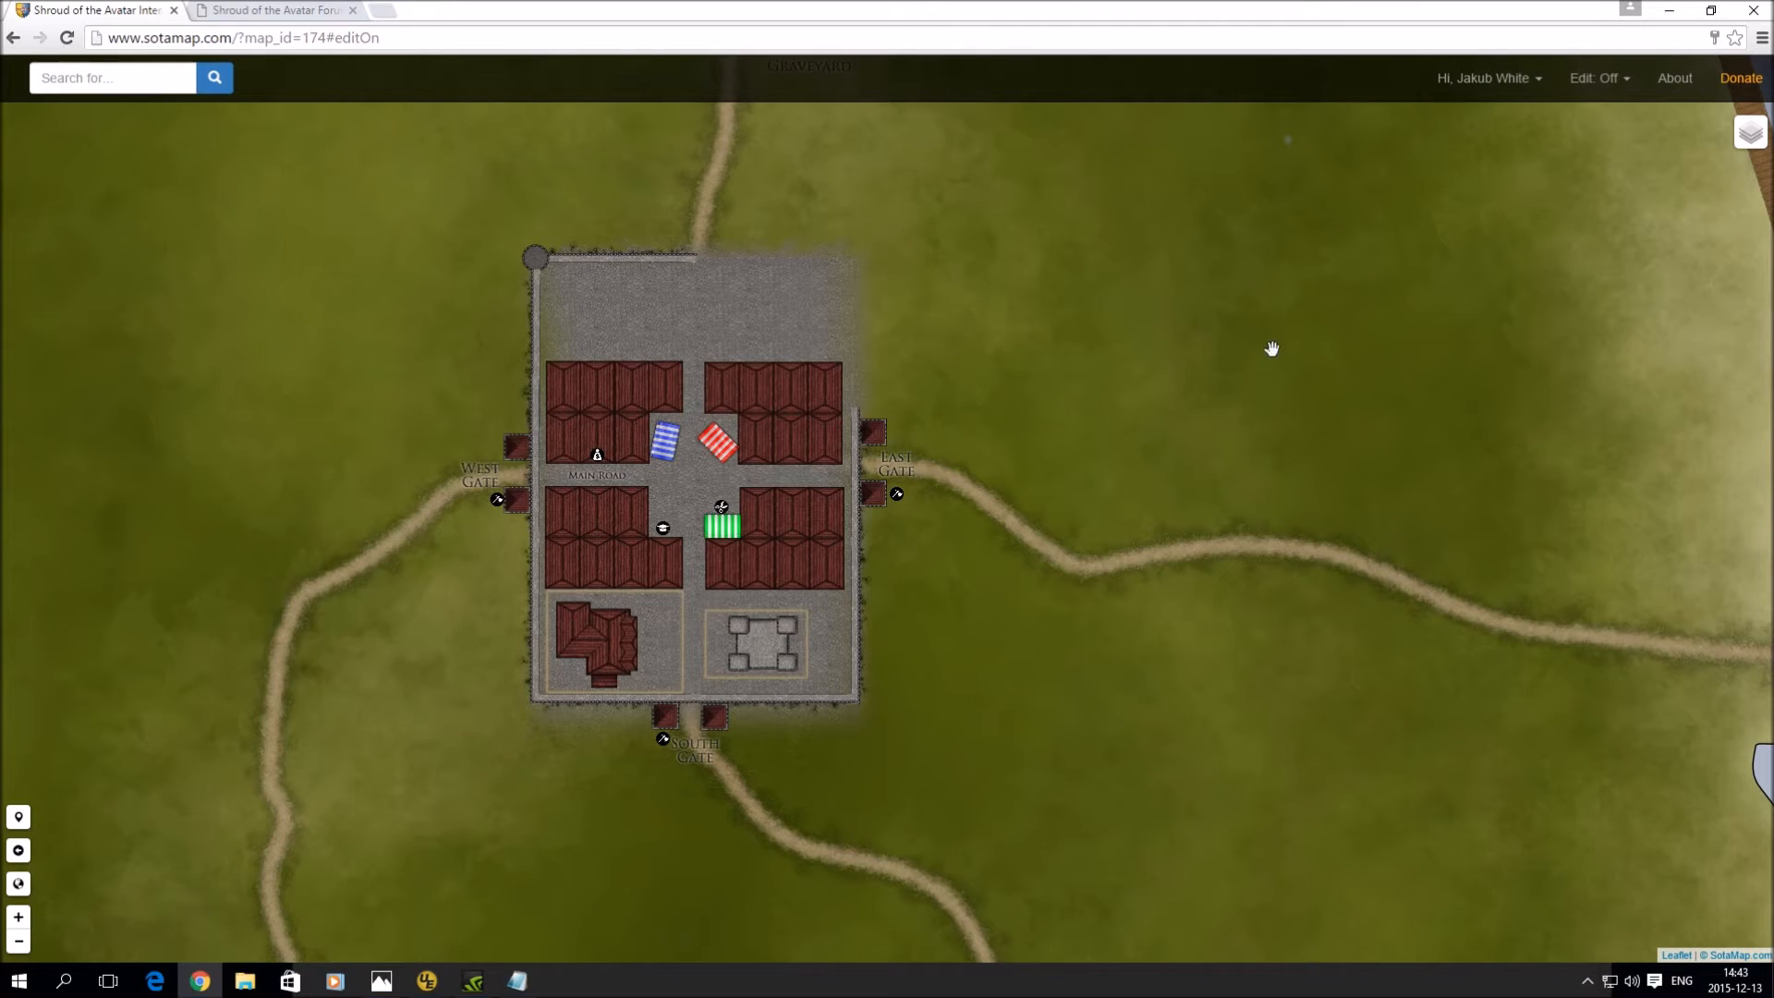
click(1587, 79)
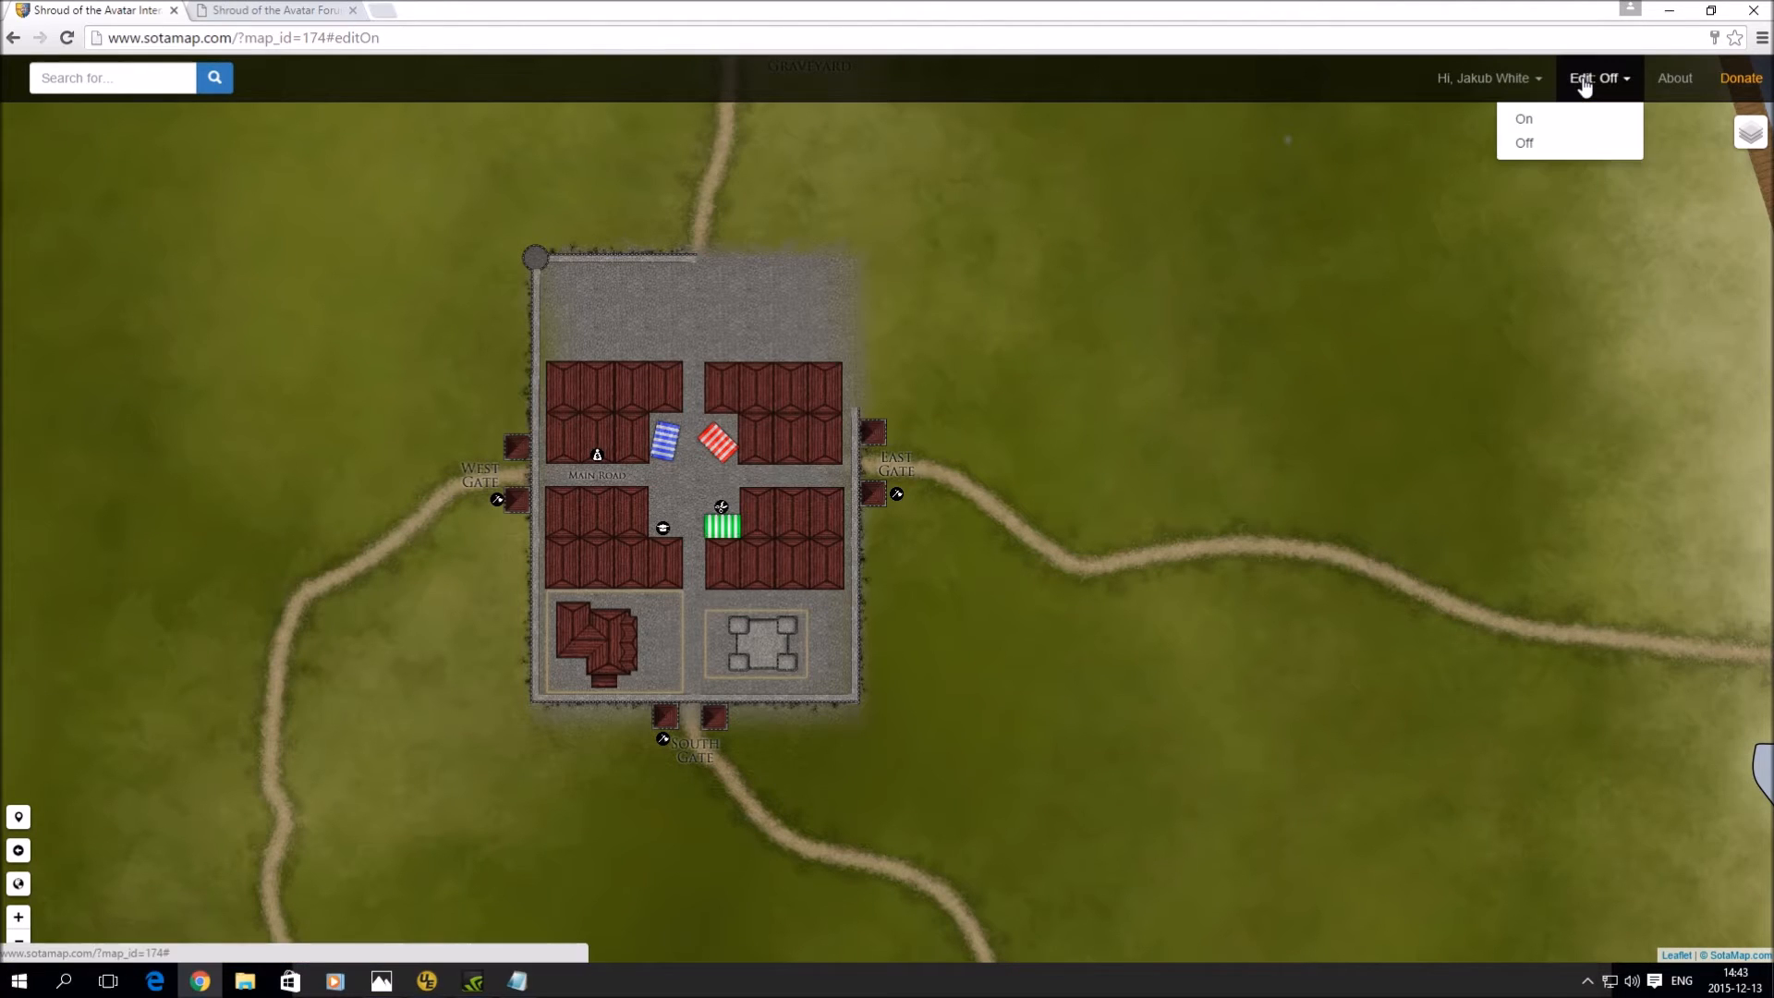
click(1568, 128)
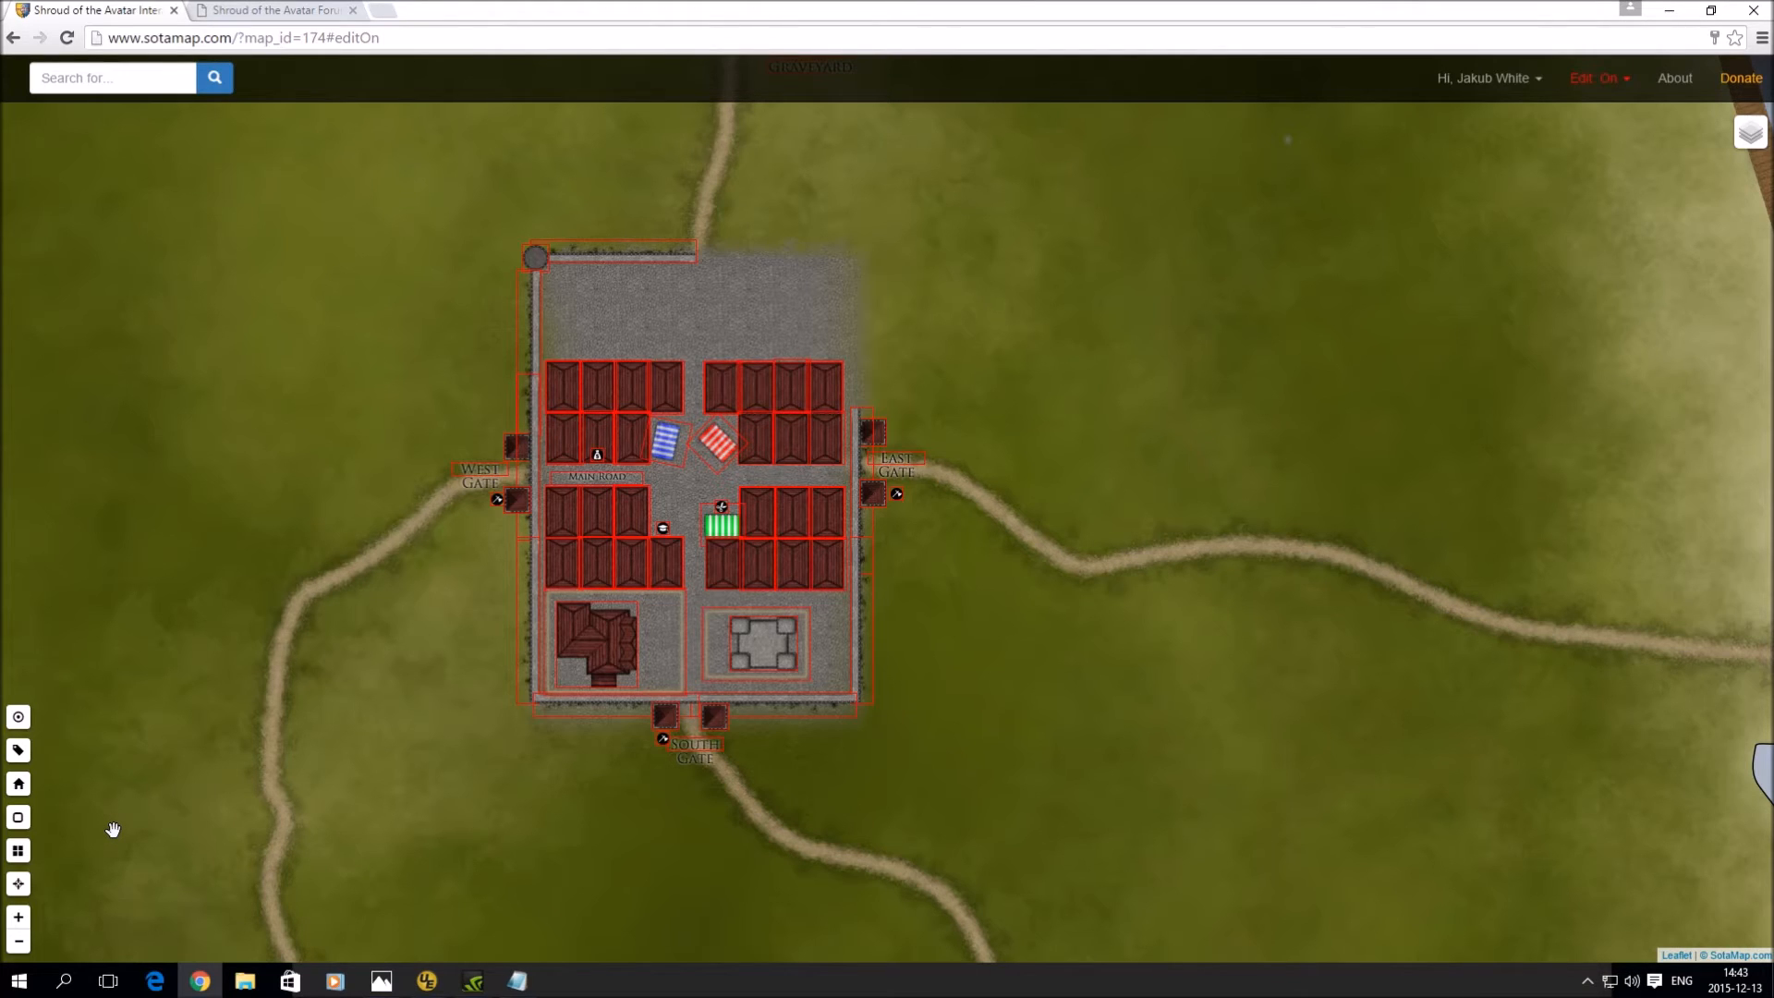
- Insert a Village lot deed on the map just east of the town
click(22, 822)
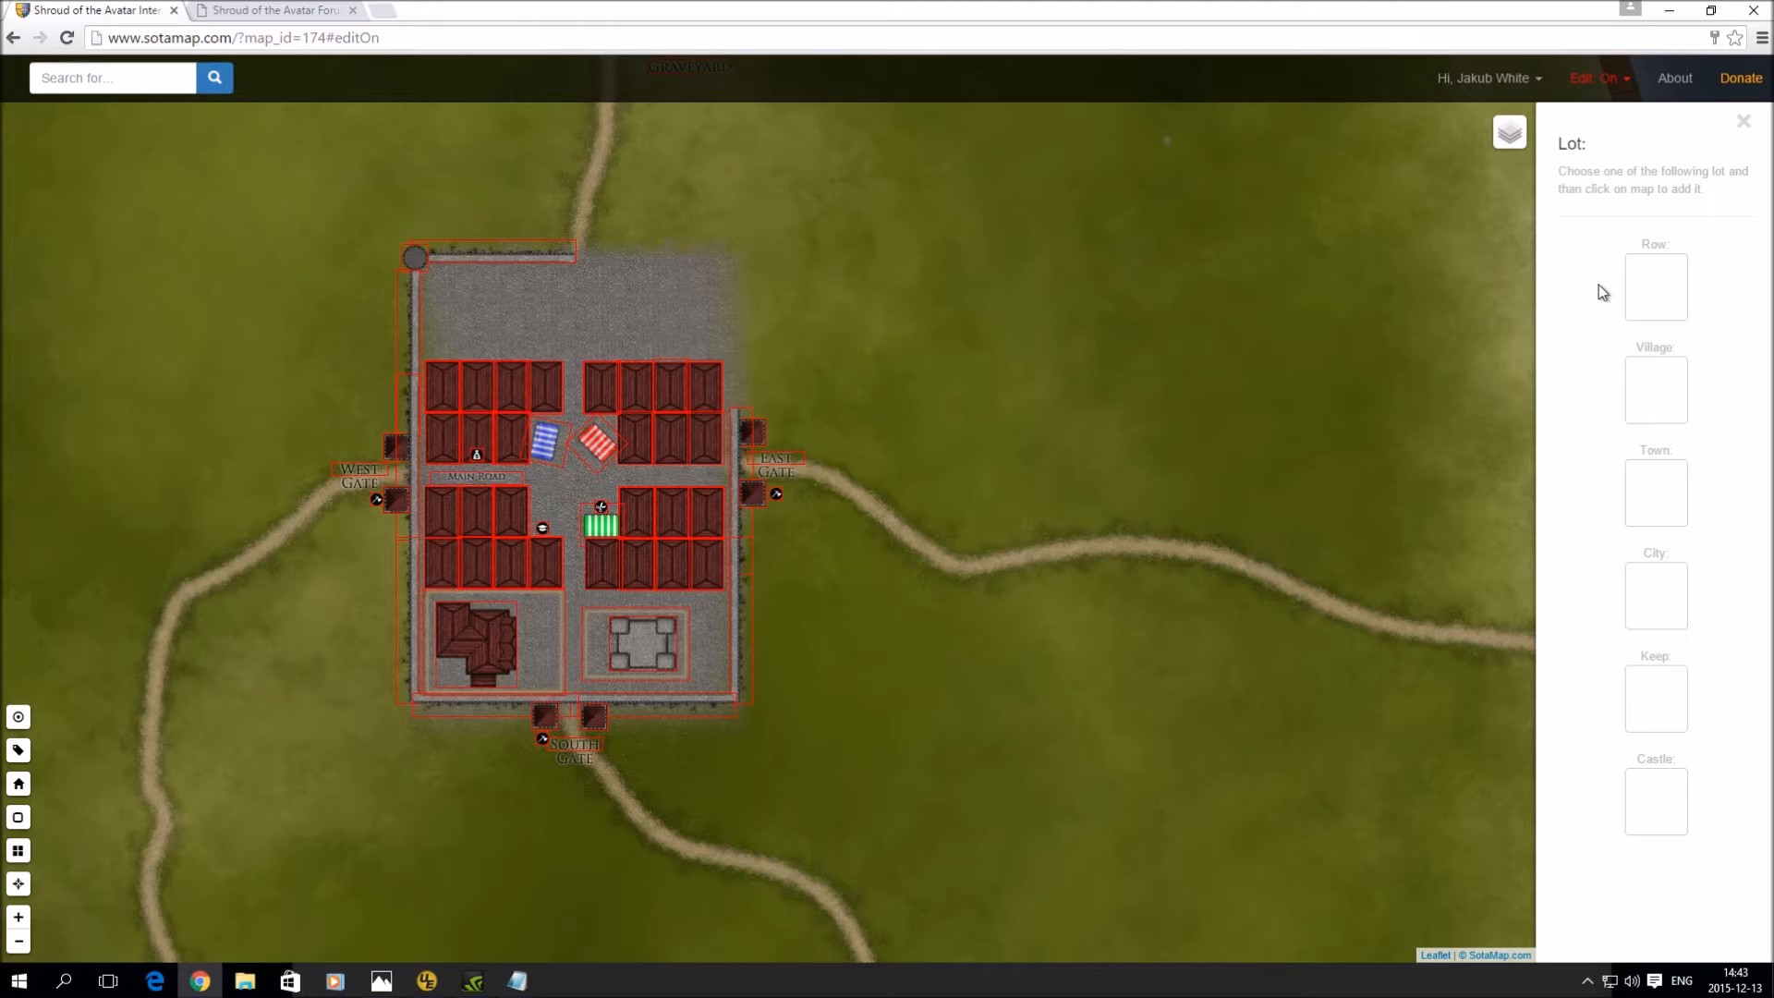
click(1654, 397)
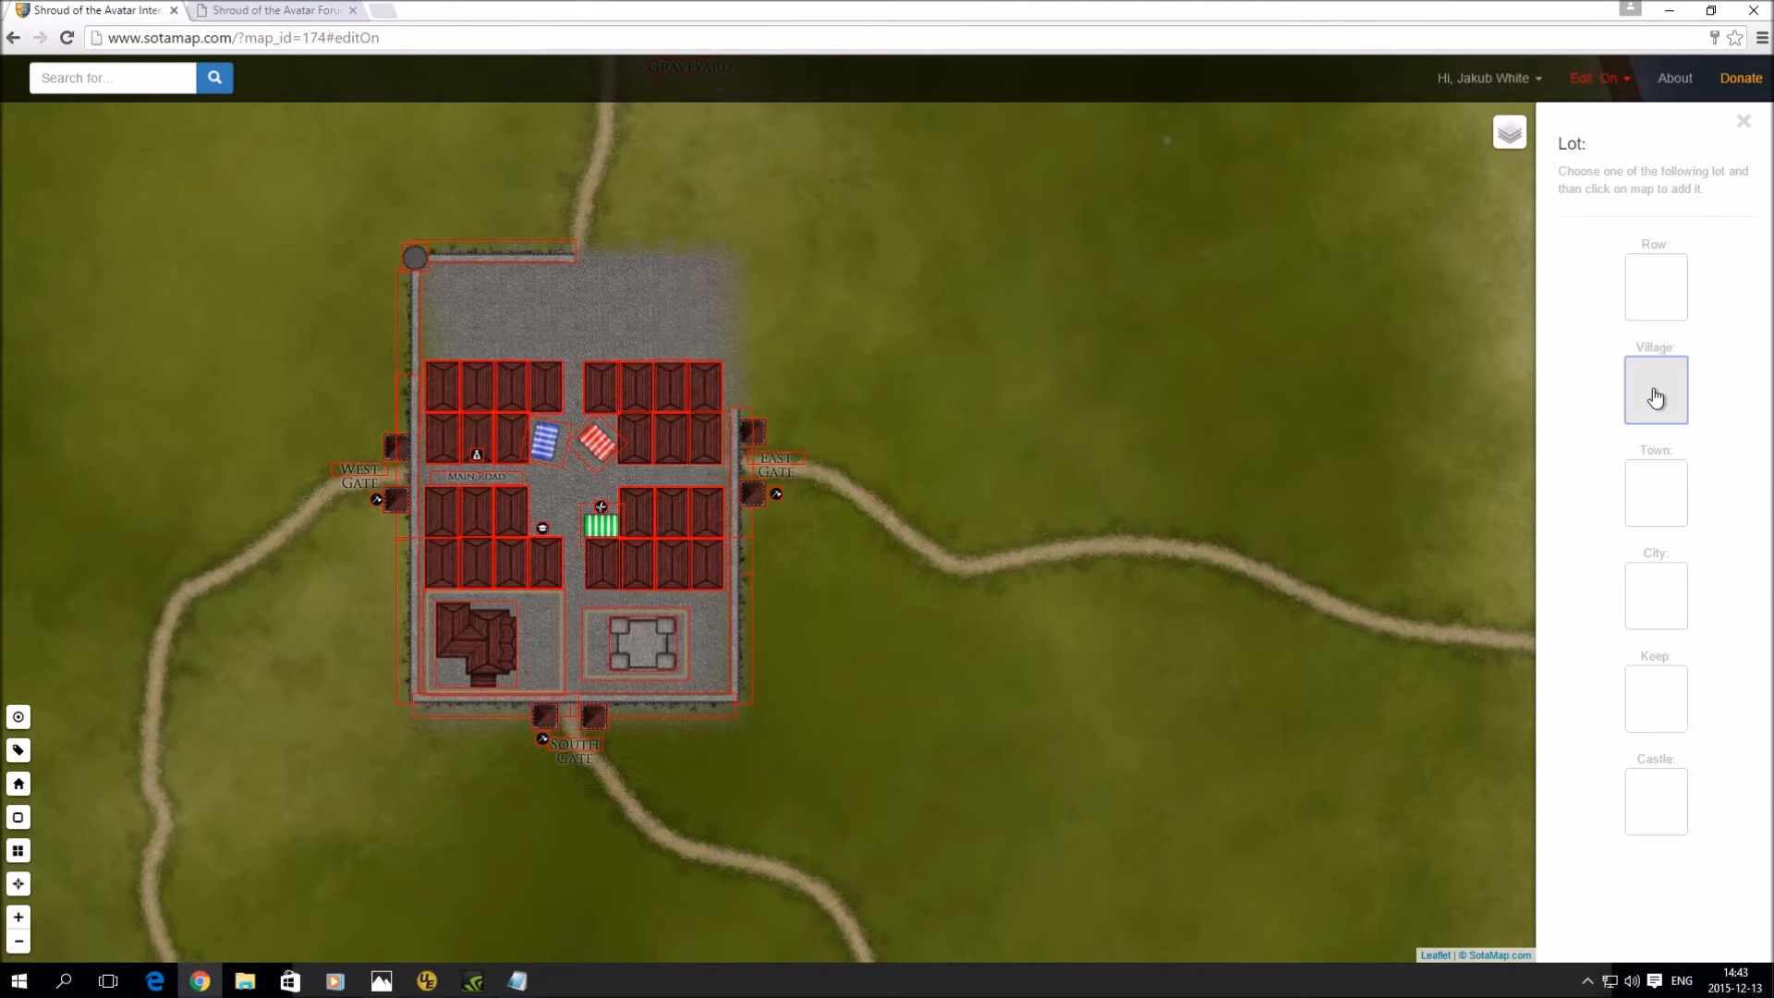
click(1012, 482)
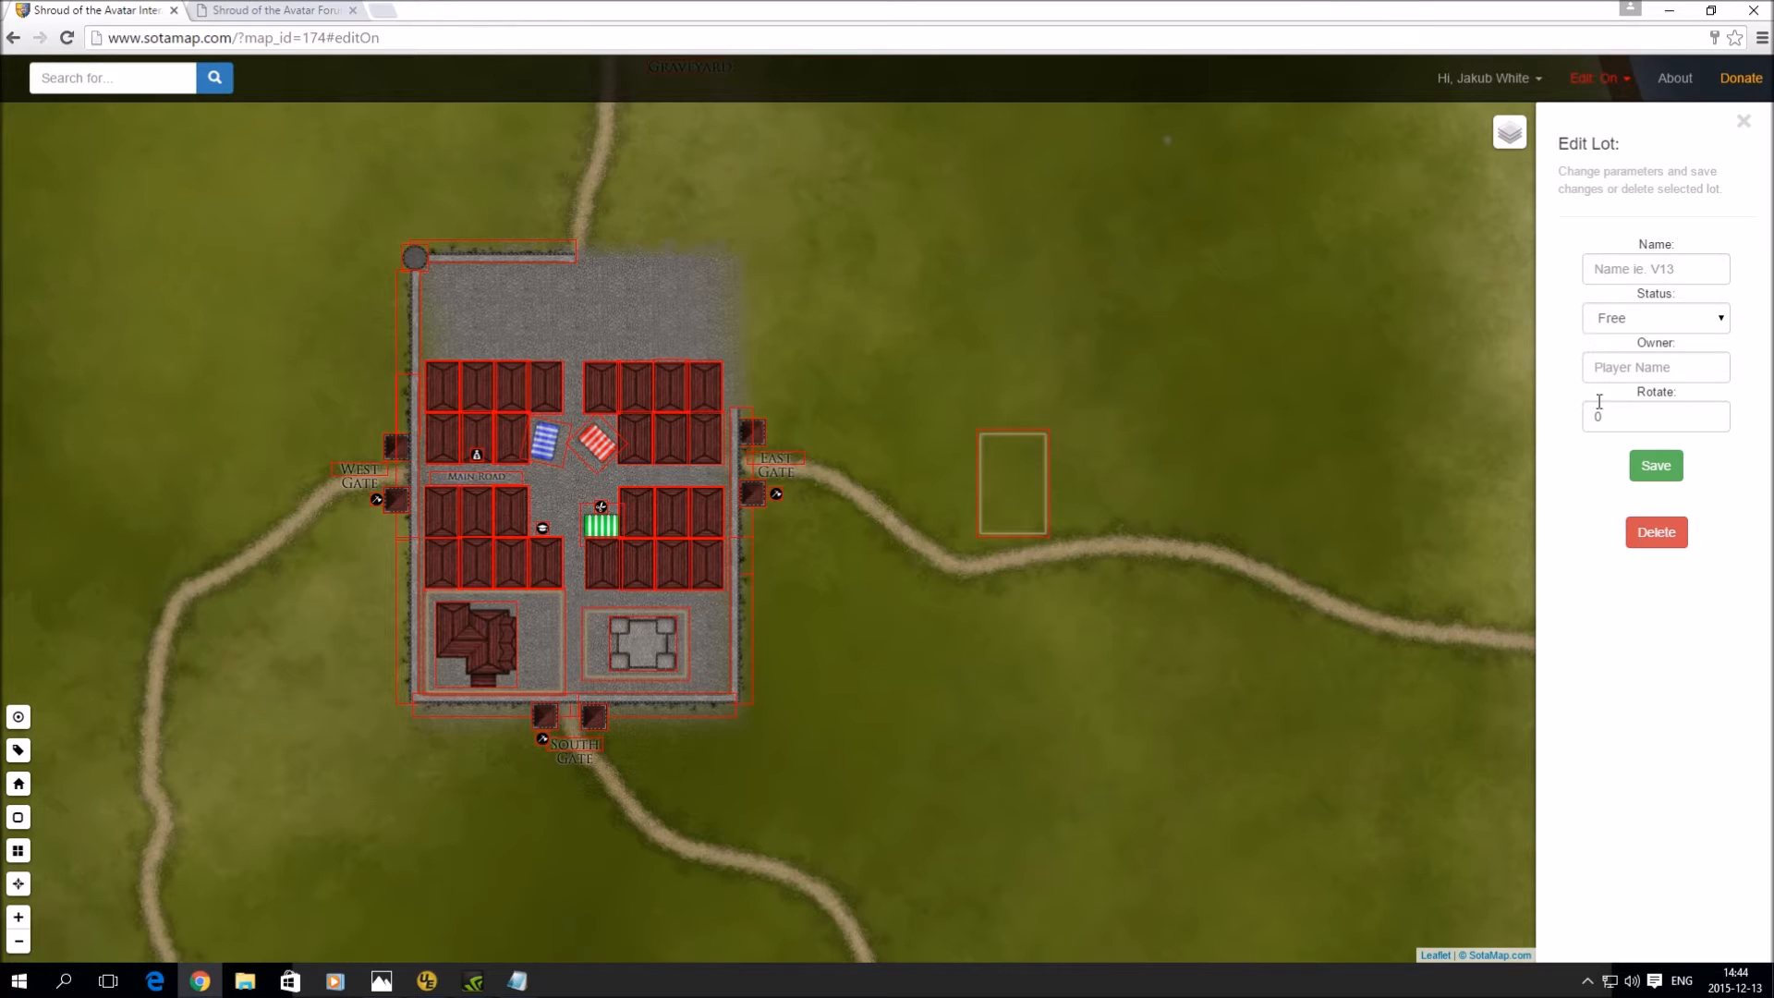
- Name the lot V2, keep it Free, rotate it -15, save, and nudge it above the road
click(1599, 270)
text(V2)
click(1646, 321)
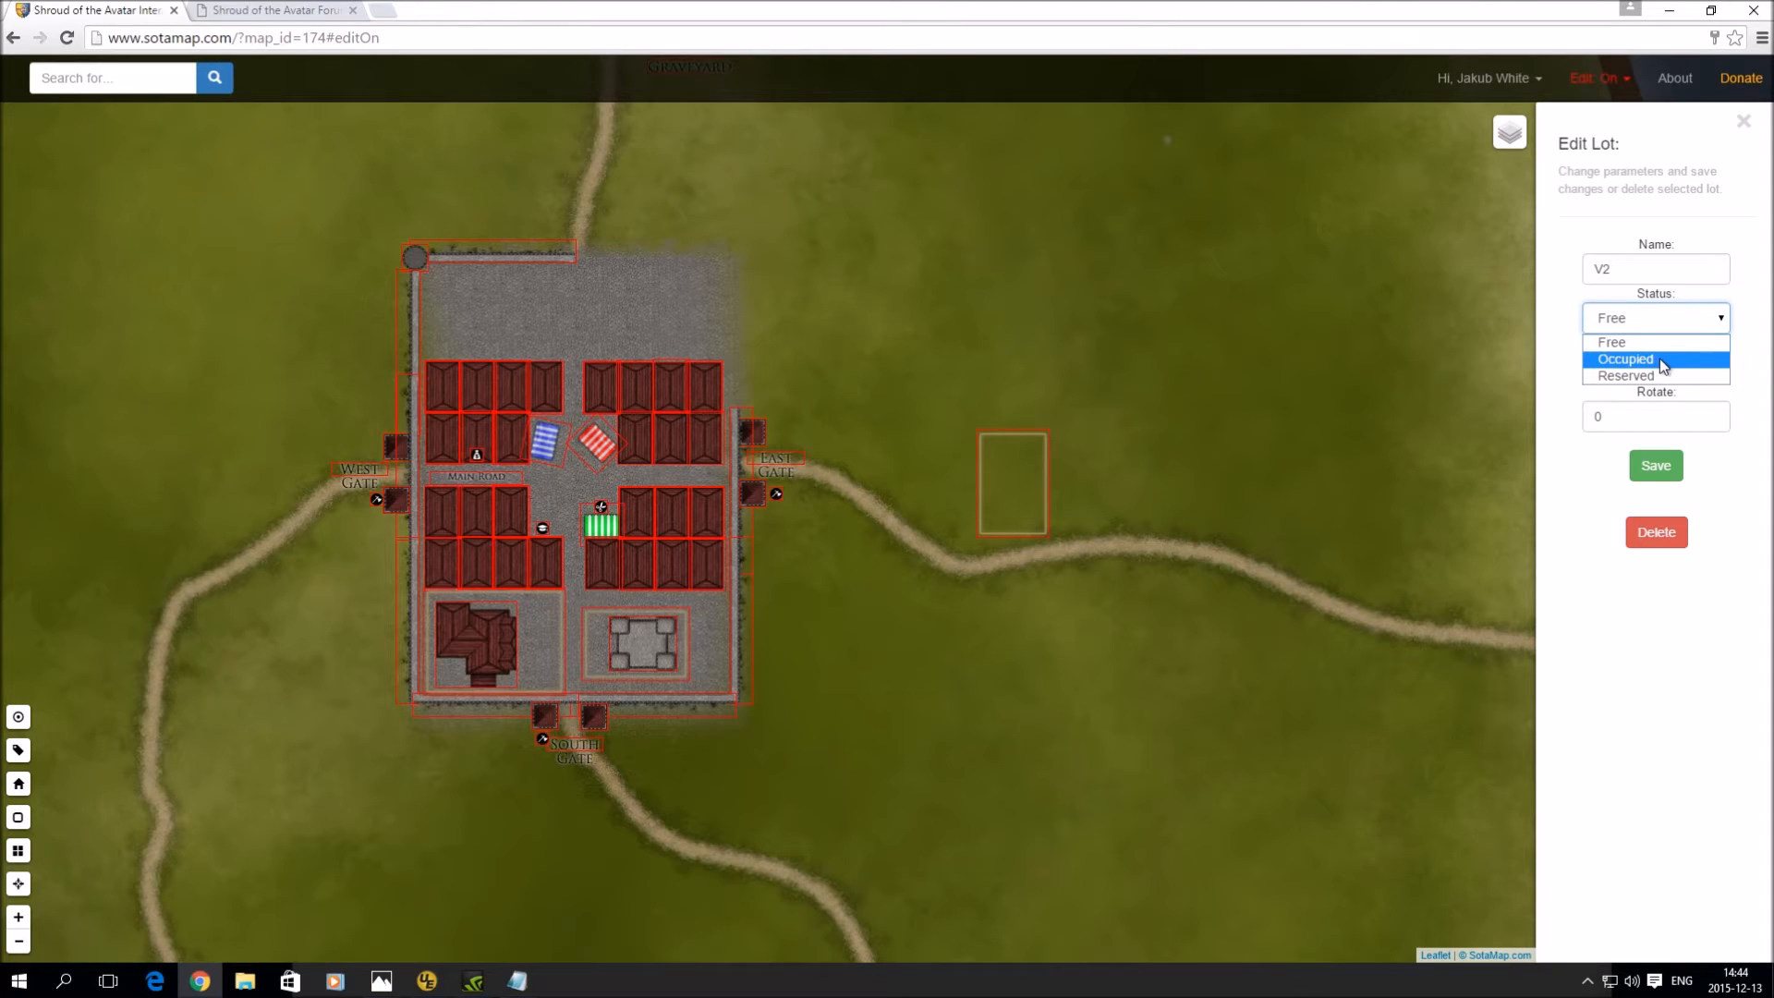
click(1659, 342)
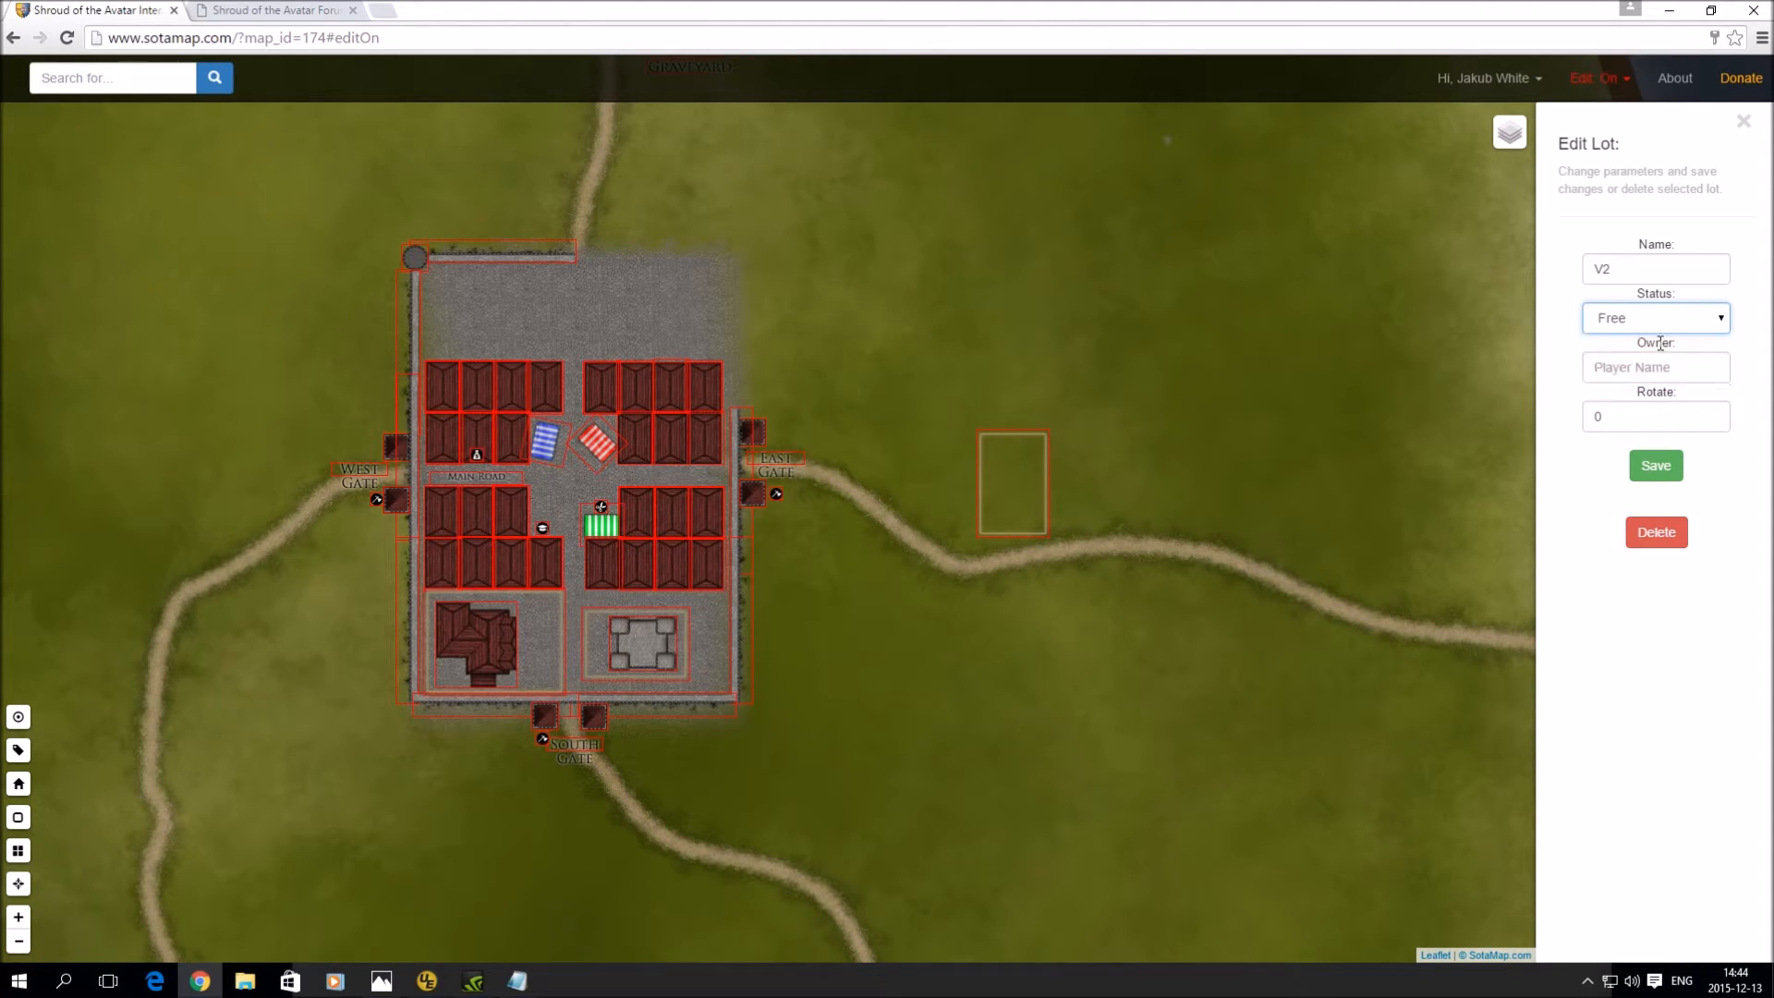
double_click(1590, 418)
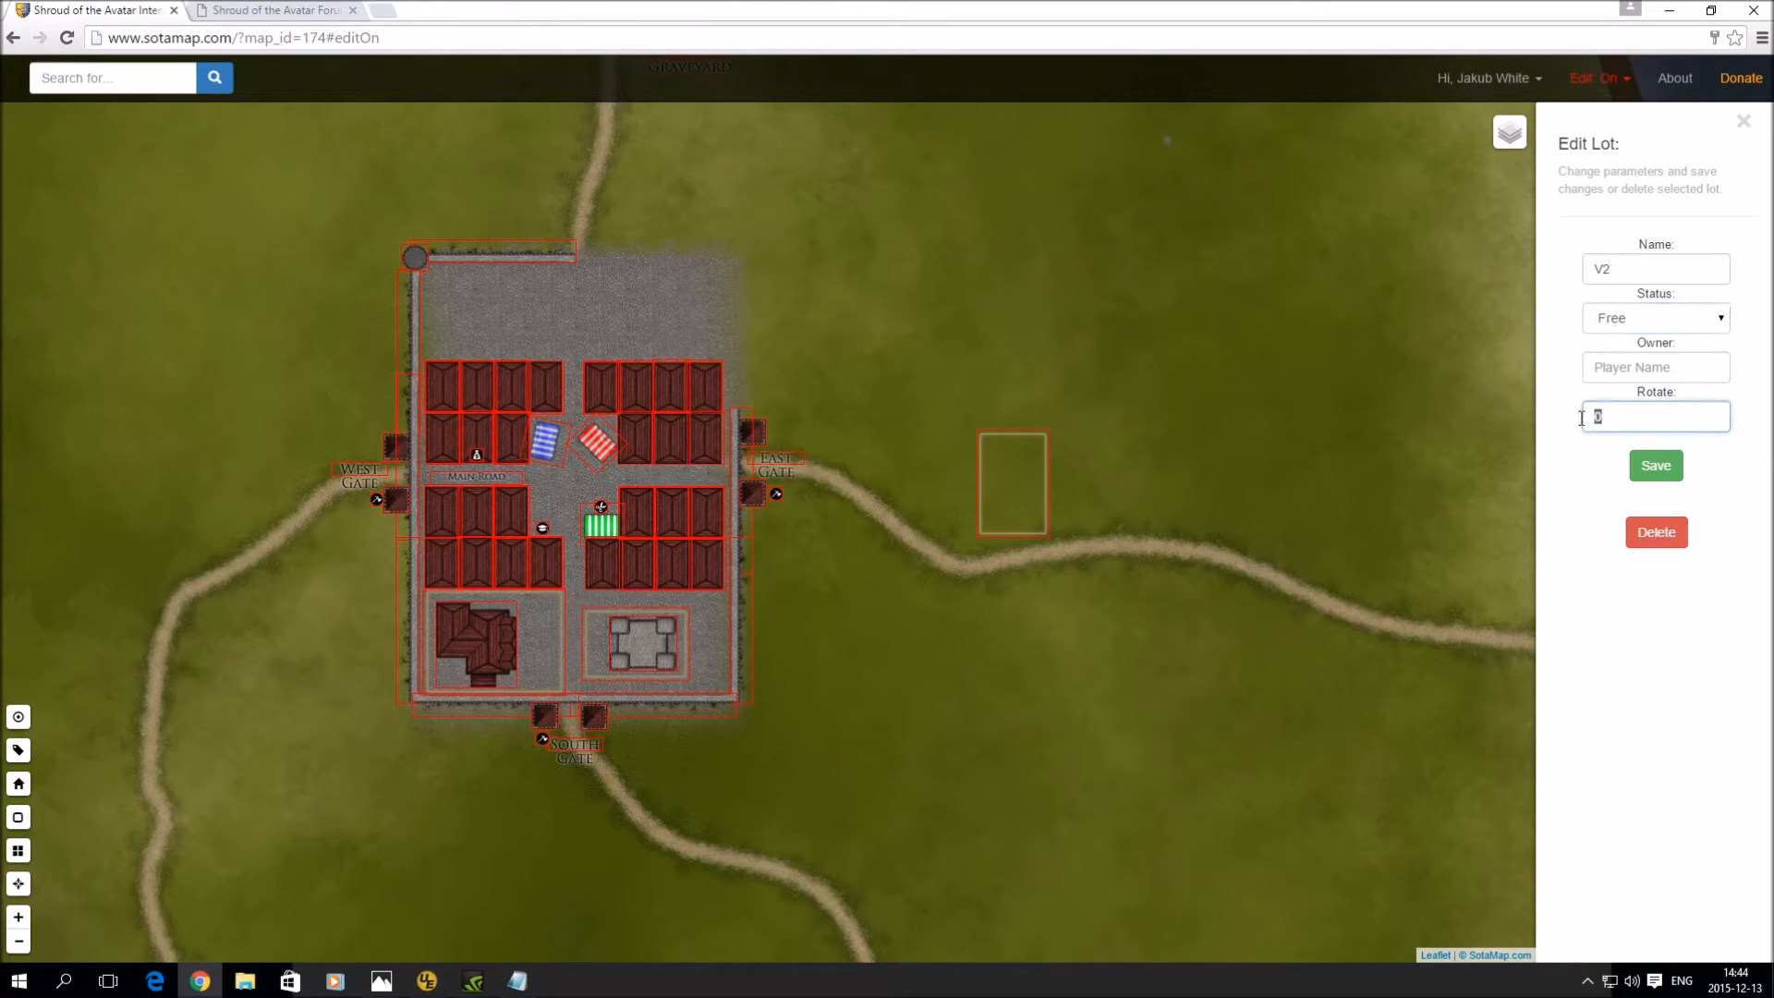
text(-15)
click(1660, 464)
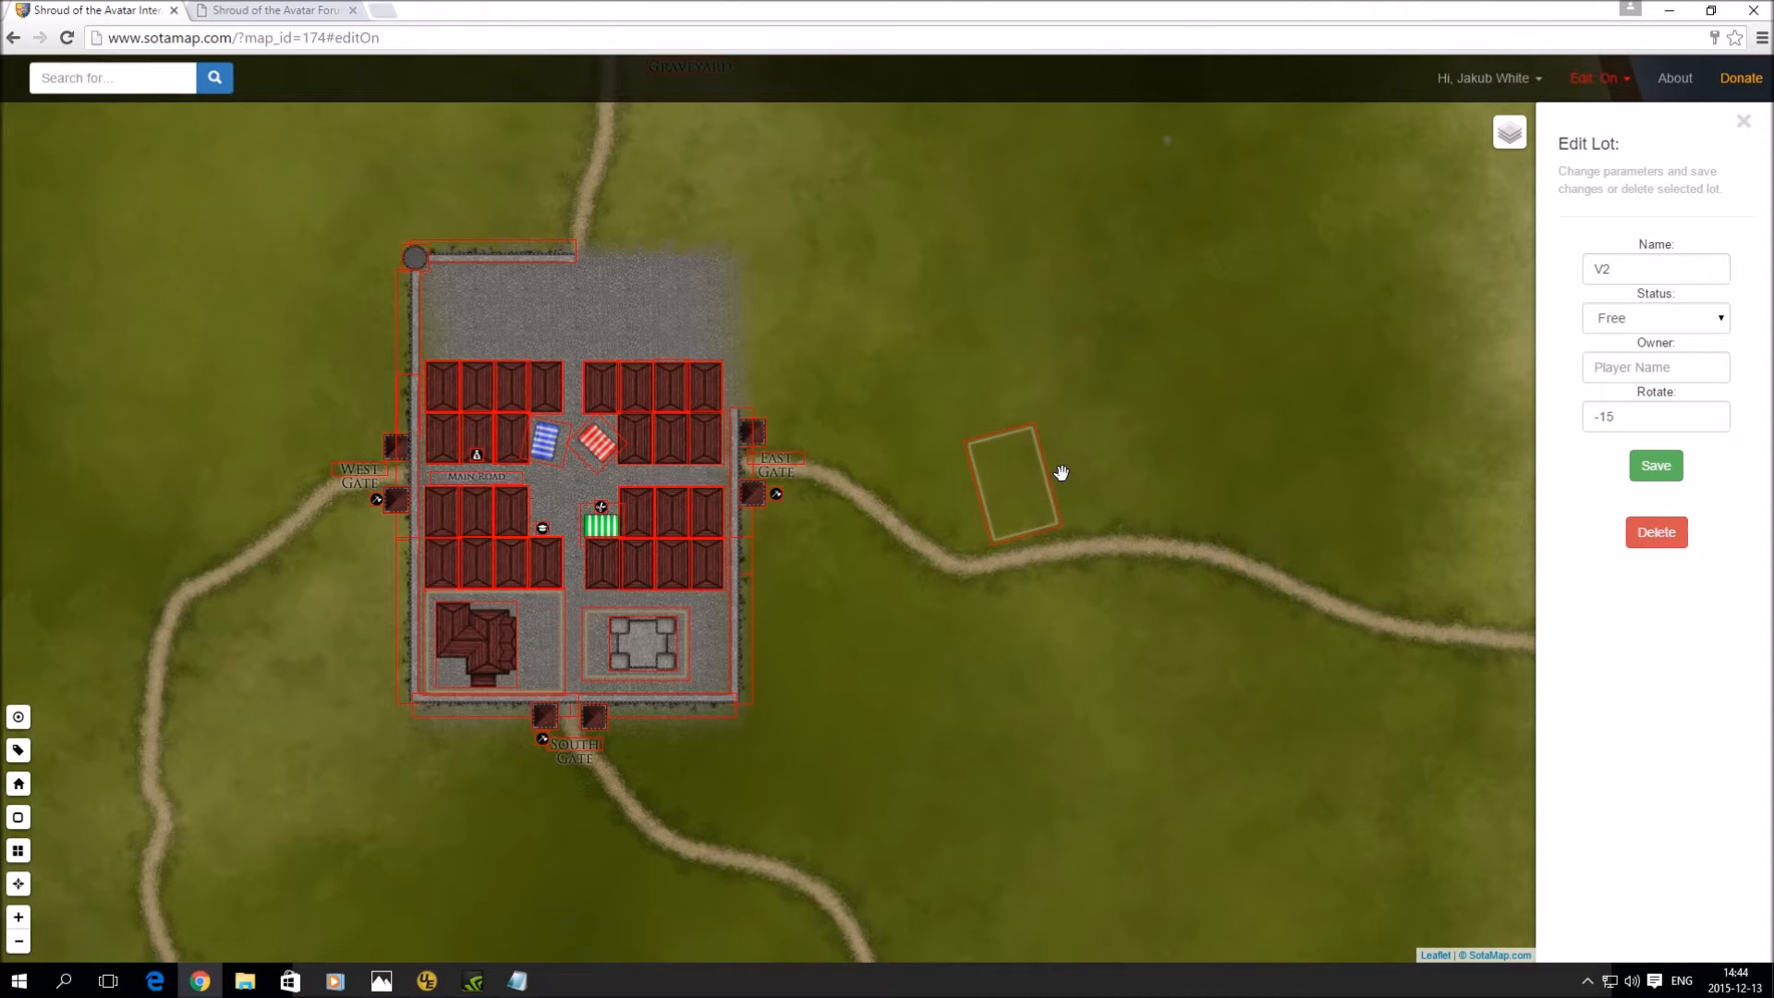
mouse_move(1027, 506)
mouse_down()
mouse_move(1017, 483)
mouse_move(1061, 436)
mouse_move(1001, 490)
mouse_move(1097, 404)
mouse_move(1044, 487)
mouse_move(1021, 486)
mouse_up()
- Place a second village lot in line with the first and save it as V3
click(1110, 468)
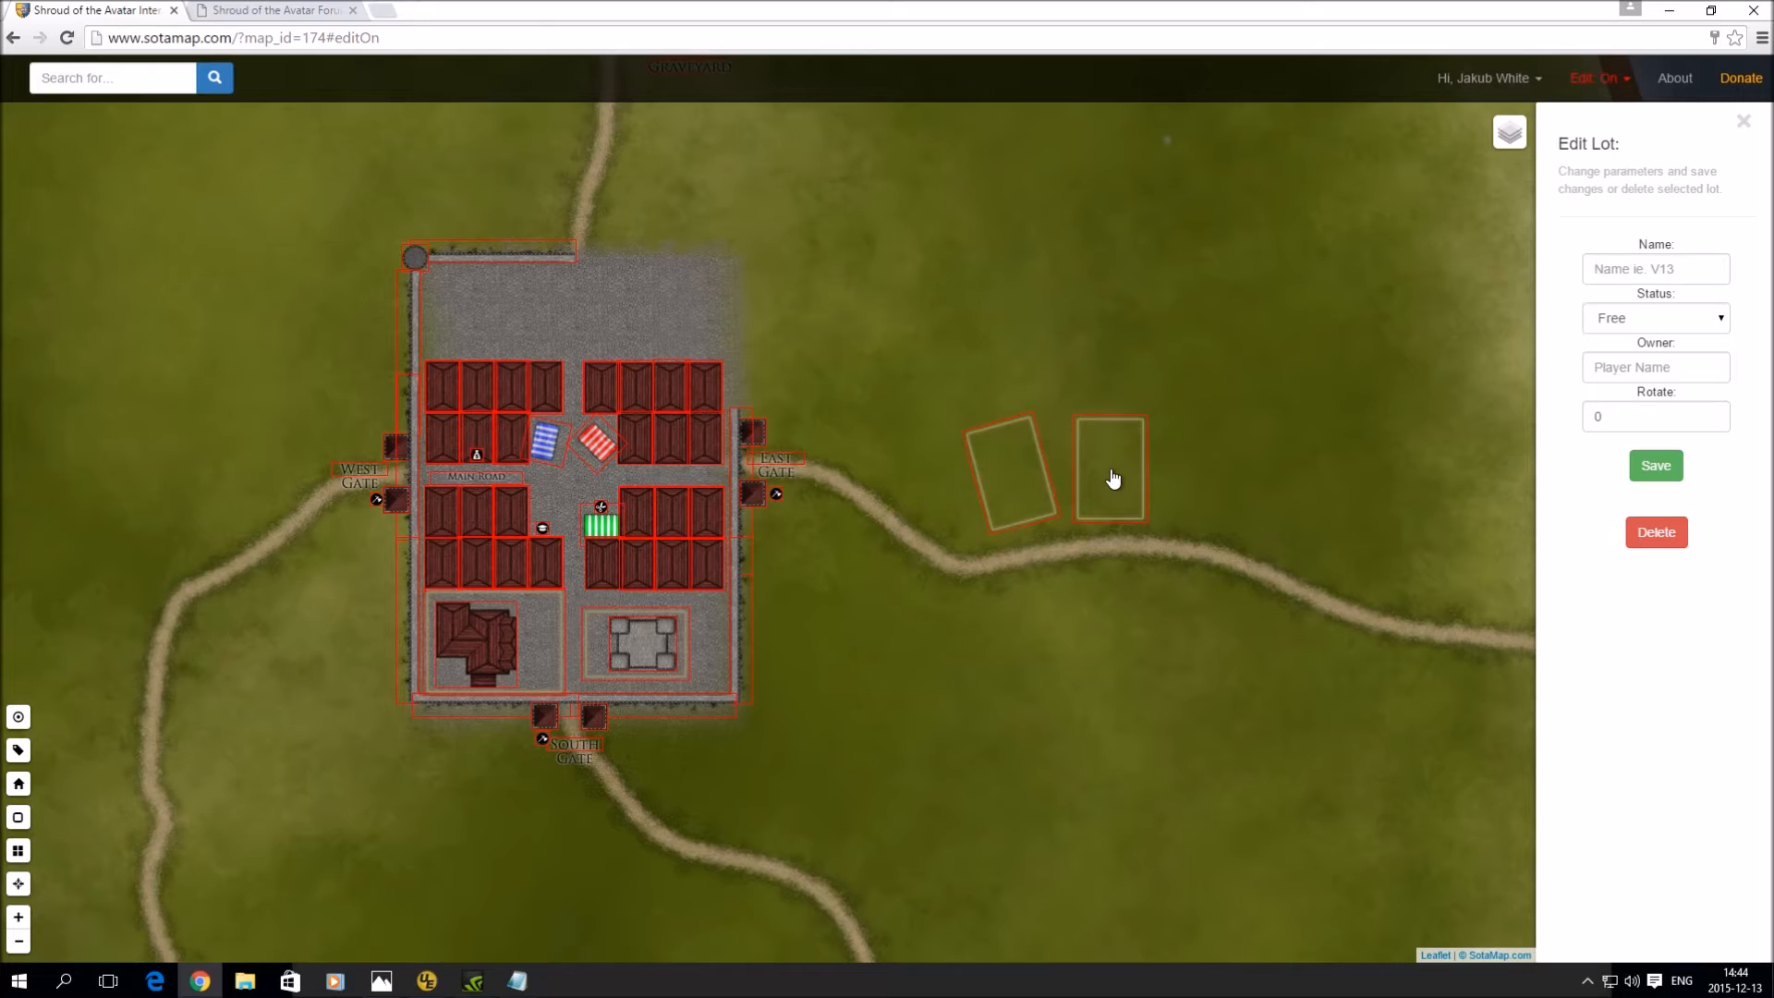
mouse_move(1116, 477)
mouse_down()
mouse_move(1100, 435)
mouse_move(1107, 462)
mouse_up()
click(1615, 270)
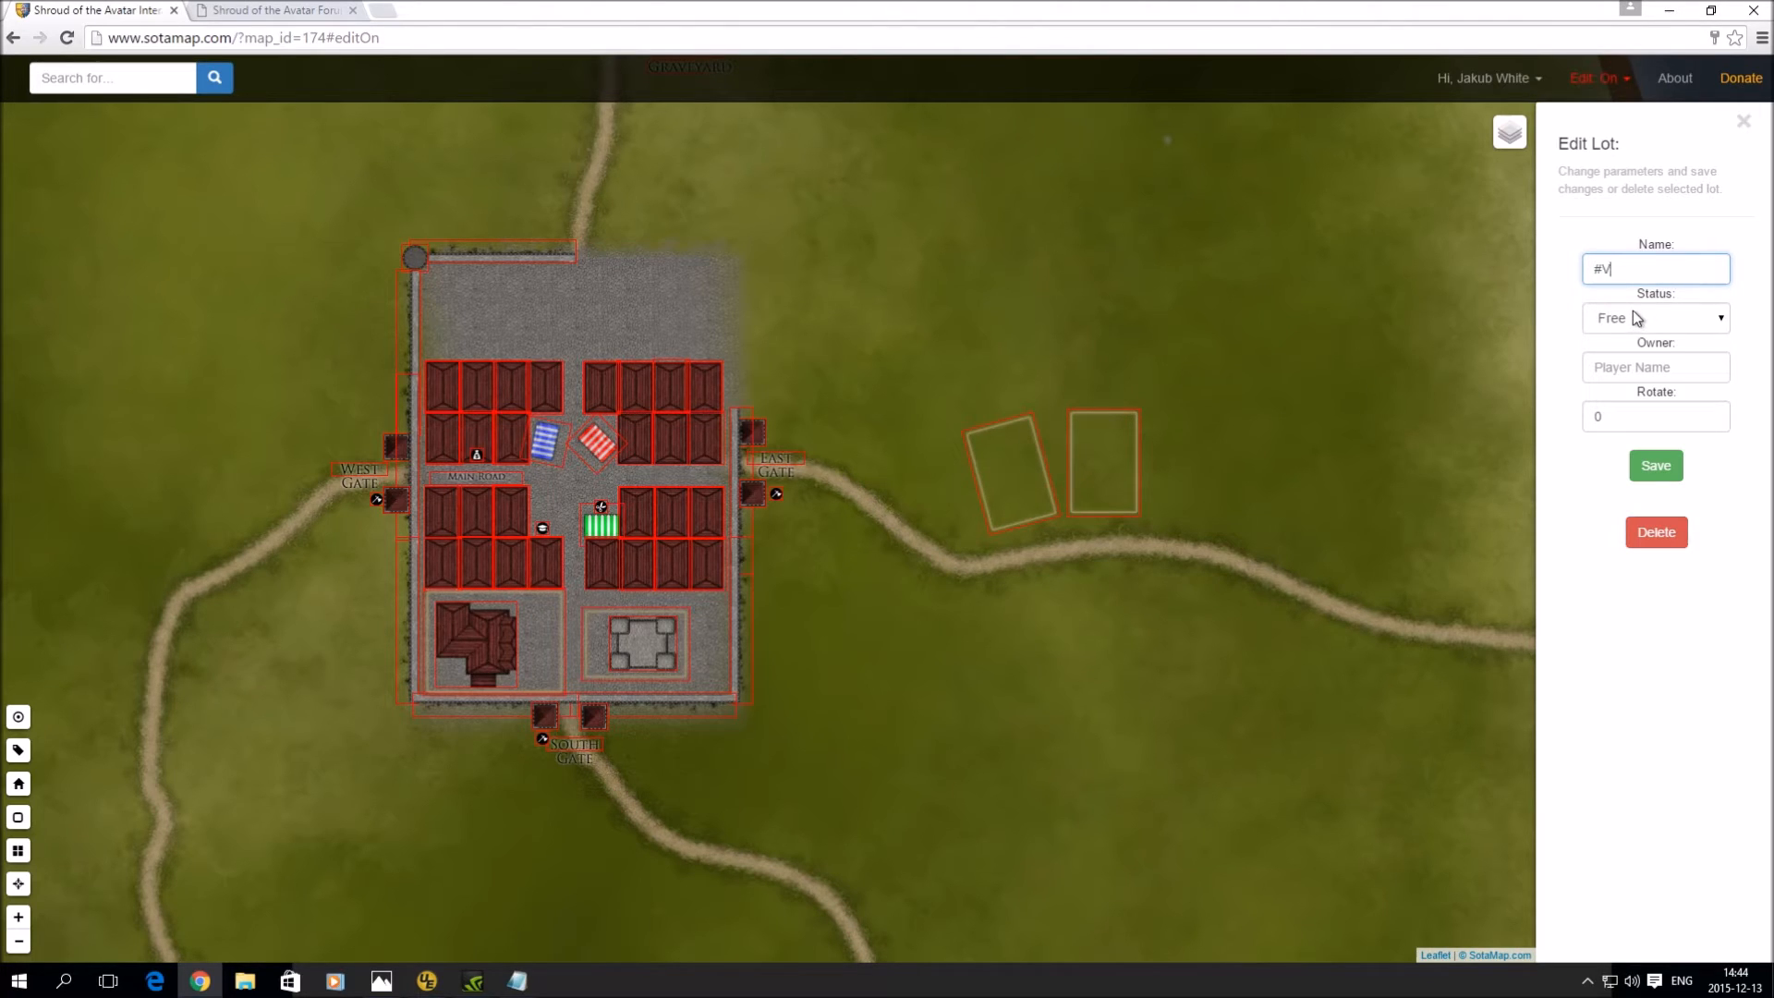
text(3)
key(BackSpace)
click(1658, 469)
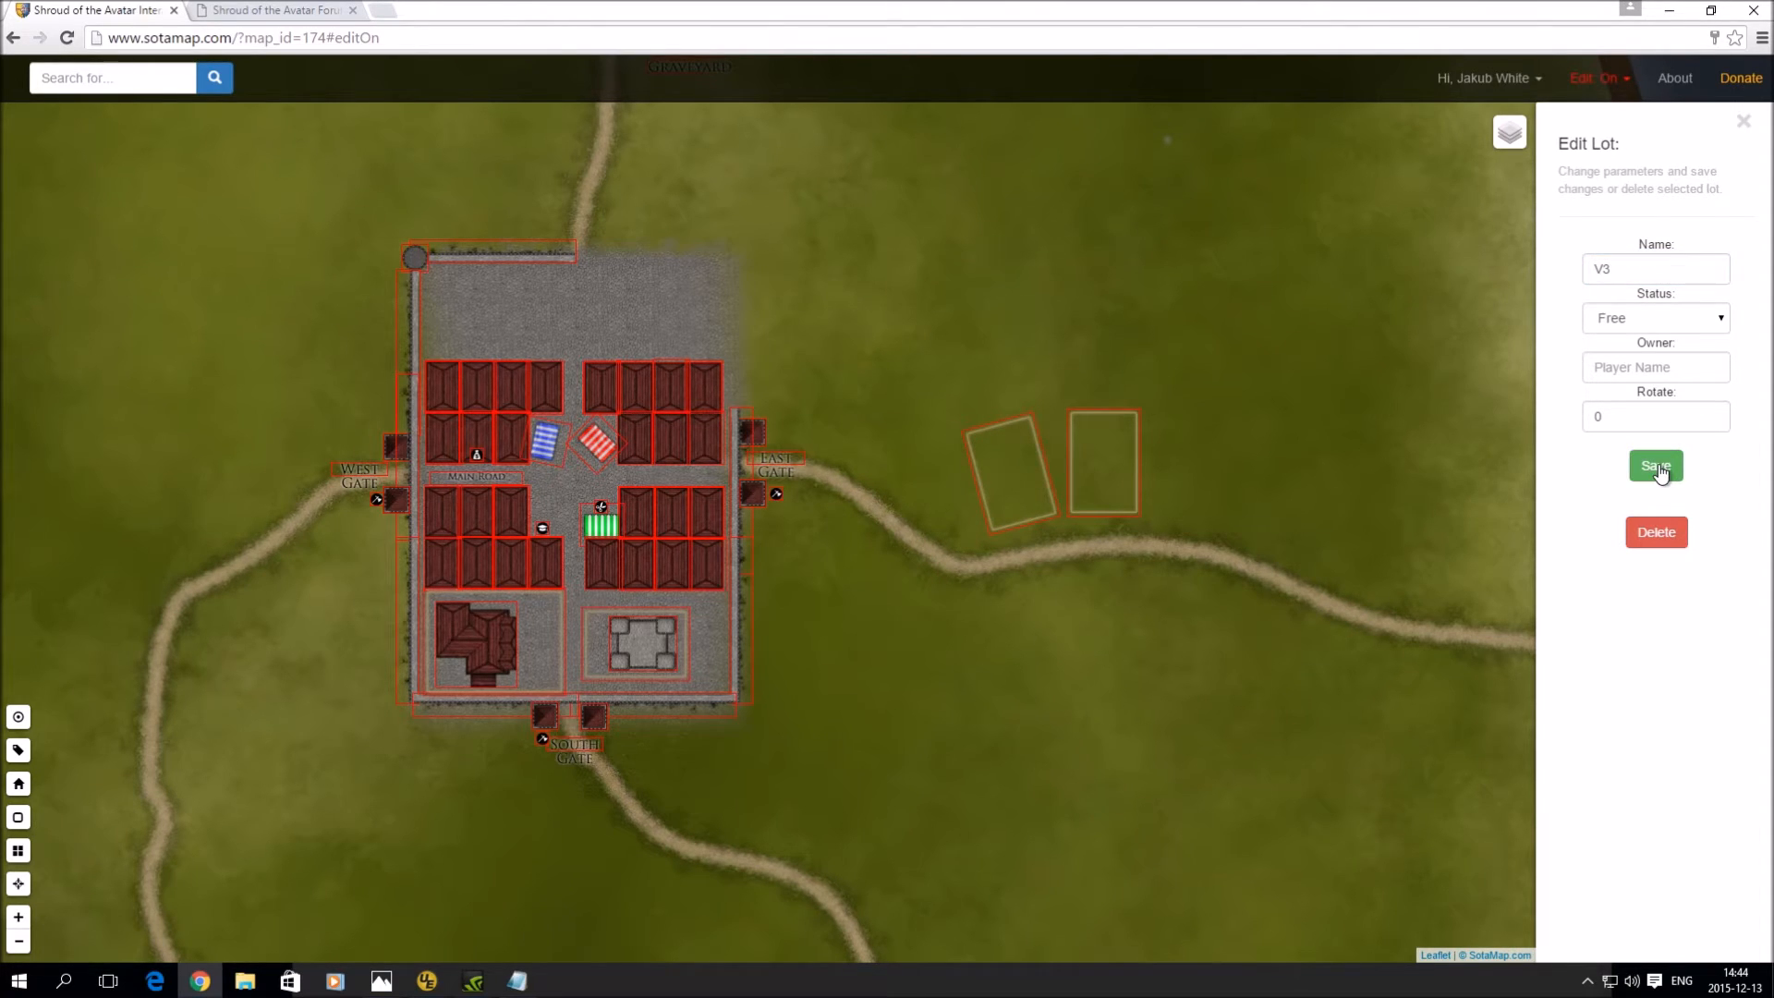
- Add a third lot named V4, marked Occupied with an owner entered
click(1204, 474)
drag(1206, 480, 1184, 469)
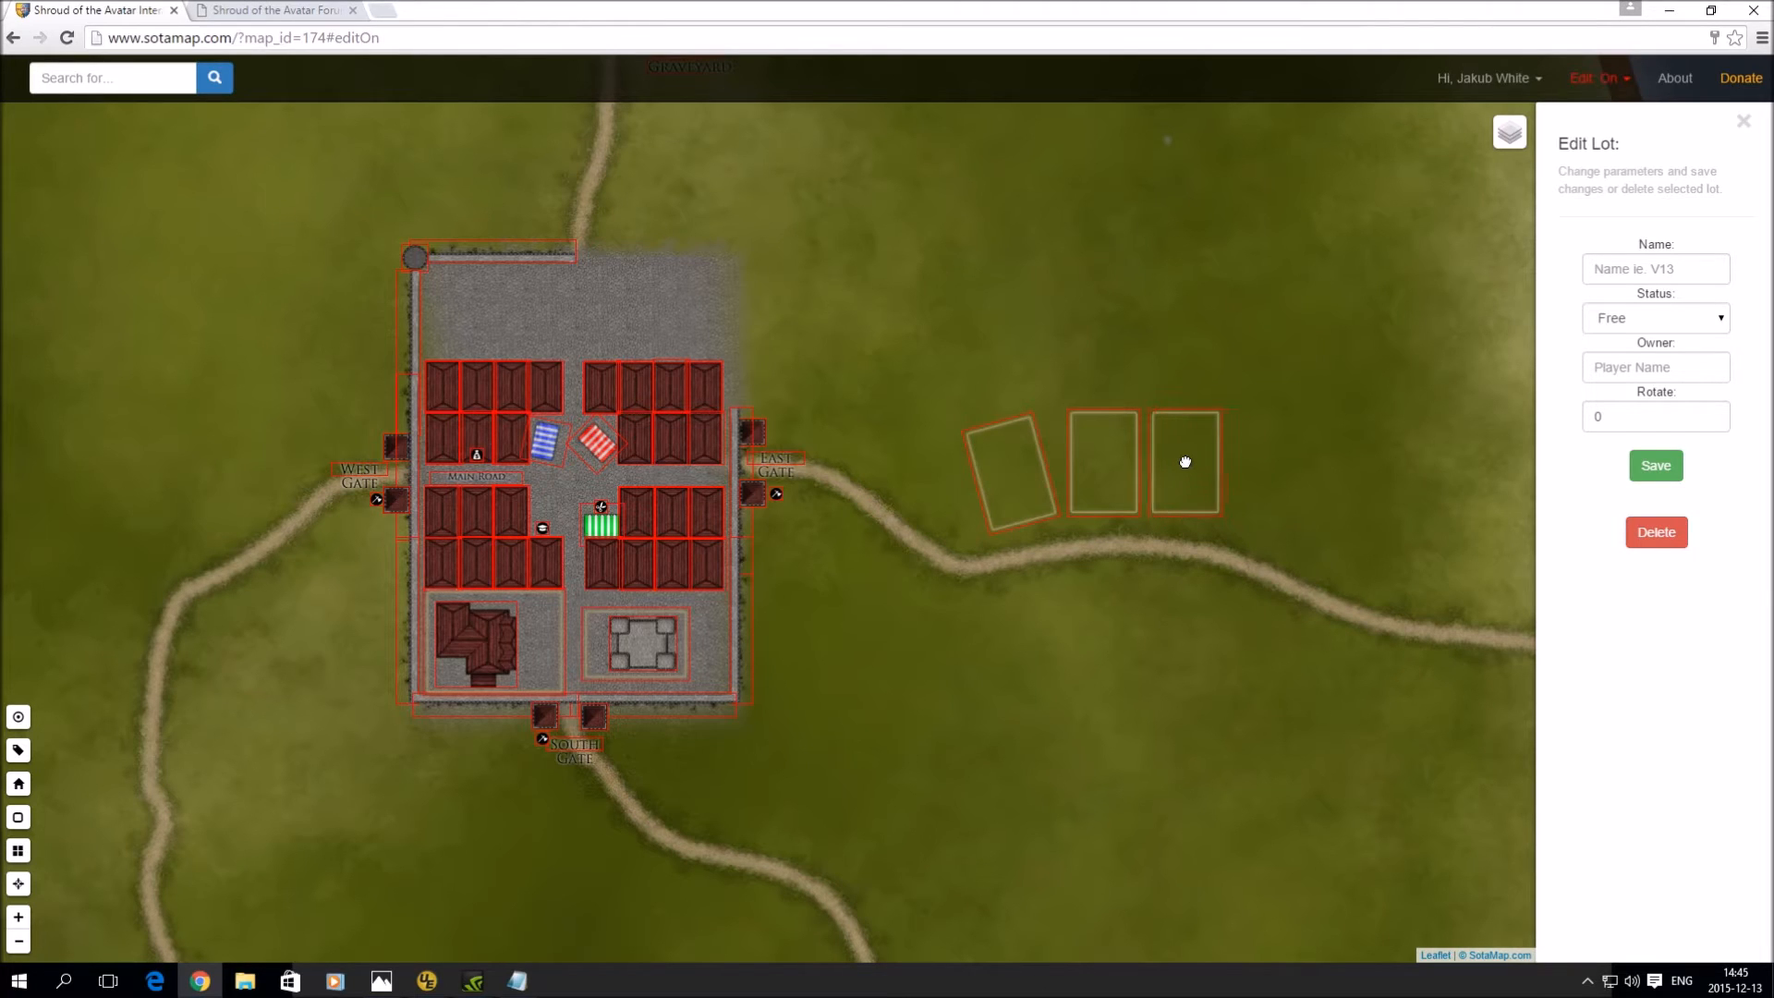
click(1654, 270)
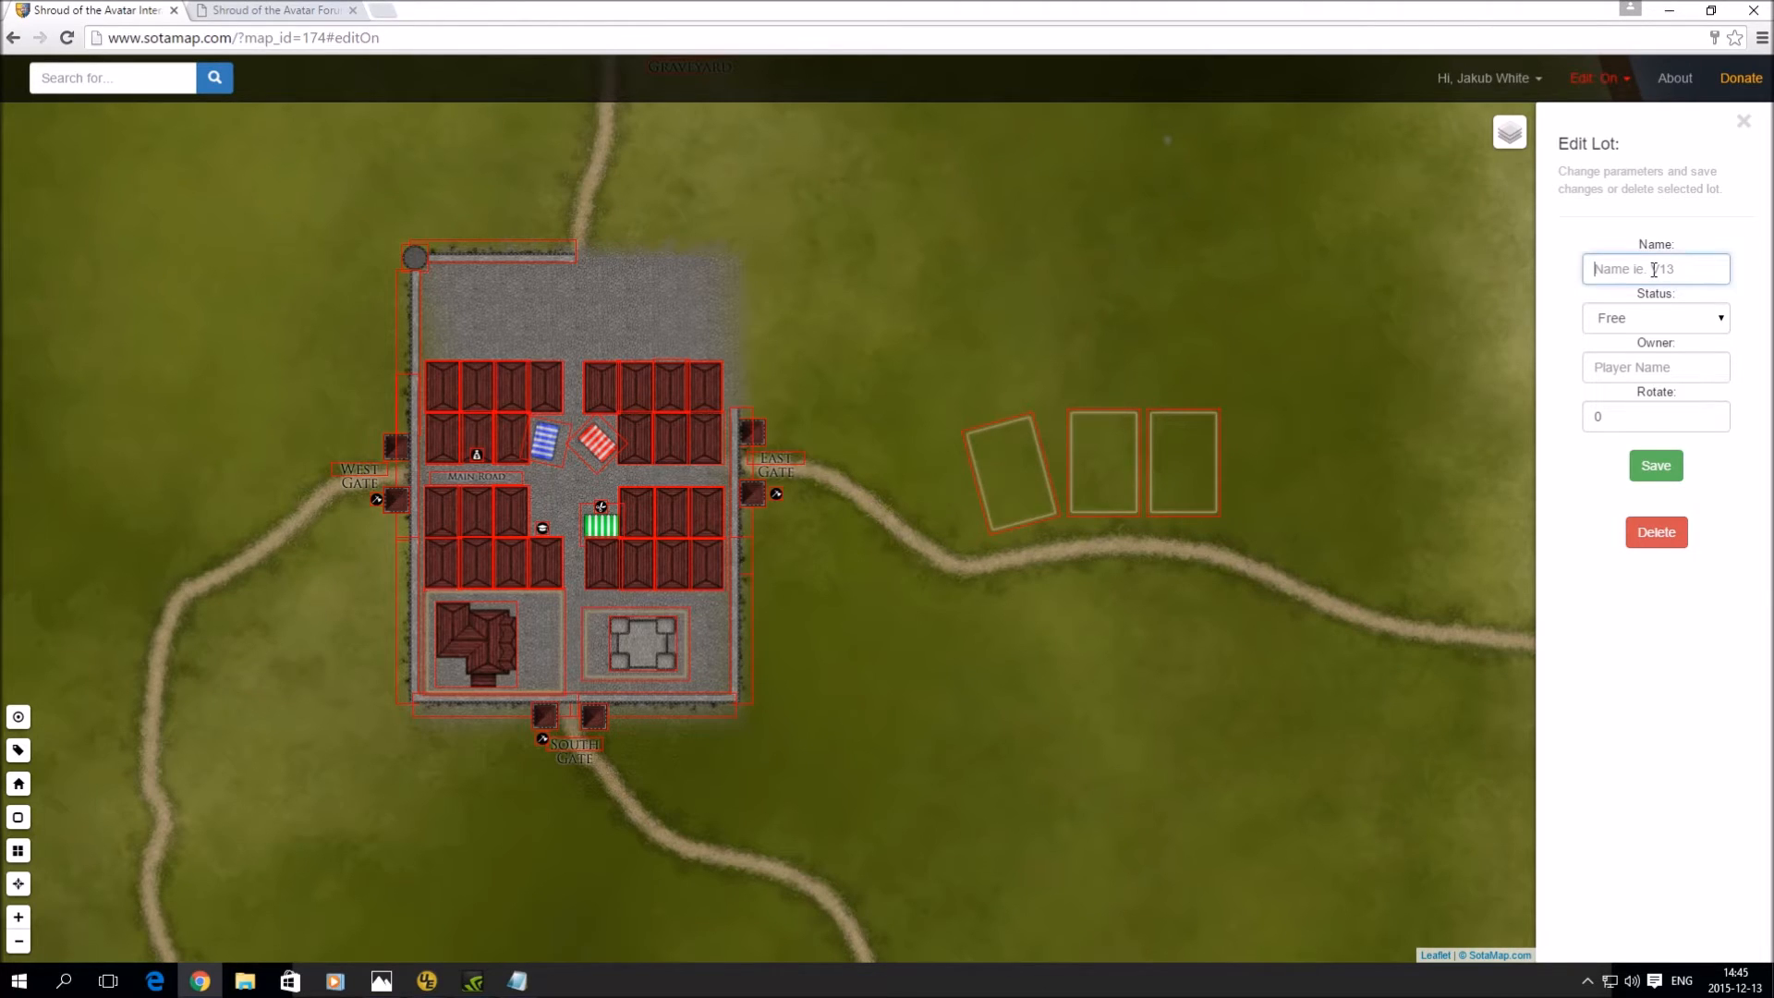
text(V4)
click(1650, 317)
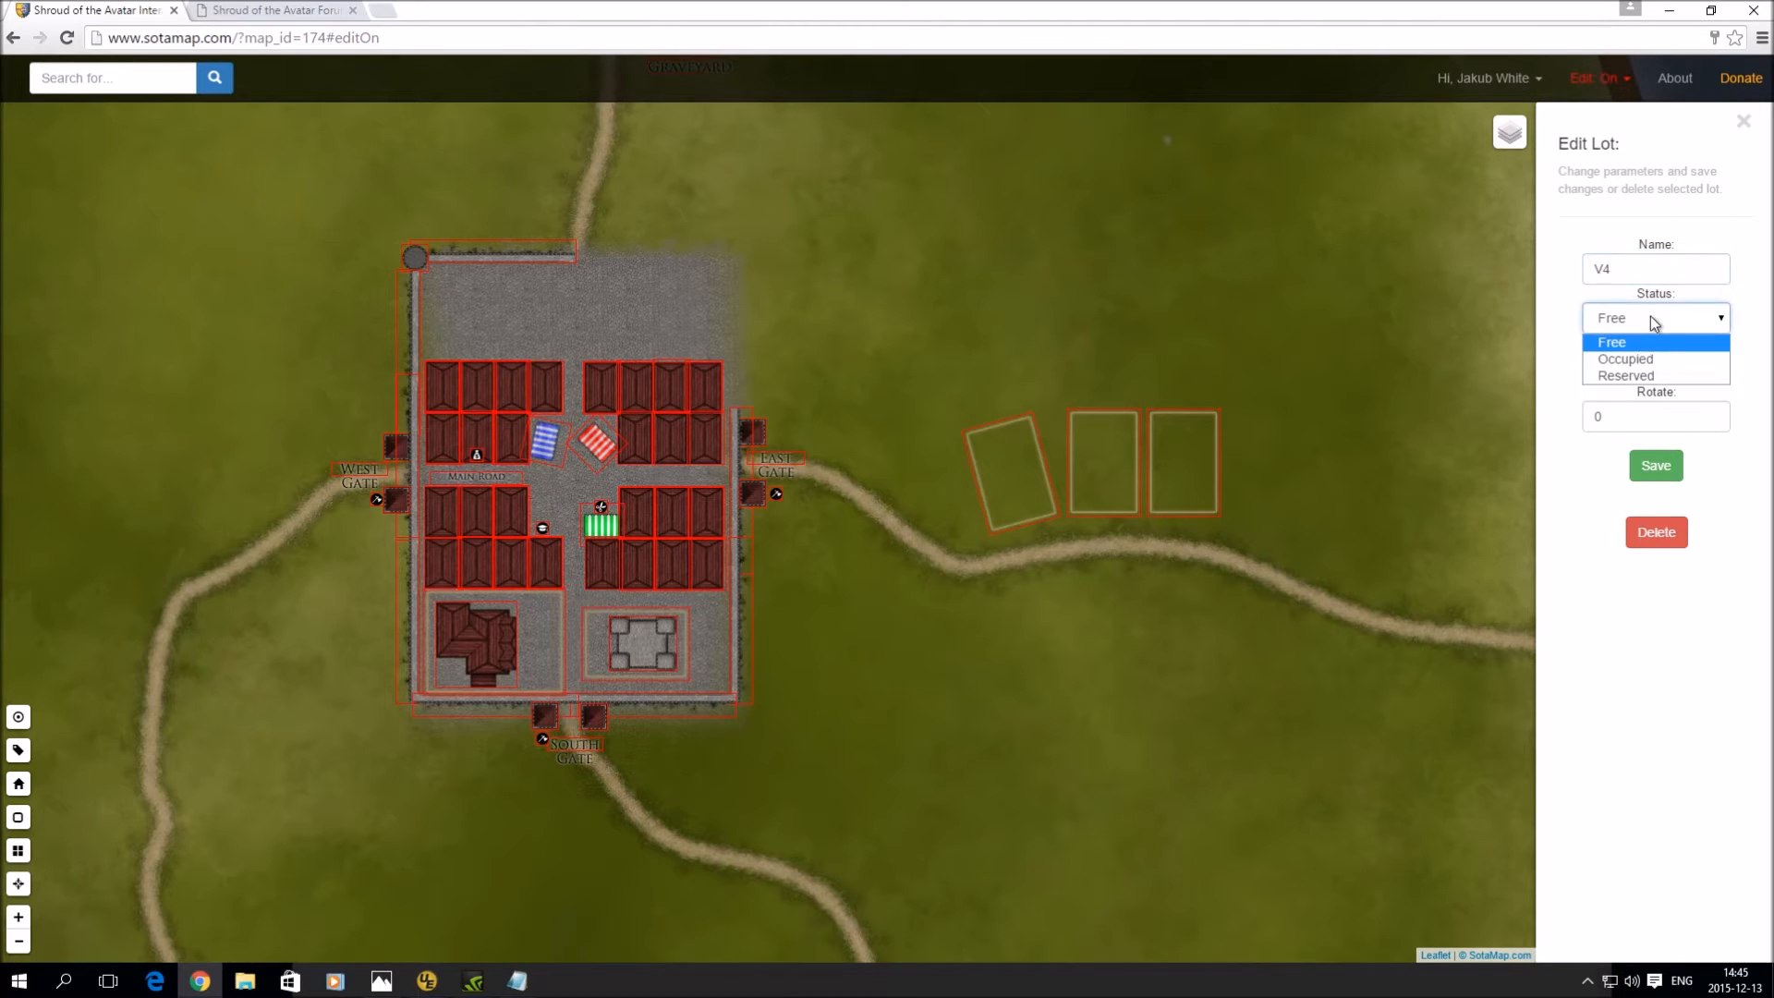
click(1666, 361)
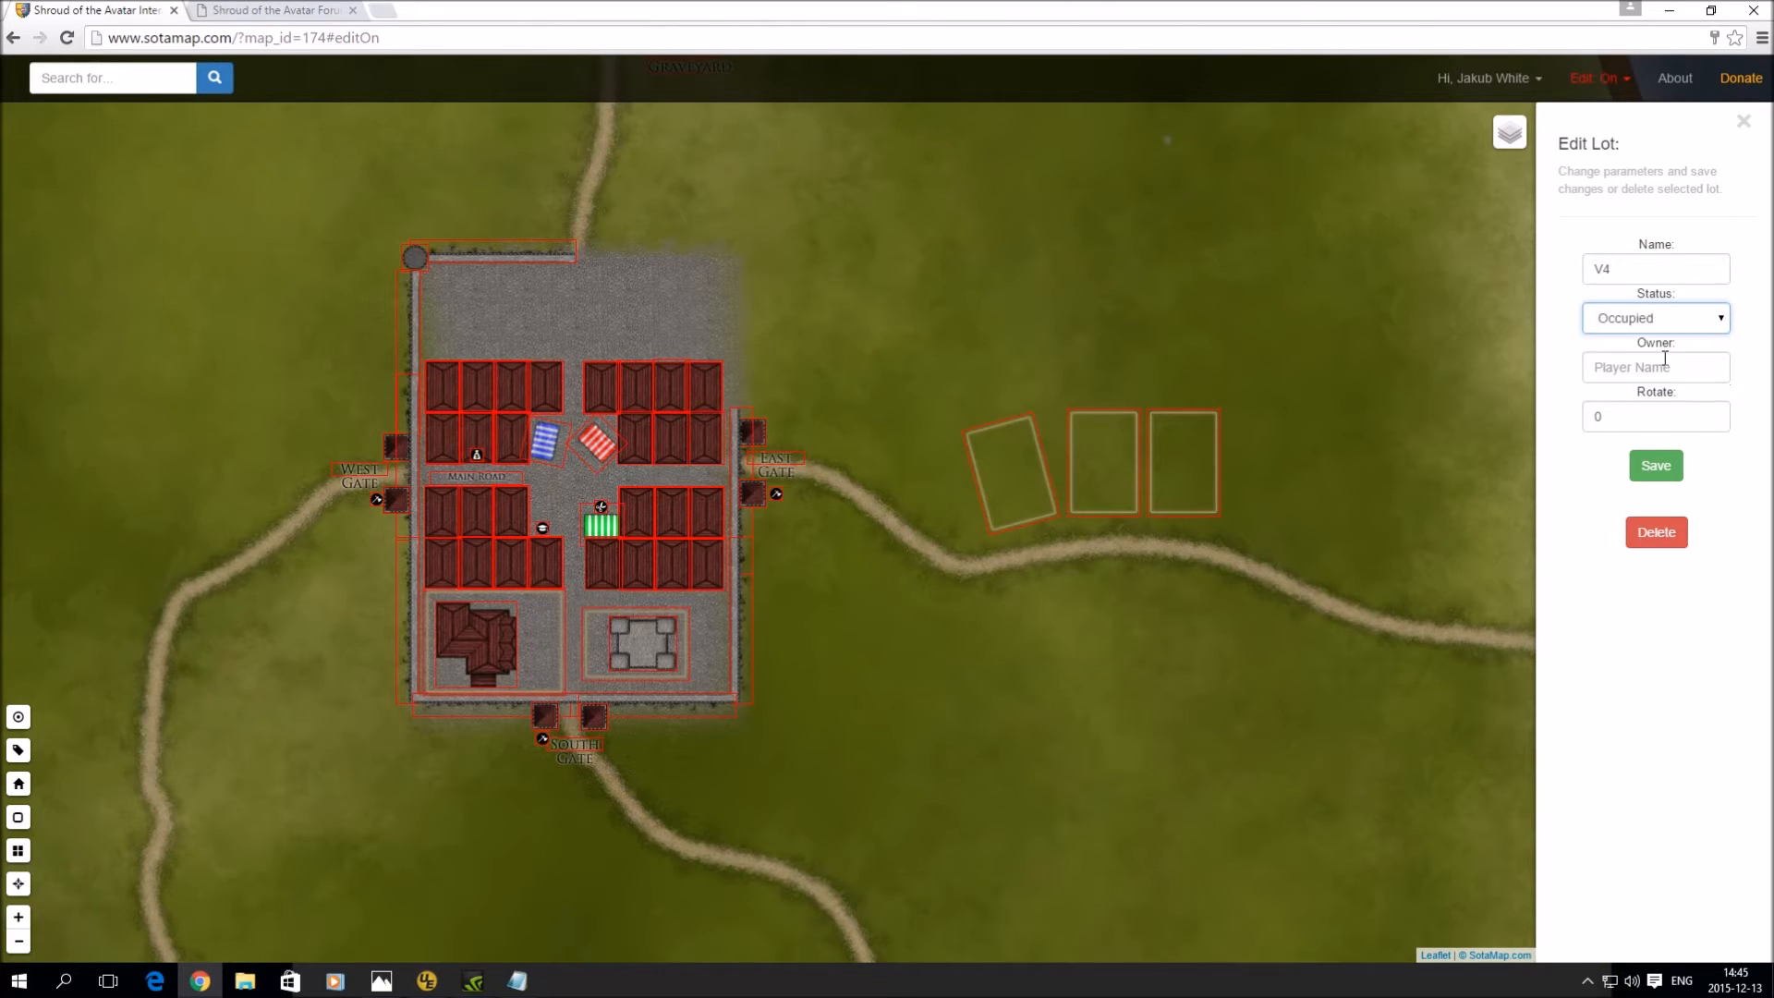
click(1660, 372)
text(Jakub)
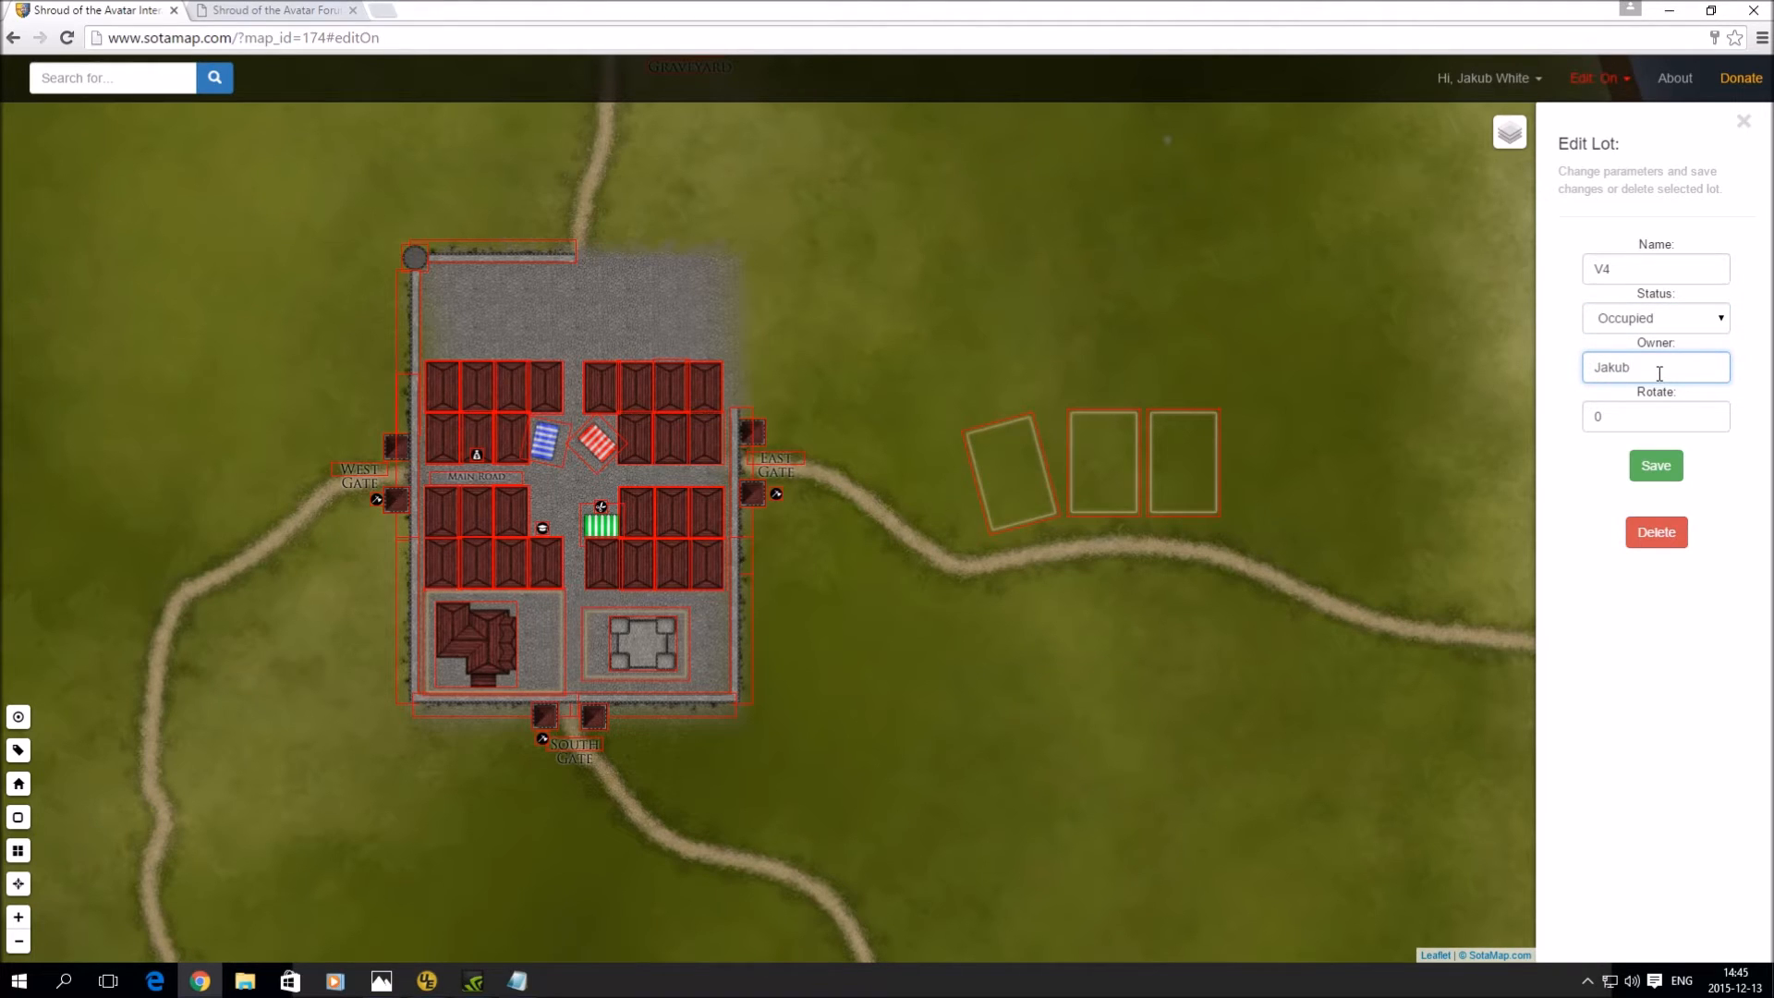
click(1655, 464)
- Add a fourth lot east of town, rotating it to 15 and then 20
click(1272, 505)
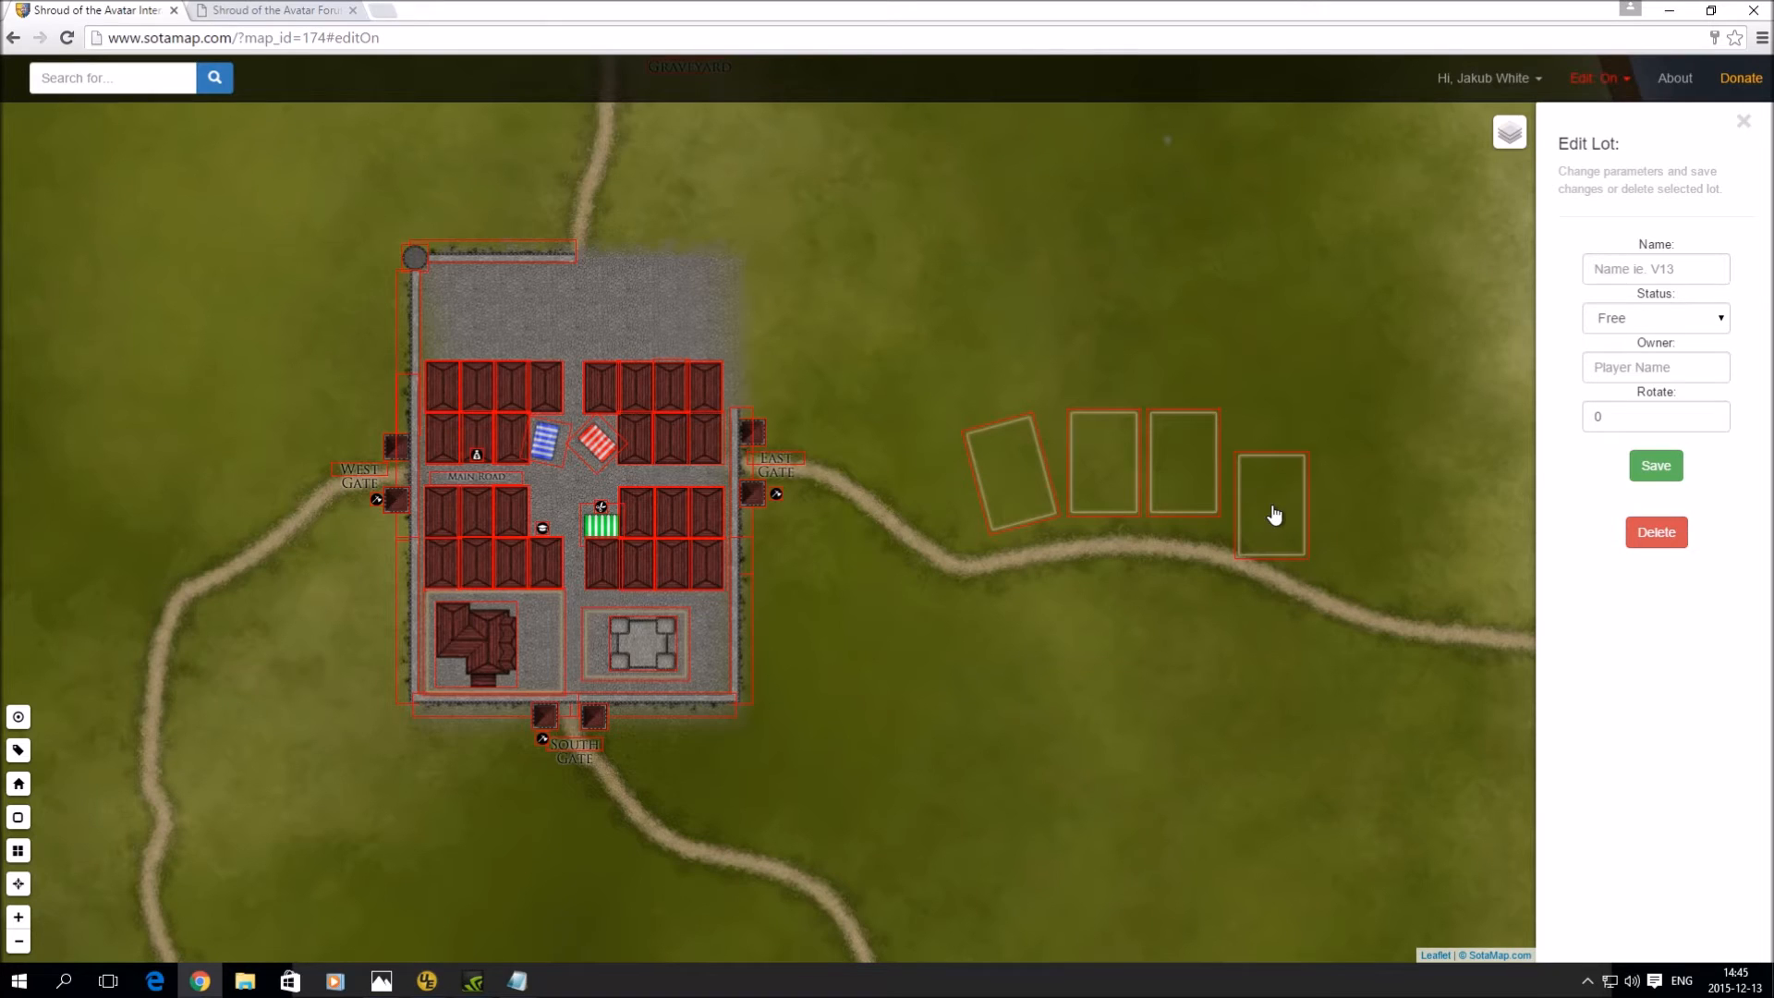
drag(1277, 515, 1274, 481)
drag(1654, 408, 1581, 415)
text(15)
click(1674, 471)
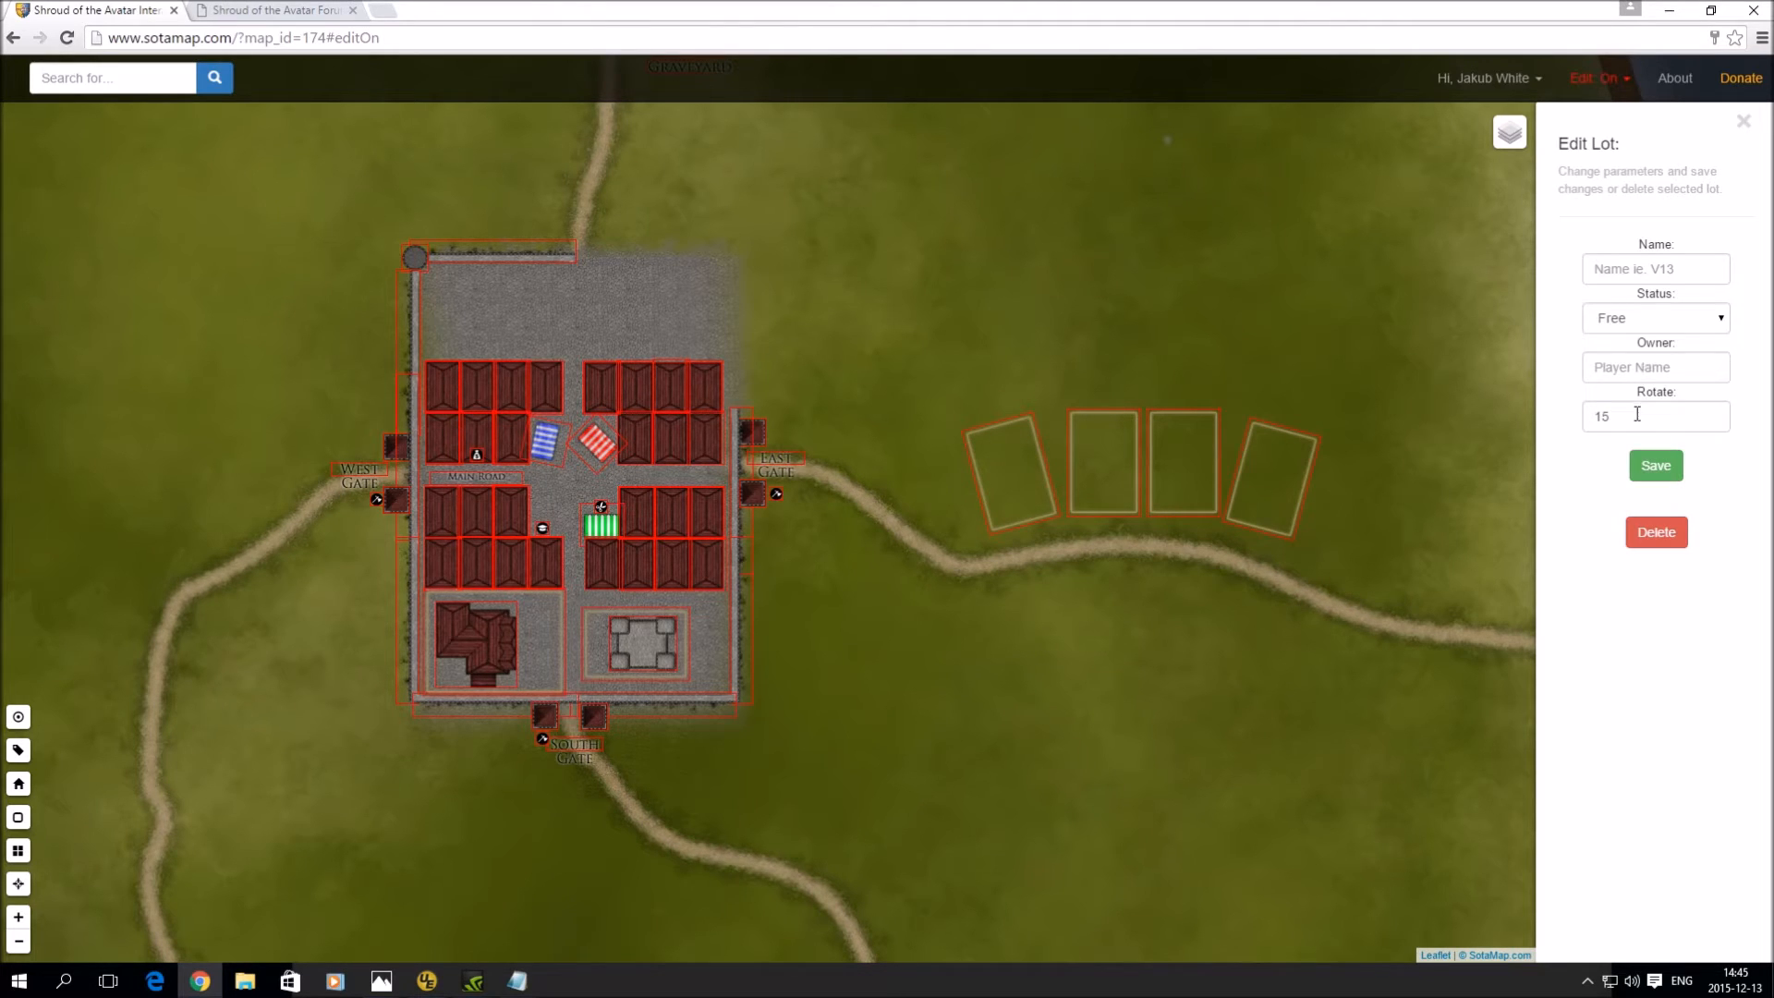
drag(1654, 416, 1557, 413)
text(20)
click(1652, 469)
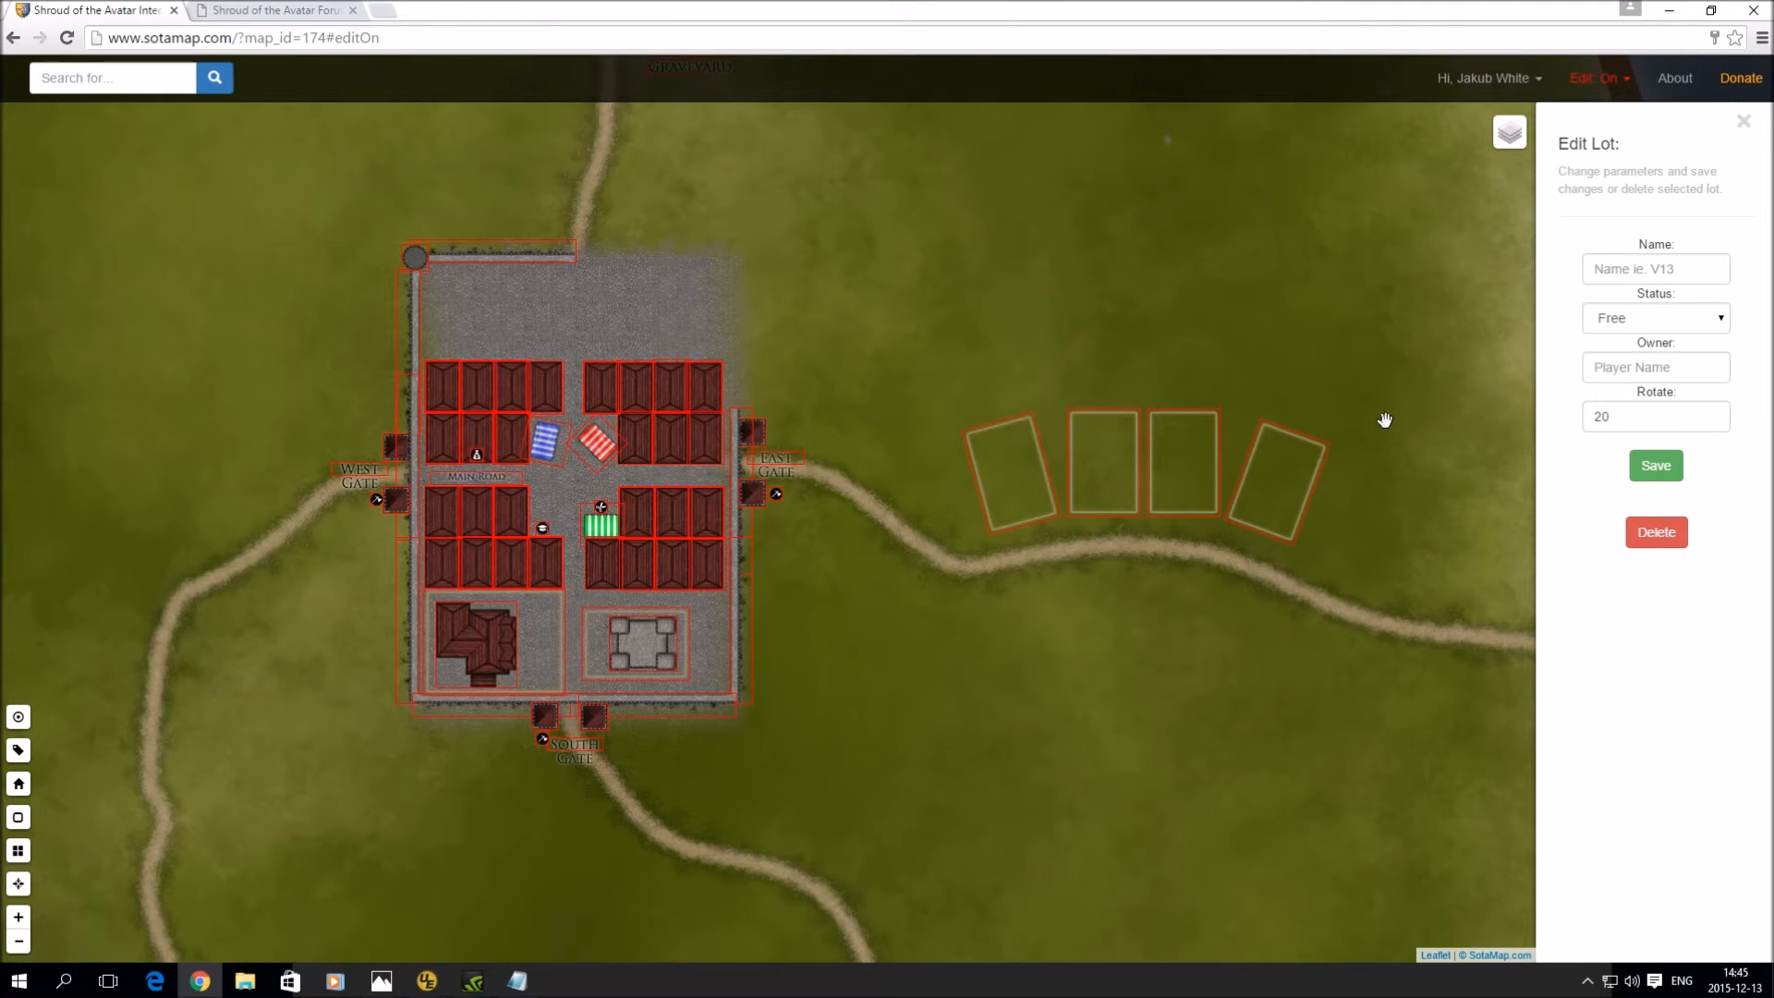
drag(1405, 344, 847, 352)
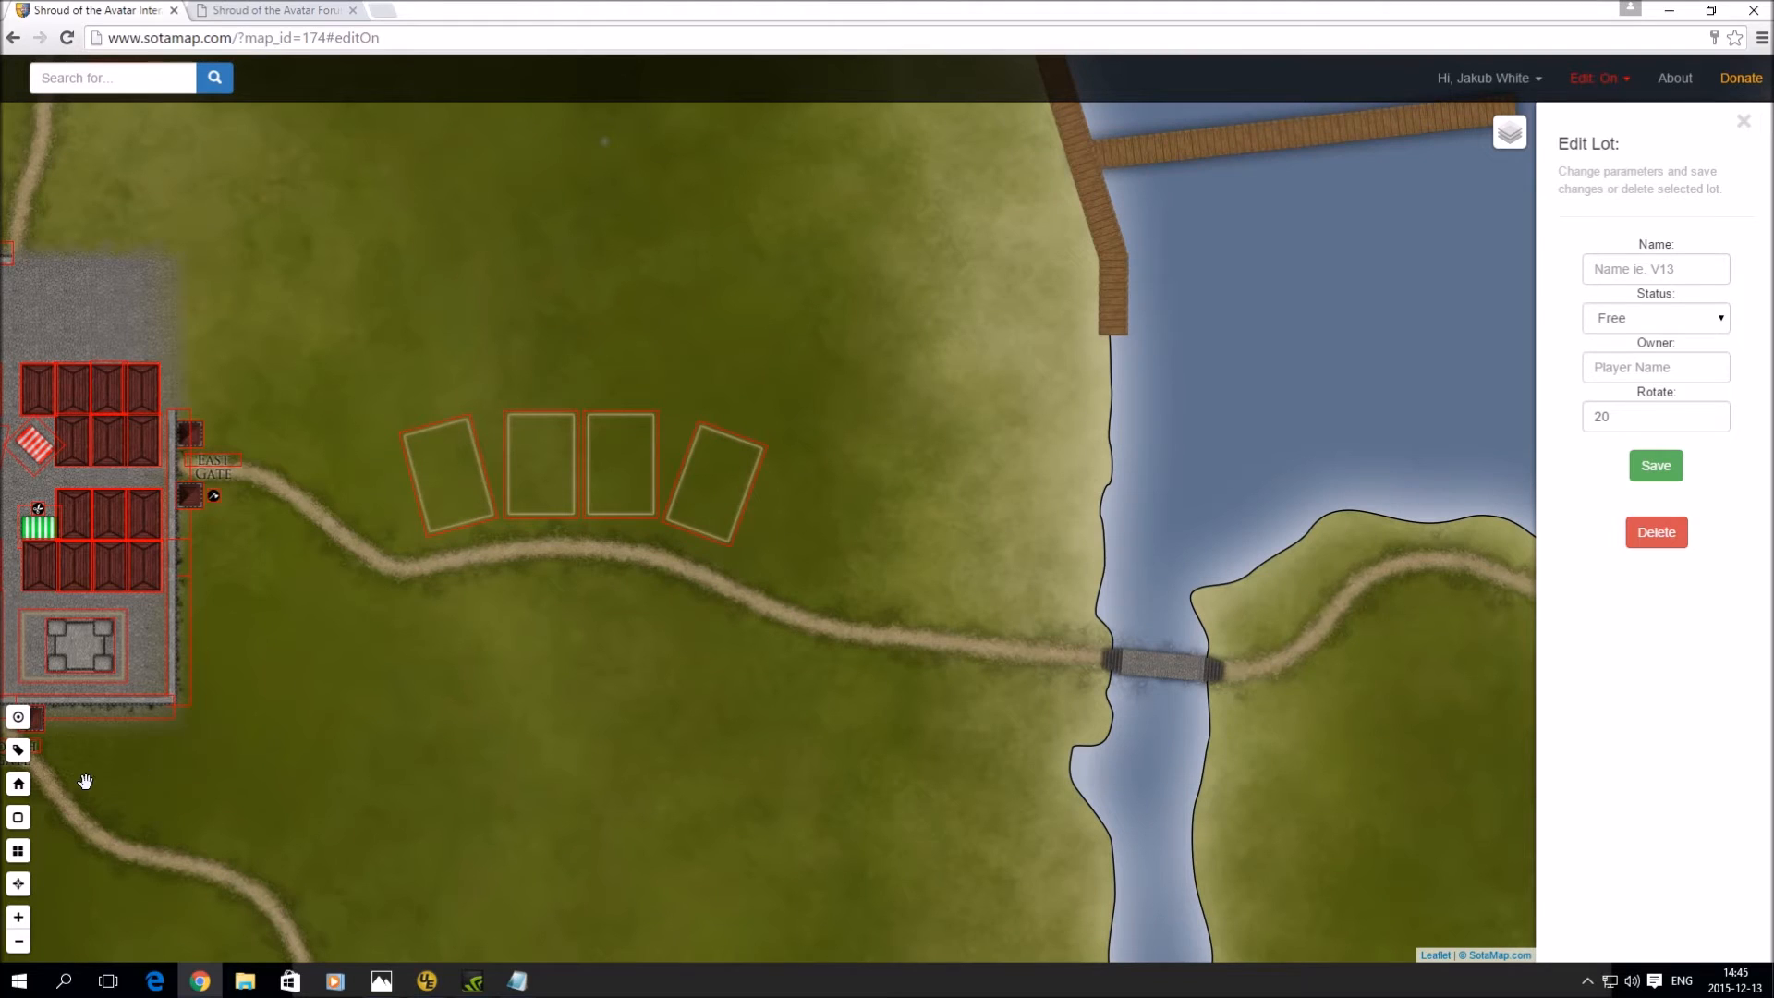
- Place a Town lot TW1 on the water by the pier, Occupied, with an owner
click(18, 818)
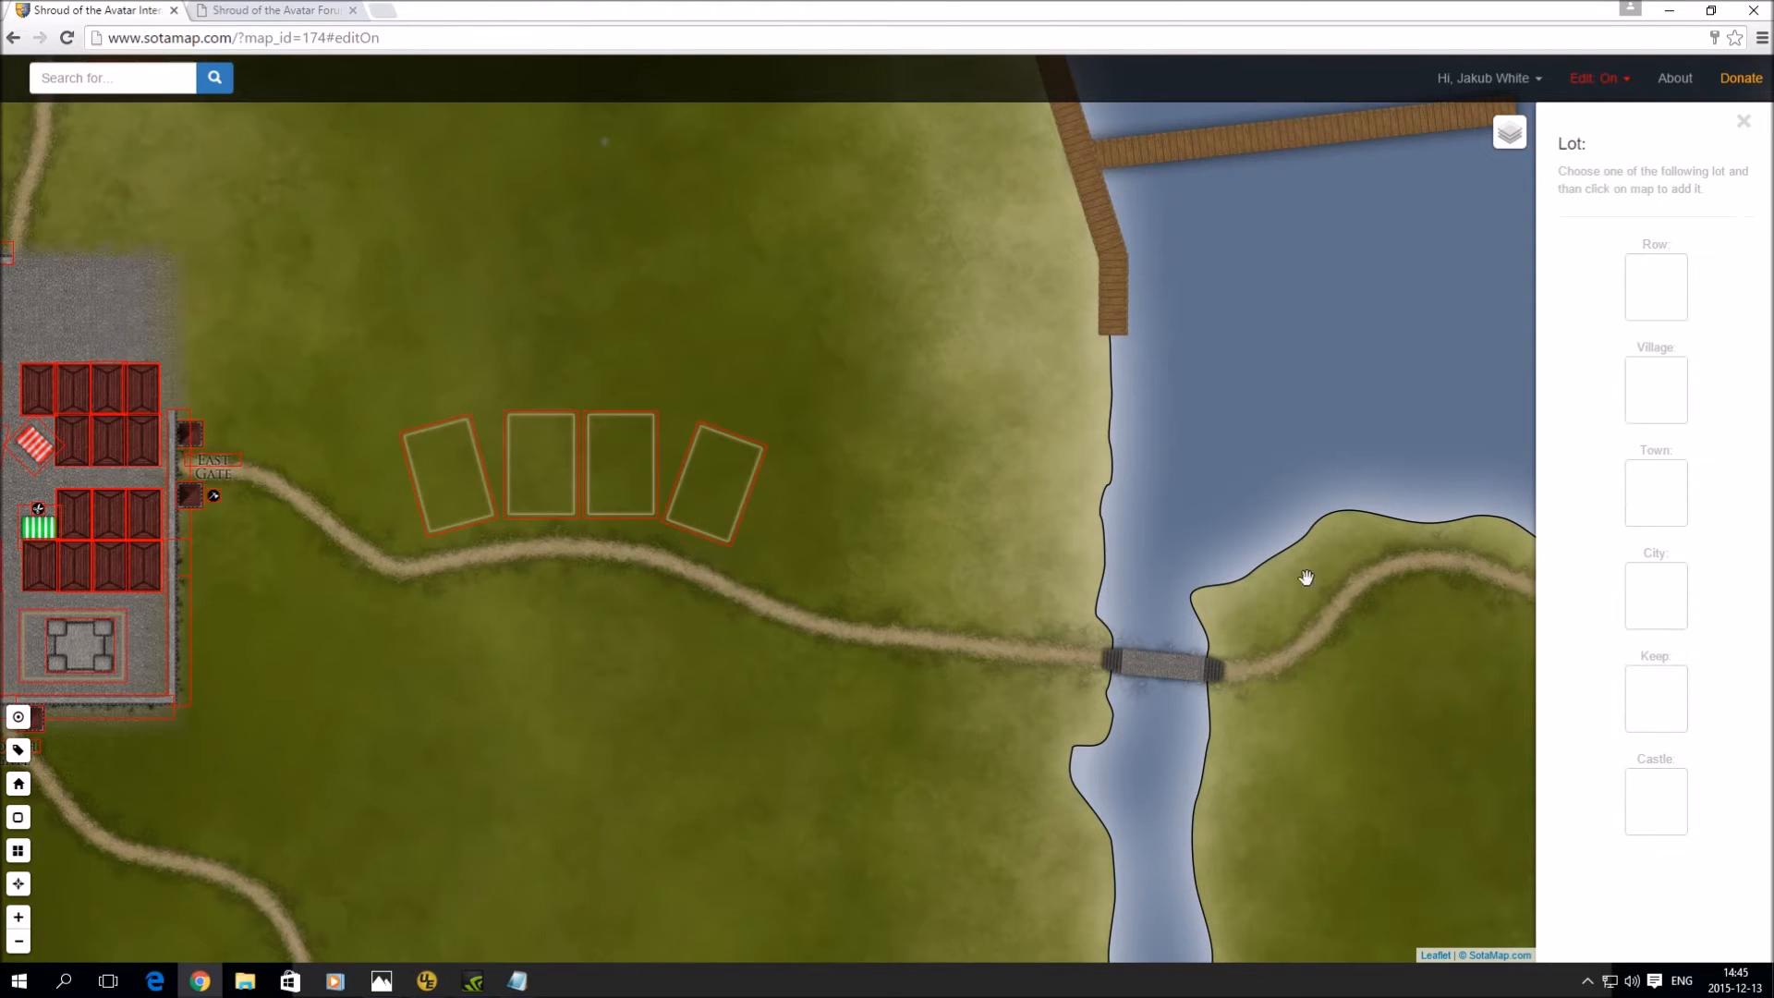
click(1658, 509)
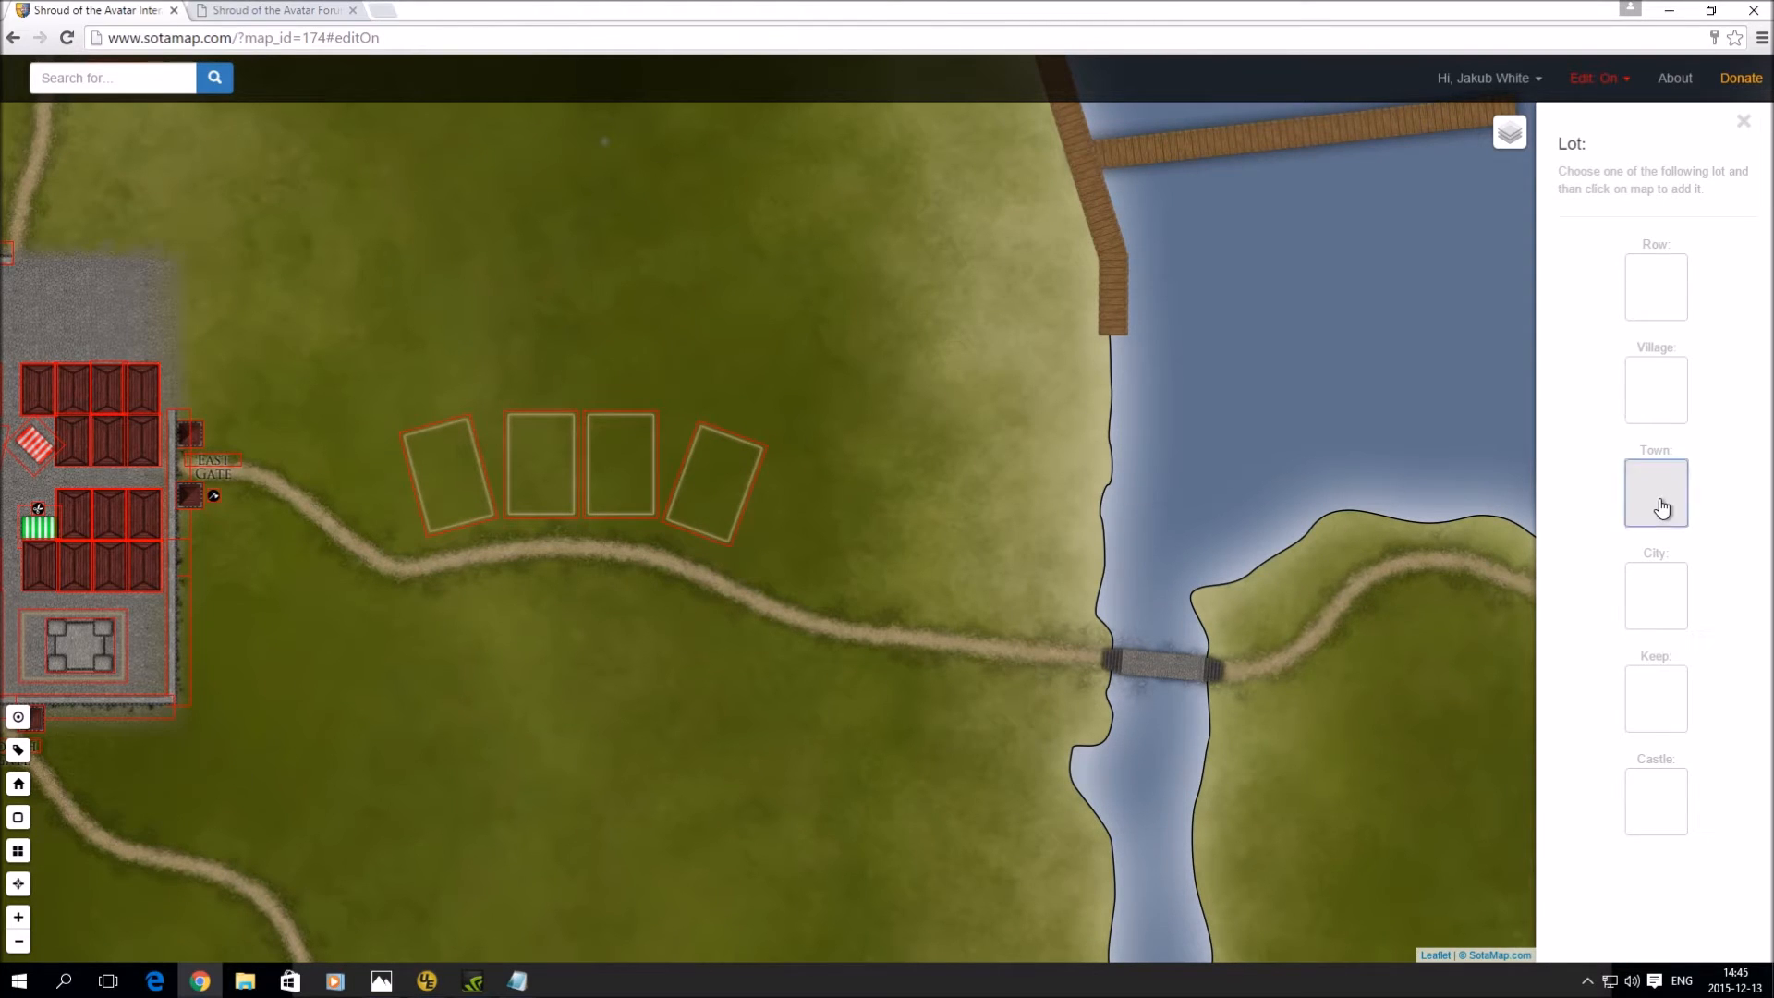
click(1186, 272)
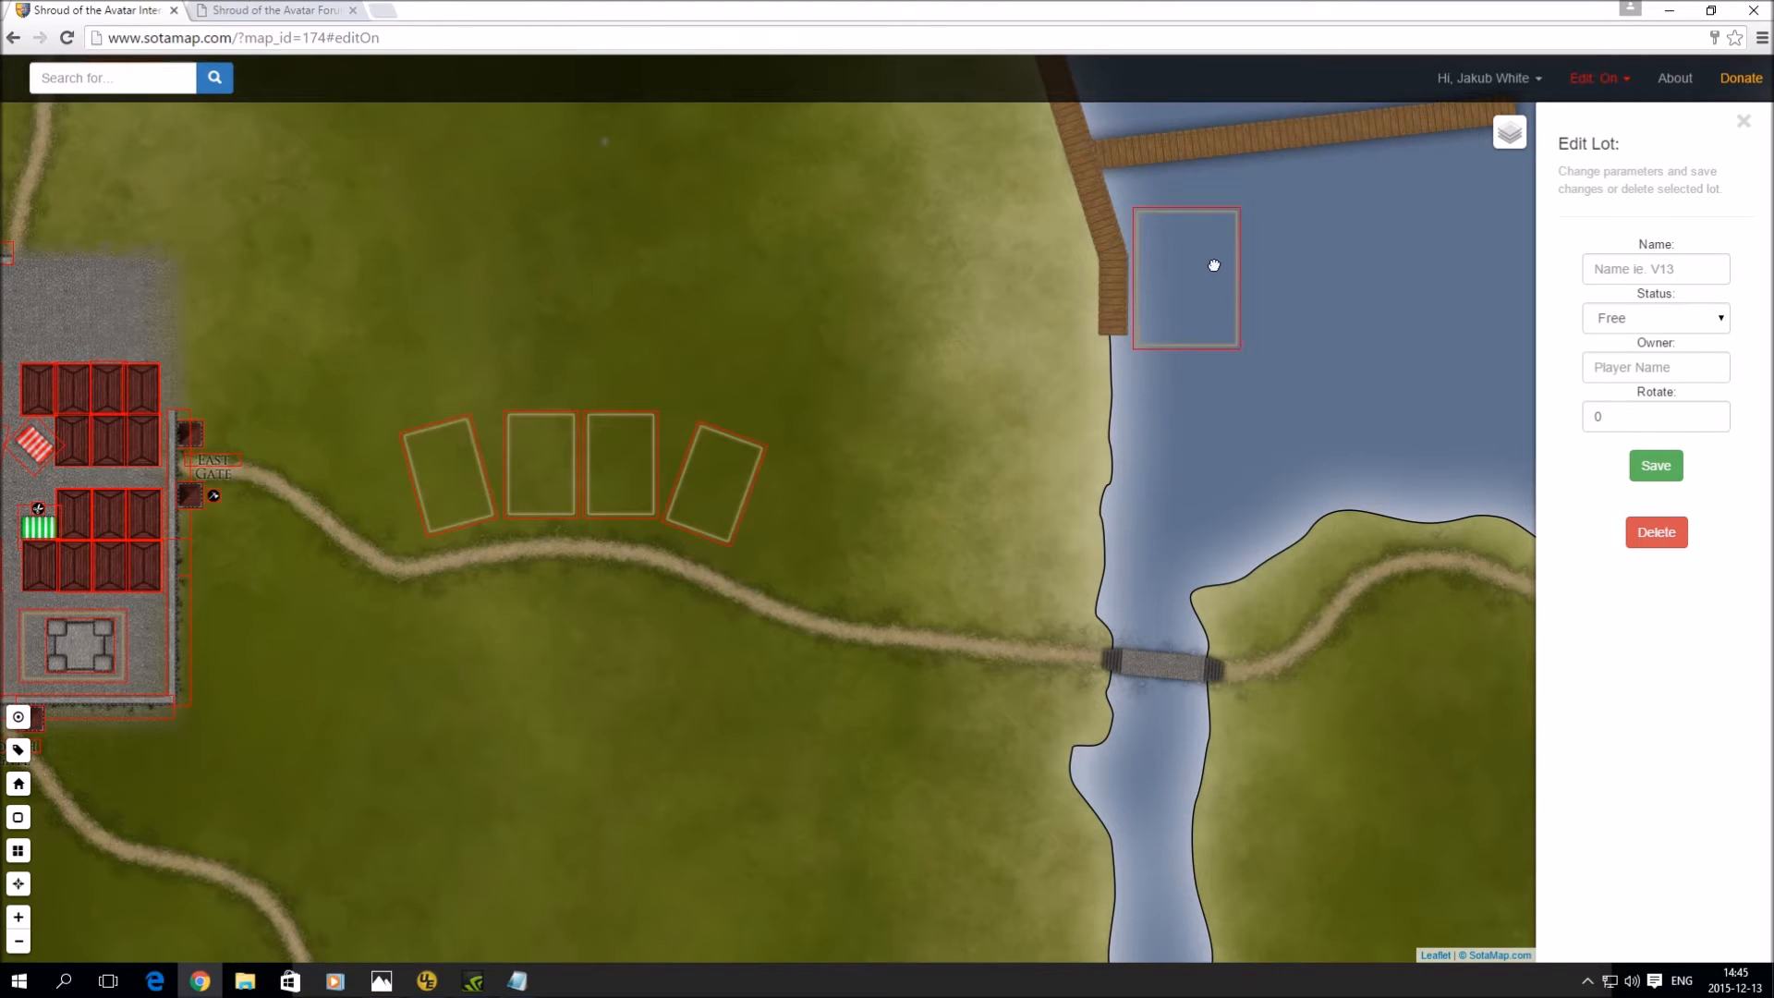
click(1660, 267)
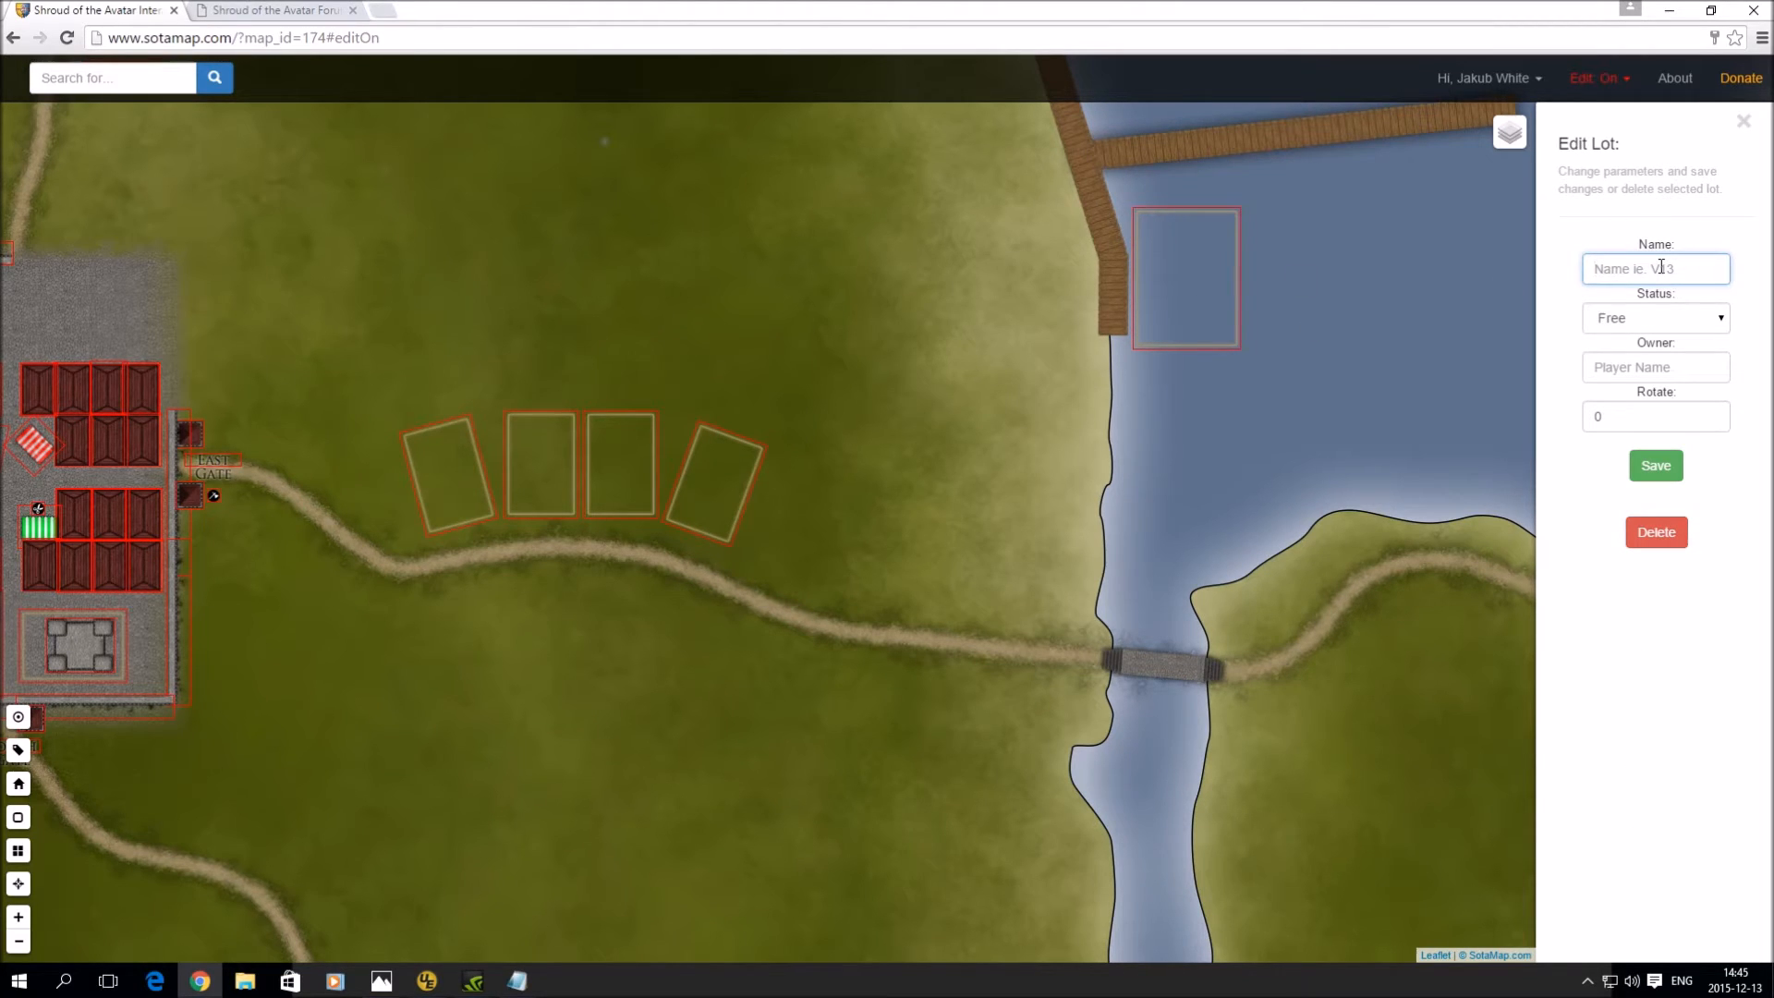
text(TW1)
click(1656, 318)
click(1658, 357)
click(1658, 367)
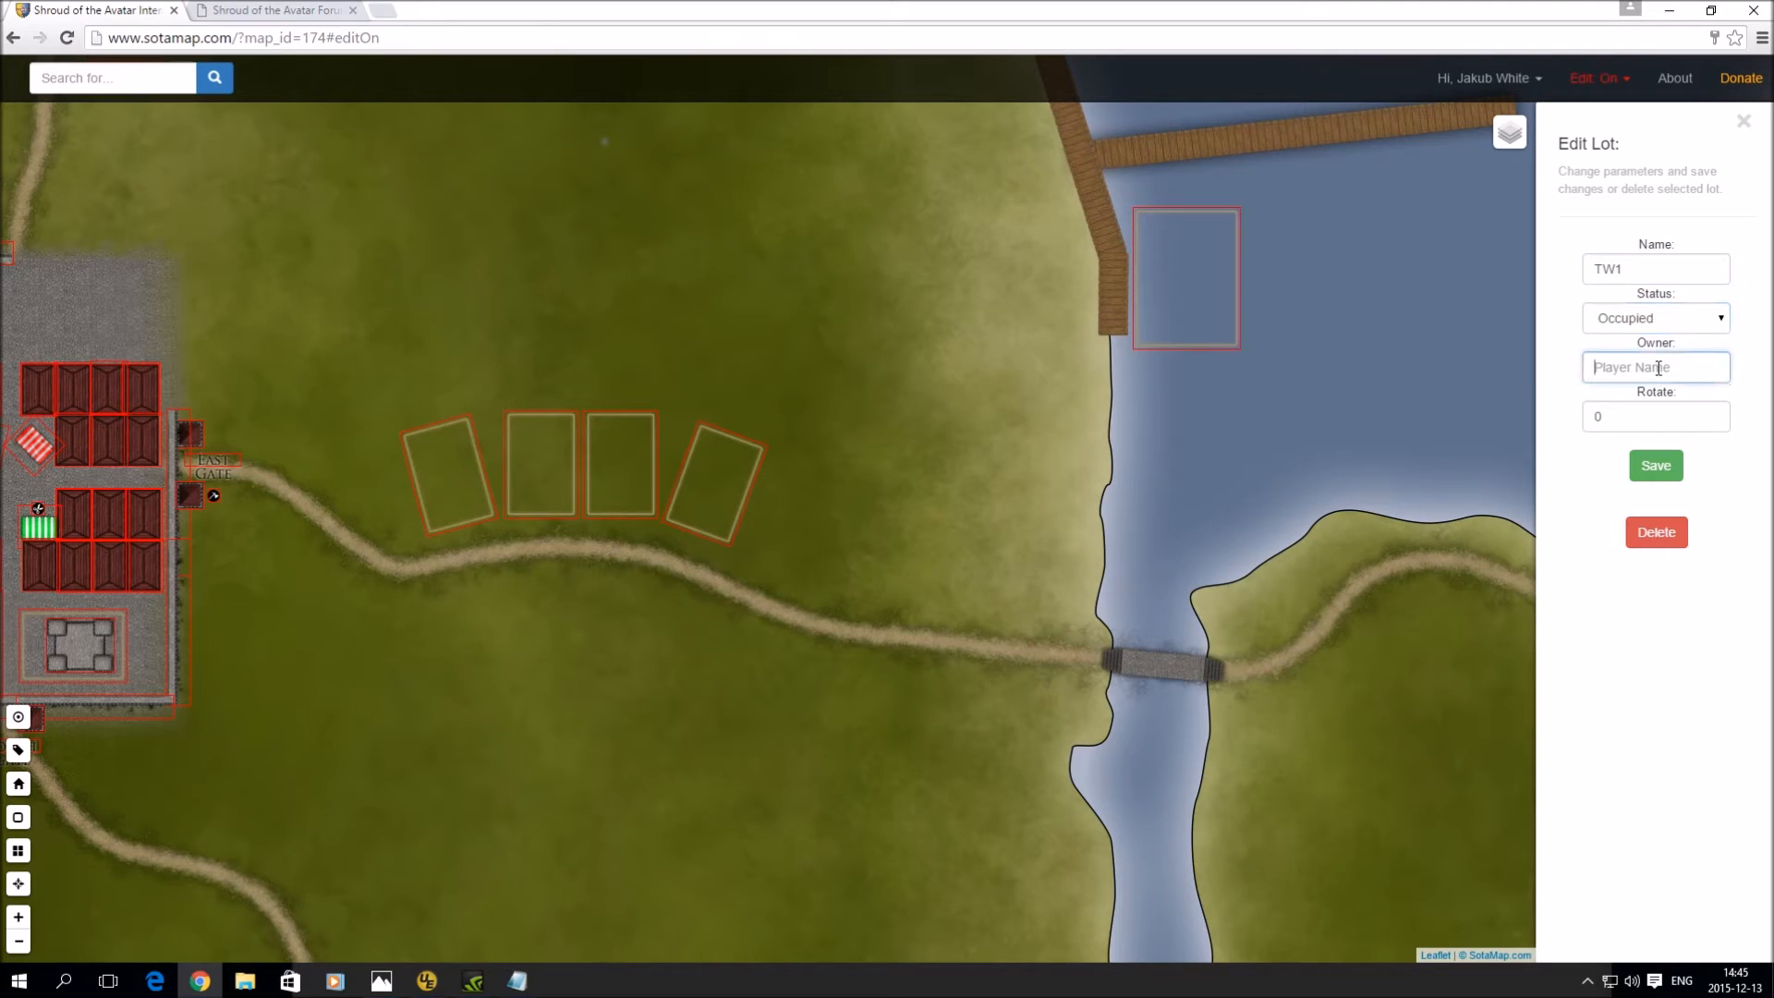
text(Lord Z)
click(1654, 467)
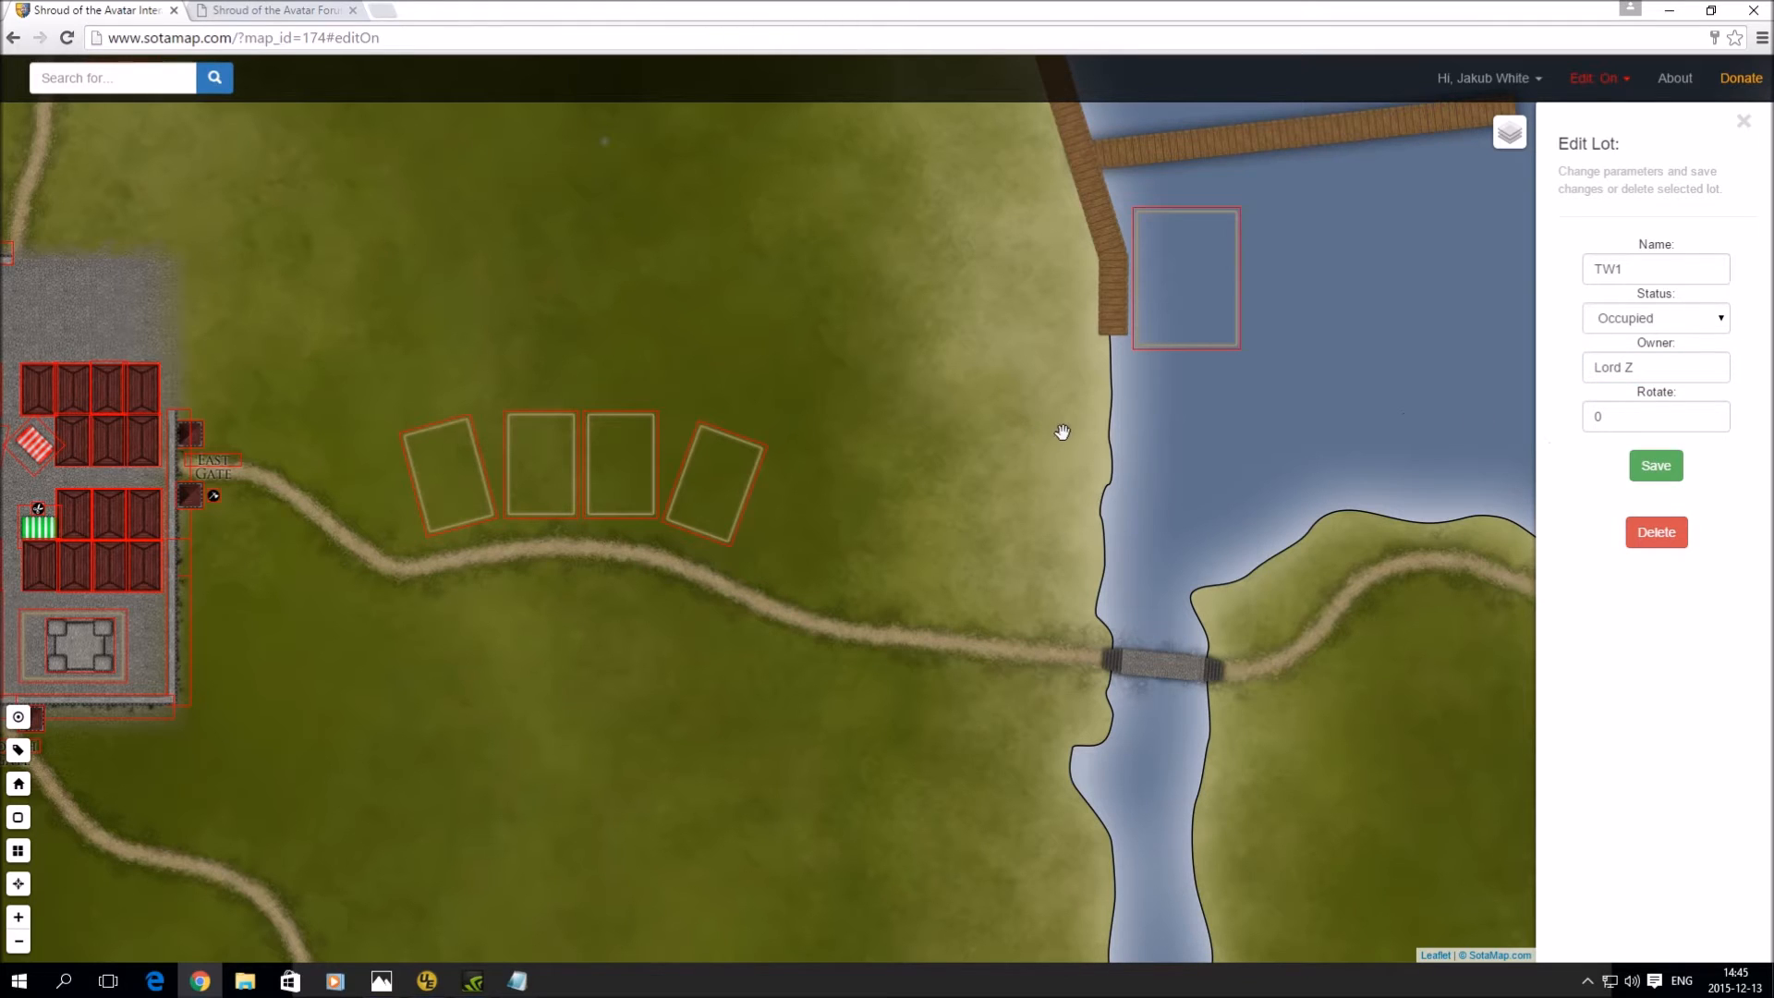
- Check TW1's info popup title and owner details, close it, and return to the town
click(1173, 297)
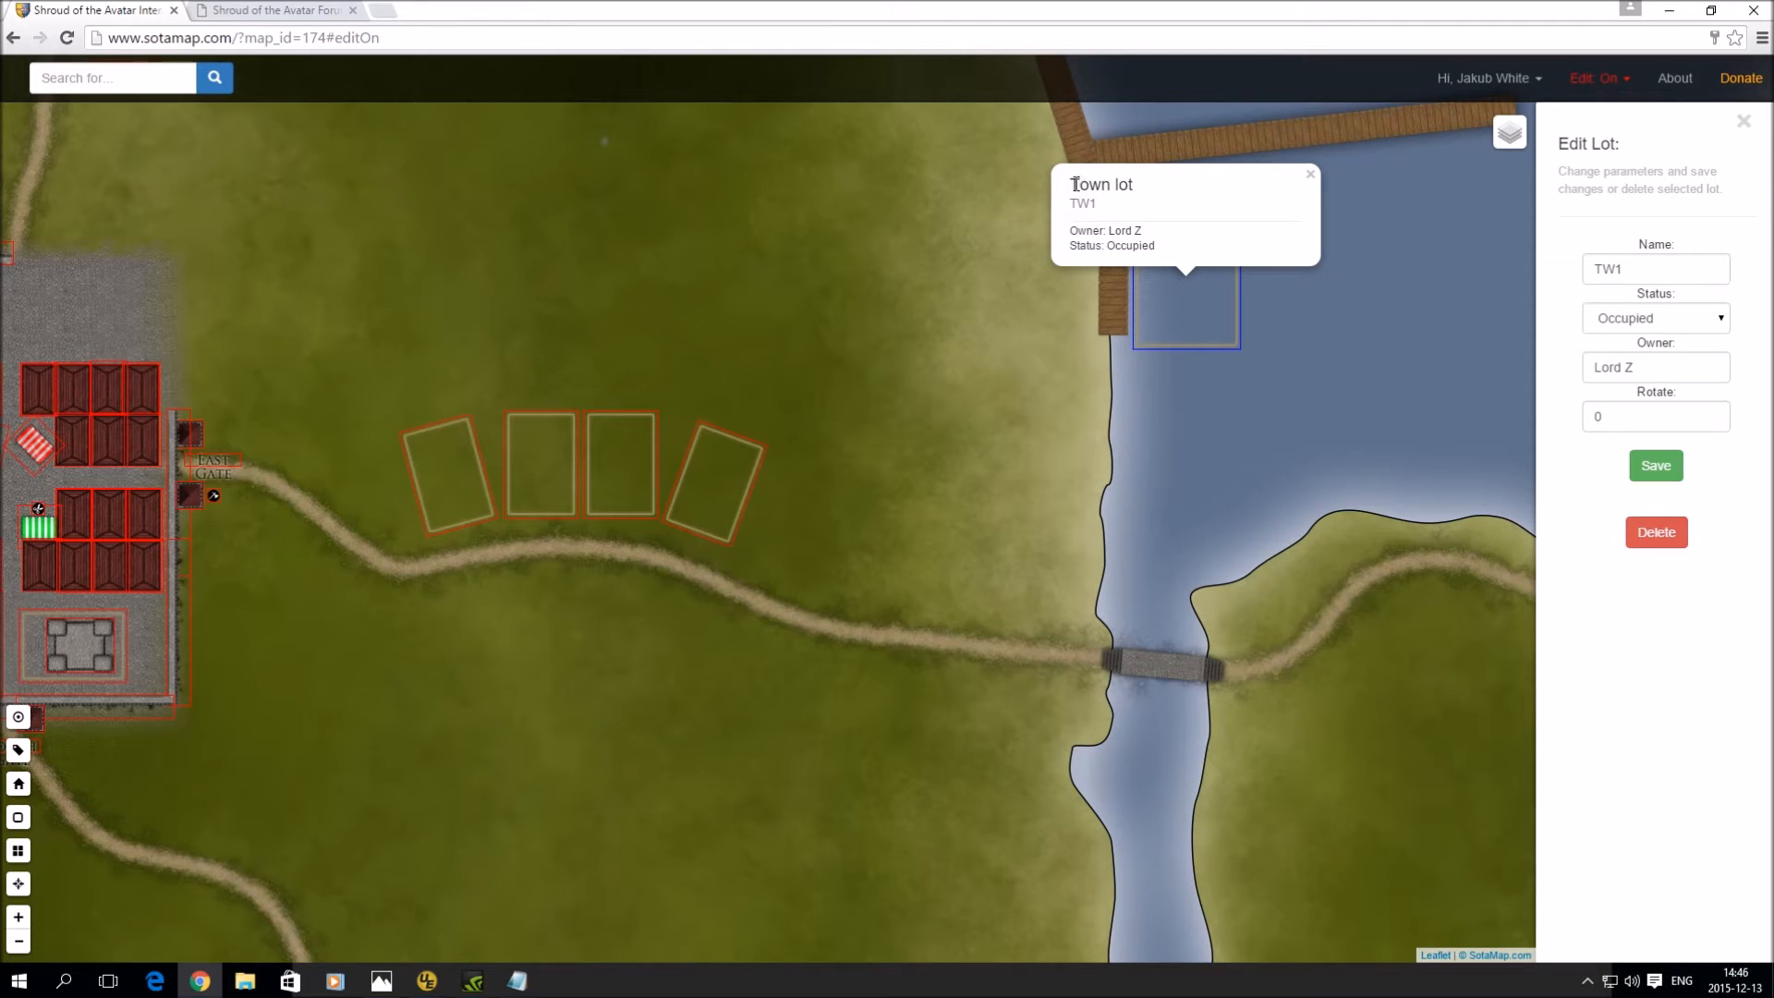
drag(1072, 183, 1104, 204)
drag(1071, 230, 1168, 243)
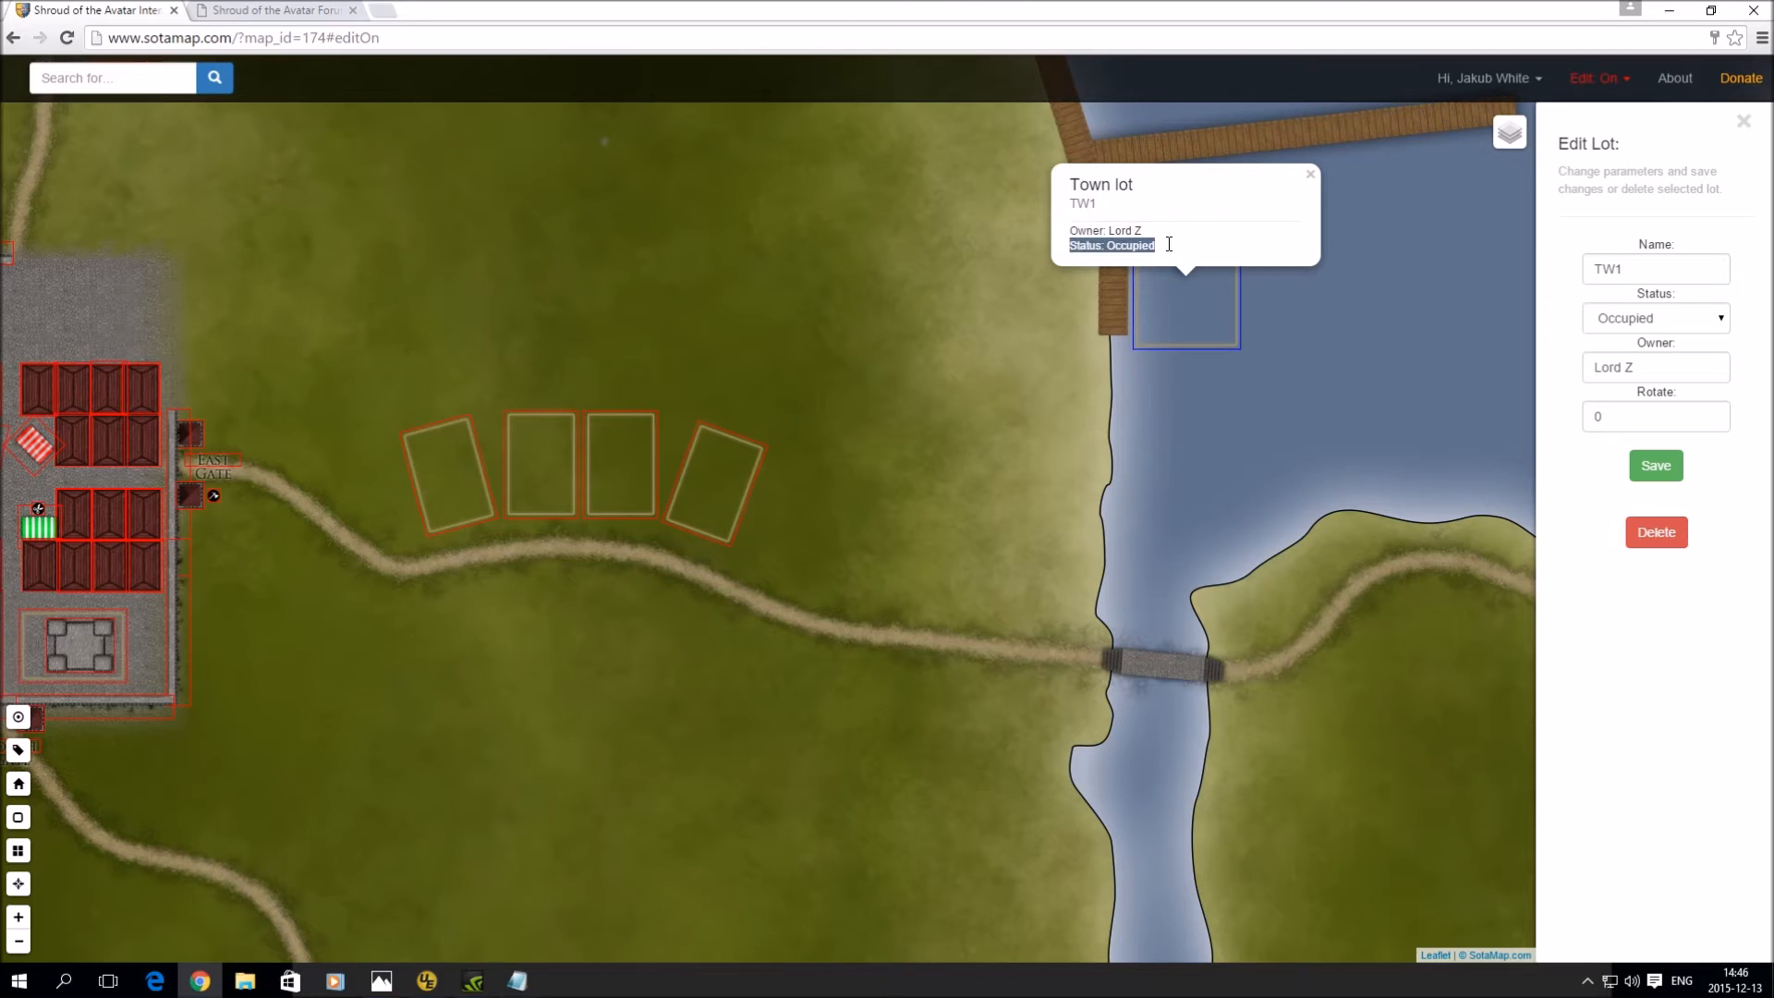
click(1309, 176)
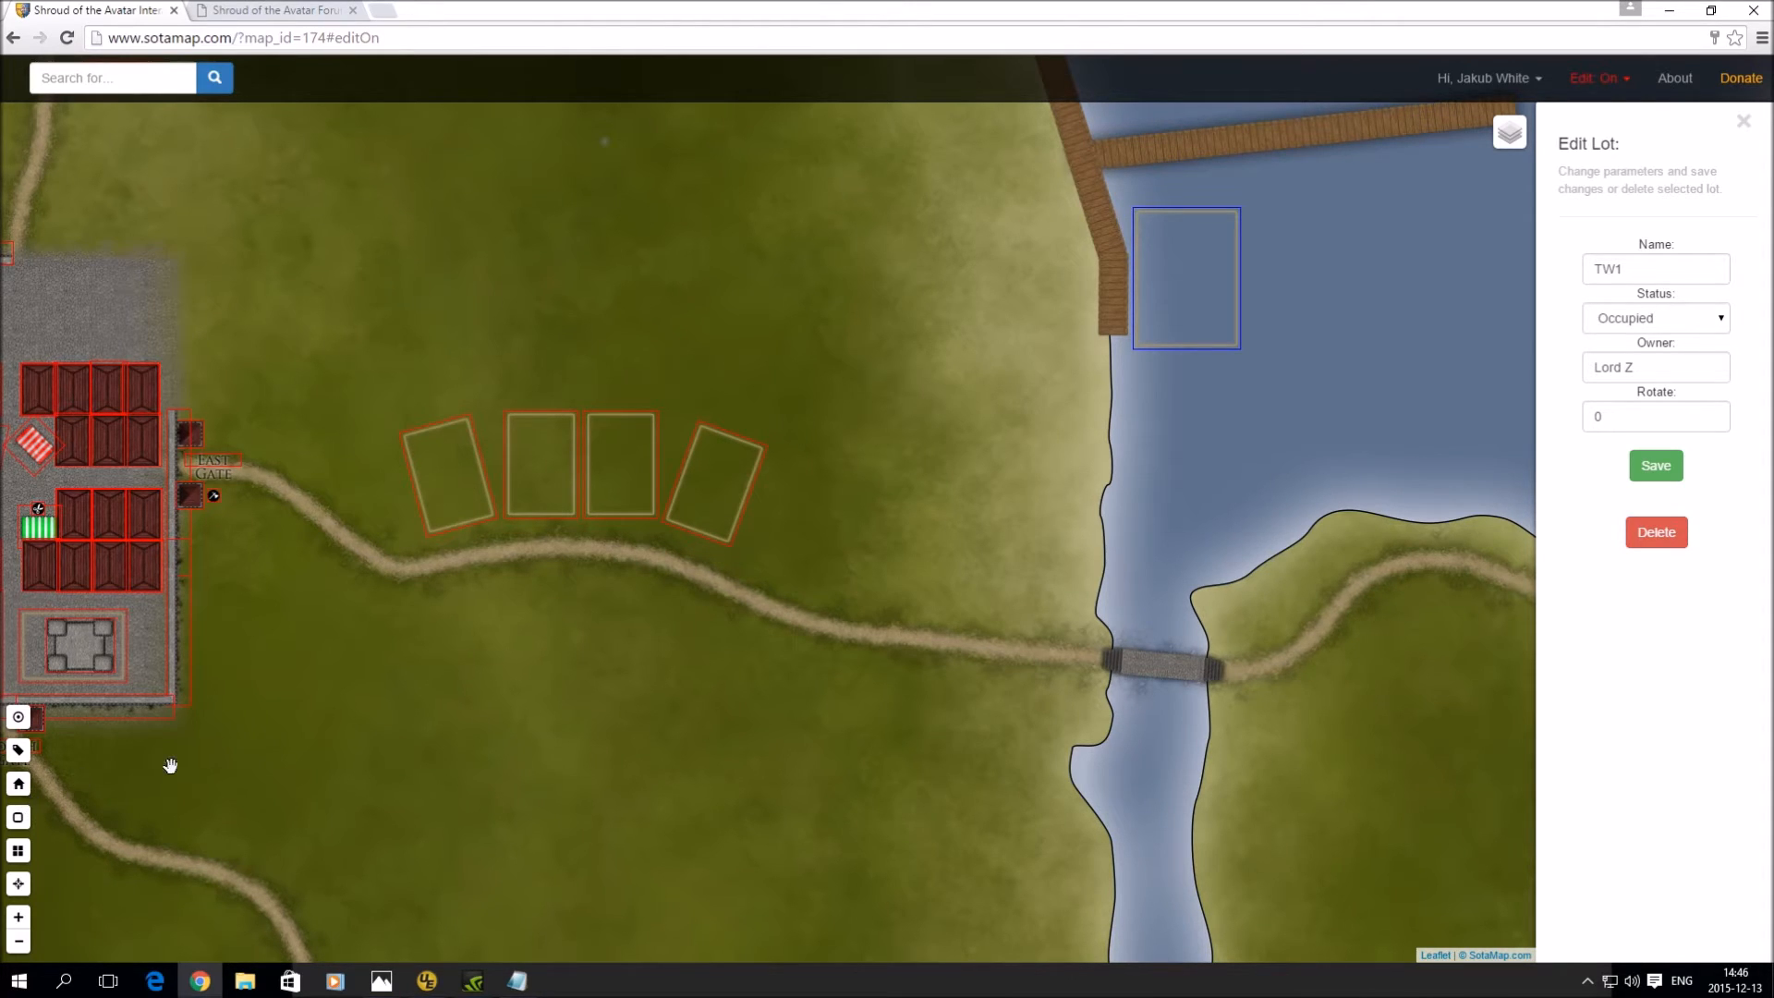
drag(166, 765, 296, 733)
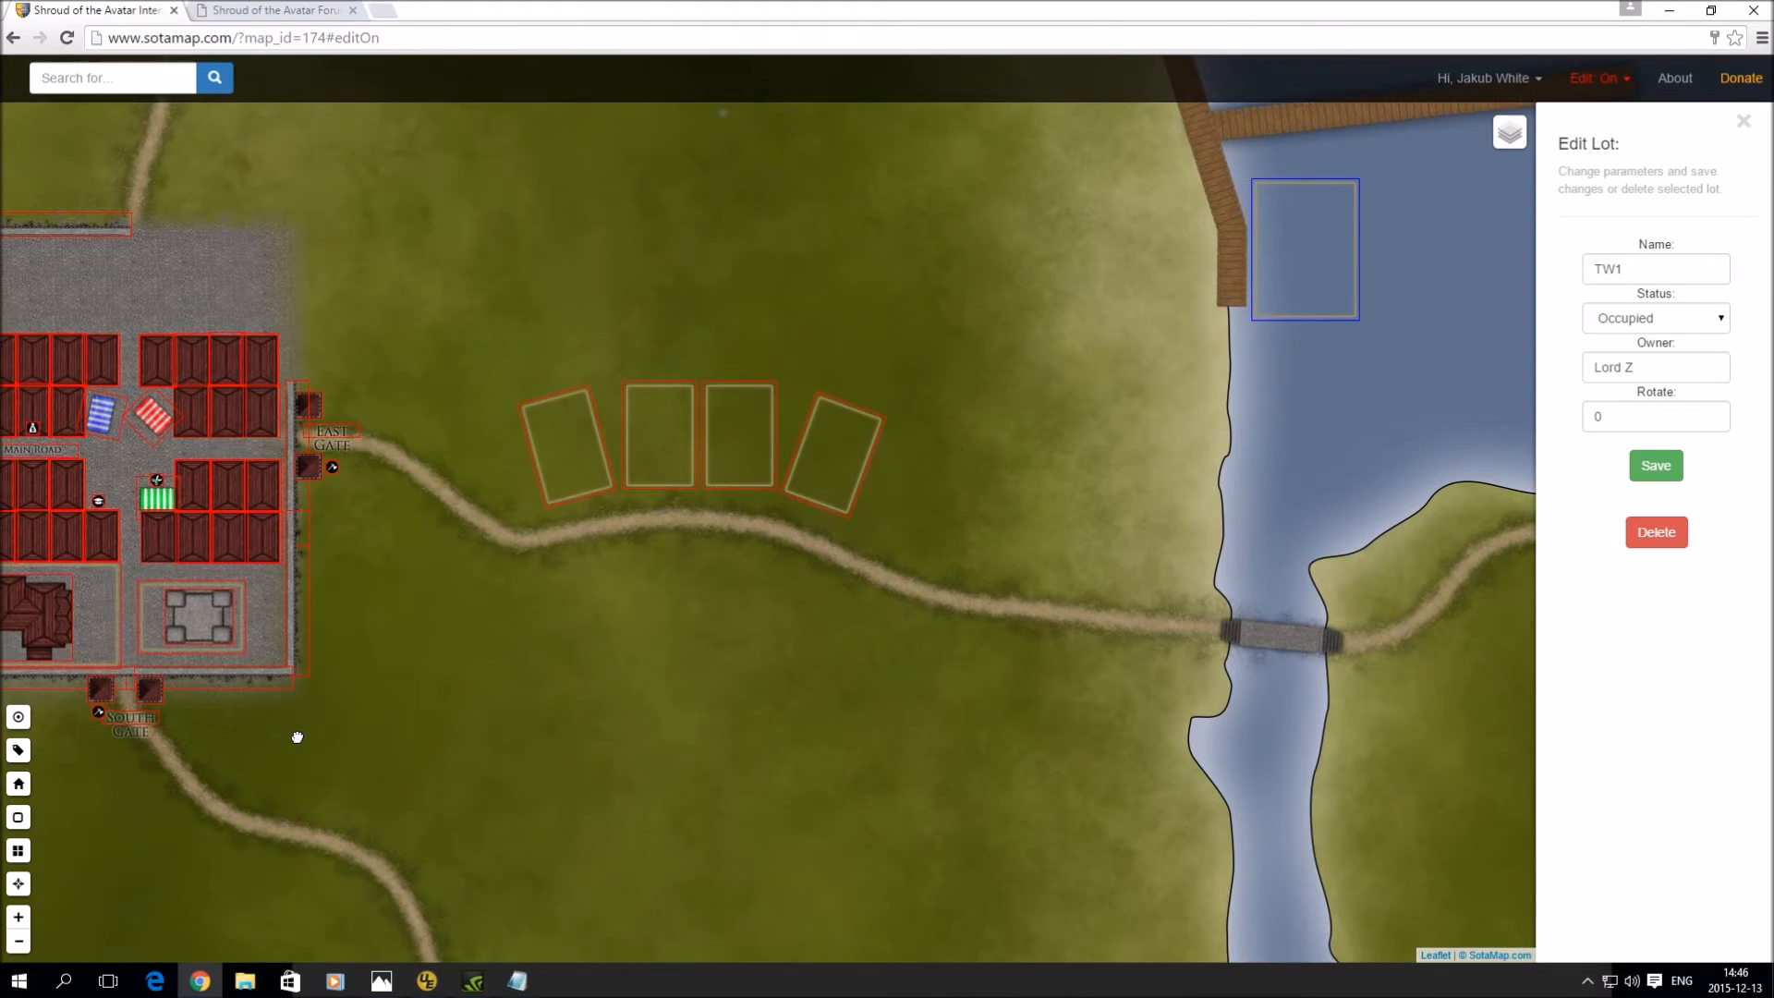
- Place a test small house, delete it, and reselect the small house type
click(18, 784)
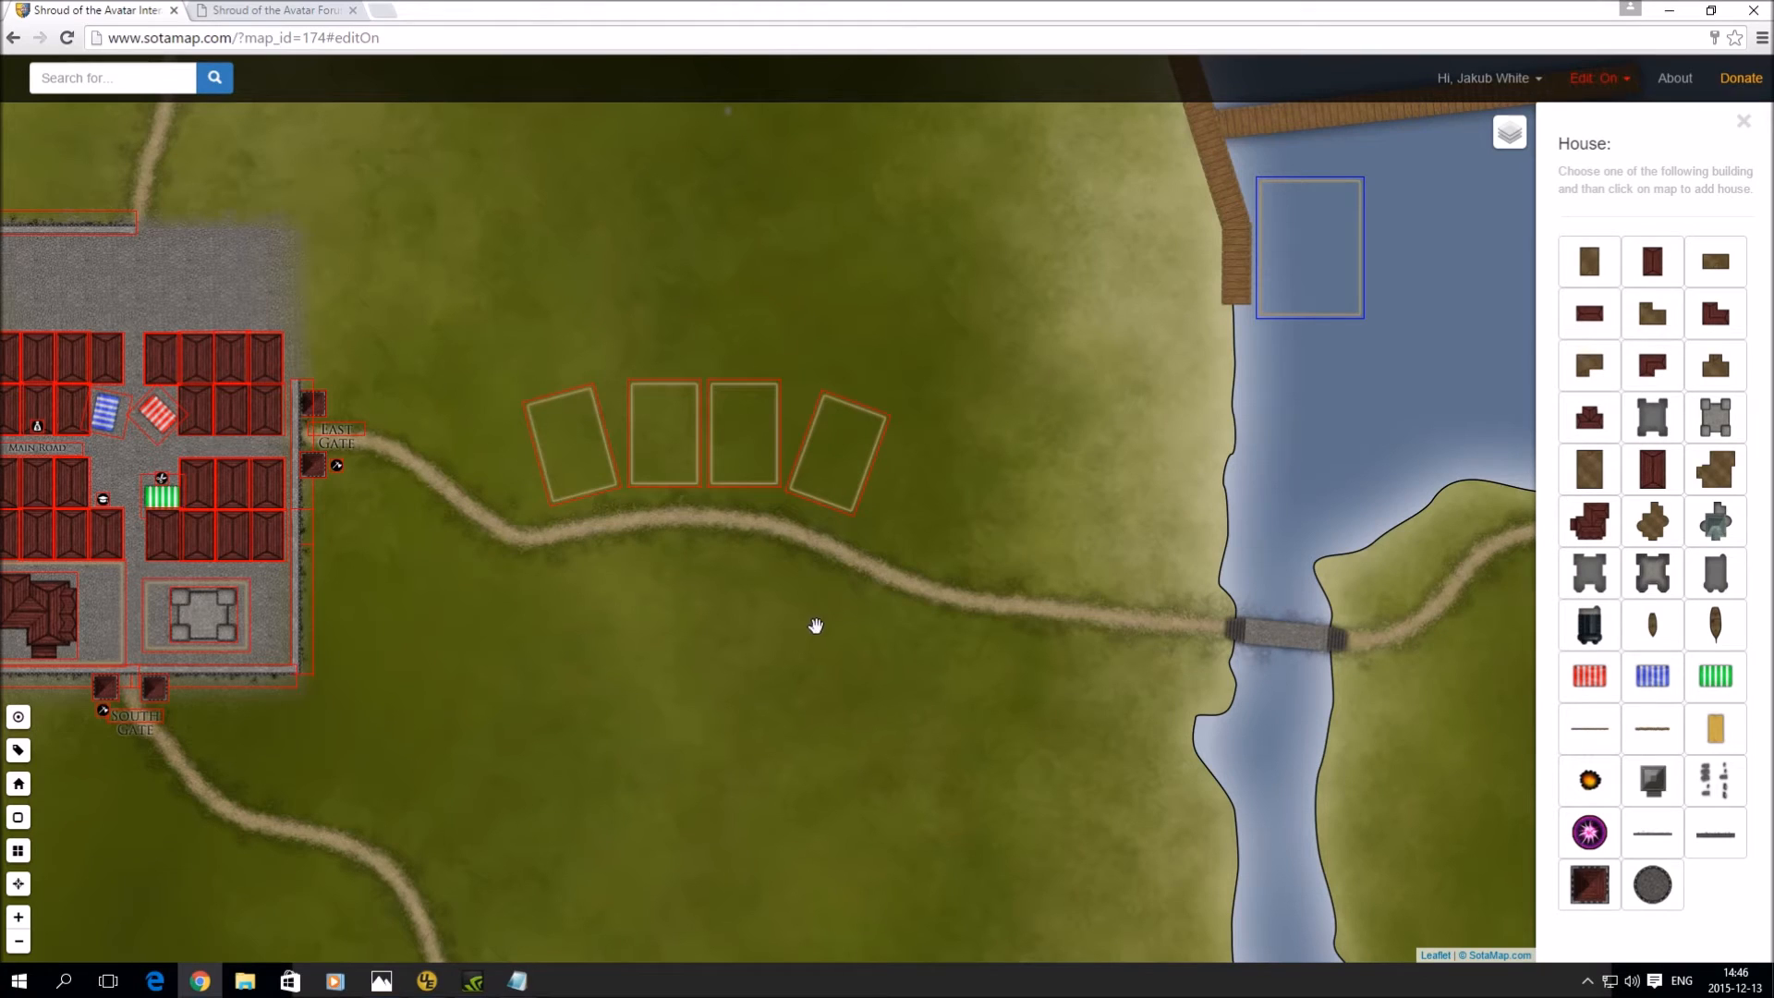
click(1595, 320)
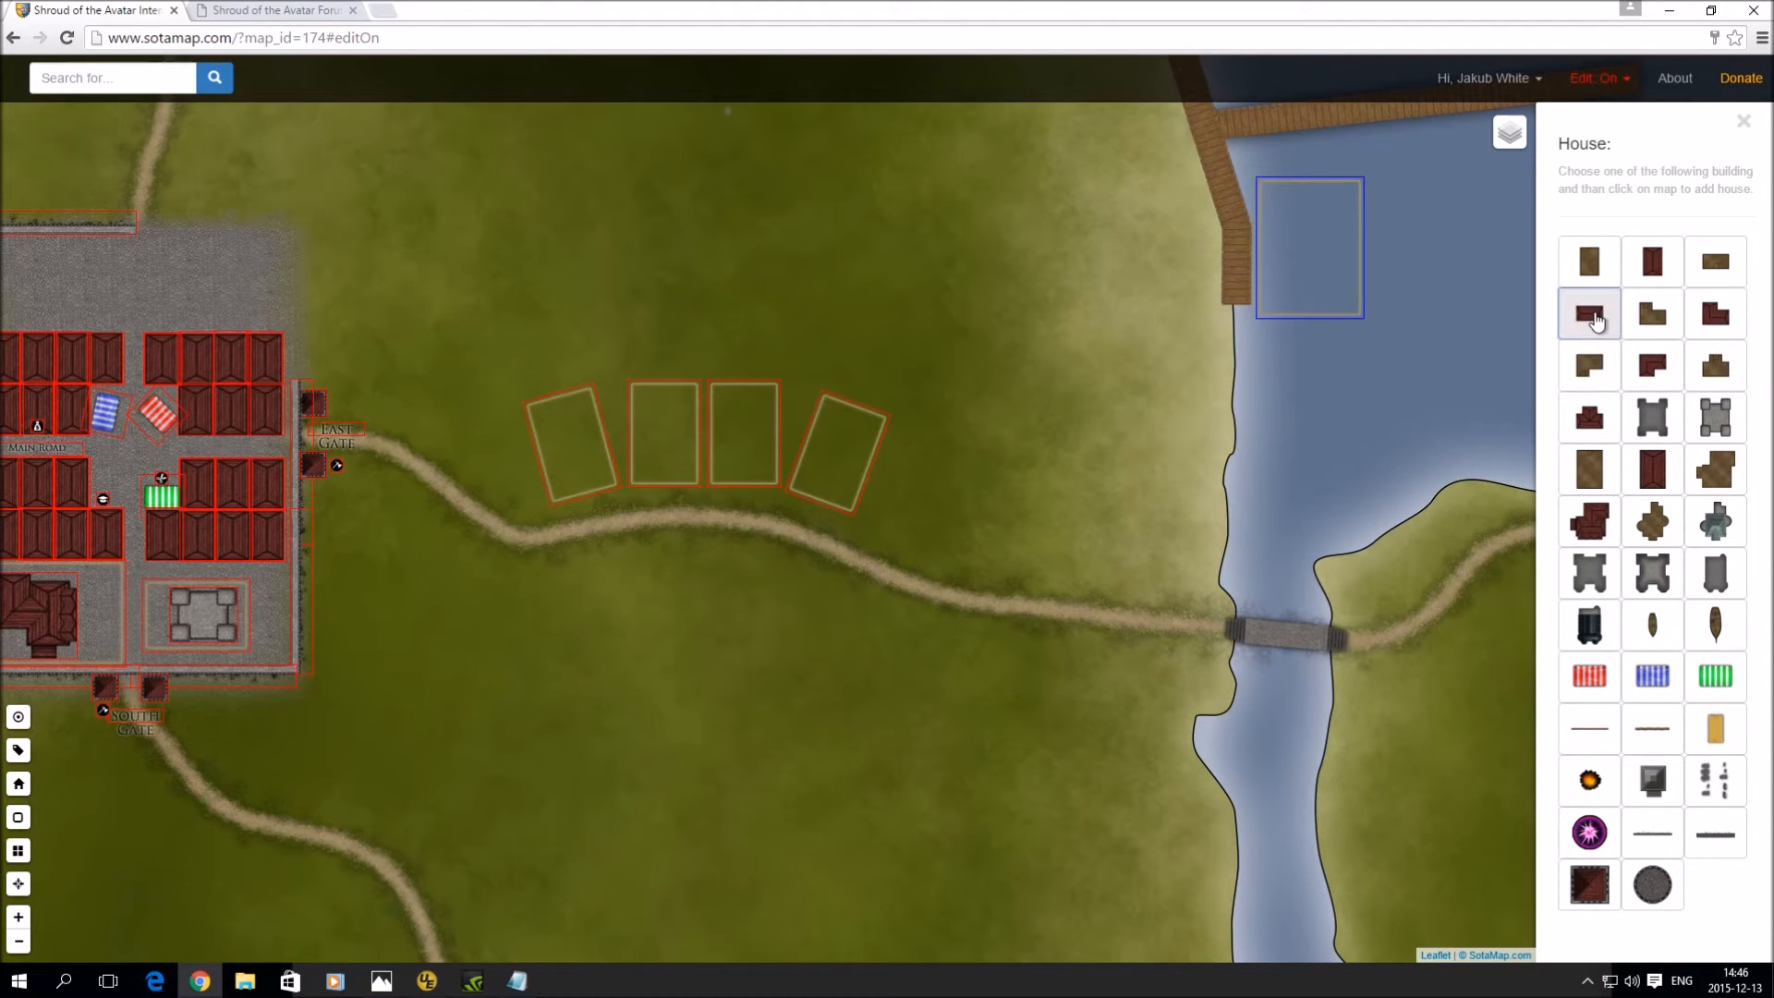
click(551, 351)
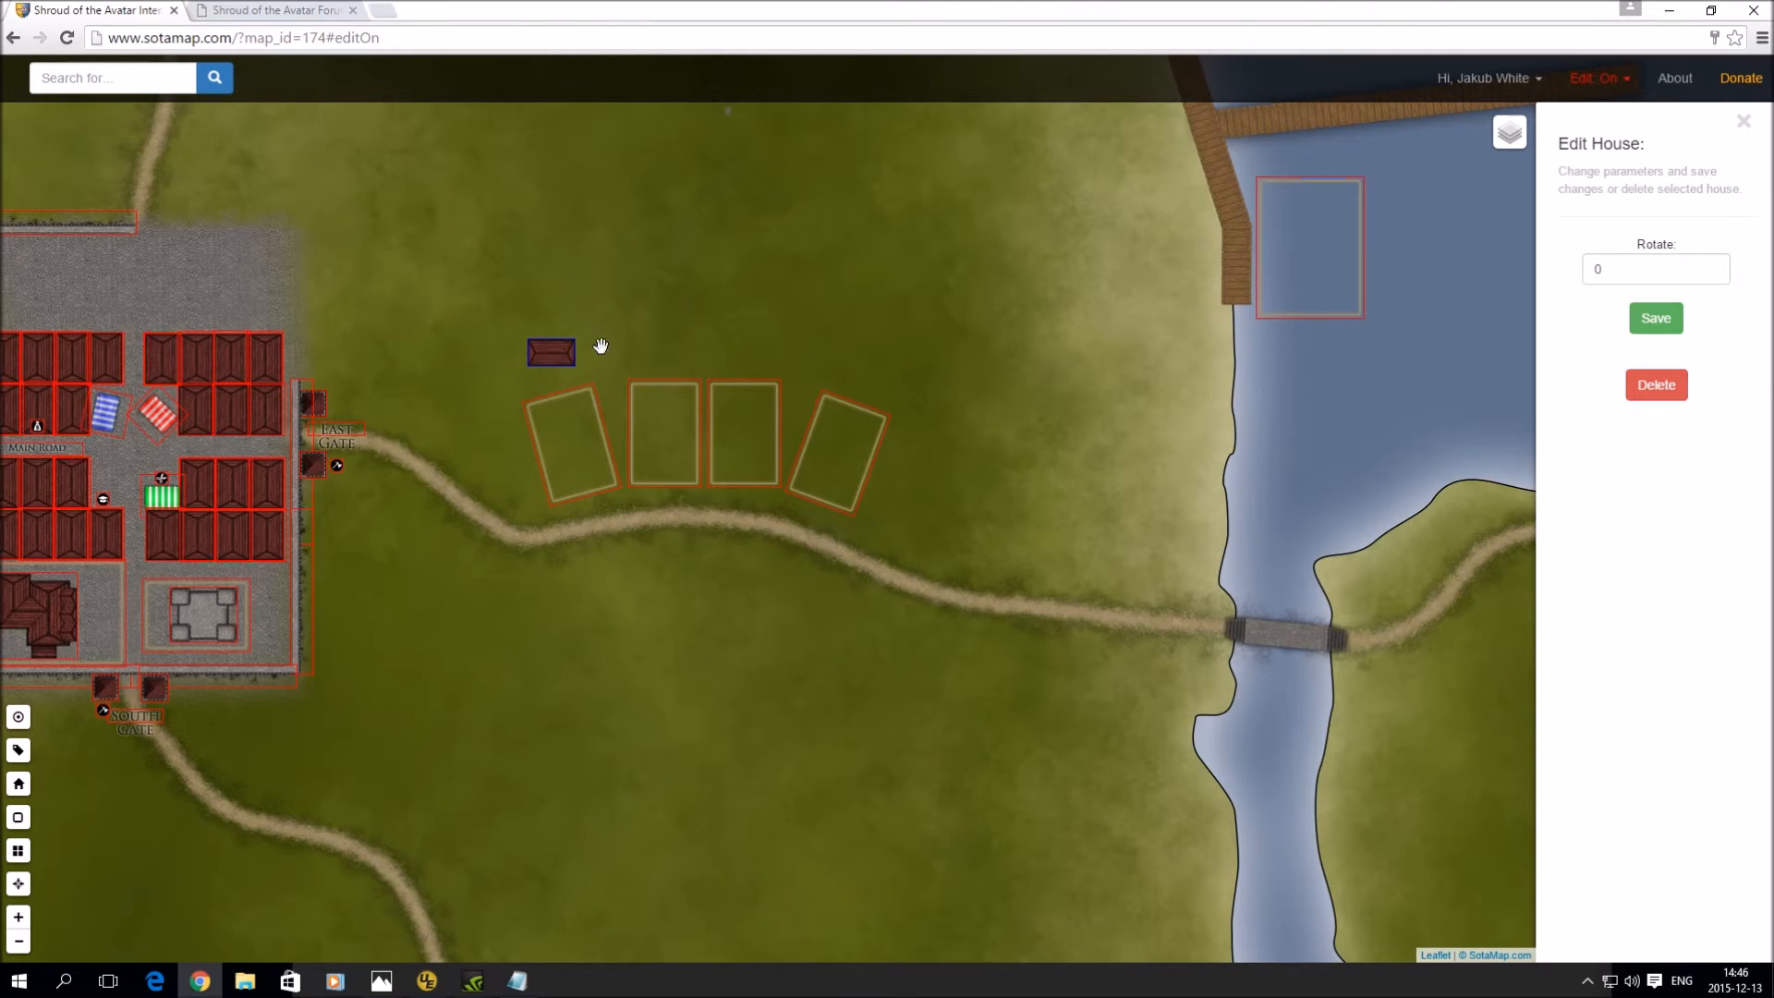
click(1656, 385)
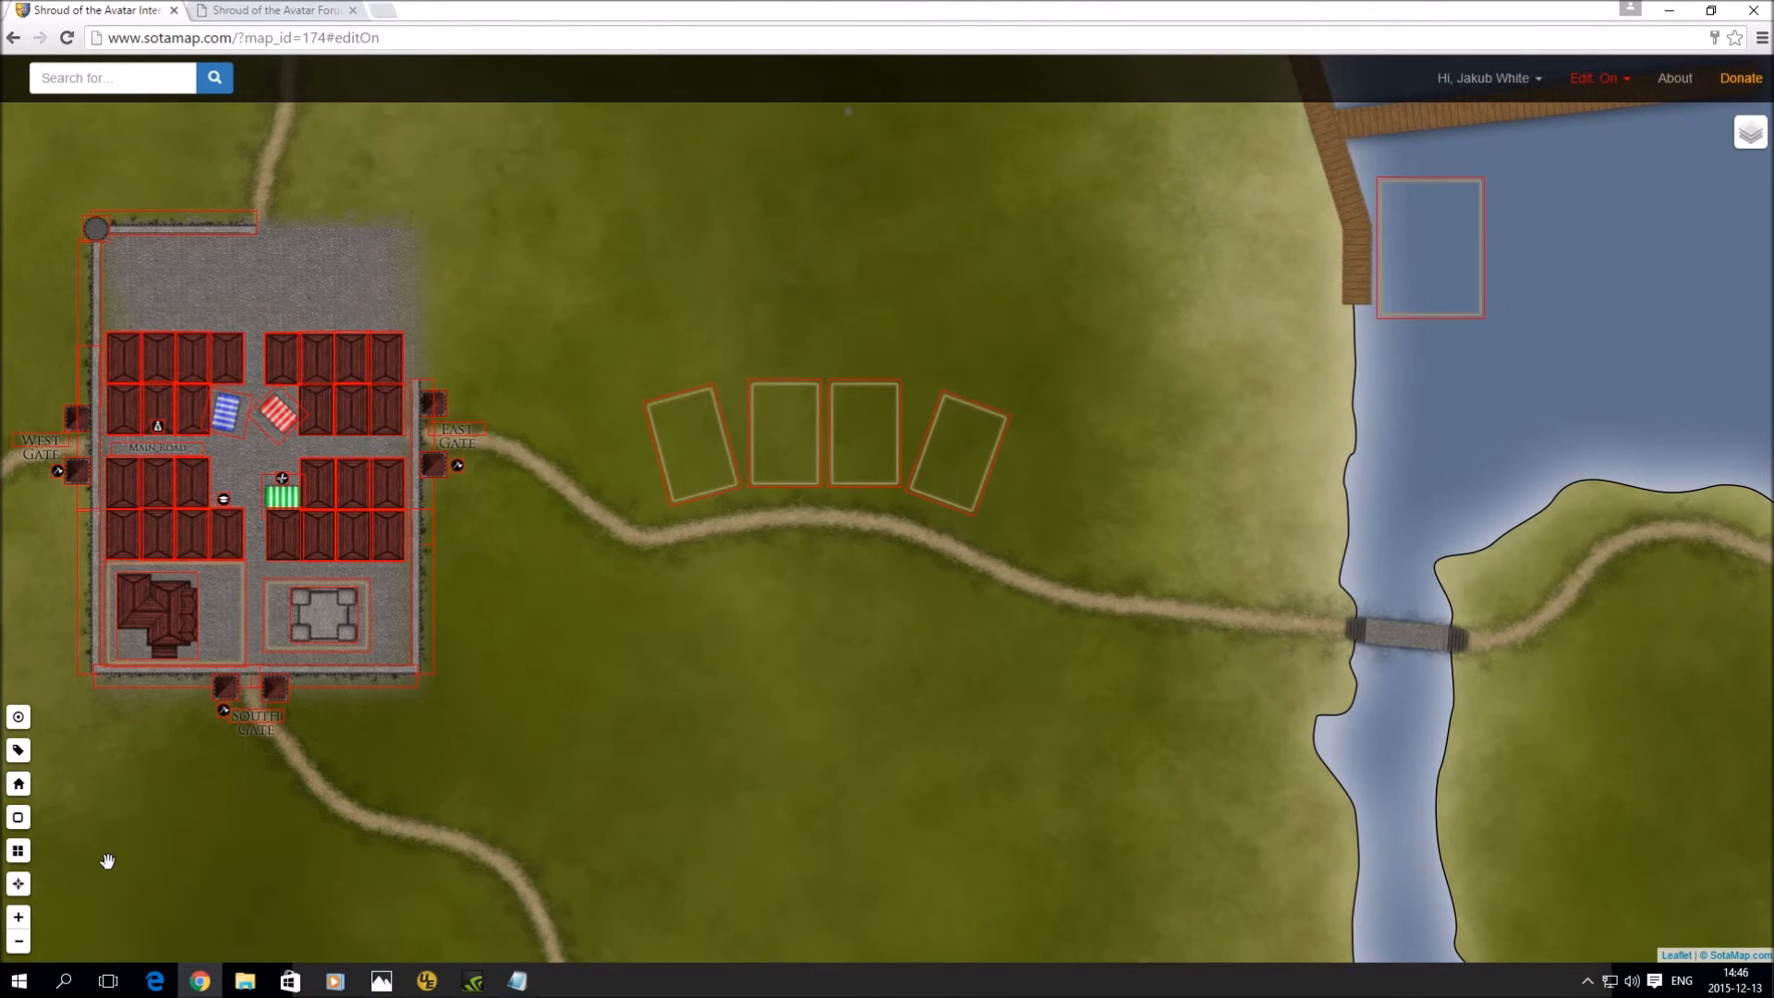
click(22, 786)
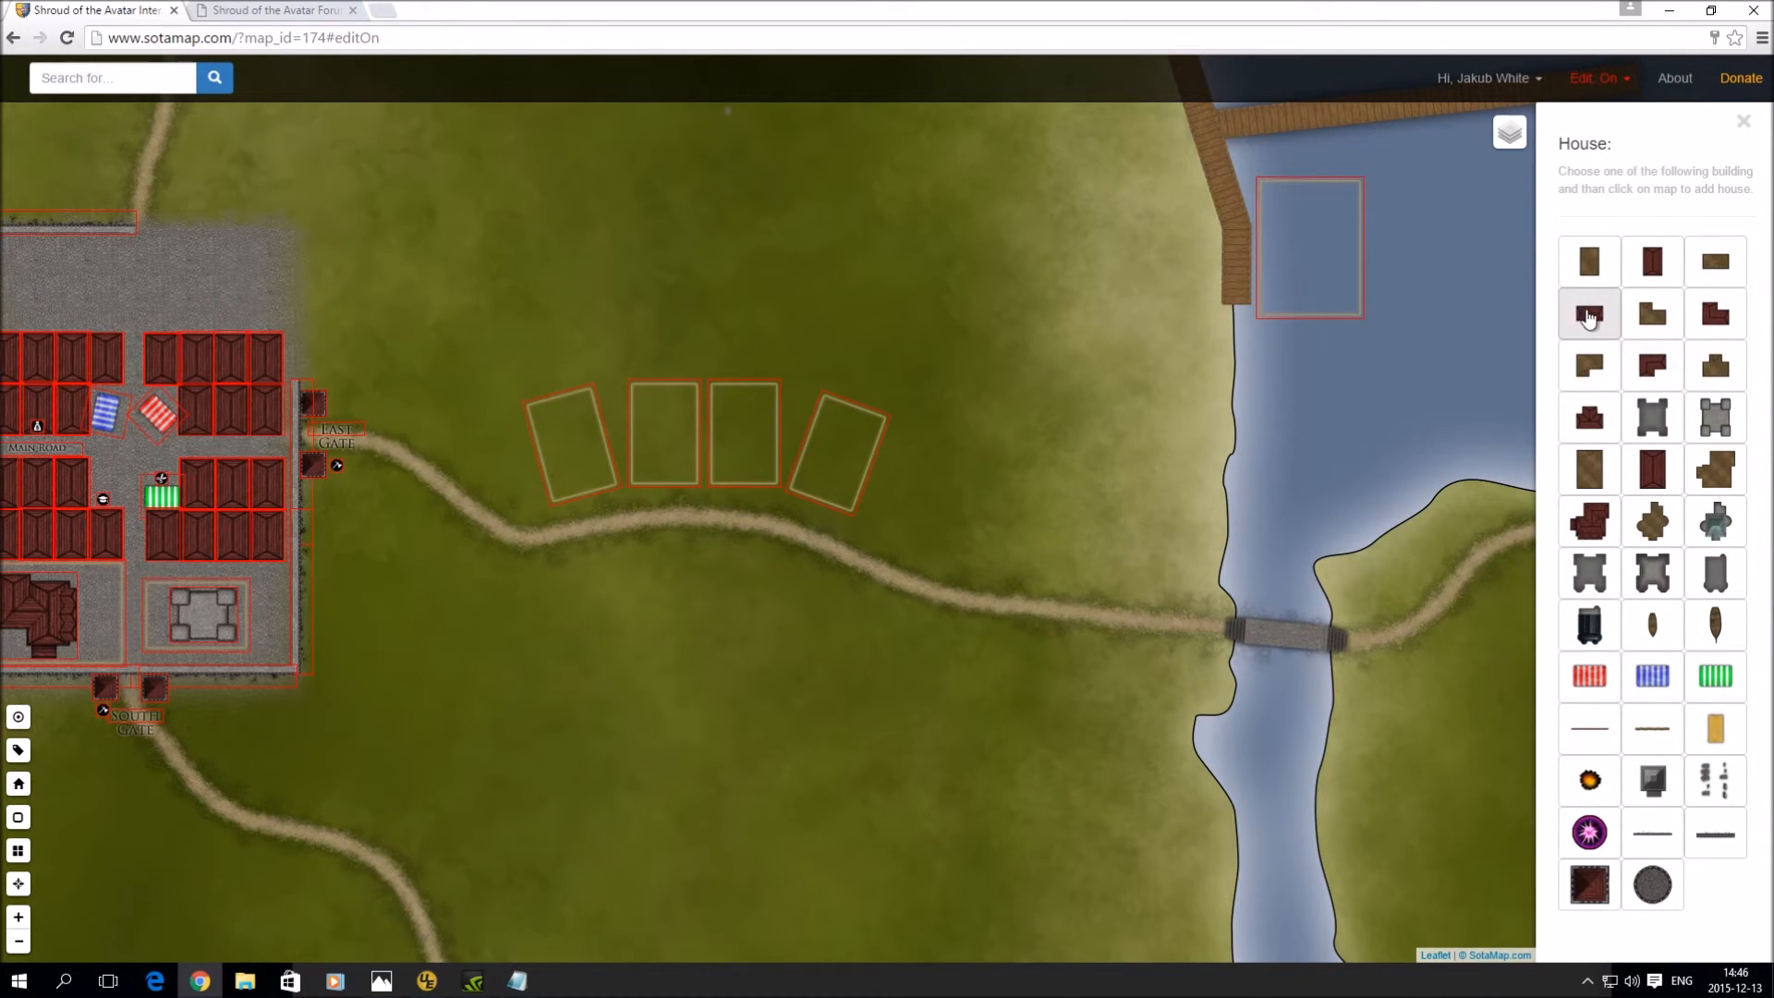
click(1590, 318)
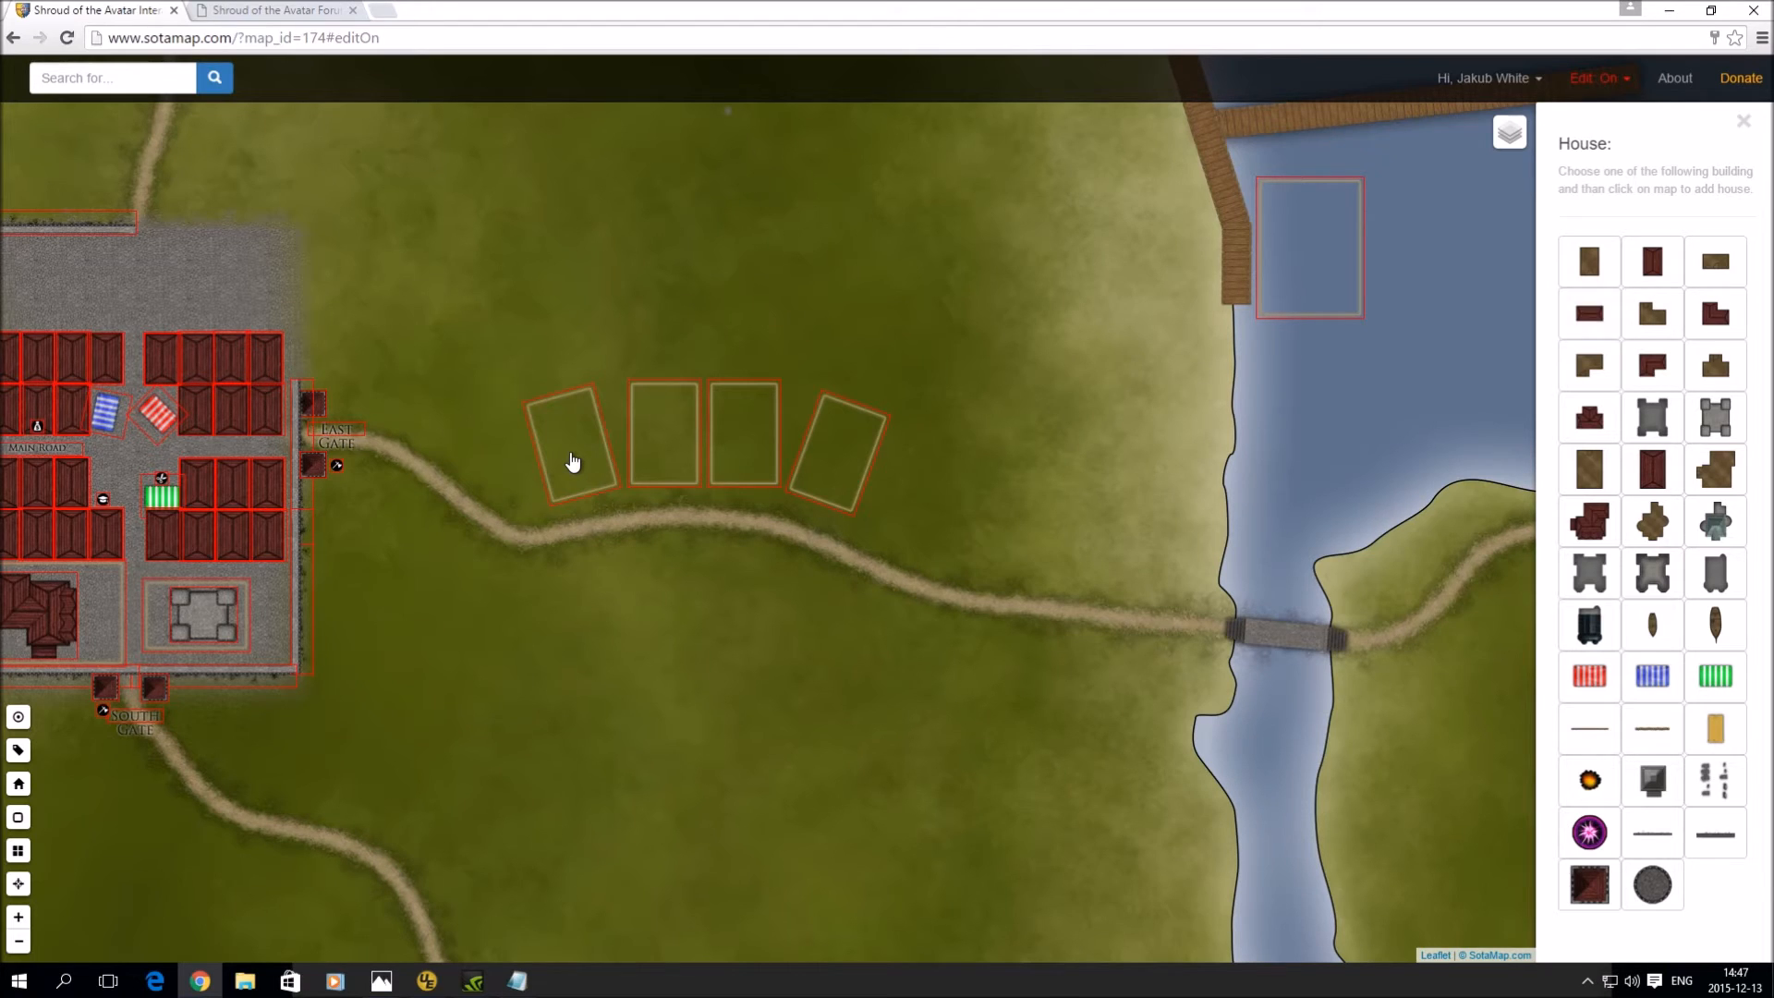
- Put a small house in lot V2, rotated -15 to match the lot
click(573, 462)
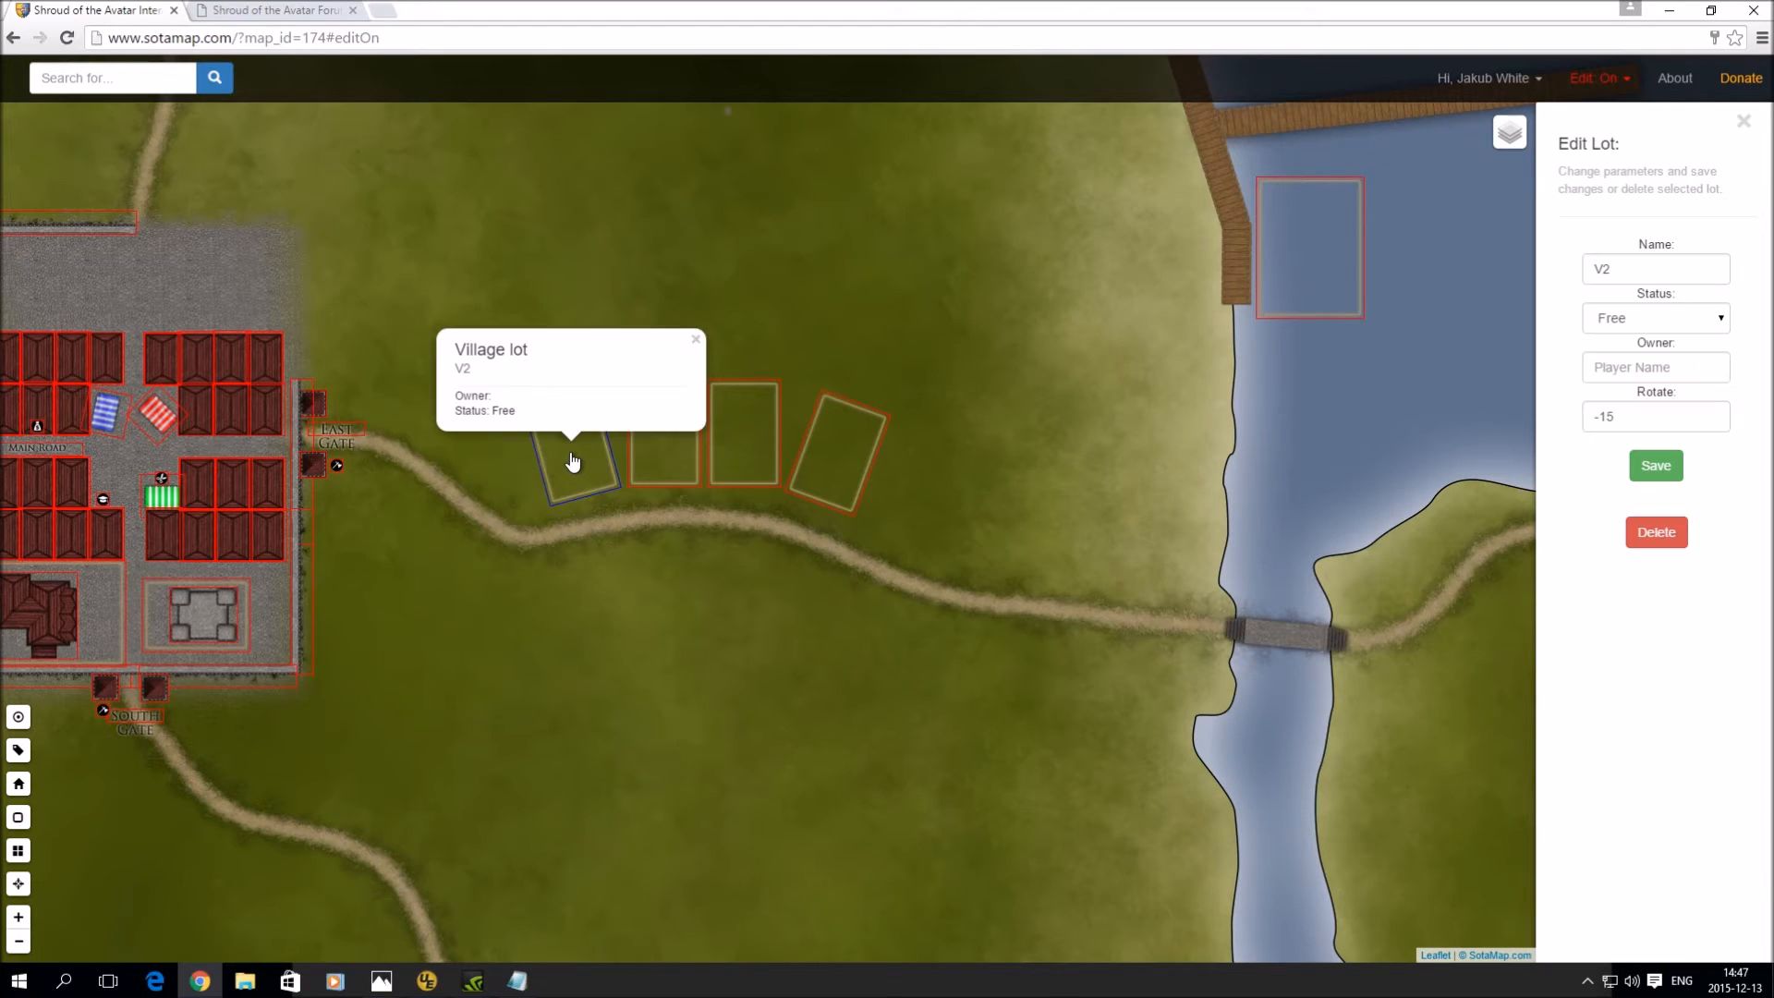
click(696, 342)
click(542, 339)
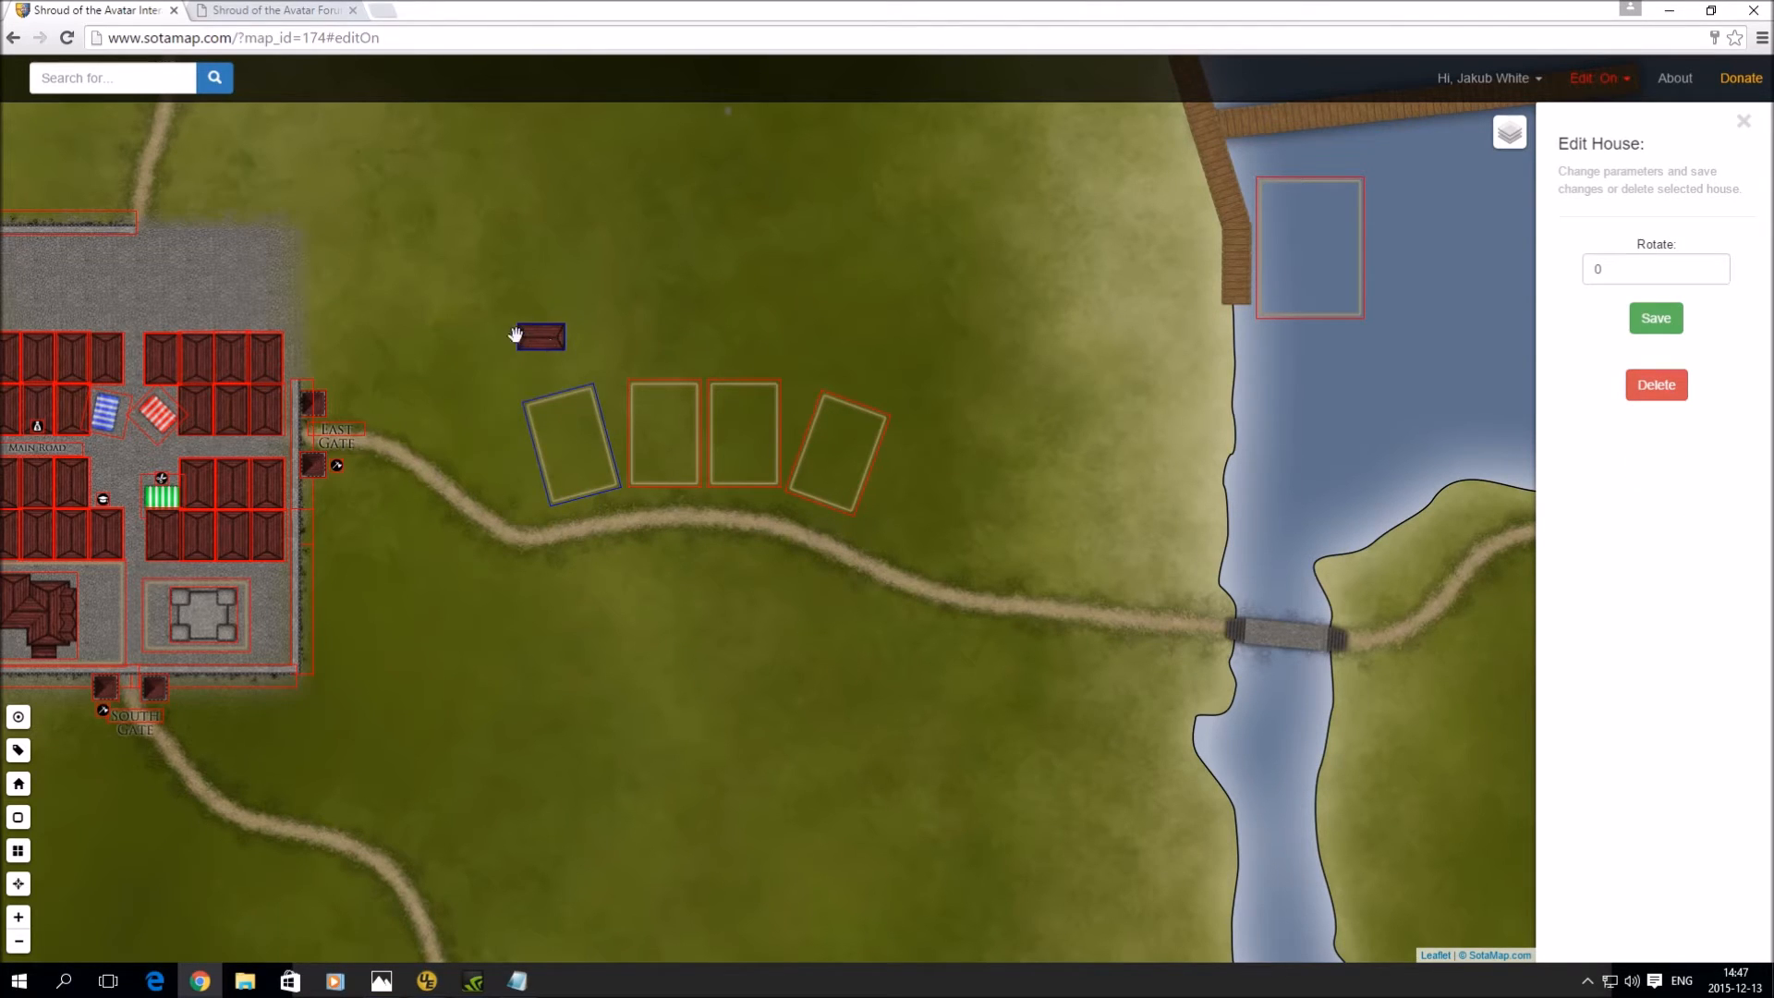
click(1590, 269)
text(-15)
click(1657, 320)
drag(543, 340, 584, 481)
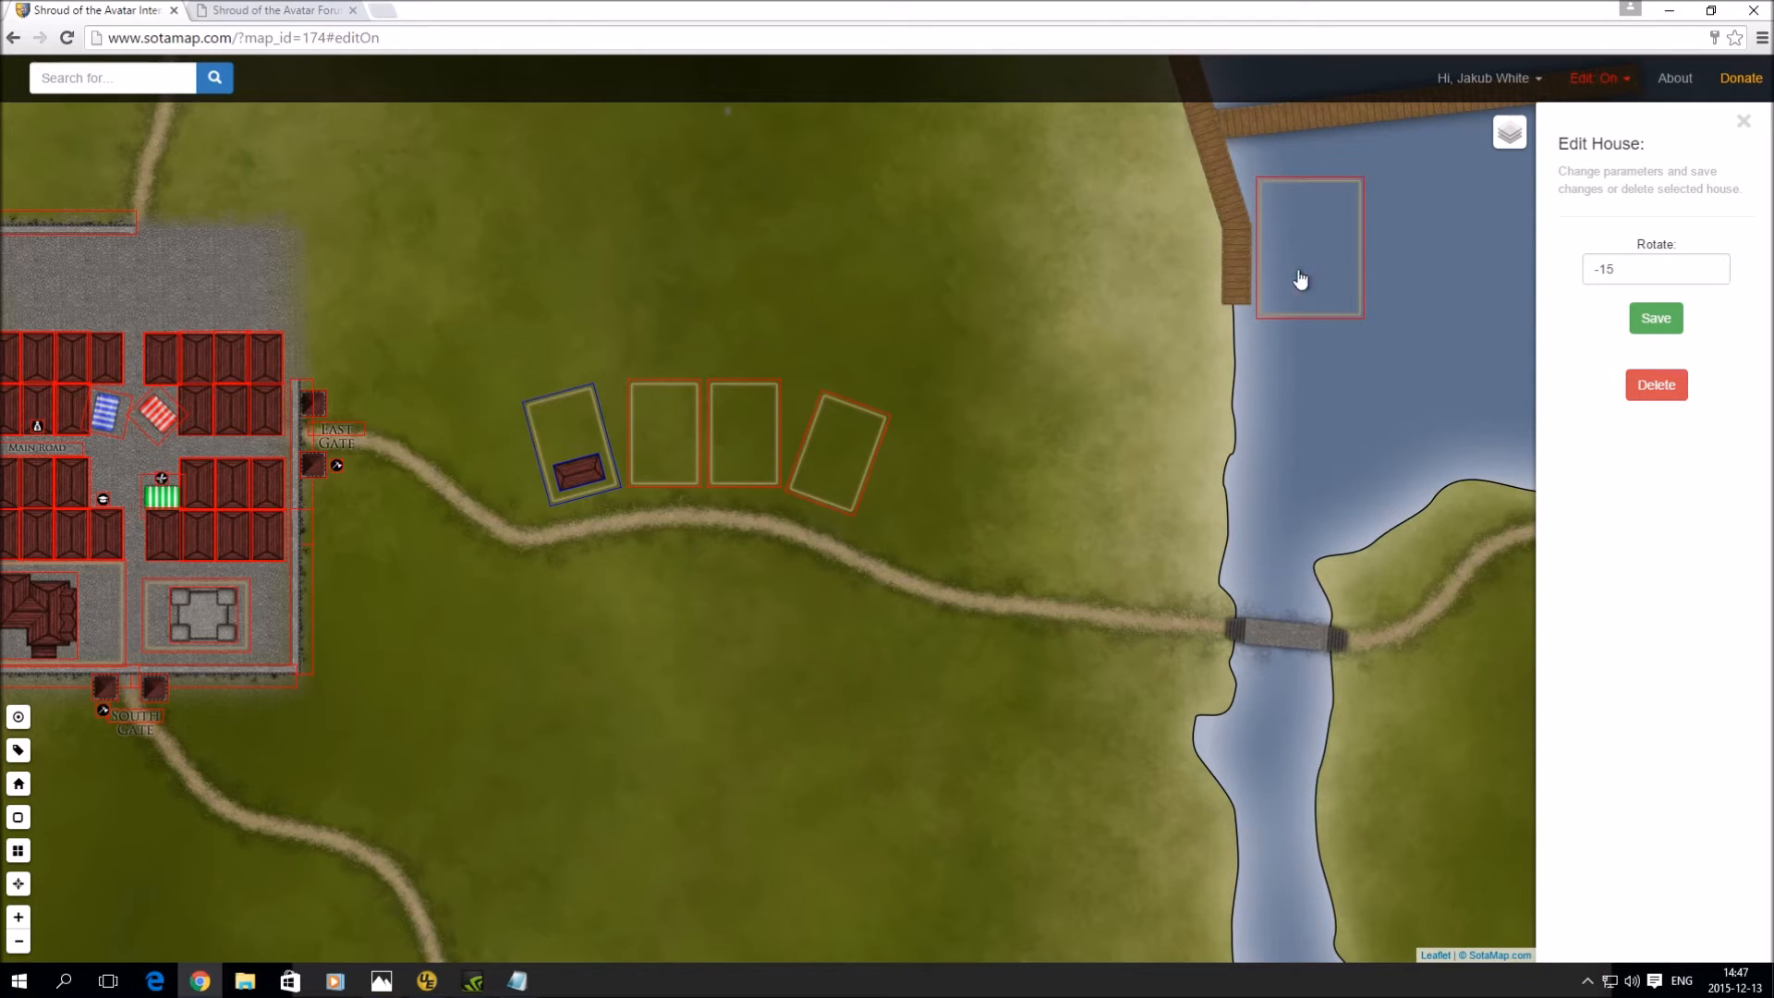
- Place a second small house into the neighbouring lot V3
click(670, 340)
drag(677, 344, 671, 468)
click(18, 784)
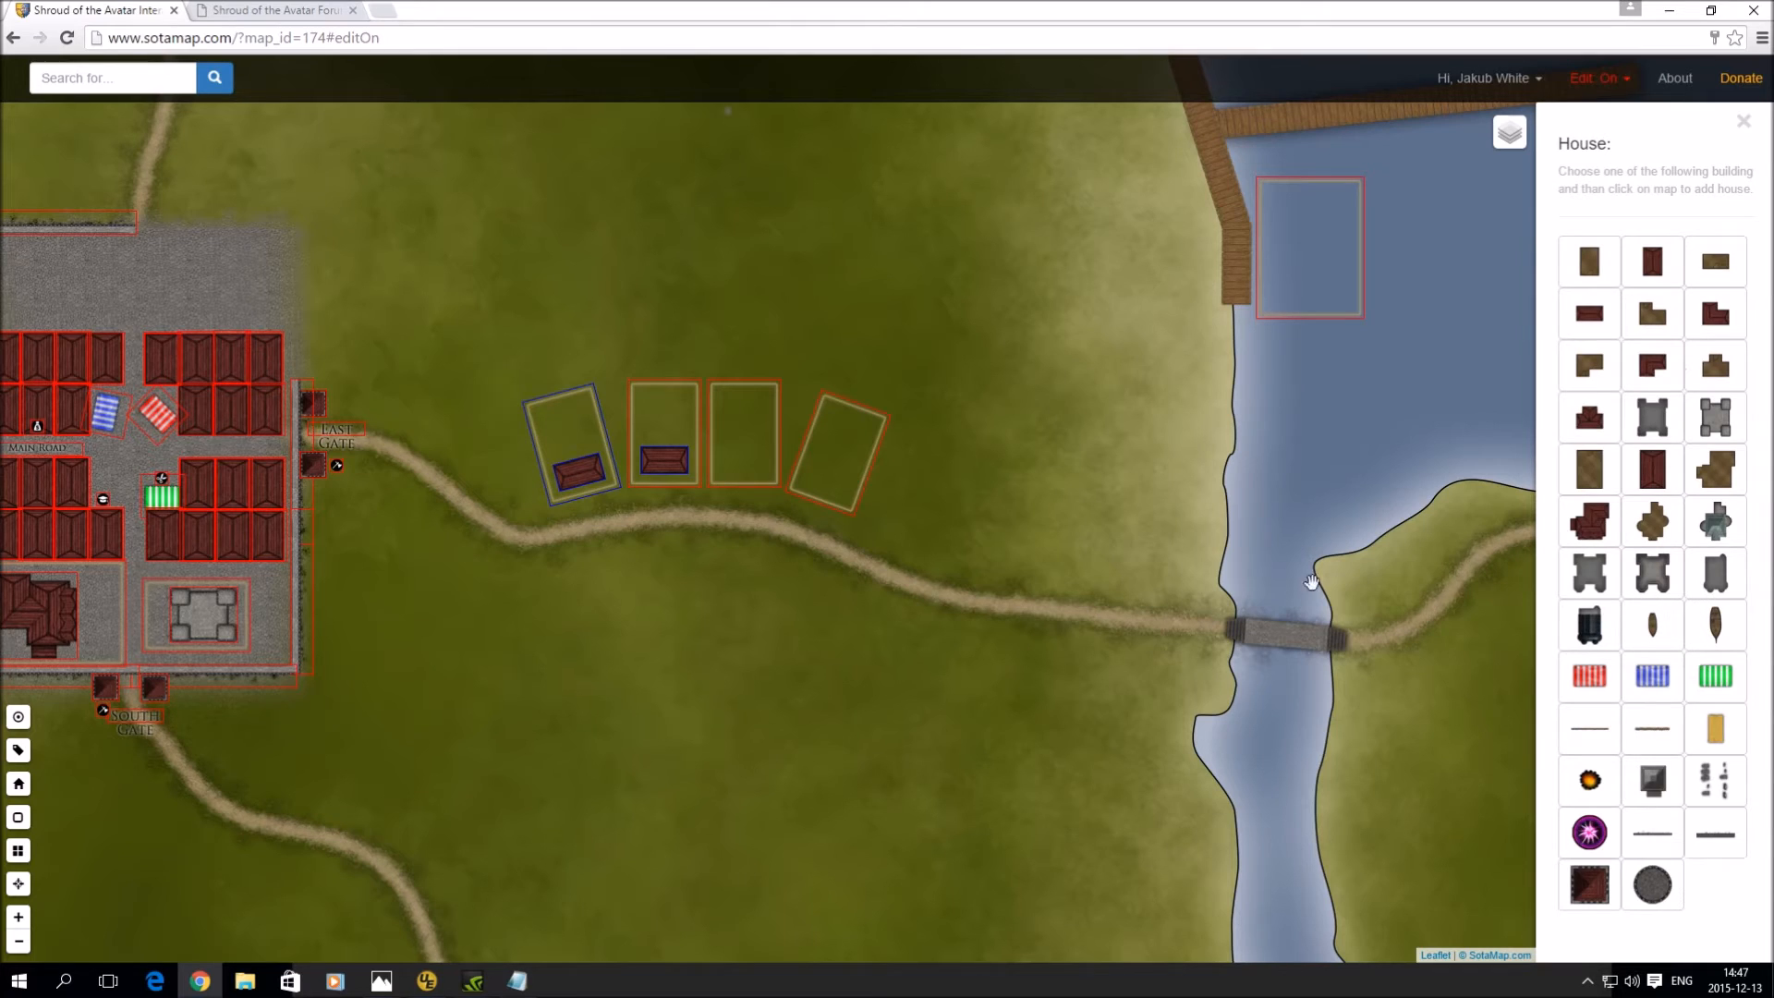
- Place a grey stone keep building into the third lot, V4
click(1714, 418)
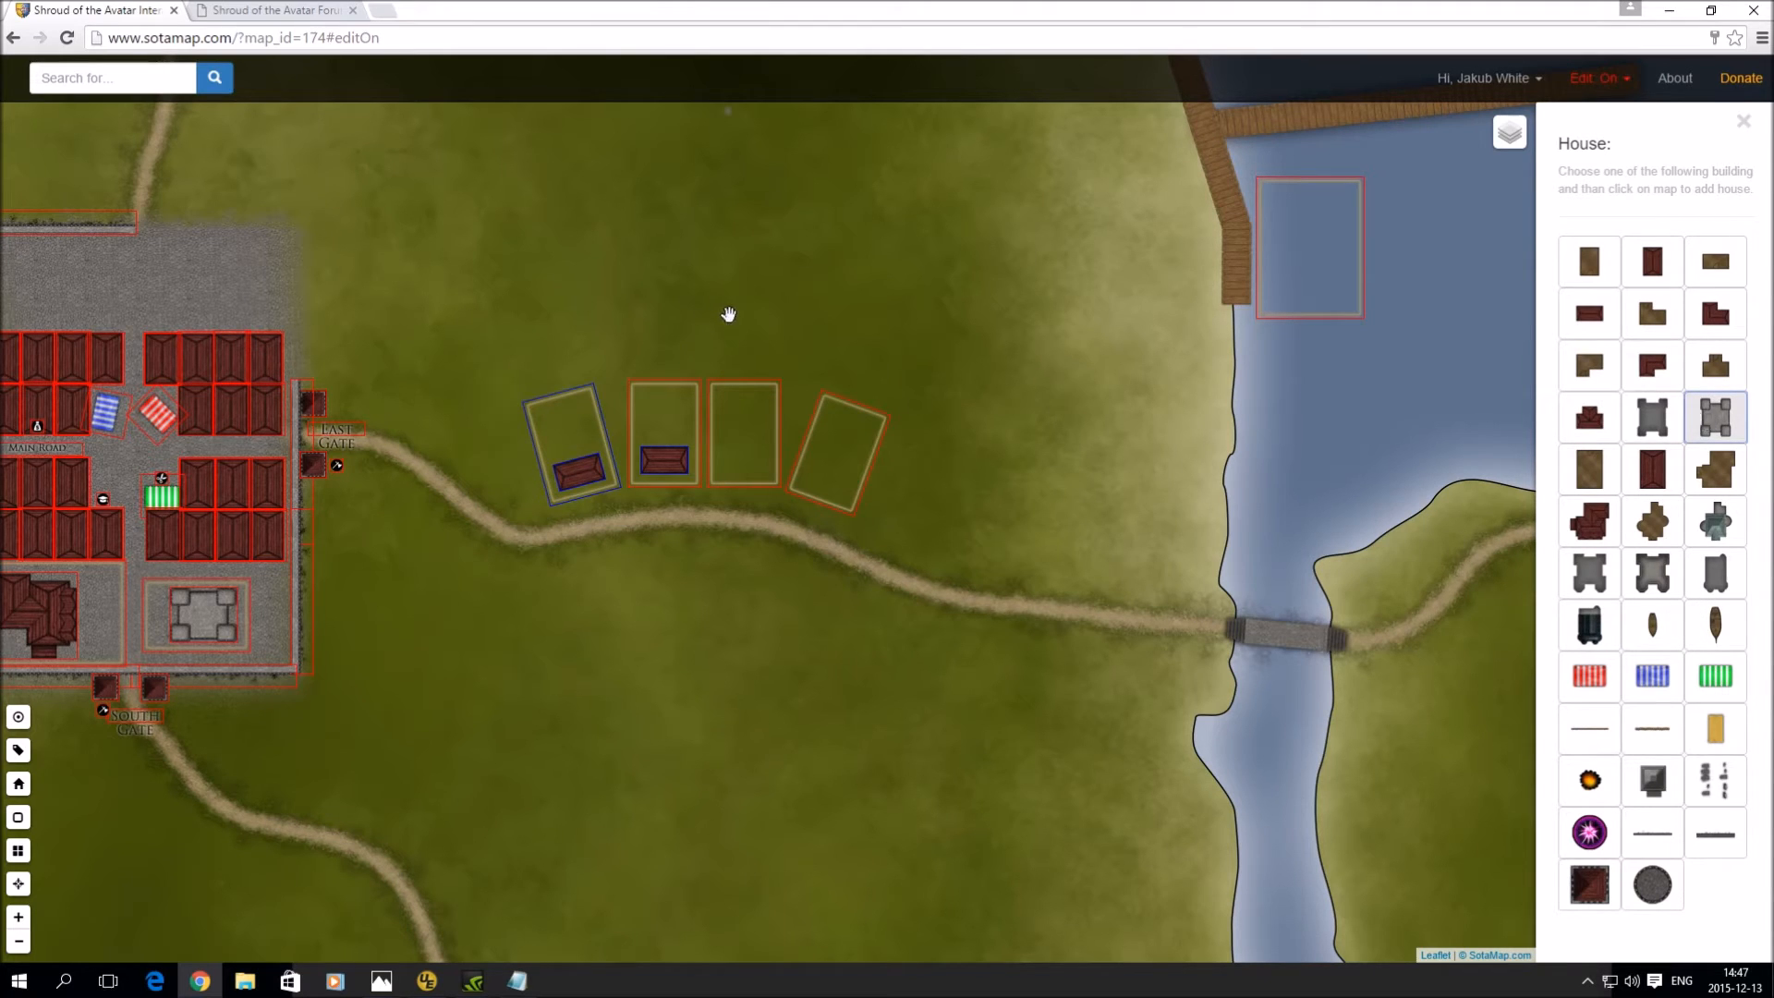
click(740, 317)
drag(740, 317, 748, 444)
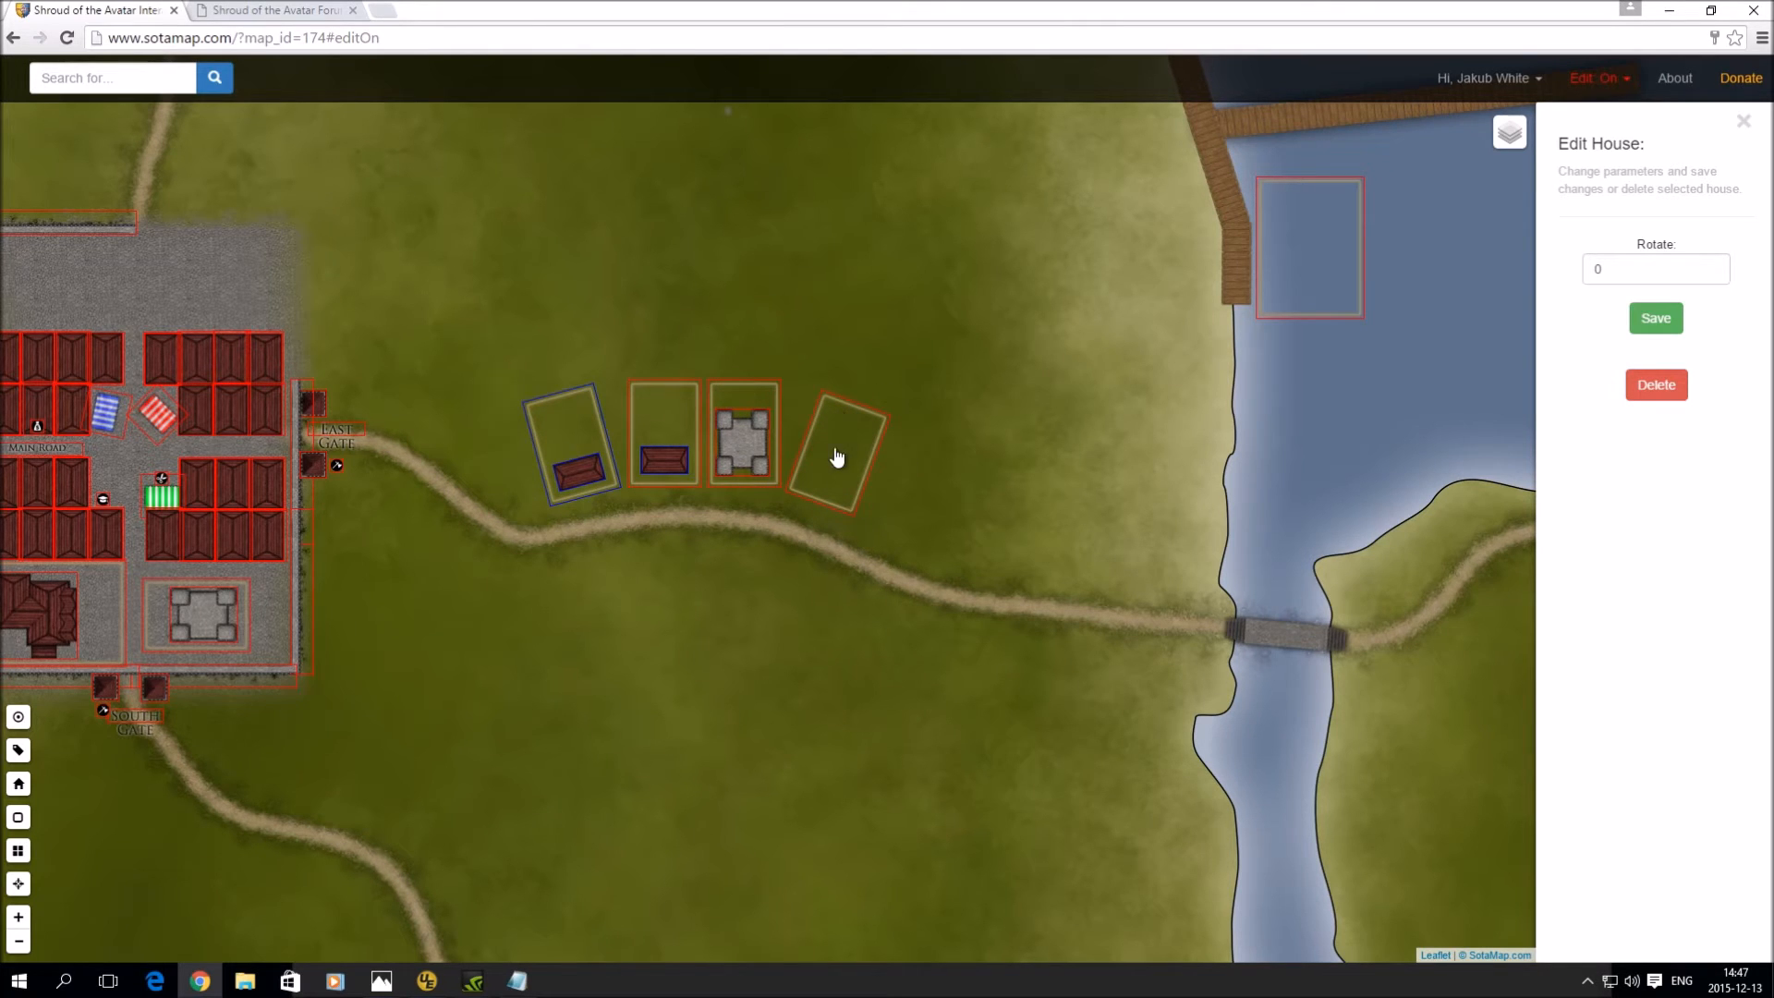
- Dock a boat in the TW1 water lot and switch to the Labels tool
drag(1061, 321, 949, 385)
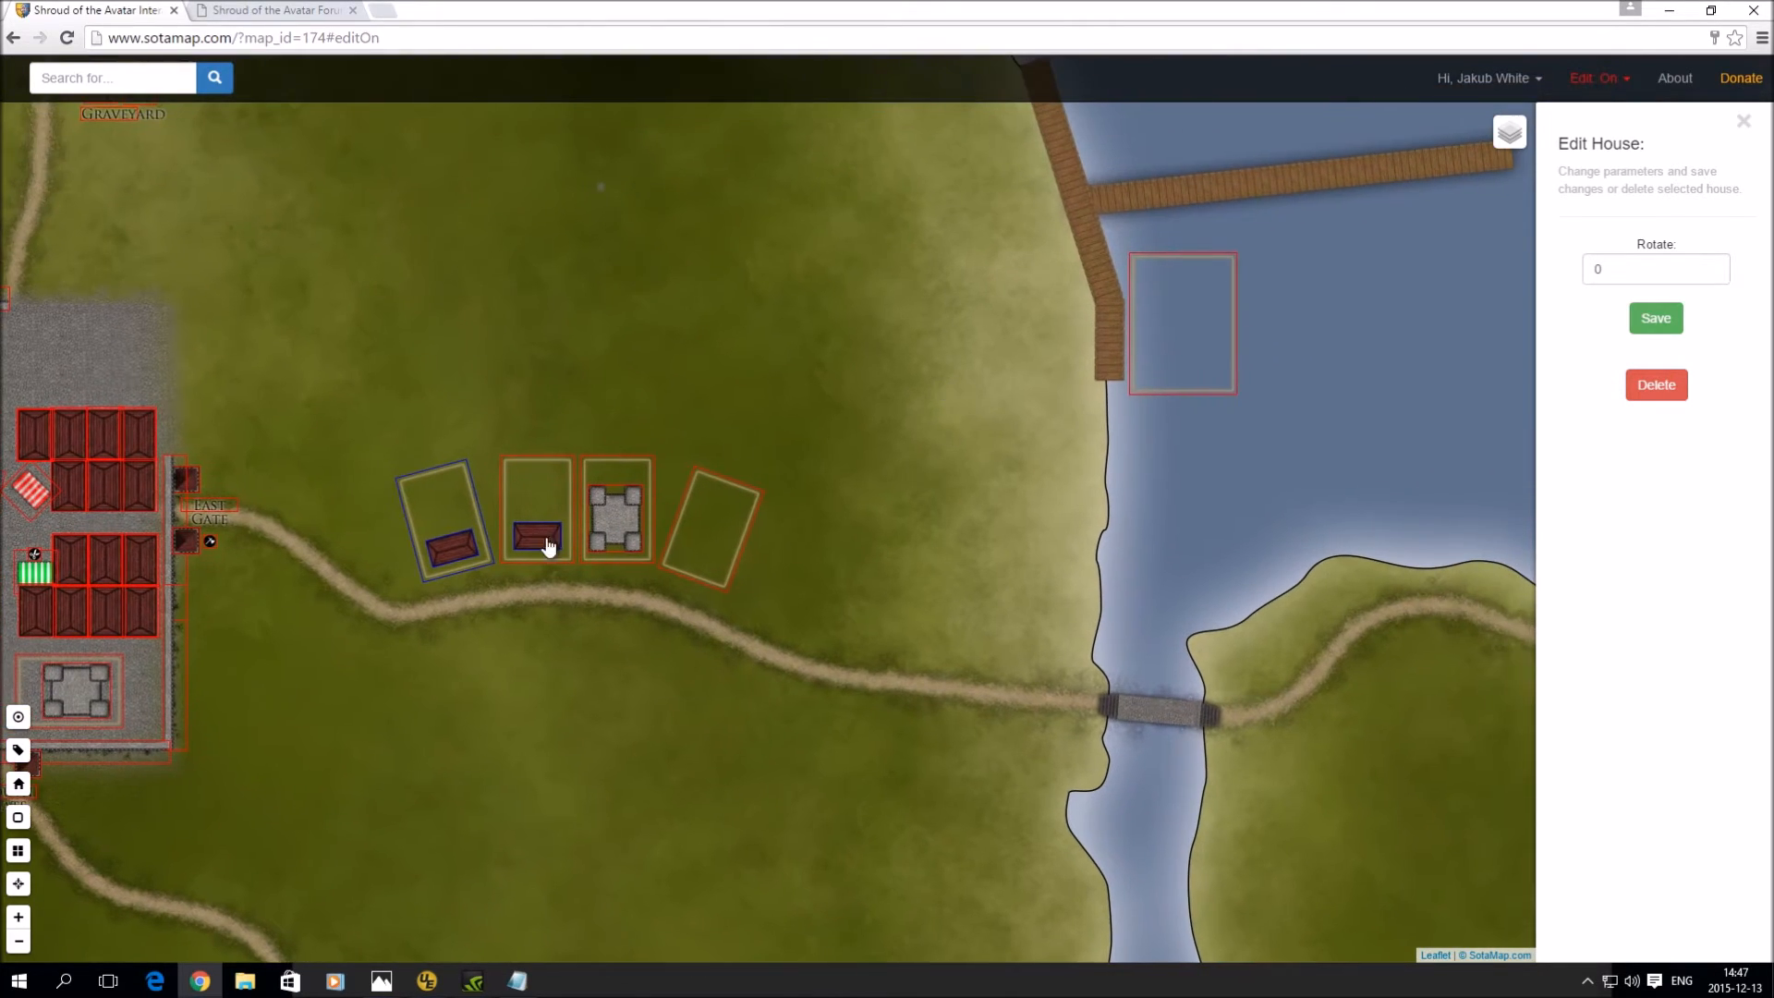
click(18, 783)
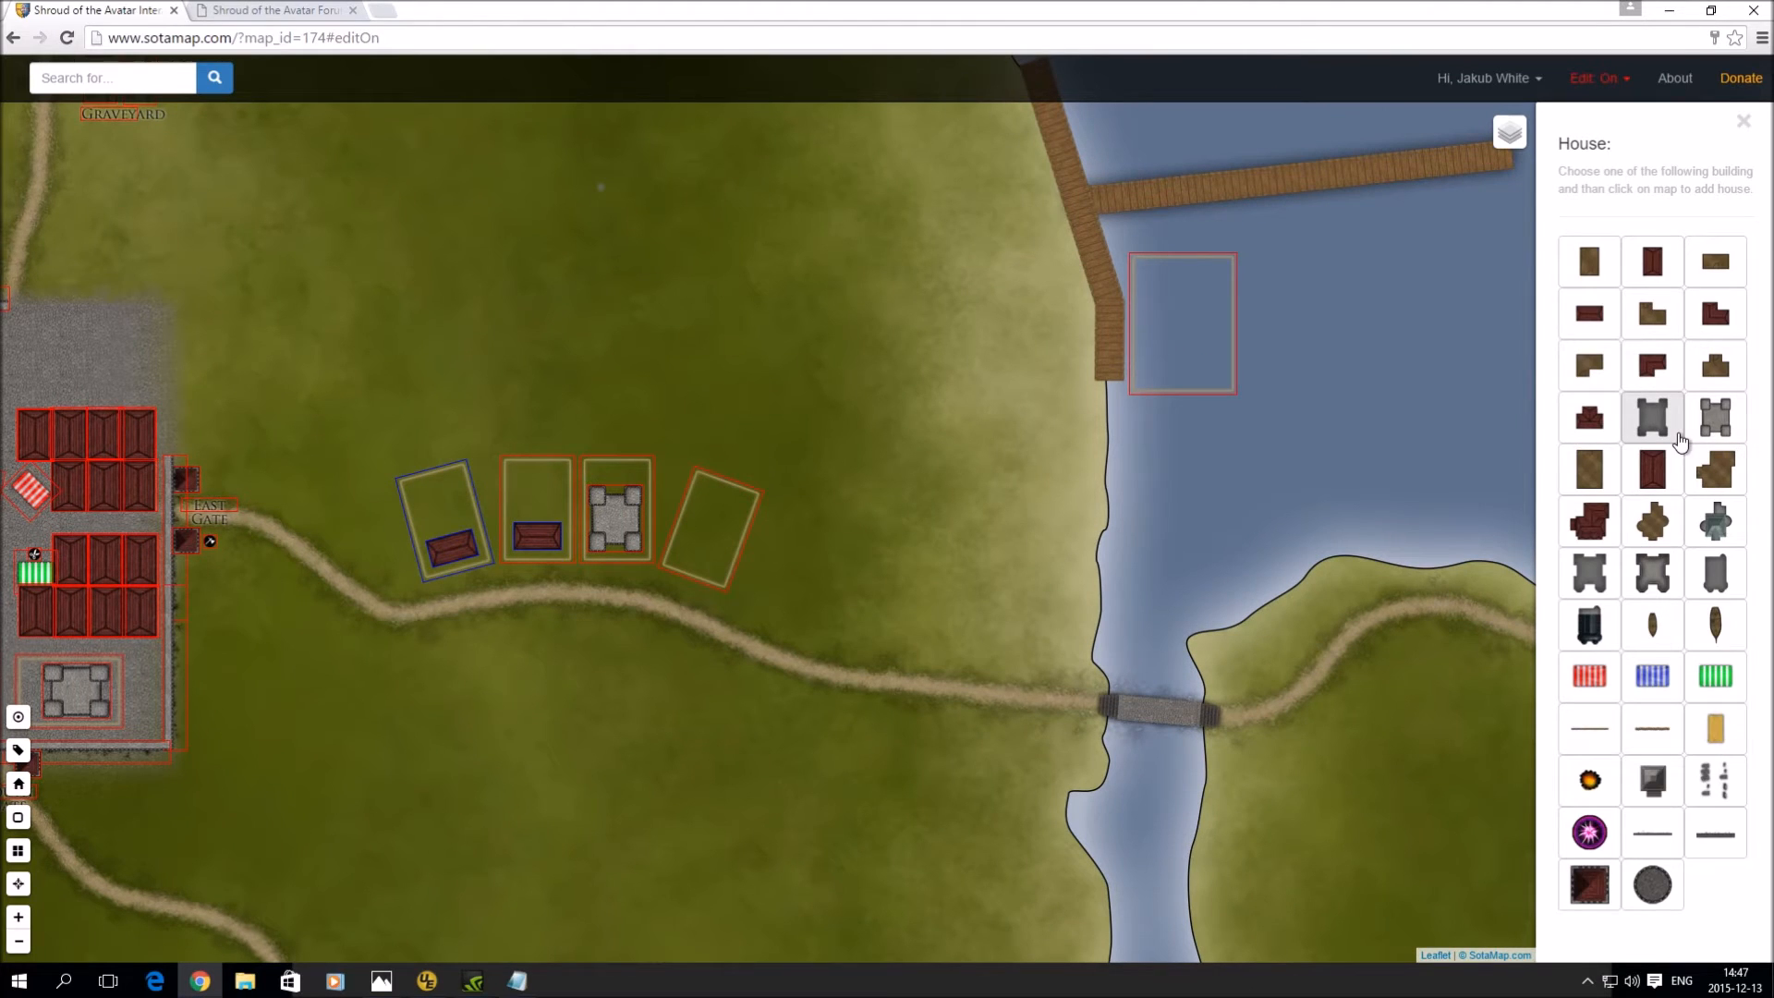
click(1715, 624)
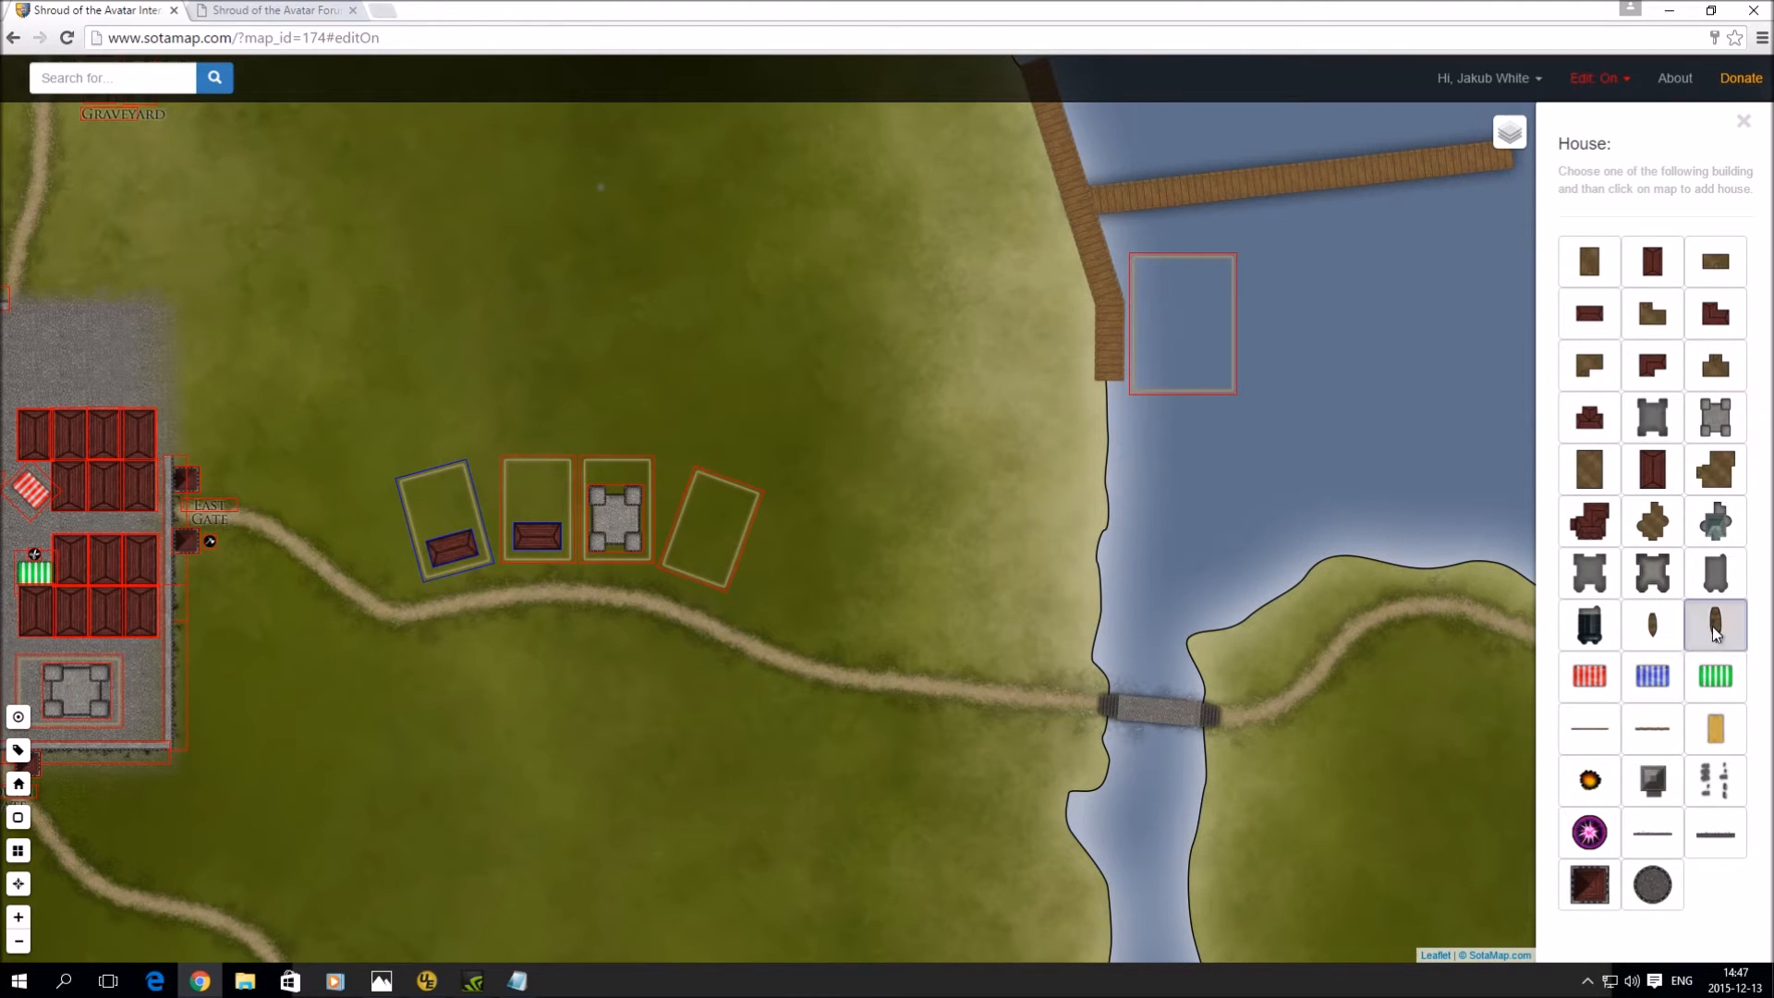
click(1314, 319)
drag(1319, 325, 1162, 332)
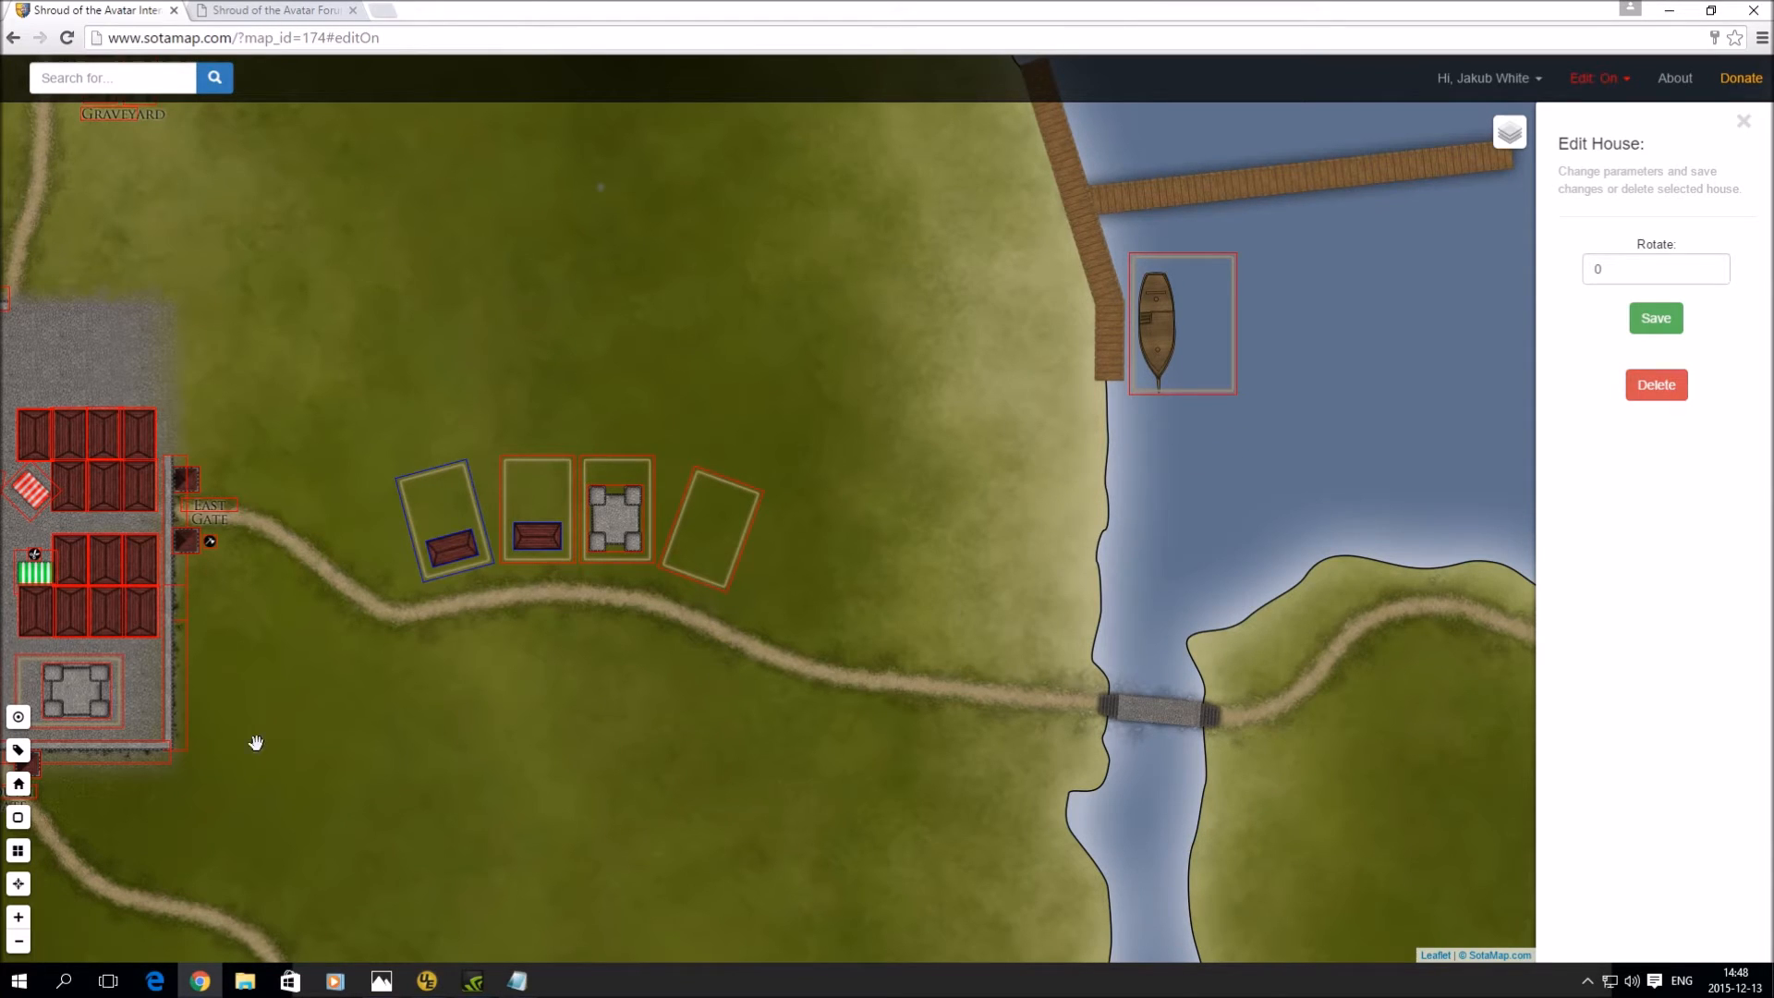
click(19, 750)
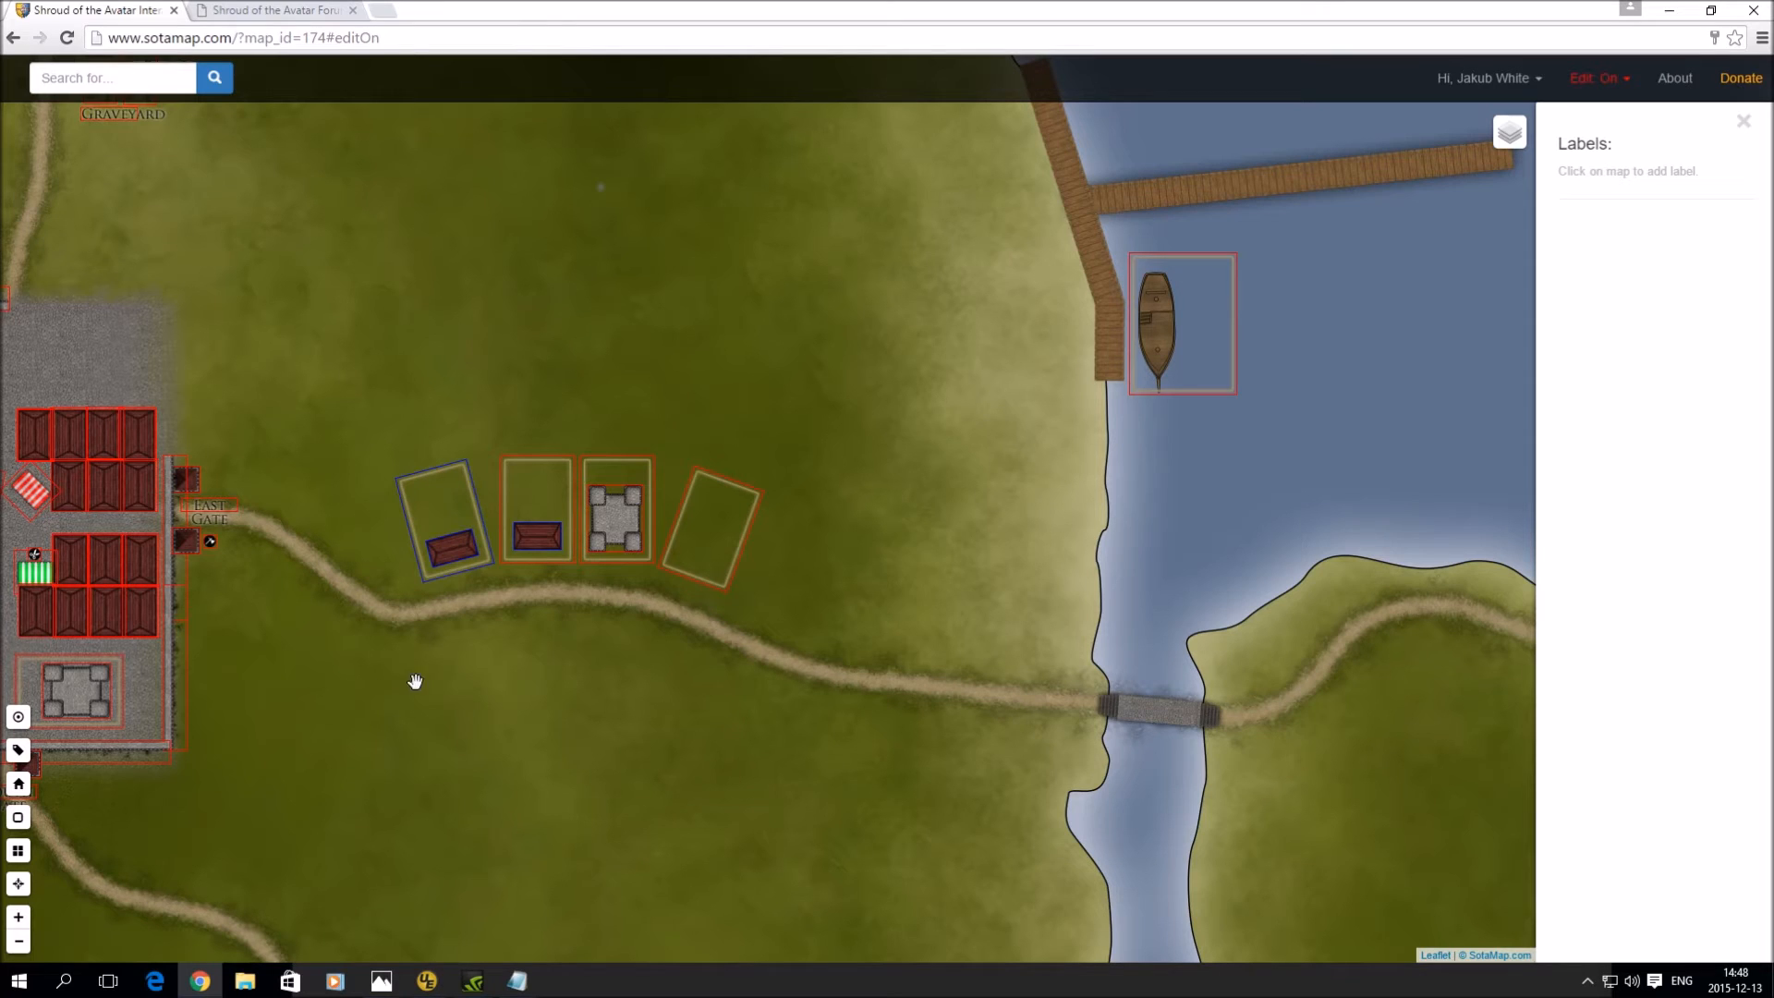
- Place a new label below the road east of town reading 'East Road'
click(565, 636)
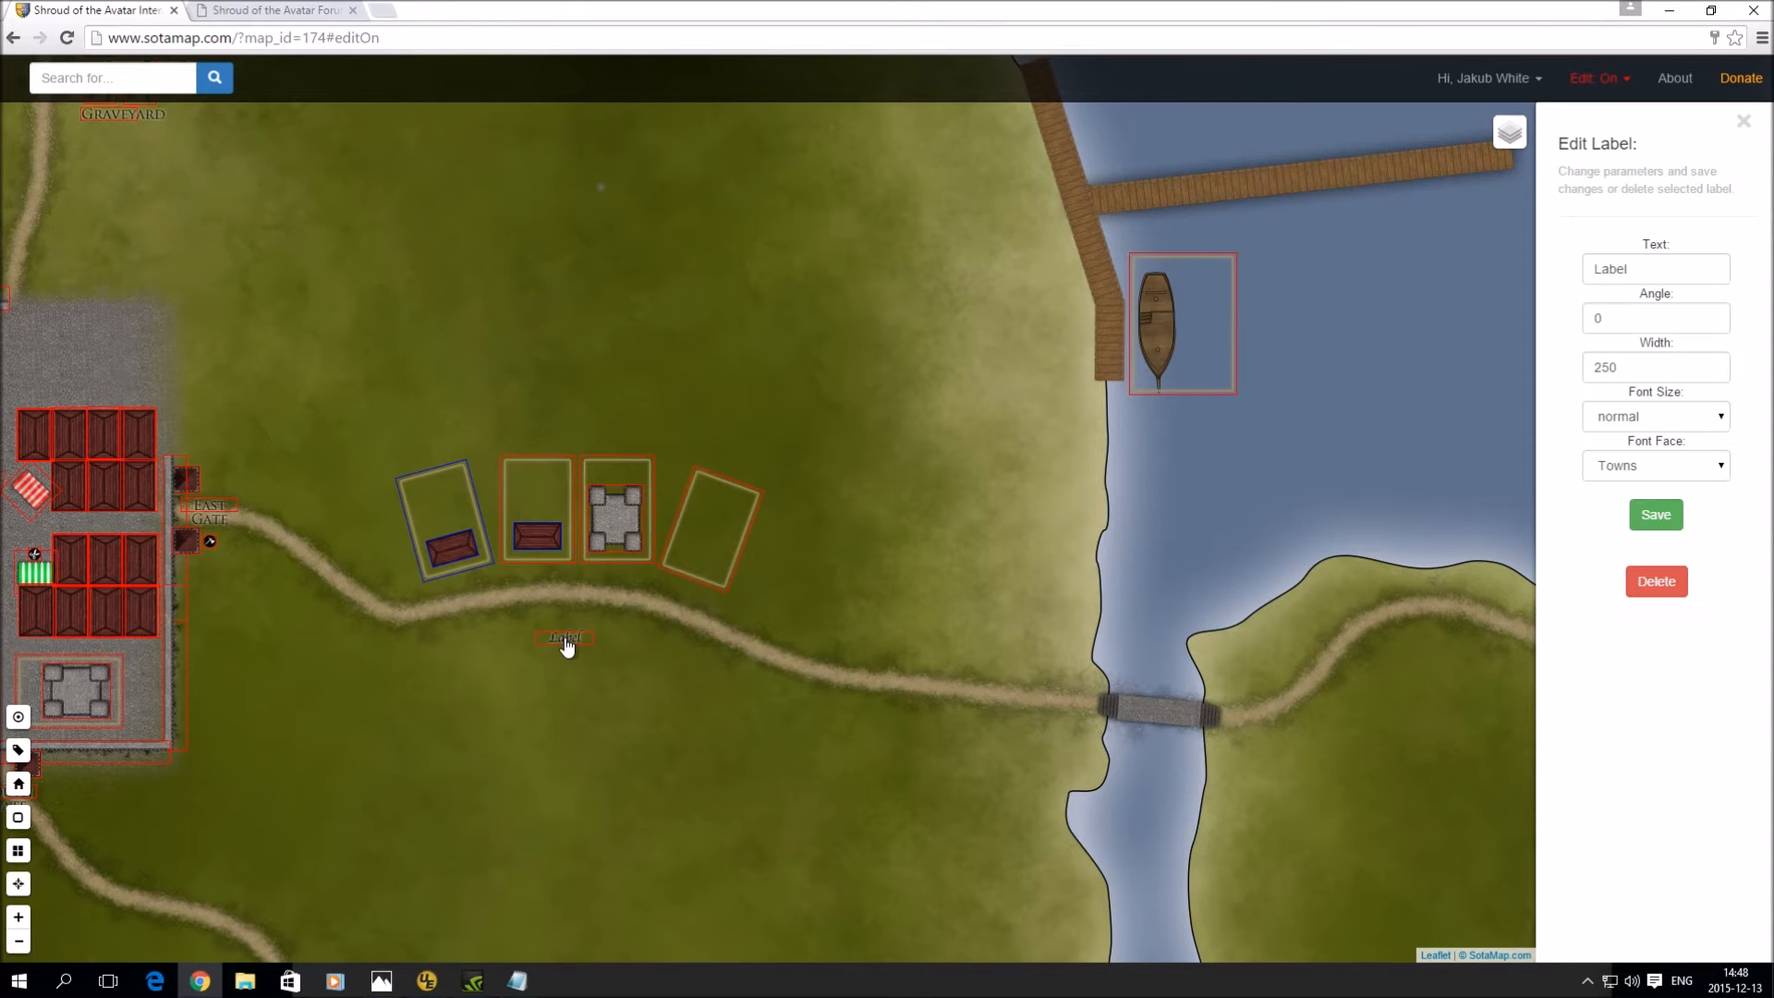
scroll(558, 647, up, 1)
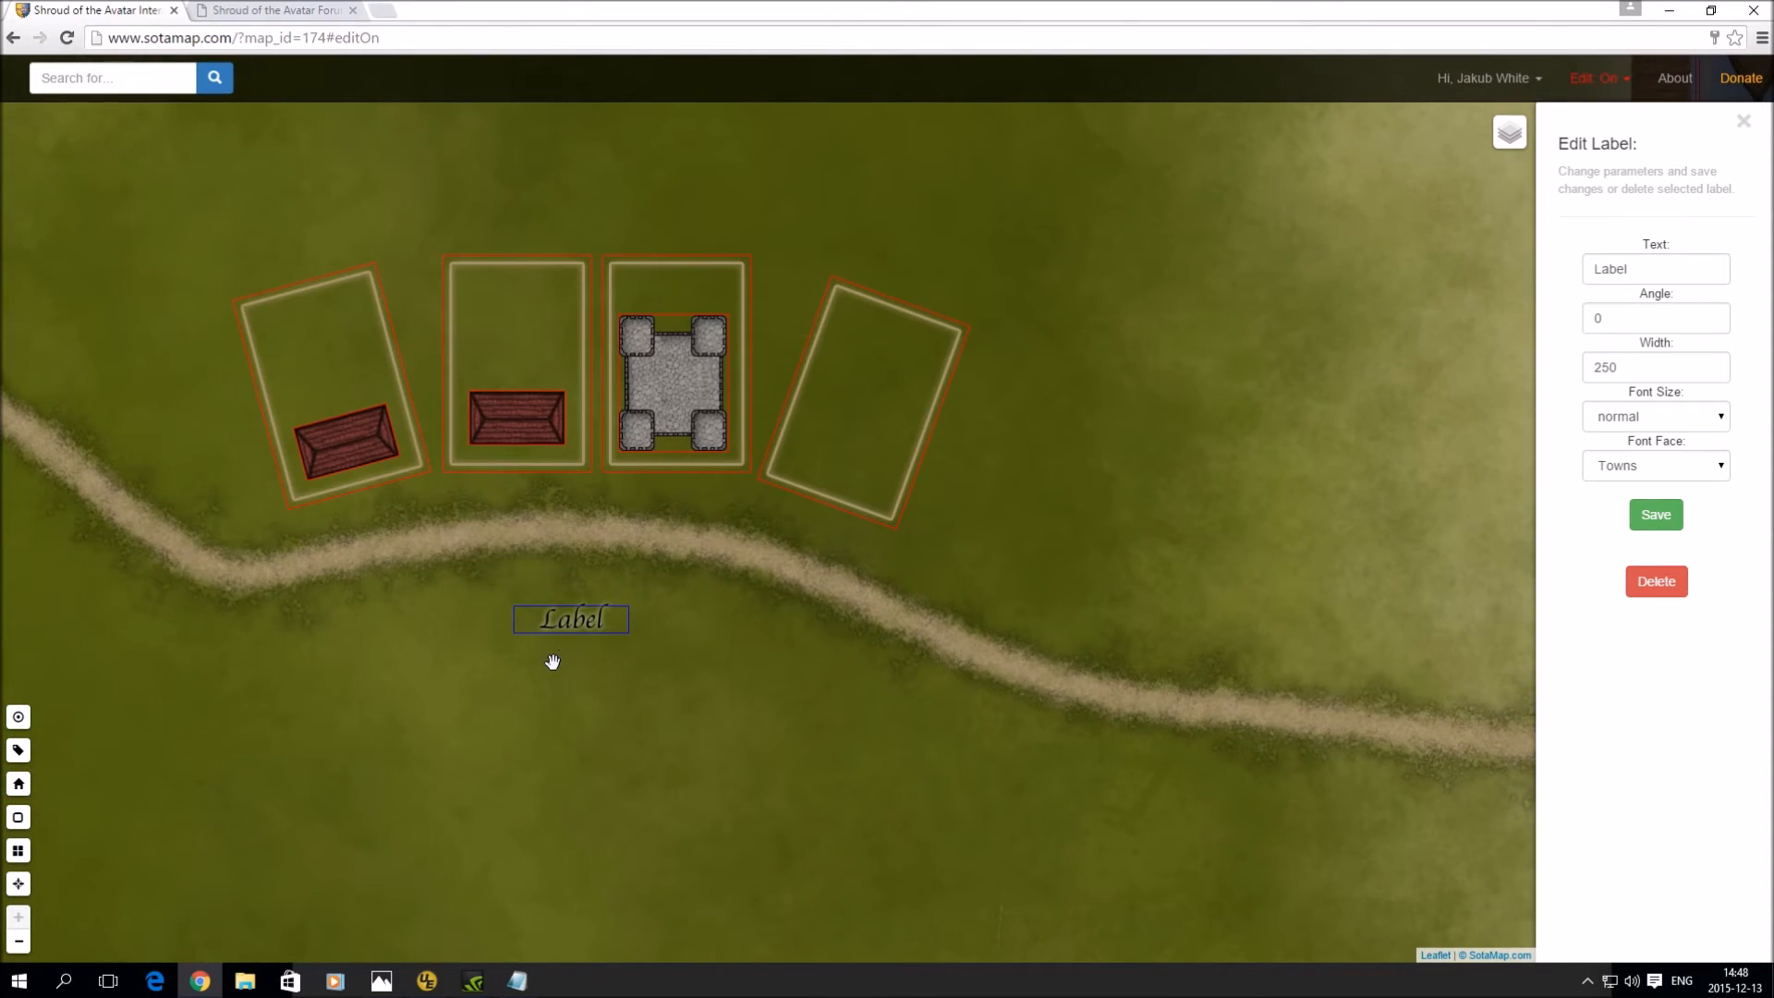
double_click(1610, 268)
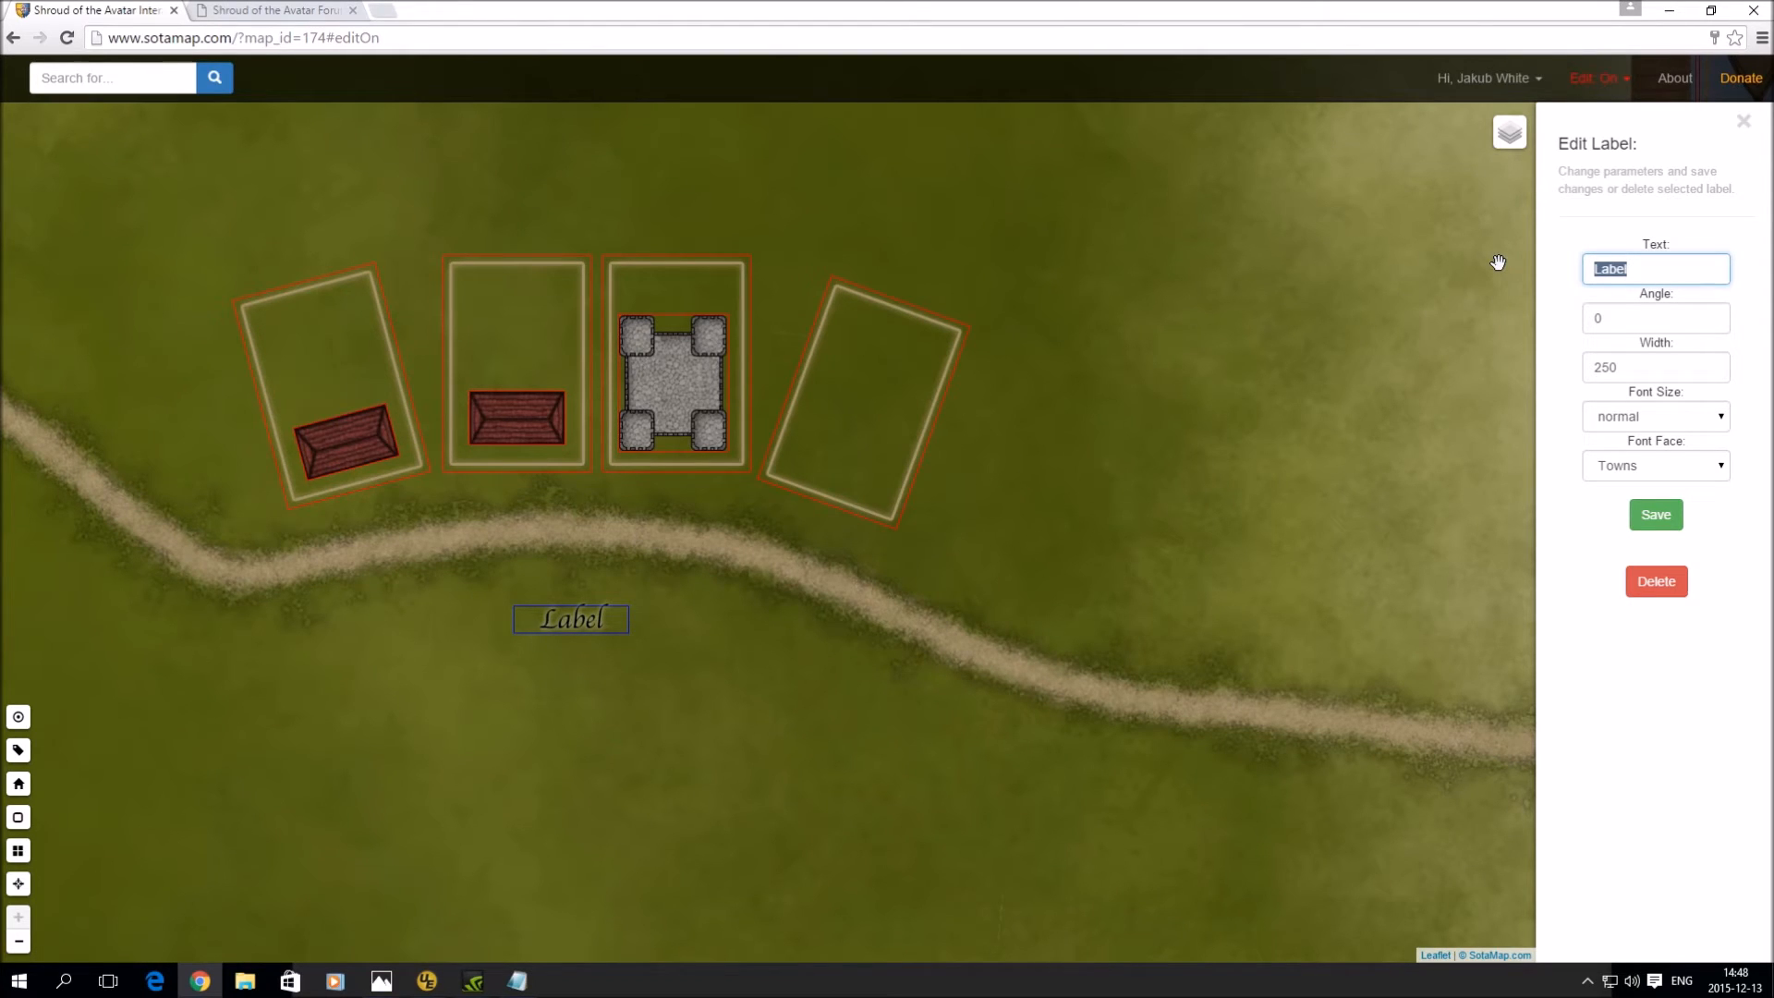
text(East Road)
click(1658, 514)
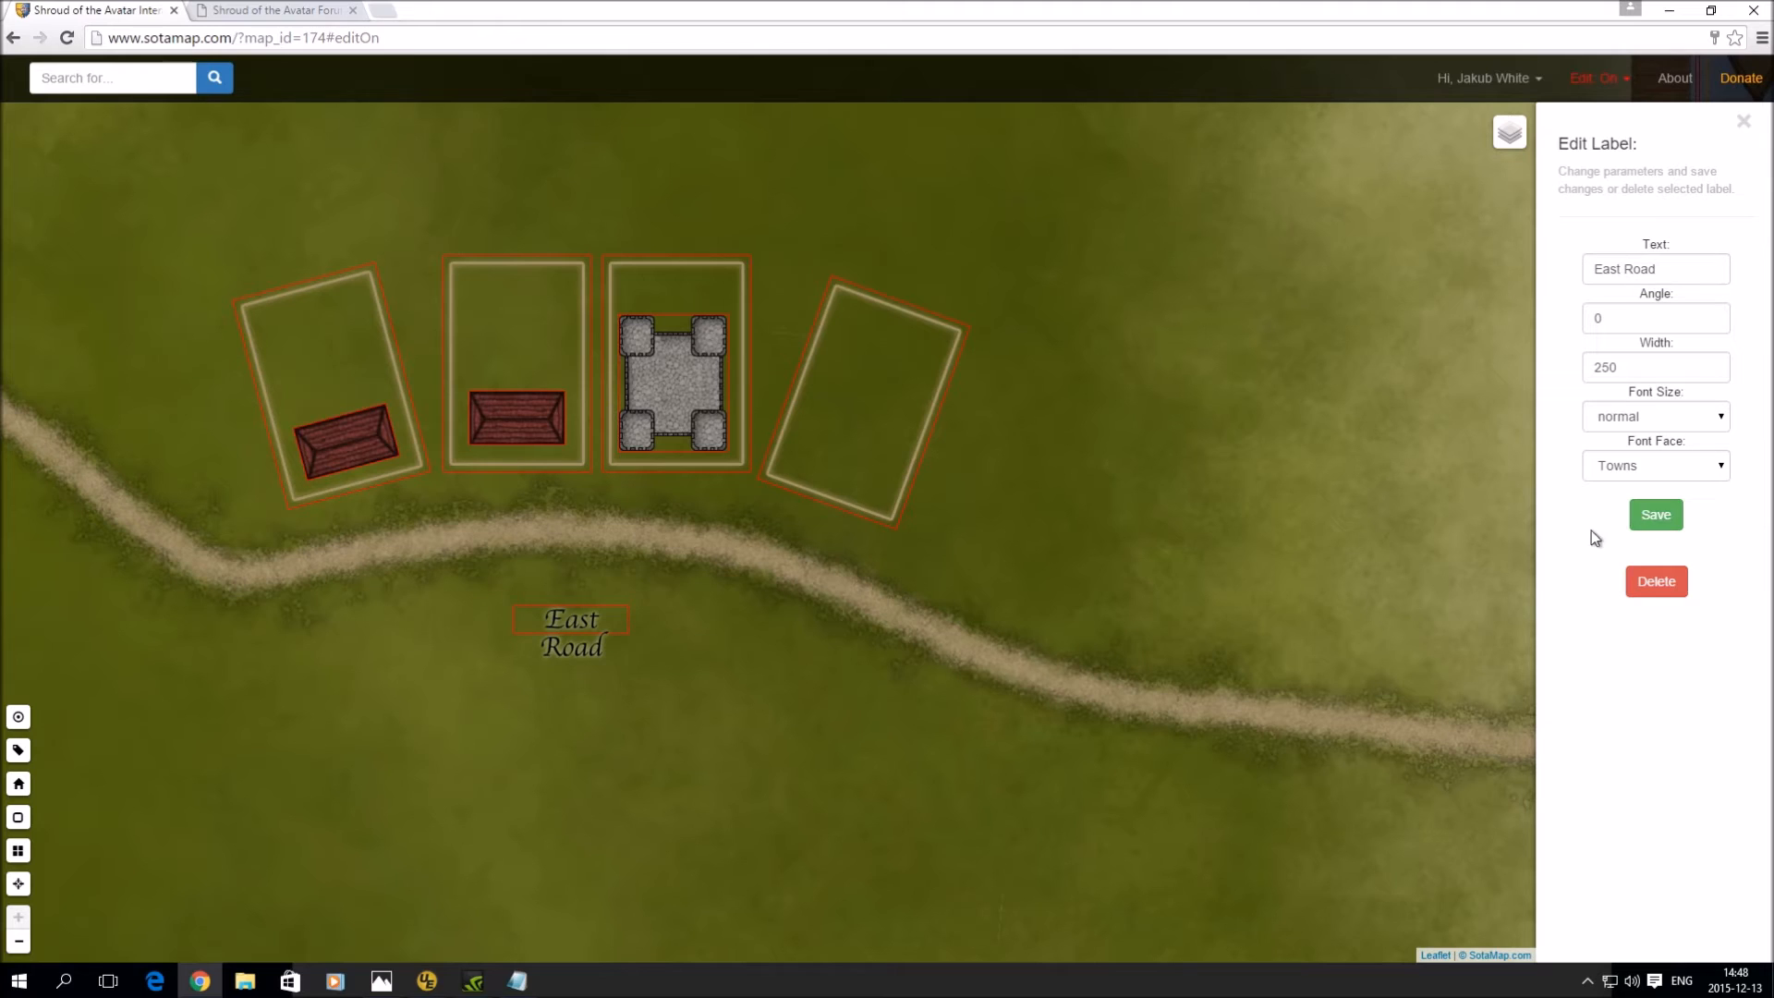
- Set the East Road label's font face to Locations
click(1689, 469)
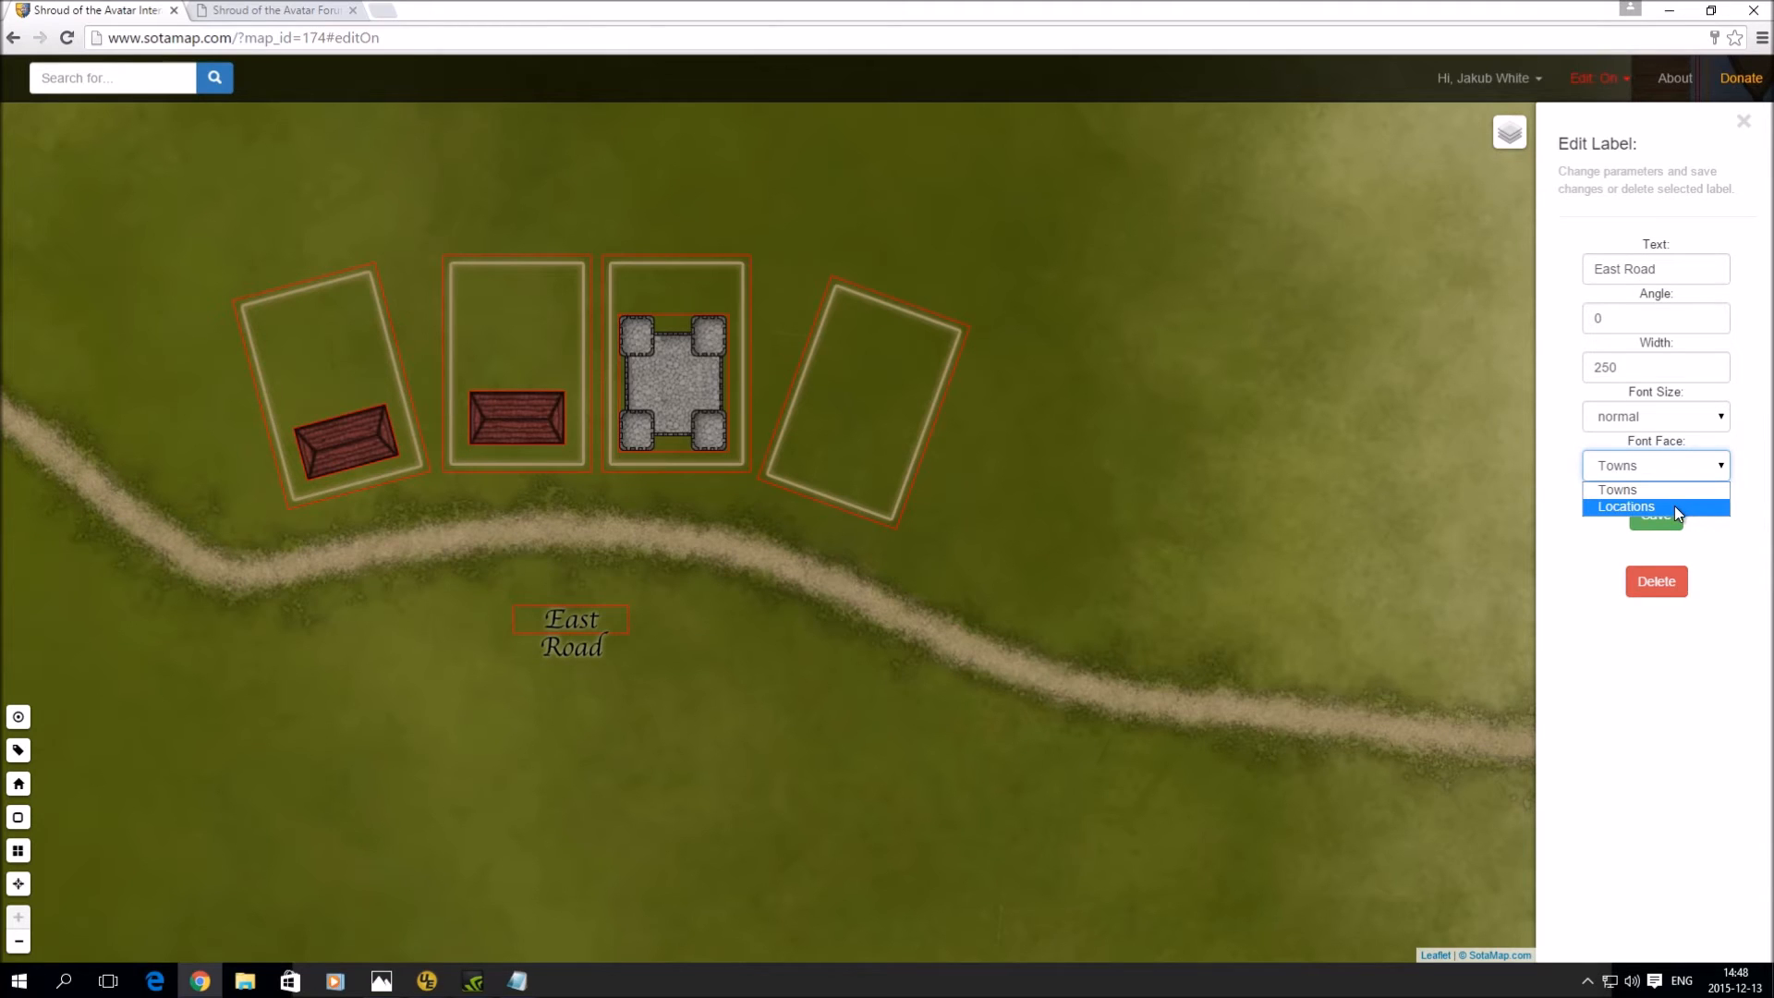
click(1674, 507)
click(1668, 519)
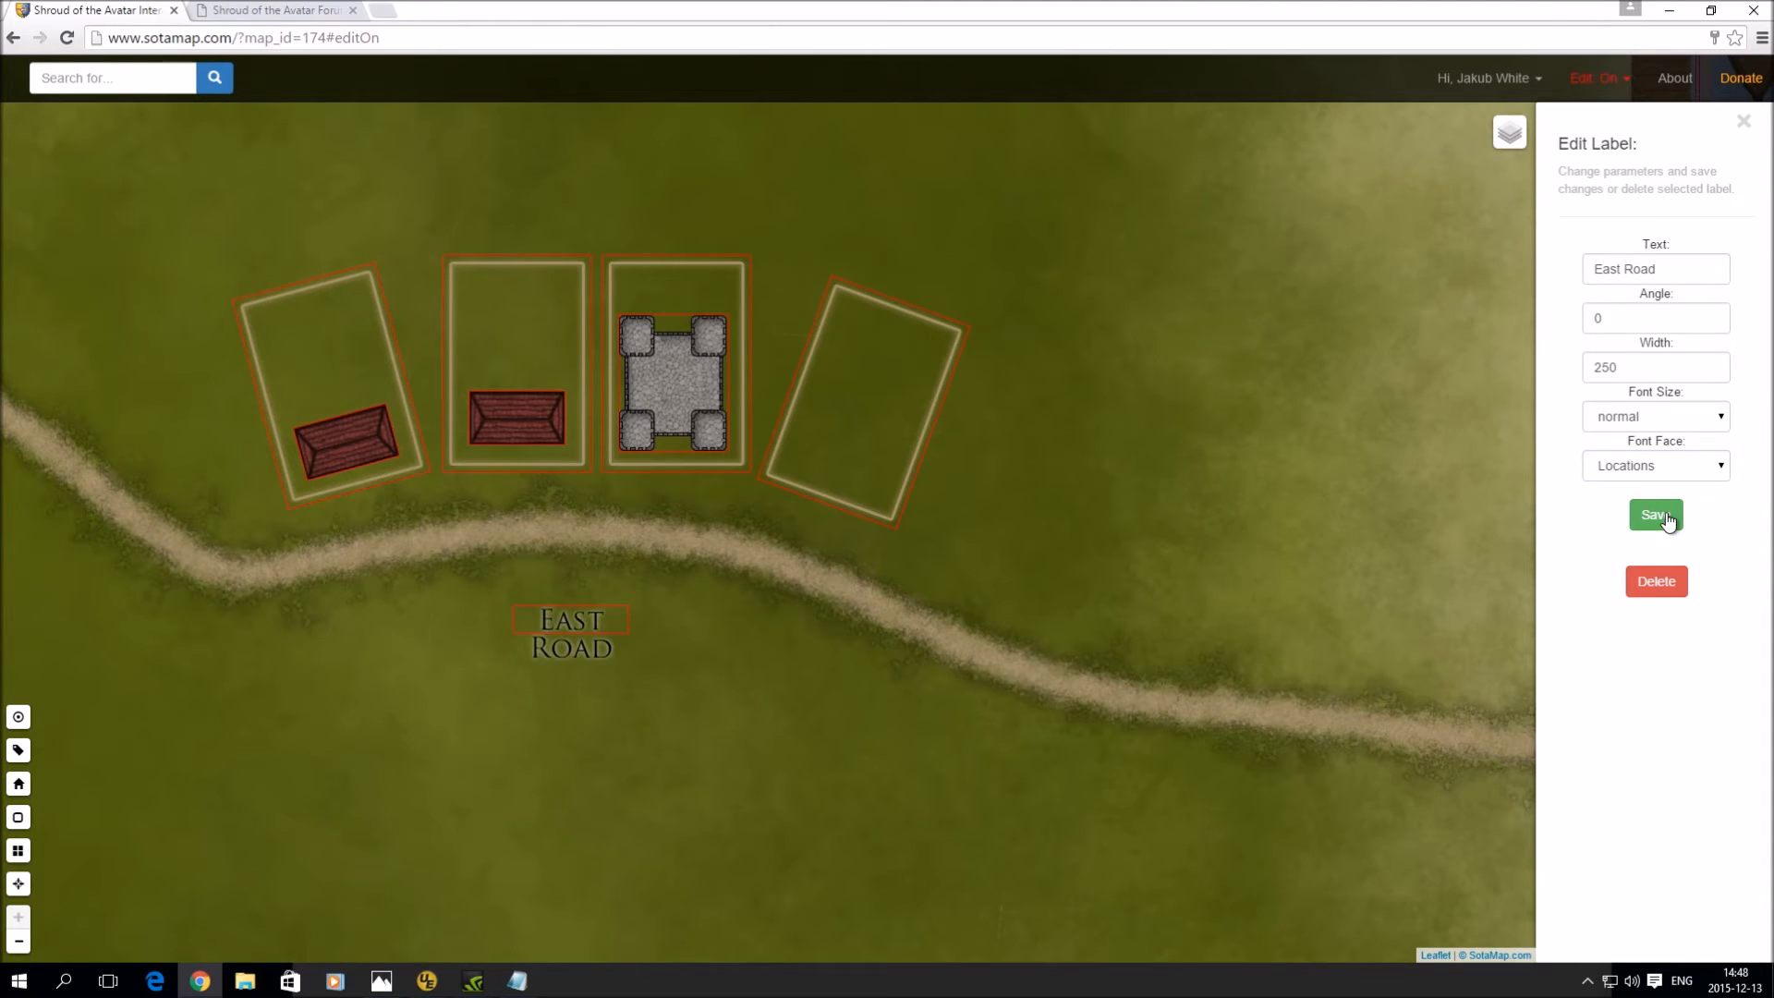
- Try small, then settle on normal font size for the label, and begin editing its width
click(1665, 415)
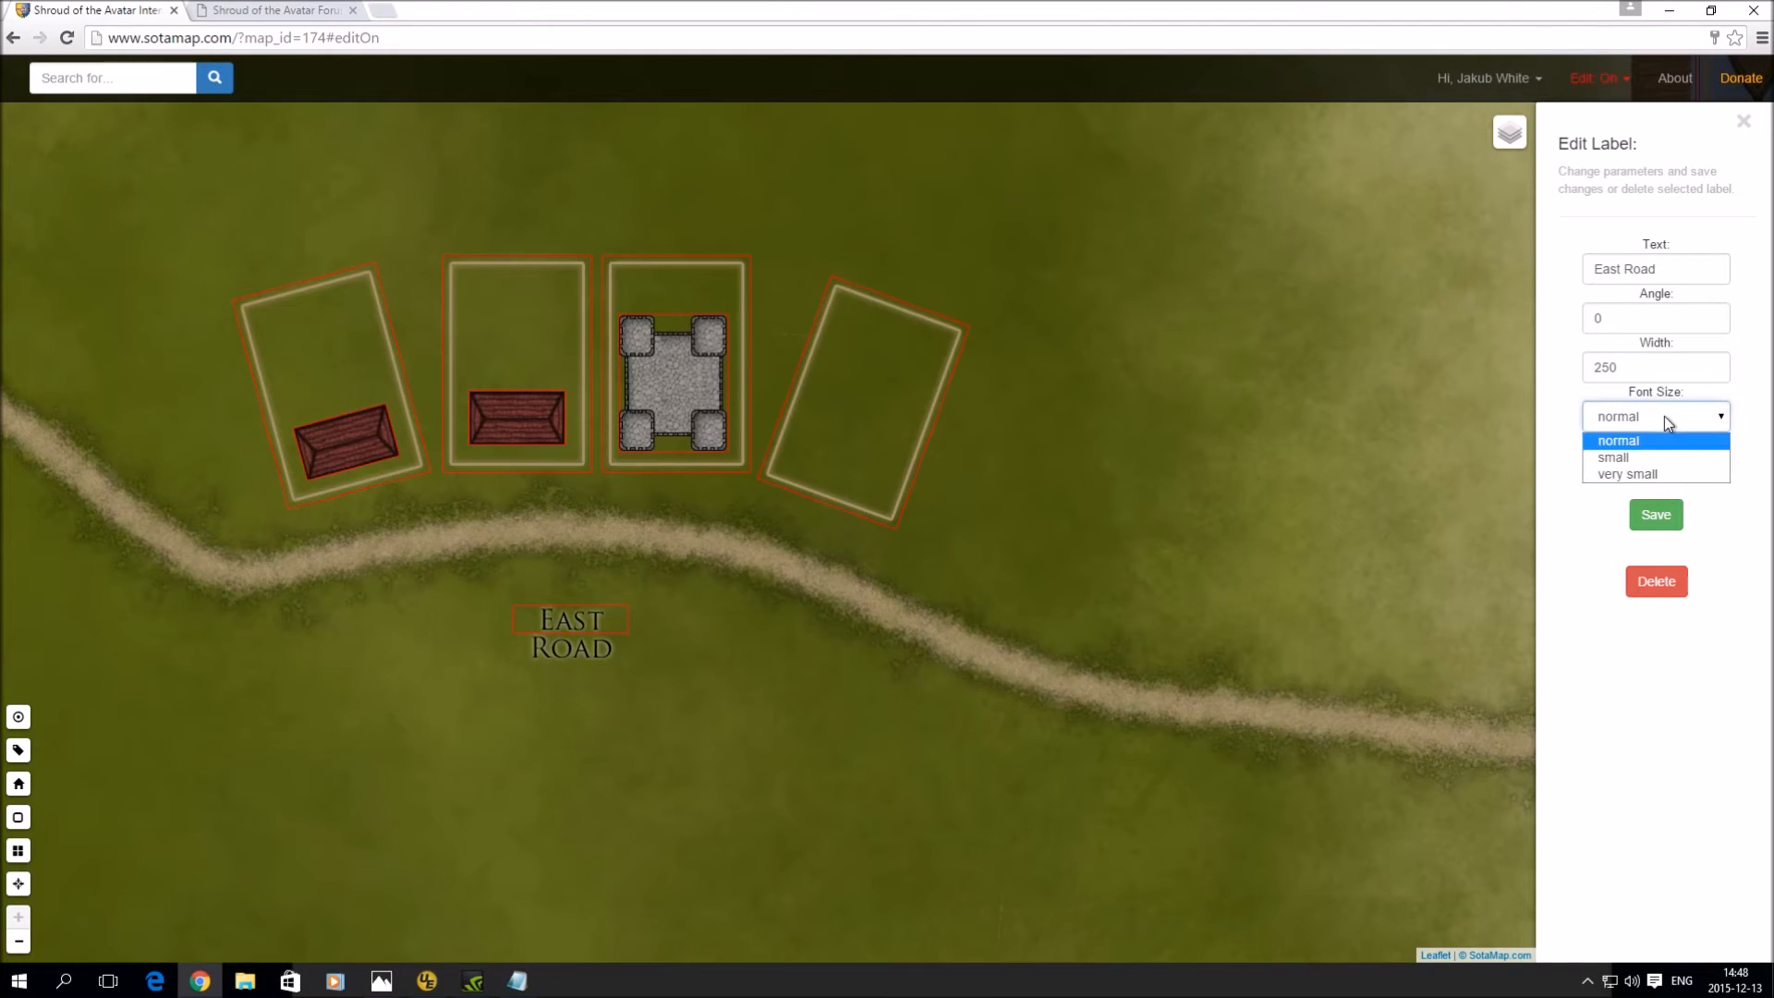
click(1661, 454)
click(1658, 514)
click(1659, 514)
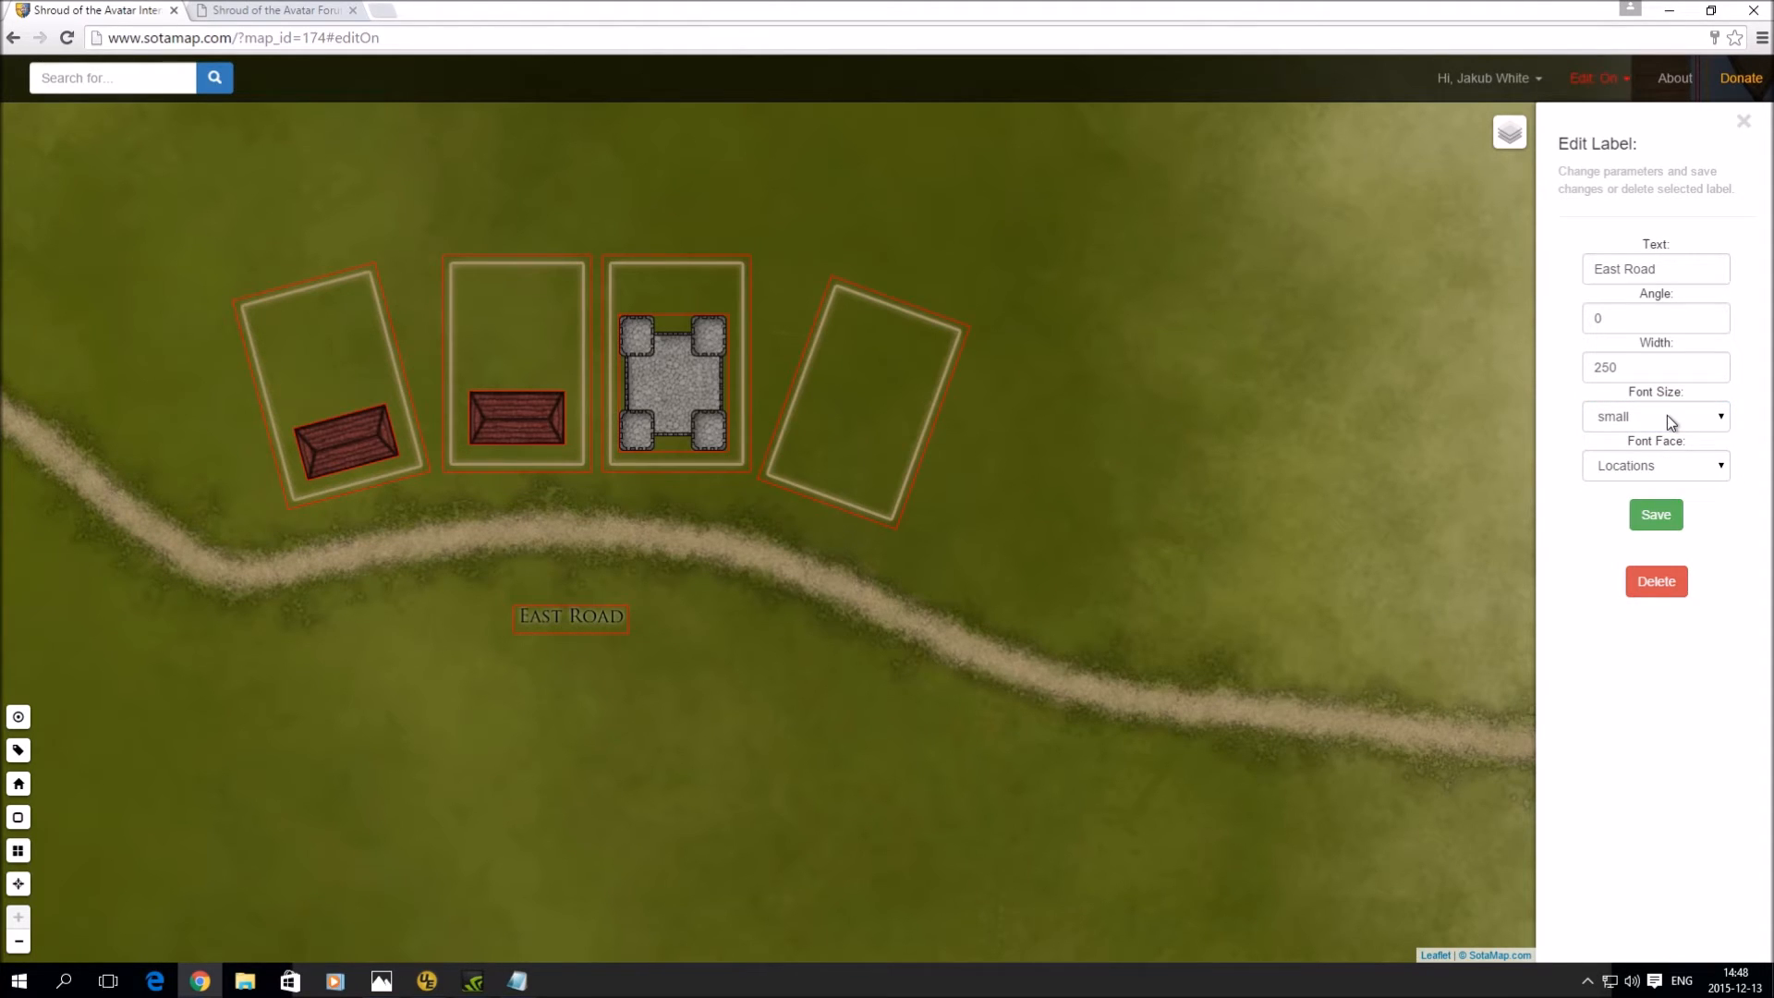
click(1667, 416)
click(1659, 438)
click(1670, 508)
click(1669, 513)
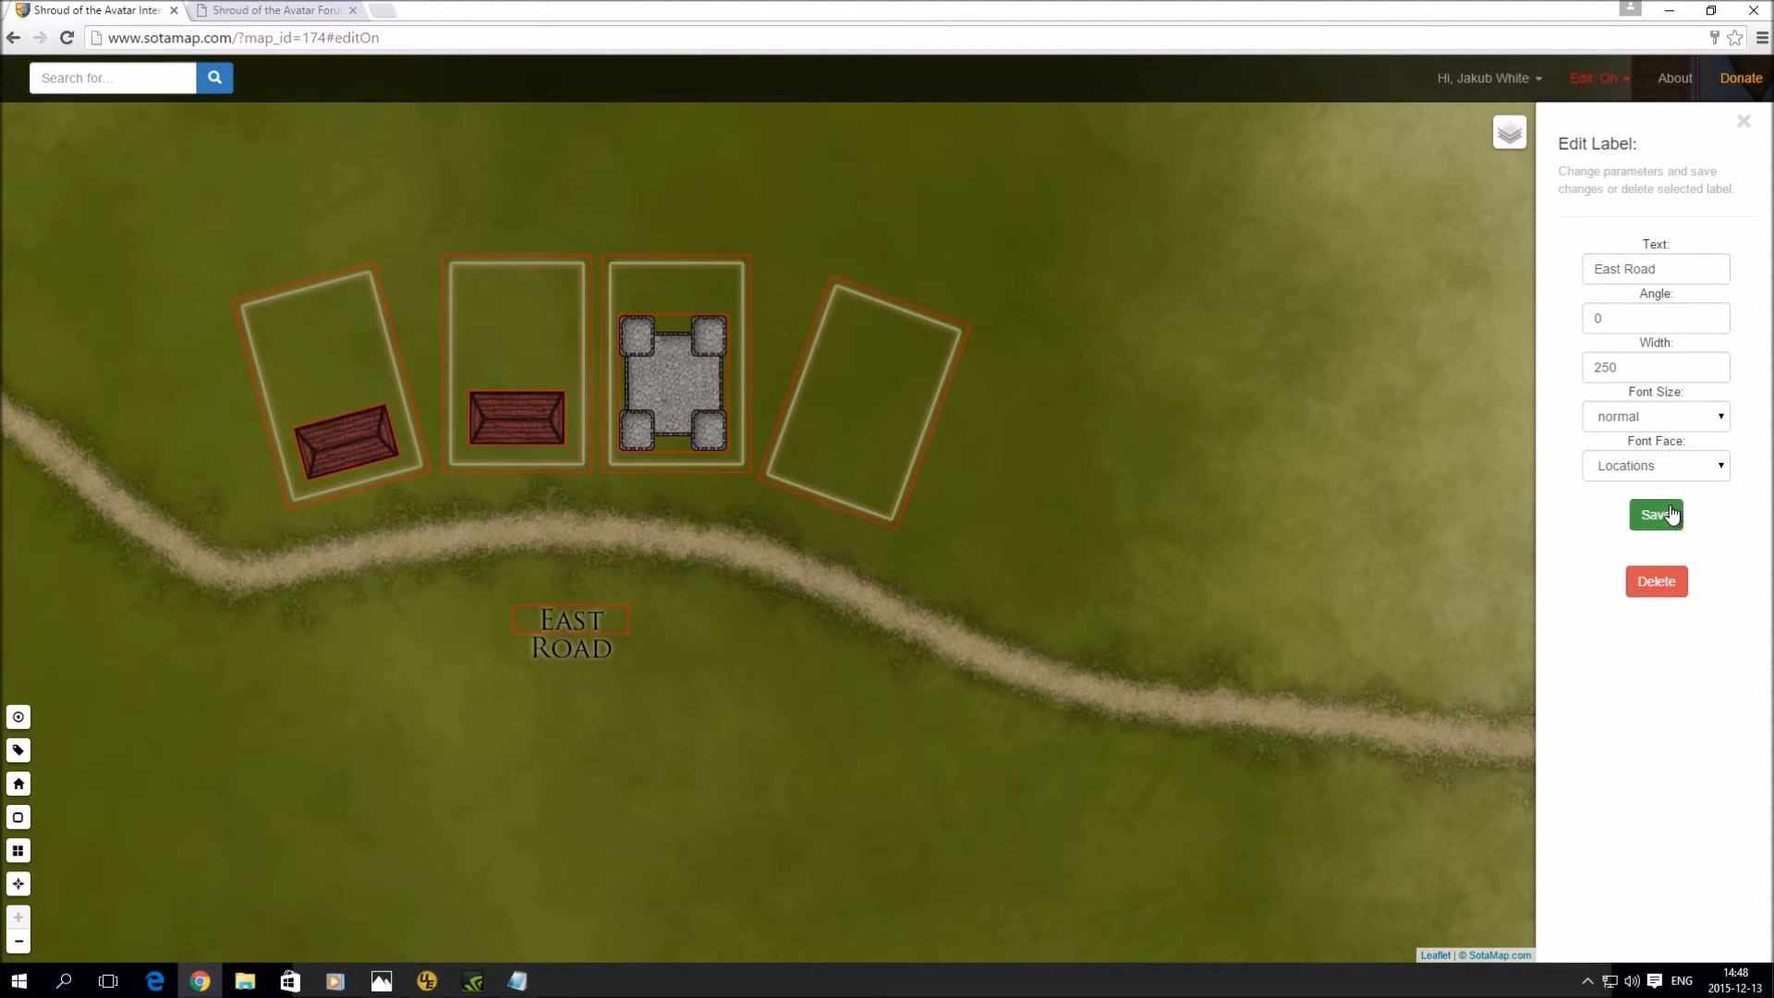
click(1650, 364)
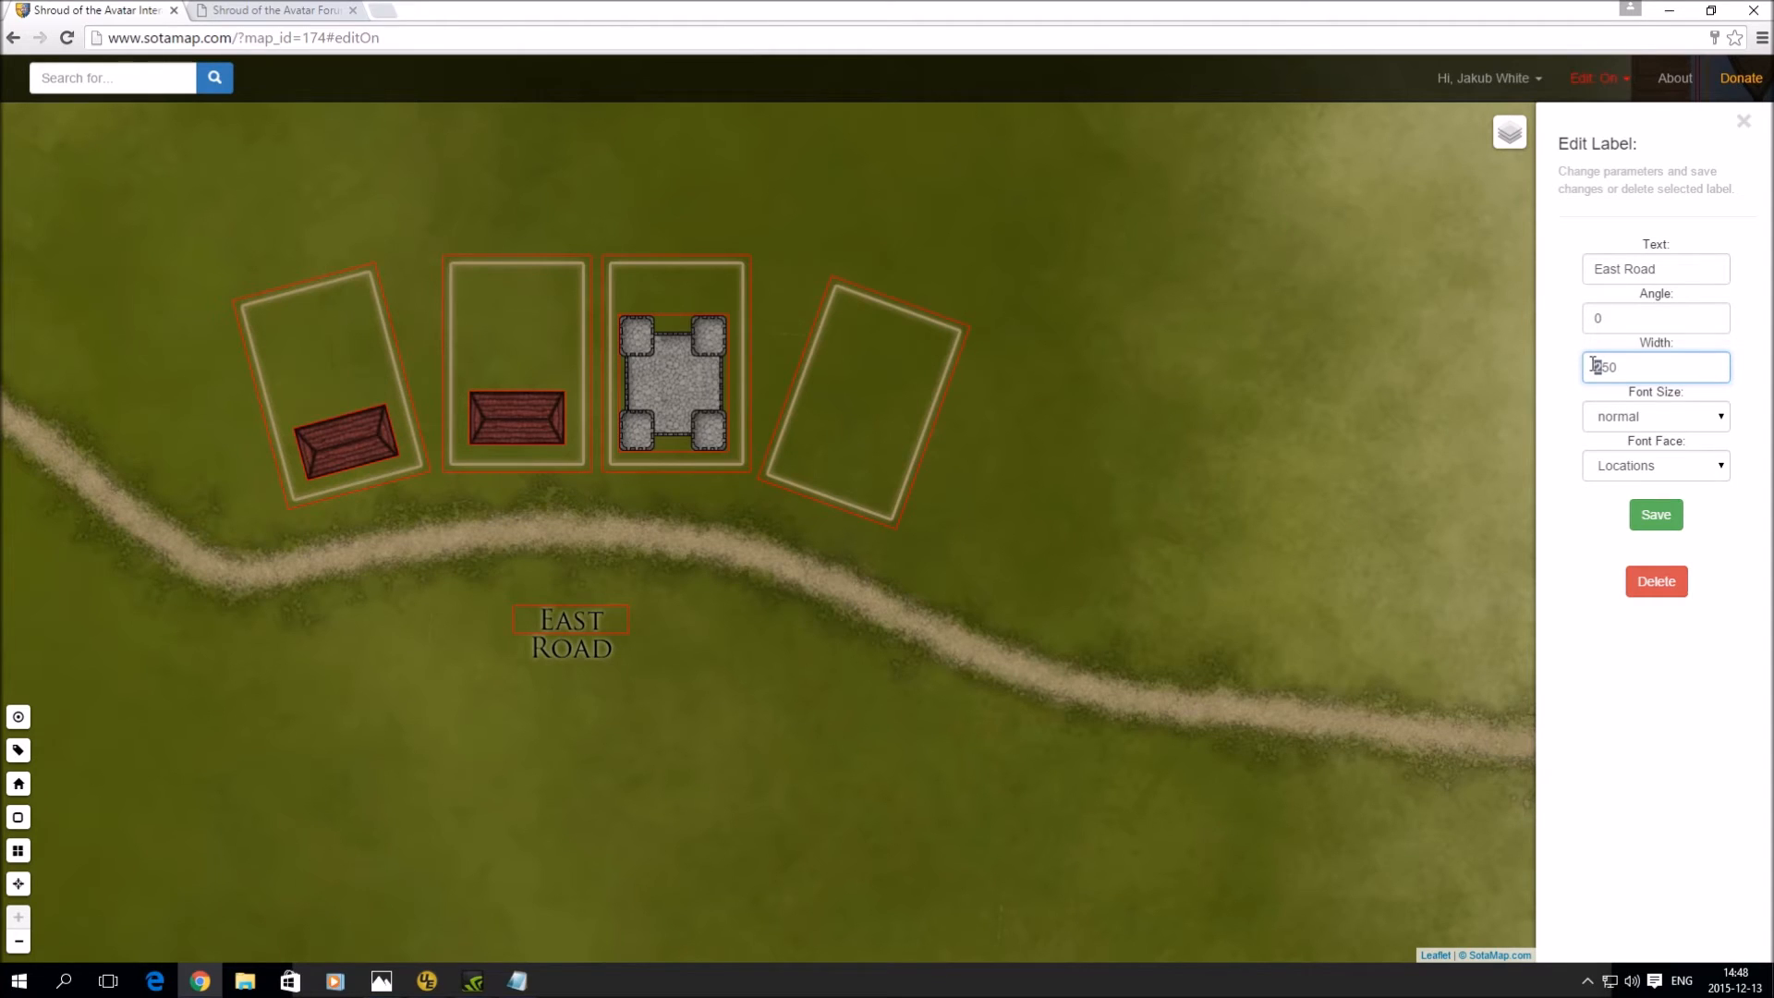
- Widen the East Road label to 450 and tilt it to 25 degrees
text(4)
click(1663, 516)
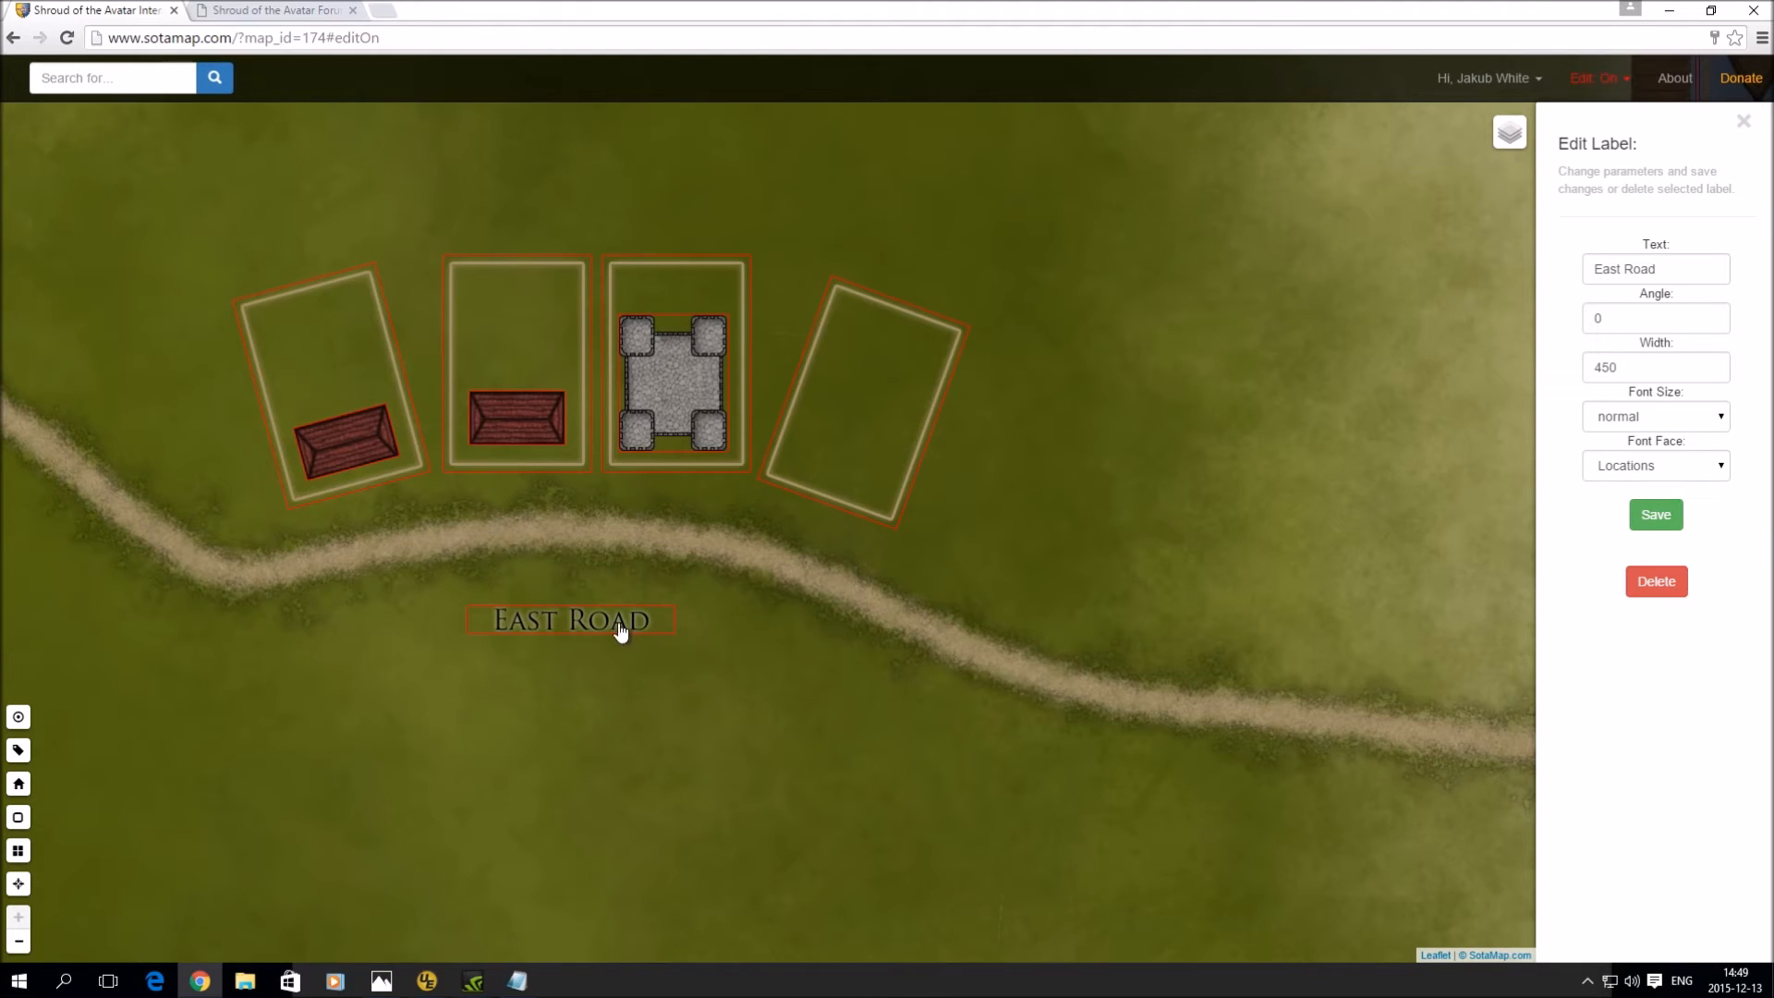
drag(1643, 318, 1570, 323)
text(25)
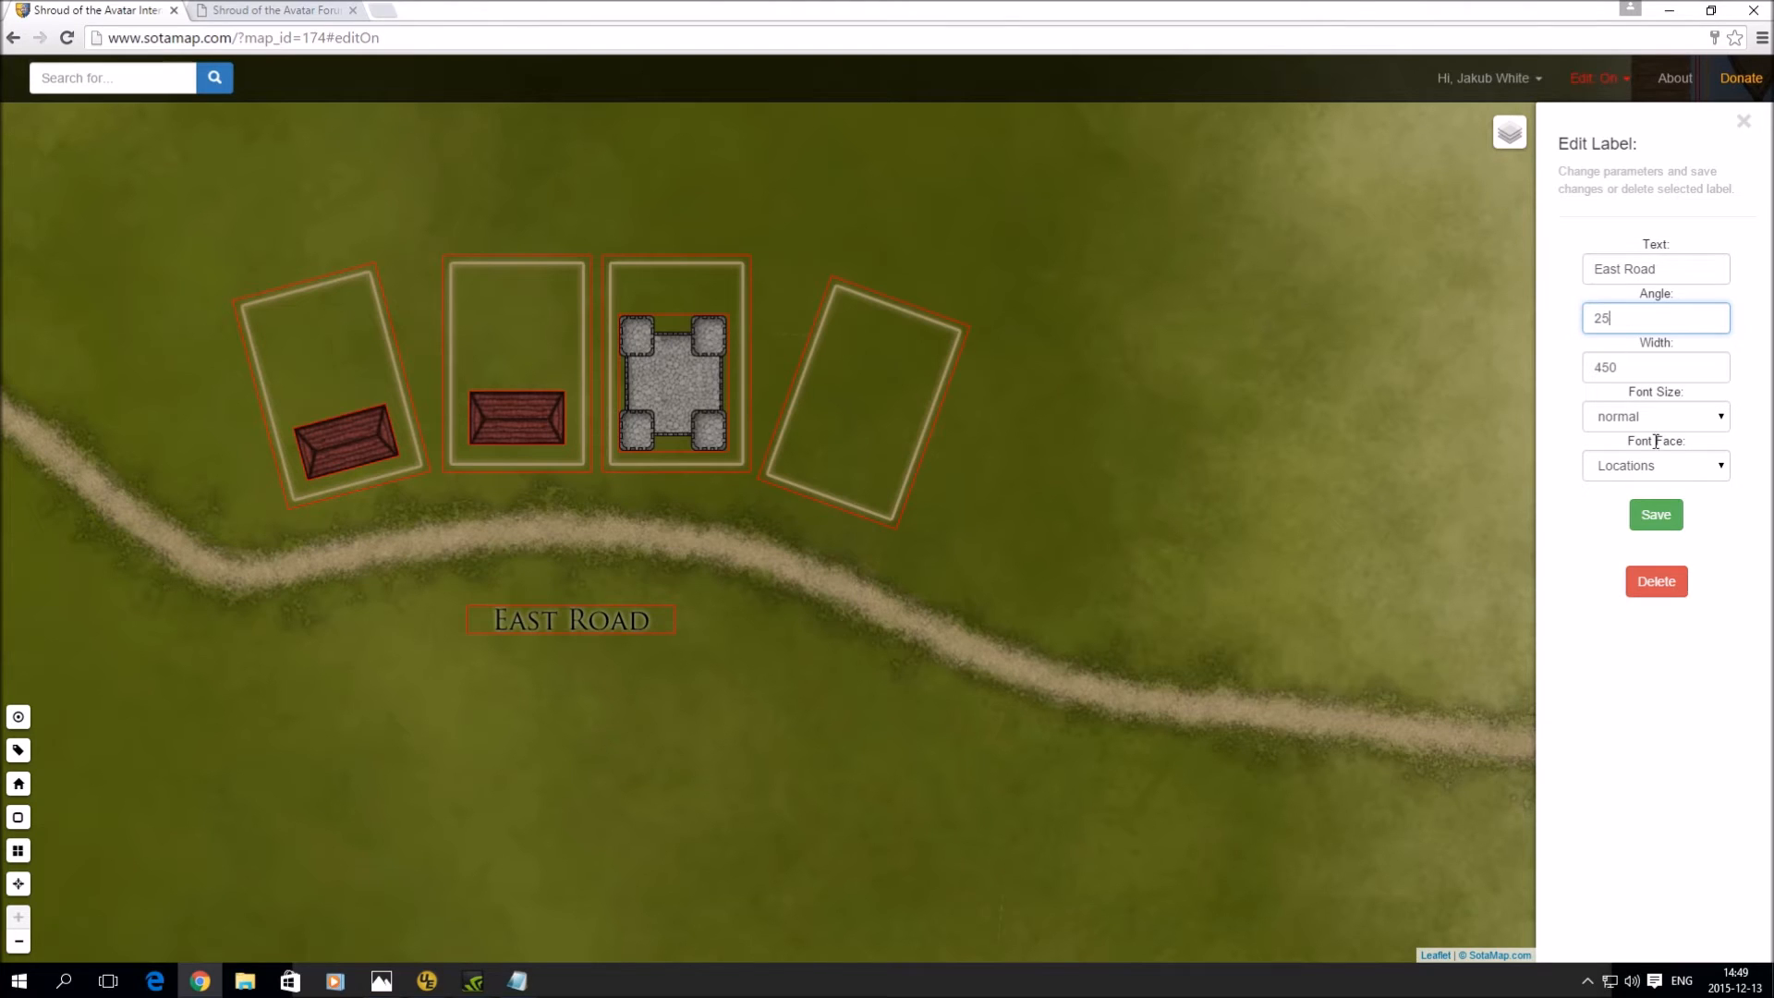
click(1664, 515)
- Drag the East Road label onto the road and set its font size to small
drag(570, 625, 856, 601)
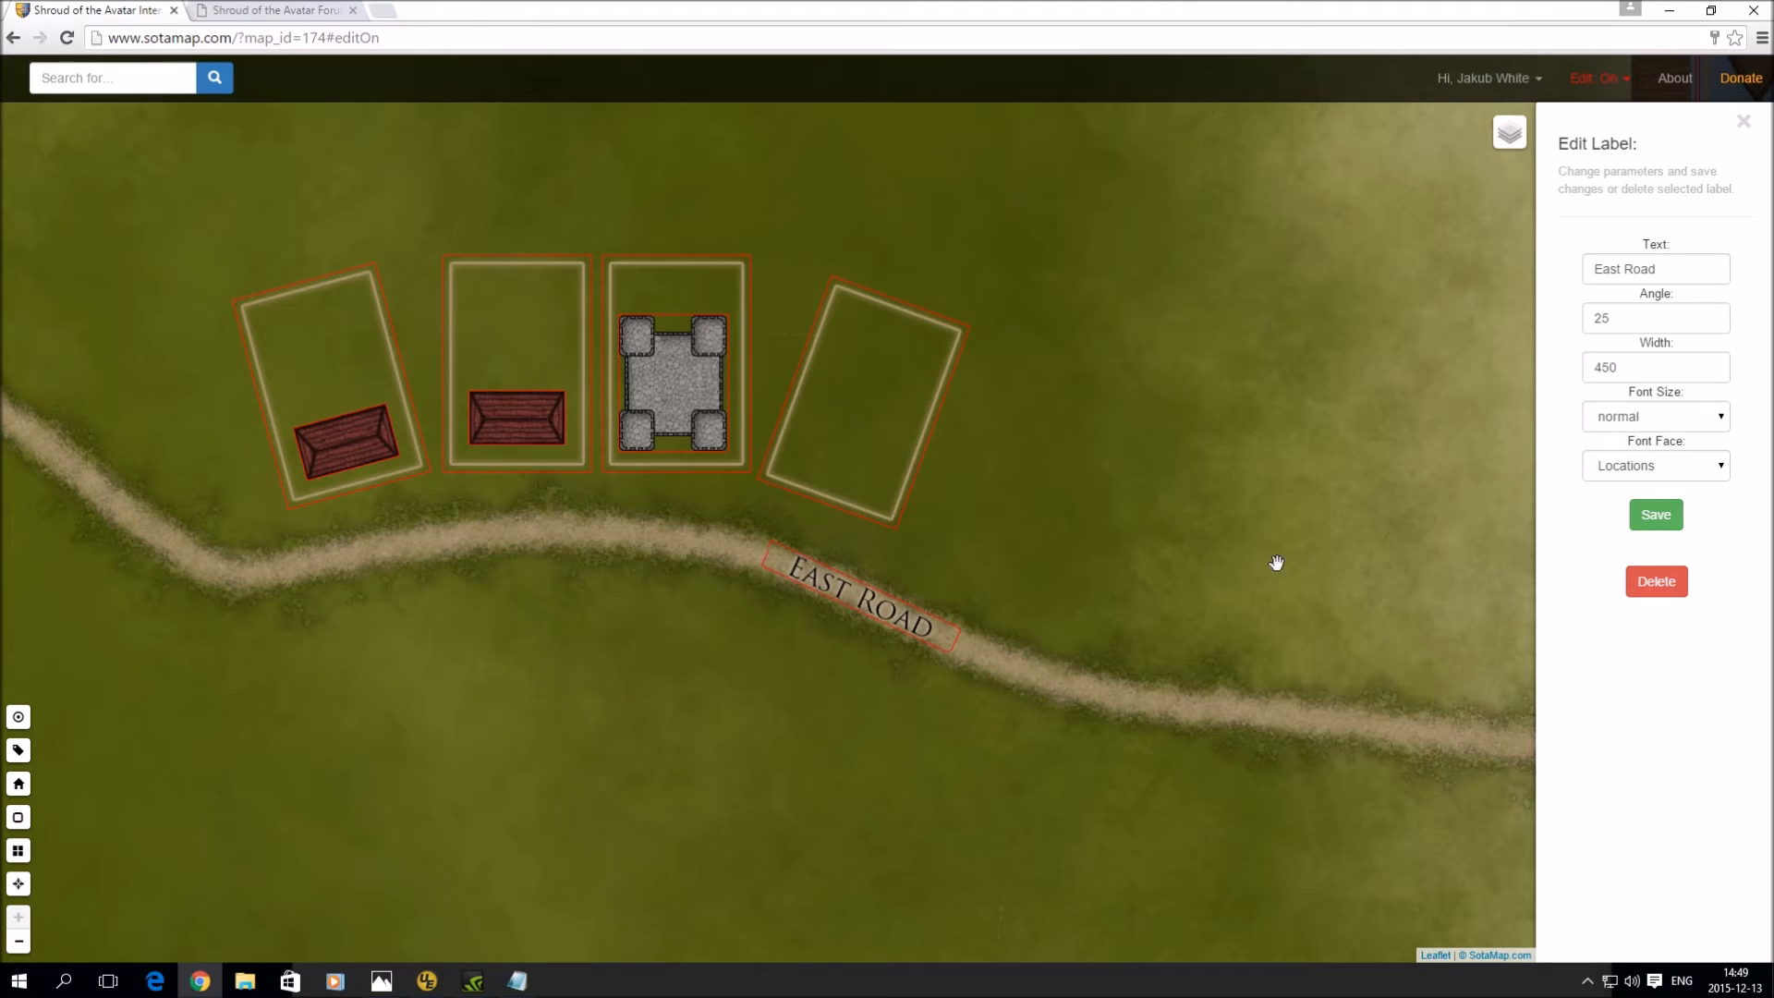
click(1663, 415)
click(1648, 458)
click(1656, 515)
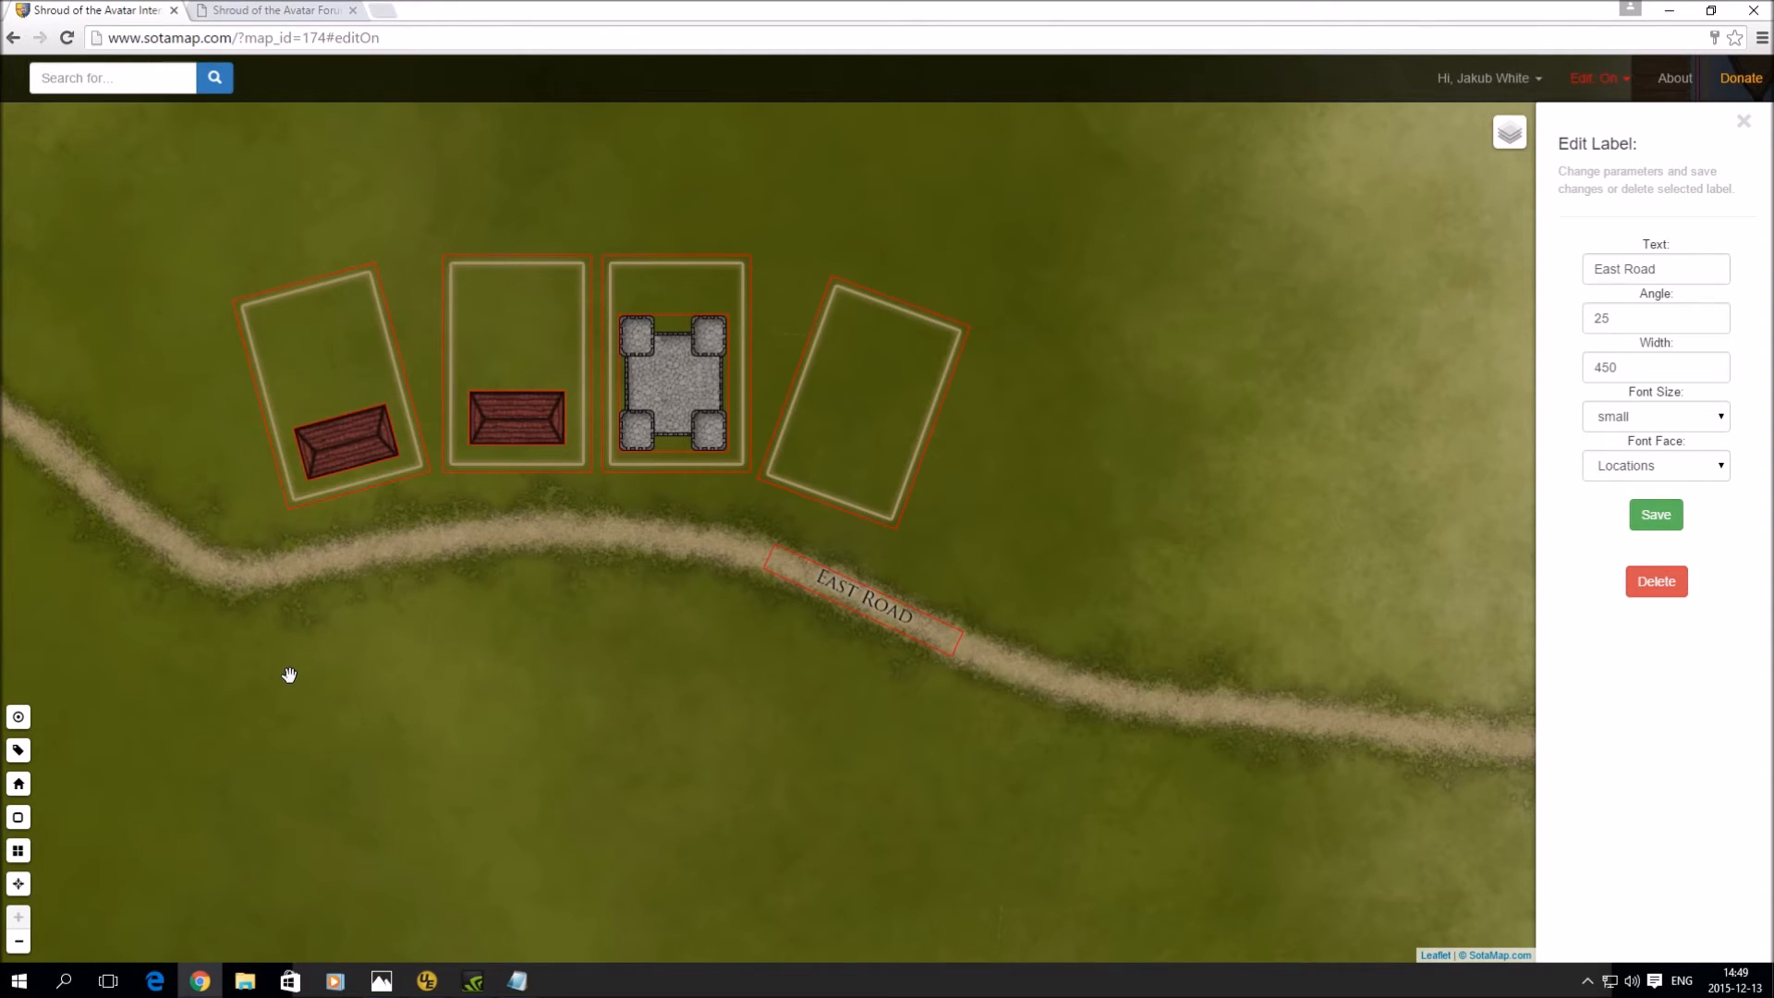
- Place a person POI below the stone keep with the vendor's name, category NPC, subcategory Vendor
click(19, 718)
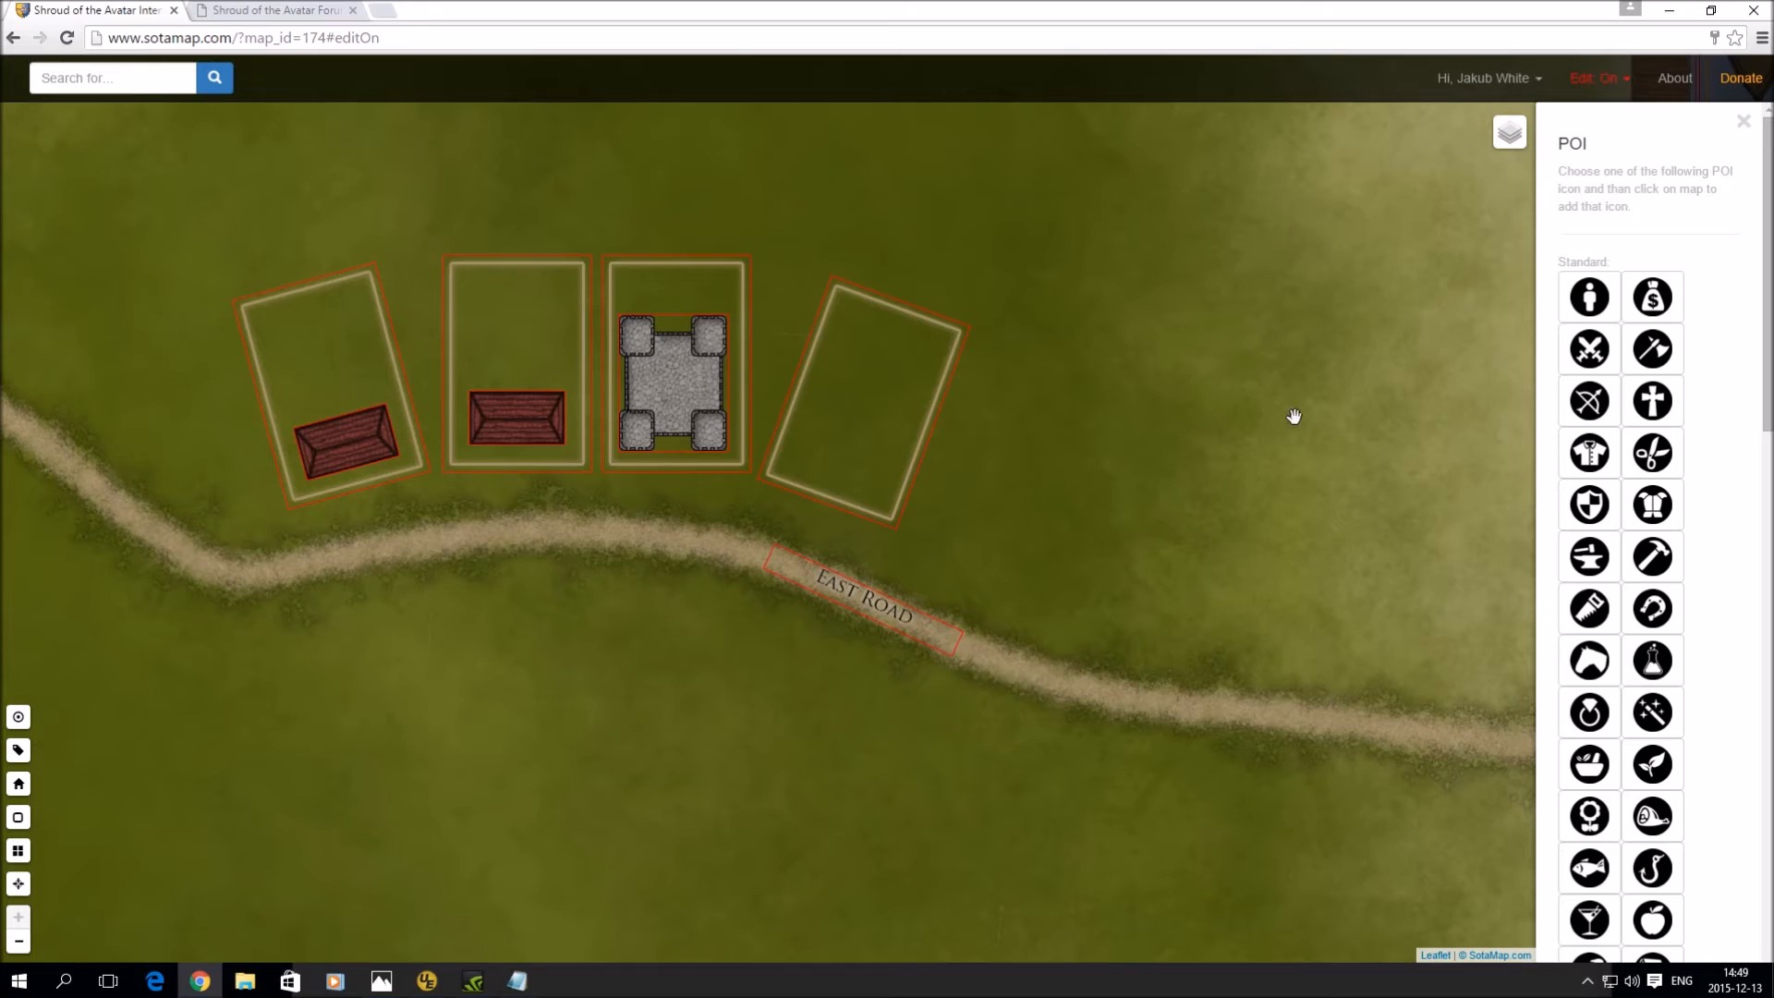
click(1597, 298)
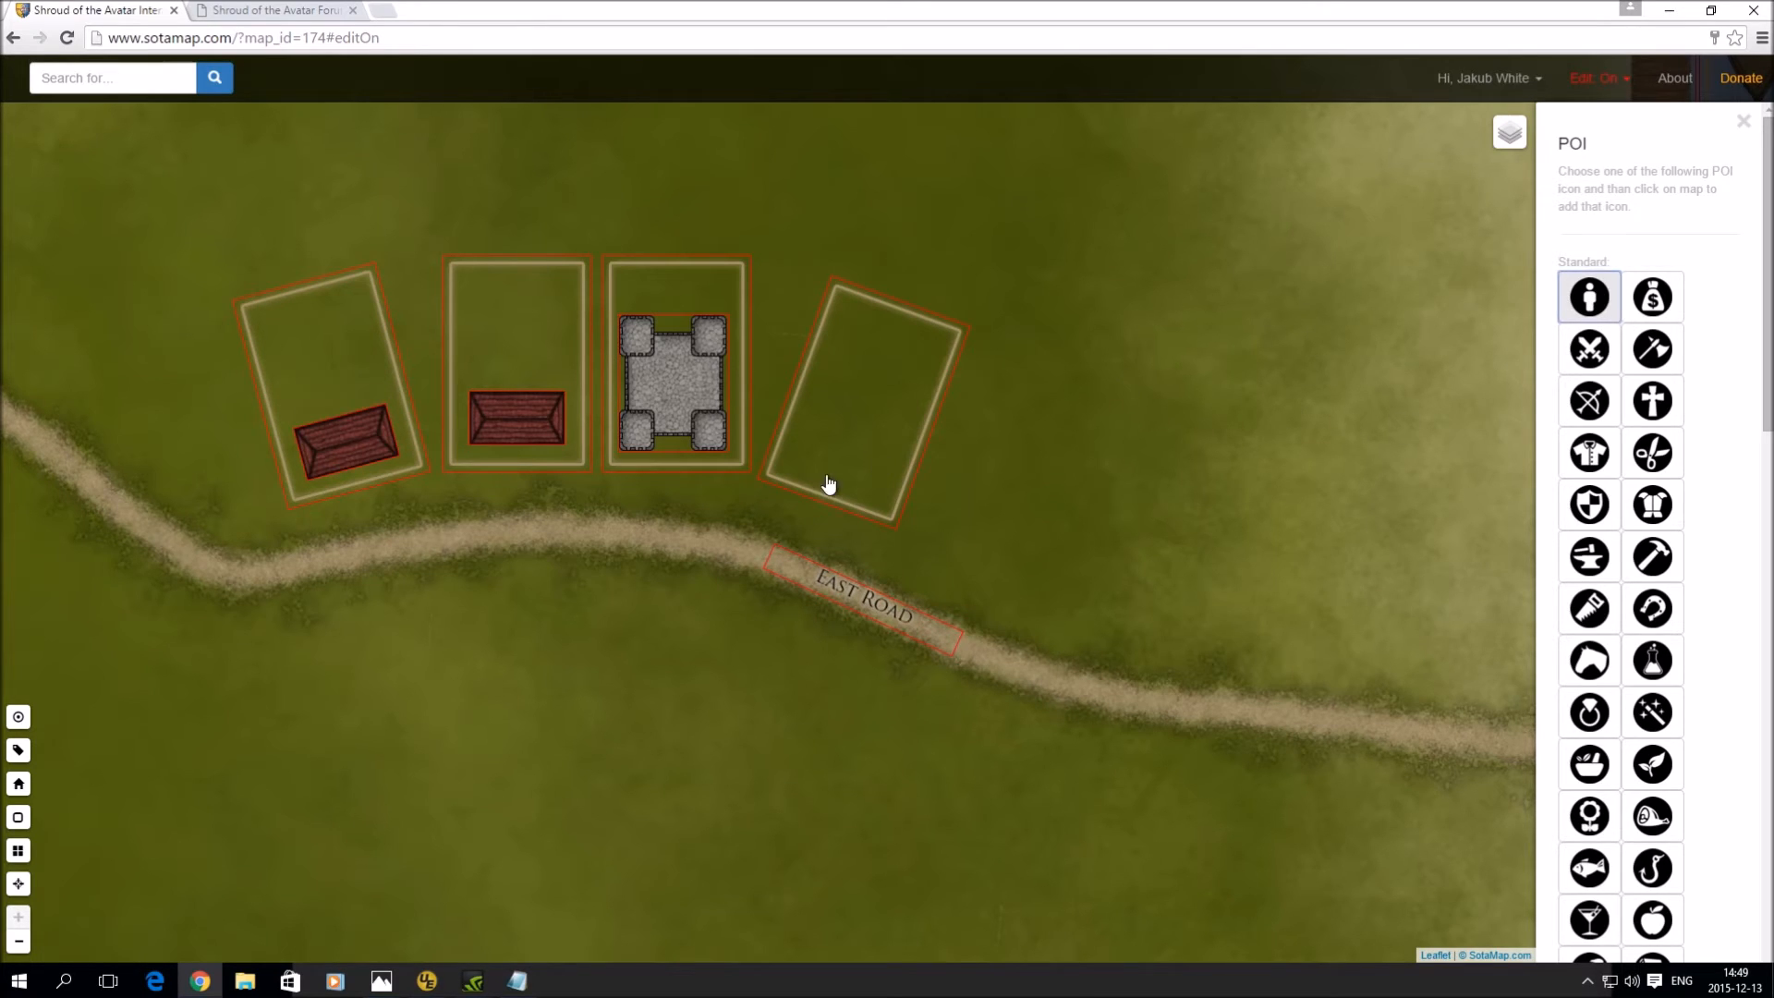
click(684, 485)
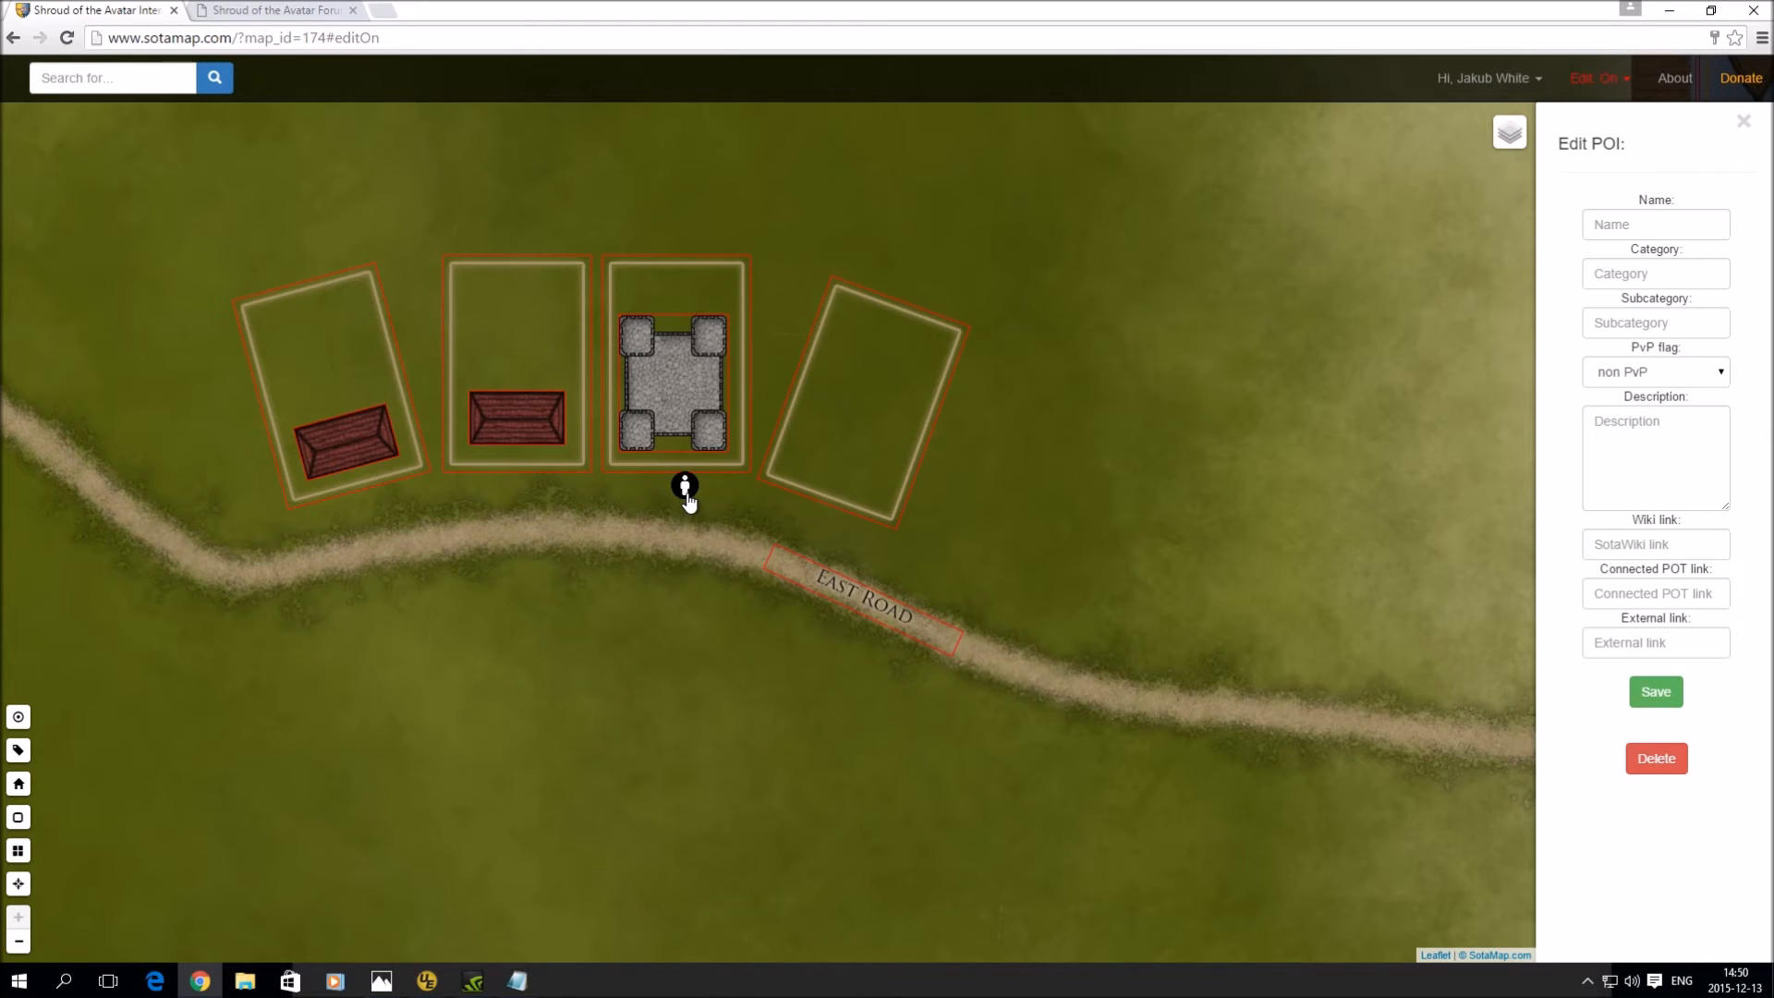
click(1617, 218)
text(Jakub)
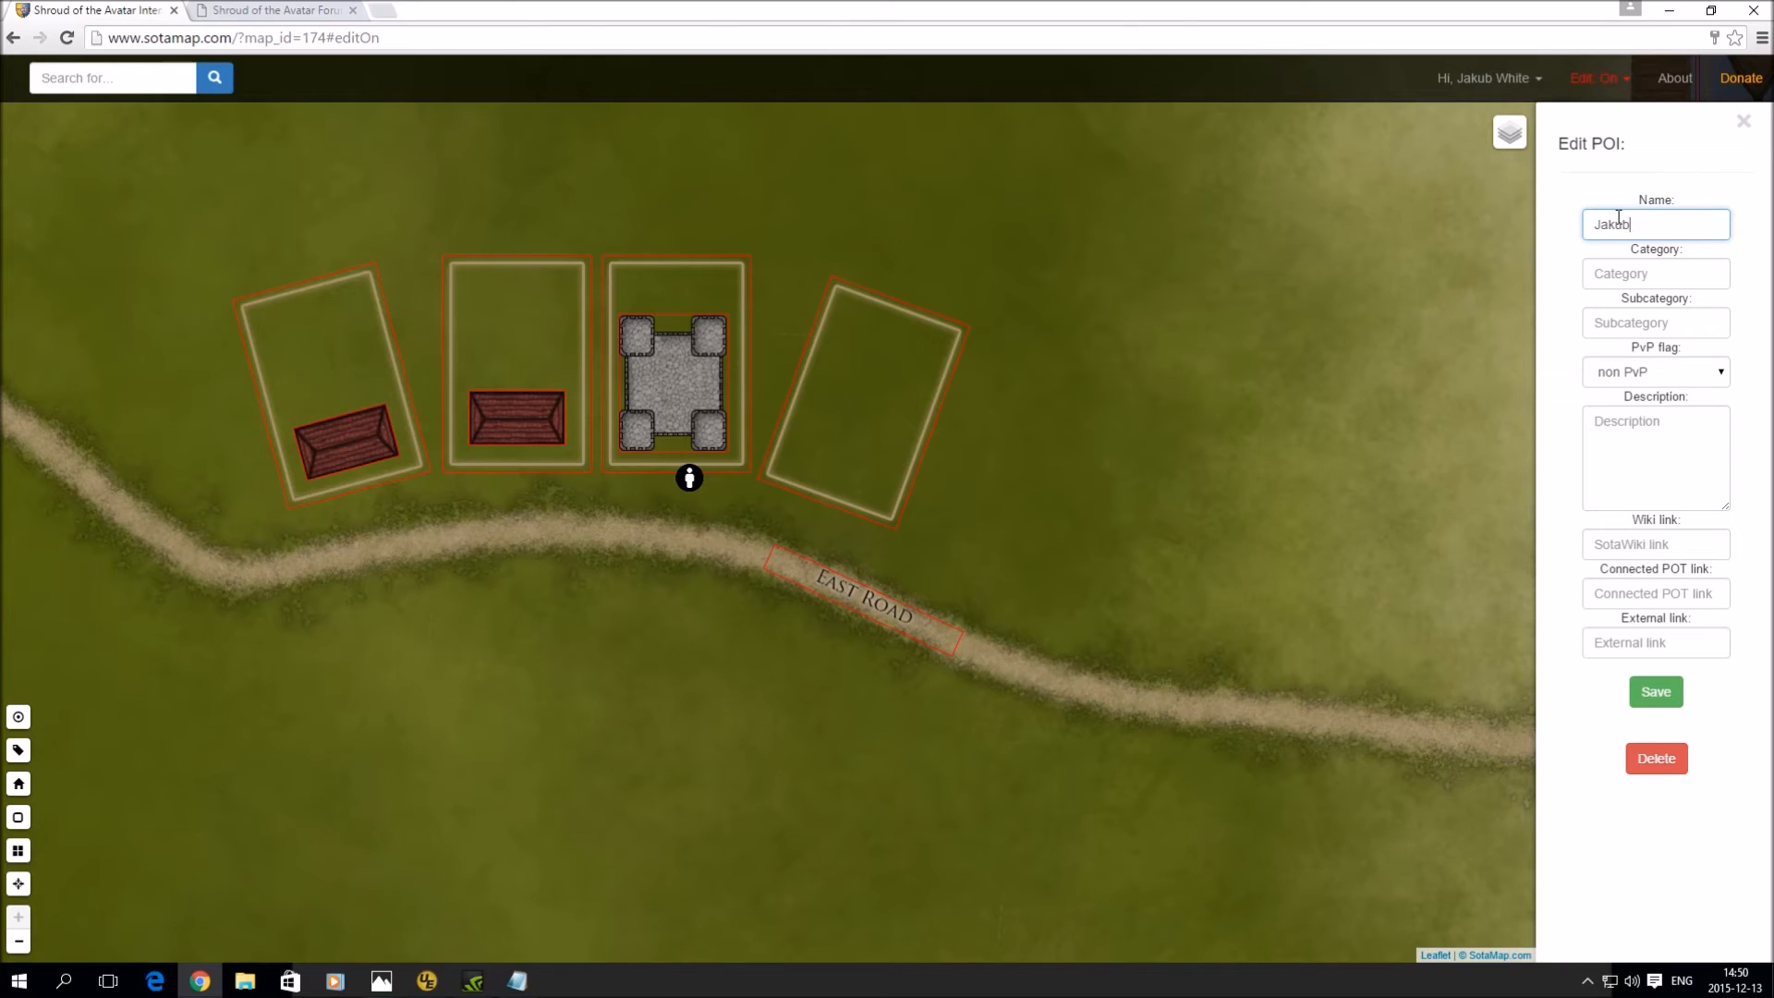
text('s Vendor)
click(1619, 266)
text(NPC)
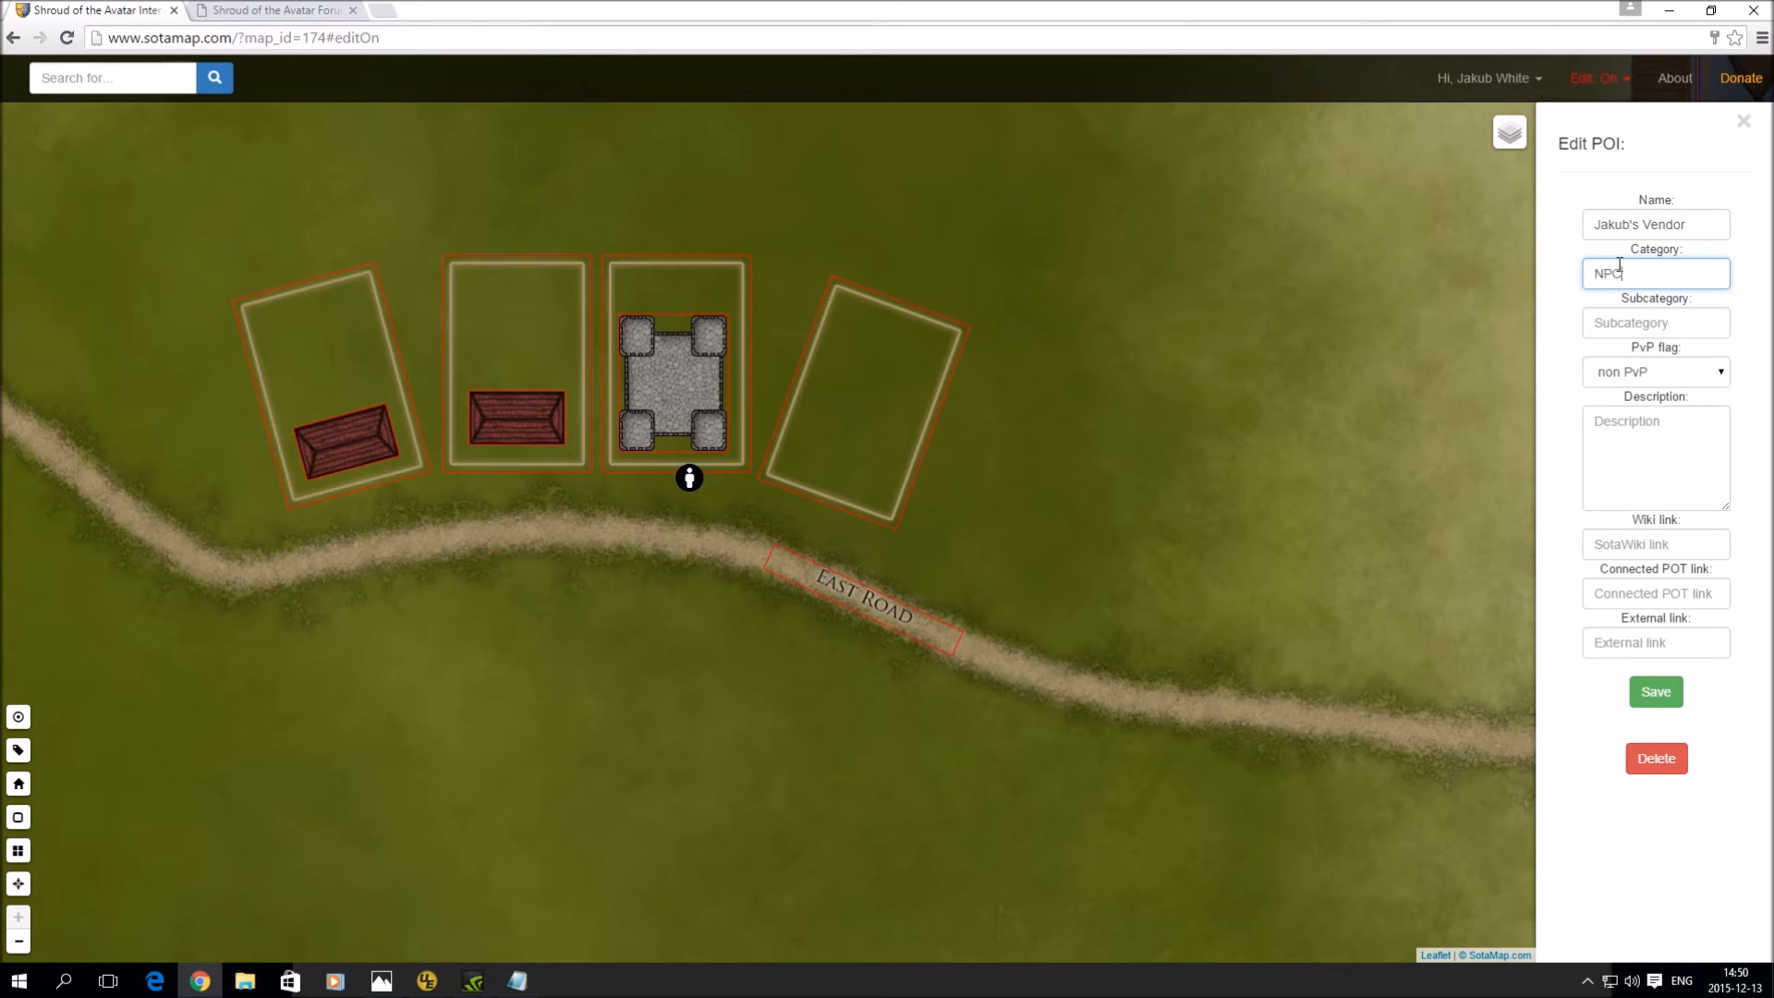
click(1633, 323)
text(Vendor)
click(1666, 700)
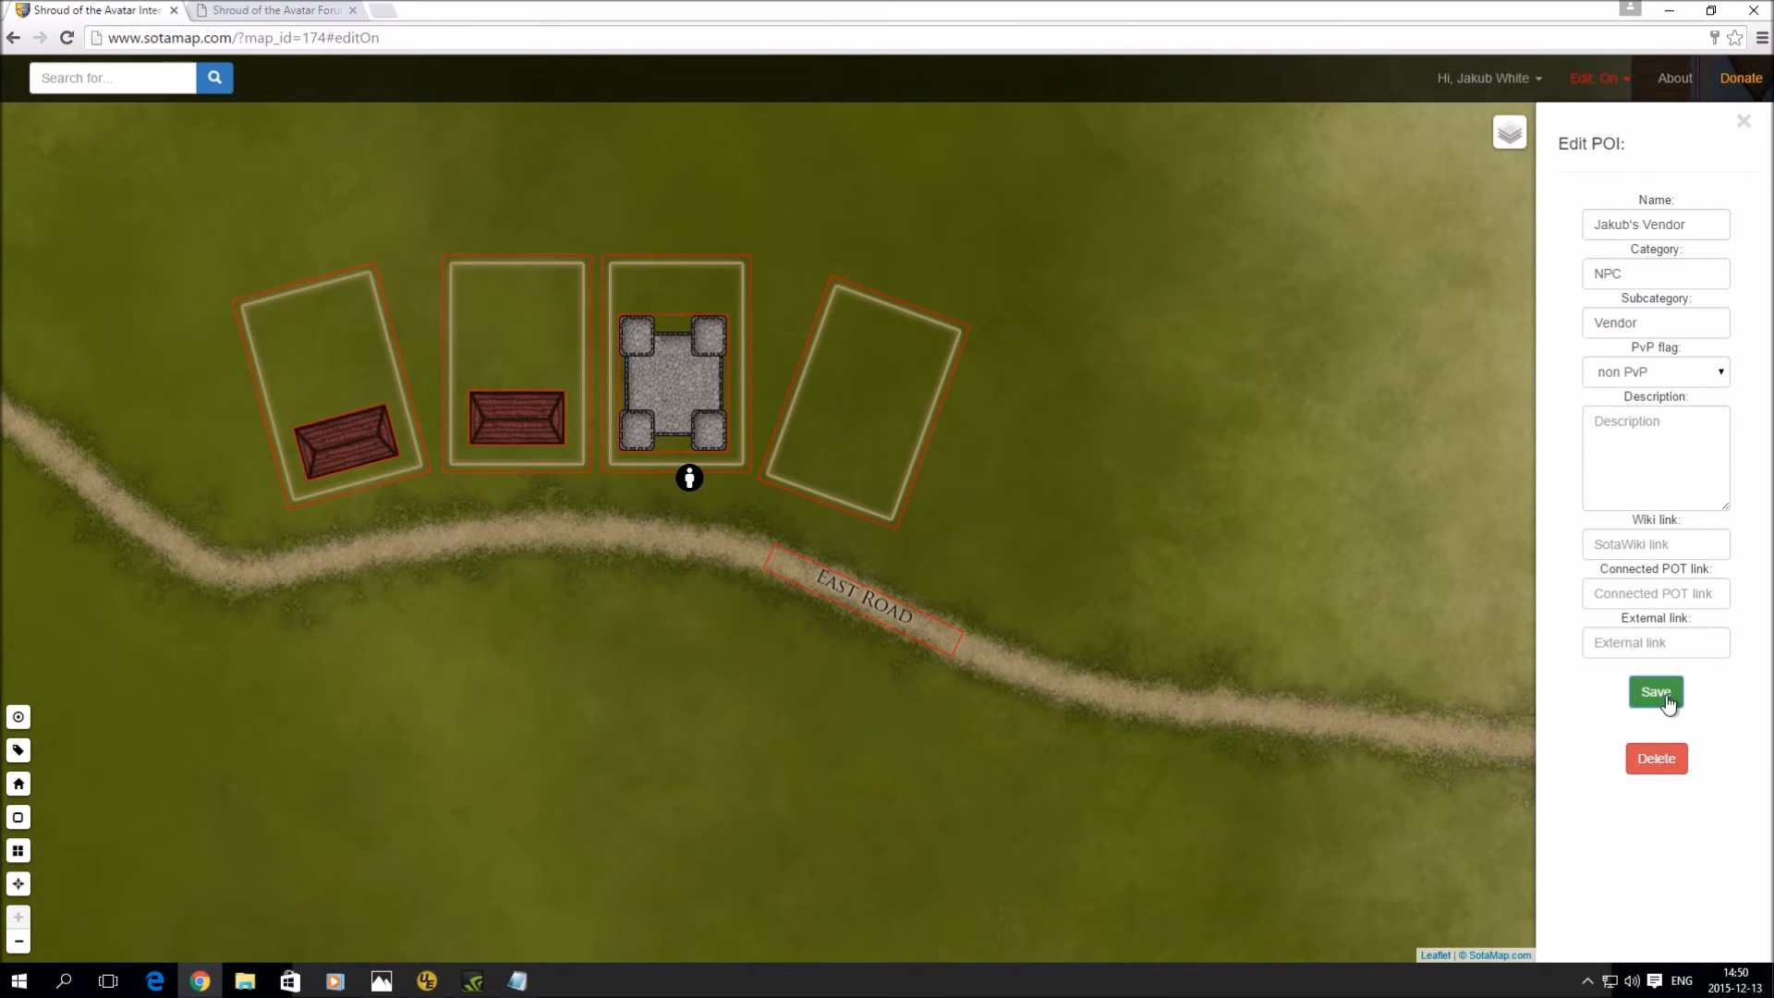
- Give the vendor POI the description 'Some description' and save it
click(692, 488)
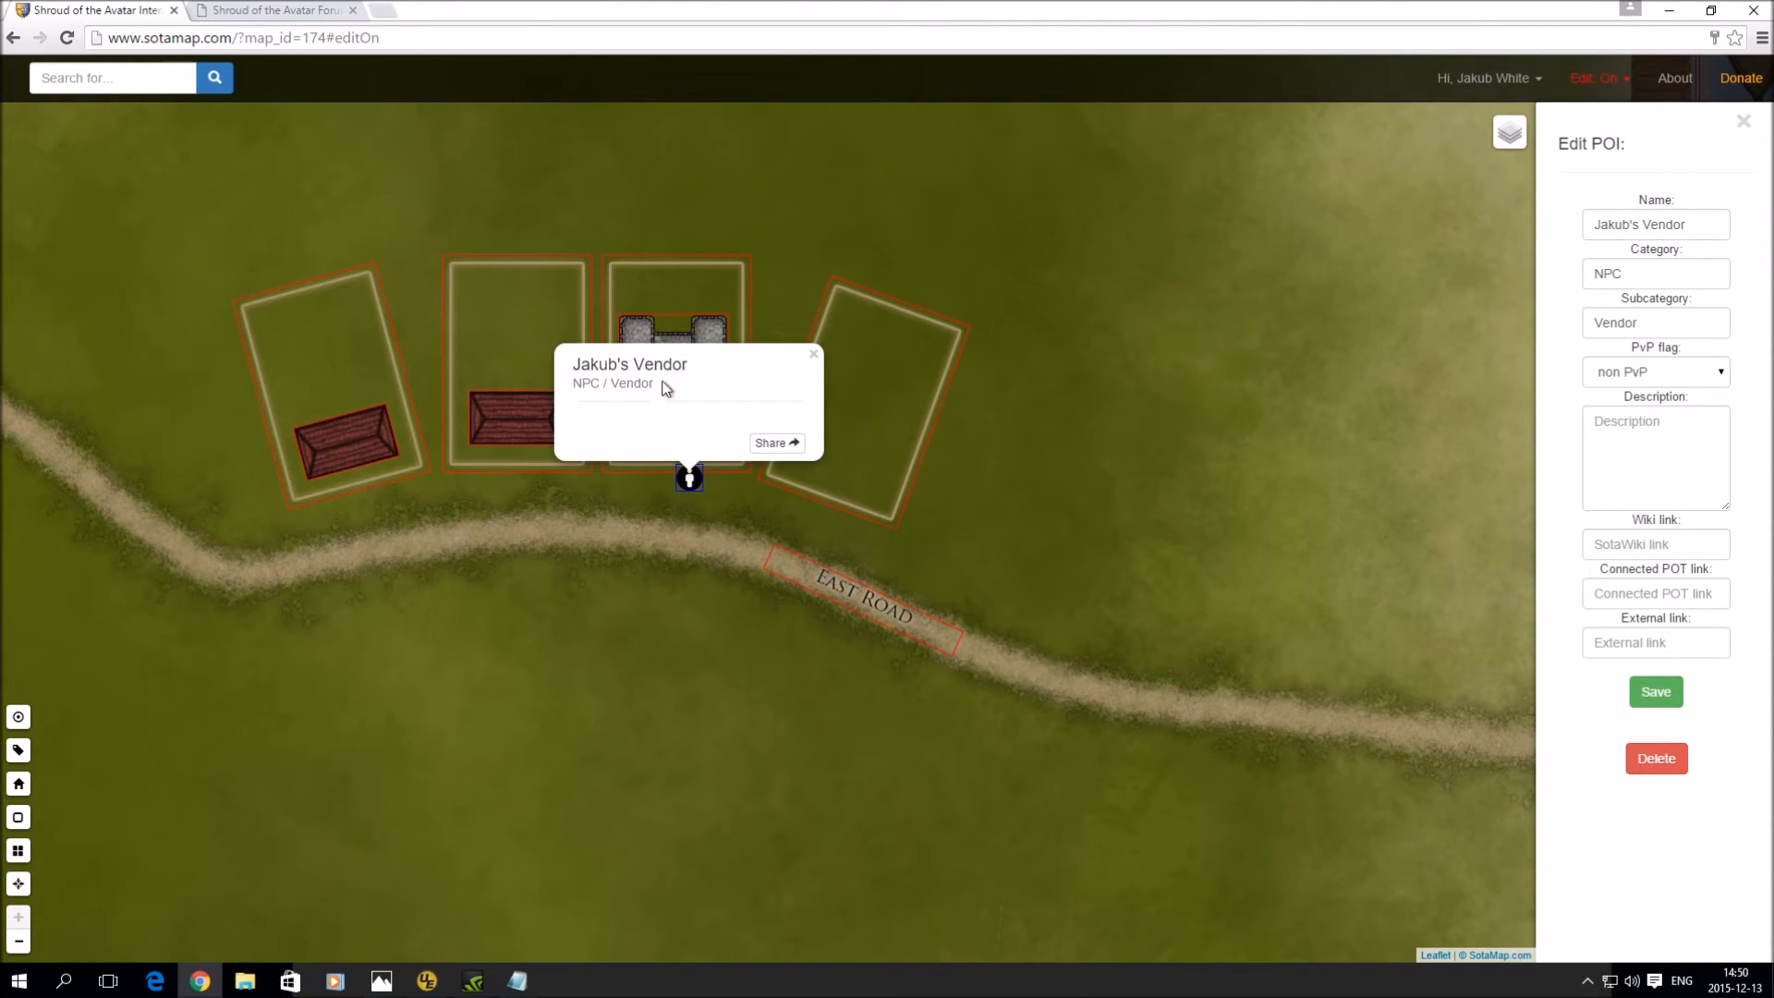
click(1662, 439)
text(Some description)
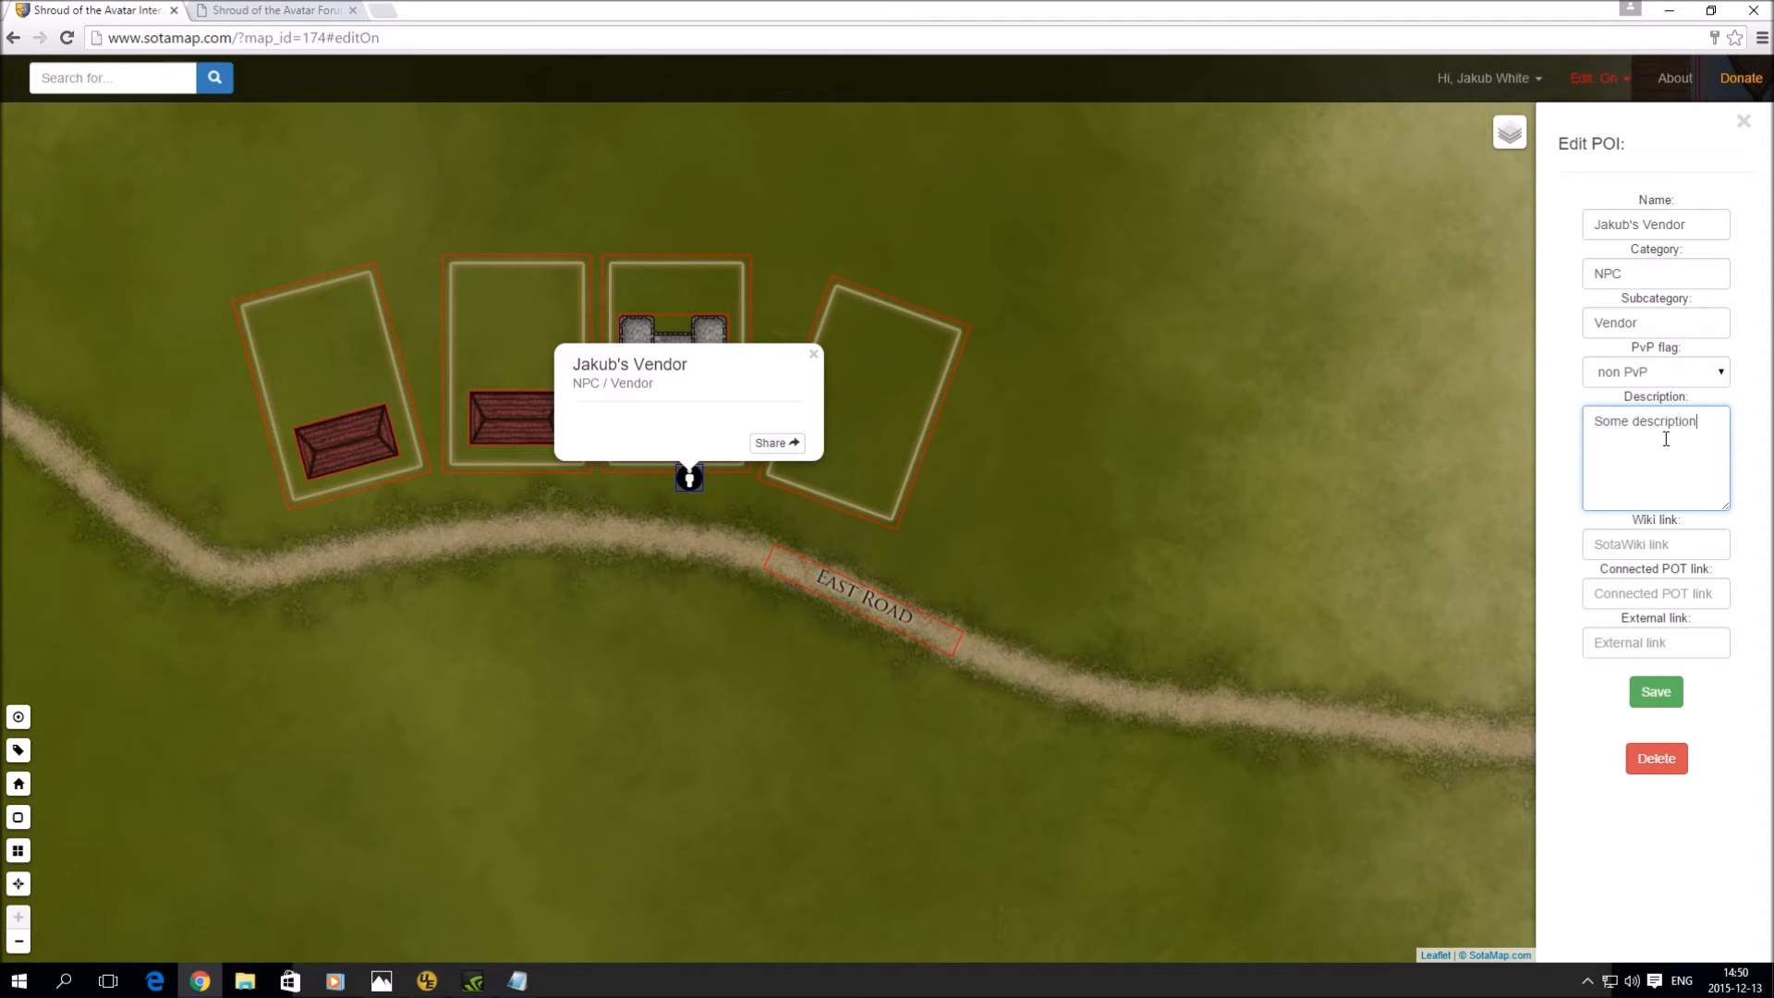
click(1665, 696)
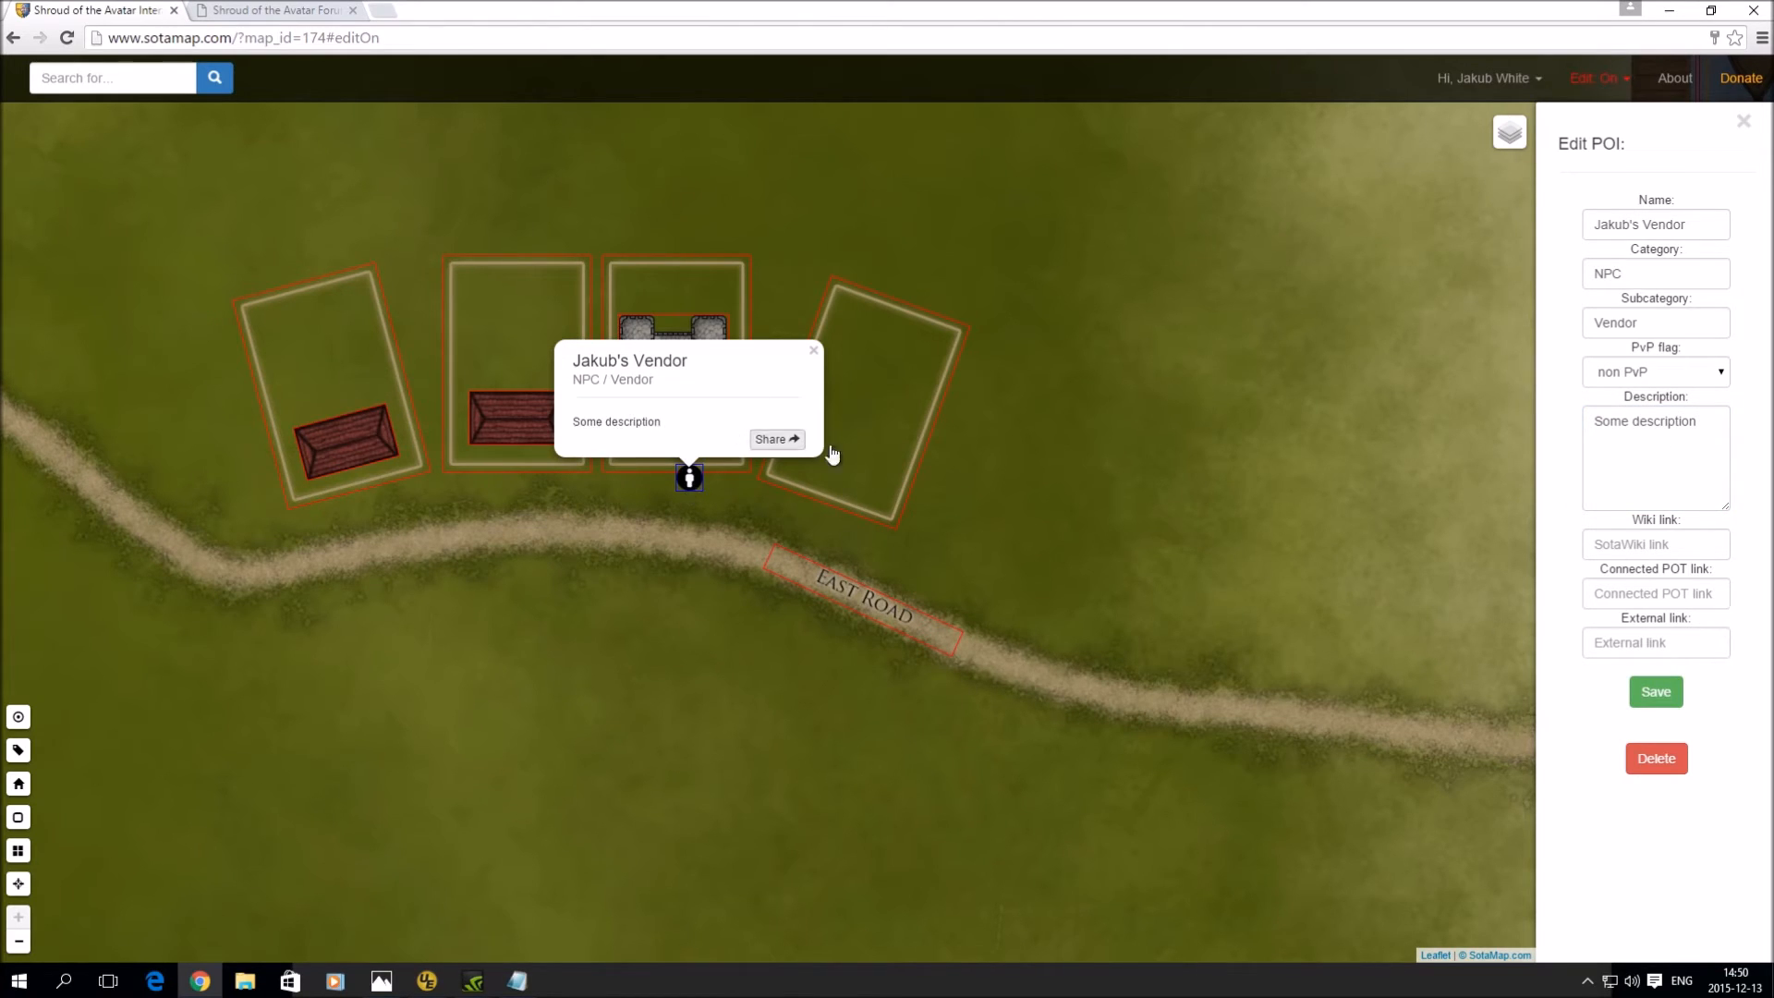
click(813, 350)
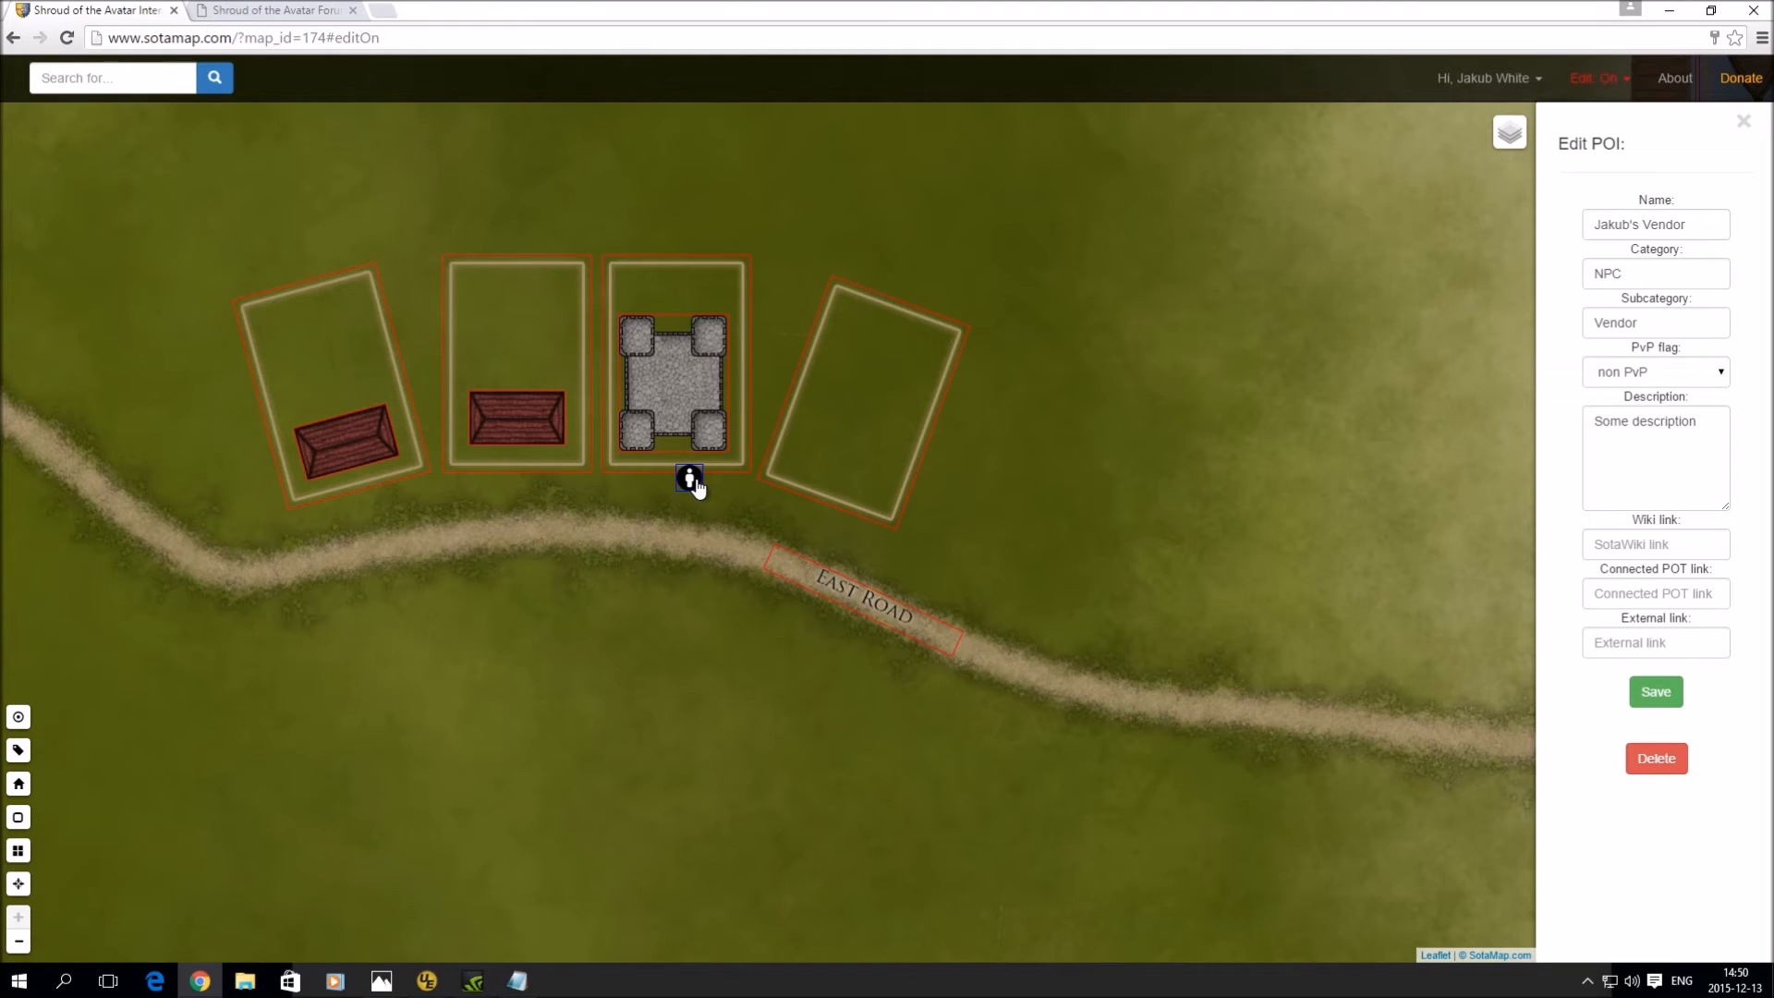
click(86, 80)
- Search 'Jak' and jump to the vendor POI from the suggestions
text(Jak)
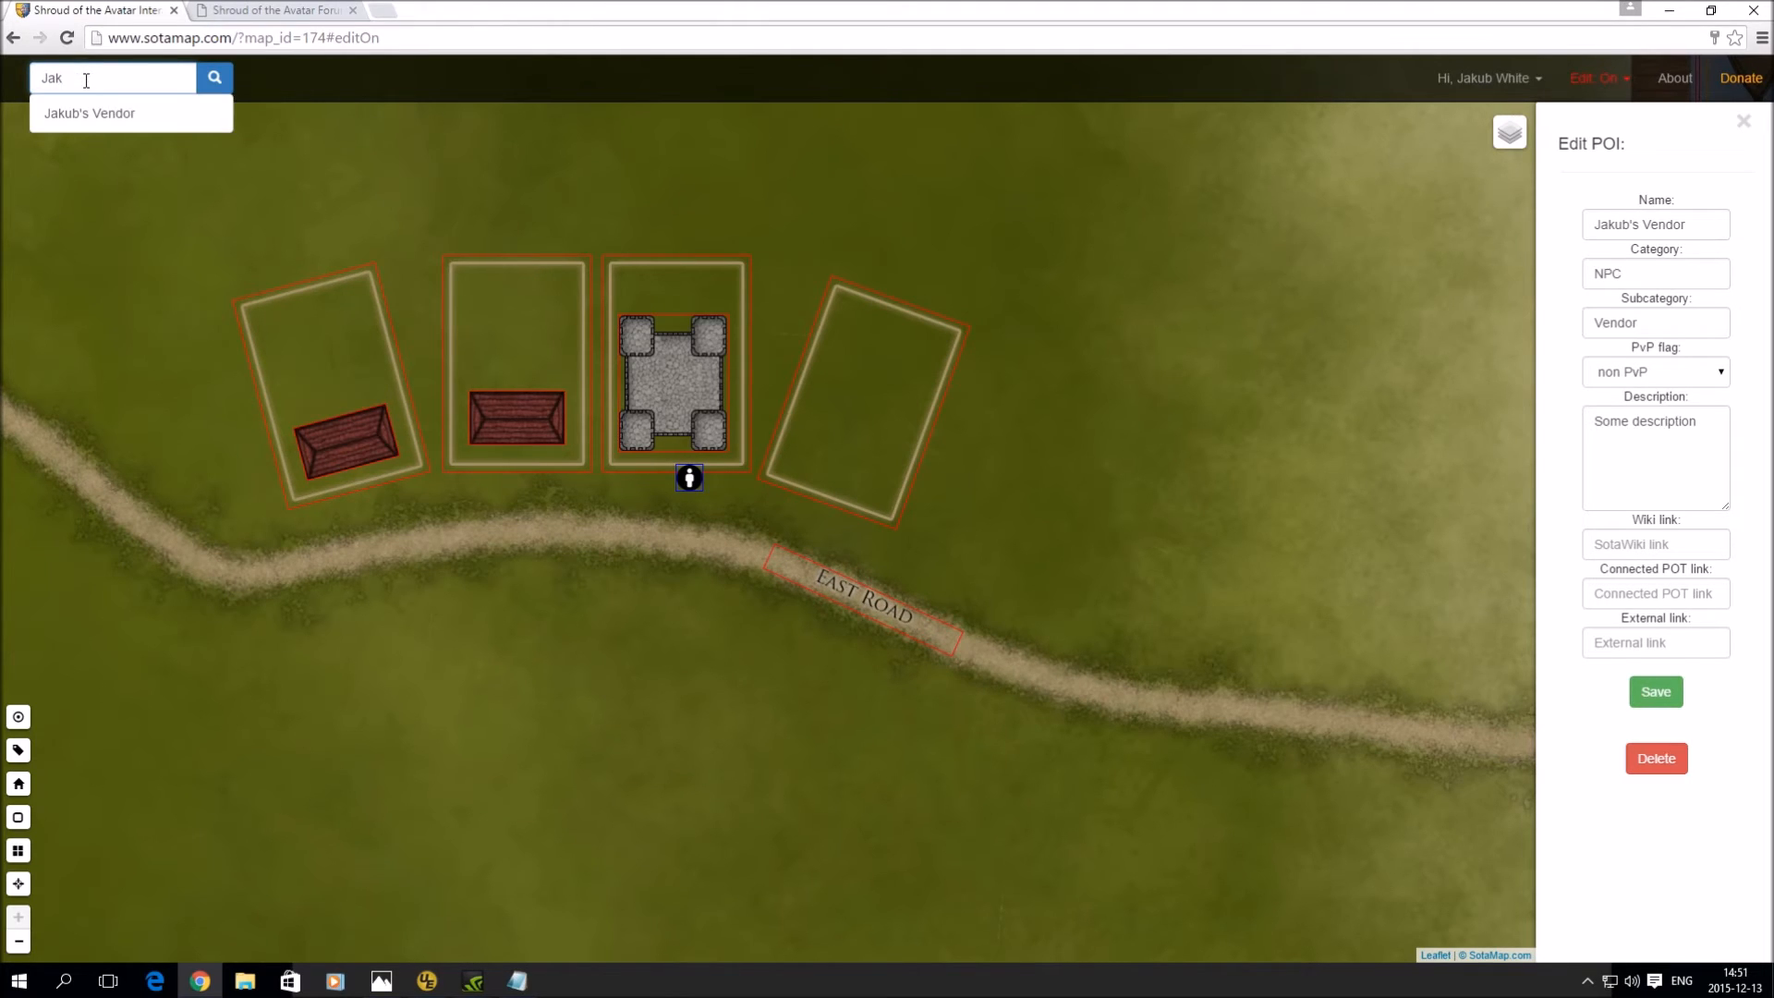
click(87, 117)
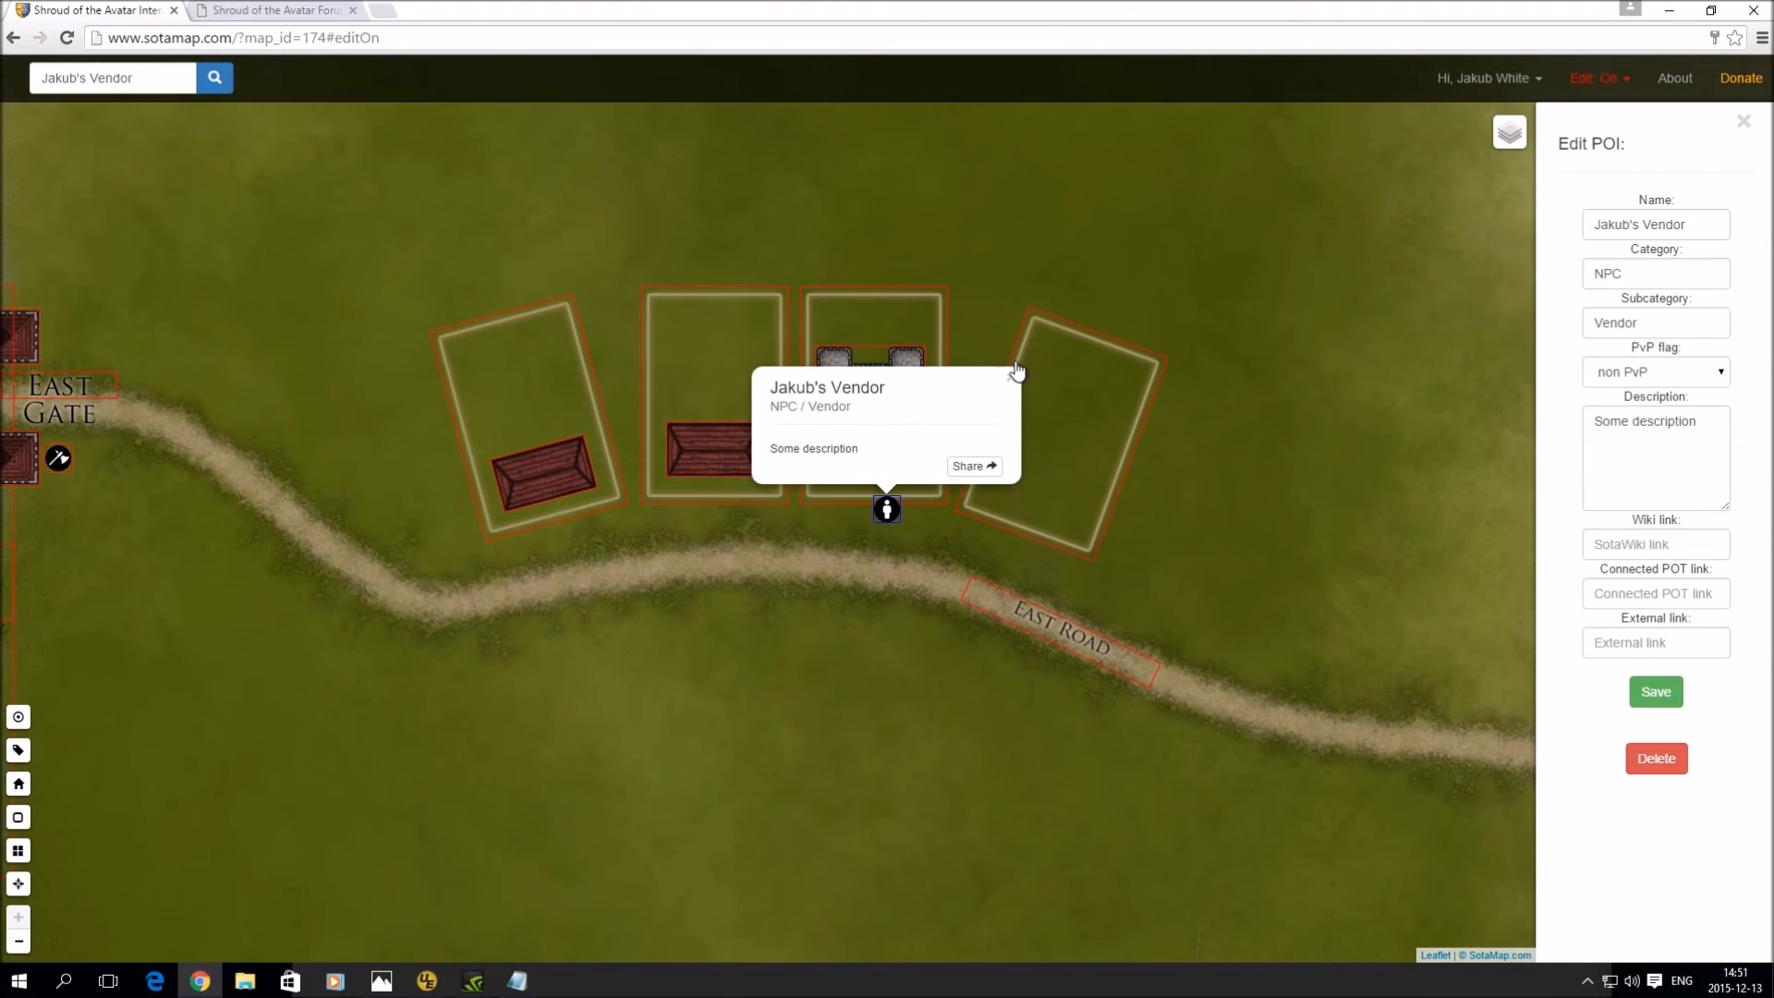
click(1012, 377)
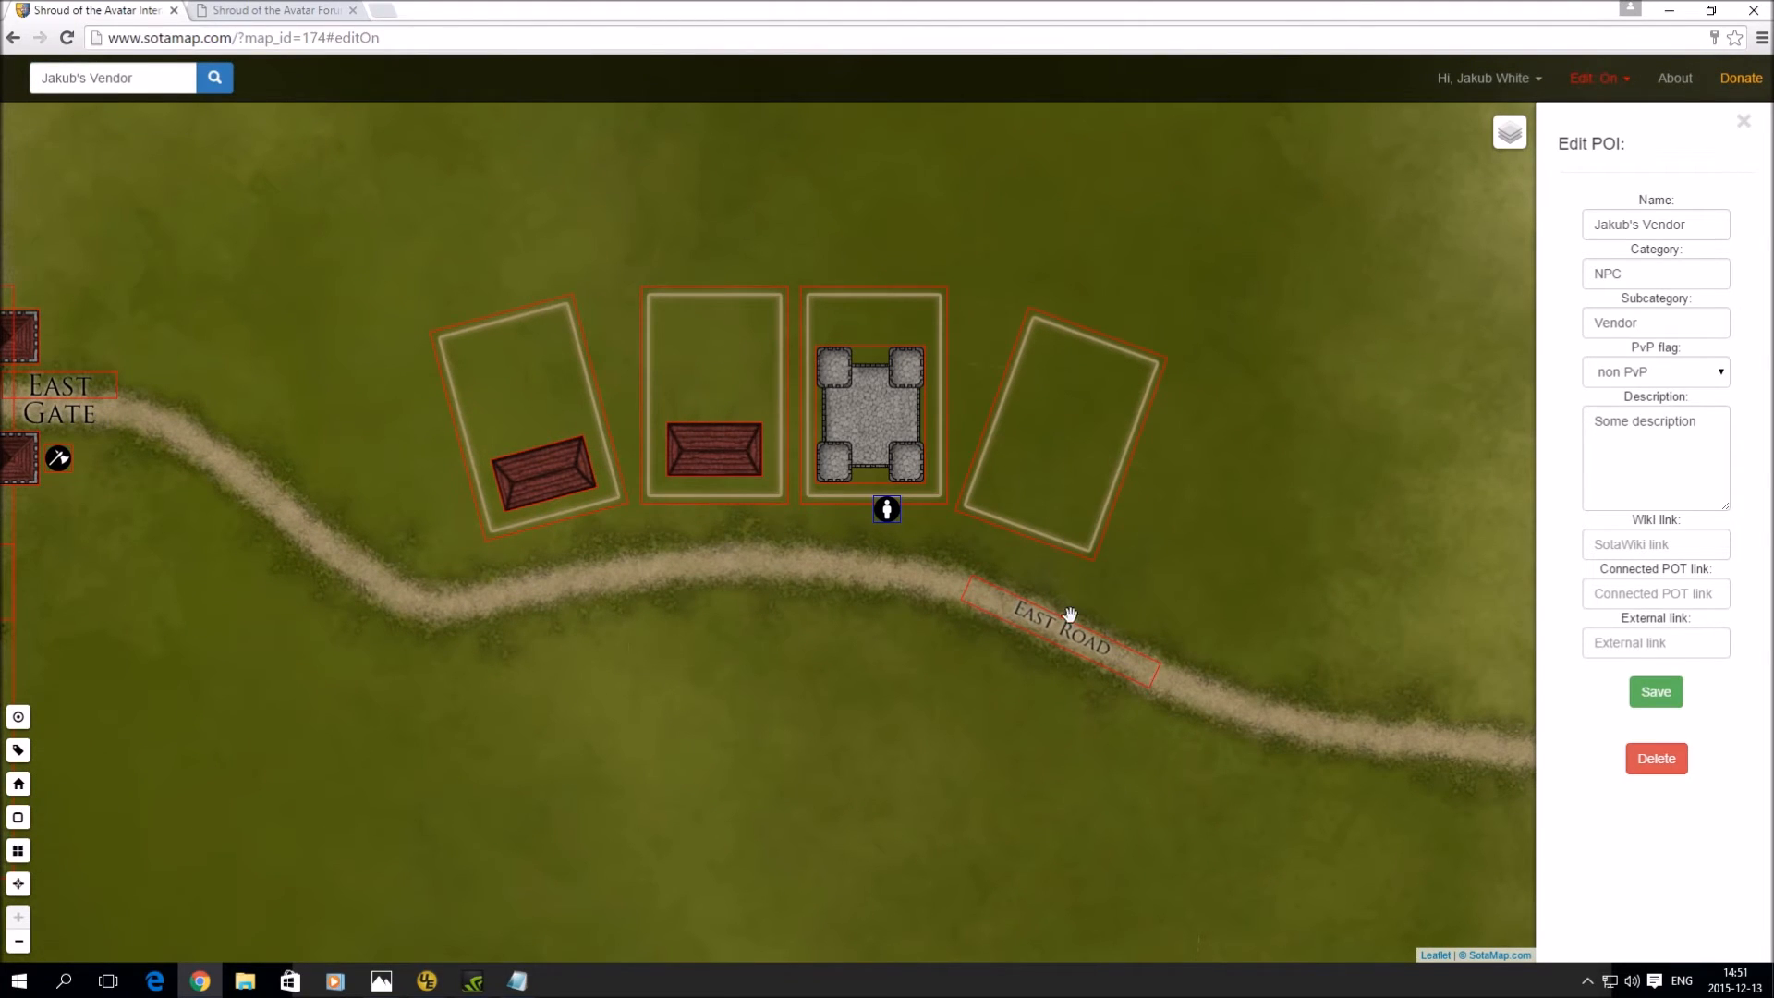
- Clear the search box and pan the map to show more road eastward
click(136, 78)
text(E)
key(BackSpace)
key(BackSpace)
drag(1208, 487, 803, 515)
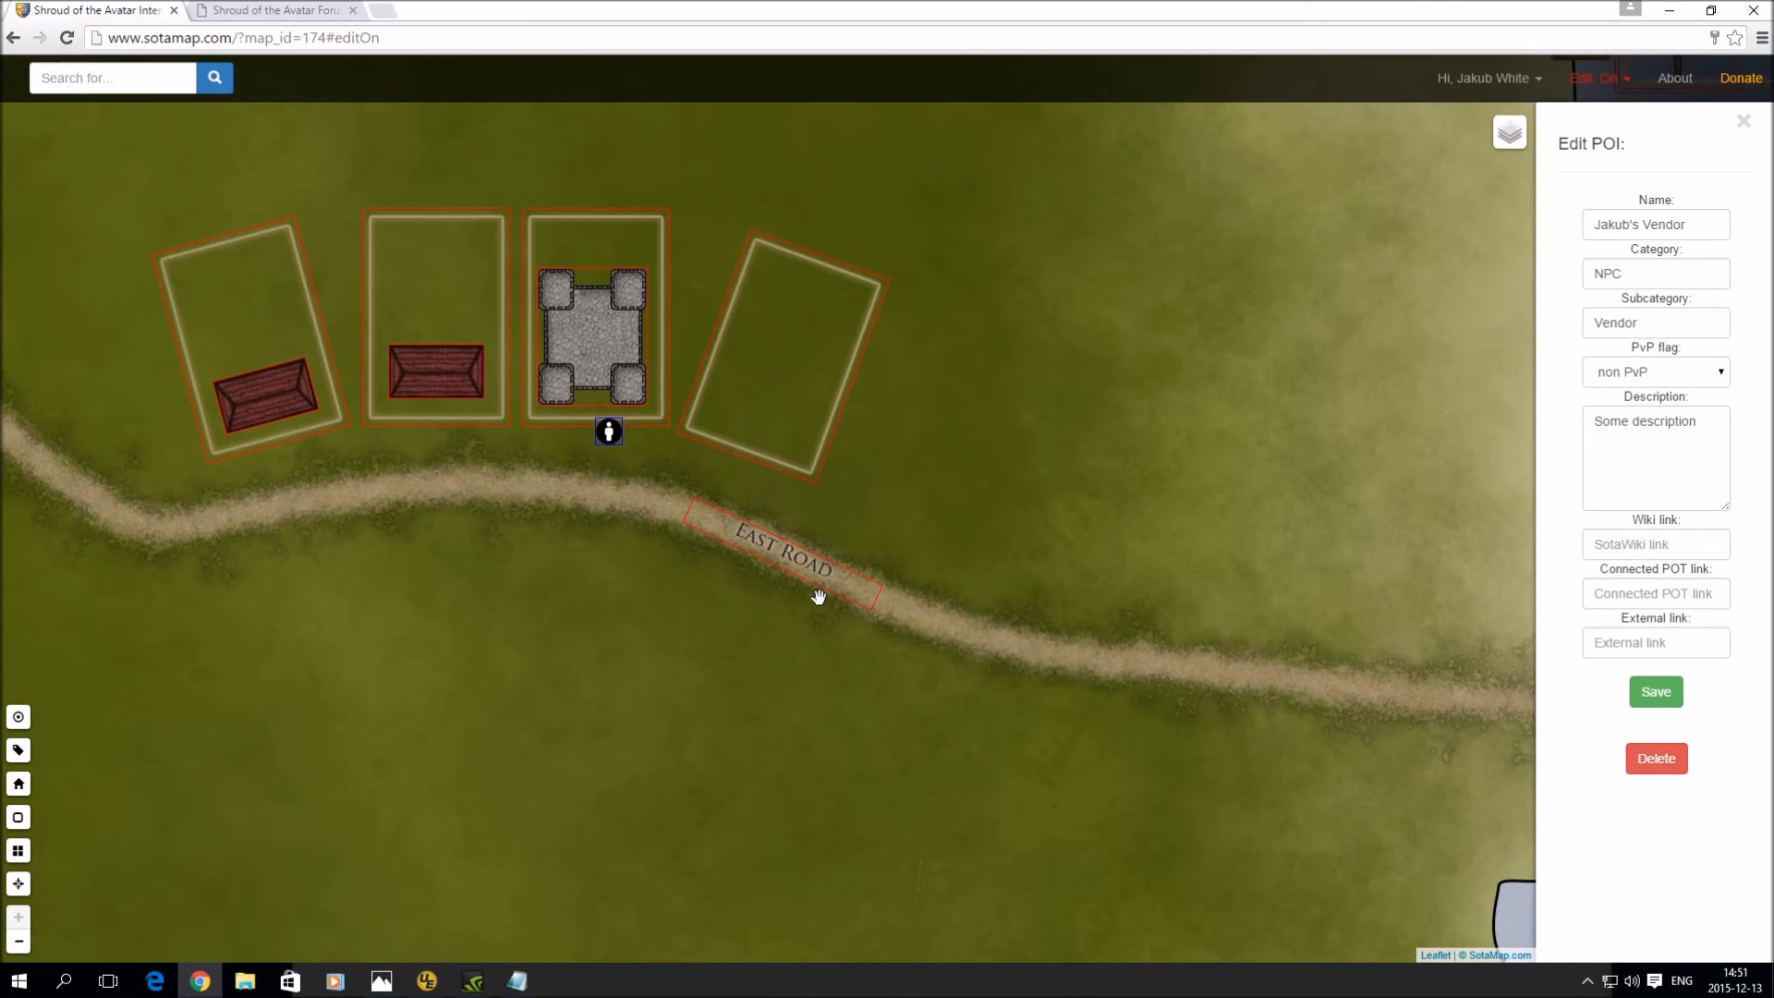
click(18, 718)
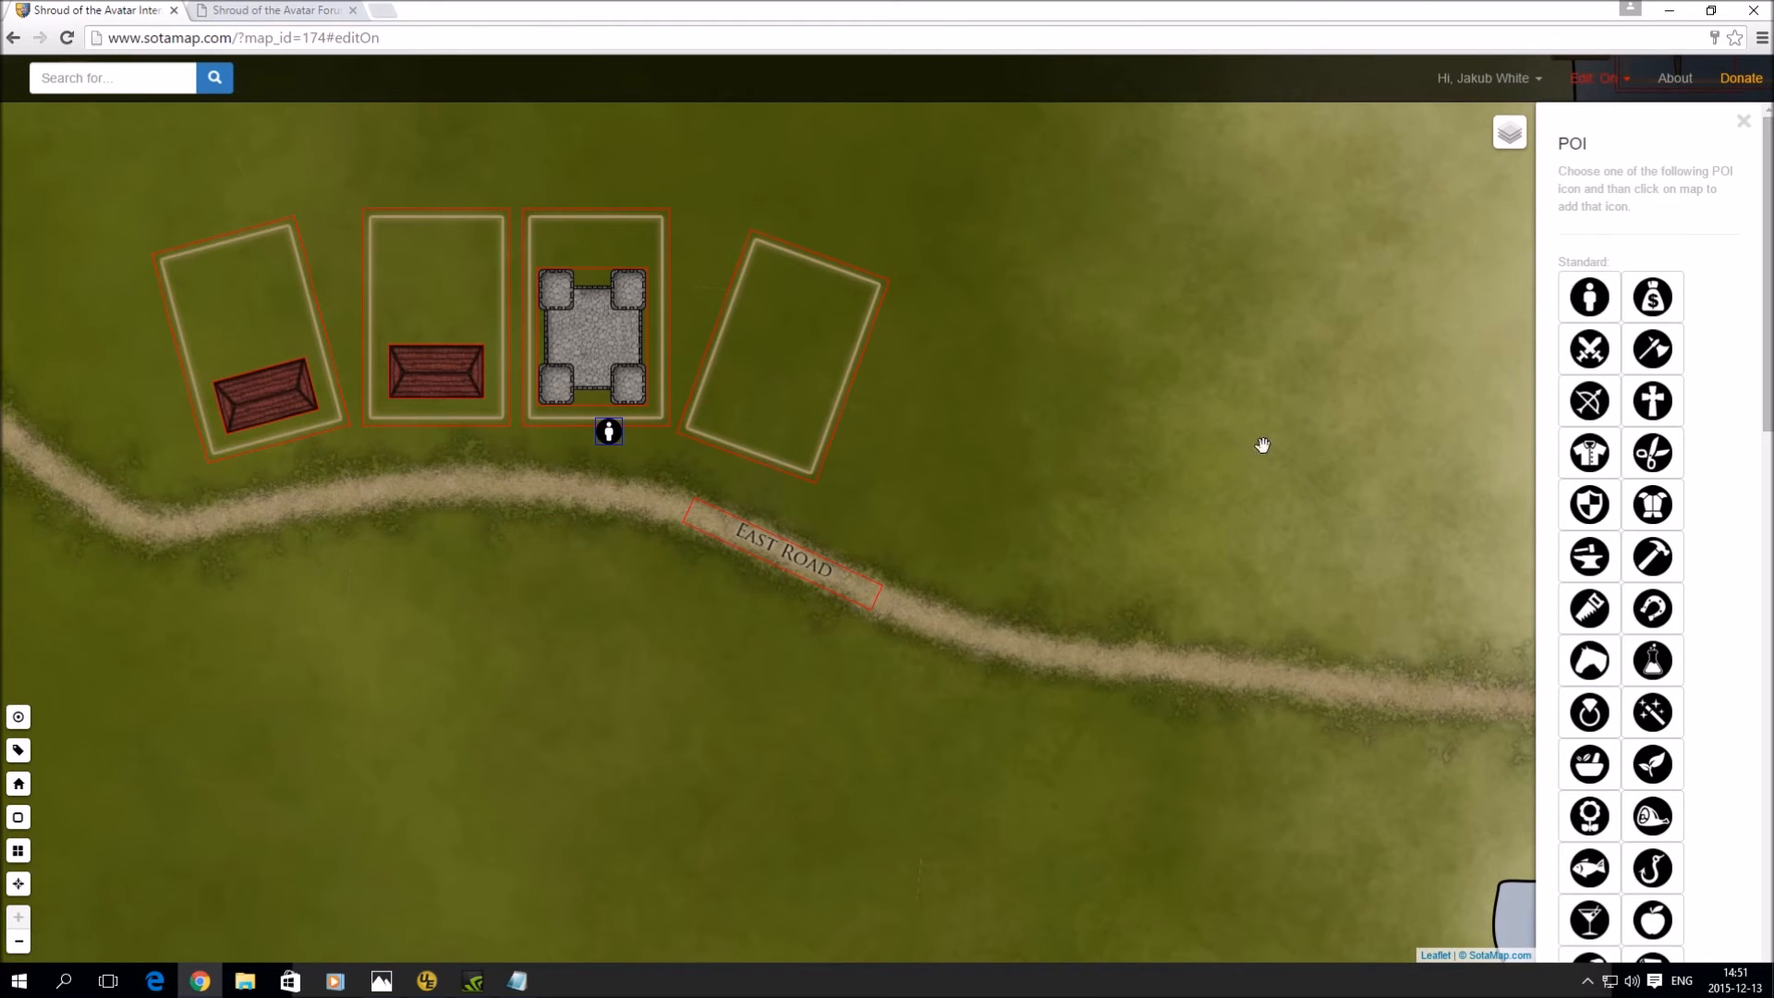
- Place a World Map POI on the East Road label, named 'East Road' with category Location
scroll(1628, 430, down, 5)
scroll(1628, 431, down, 2)
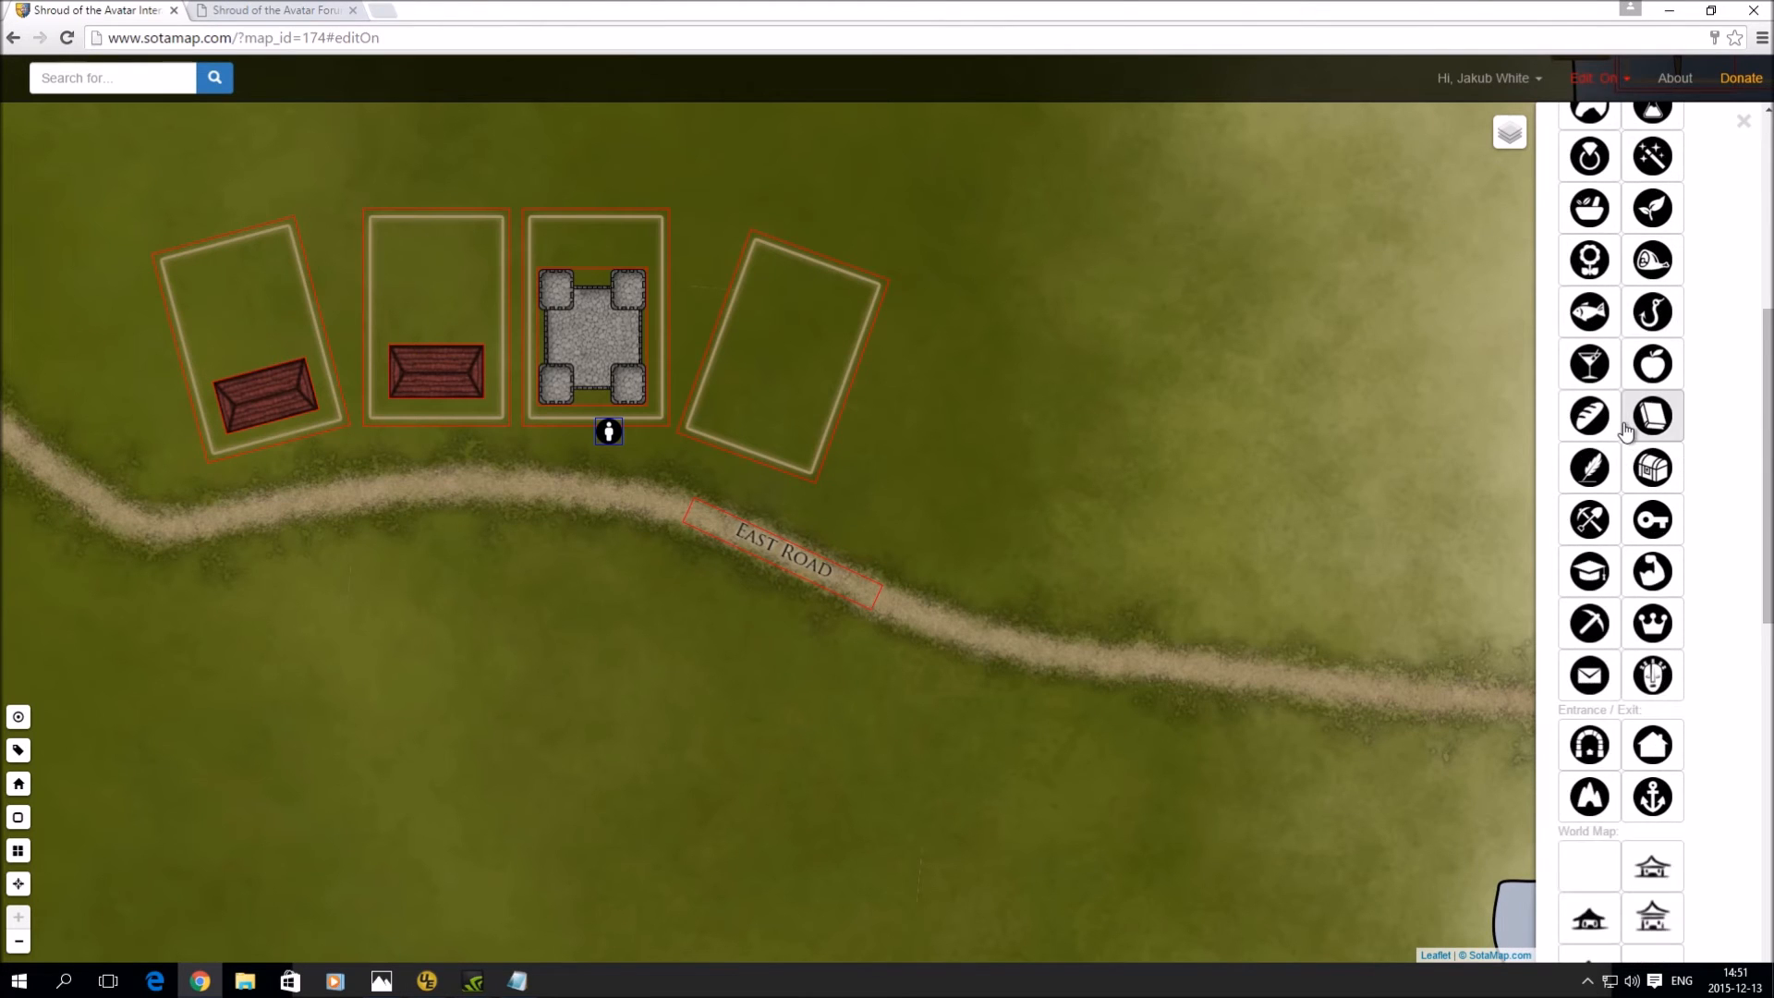
click(1599, 787)
click(888, 516)
click(877, 520)
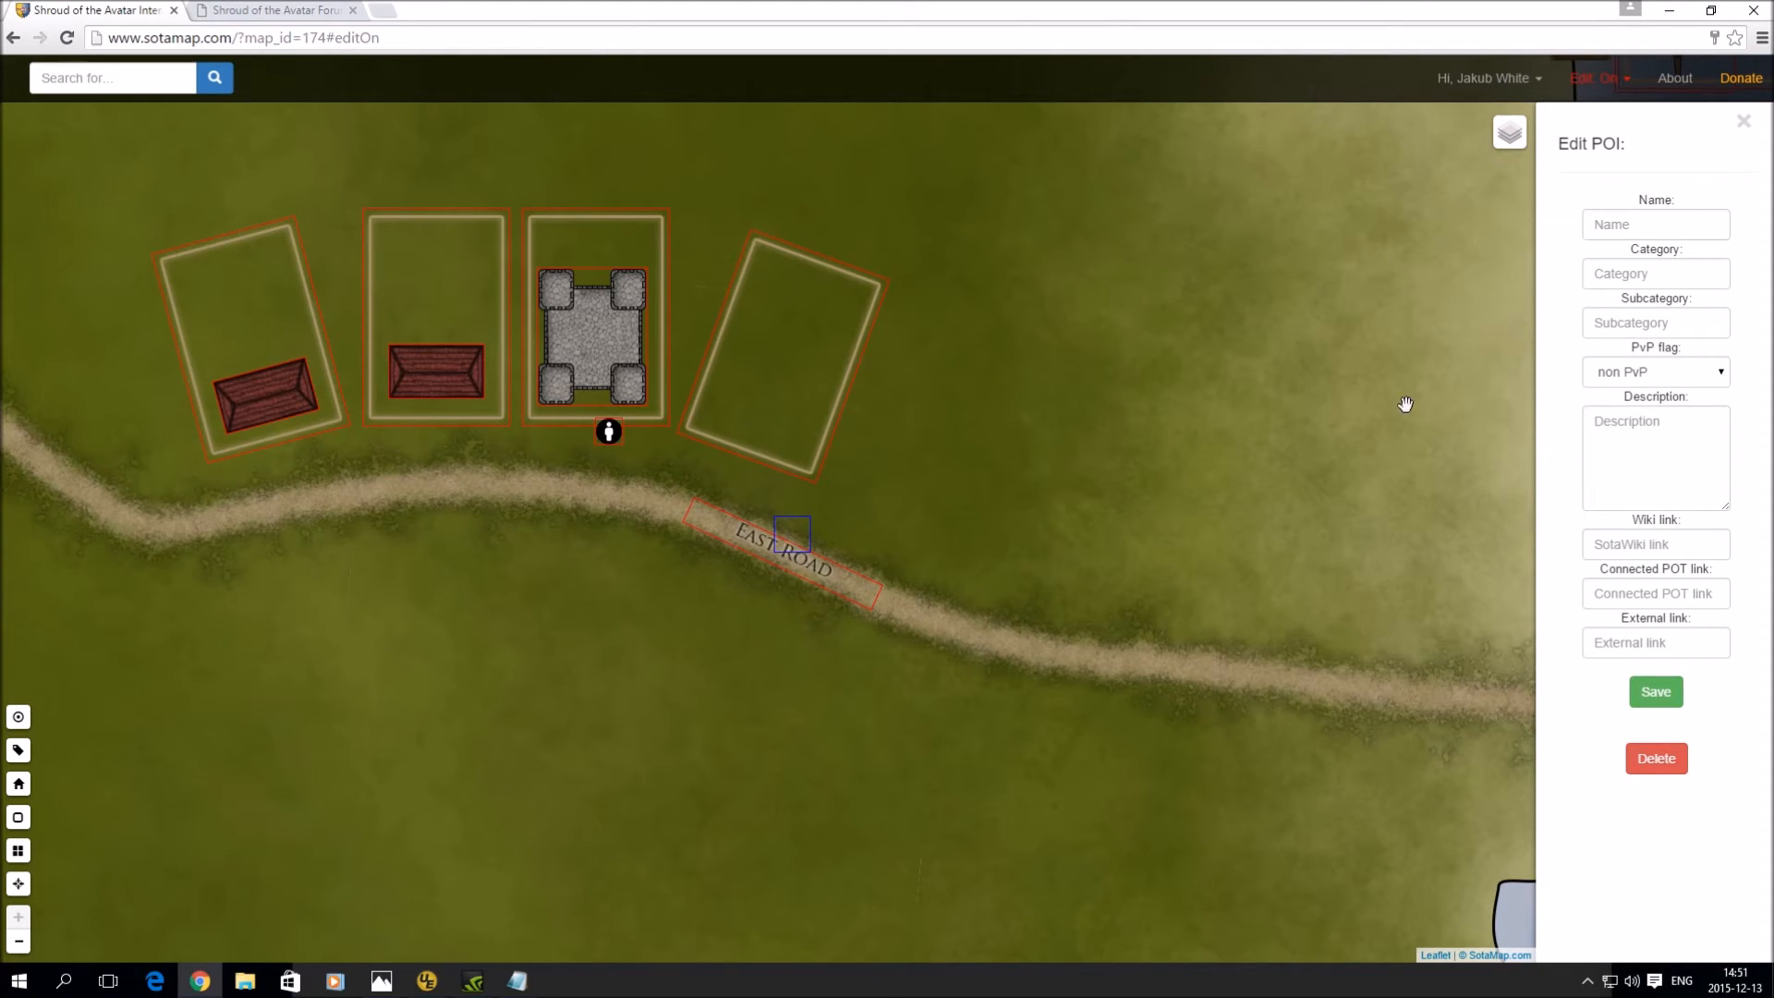
click(1636, 219)
text(East Road)
click(1660, 272)
text(Location)
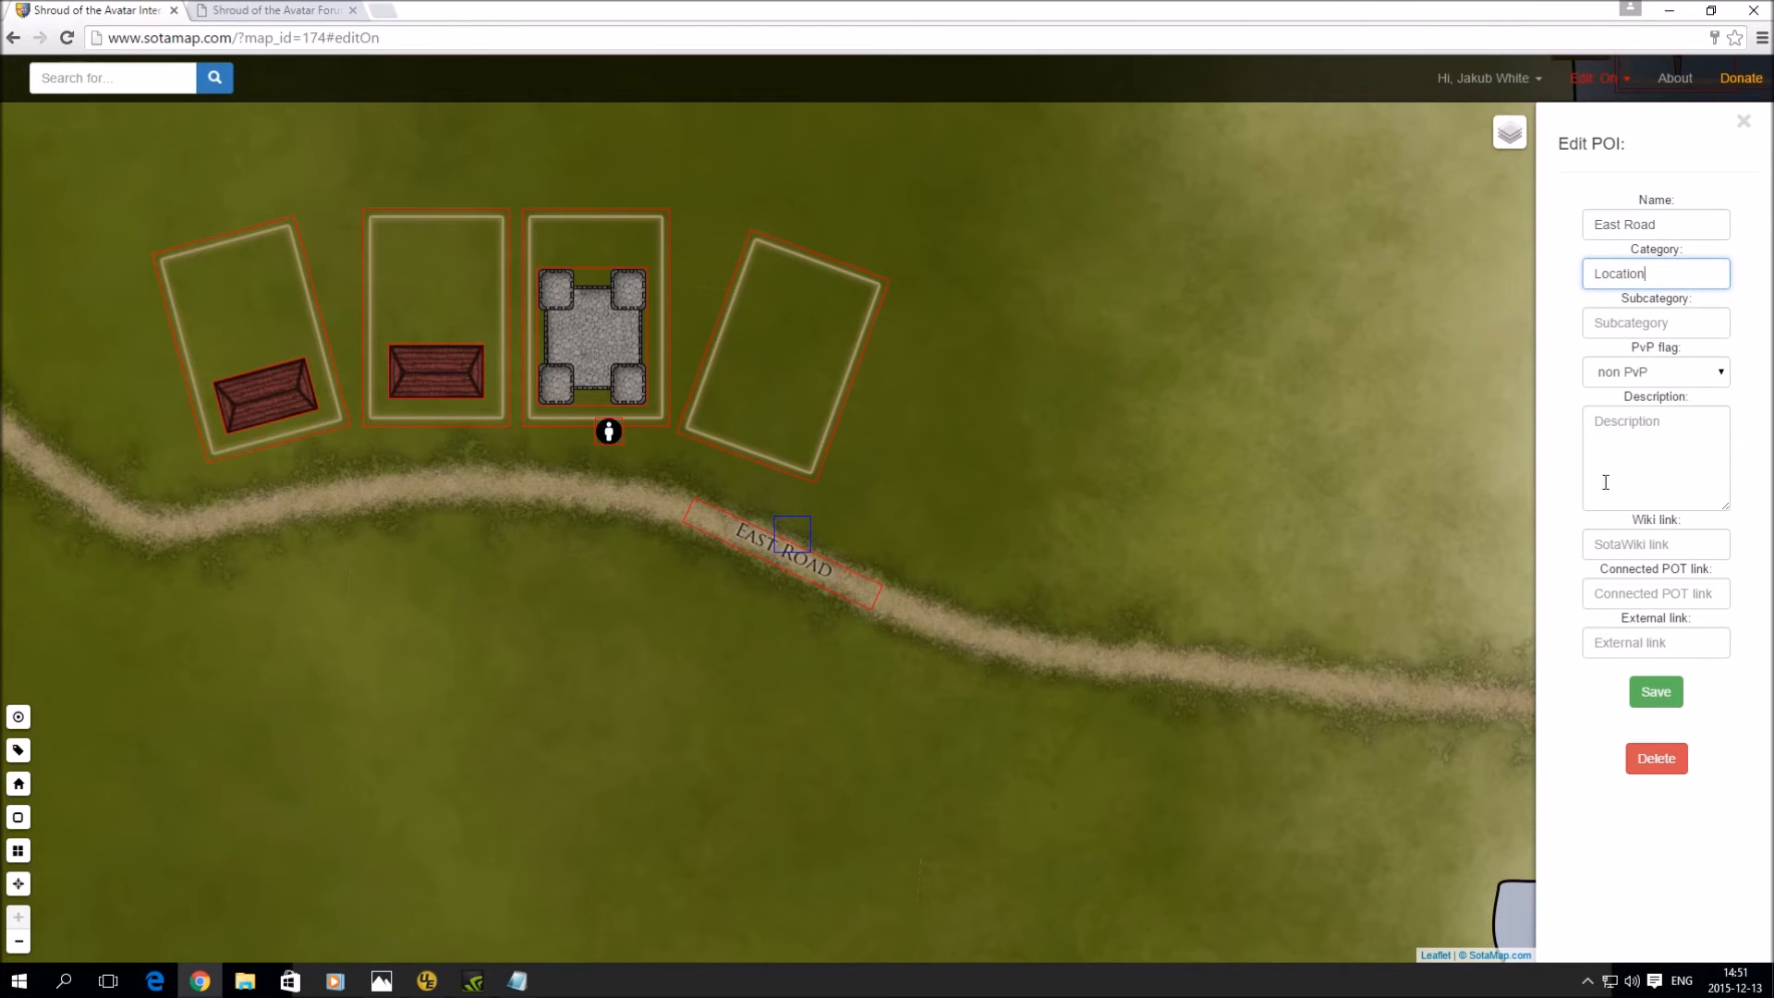
click(1658, 694)
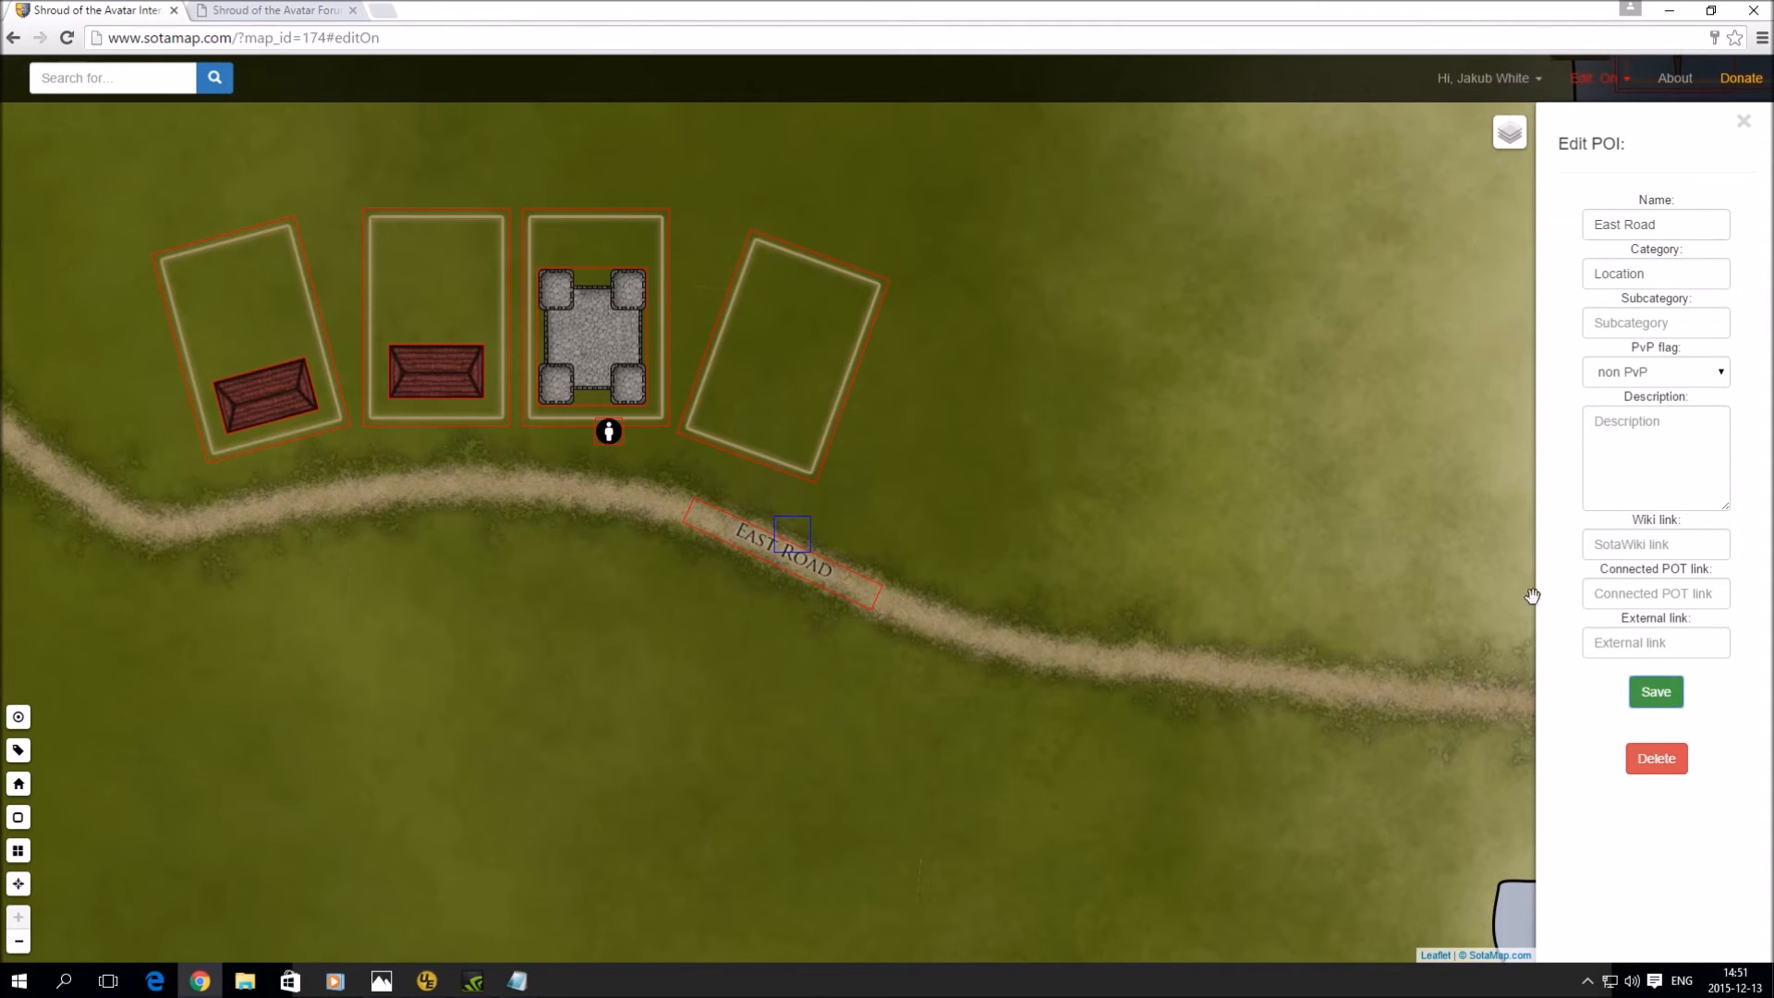
- Search 'eas' and centre the map on the East Road POI
click(152, 80)
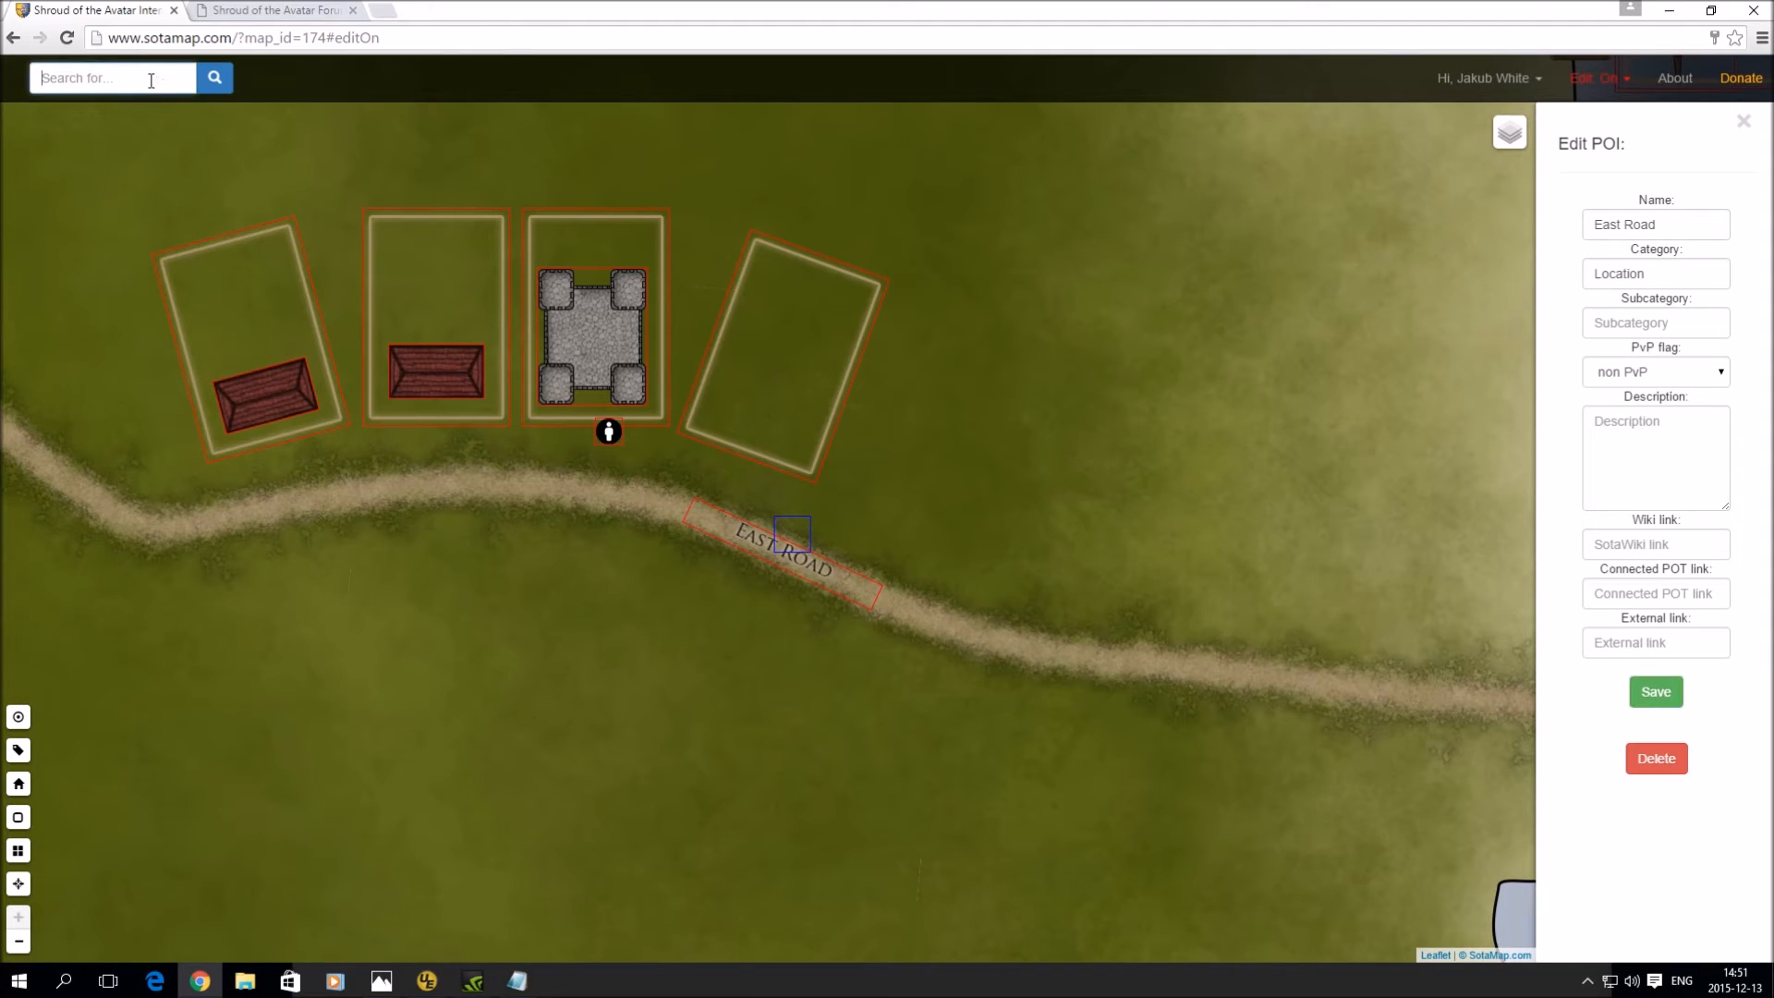
text(east)
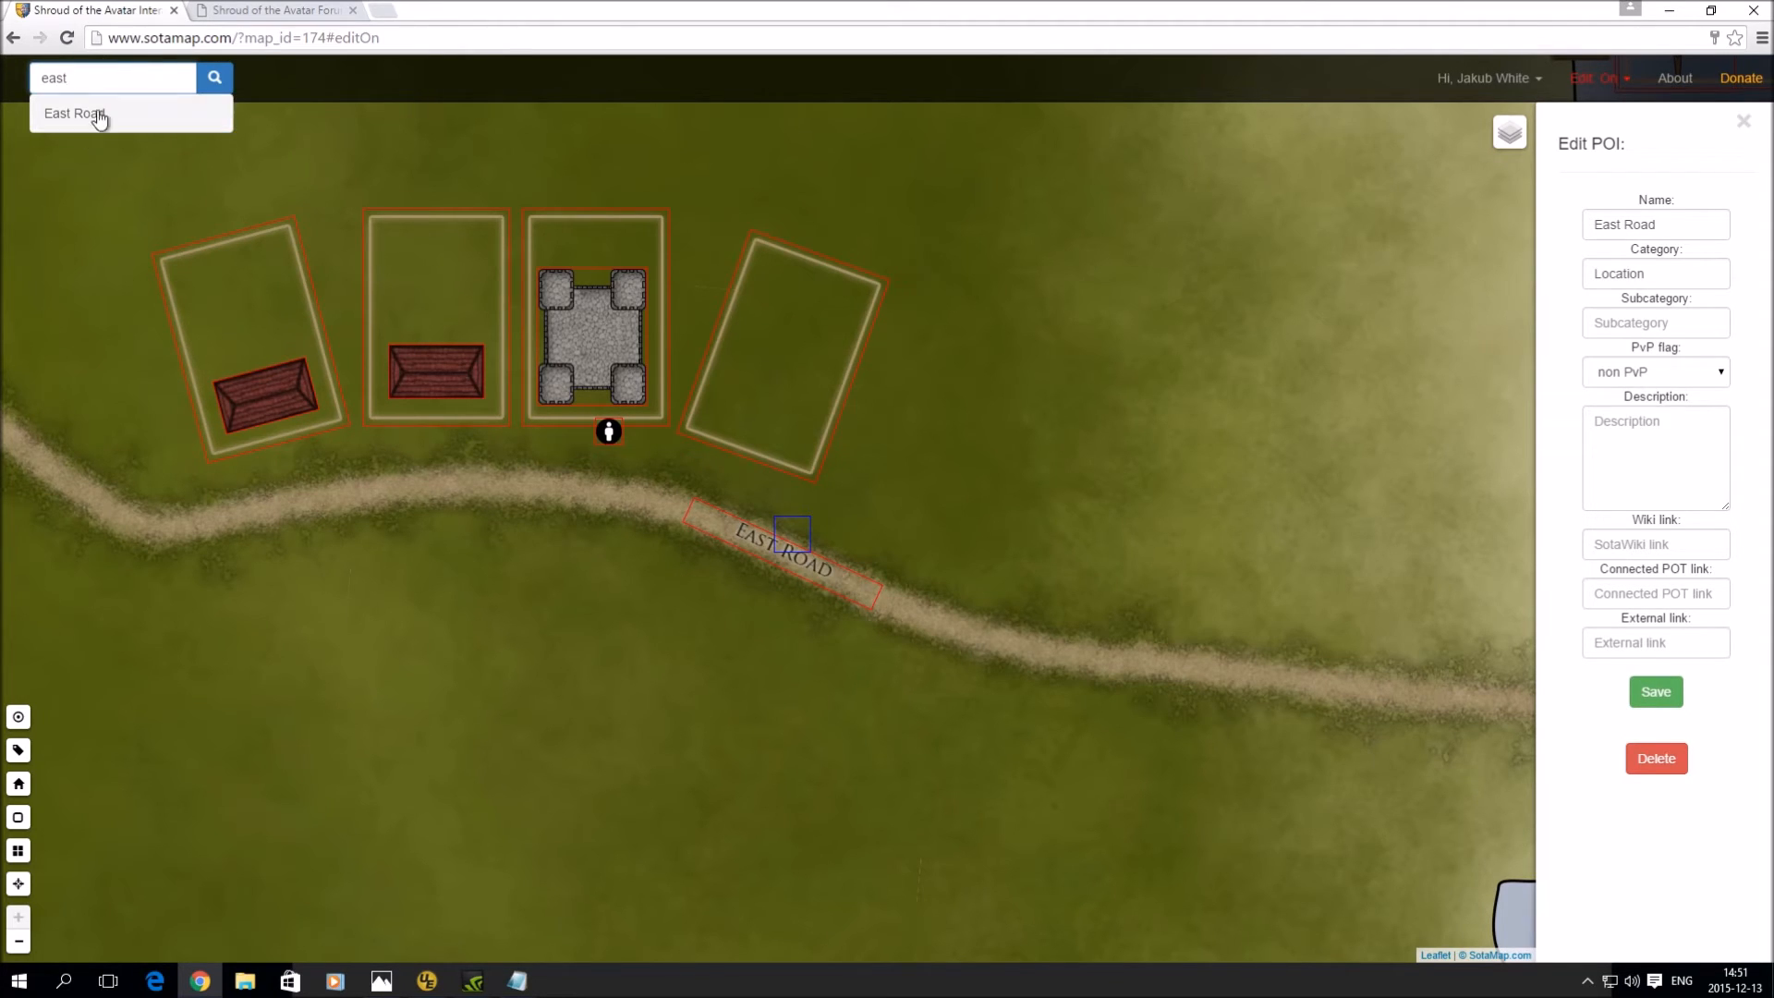
click(87, 122)
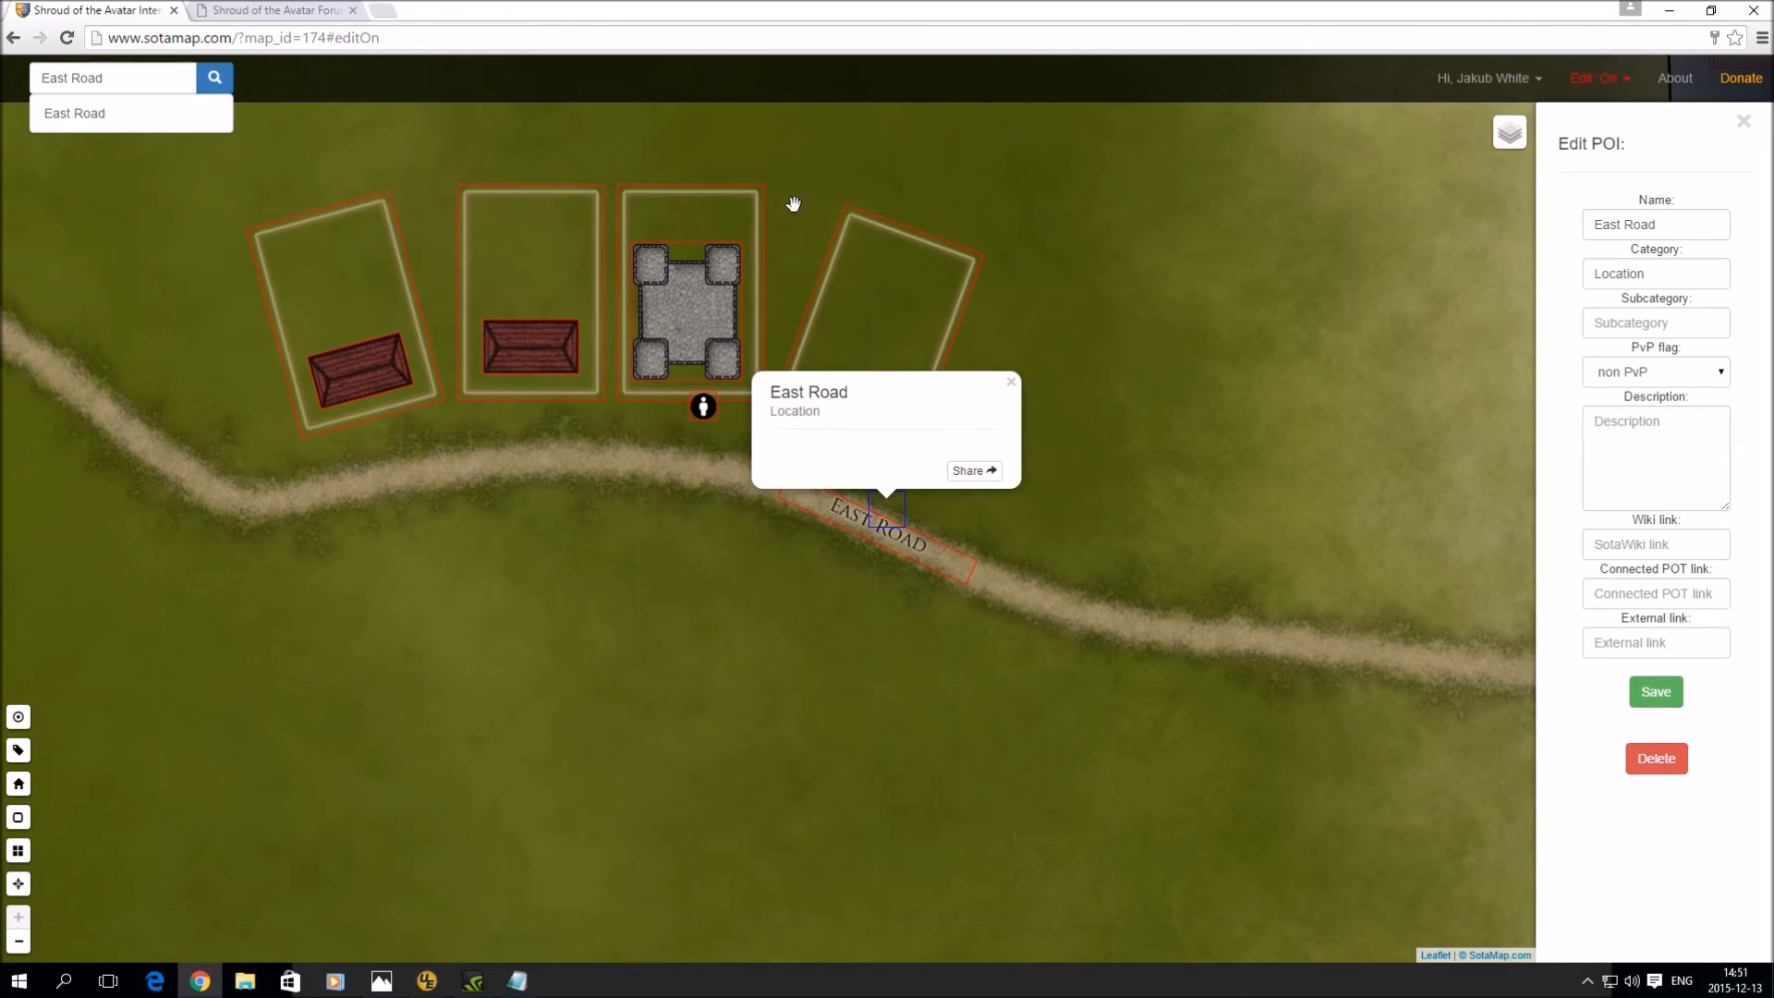
click(1019, 386)
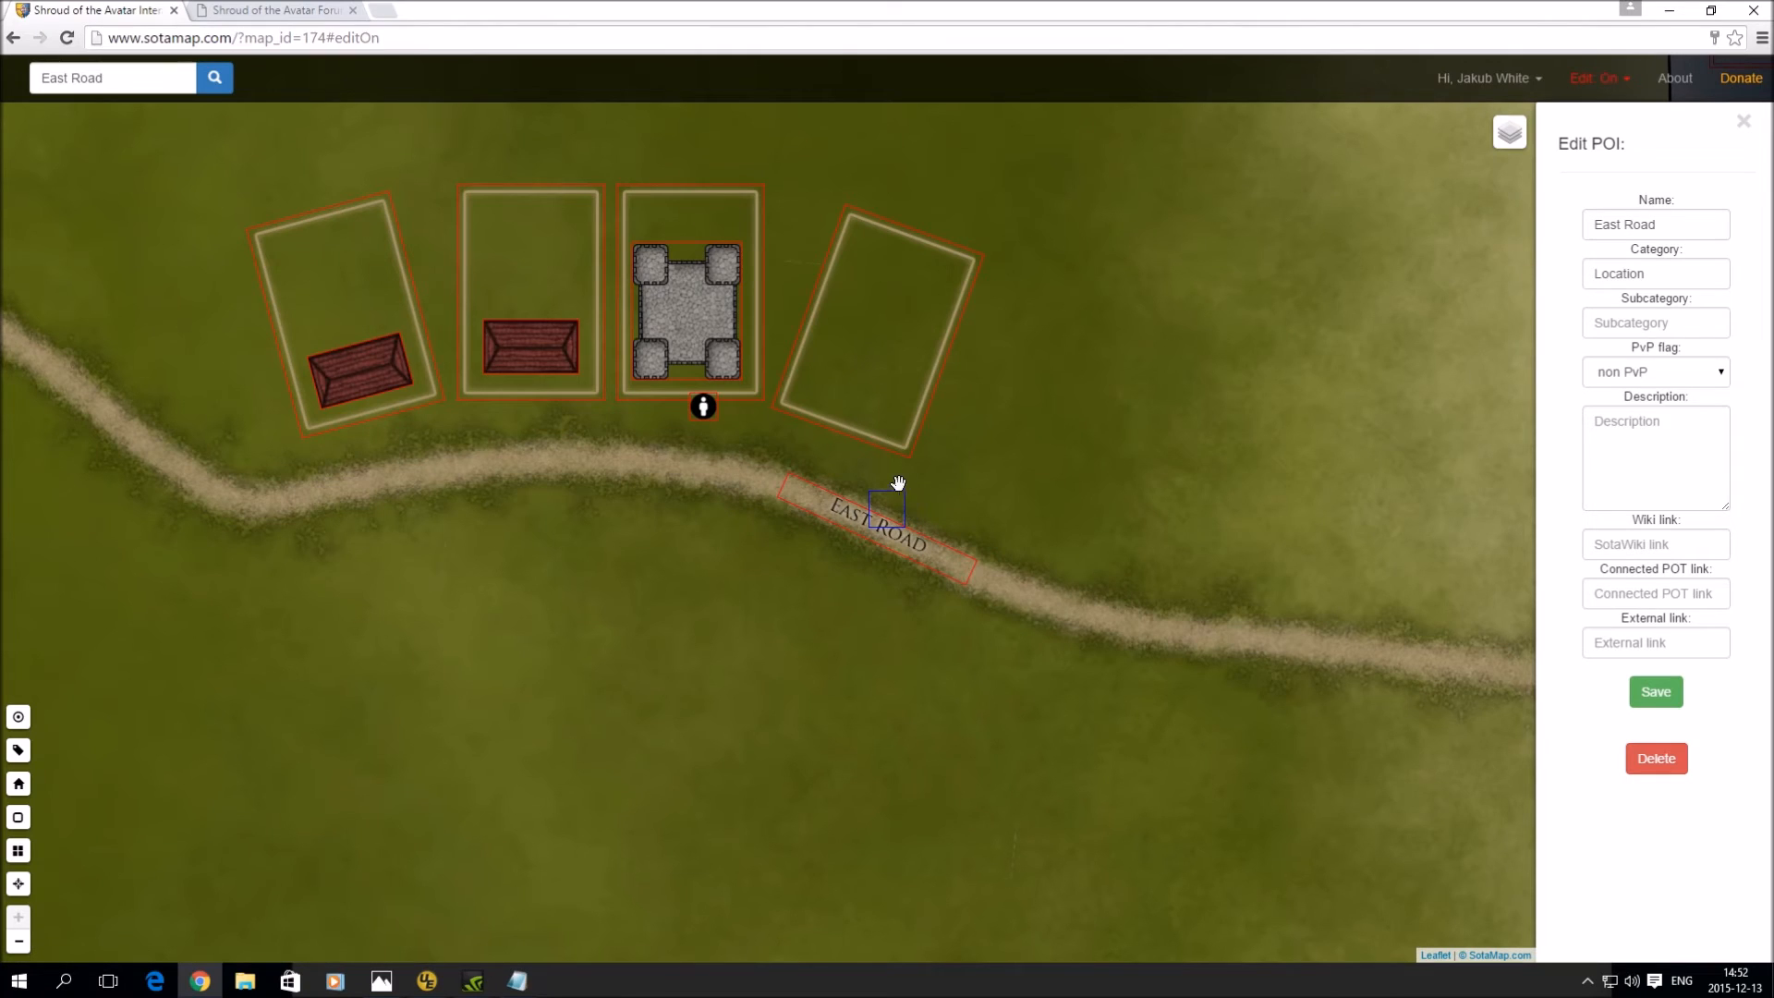
- Switch editing mode off
click(1594, 79)
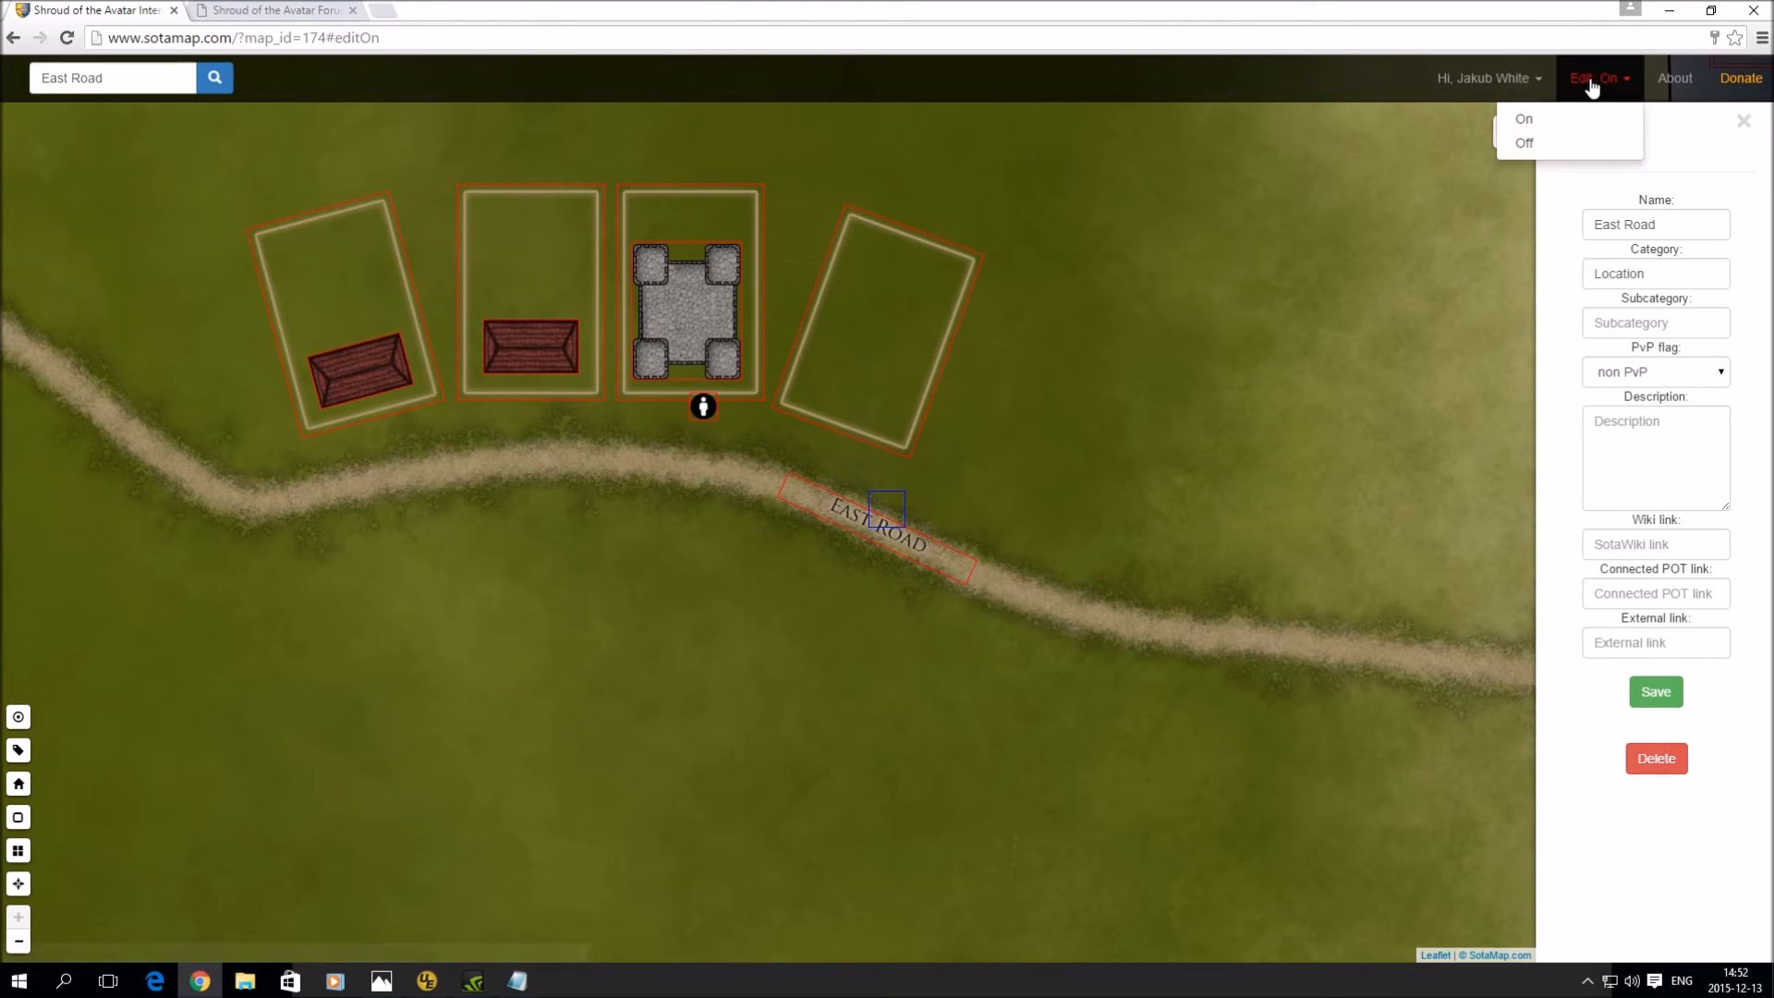
click(1577, 120)
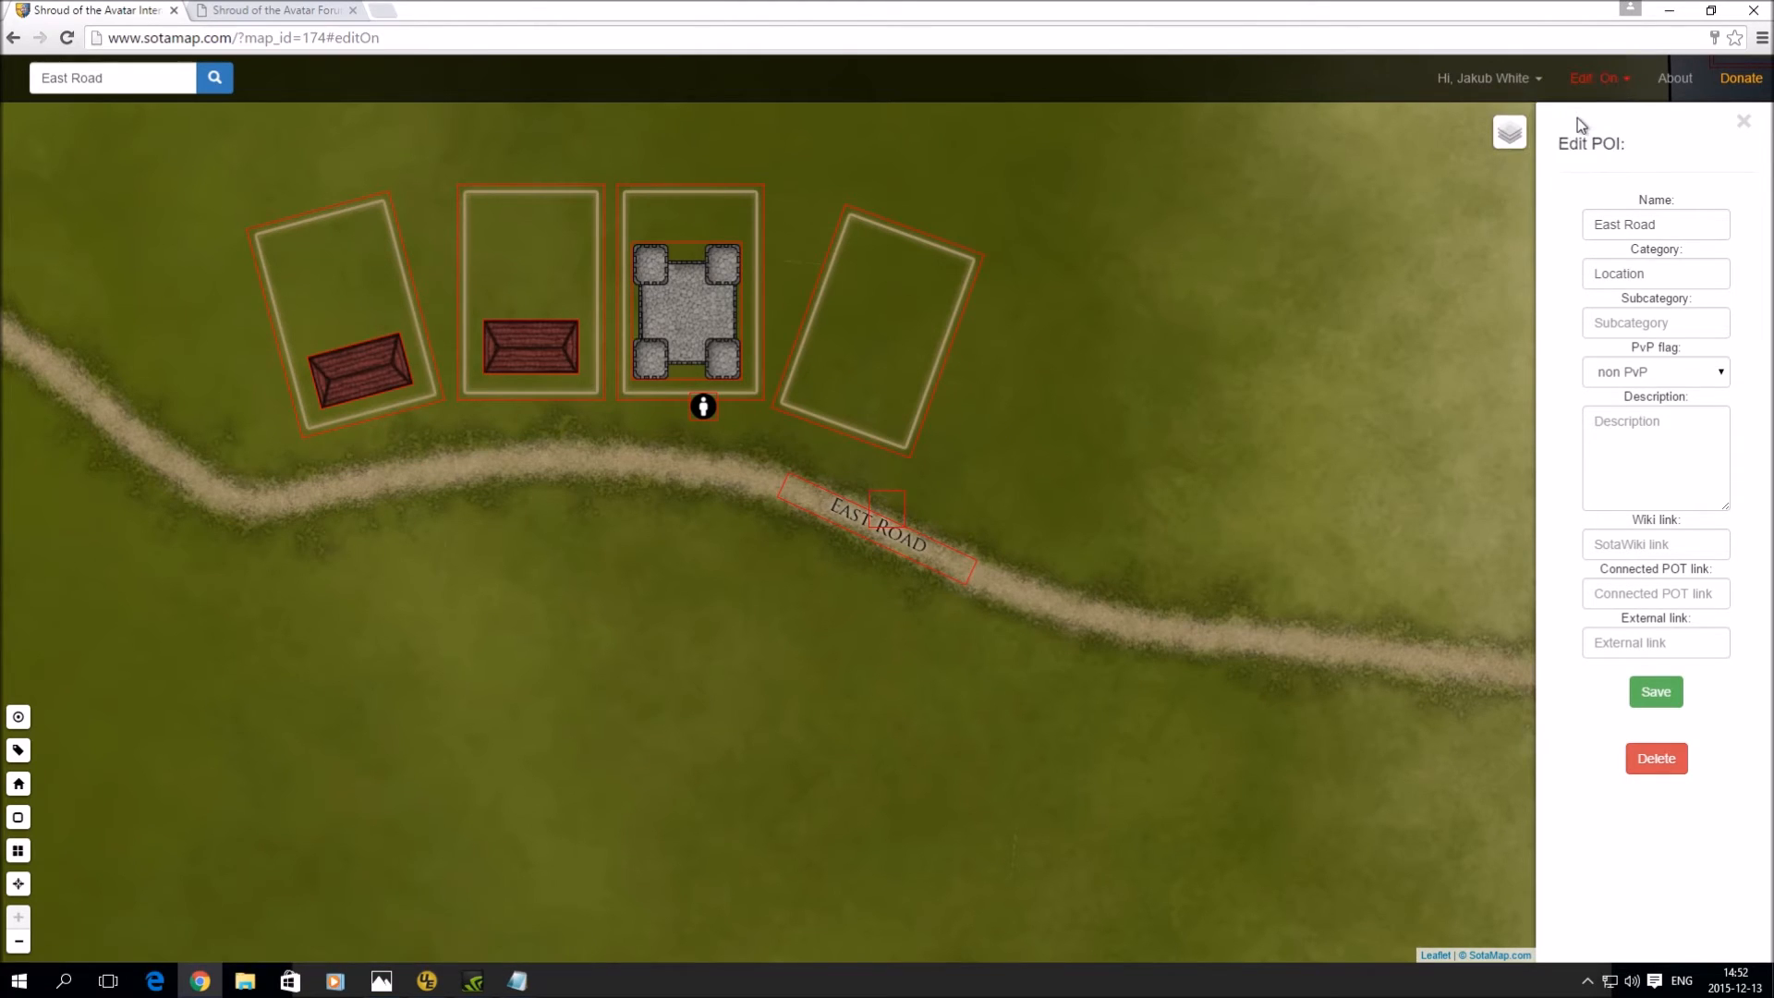
click(1597, 83)
click(1592, 145)
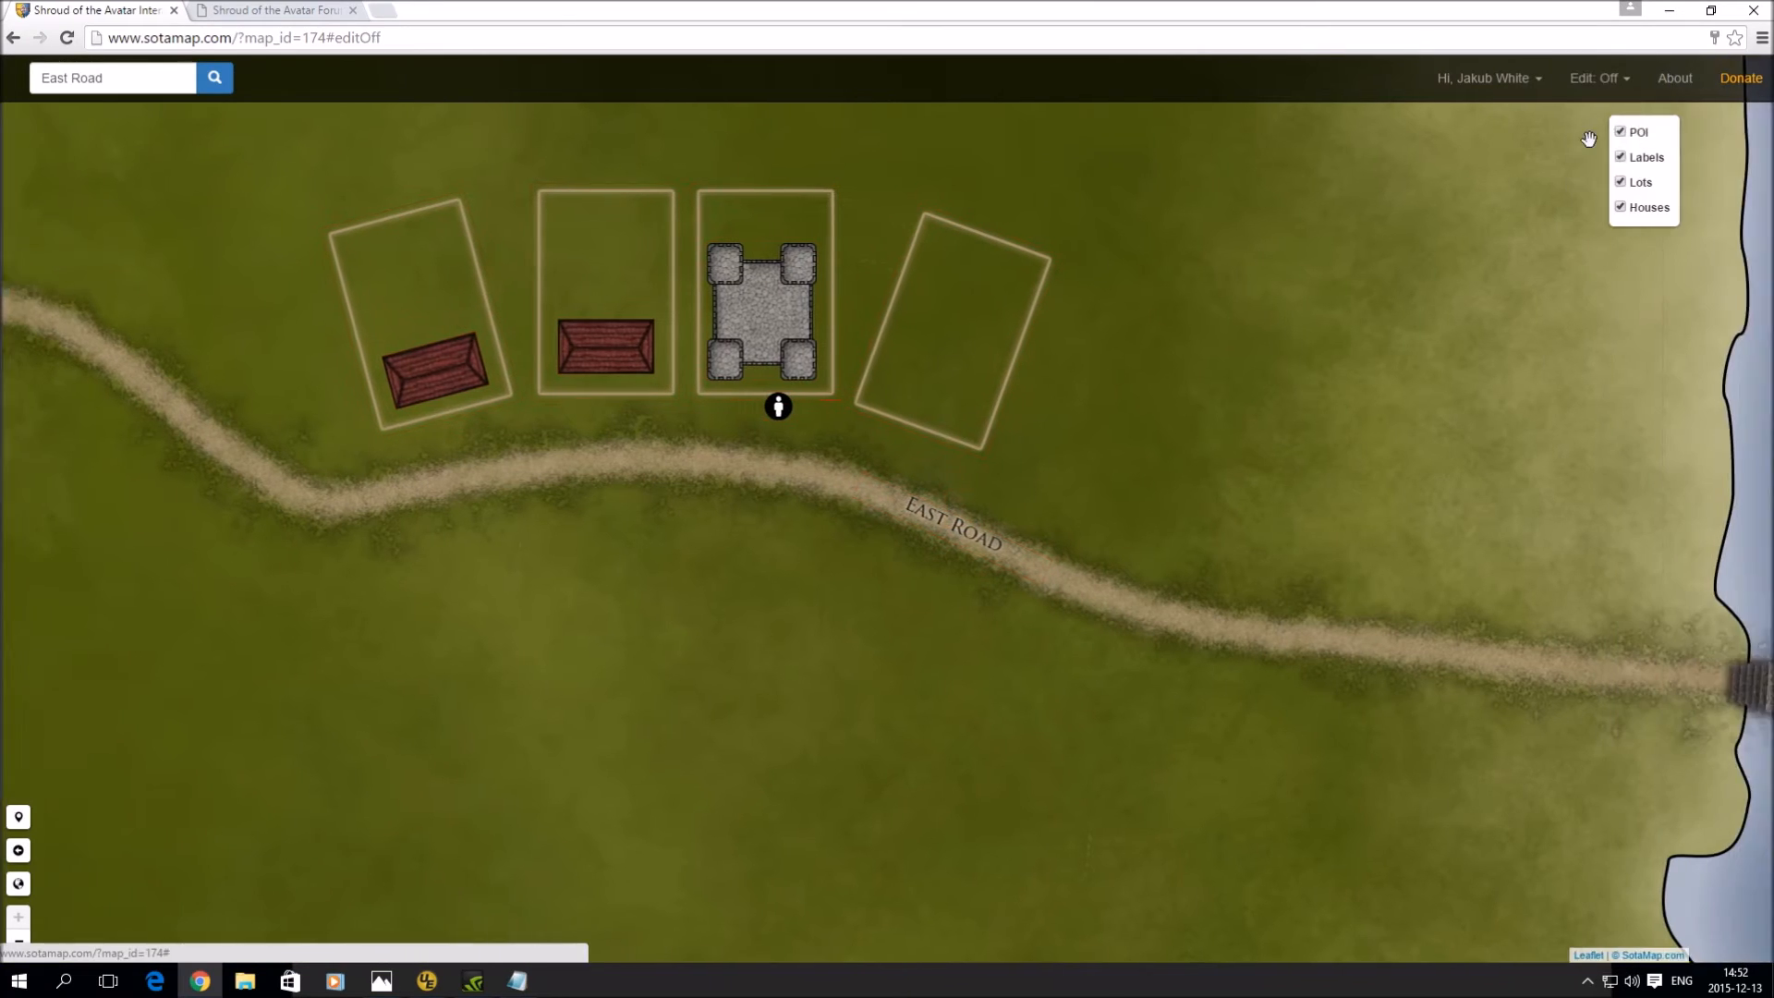
- Search 'east' and jump to the East Road POI
click(117, 80)
text(ea)
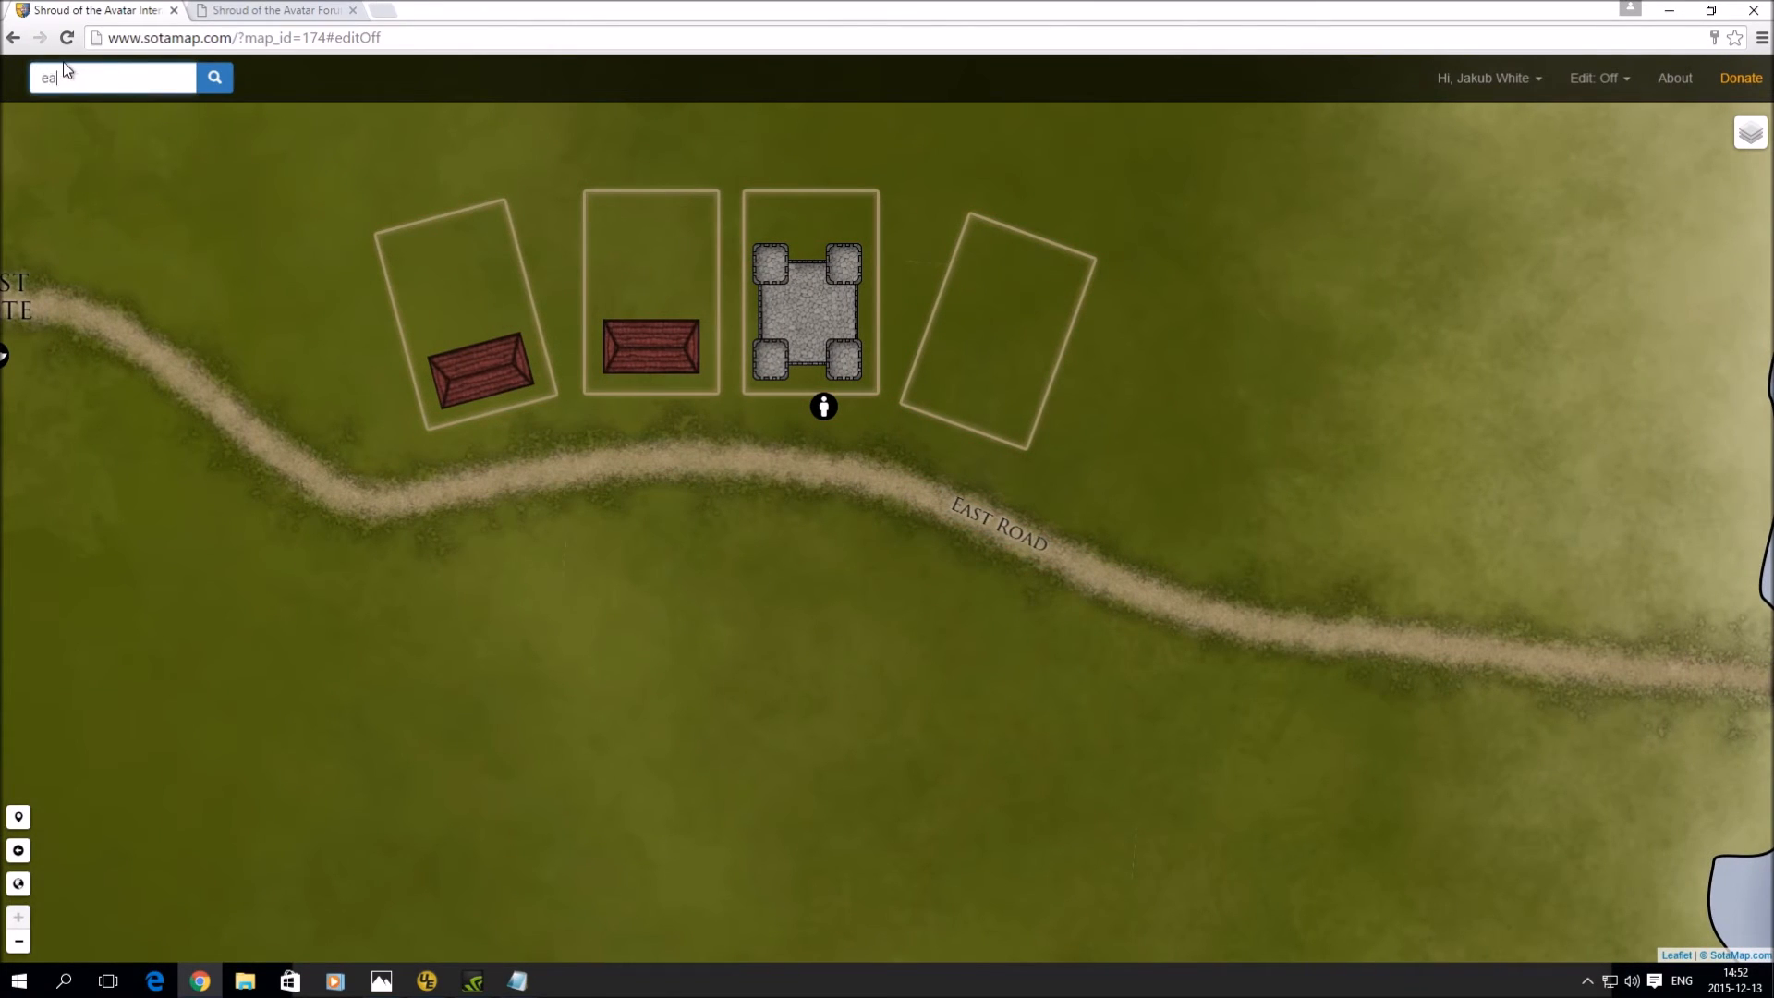
text(st)
click(93, 112)
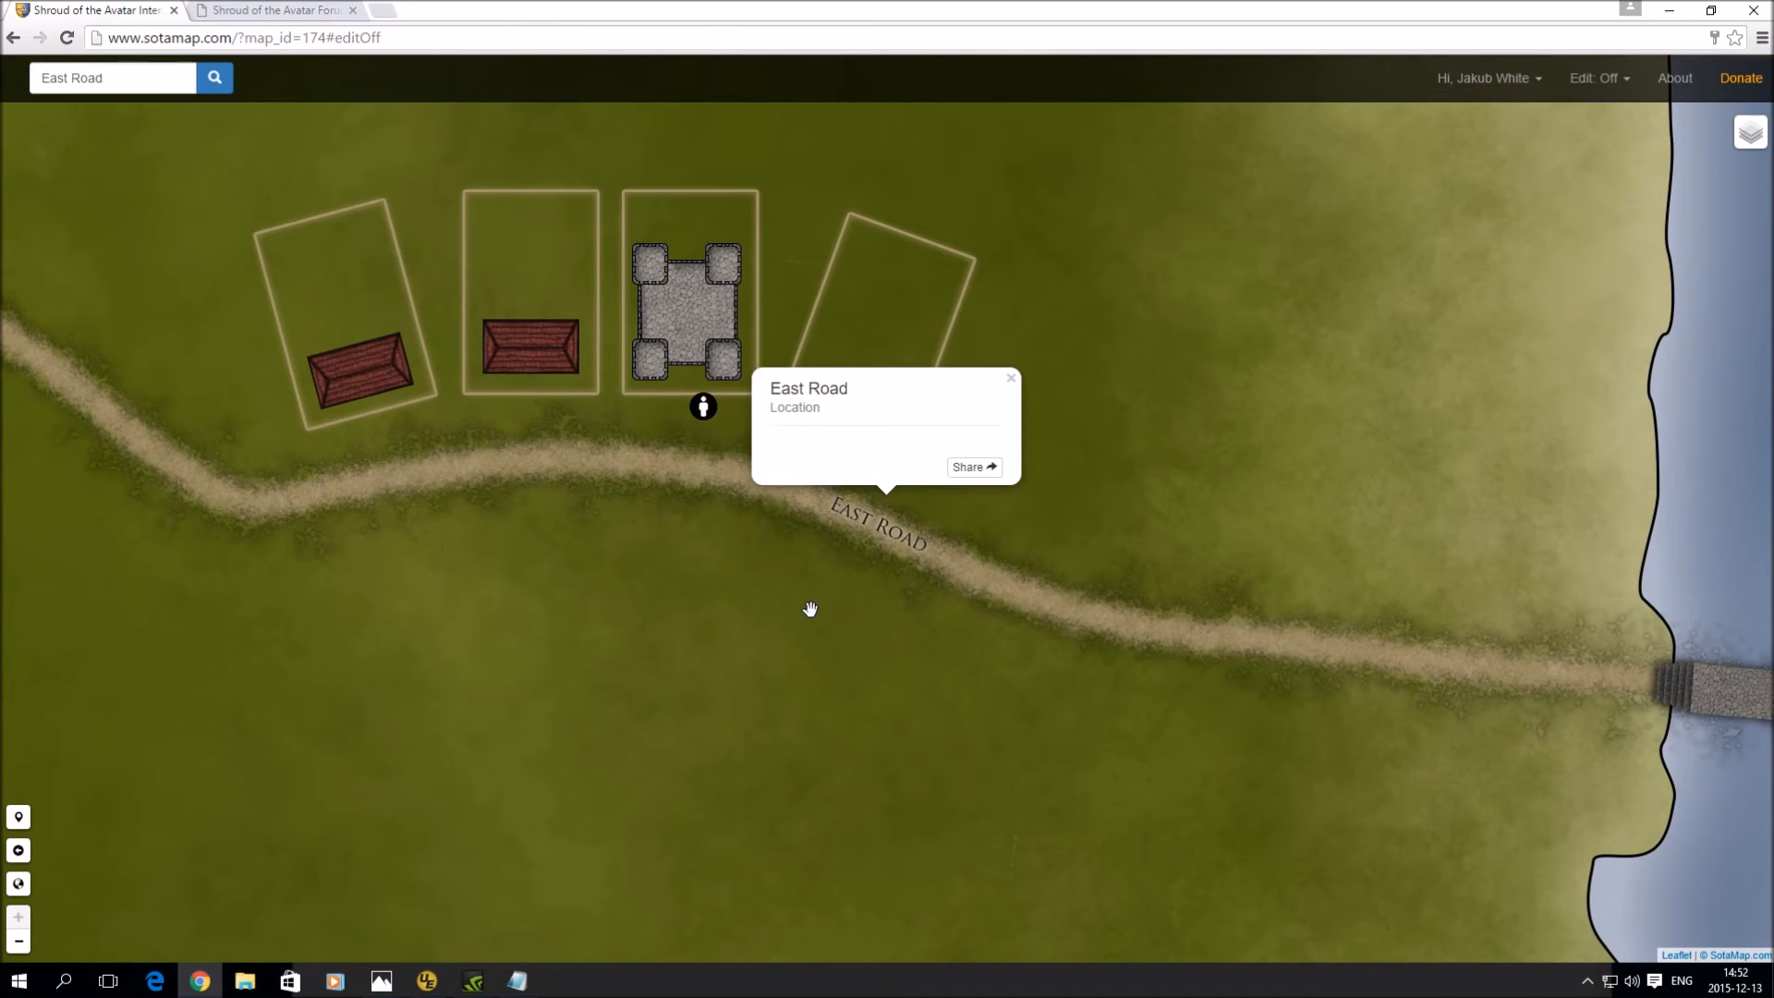
click(1011, 378)
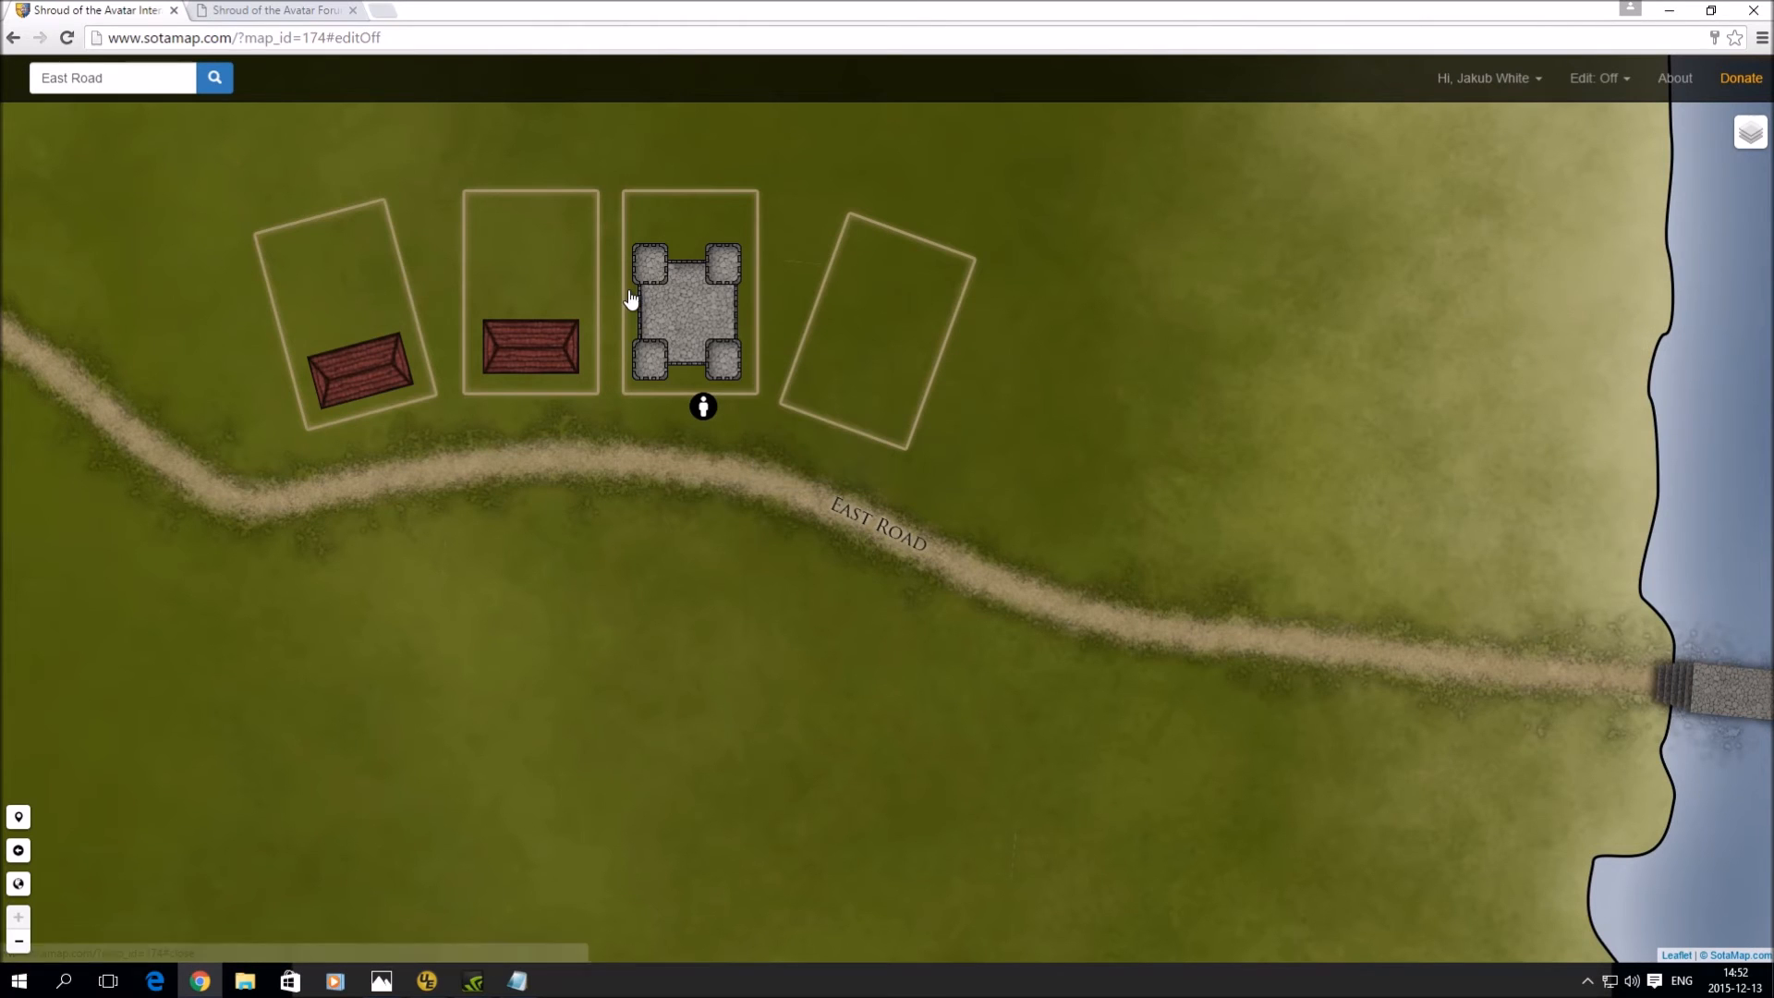
- Search 'jak' and centre the map on the vendor NPC below the keep
click(144, 75)
text(jak)
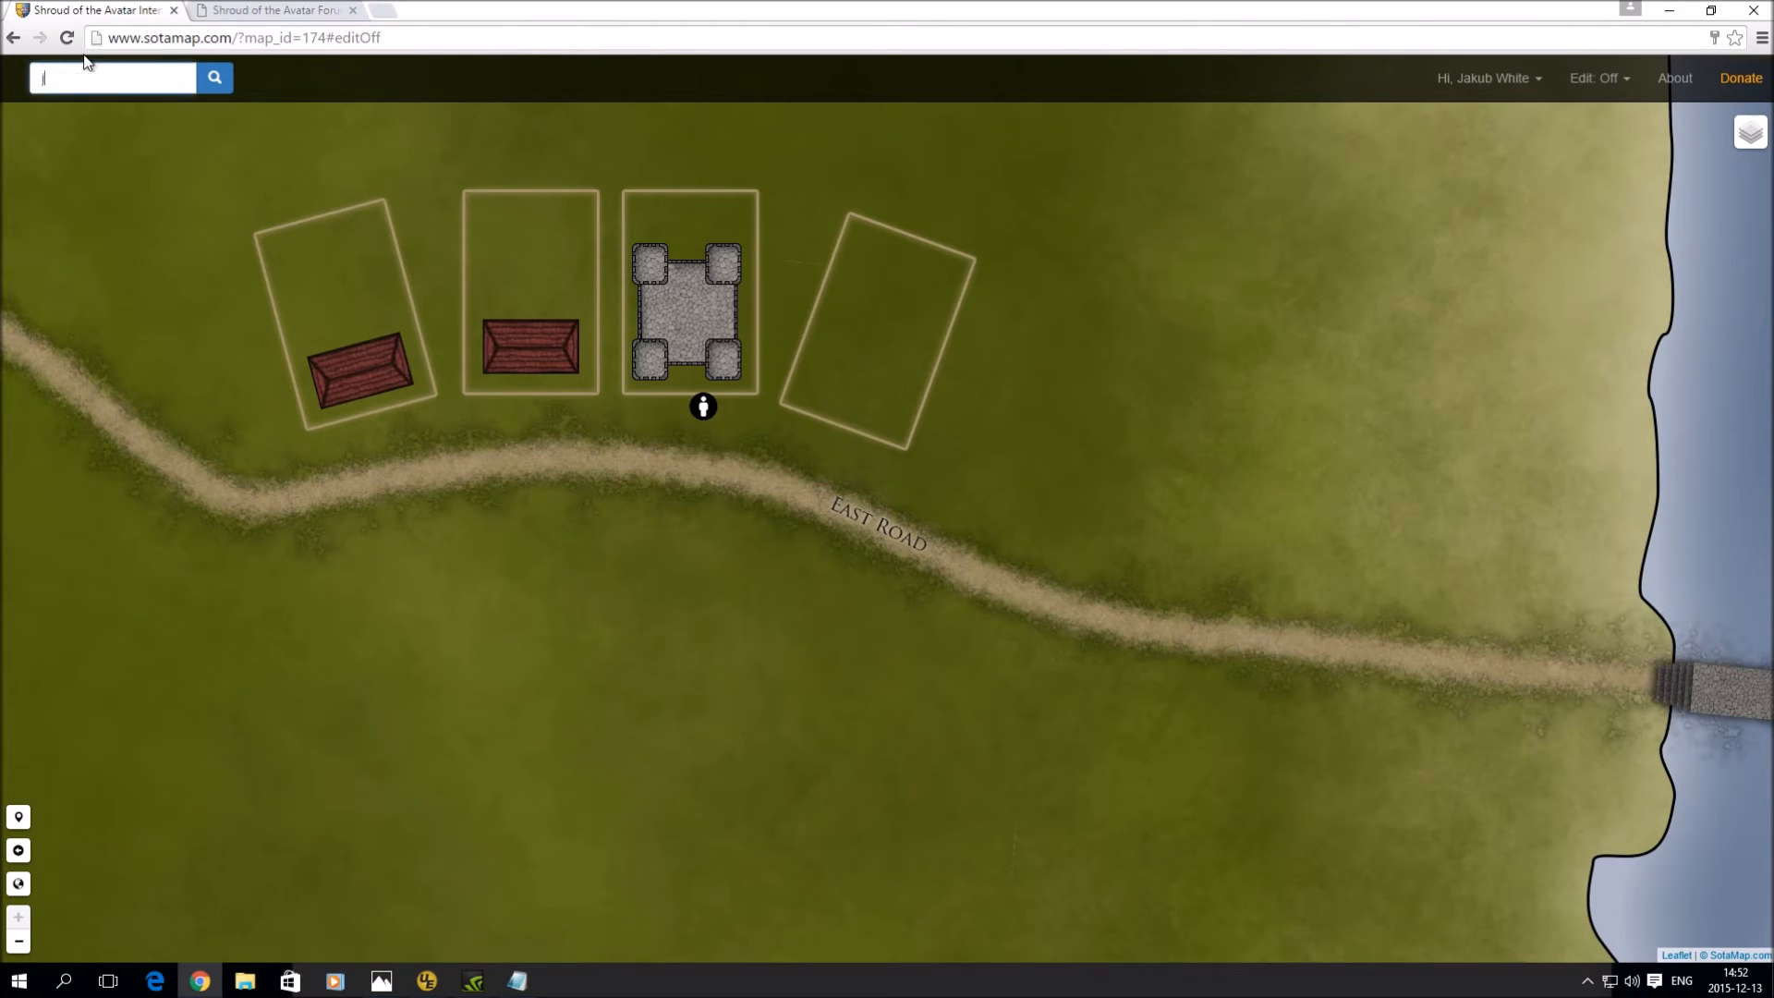
click(88, 113)
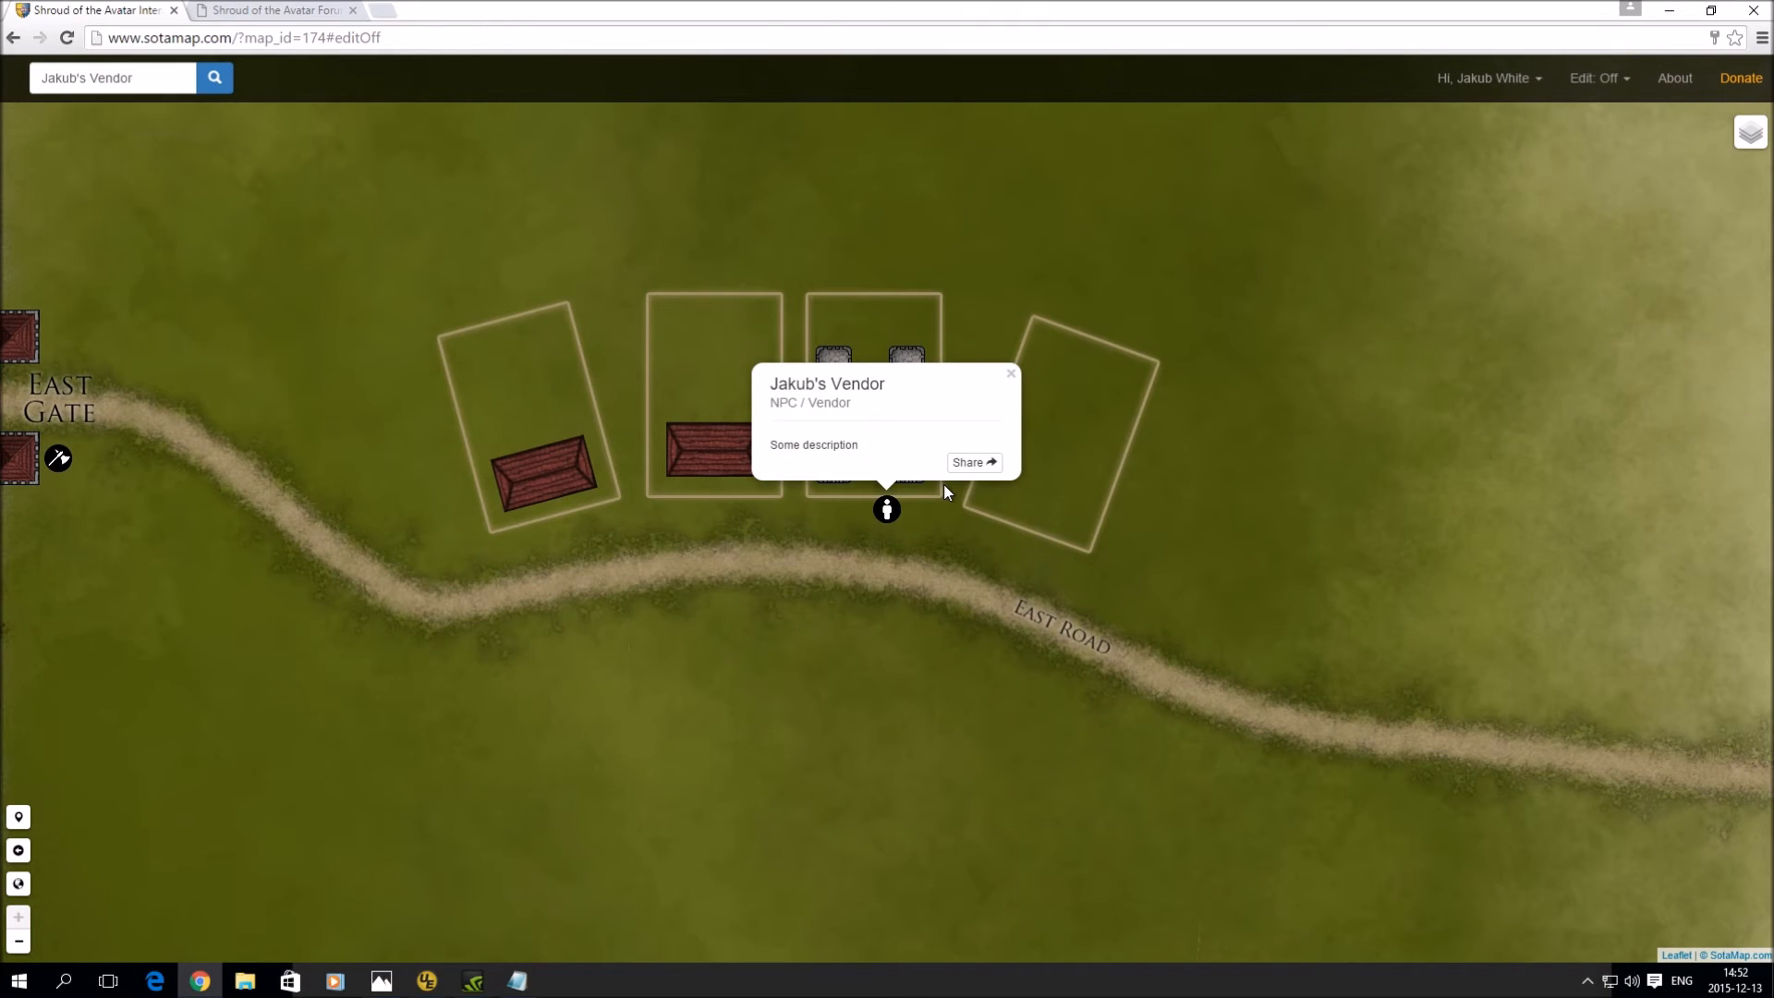
click(1012, 375)
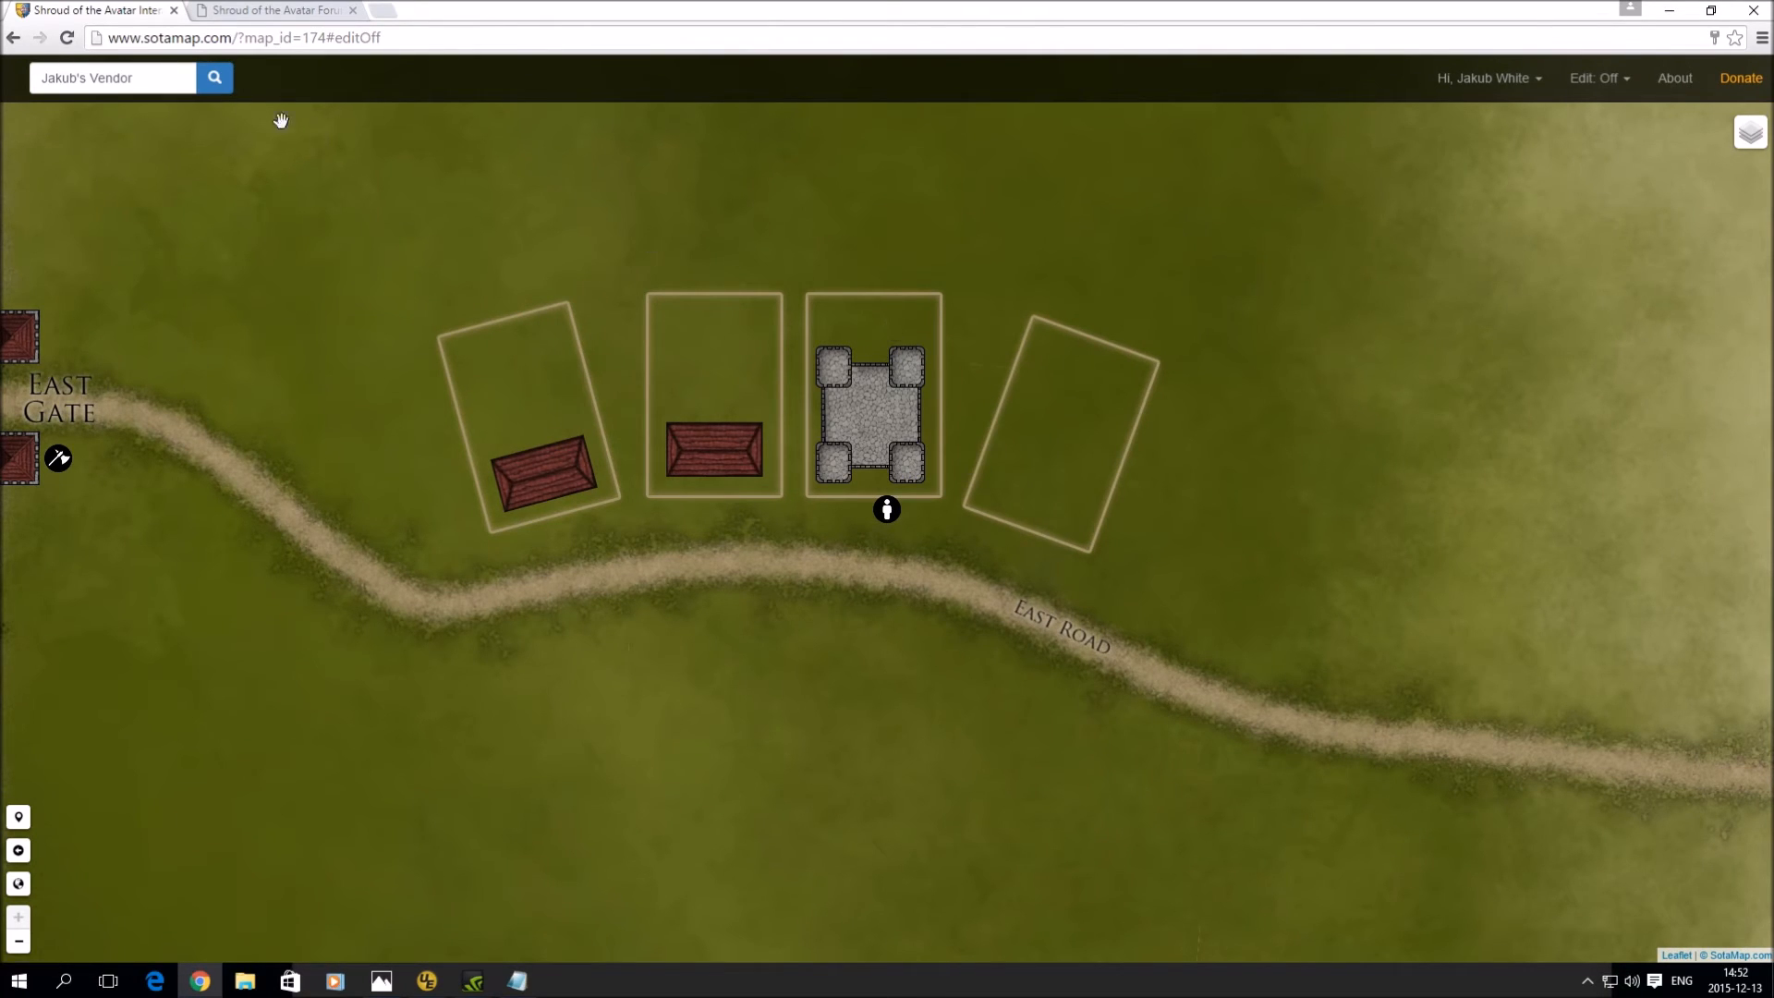
- Pan to the dock and inspect the dock town lot's details popup
drag(1516, 392, 558, 451)
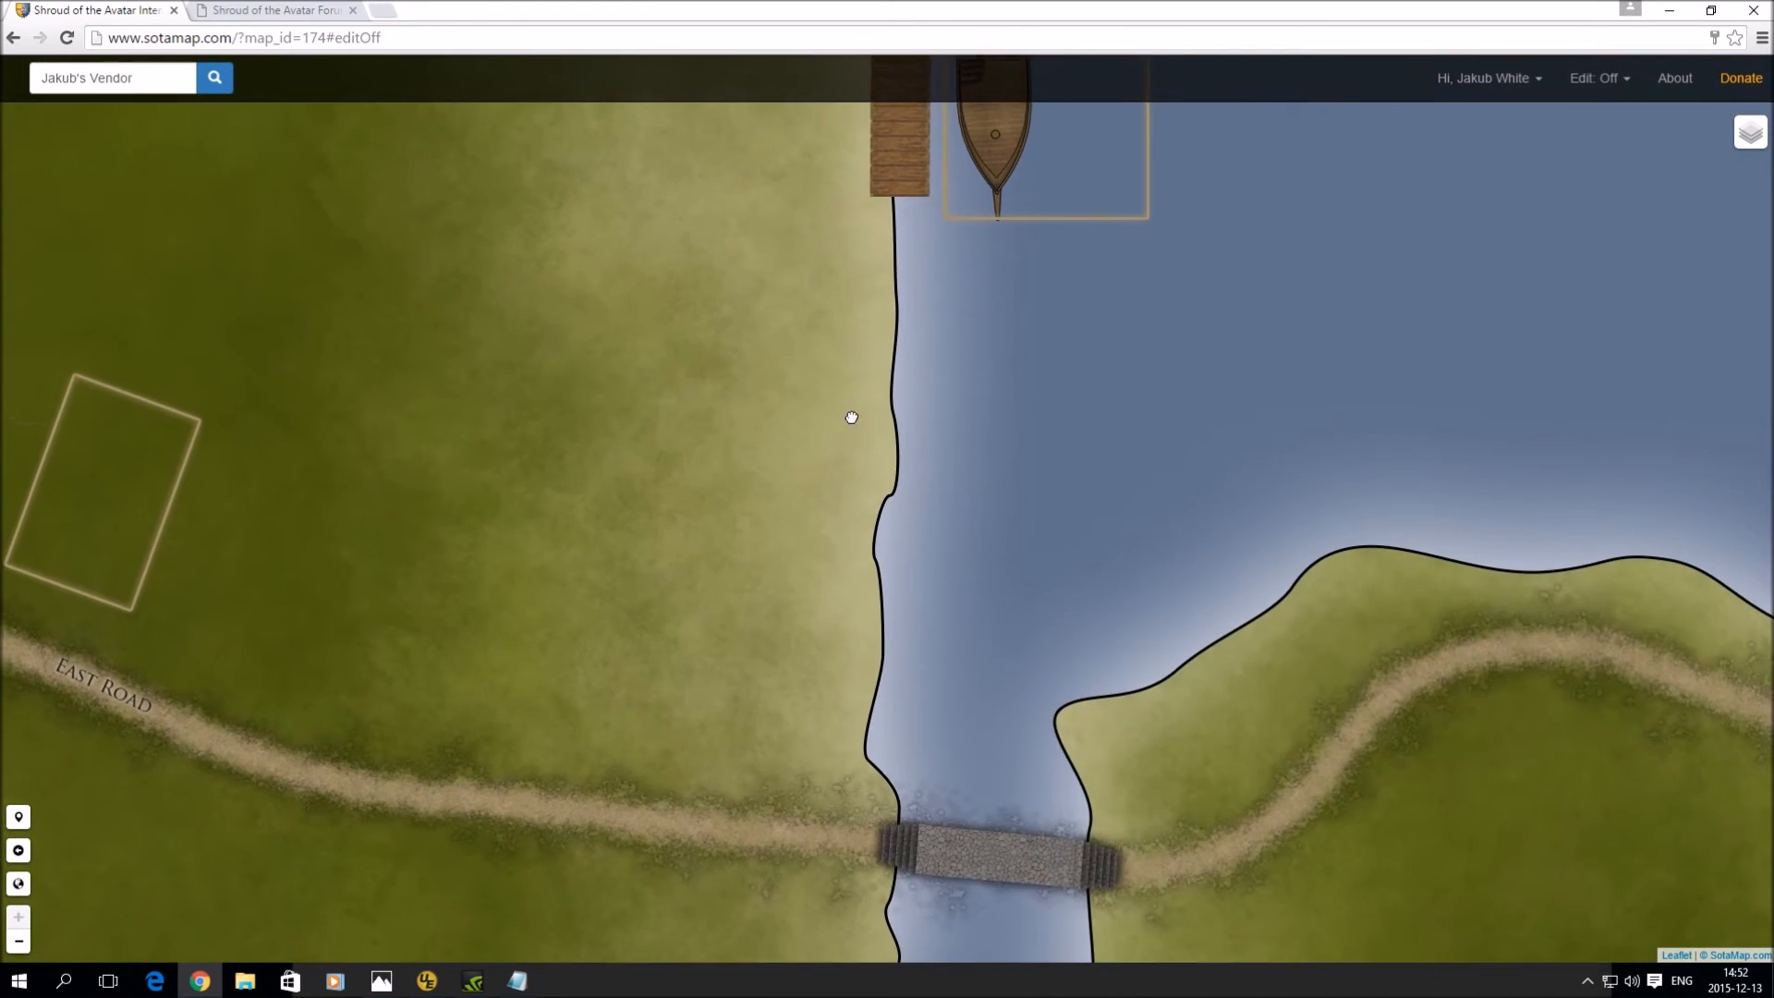
drag(851, 416, 862, 654)
click(1102, 367)
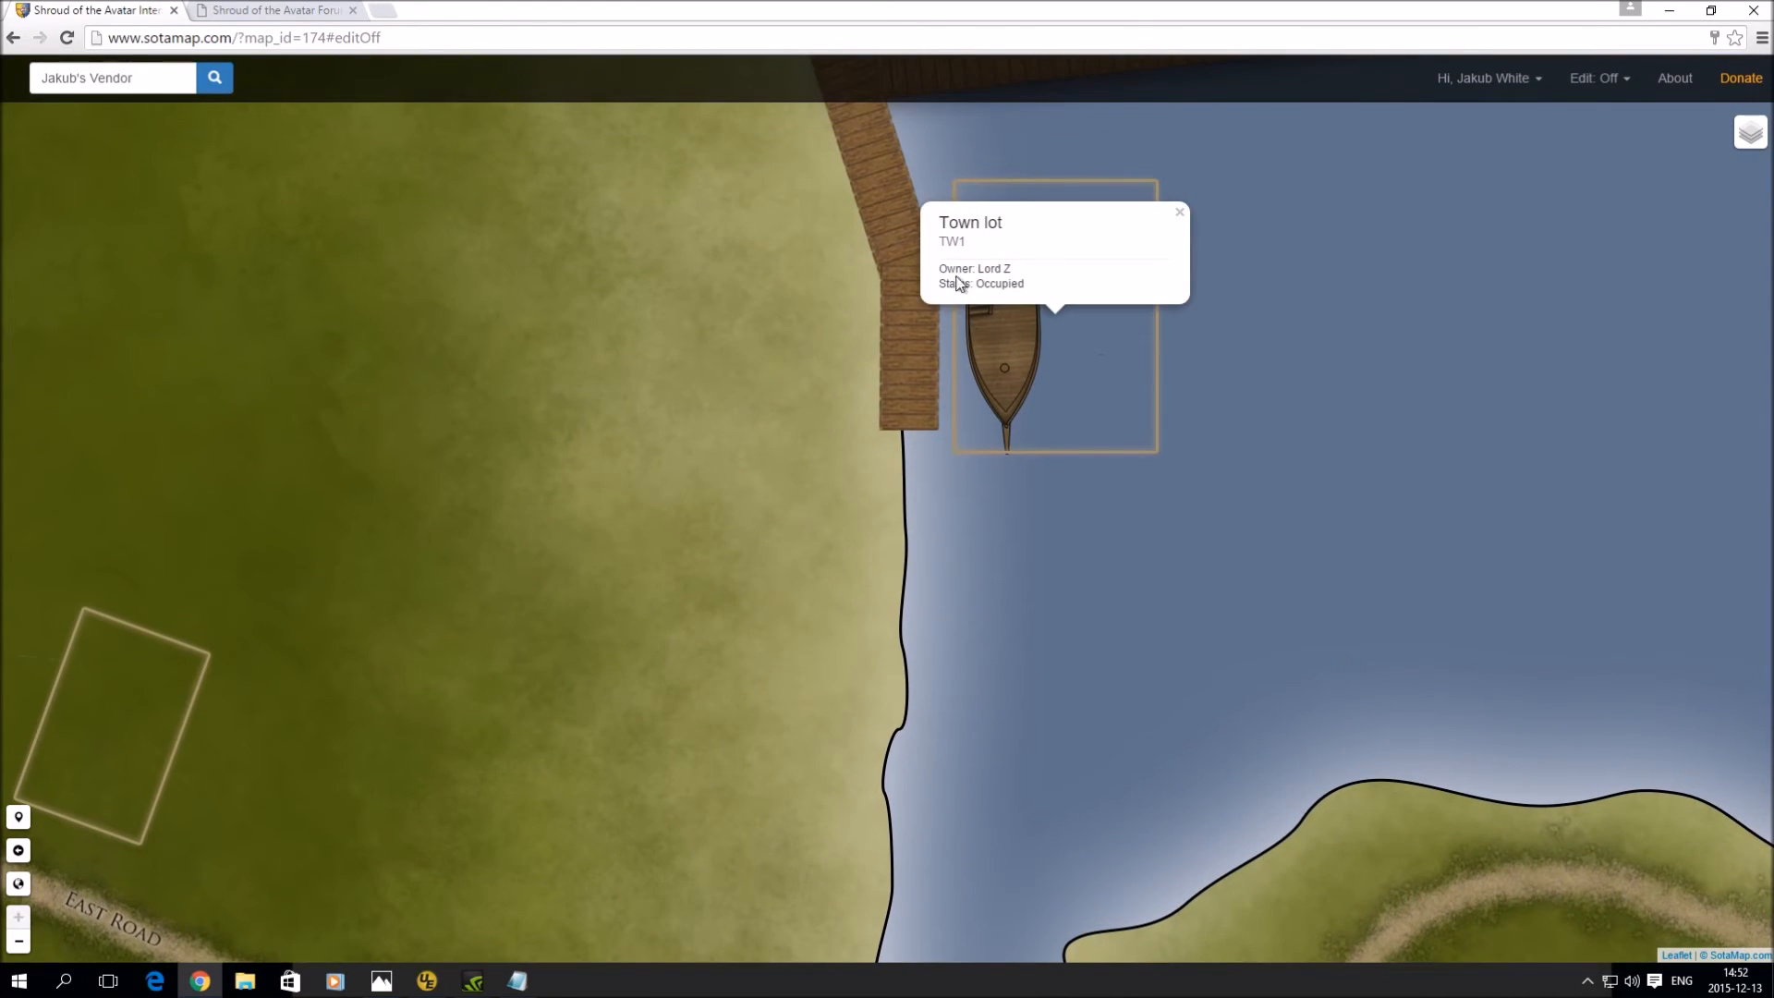
drag(976, 270, 1044, 270)
click(166, 78)
text(Lord)
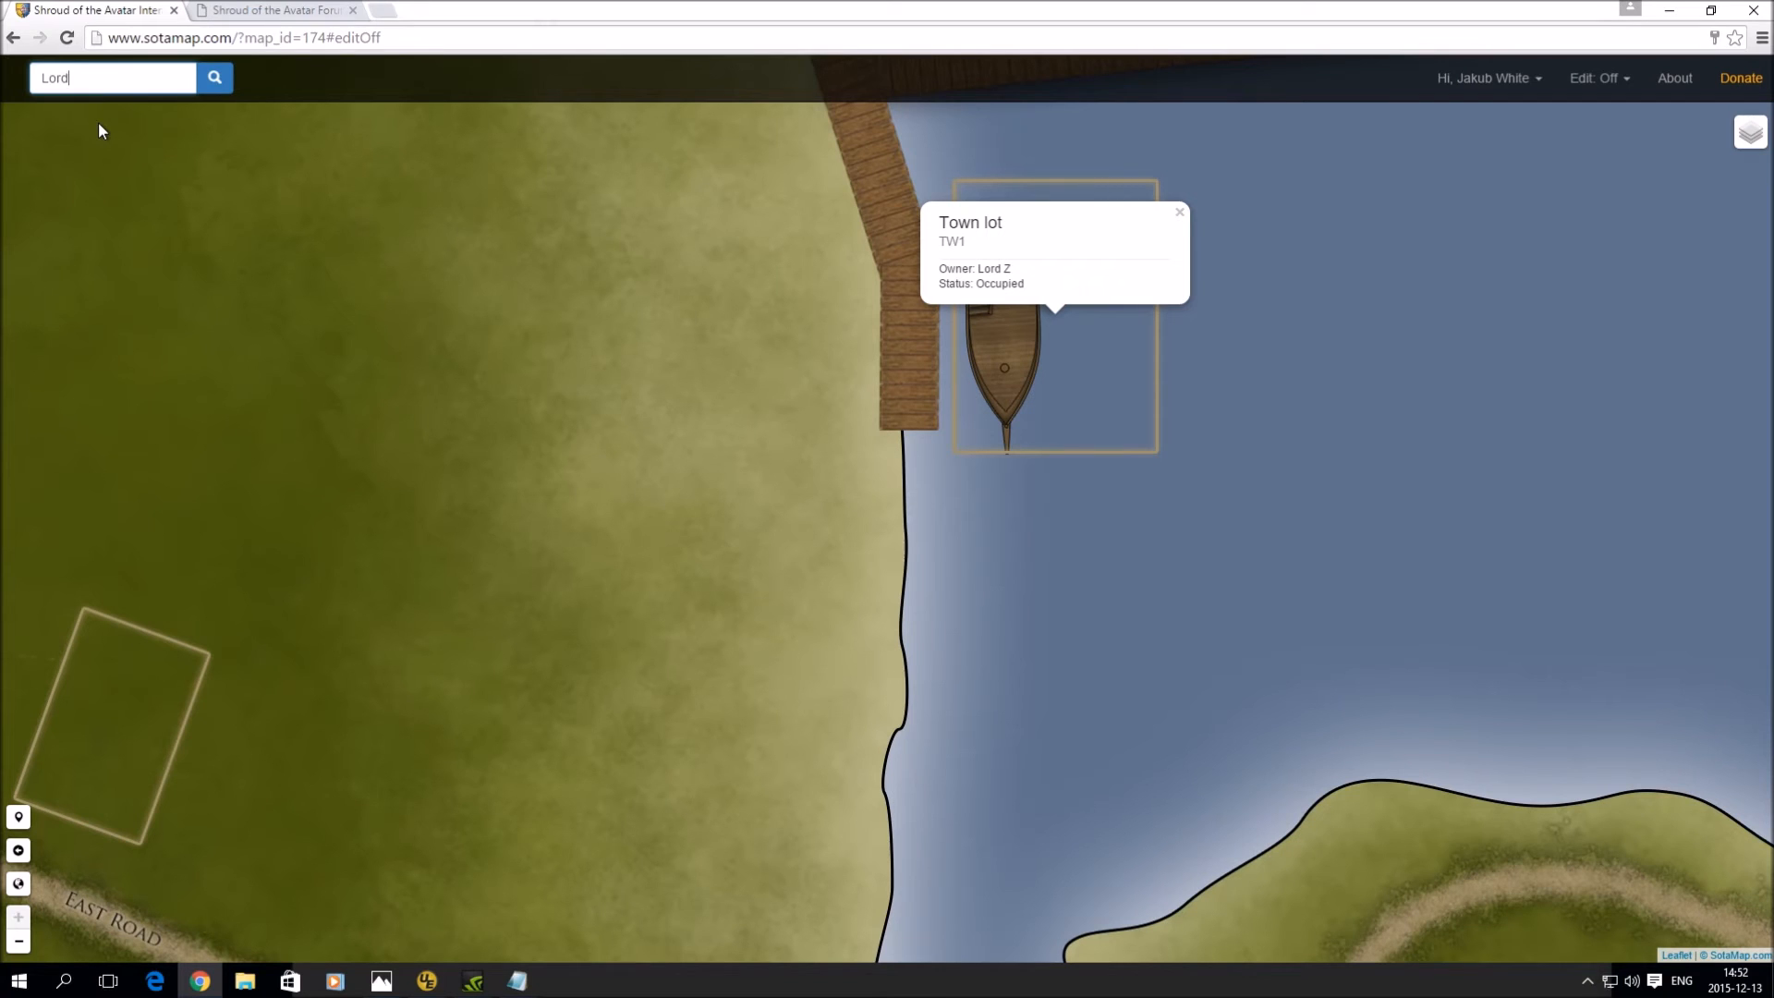
click(1179, 213)
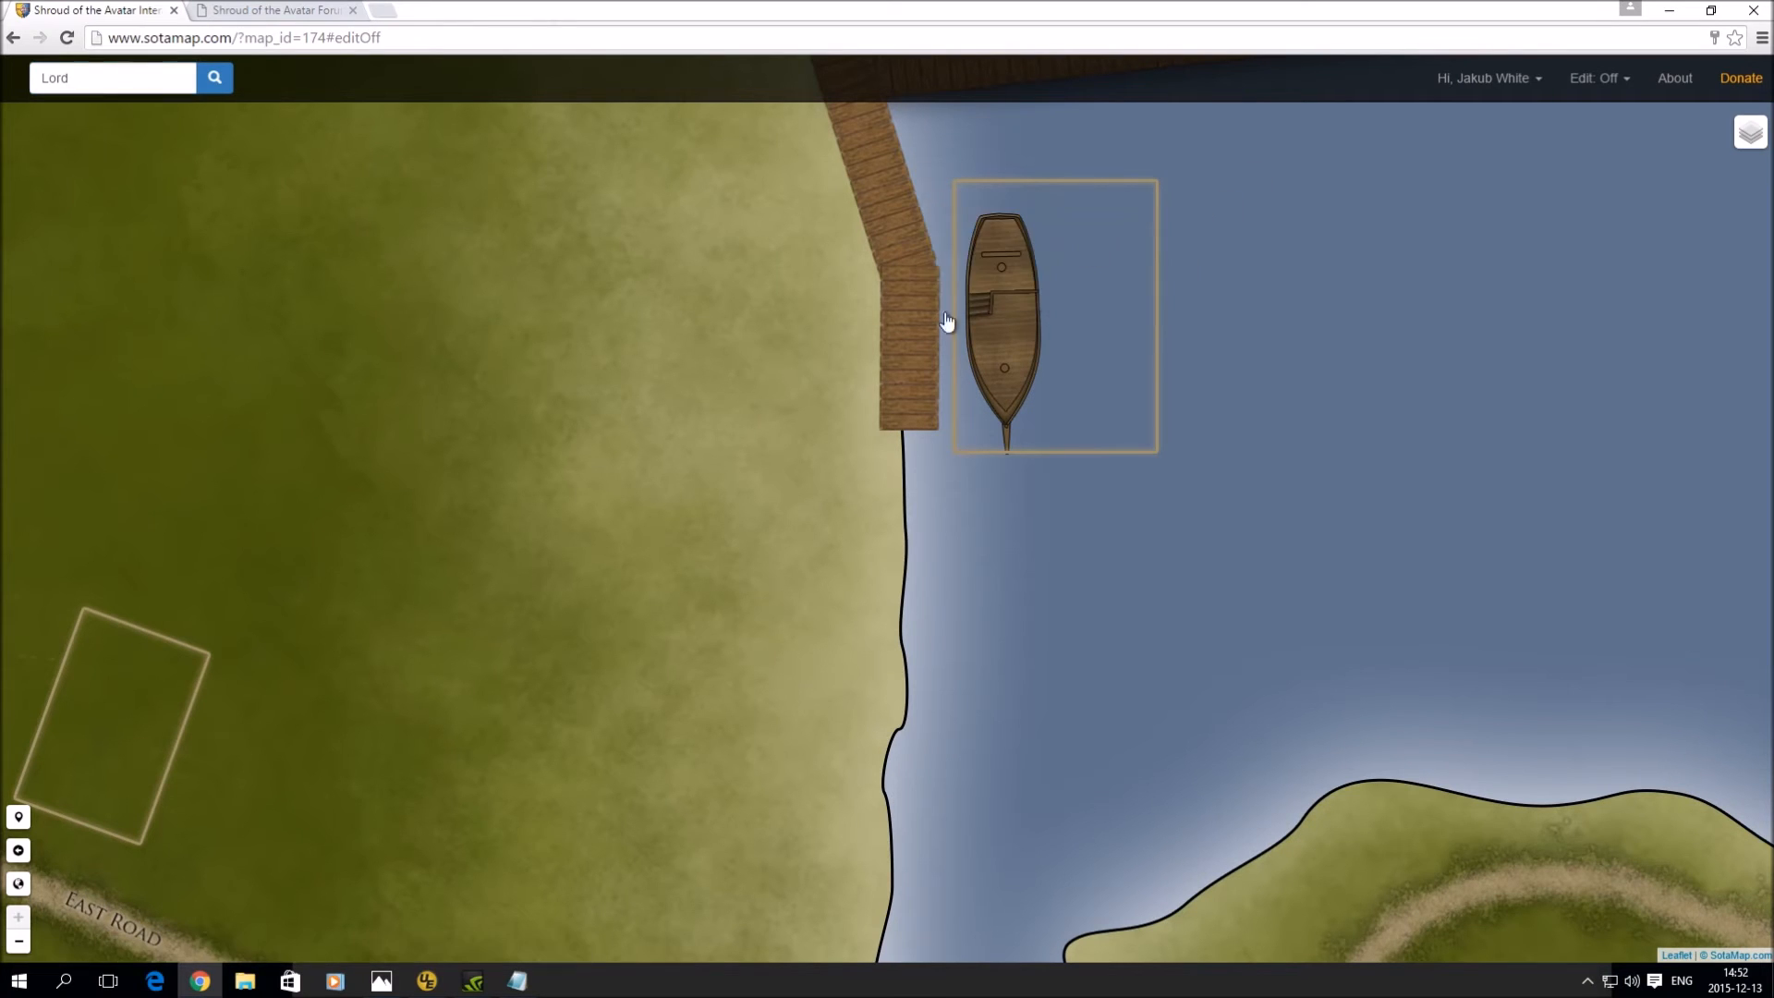
- Zoom out and centre the walled town with its West and East gates
drag(541, 509, 988, 375)
scroll(823, 479, down, 1)
scroll(790, 527, down, 1)
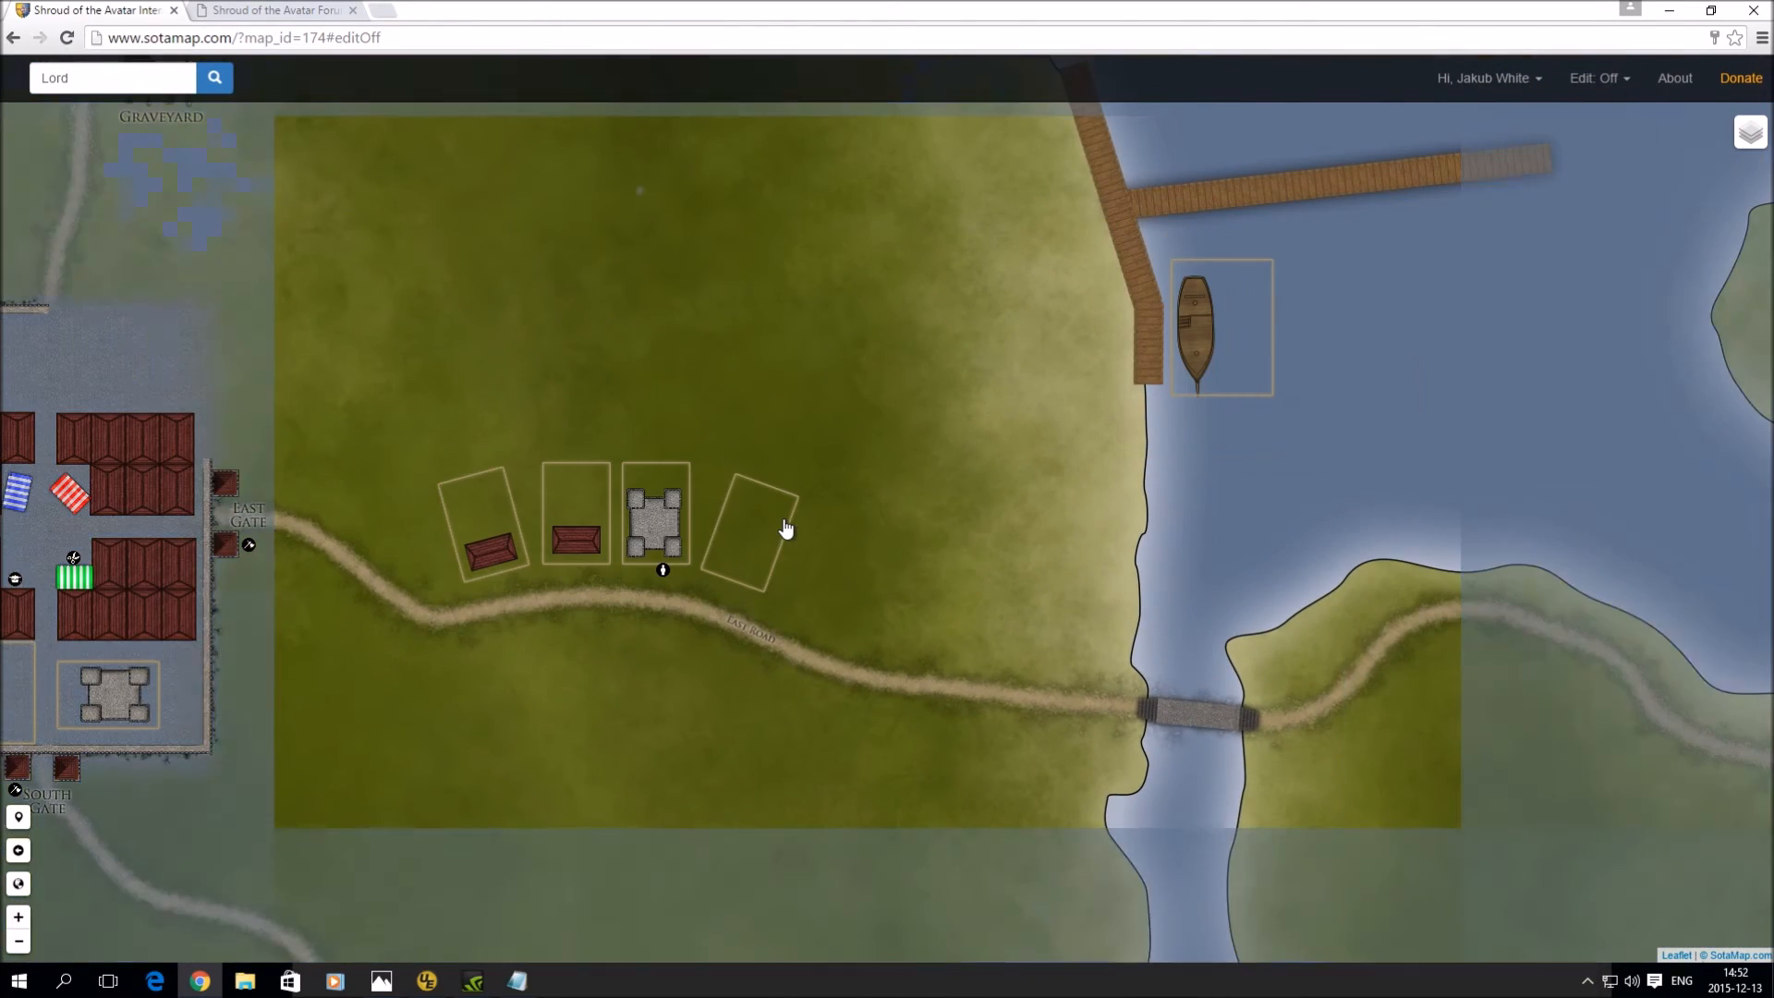
drag(527, 369, 932, 330)
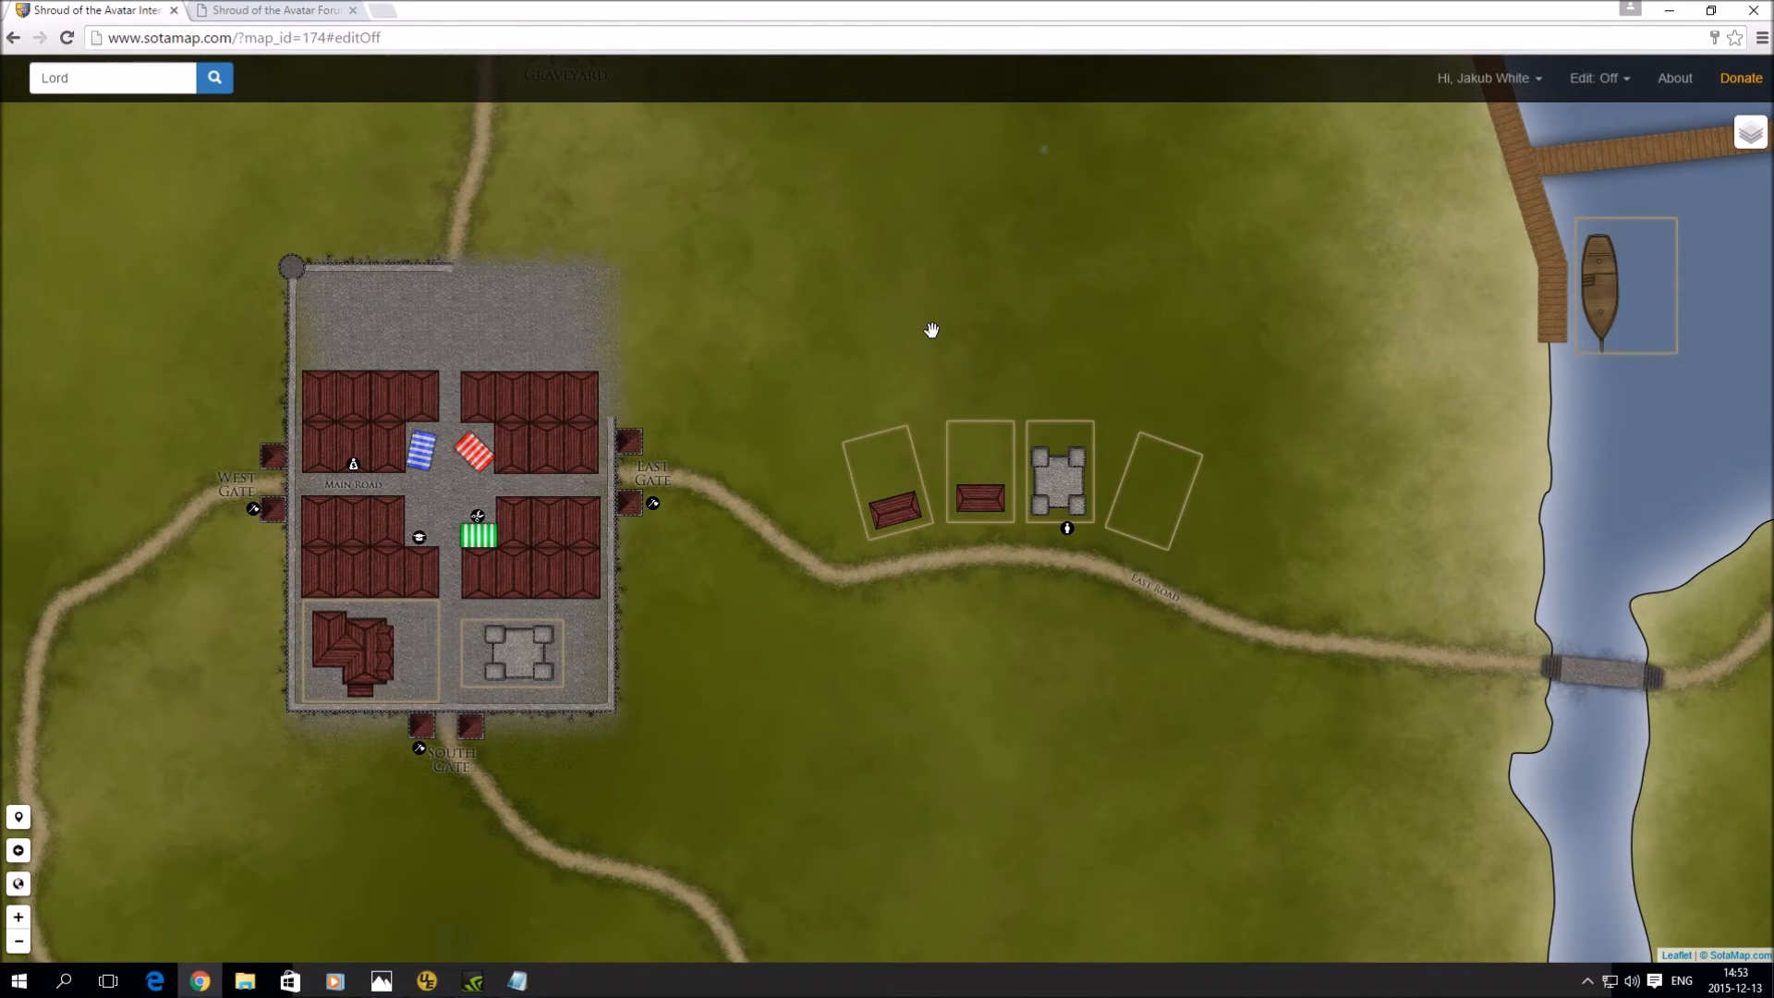
click(472, 980)
drag(704, 352, 752, 364)
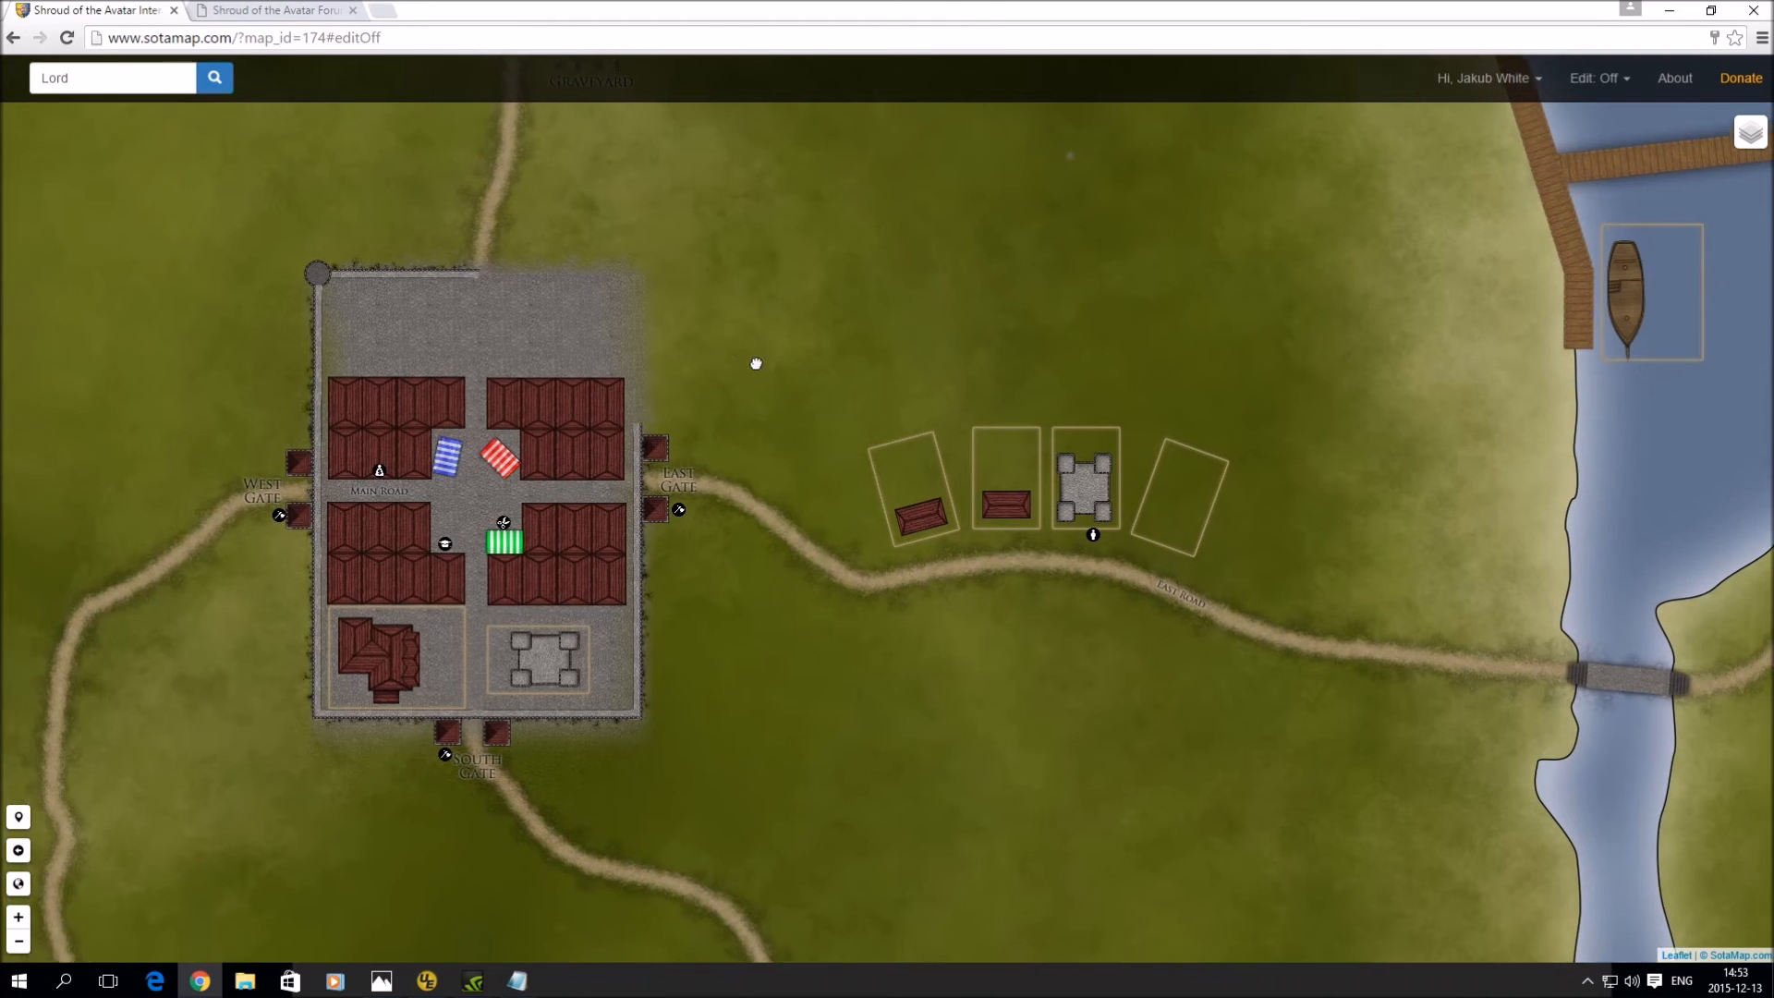
scroll(586, 328, up, 1)
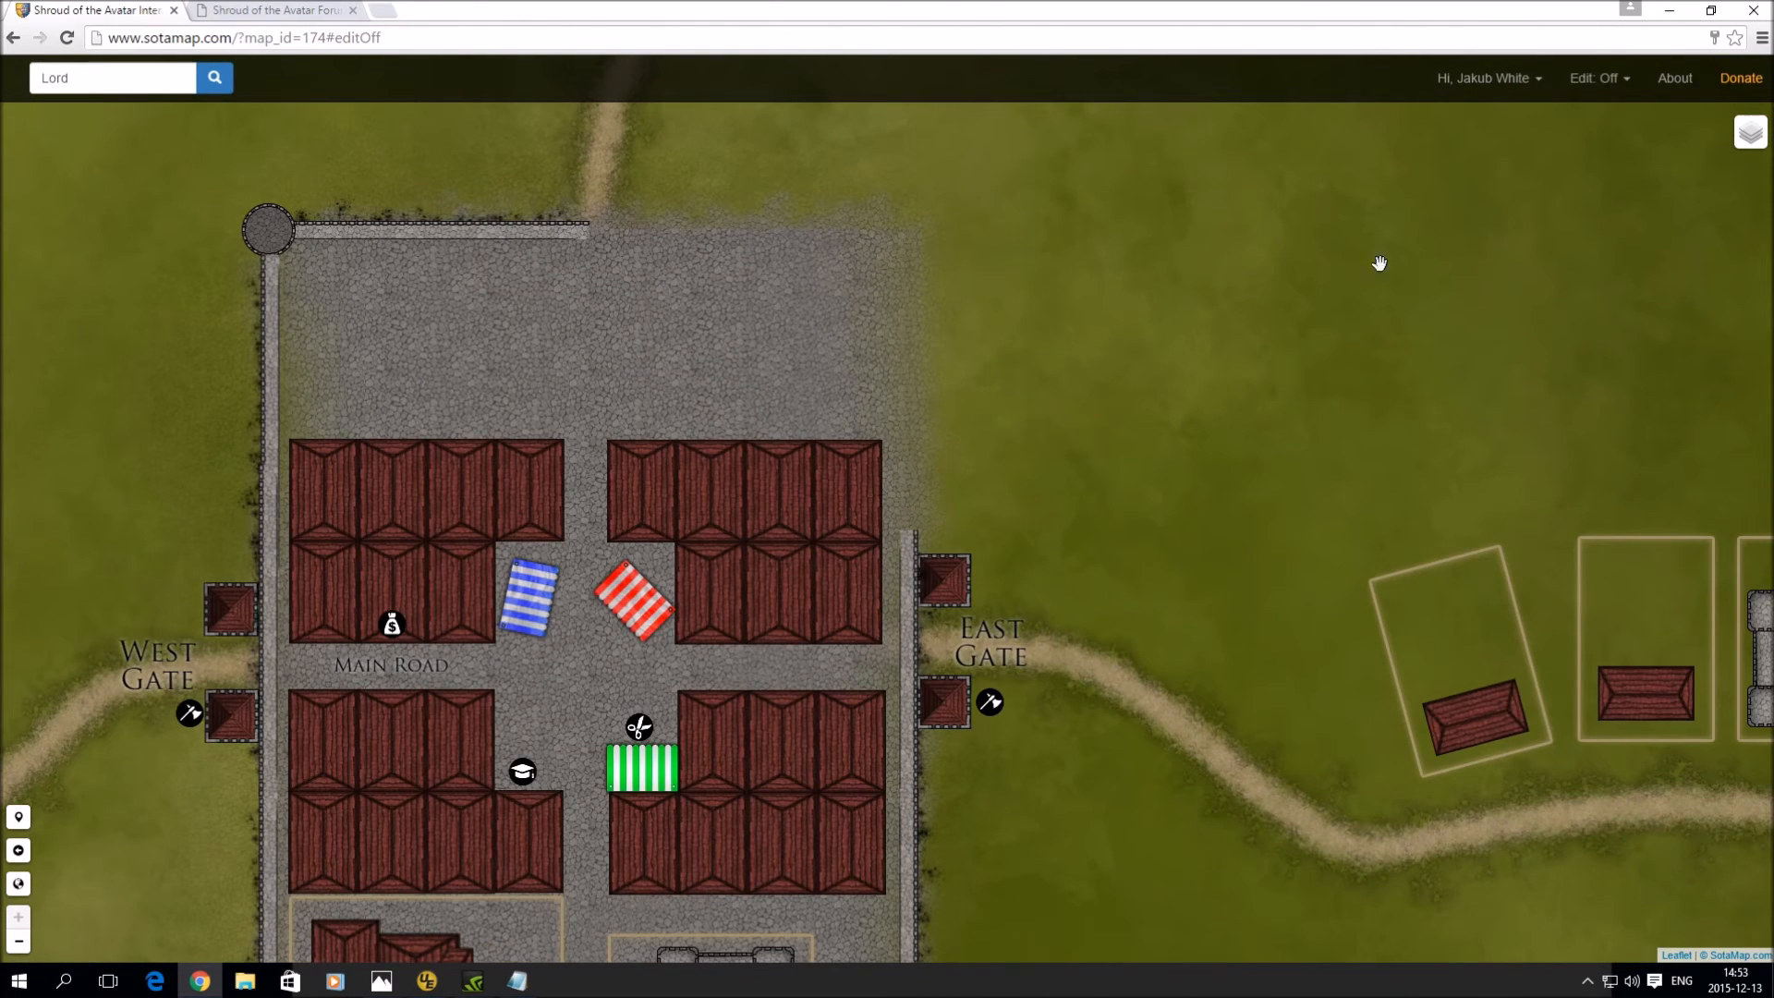
- Turn editing back on and place two houses side by side in the plaza
click(1603, 92)
click(1571, 118)
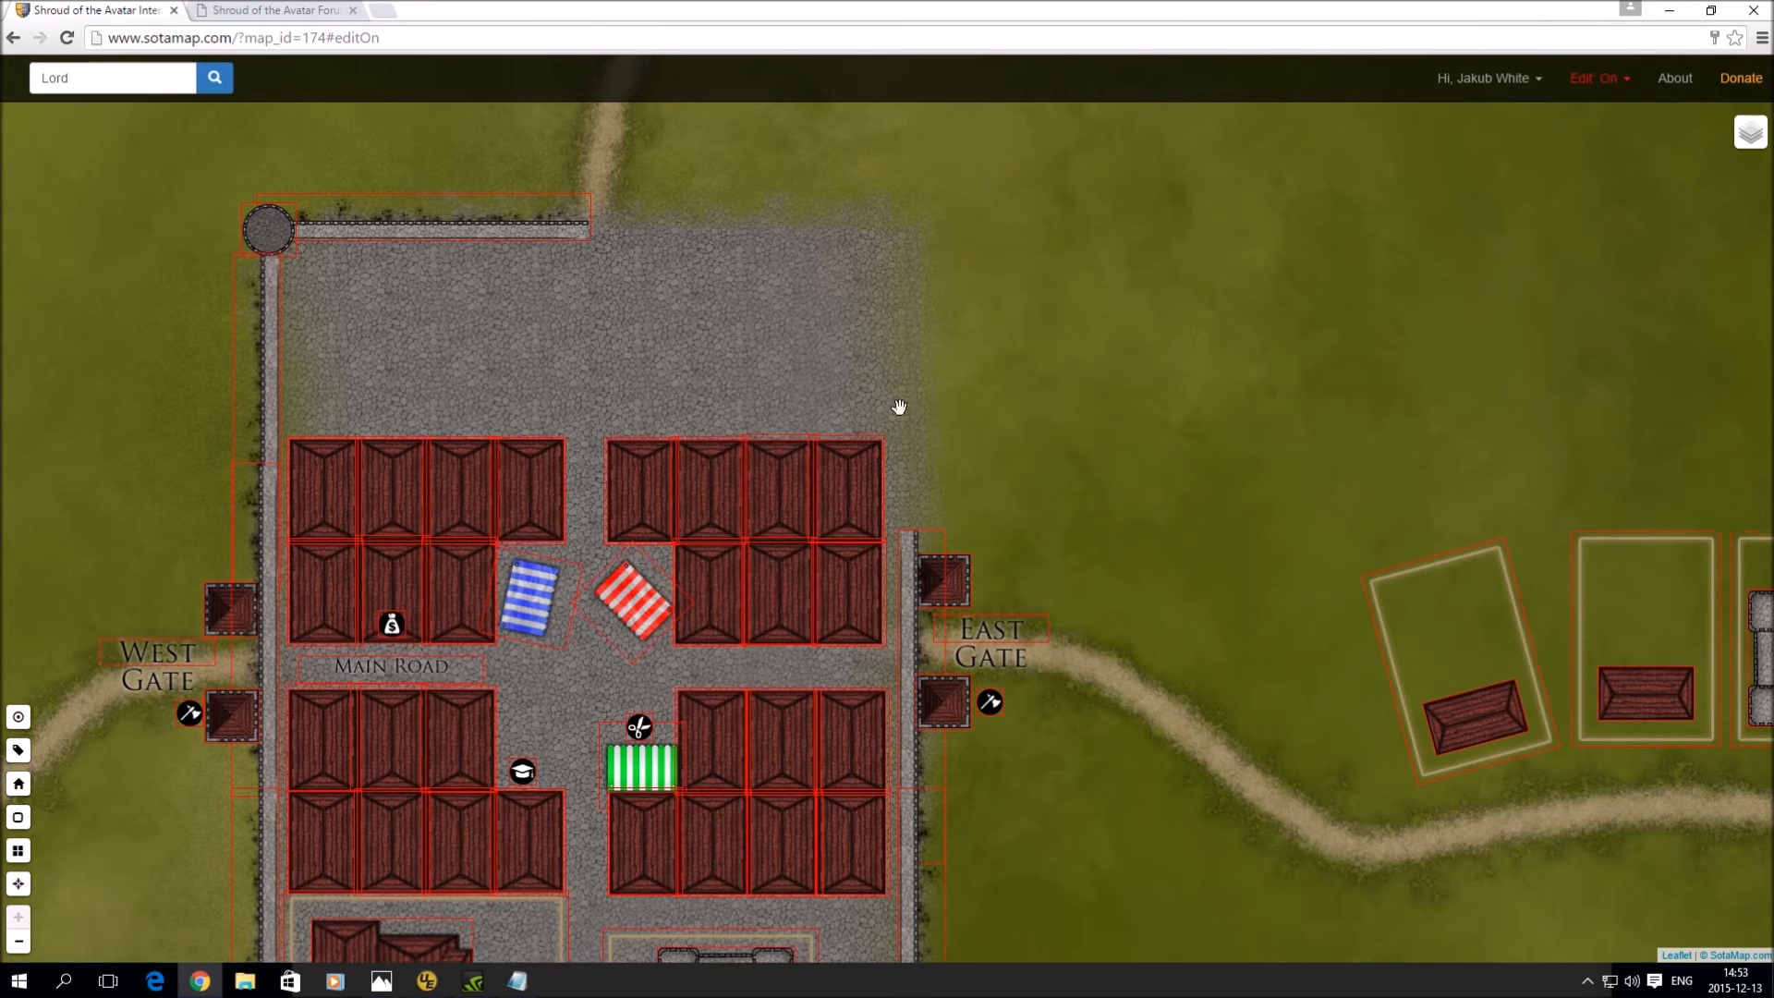
click(17, 784)
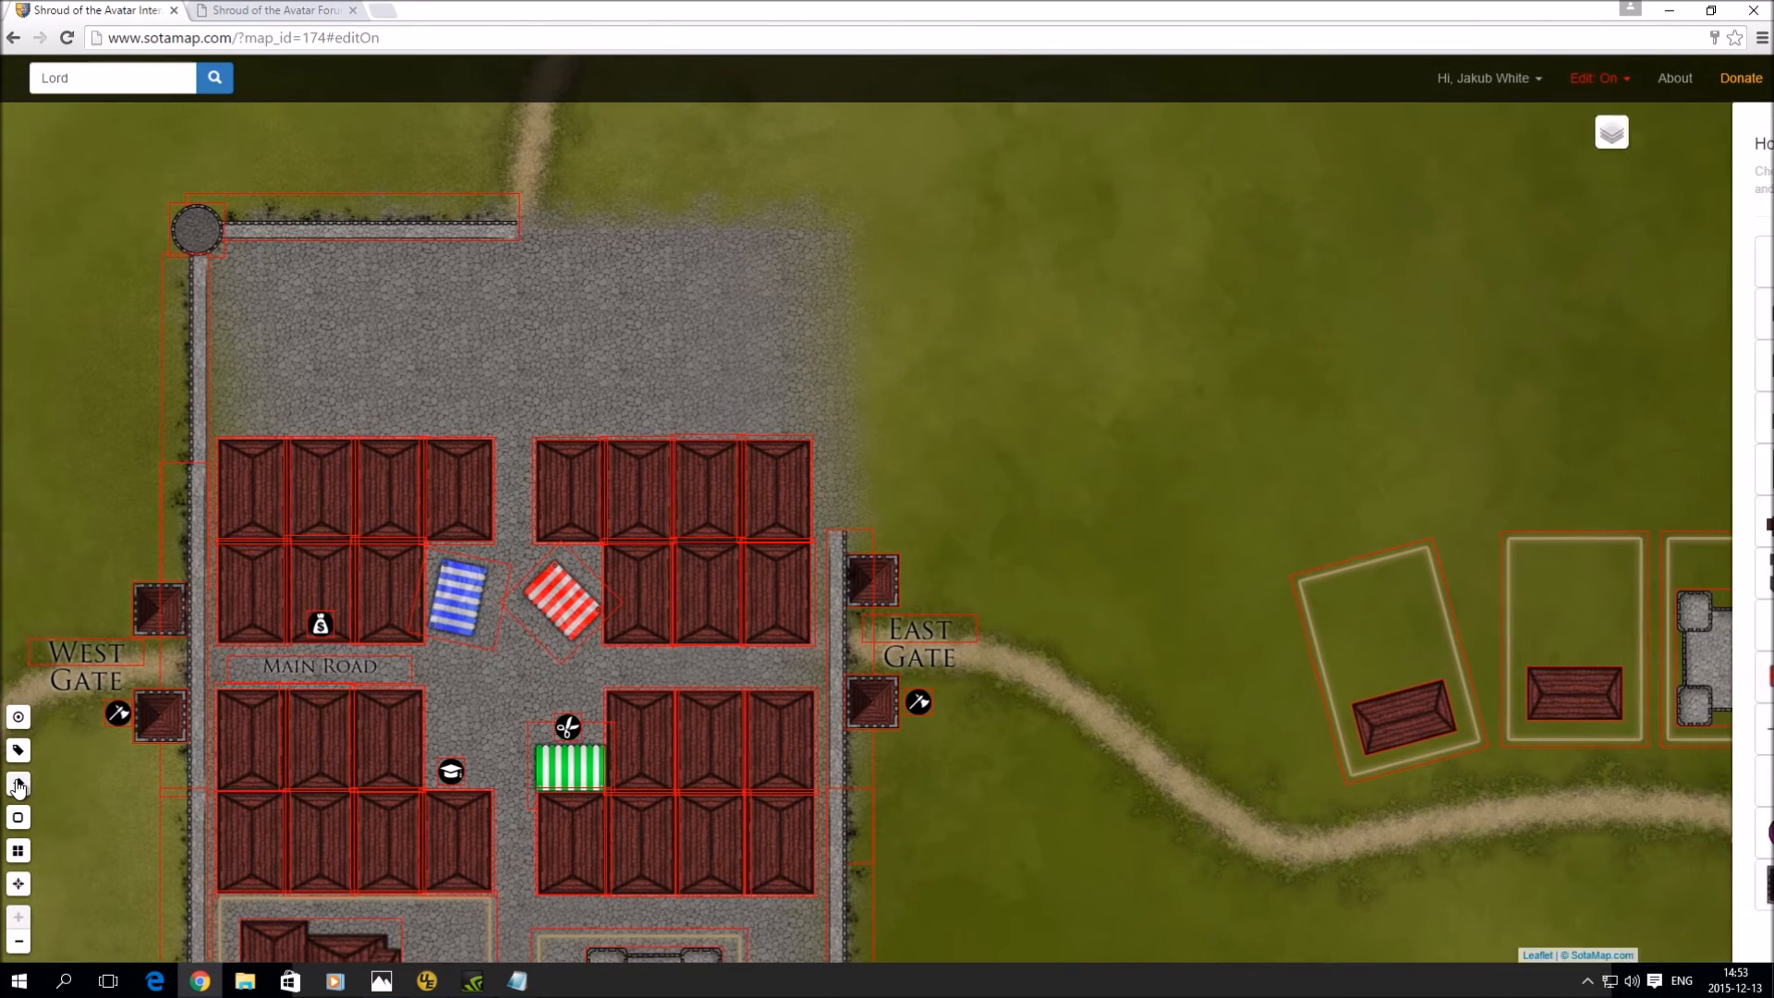
click(522, 339)
mouse_move(523, 336)
mouse_down()
mouse_move(519, 376)
mouse_move(522, 343)
mouse_up()
click(671, 330)
drag(673, 332, 591, 348)
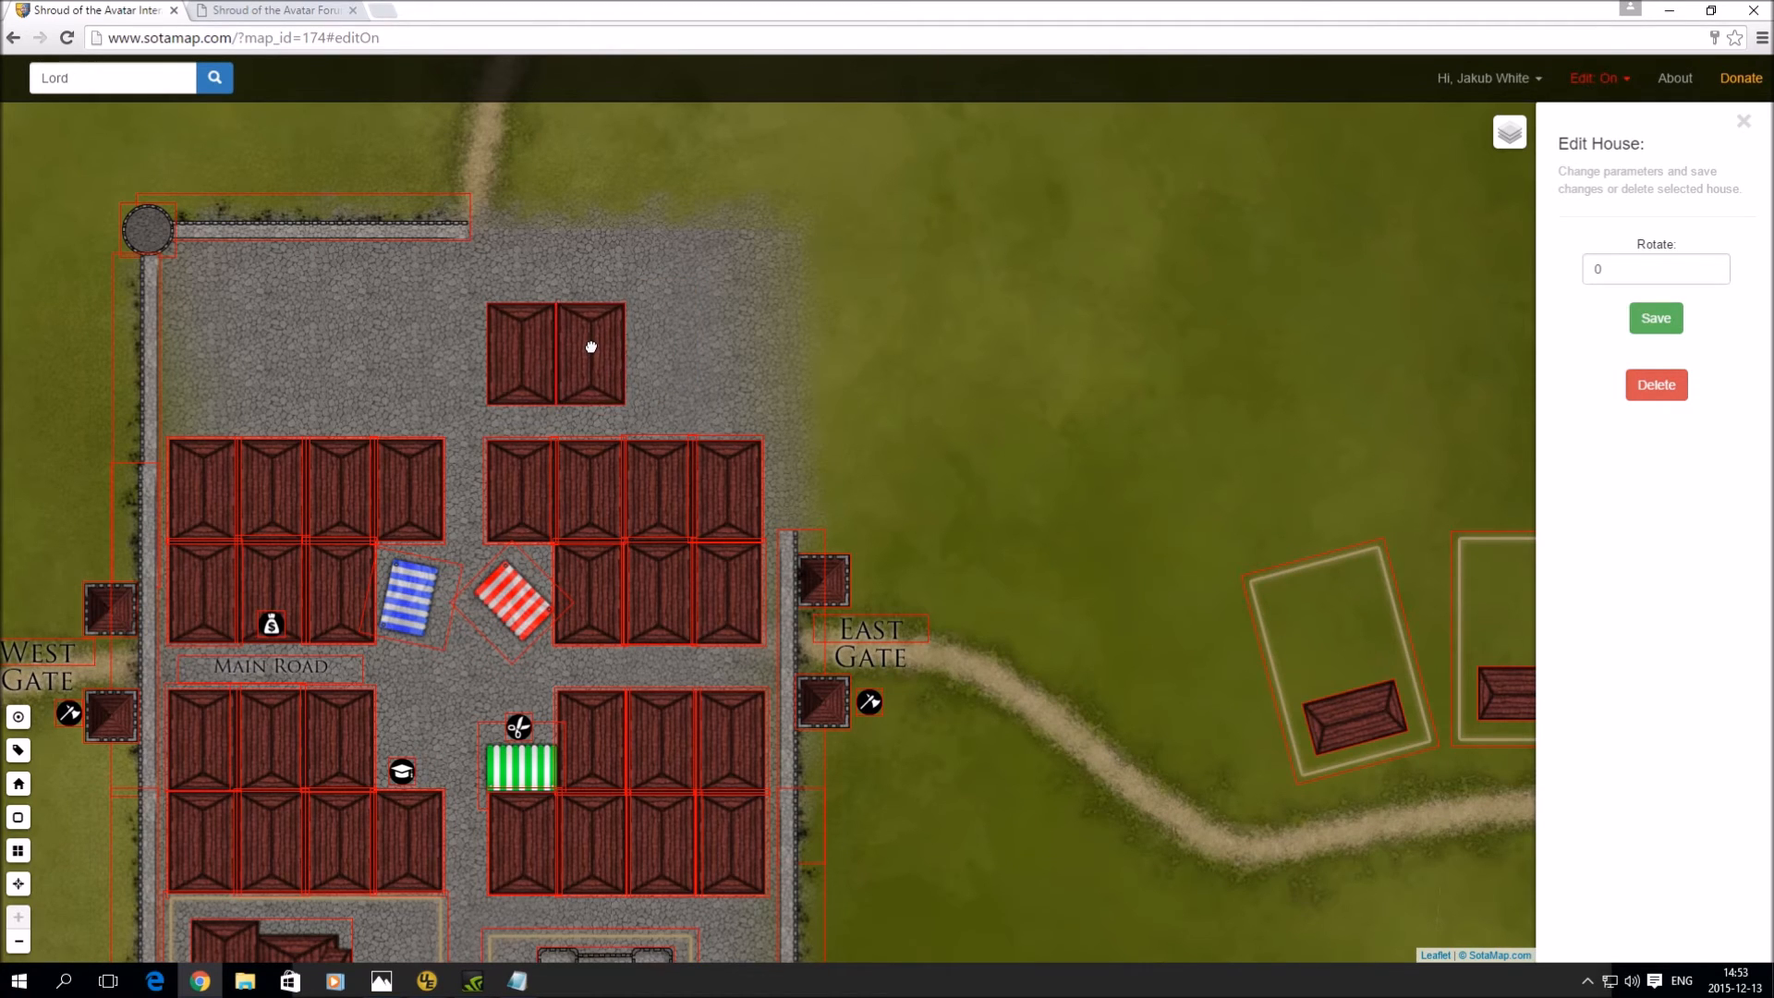
- Add two more houses rotated 90 degrees, stacked in the northeast corner
click(699, 358)
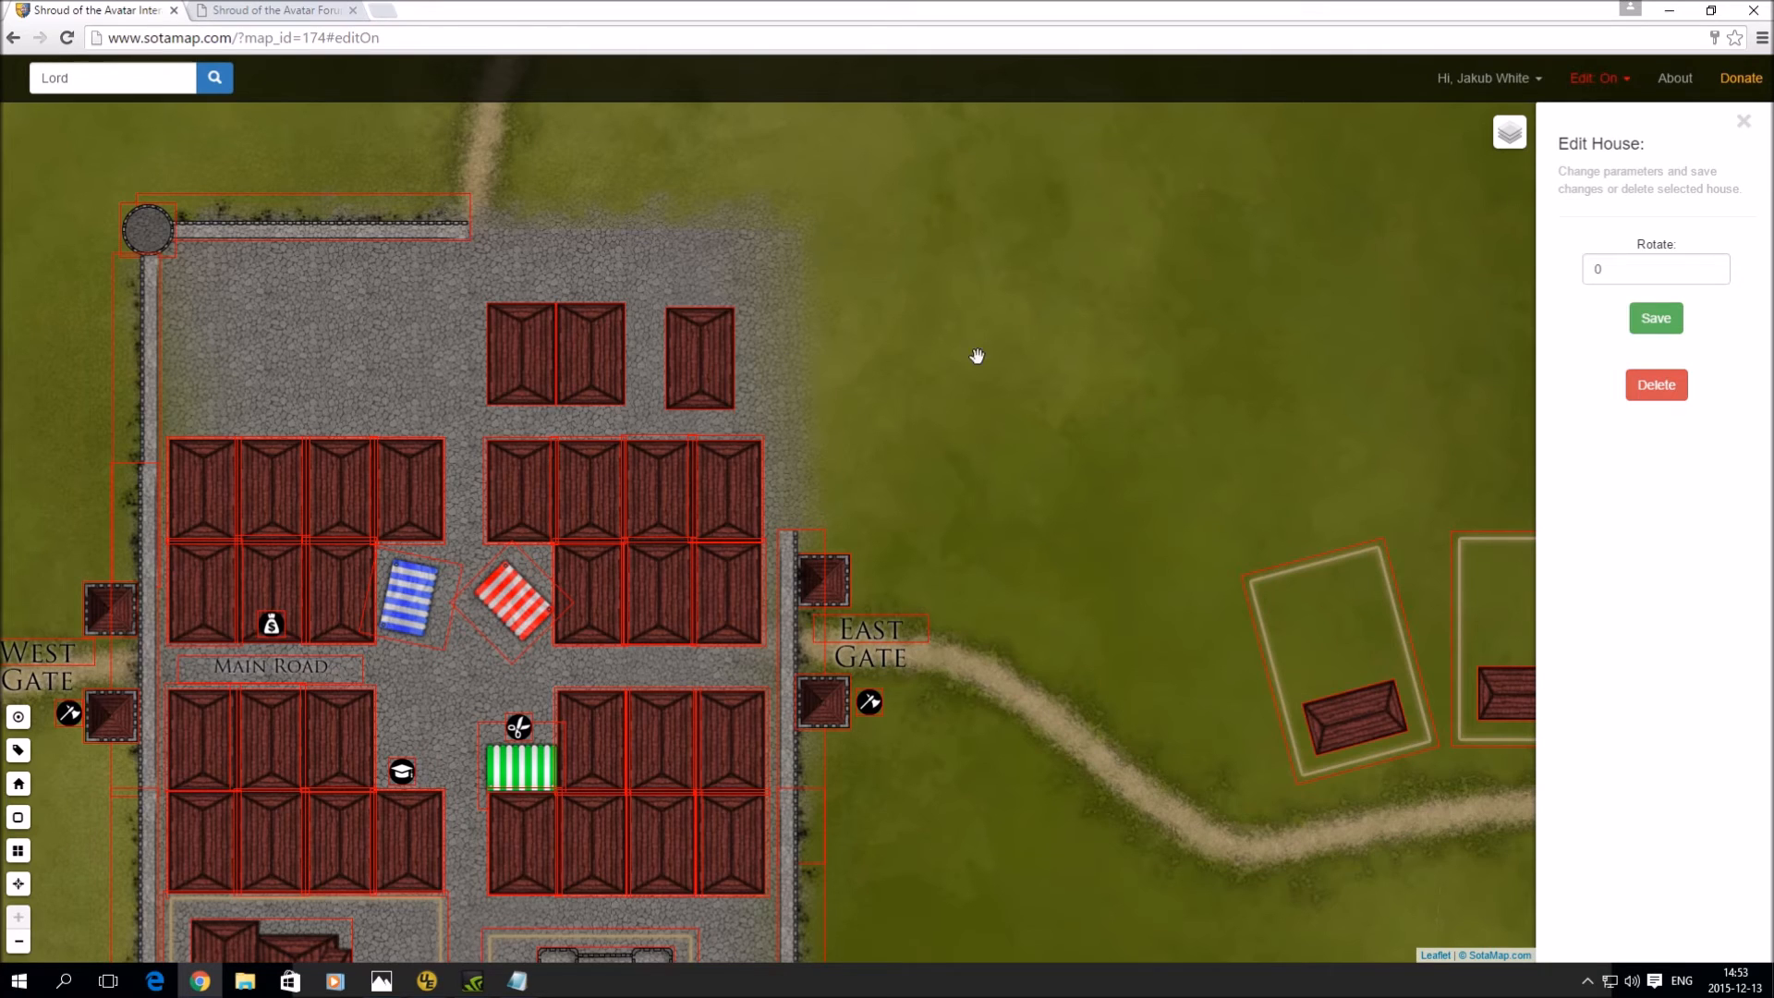
double_click(1656, 269)
text(90)
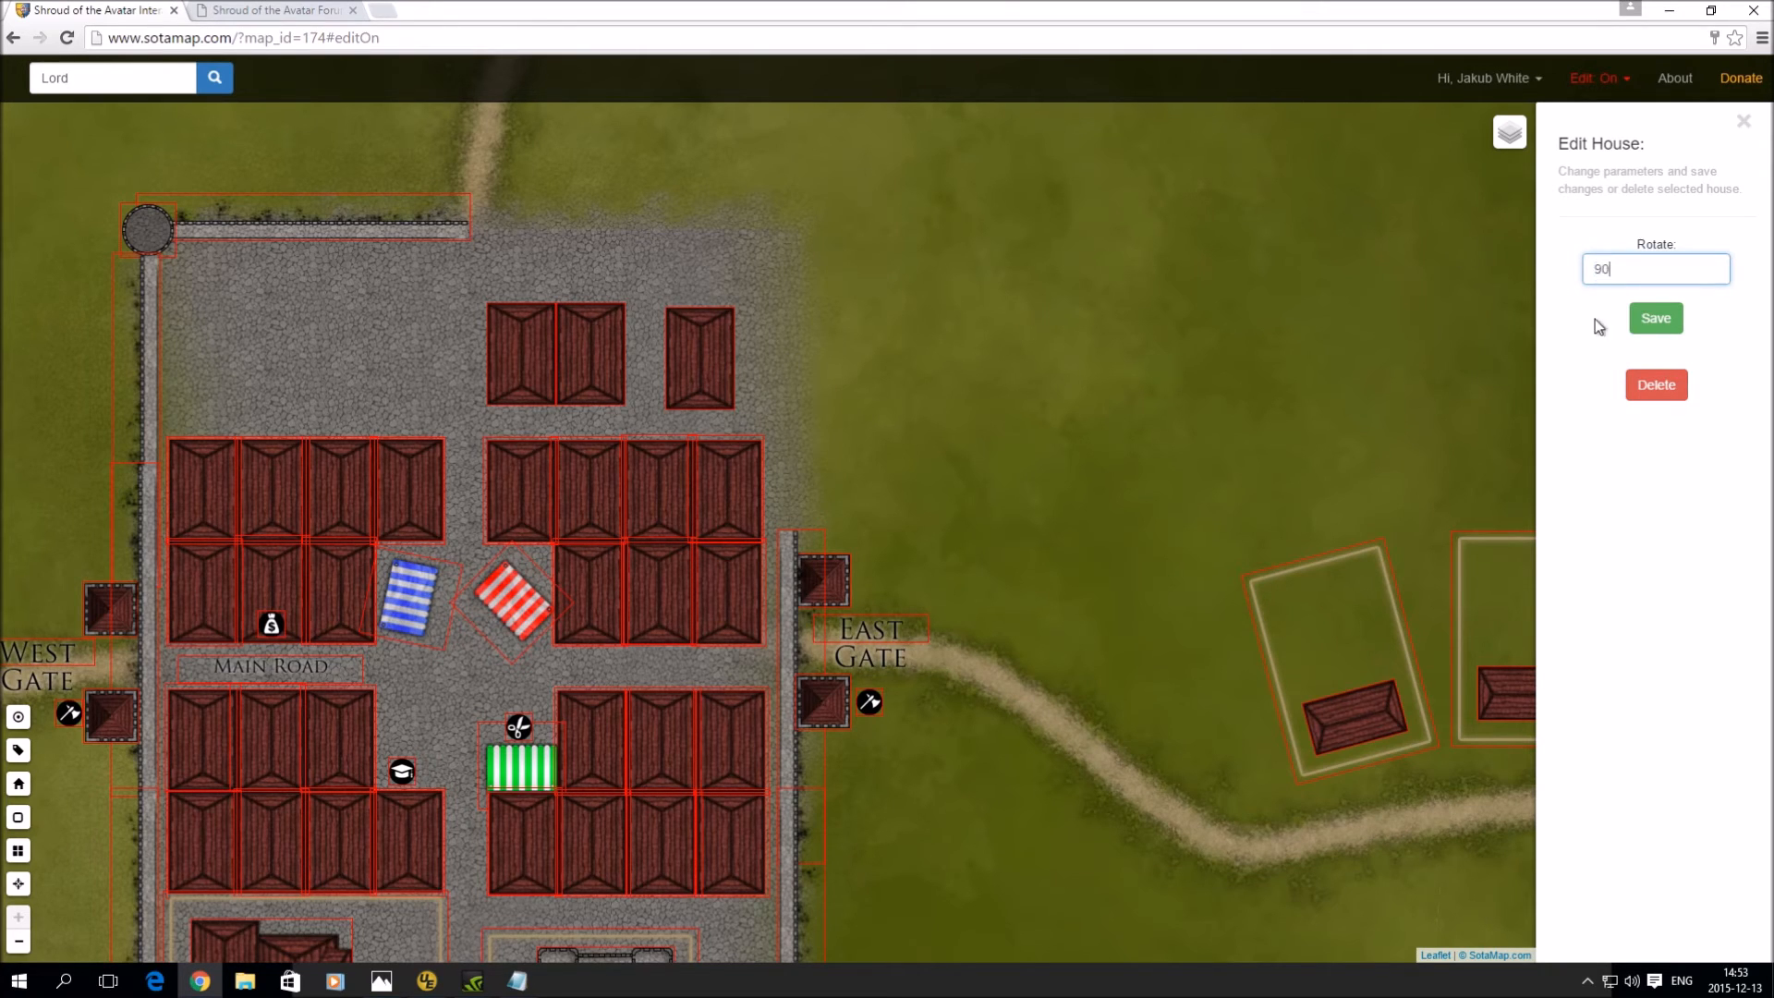
click(1655, 317)
drag(733, 367, 739, 374)
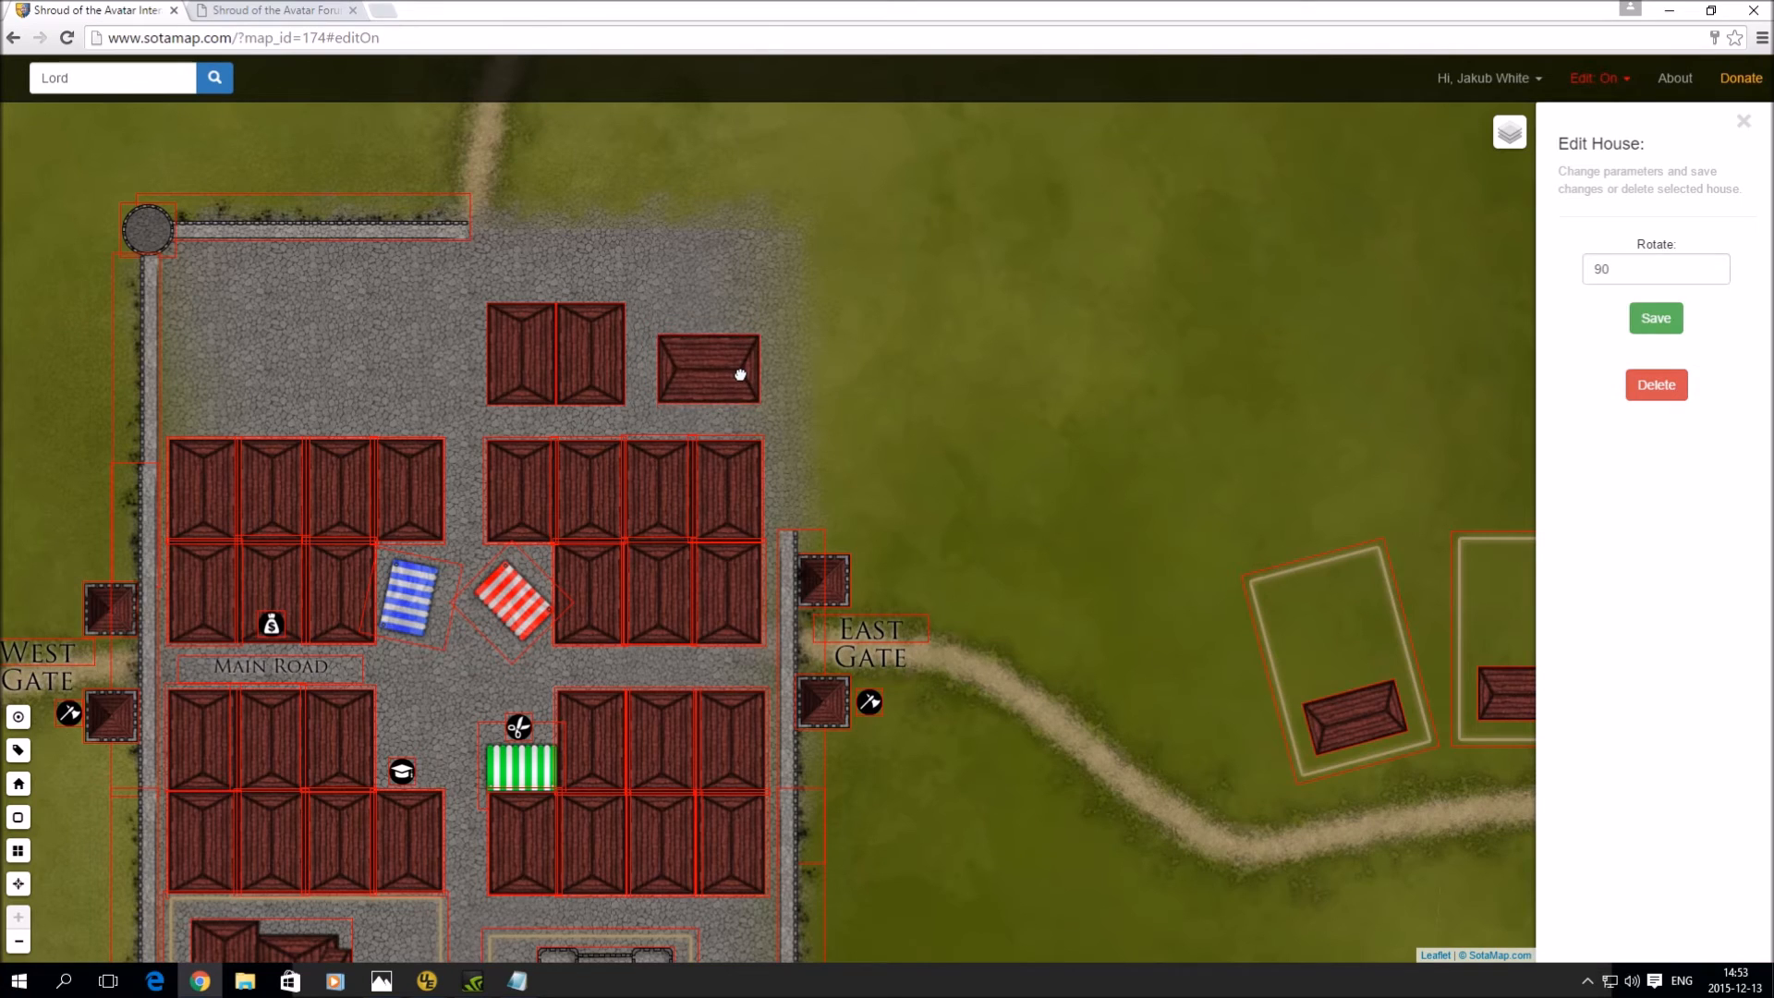
click(724, 284)
drag(1639, 268, 1543, 272)
text(90)
click(1644, 323)
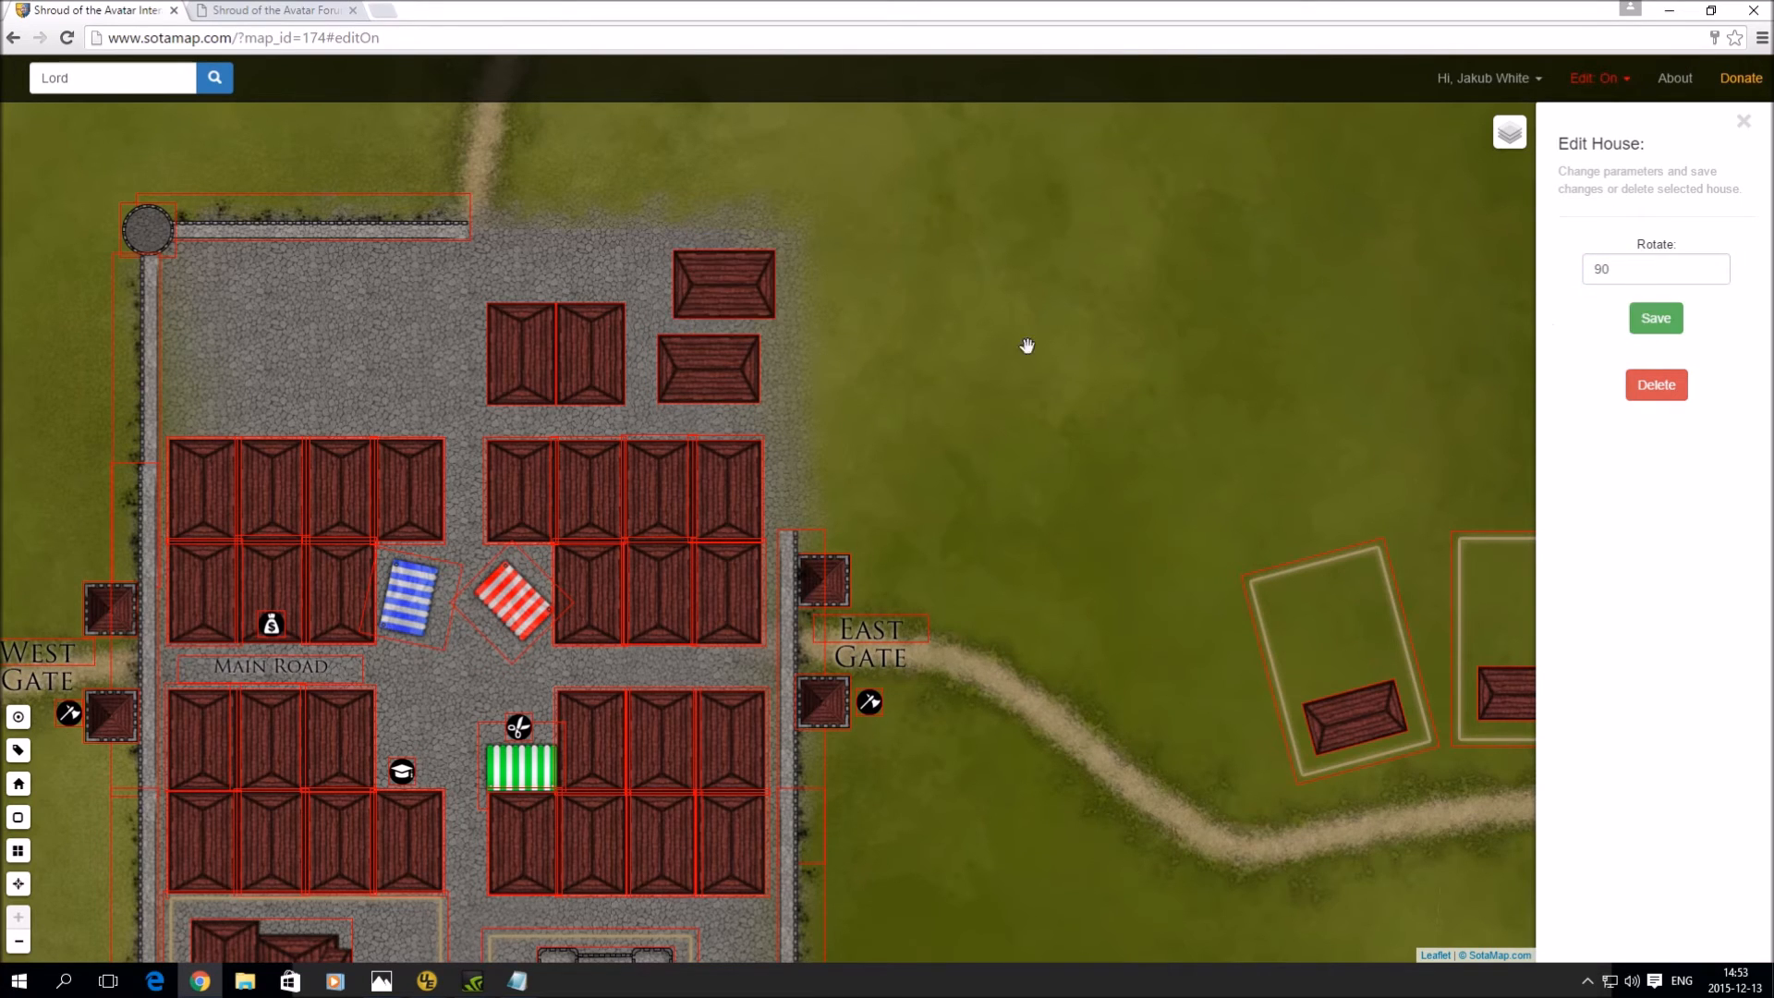
drag(724, 301, 708, 312)
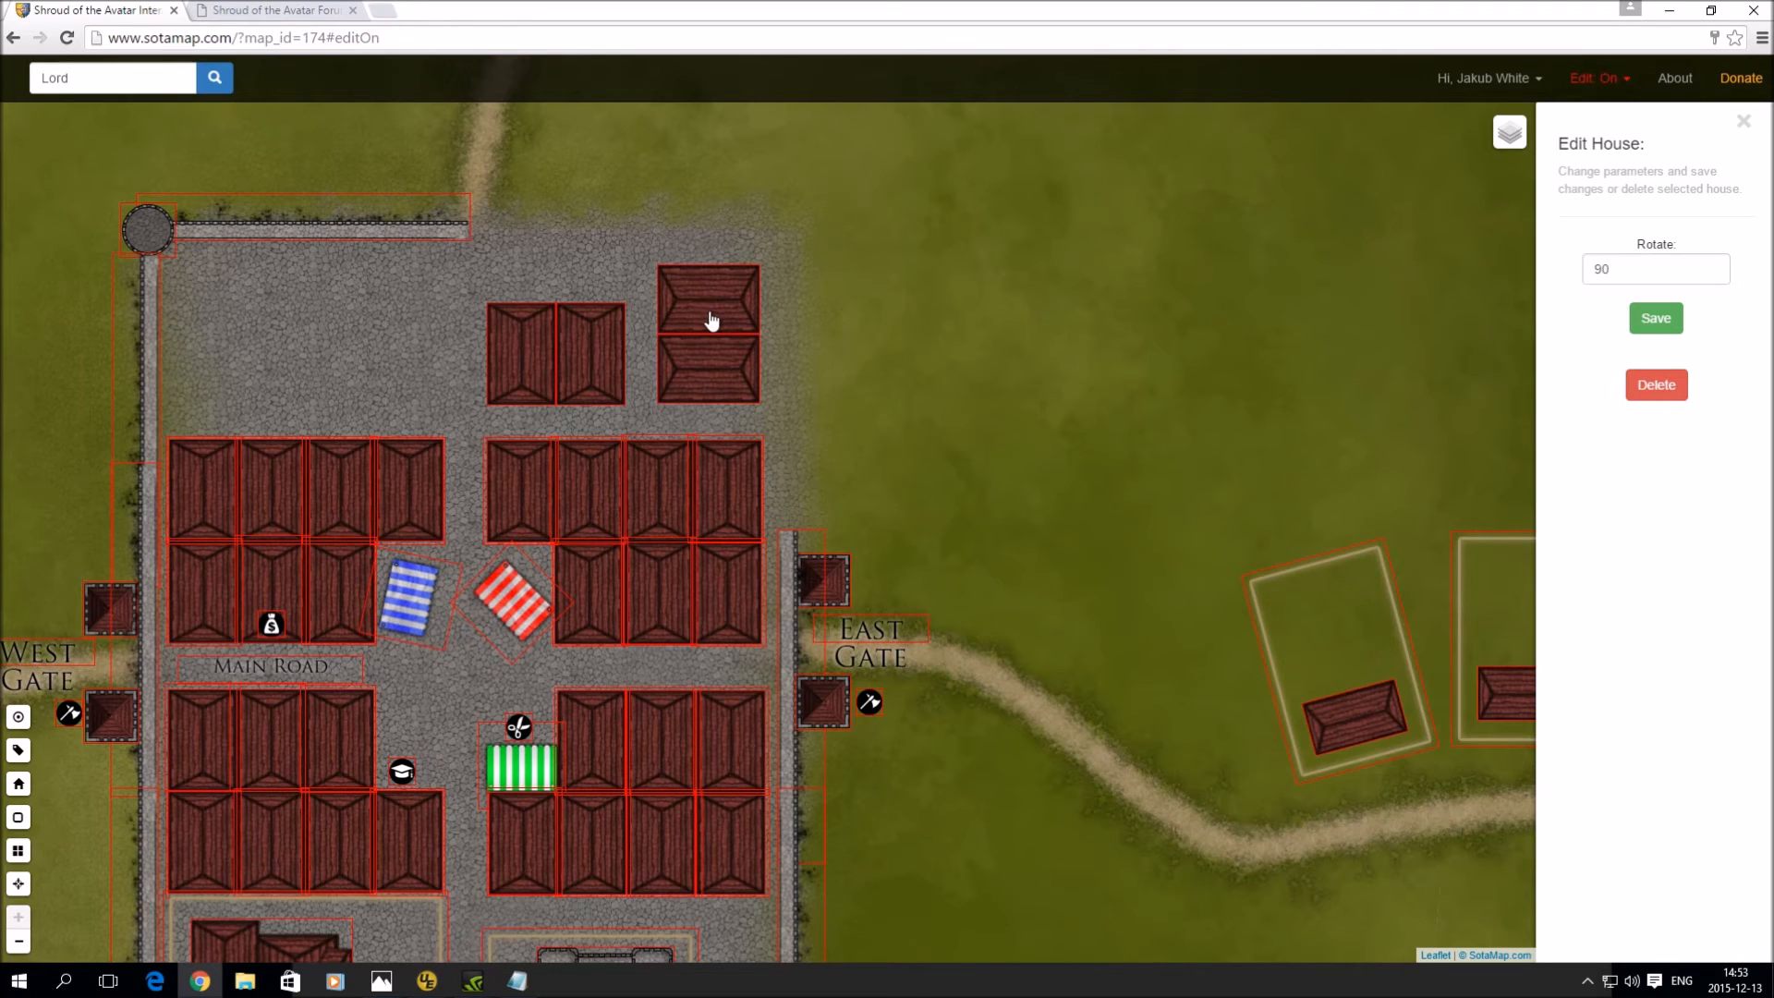
- Add row lot R101 and move it onto the left house of the pair
click(19, 819)
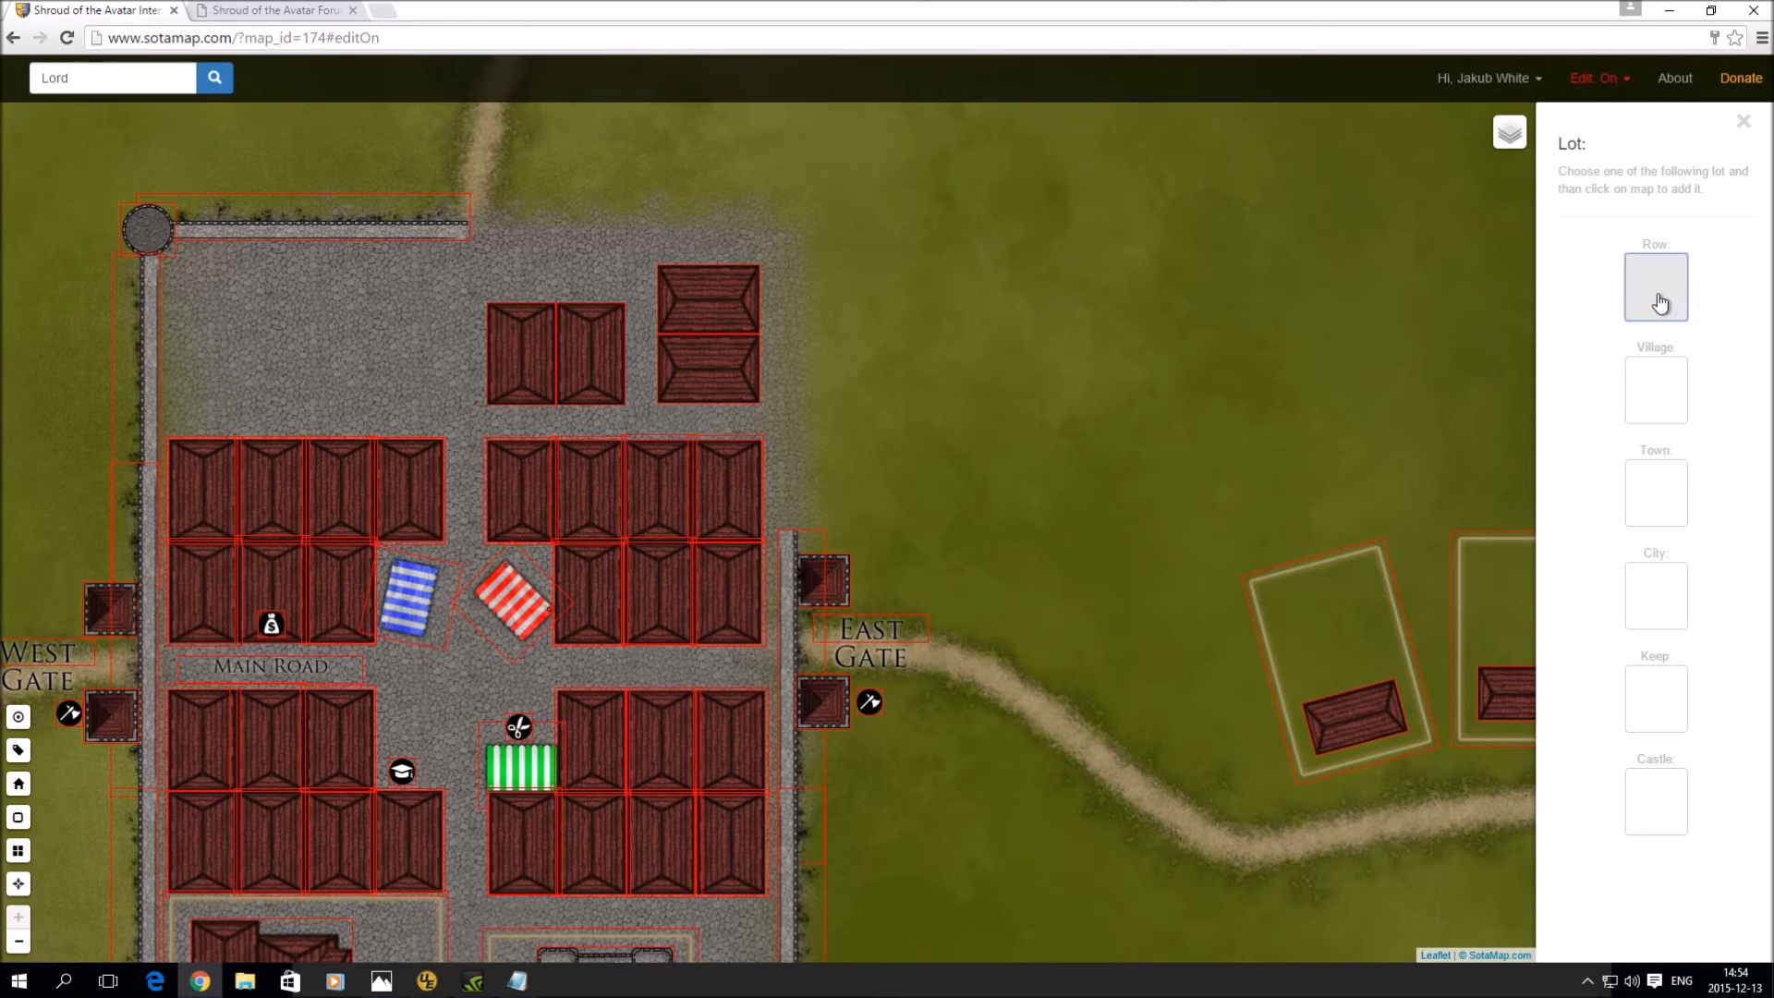
click(386, 329)
click(1669, 268)
text(R101)
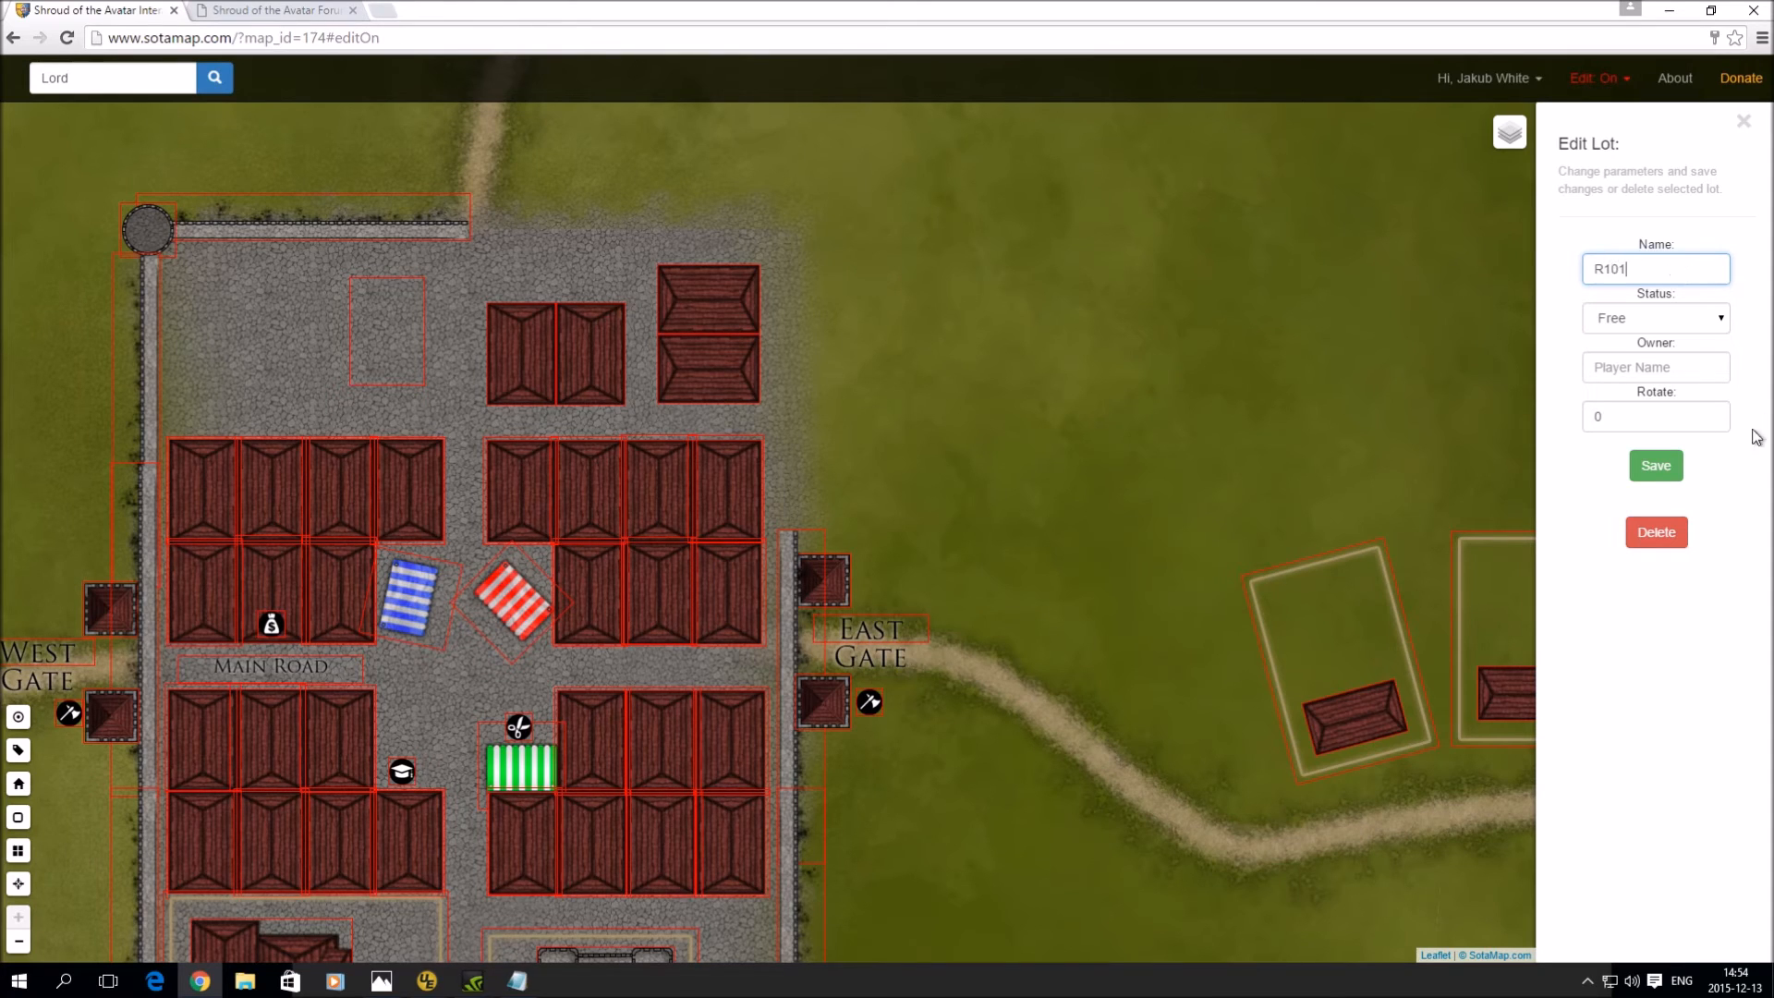
click(1655, 465)
drag(357, 348, 505, 361)
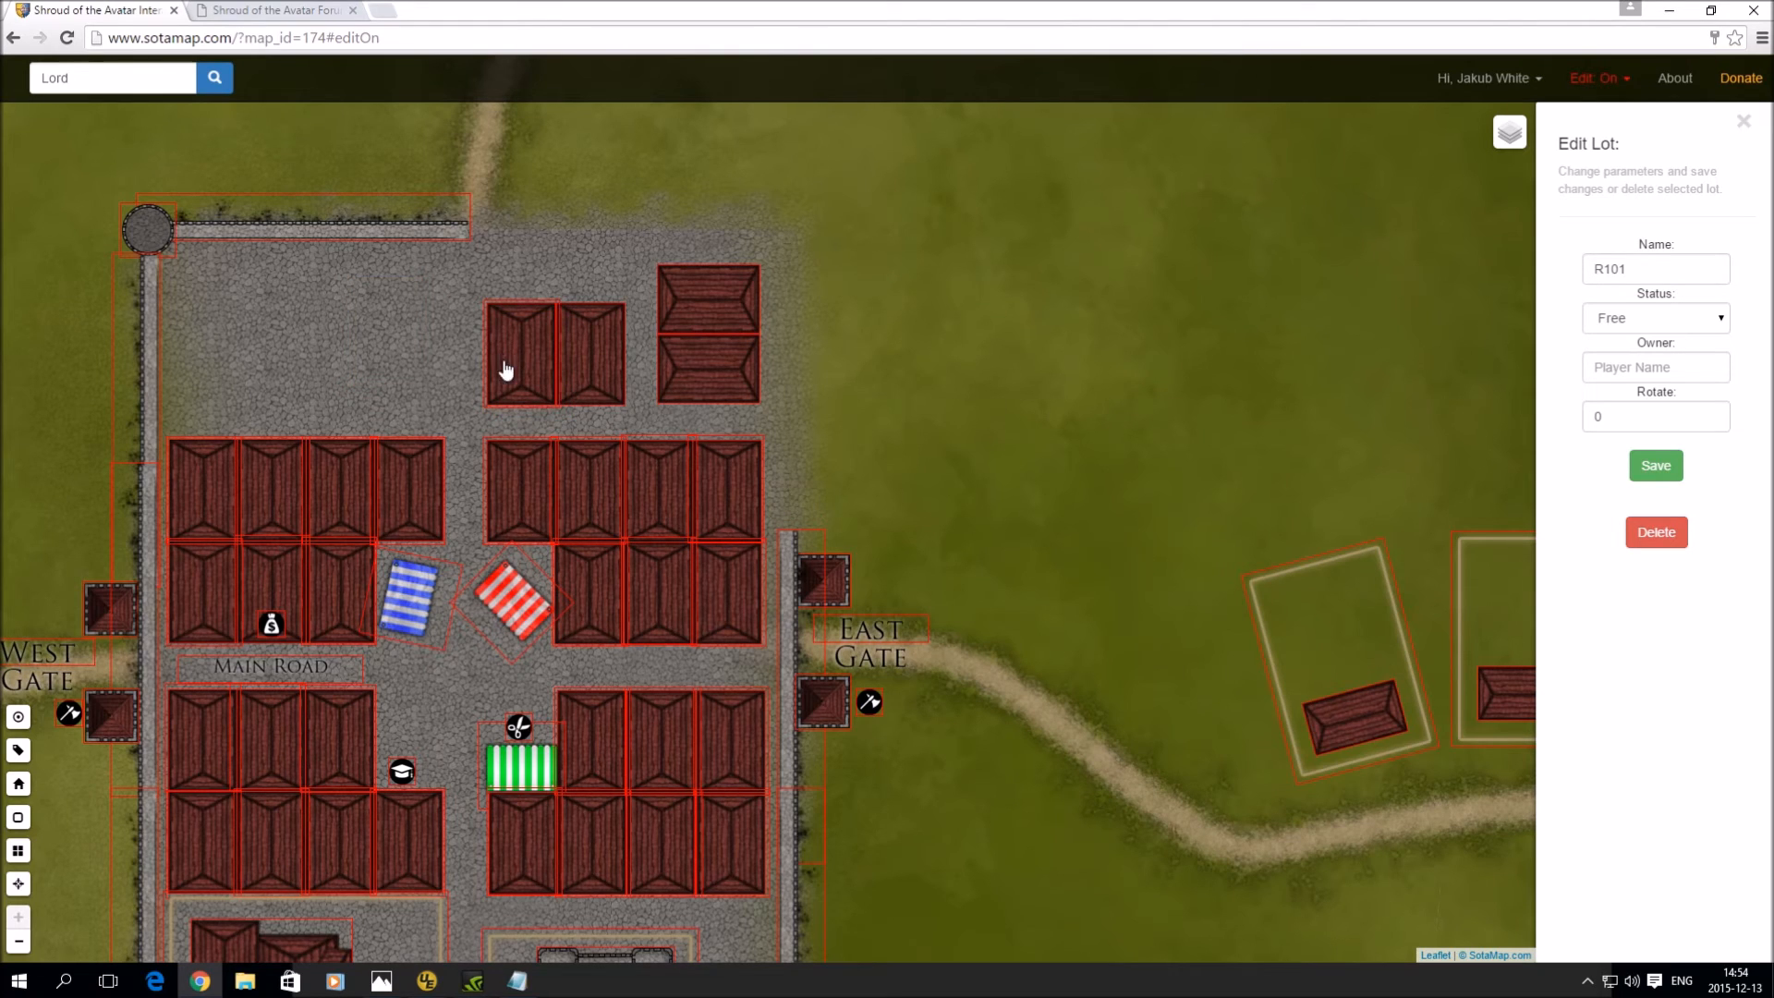
- Add row lot R102 marked Occupied with its owner's name
click(399, 326)
click(1682, 272)
text(R)
click(1672, 318)
click(1667, 349)
click(1653, 368)
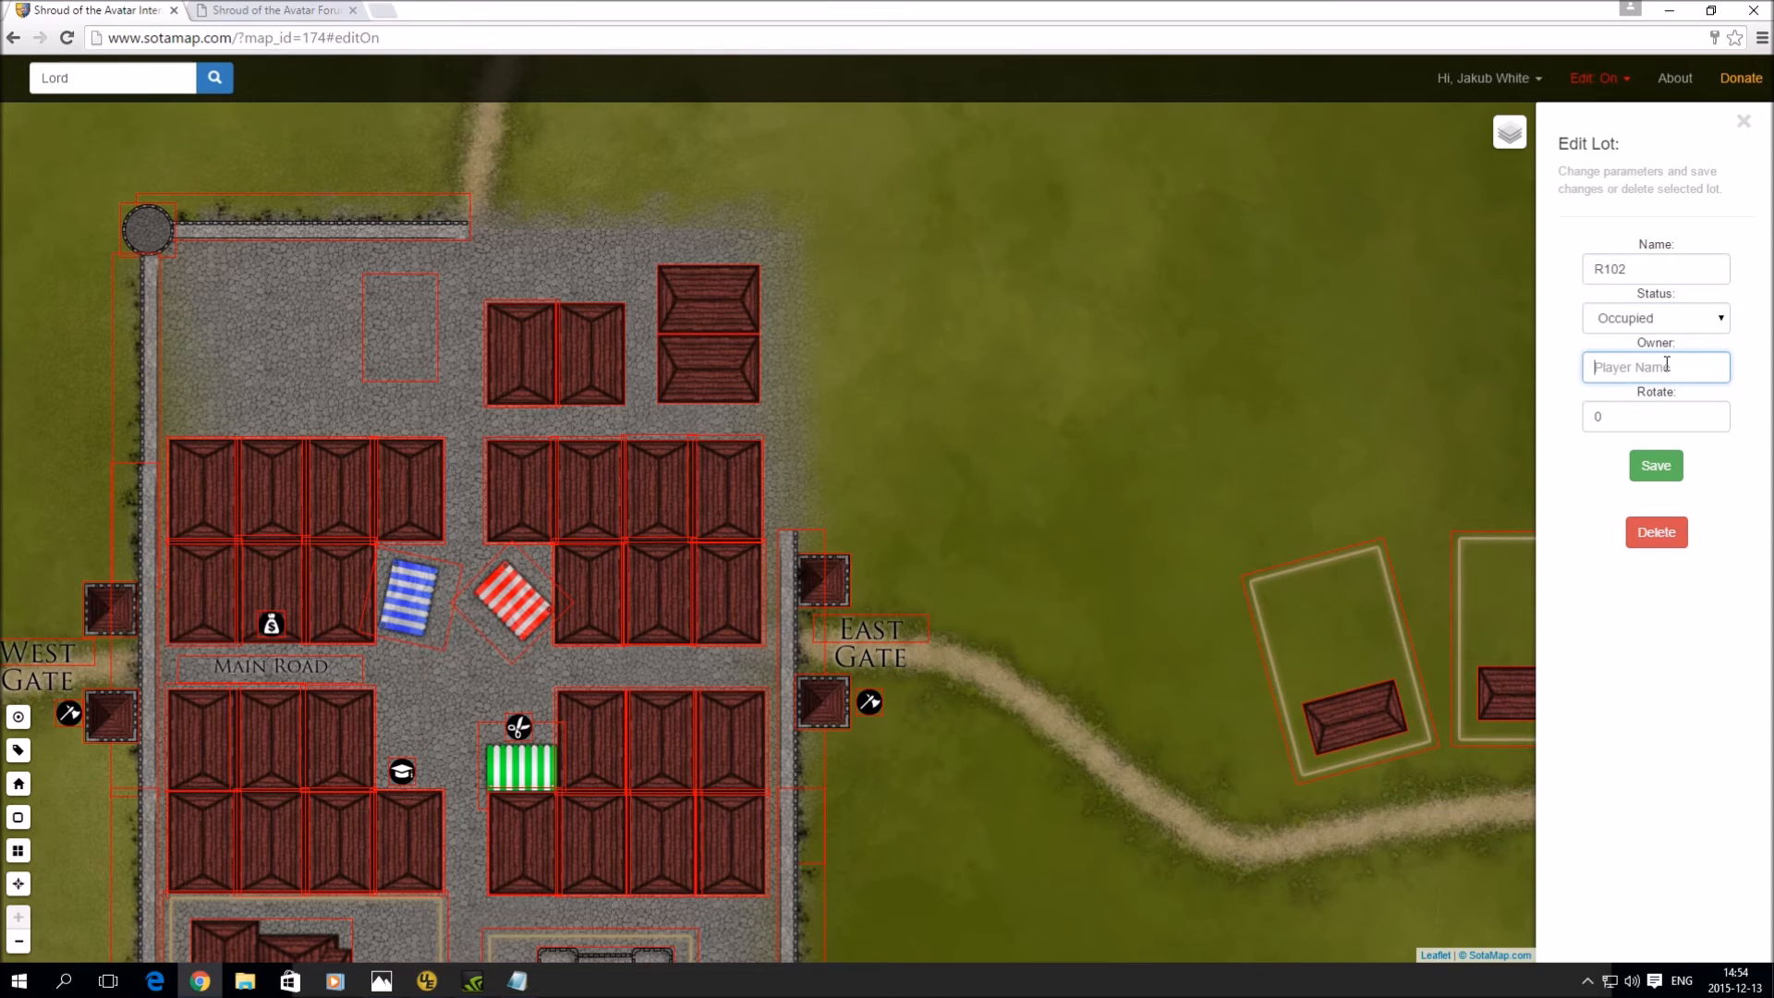
text(Woody)
click(1653, 466)
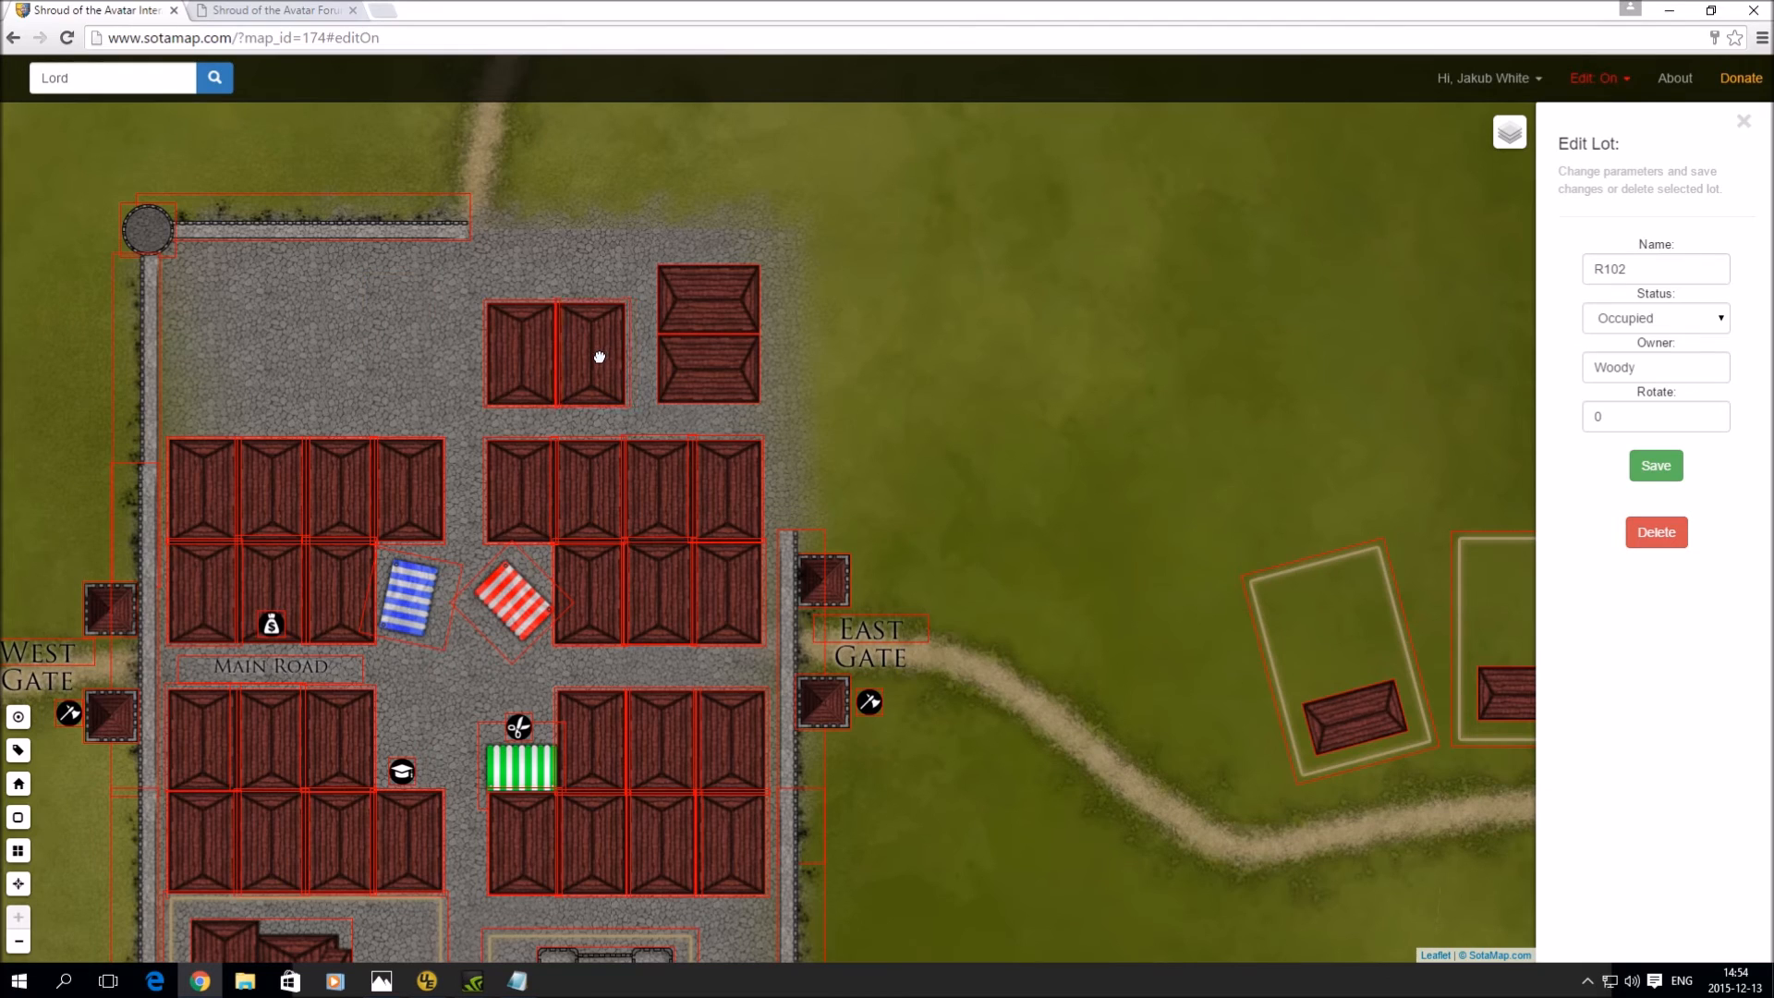
- Add row lot R103 rotated 90 degrees
click(370, 335)
click(1606, 269)
text(R)
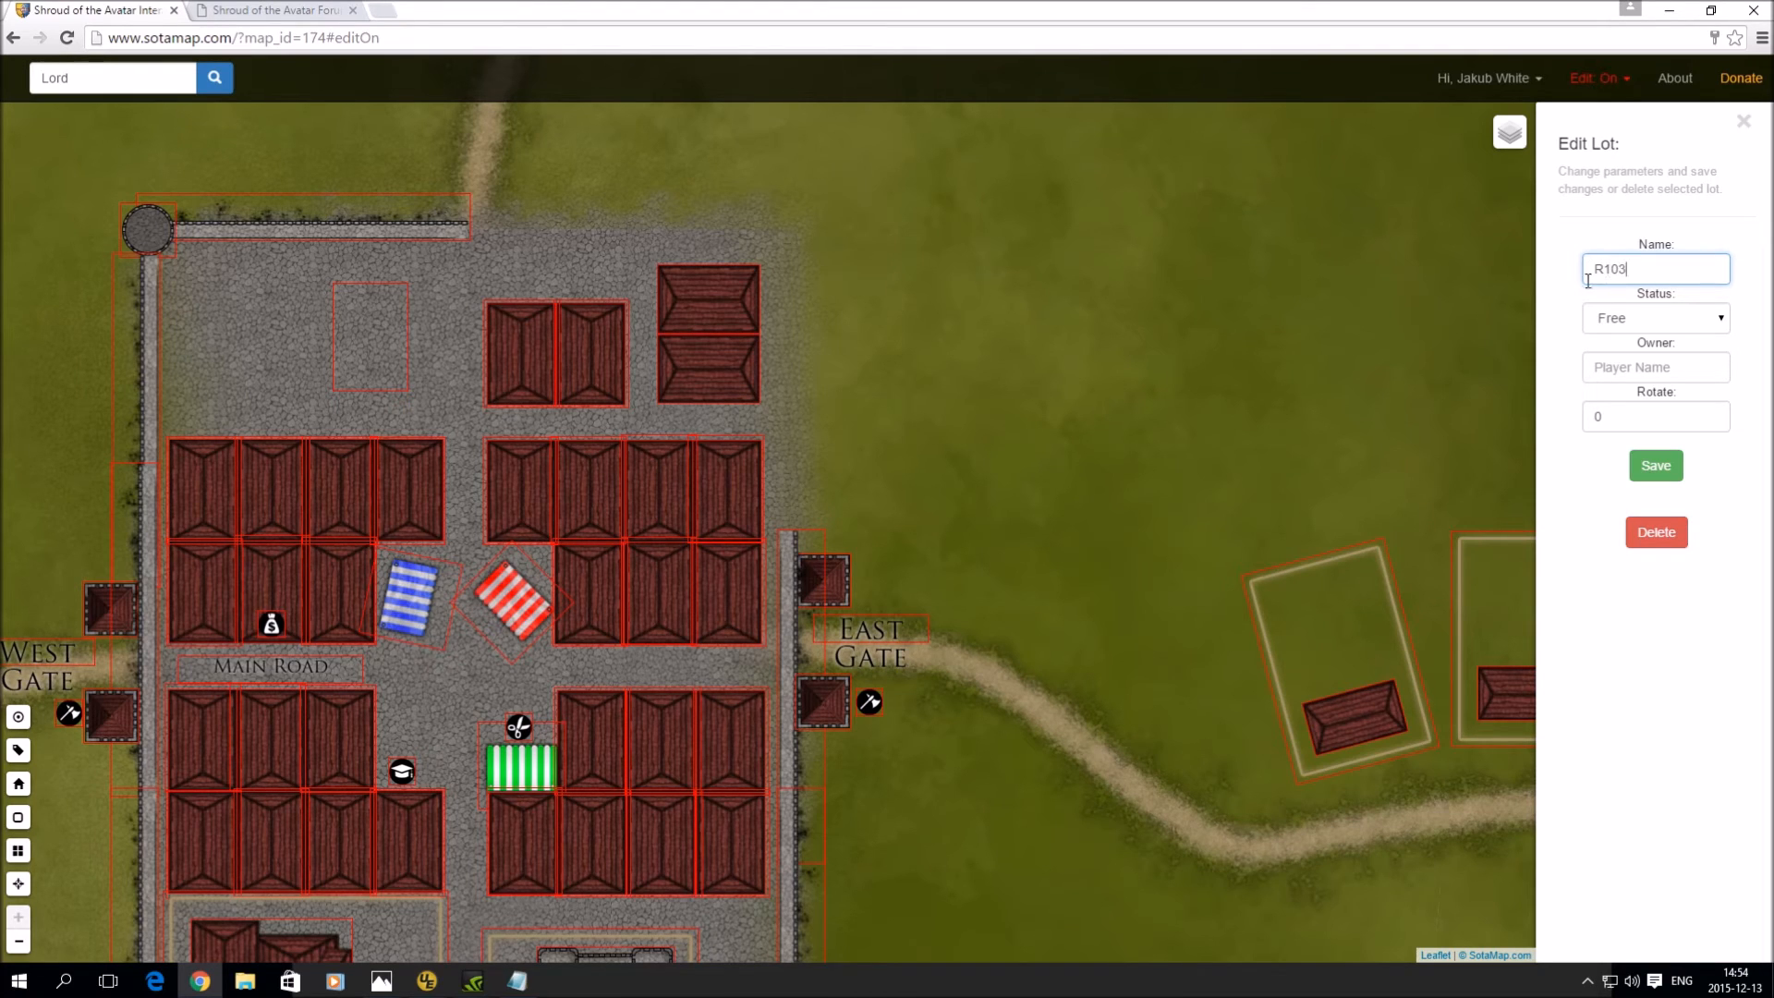
click(1656, 467)
drag(1605, 417, 1507, 414)
text(90)
click(1666, 473)
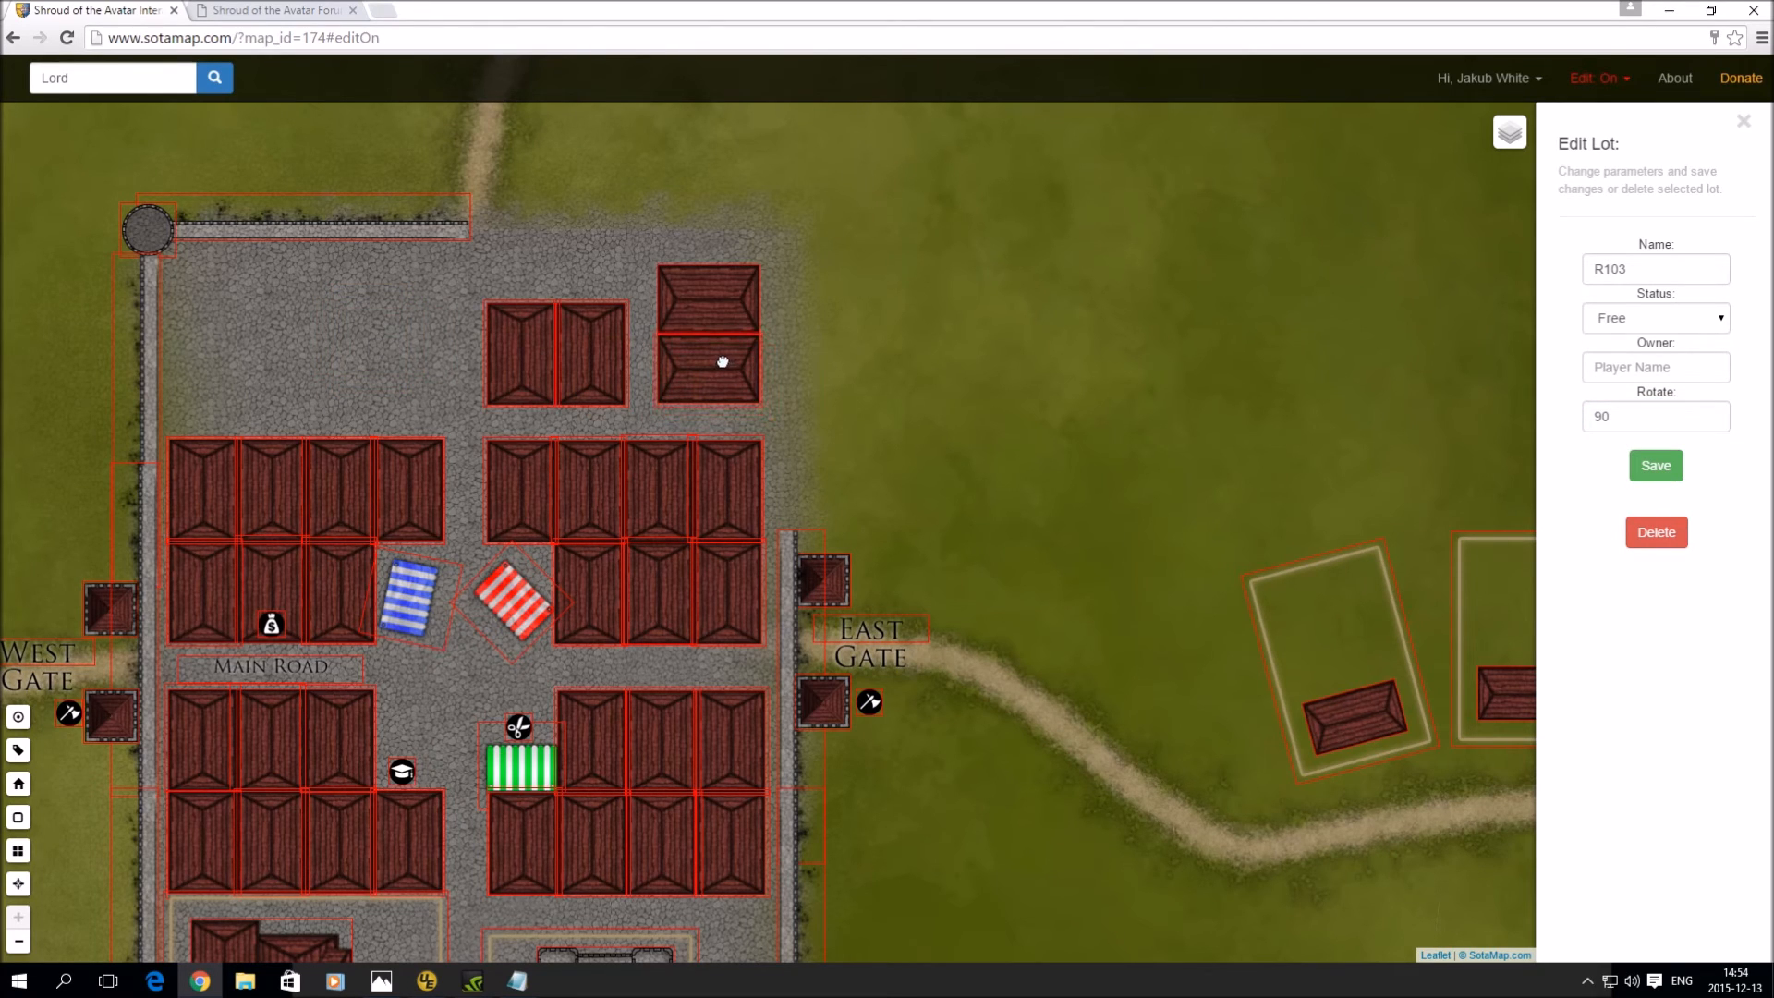
- Add row lot R104 rotated 90 degrees on the stacked houses
click(597, 258)
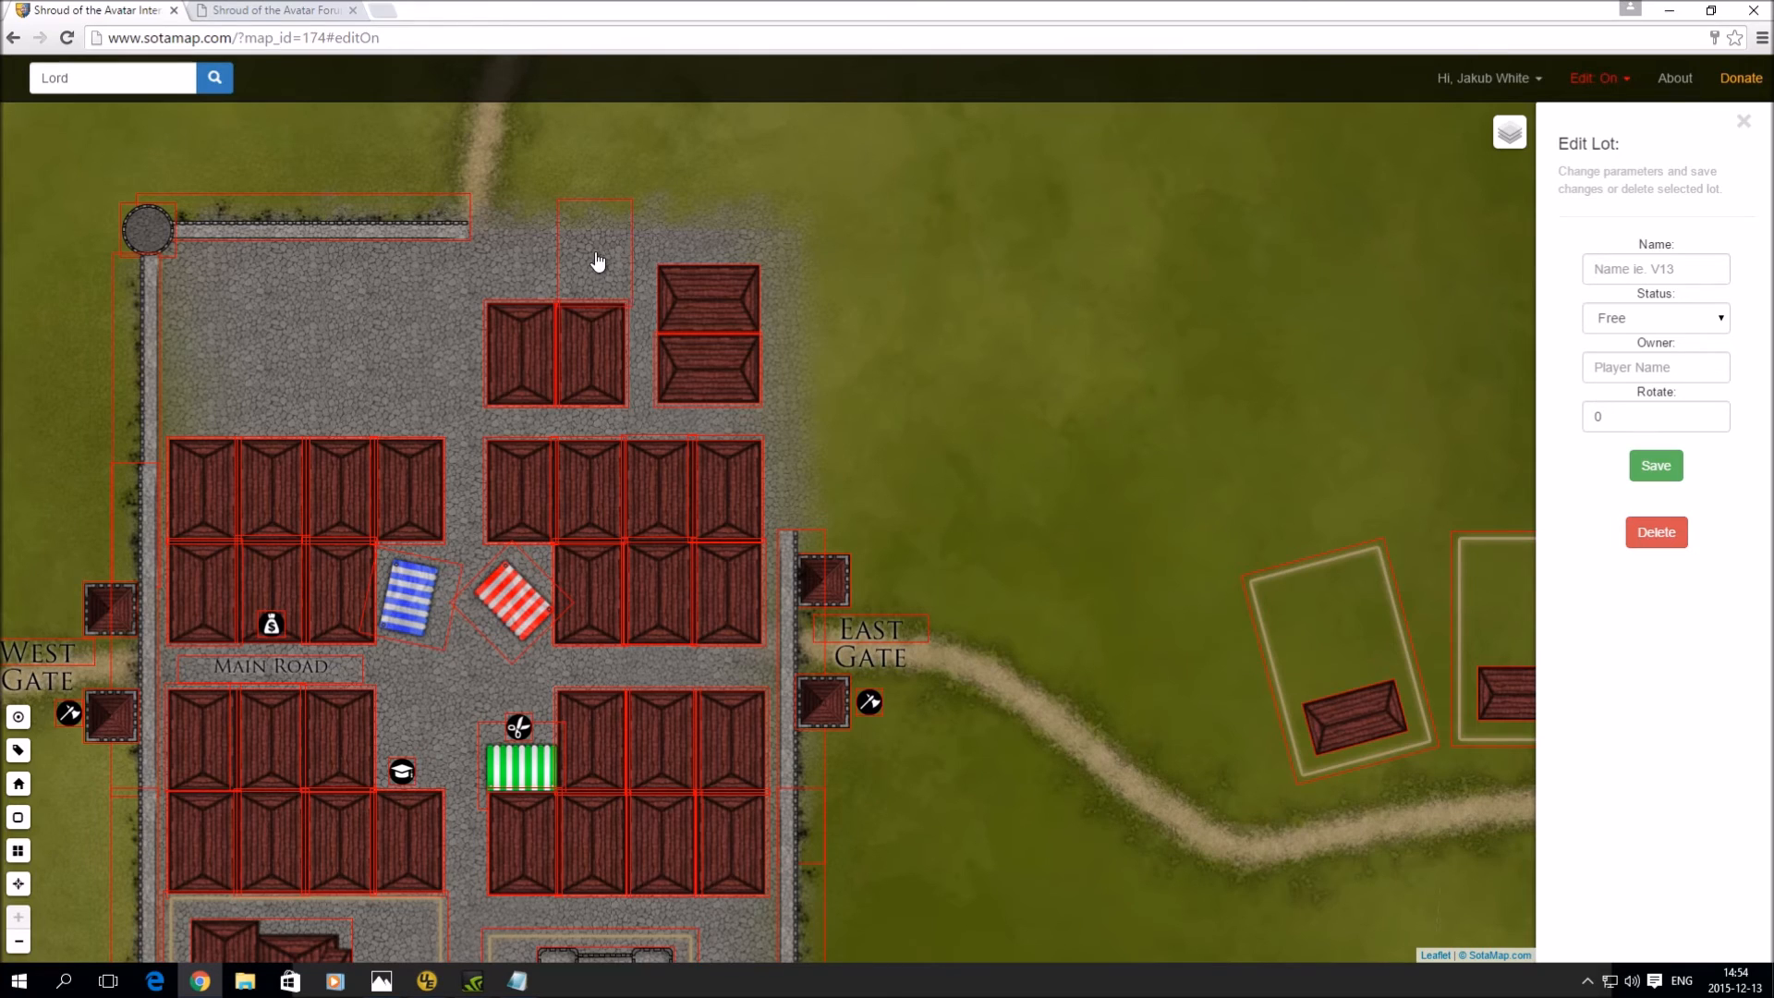
click(1657, 268)
text(R)
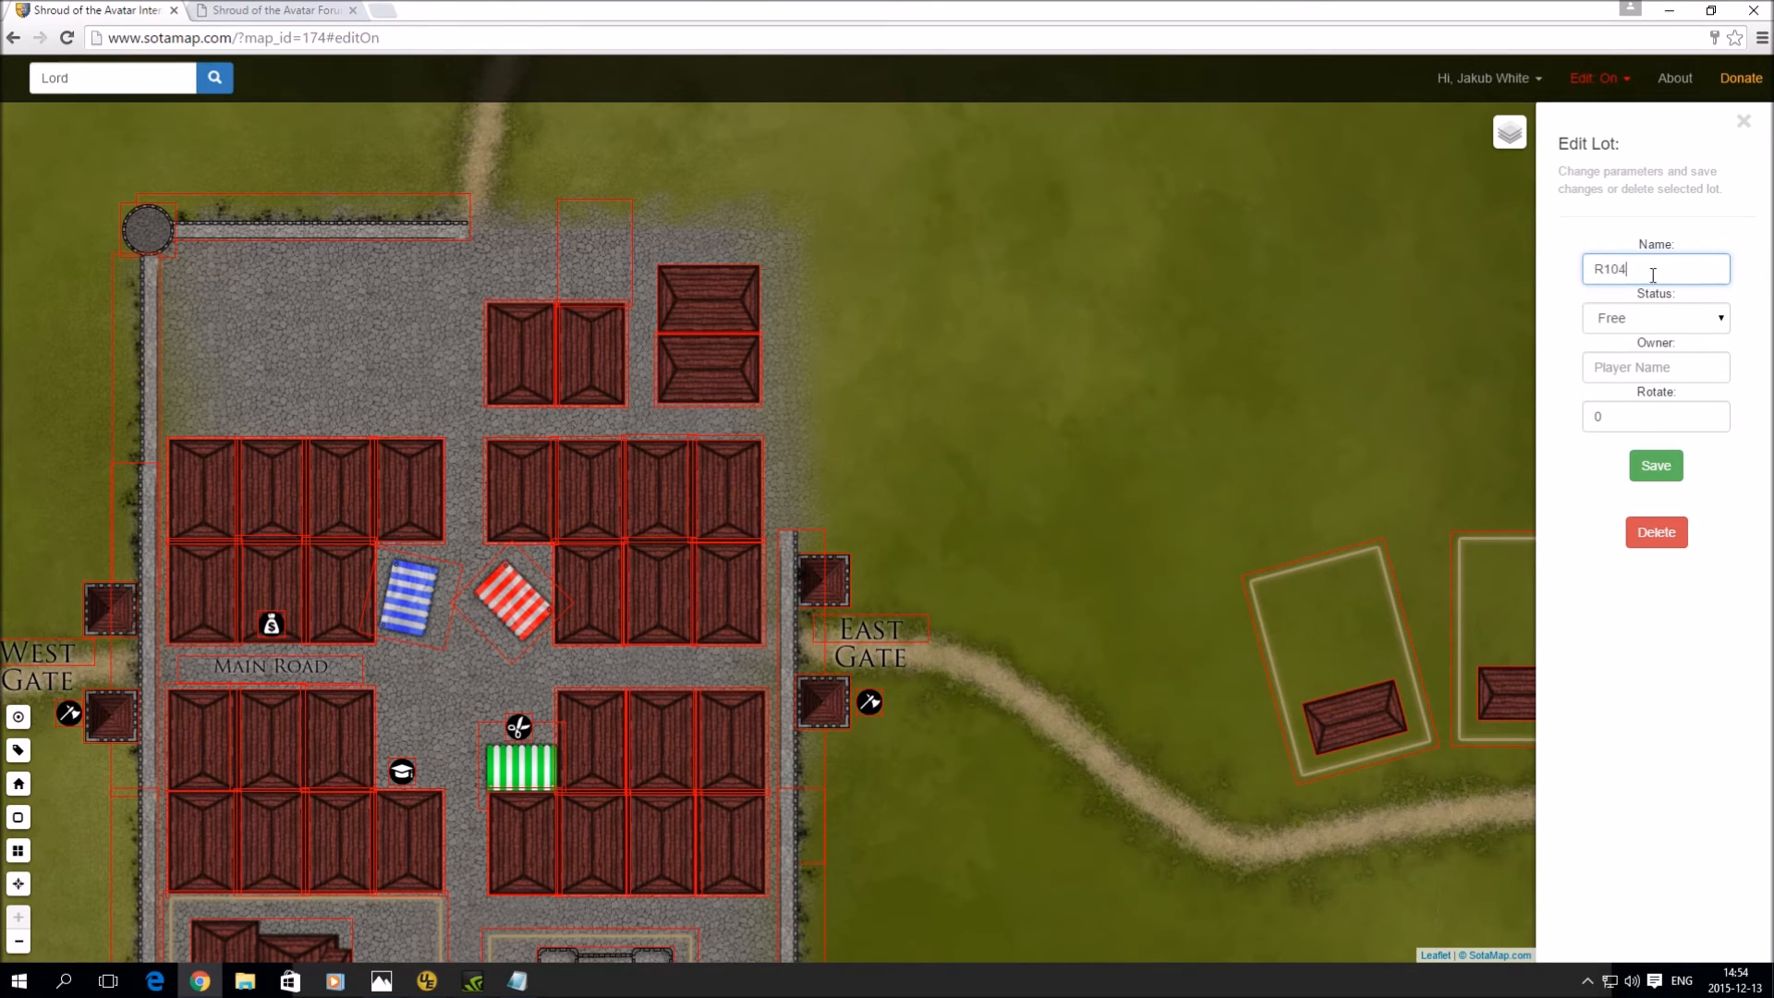
drag(1644, 405, 1548, 406)
text(9)
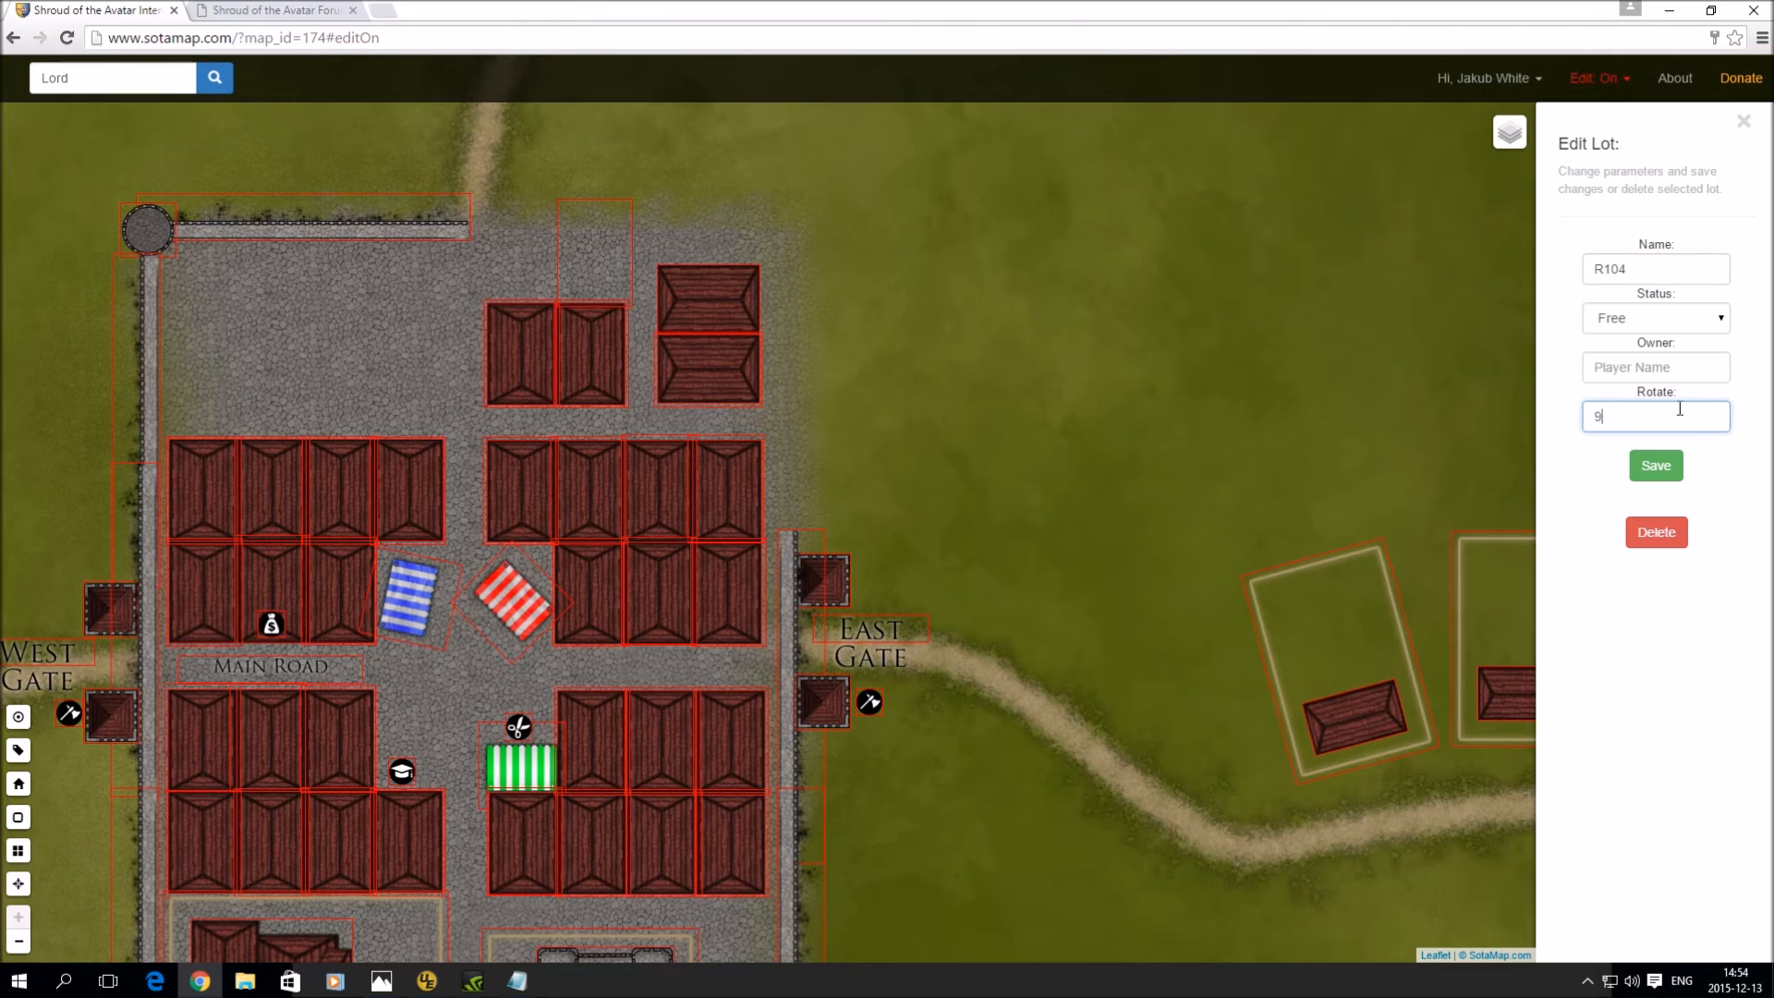
text(0)
click(1679, 472)
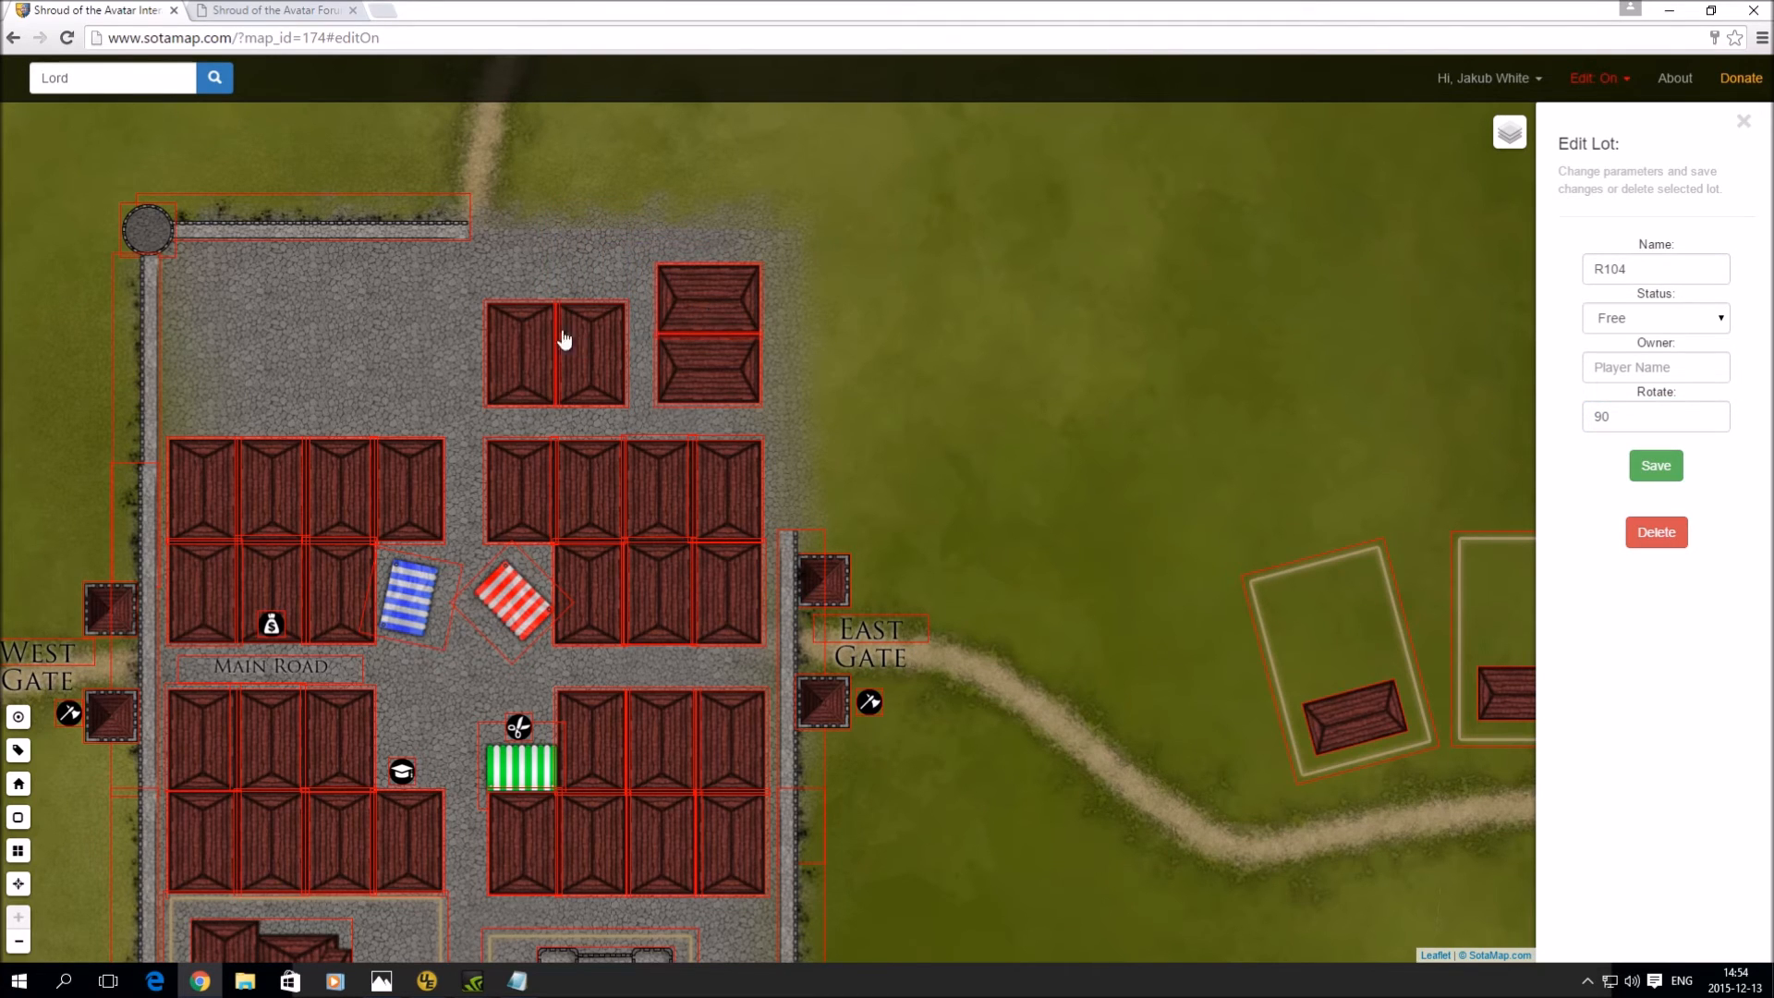
click(513, 379)
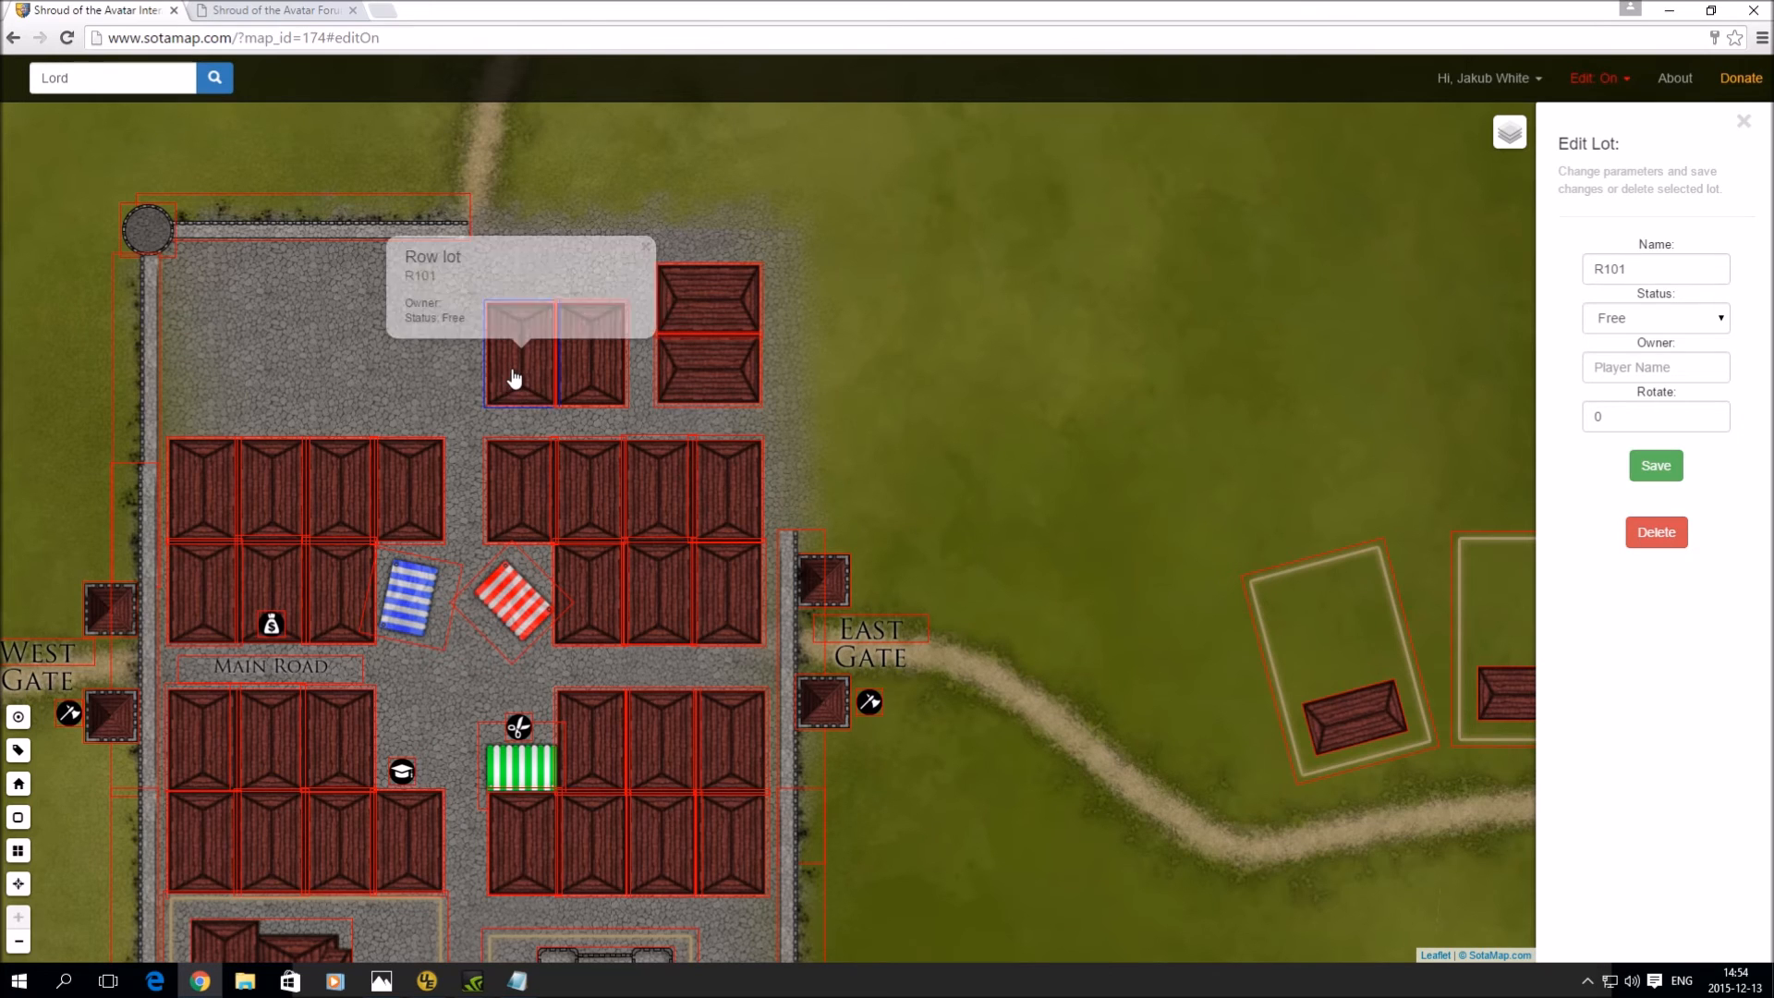
click(584, 385)
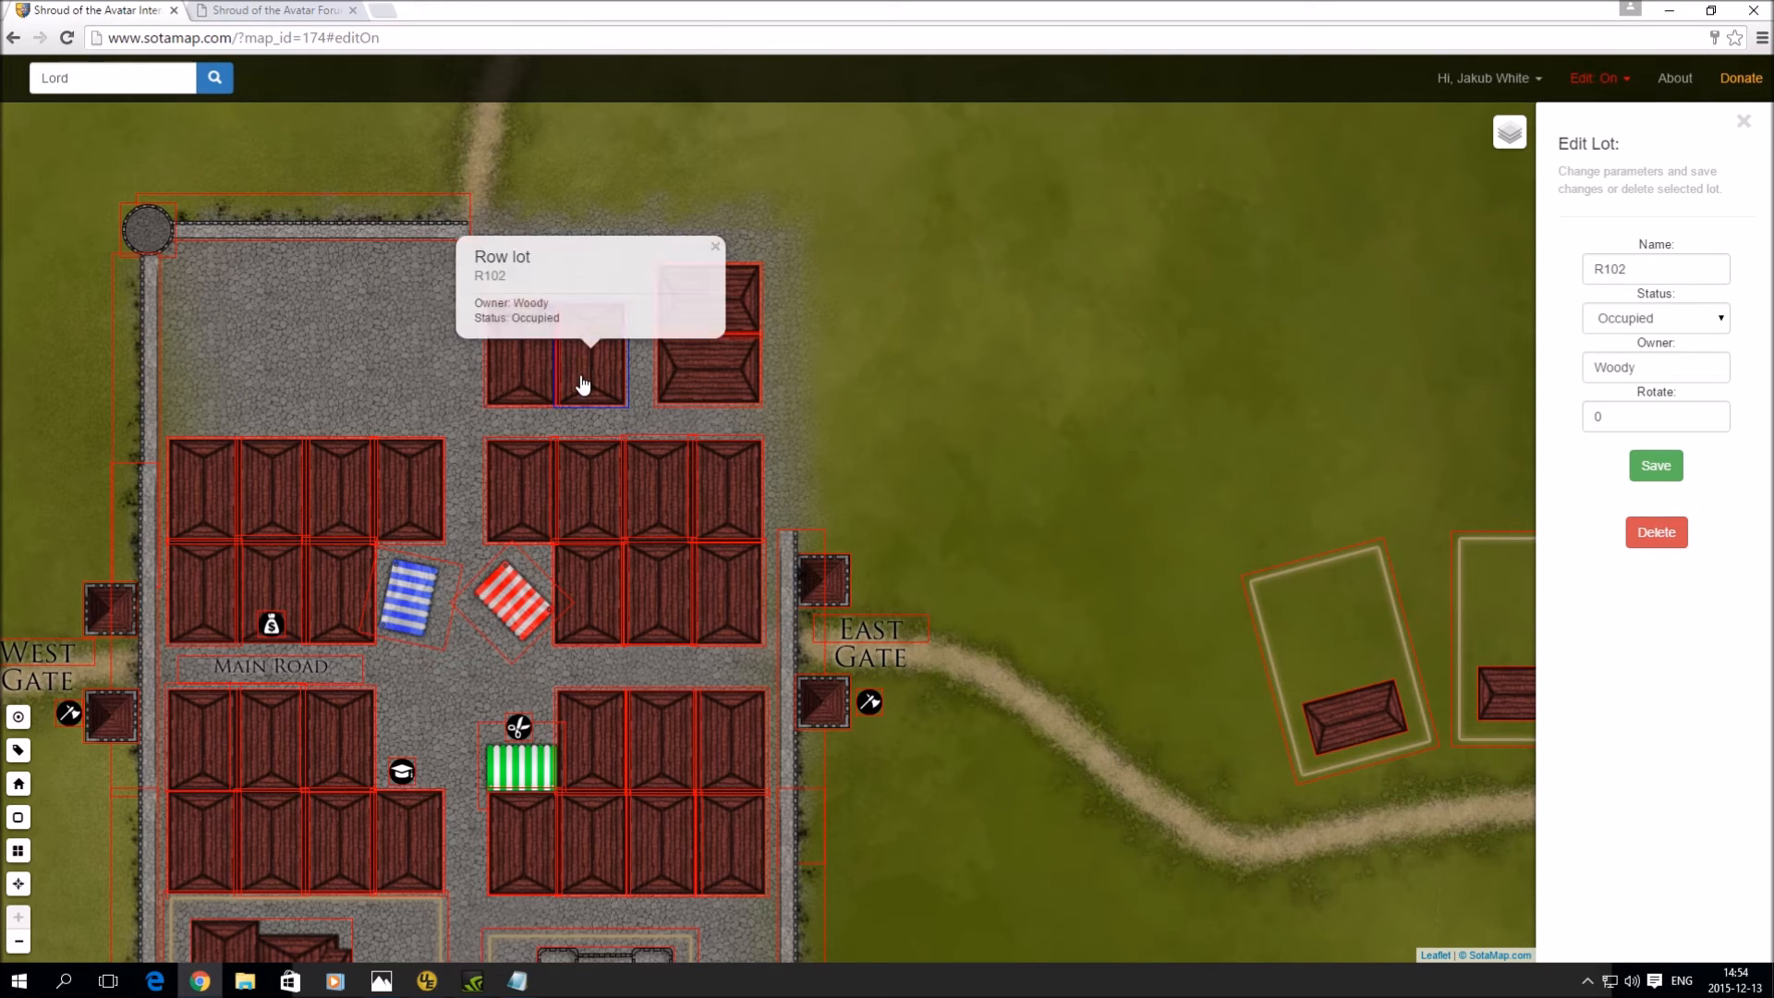
click(714, 377)
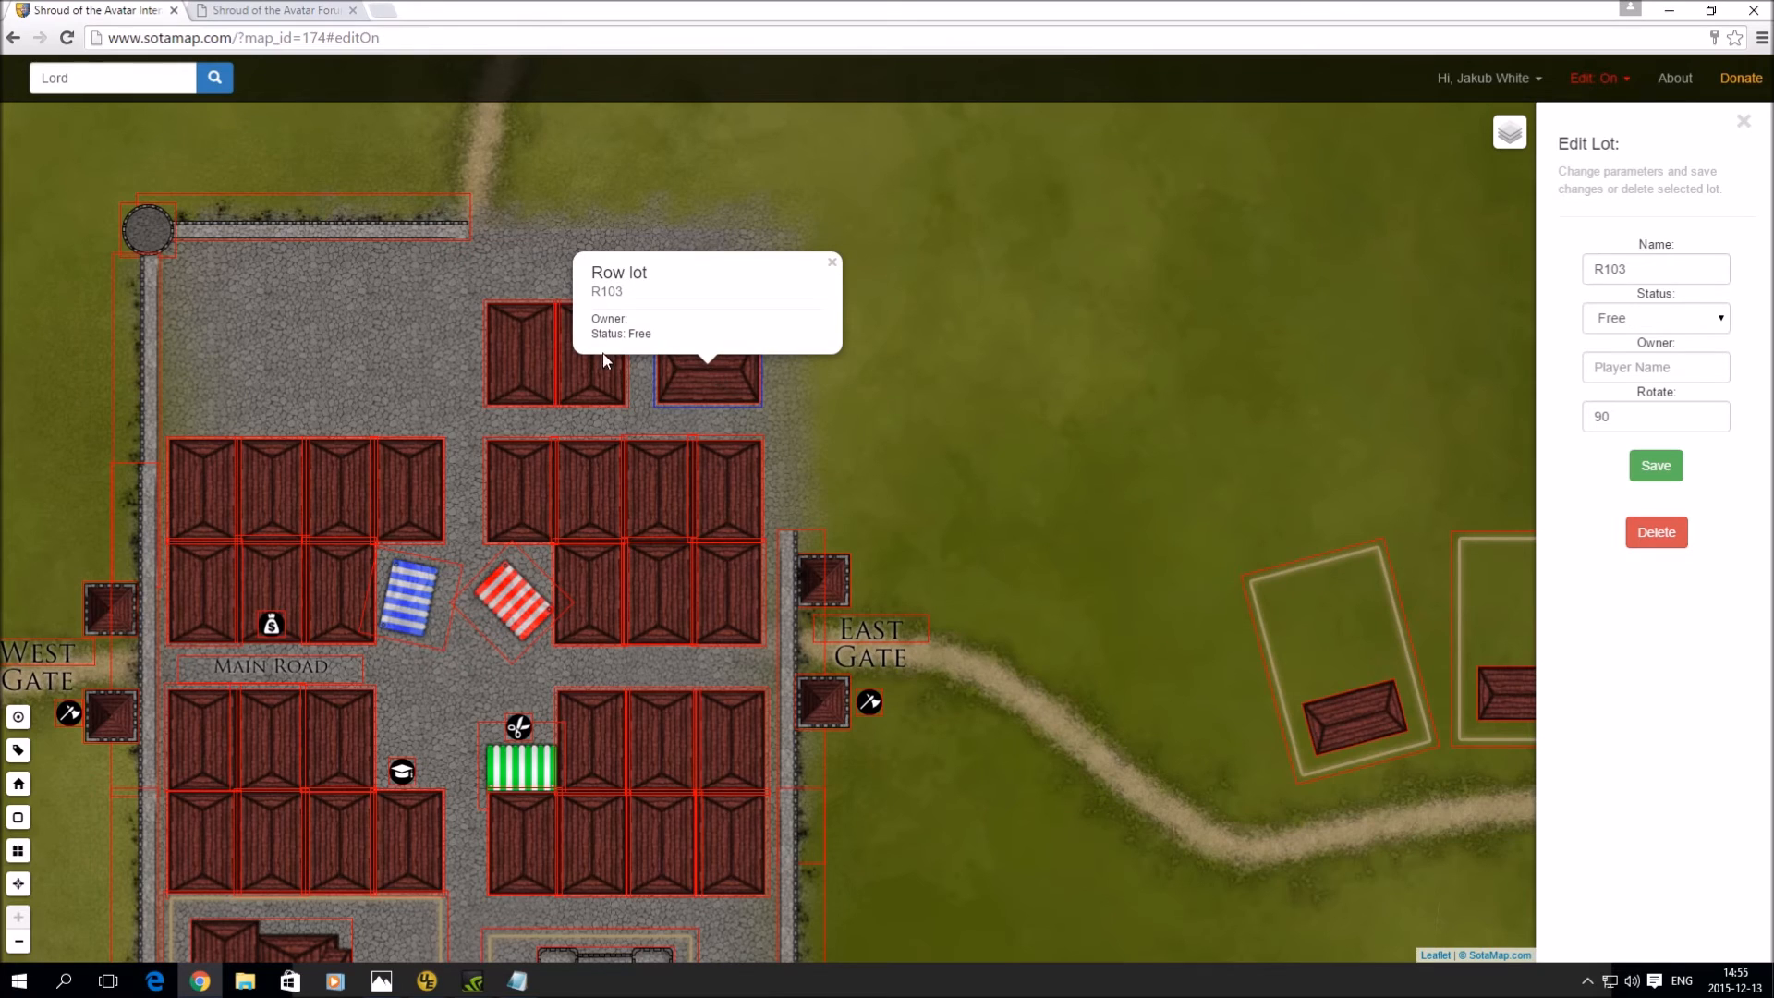
click(596, 386)
click(743, 304)
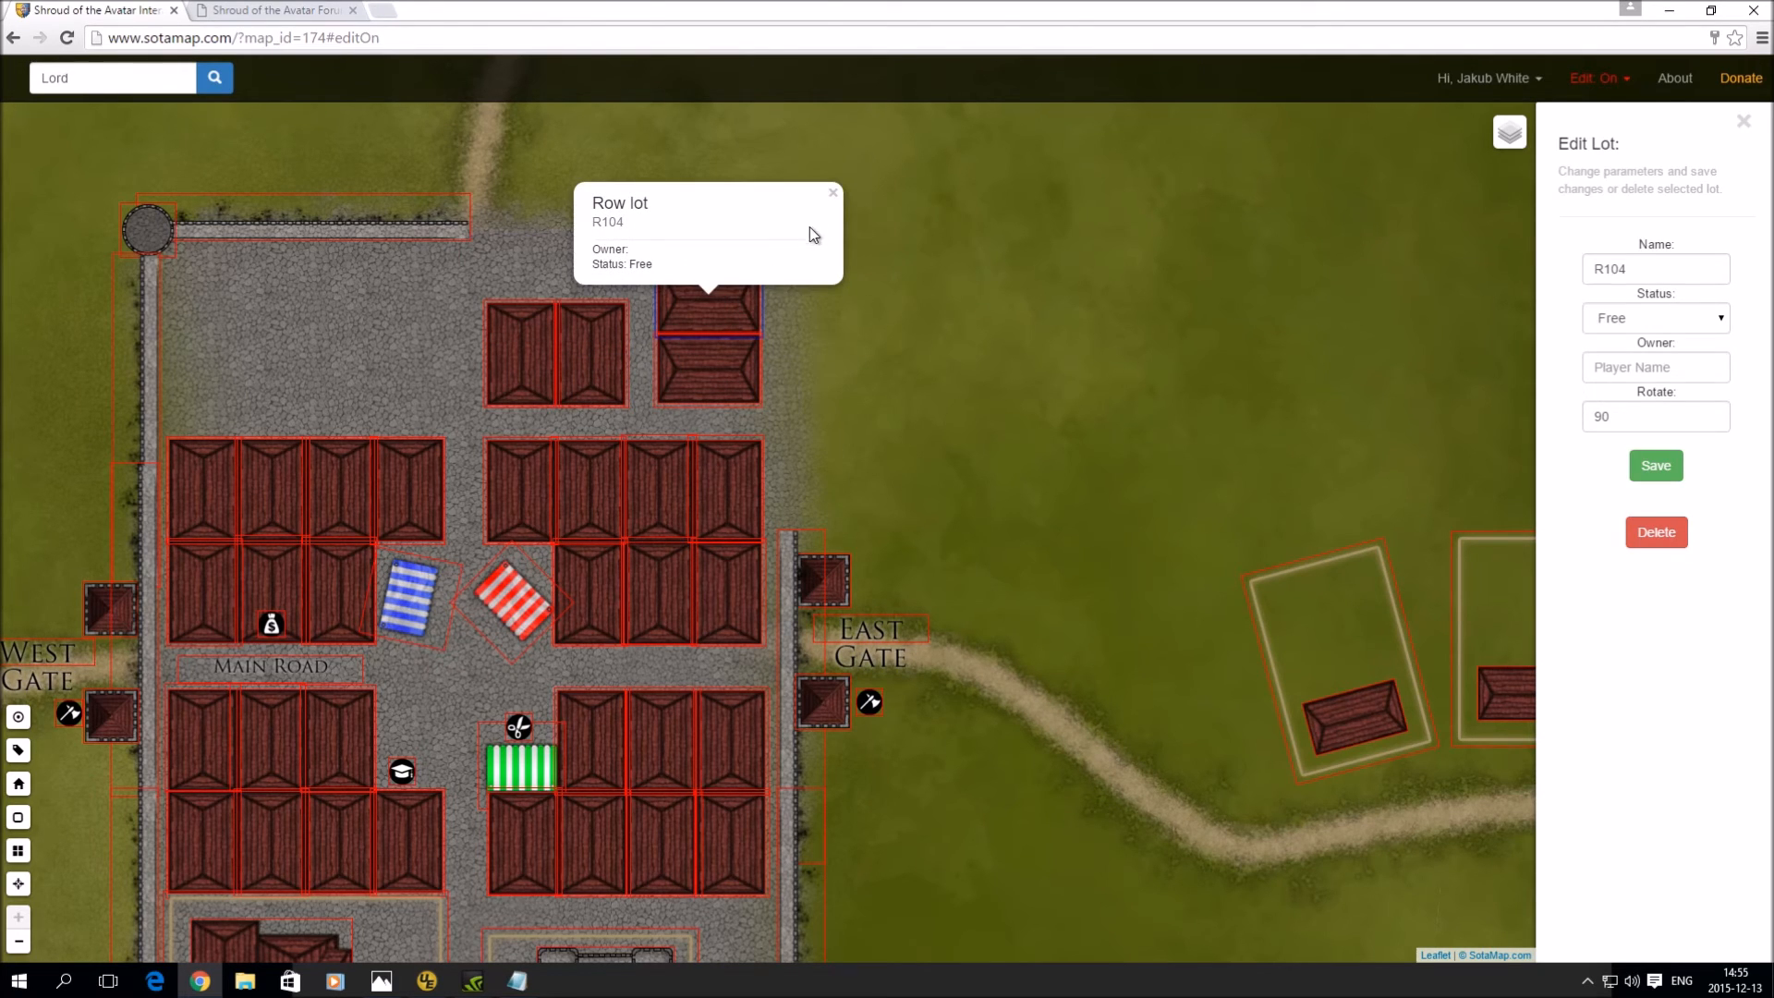
click(832, 192)
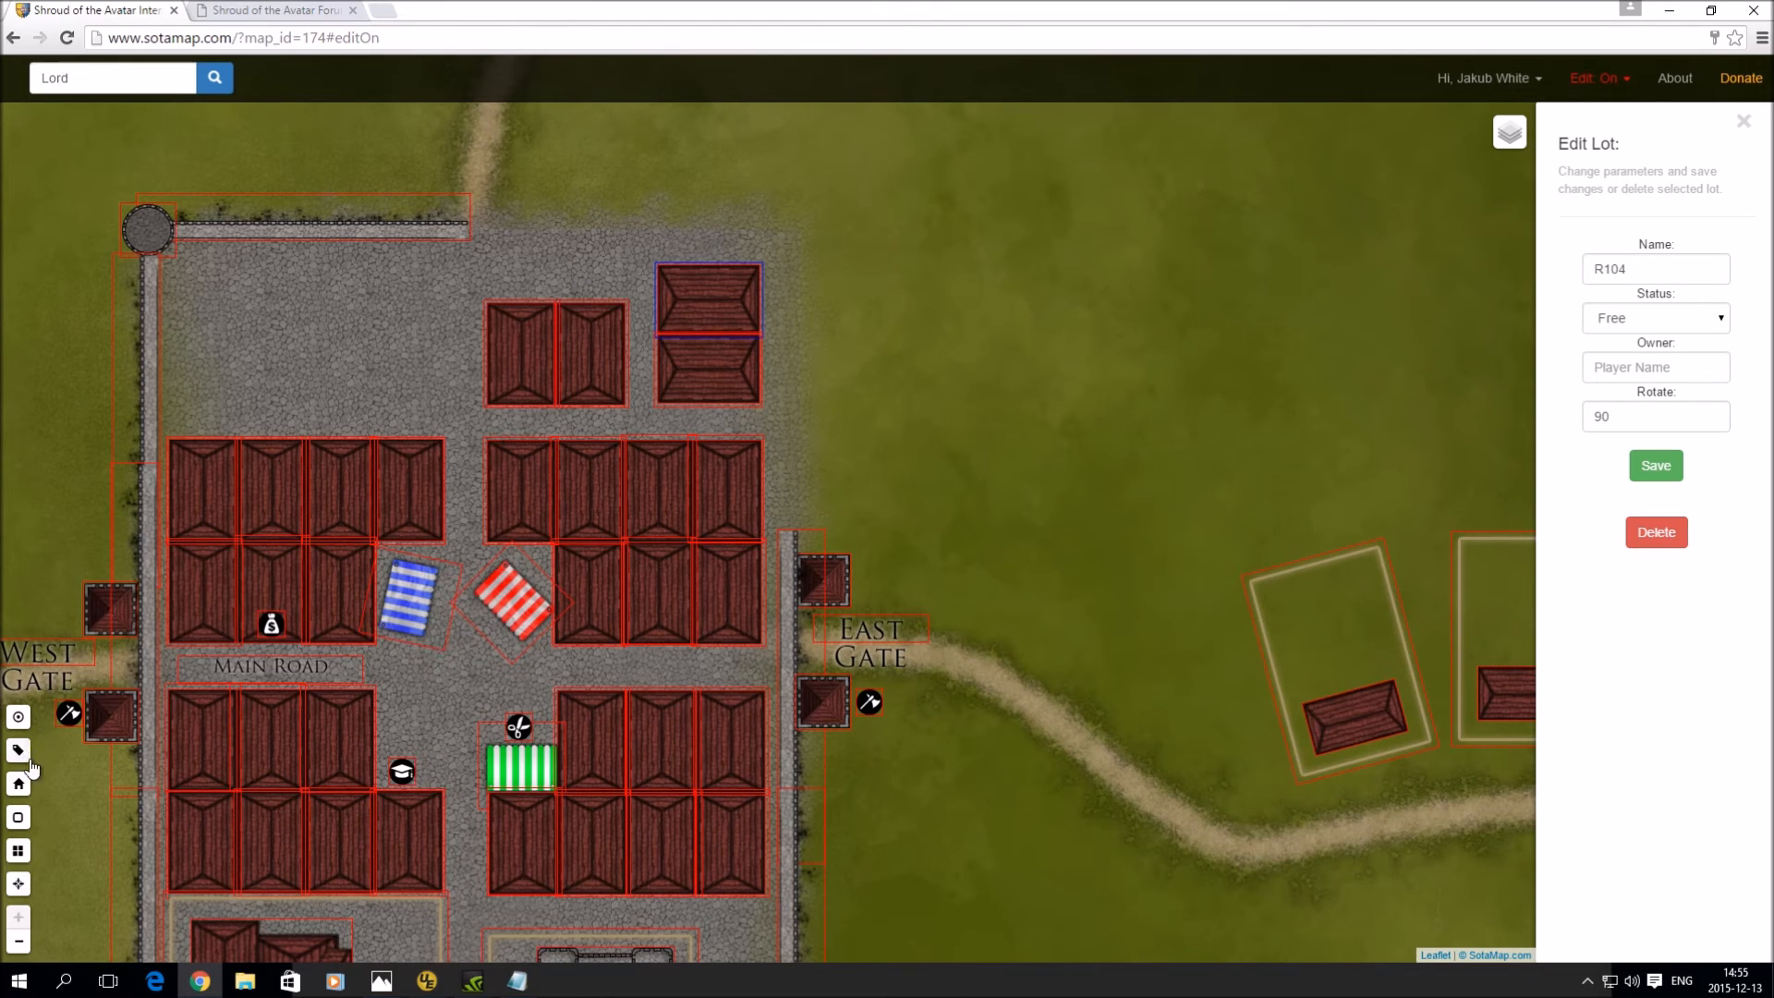
- Extend the north town wall eastward with a new straight wall segment
click(20, 785)
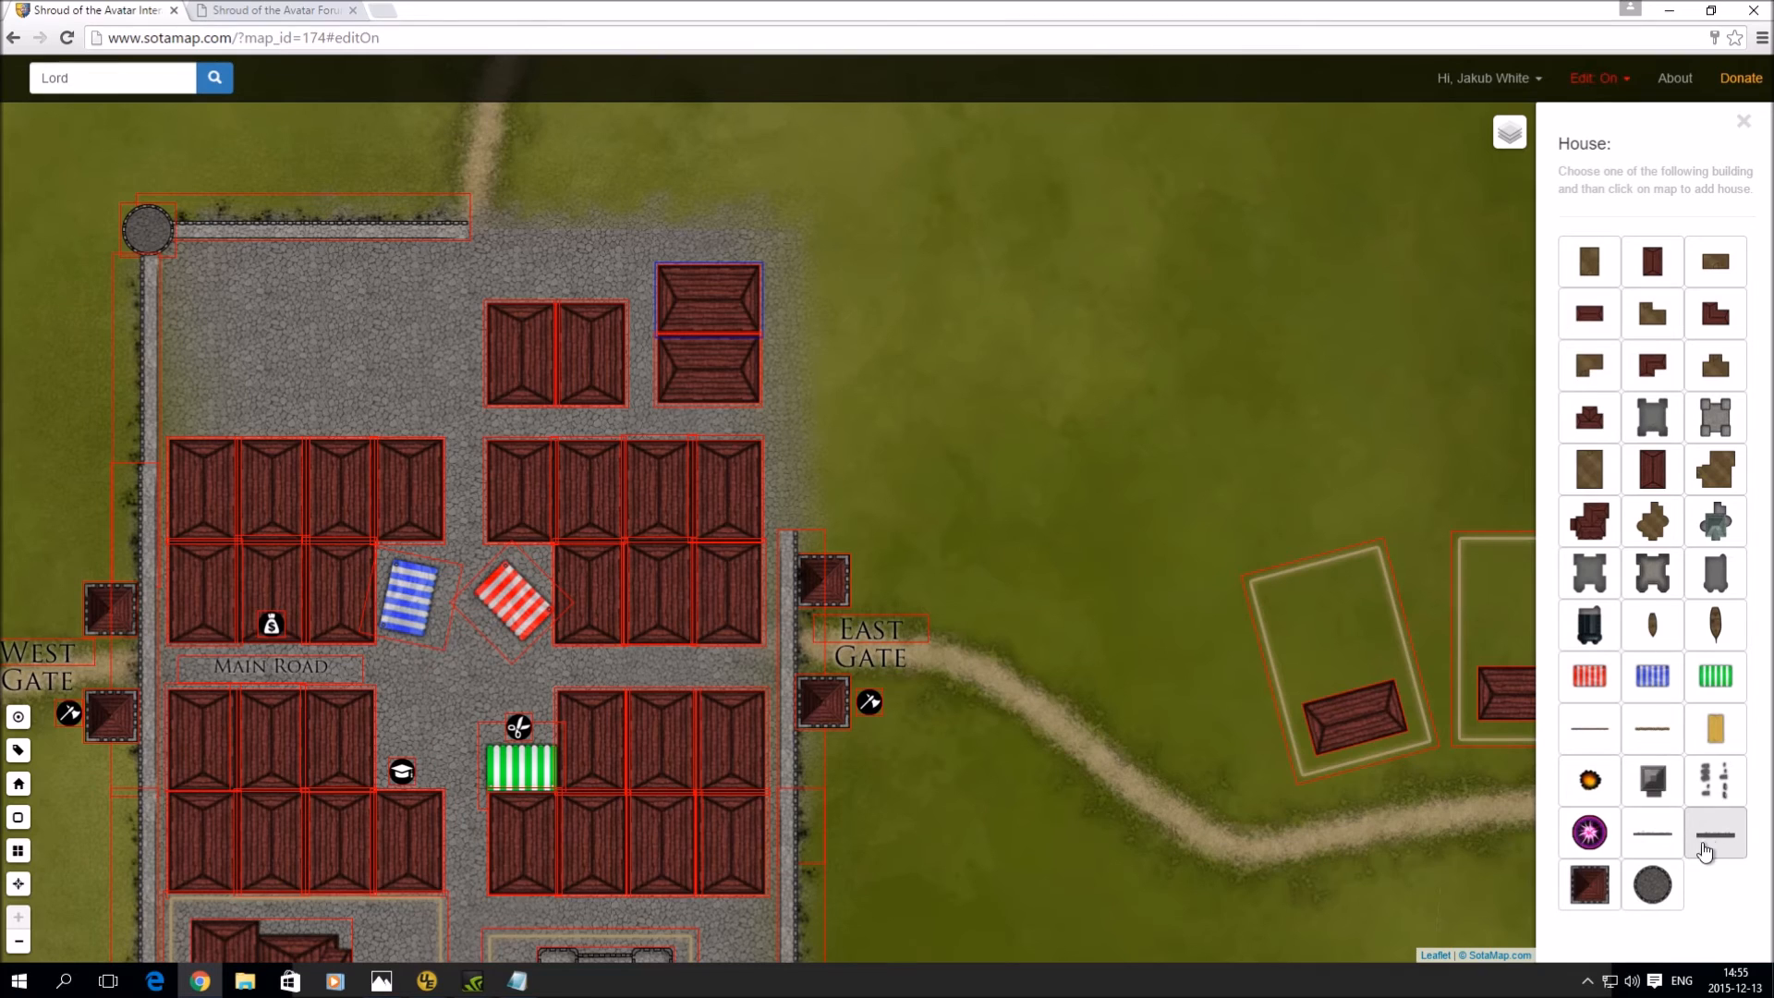
click(1663, 846)
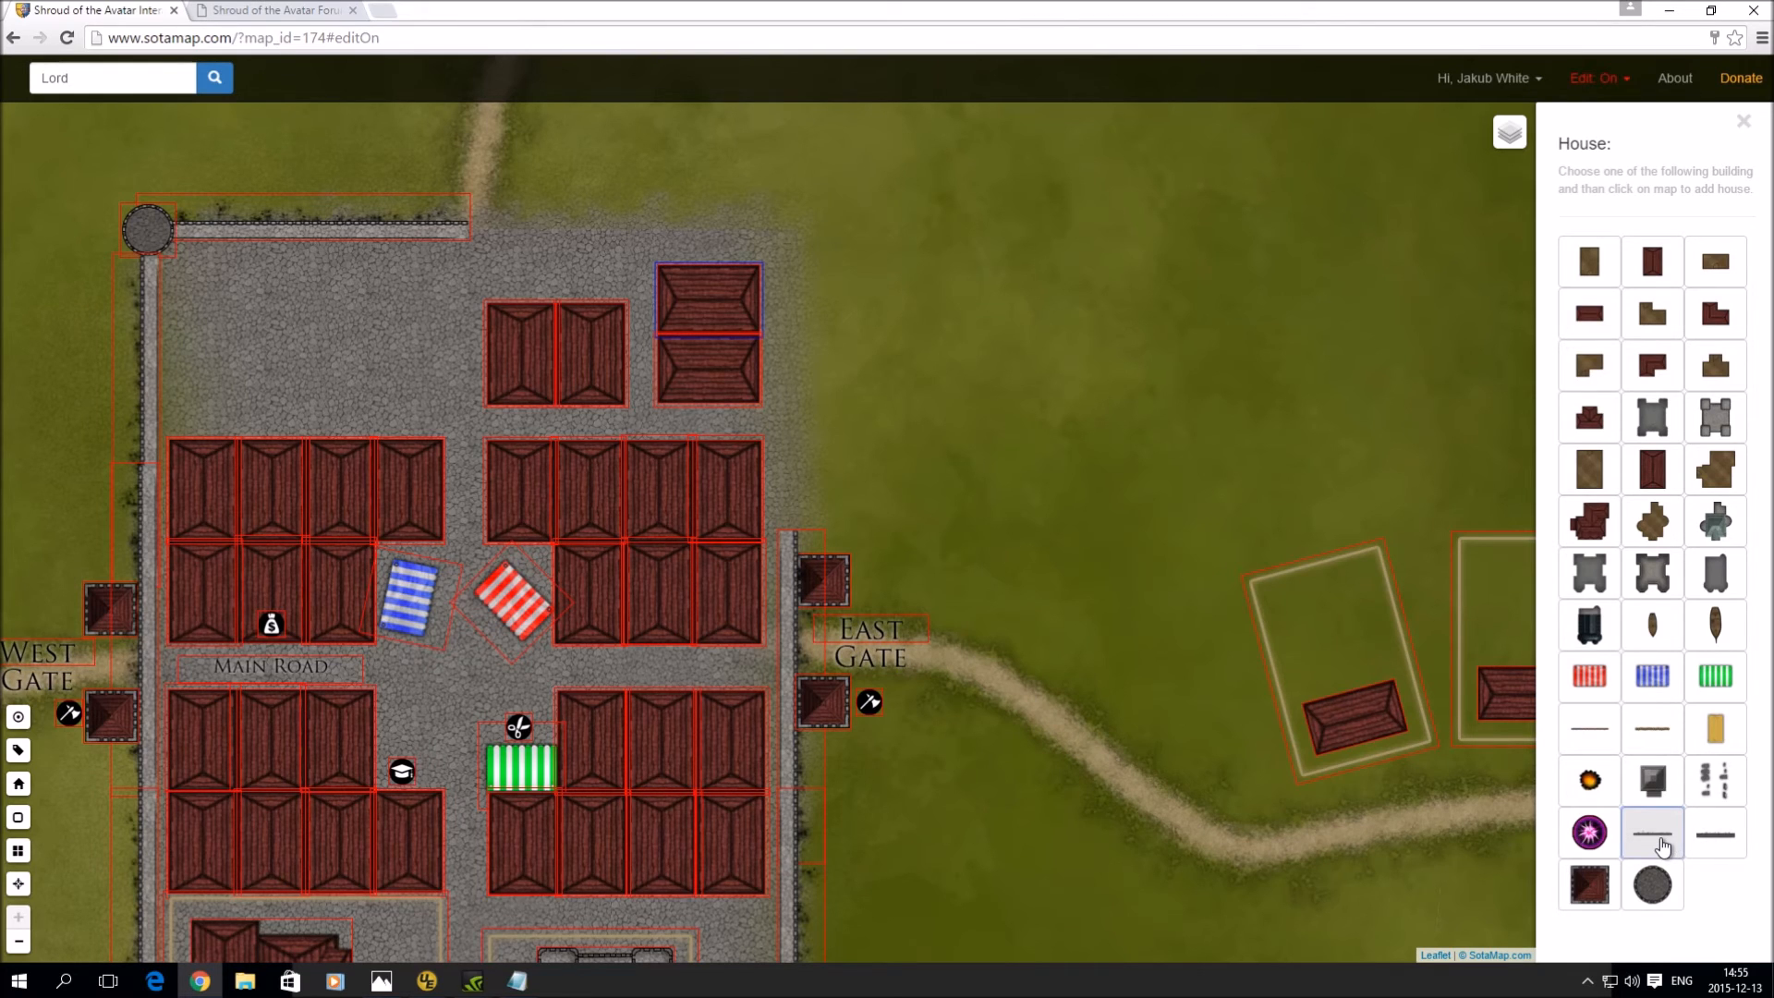
click(685, 201)
drag(705, 211, 661, 219)
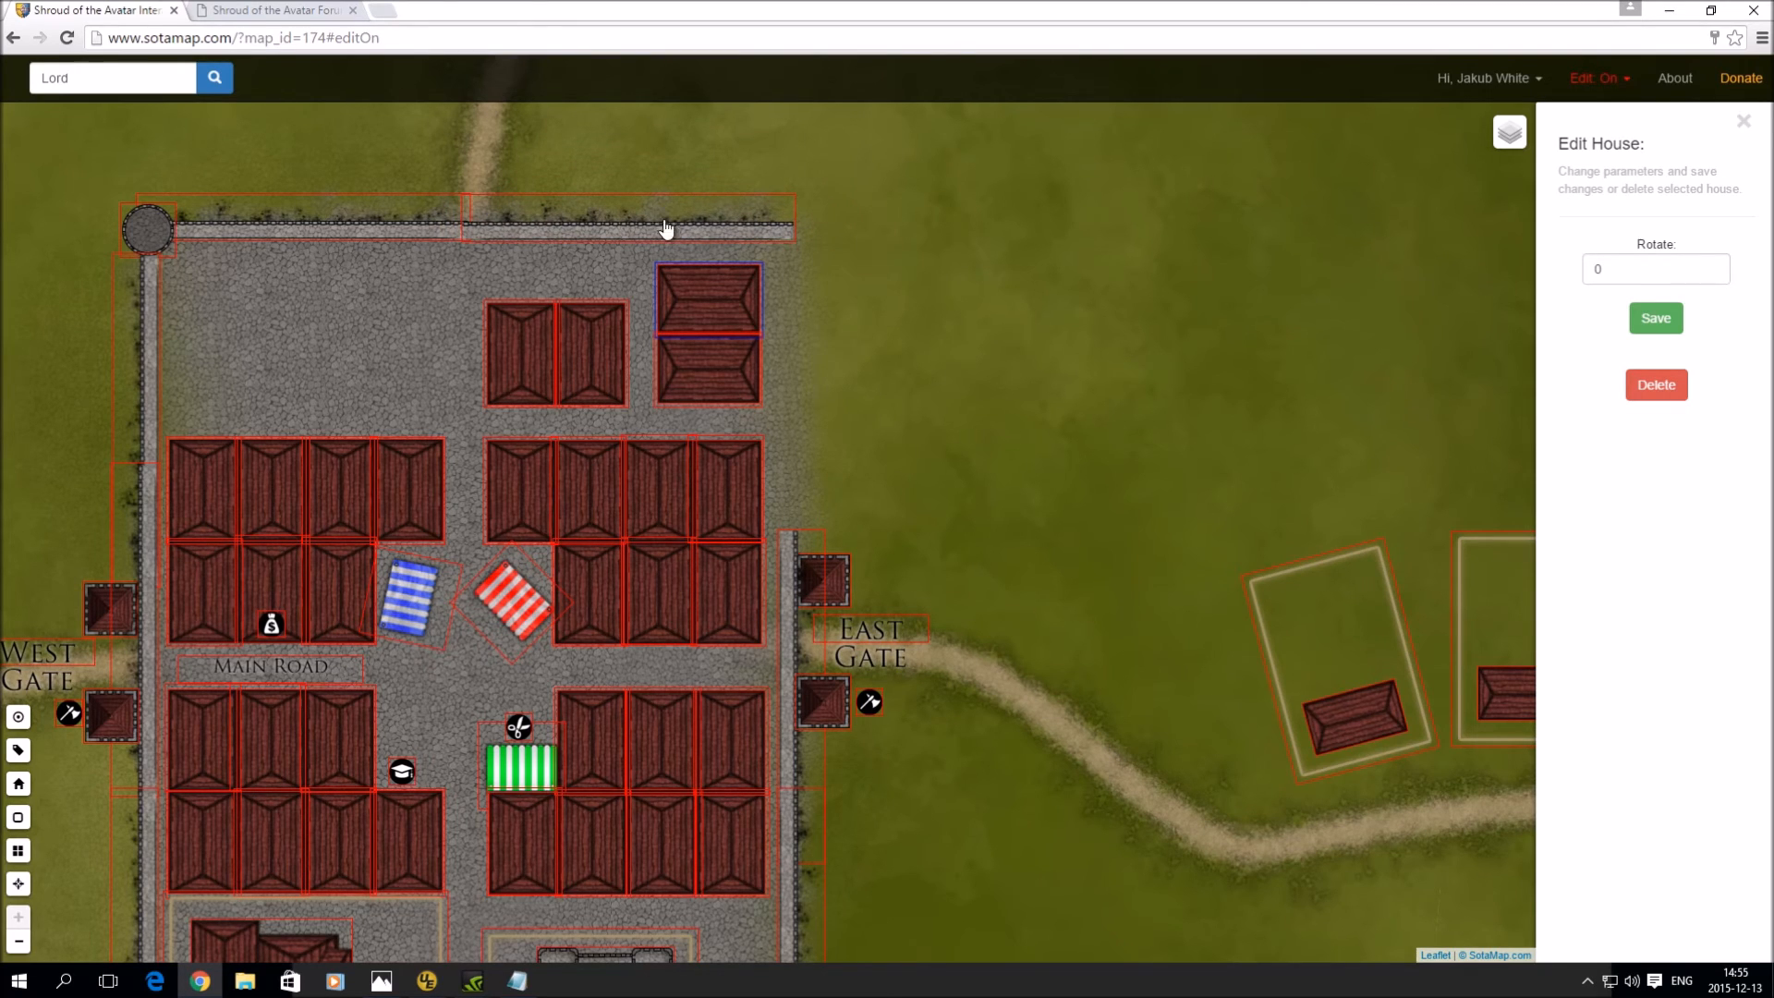
- Add a wall segment rotated to 90 and line it up as the east wall
click(896, 266)
double_click(1615, 281)
text(90)
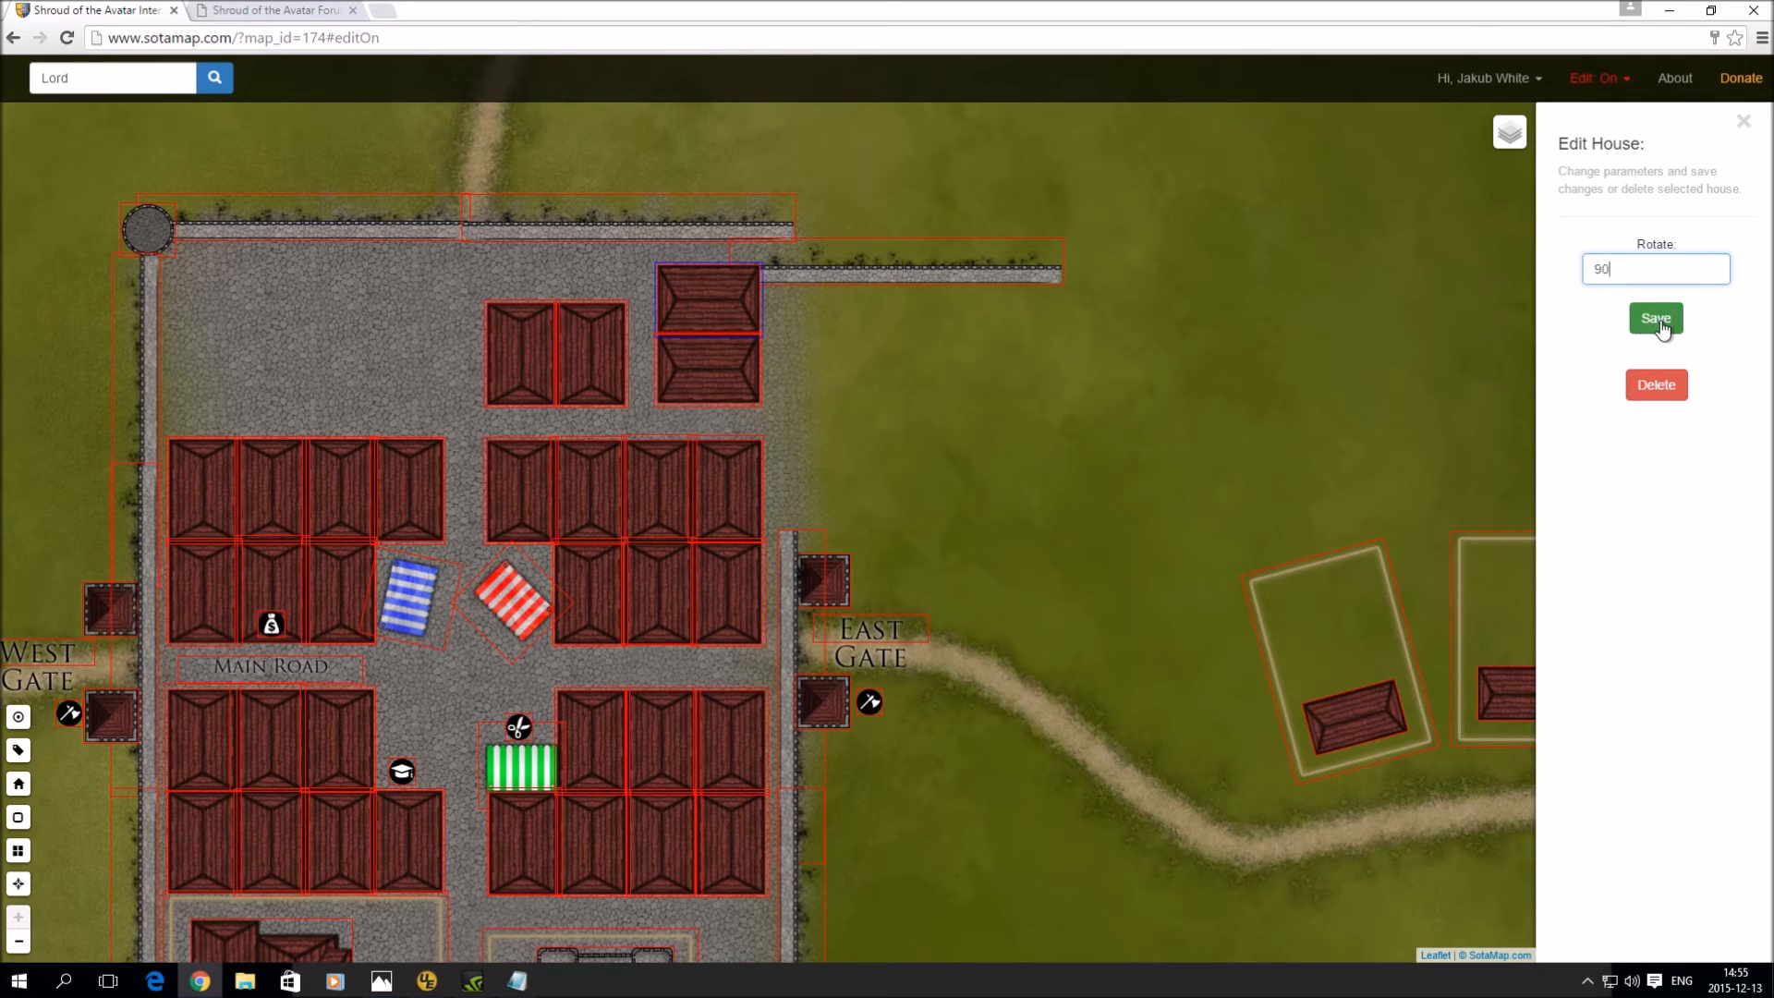
click(1646, 322)
mouse_move(820, 303)
mouse_down()
mouse_move(797, 342)
mouse_move(802, 295)
mouse_up()
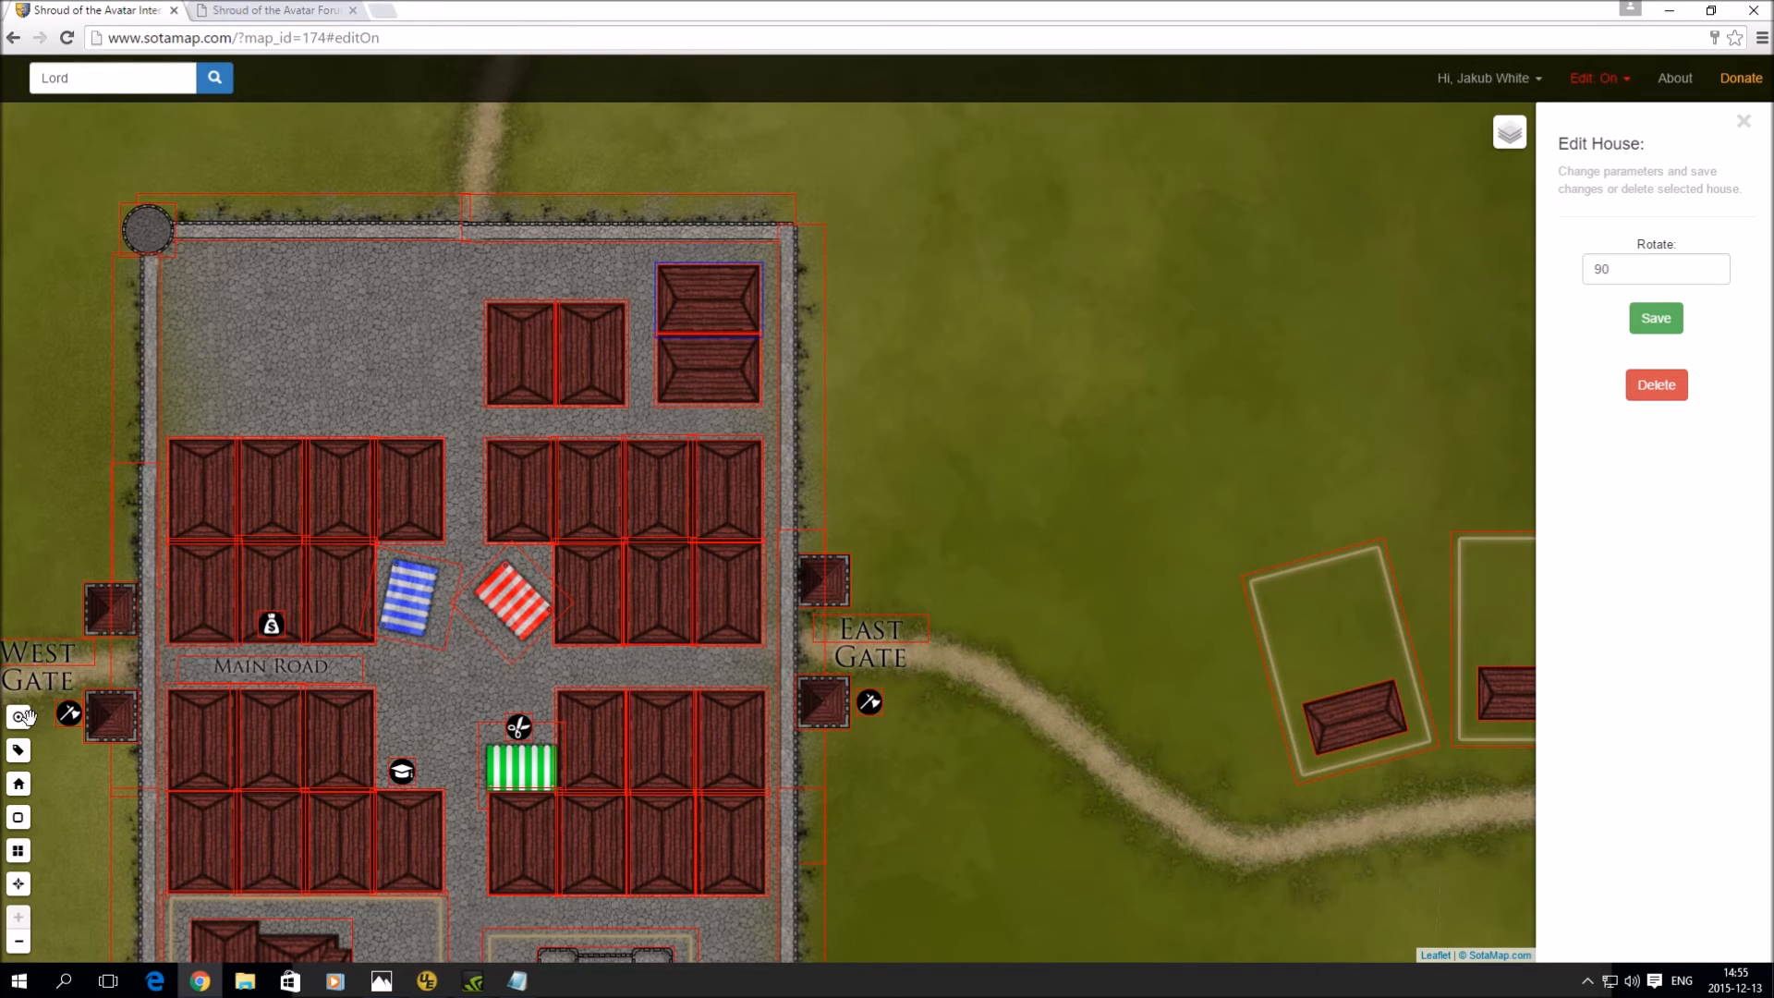
click(19, 784)
- Set a round tower on the northeast corner where the north and east walls meet
click(1647, 885)
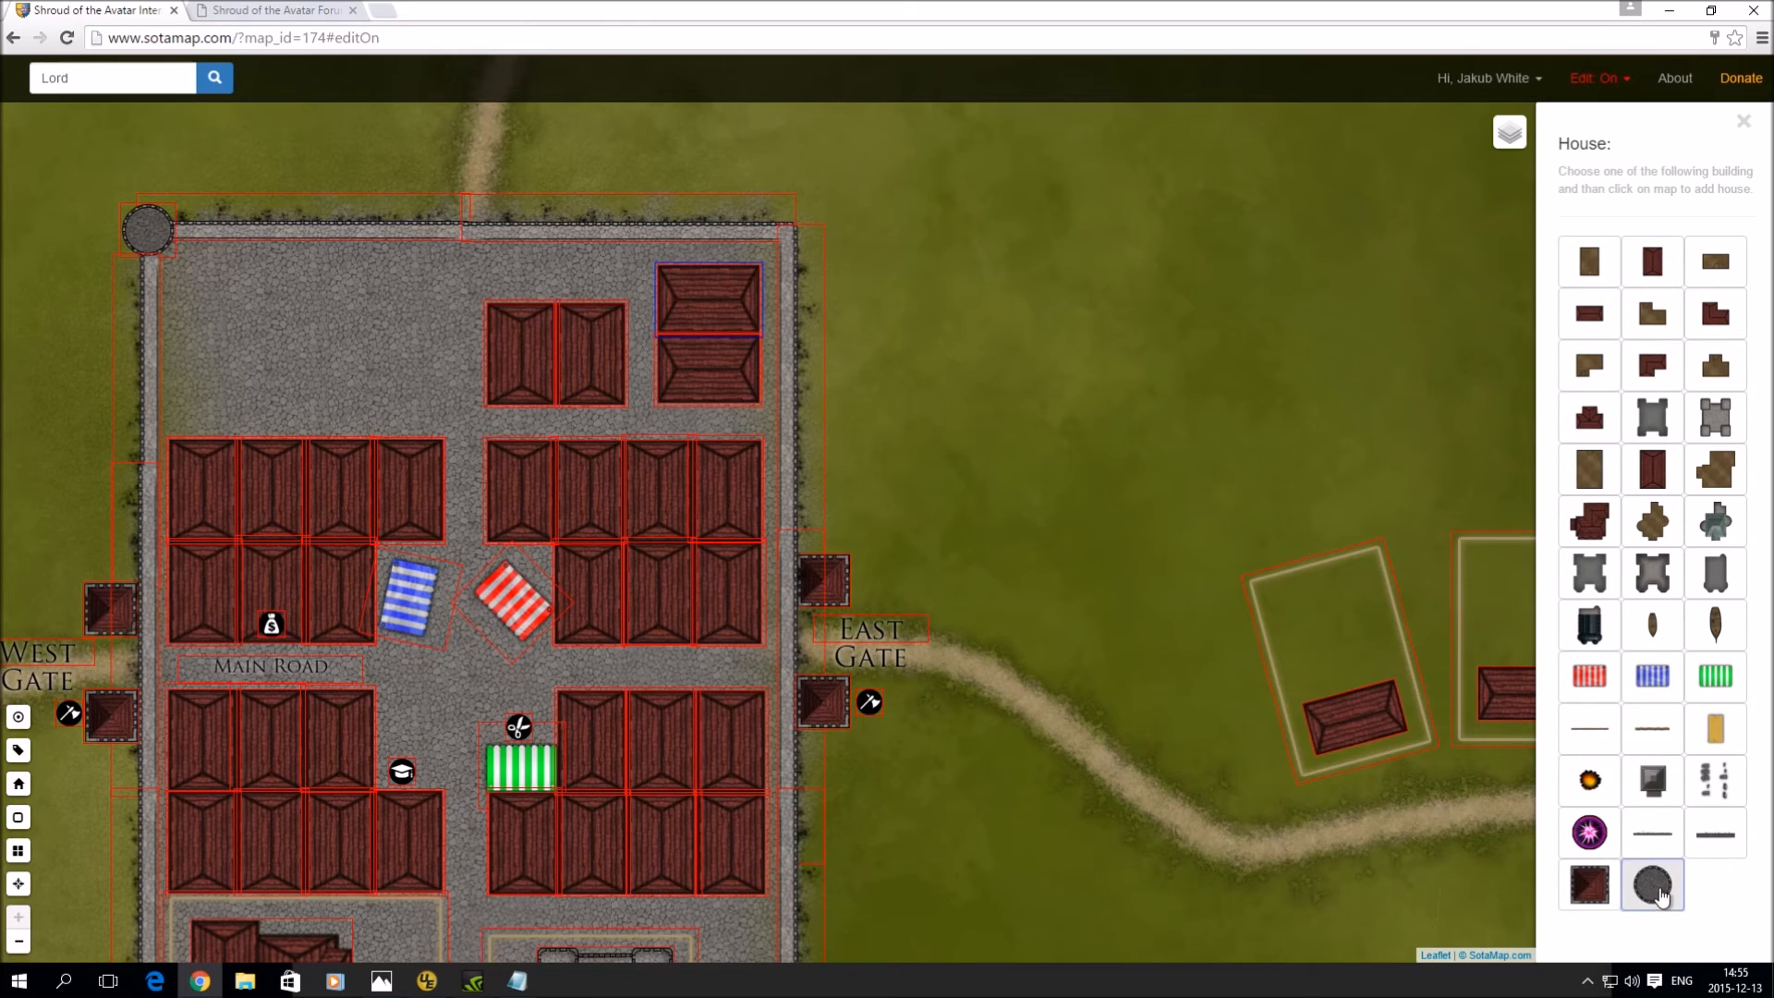
click(901, 248)
drag(914, 269, 795, 239)
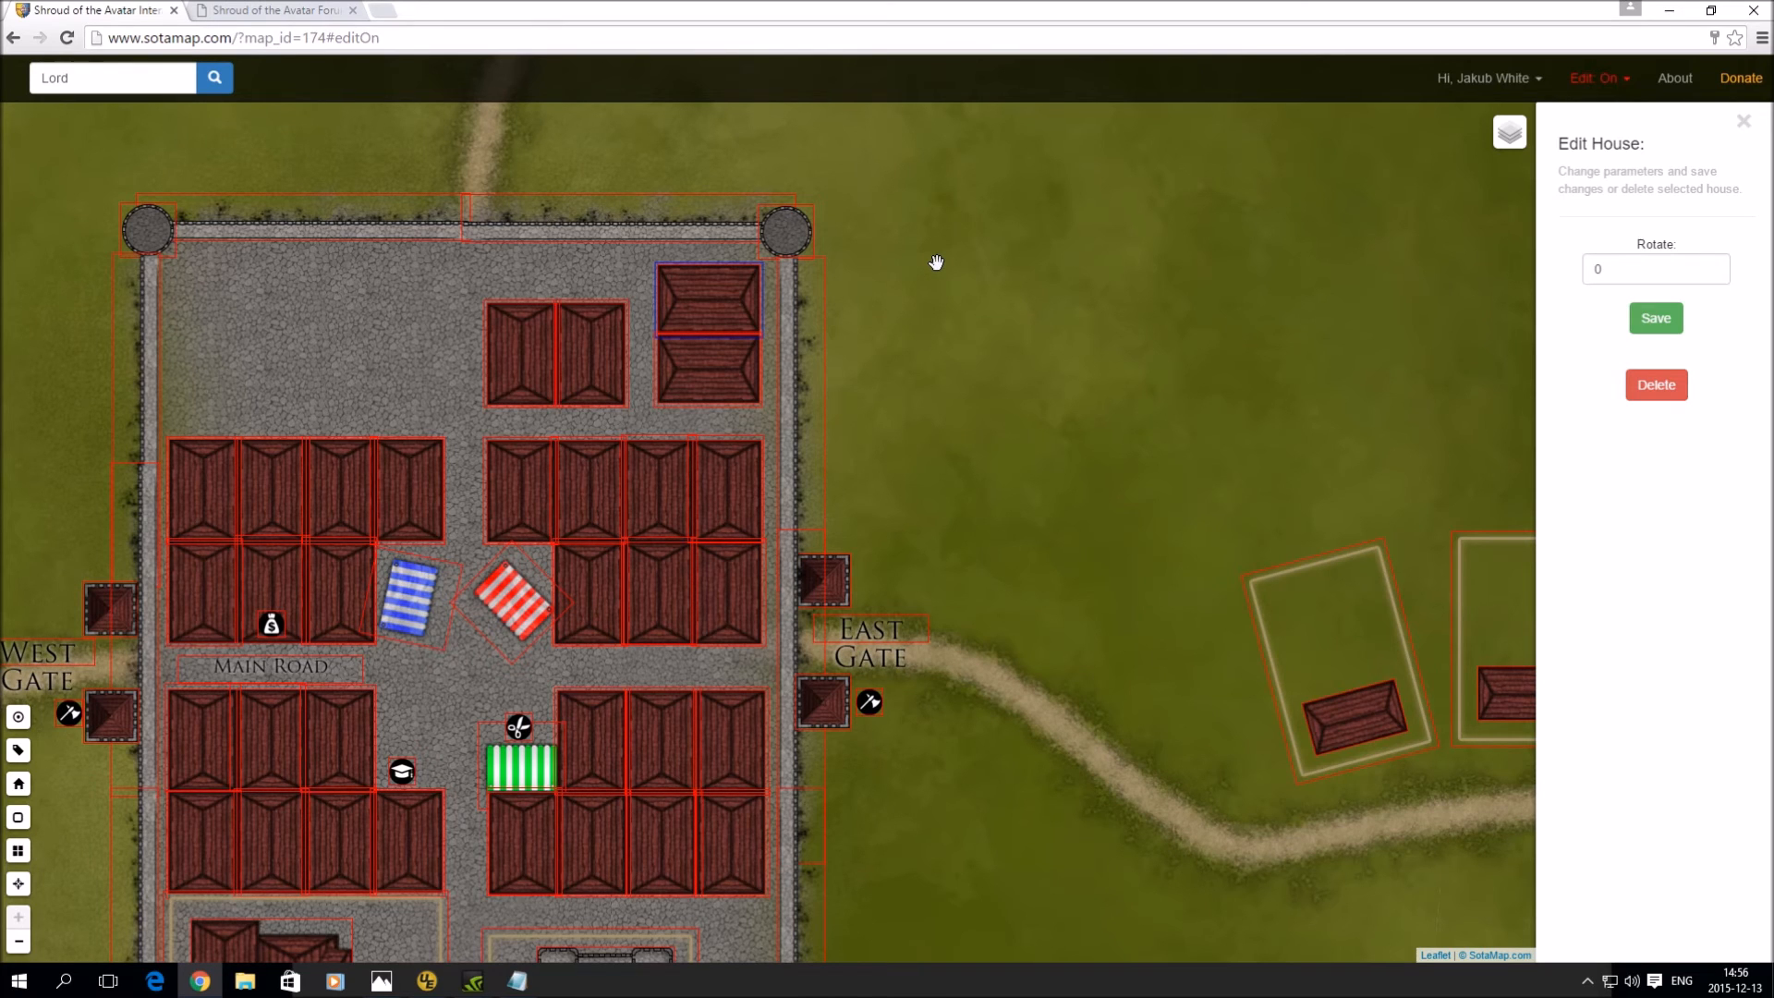
drag(903, 273, 1103, 434)
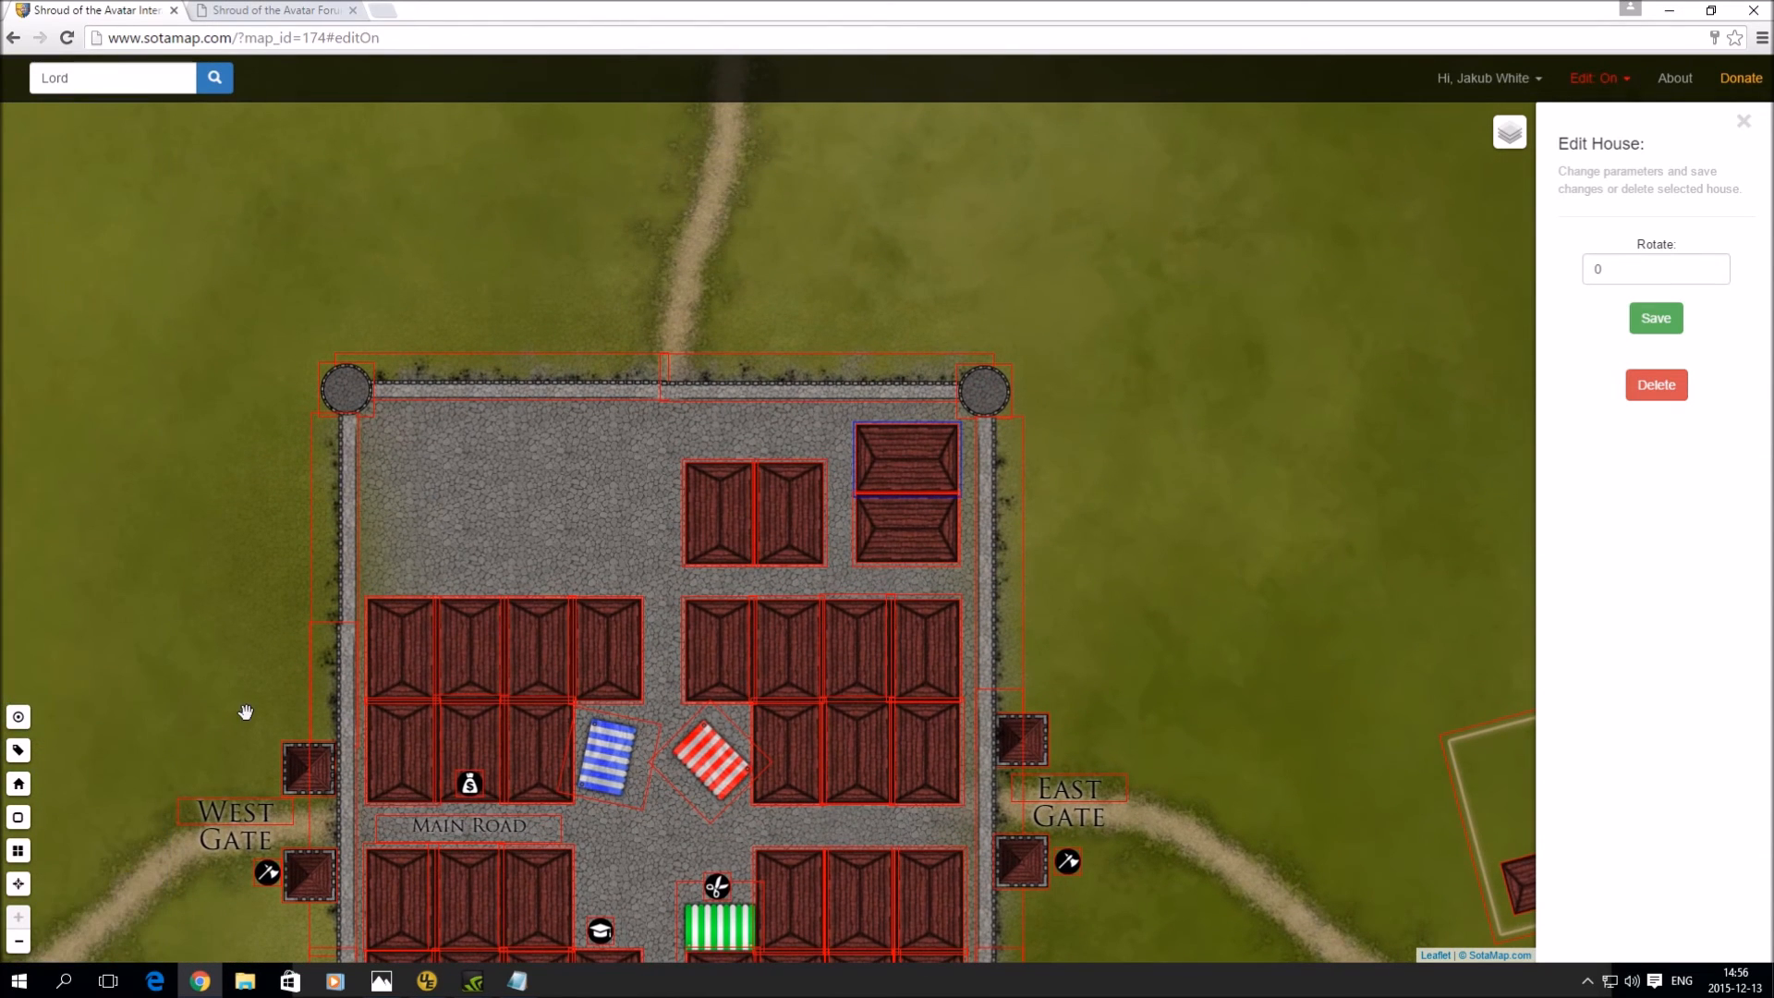
- Place two small dark square gatehouses against the north wall, one either side of the road
click(19, 783)
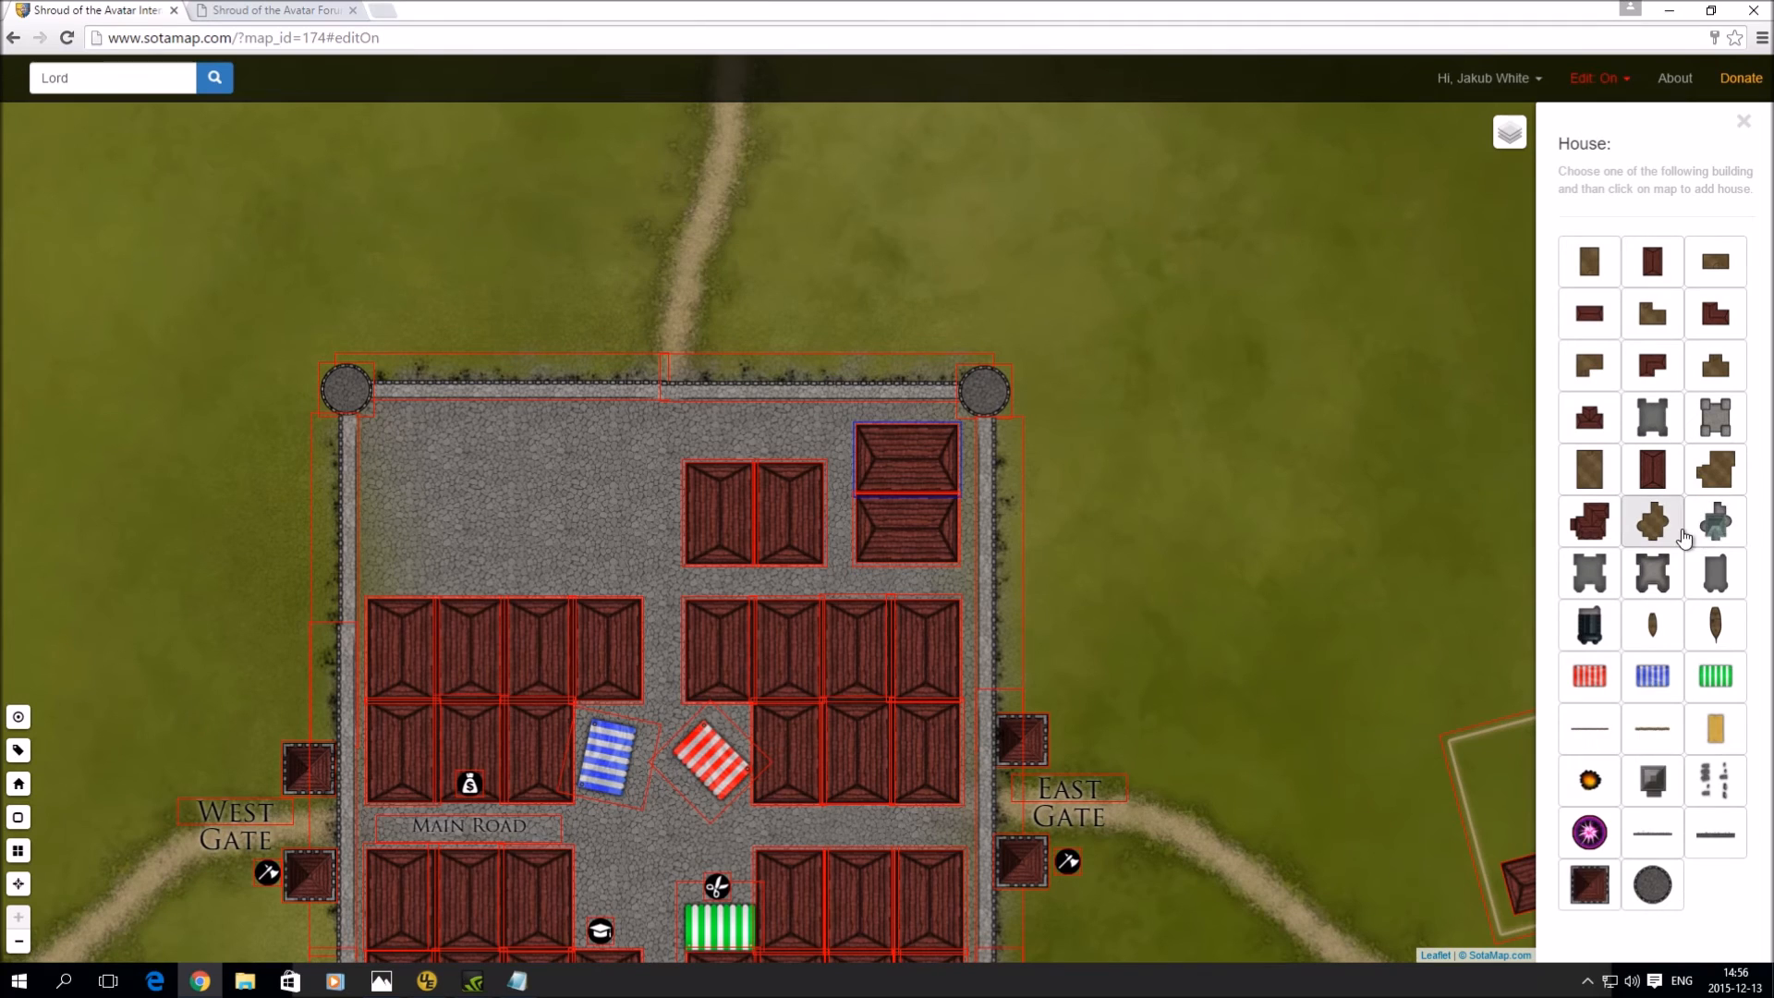
click(1589, 884)
click(588, 274)
drag(591, 277, 616, 348)
click(770, 277)
drag(771, 278, 726, 349)
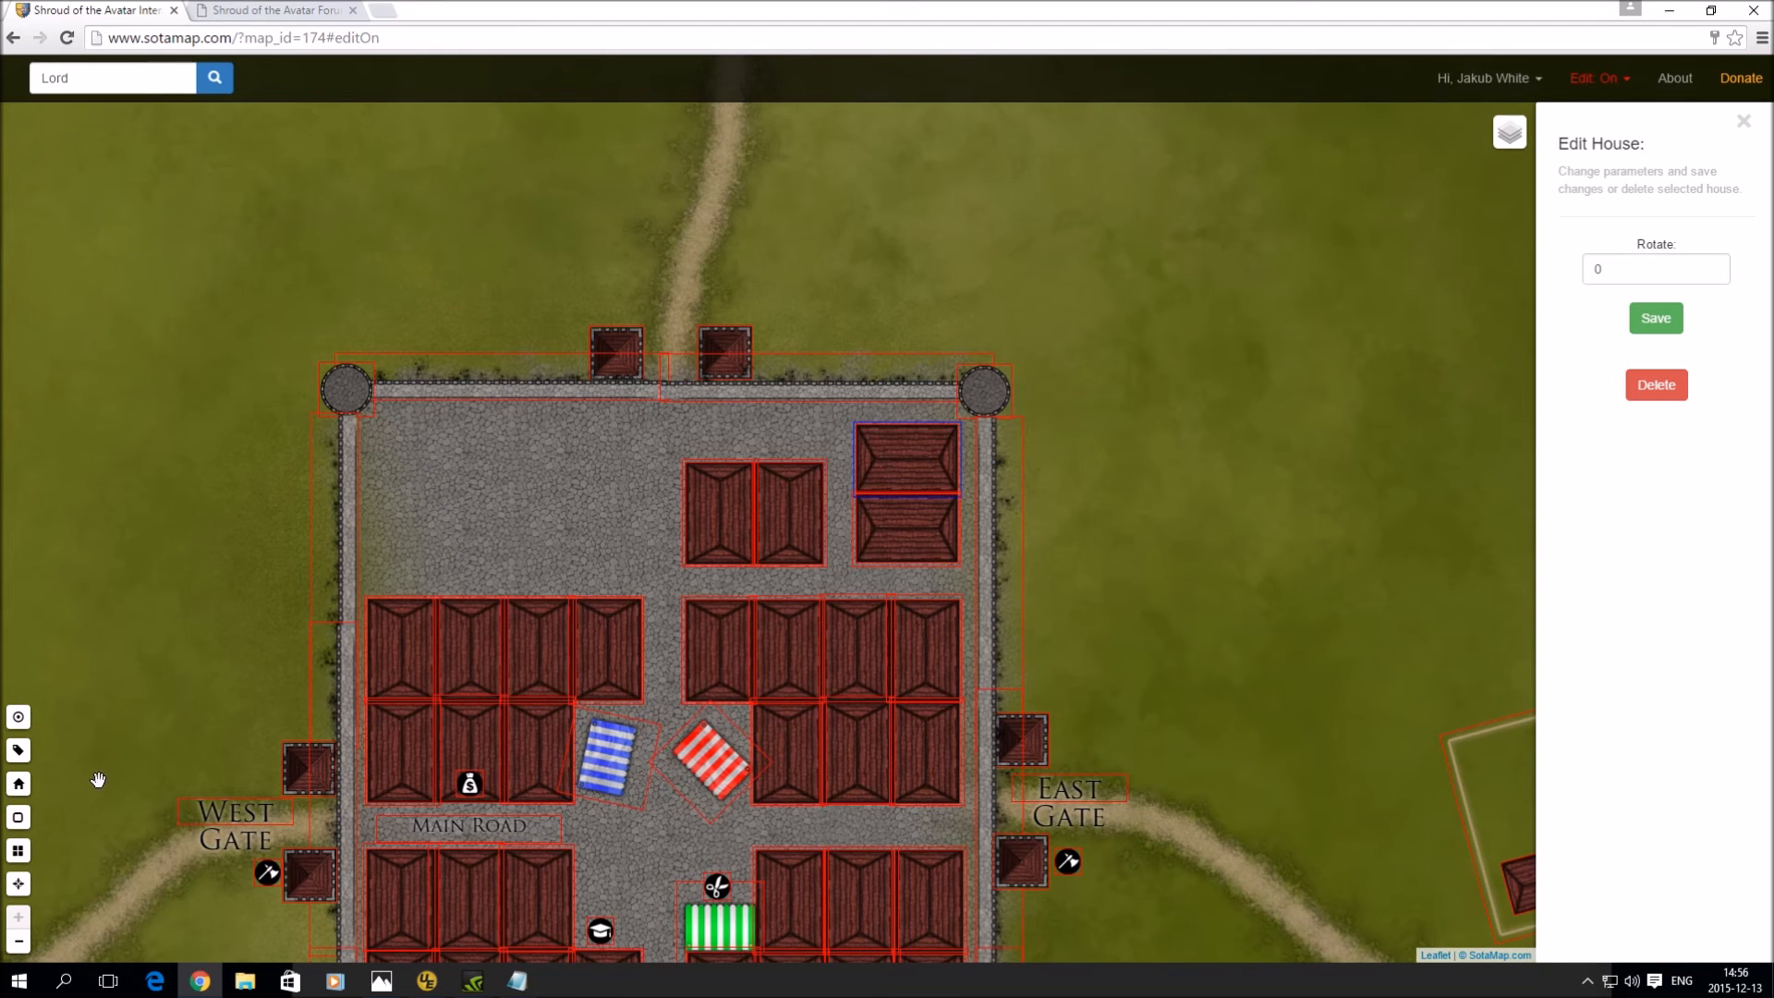
- Add a 'North Gate' label in the Locations font just above the north gatehouses
click(18, 752)
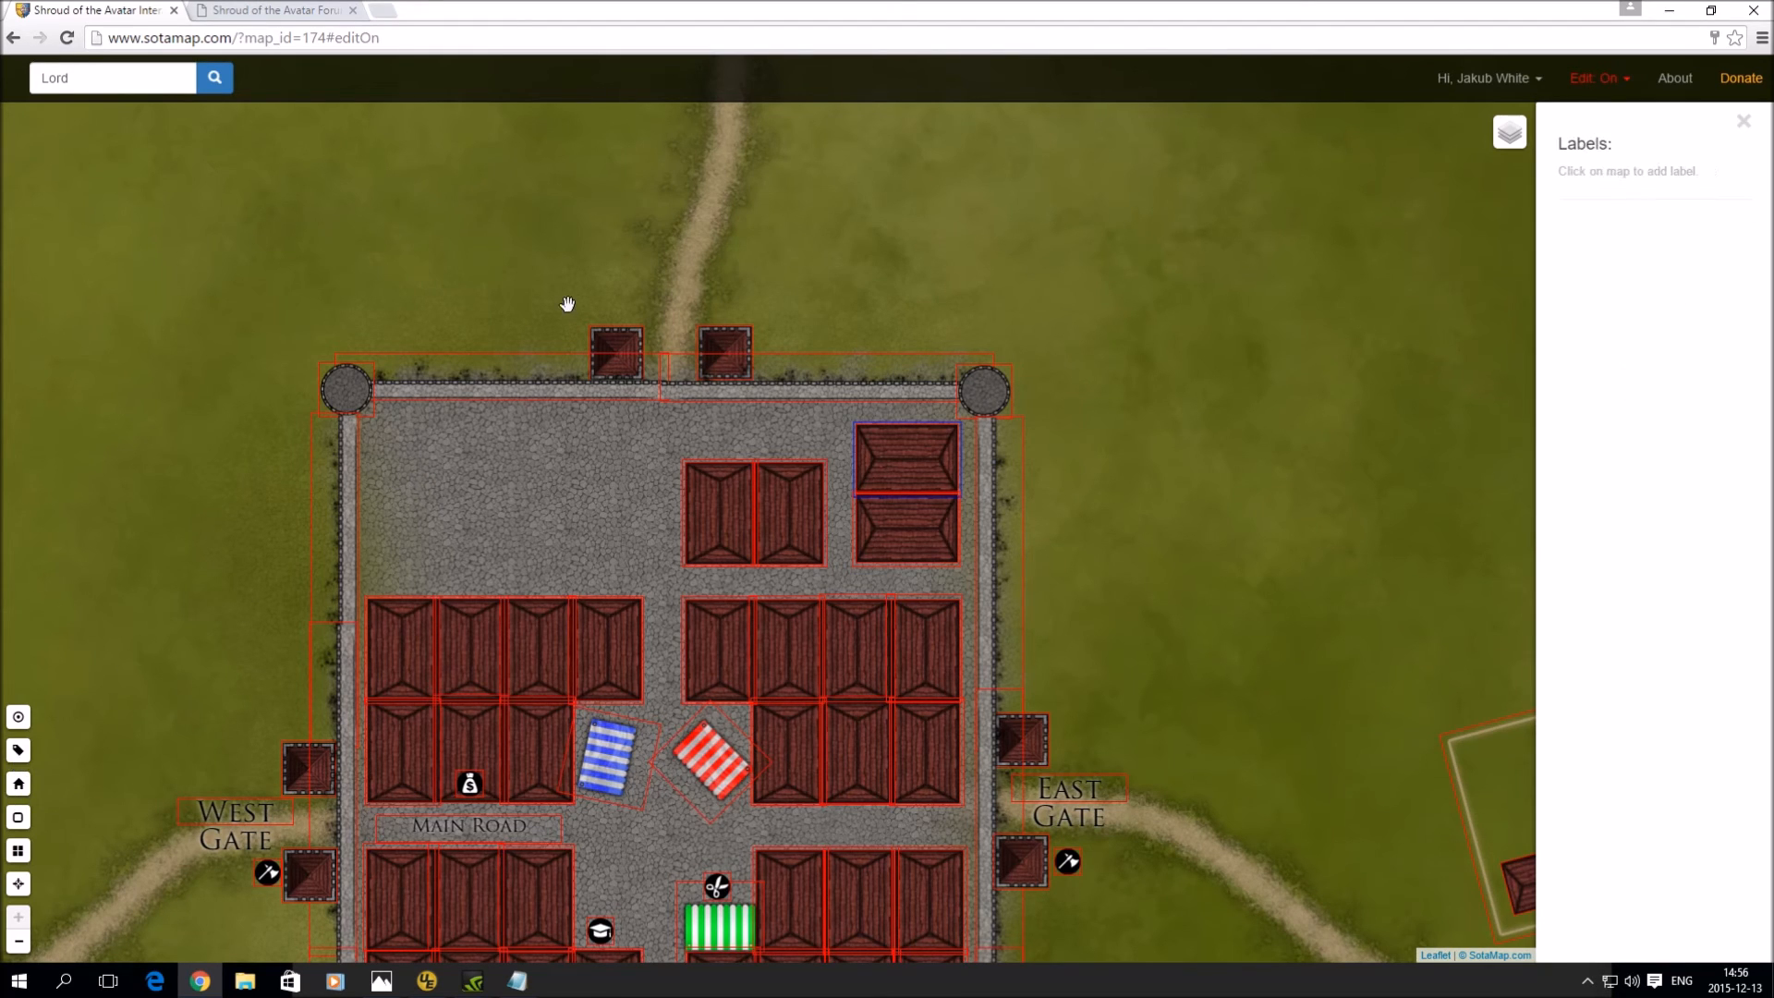
click(674, 246)
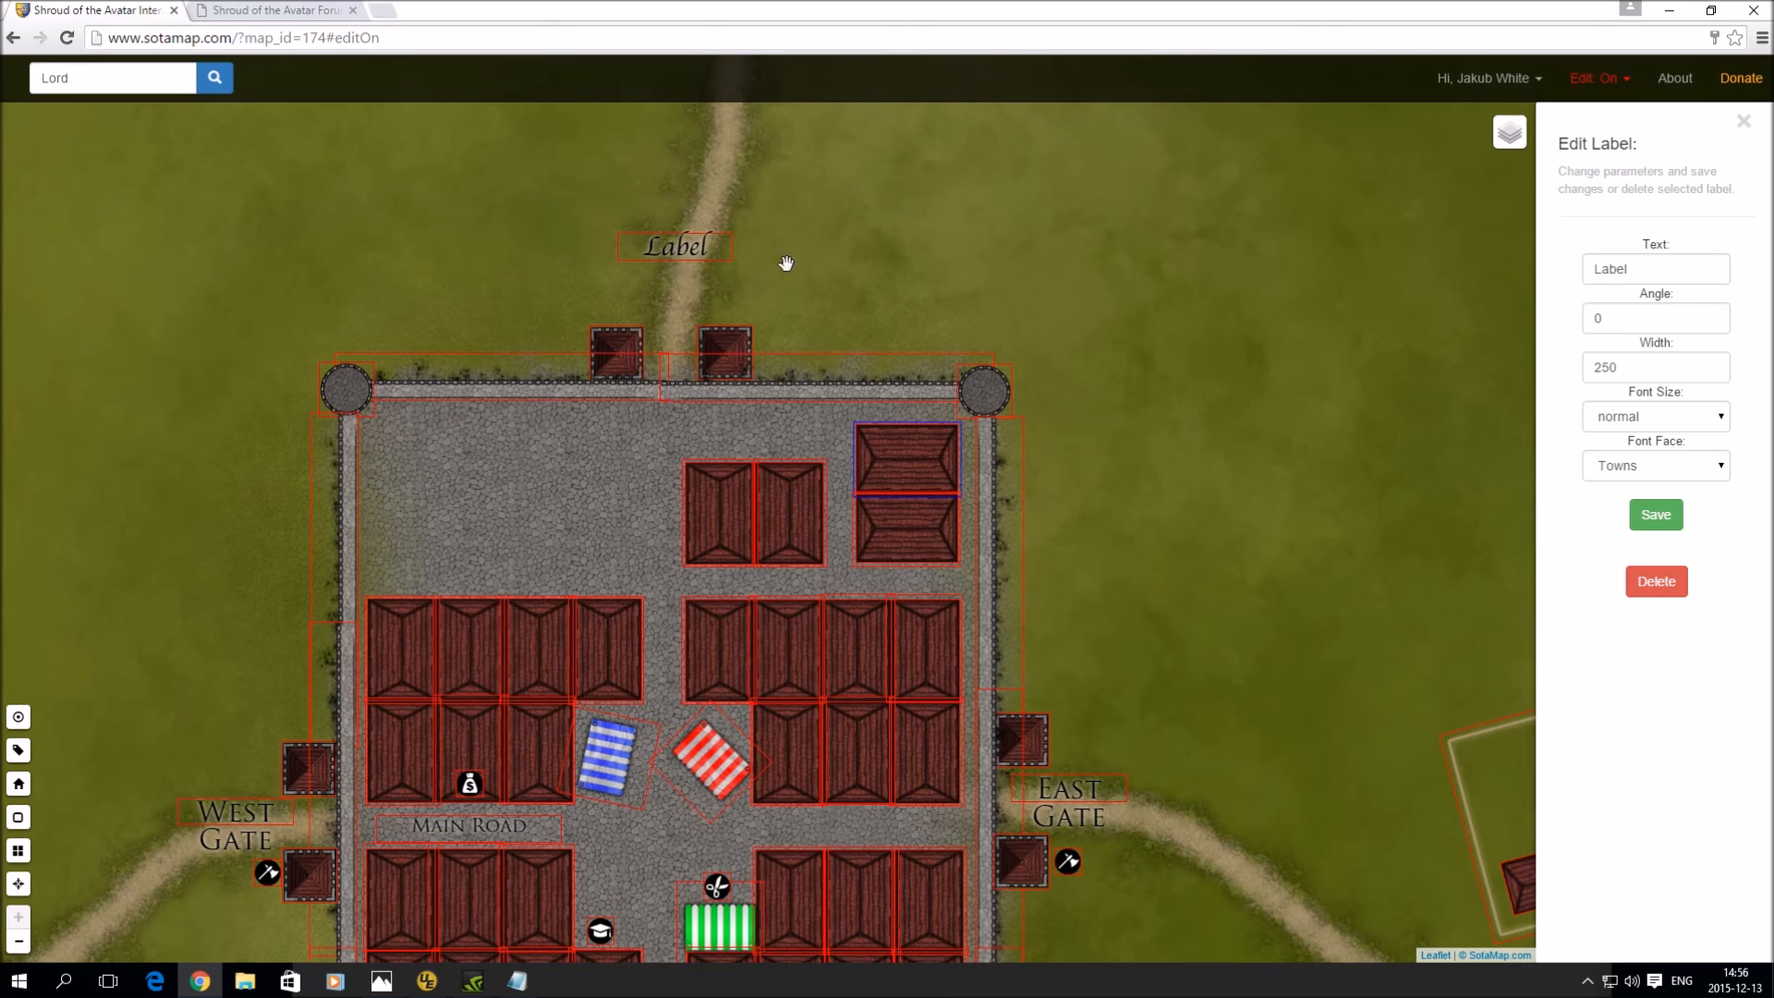
drag(1650, 274, 1500, 258)
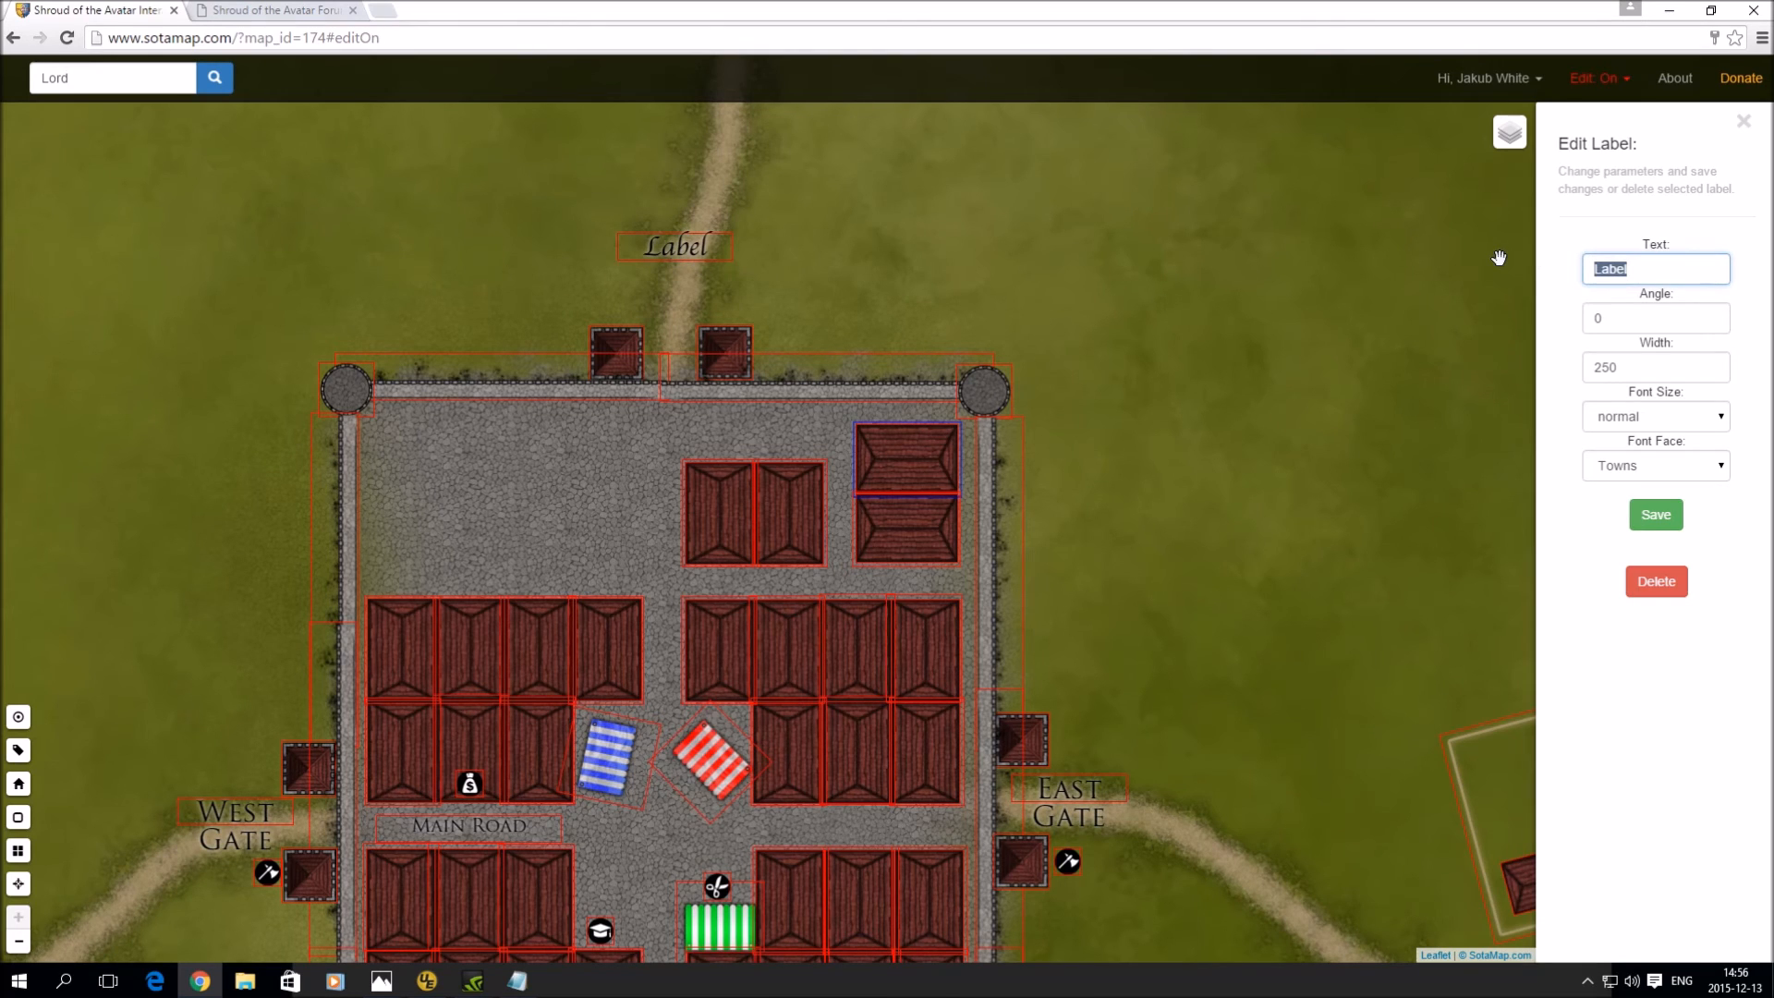
text(North Gate)
click(1652, 466)
click(1650, 506)
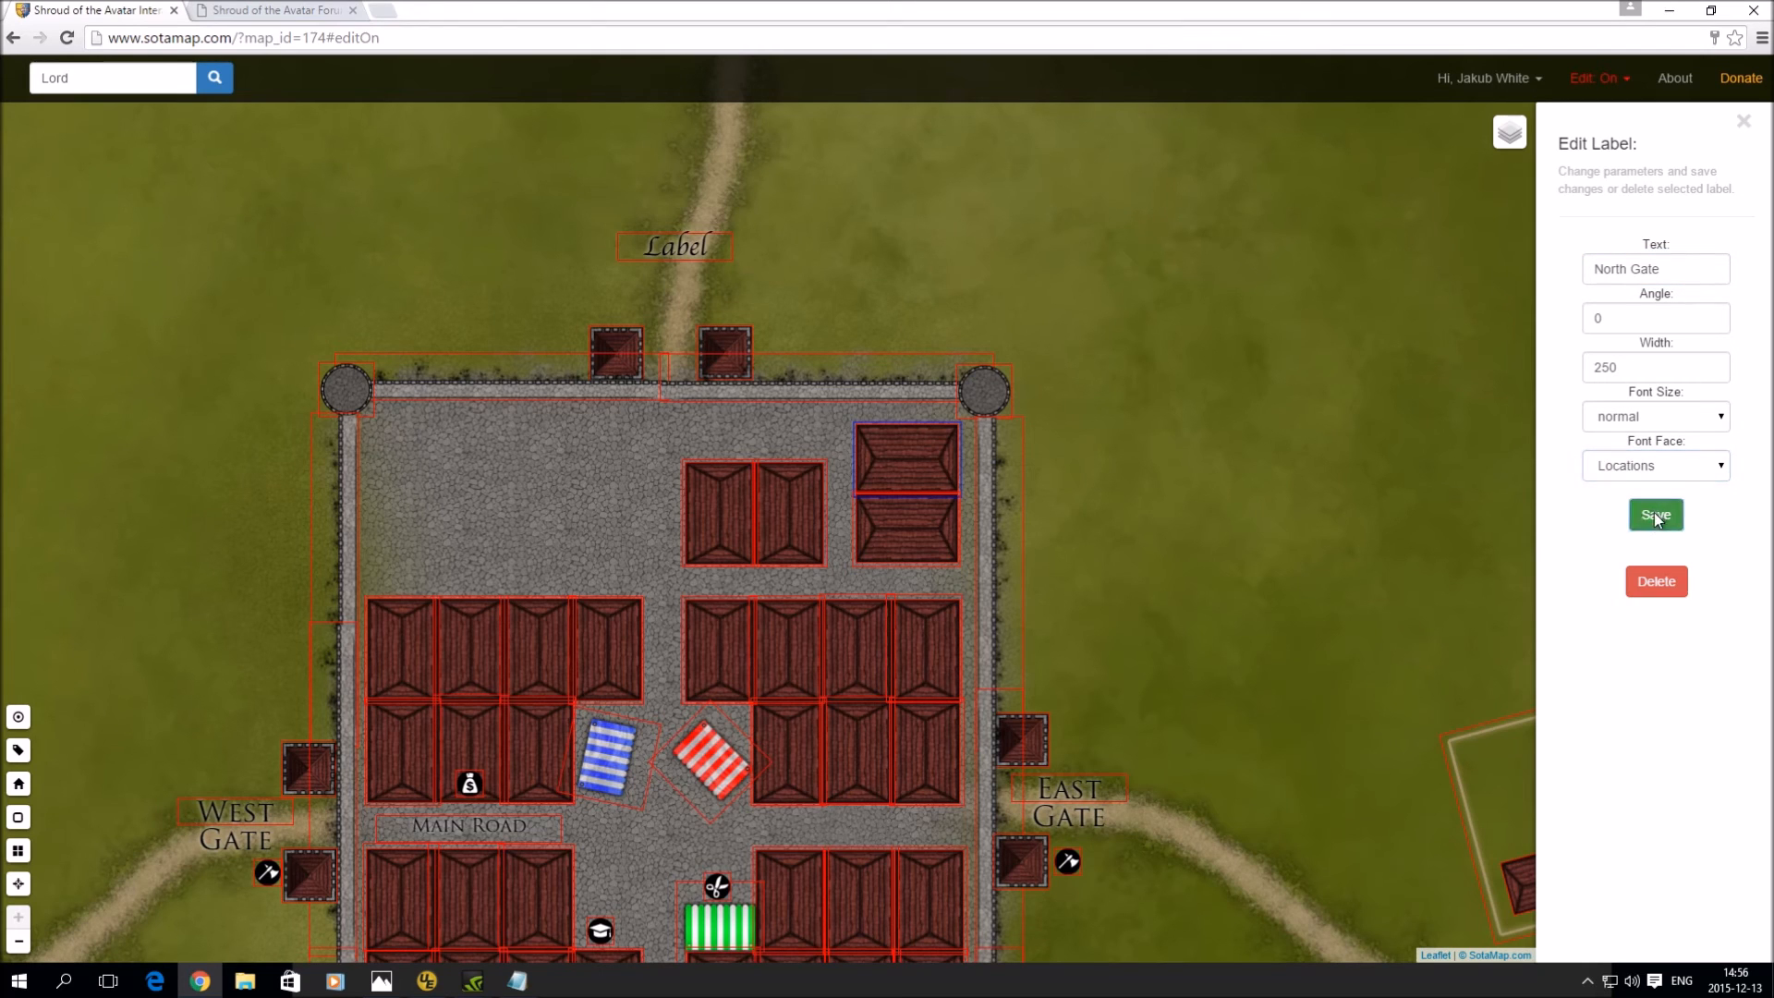
click(1655, 516)
drag(684, 254, 672, 290)
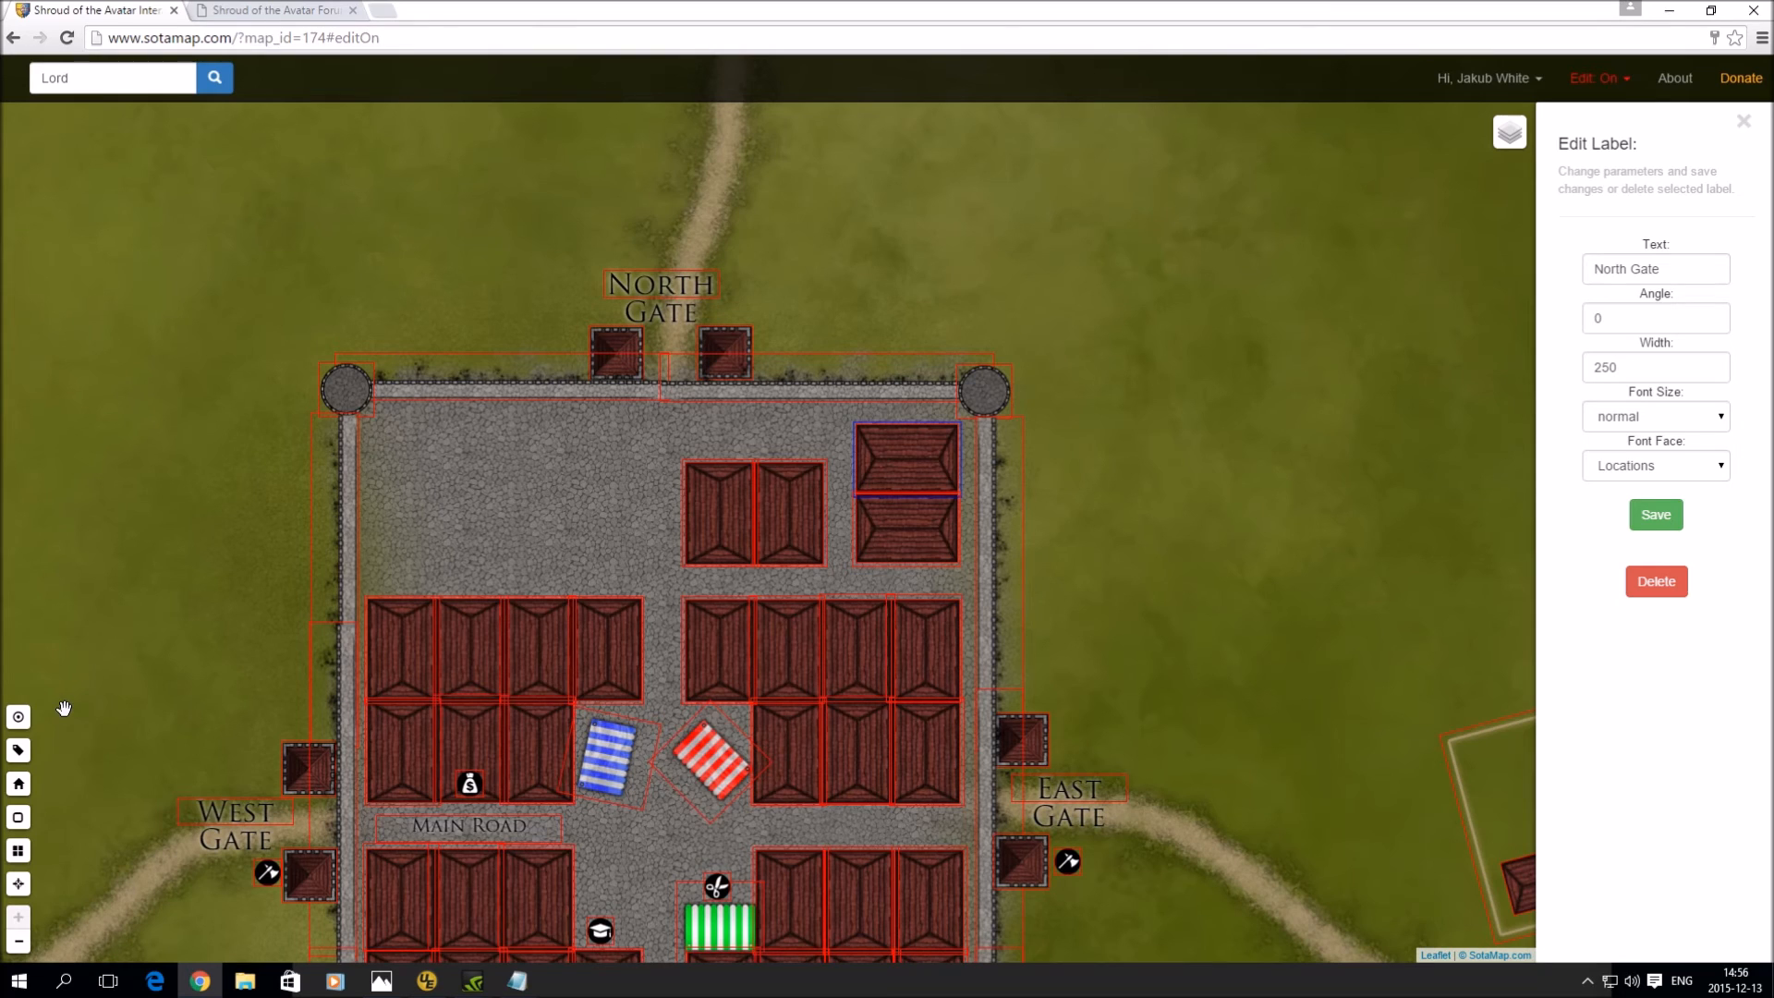
click(18, 717)
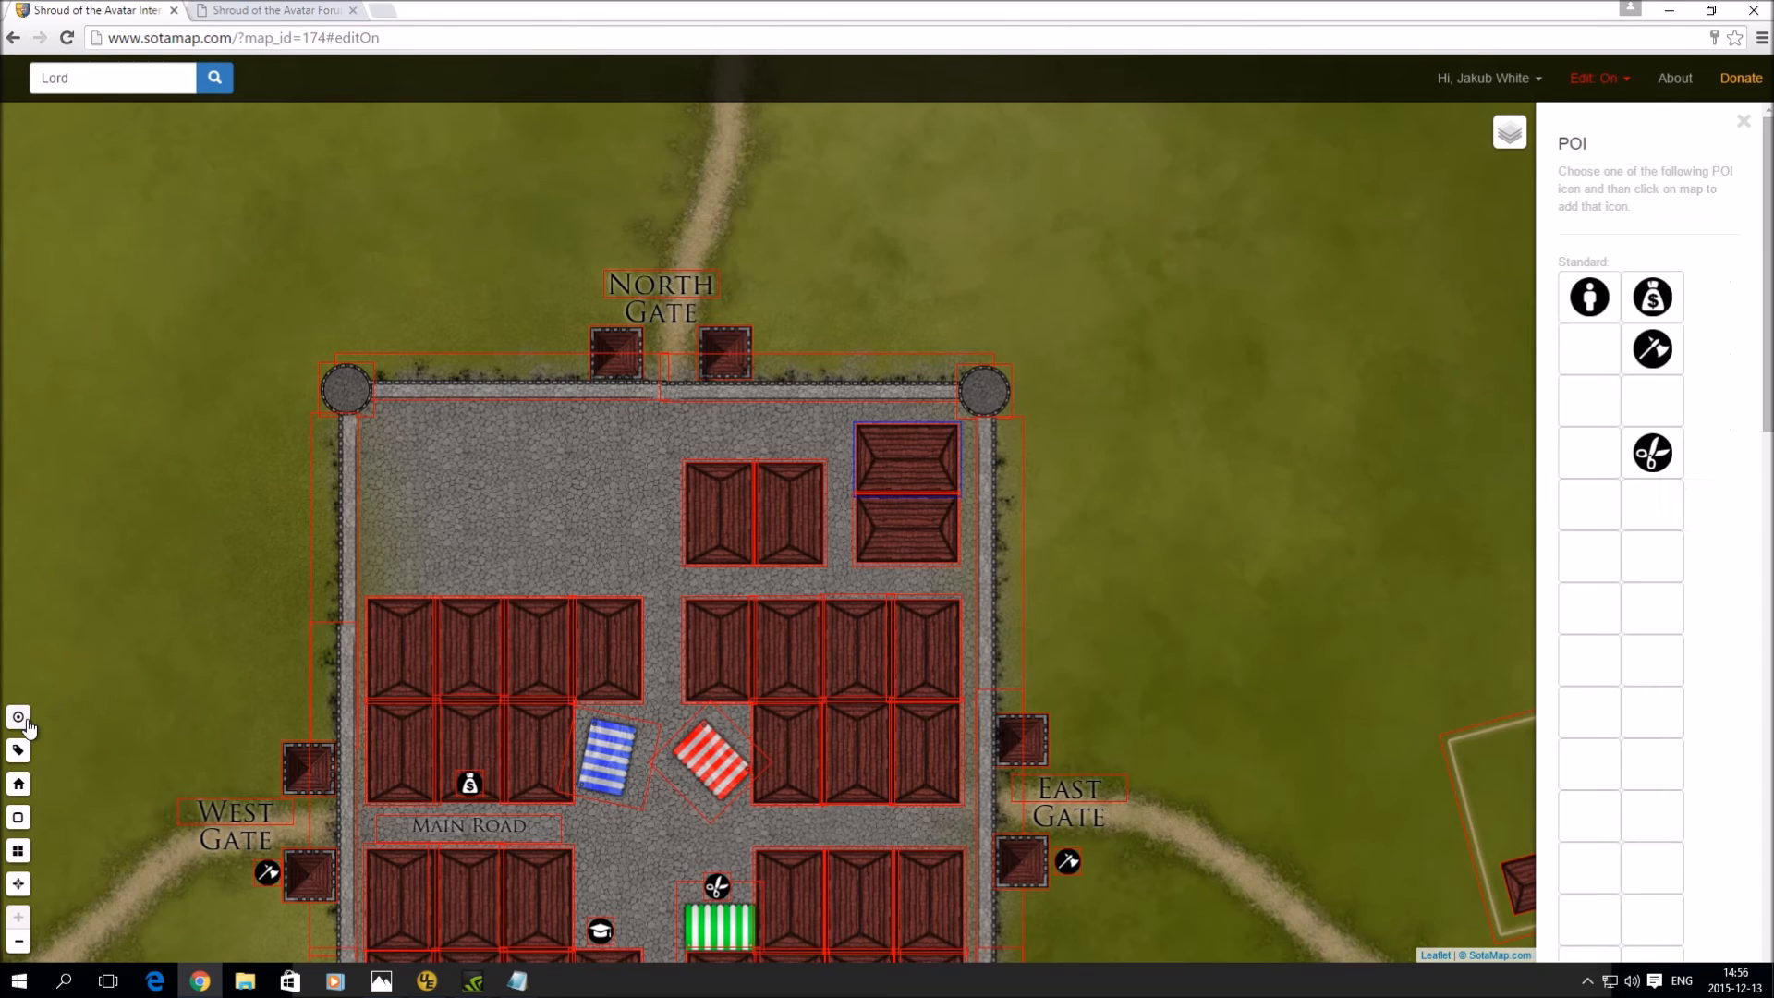
- Place an axe POI named 'Ralf the Guard', category NPC, subcategory Guard, beside the North Gate
click(1655, 353)
click(748, 291)
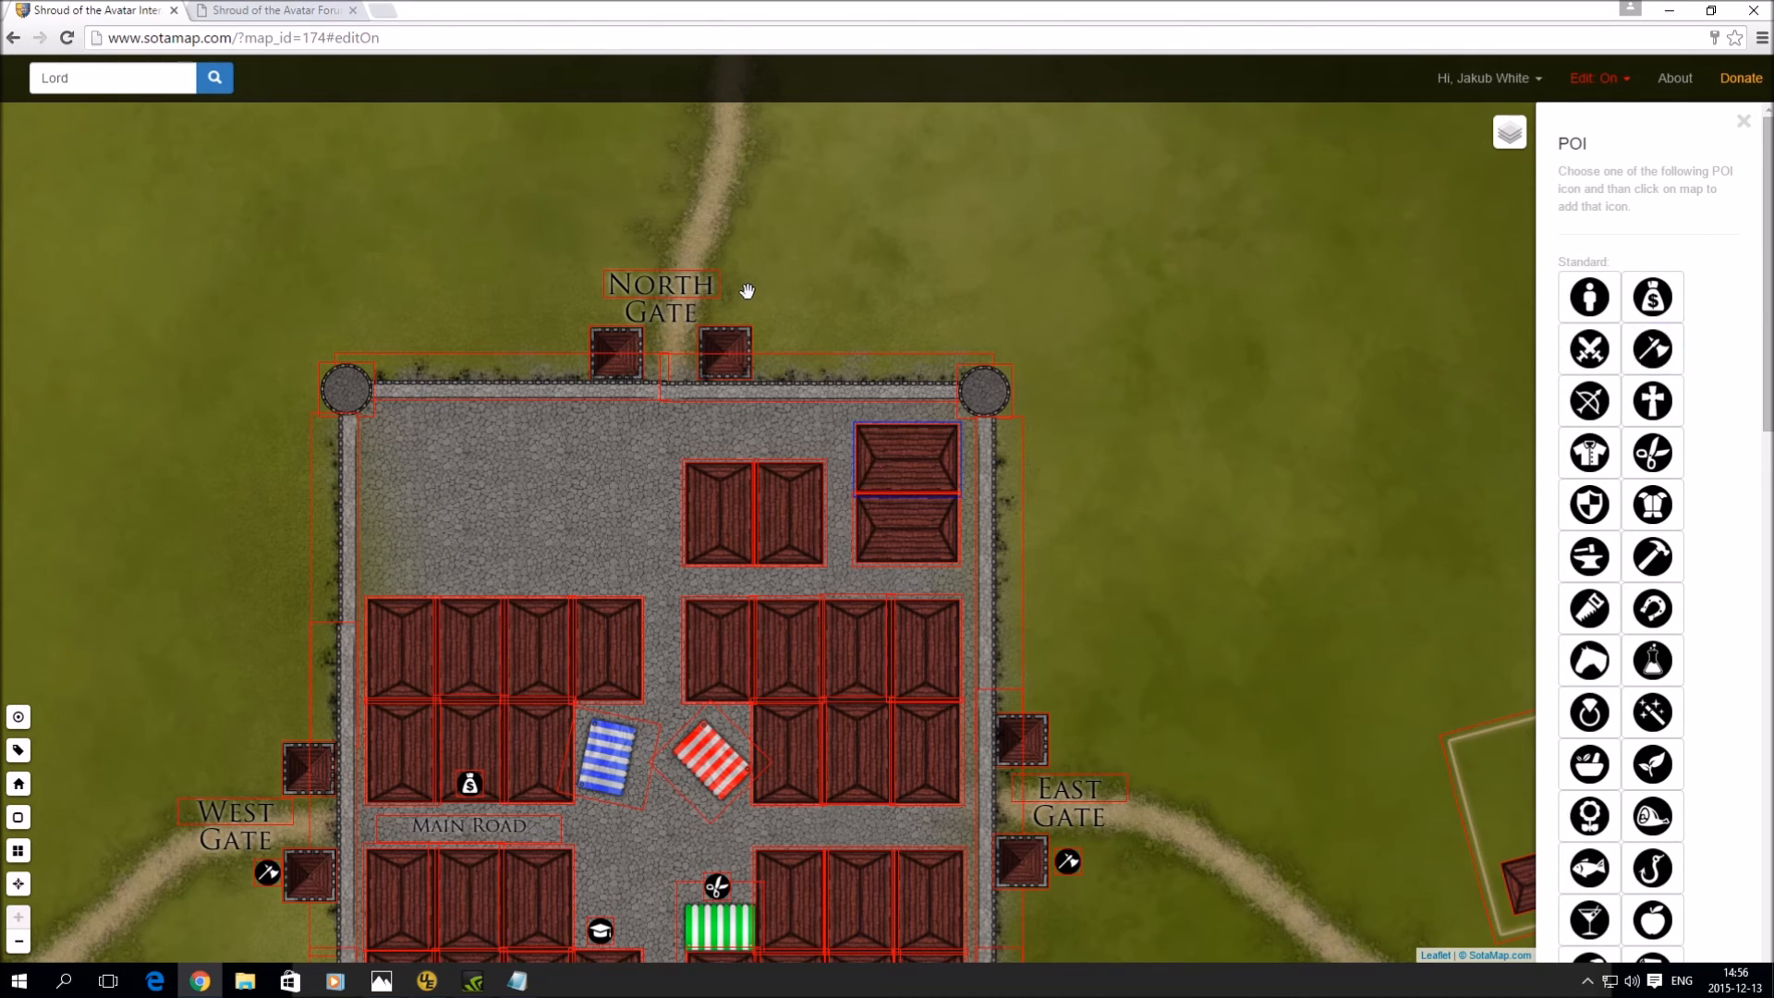
click(1628, 227)
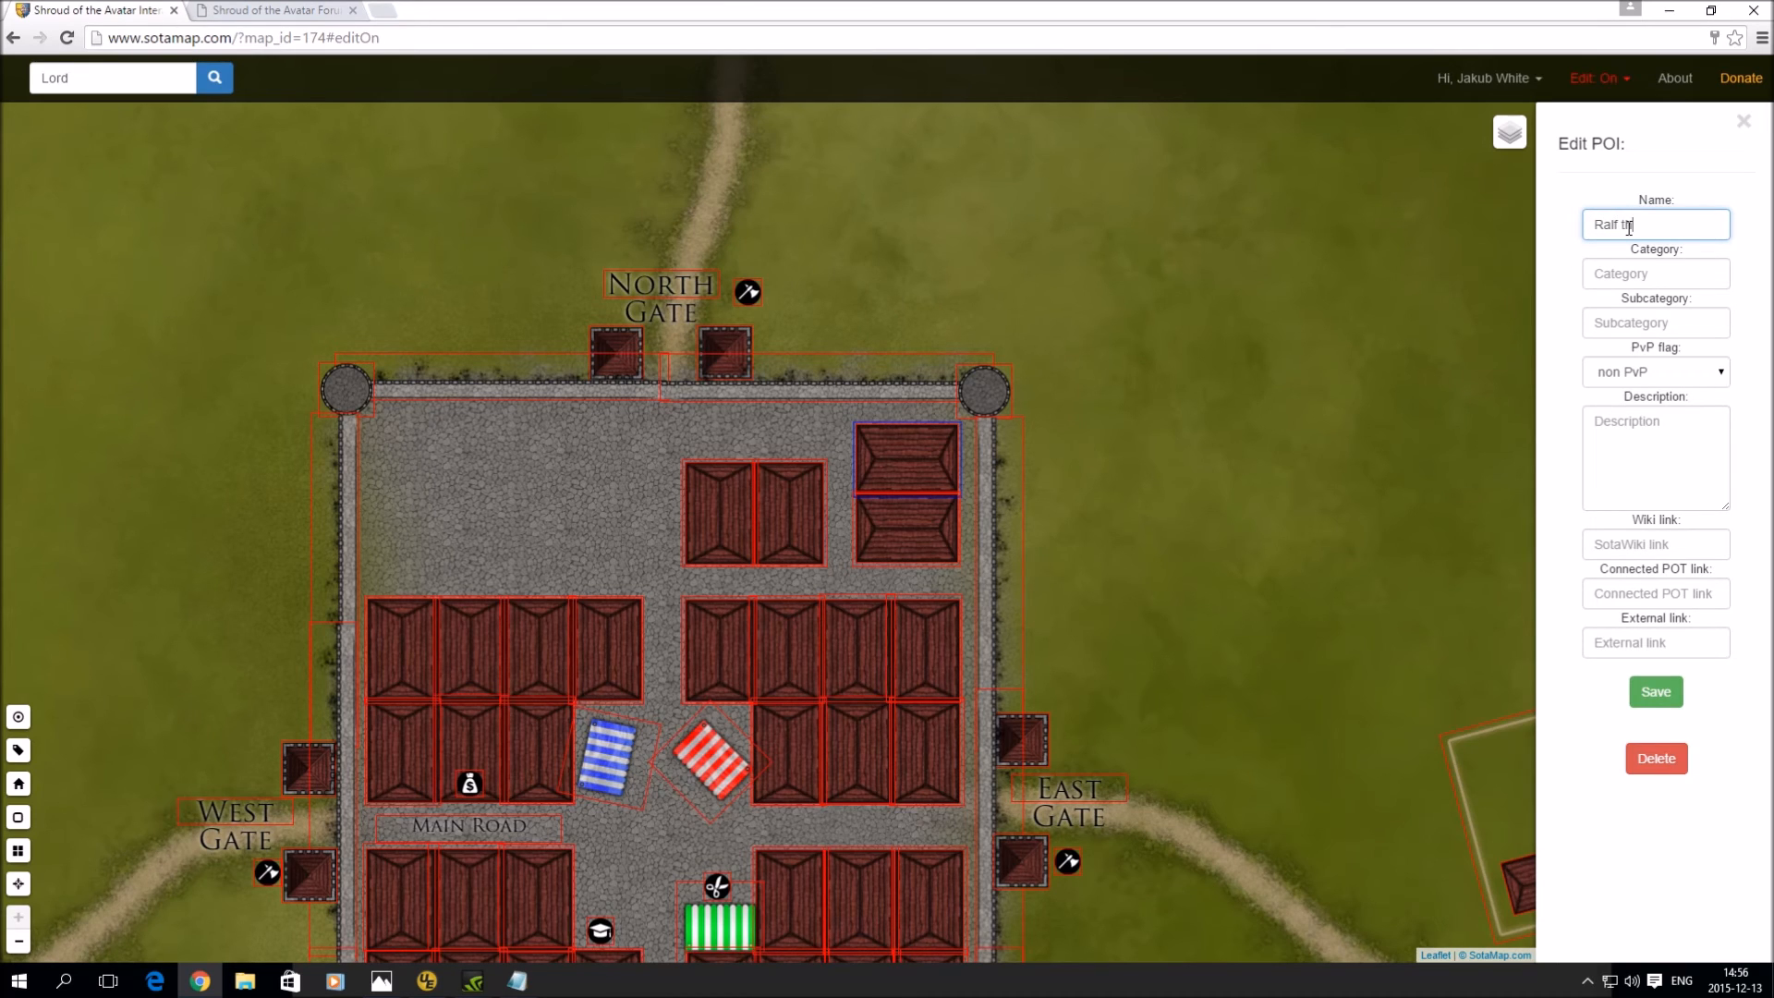
text(Ralf the Guard)
key(Tab)
text(N)
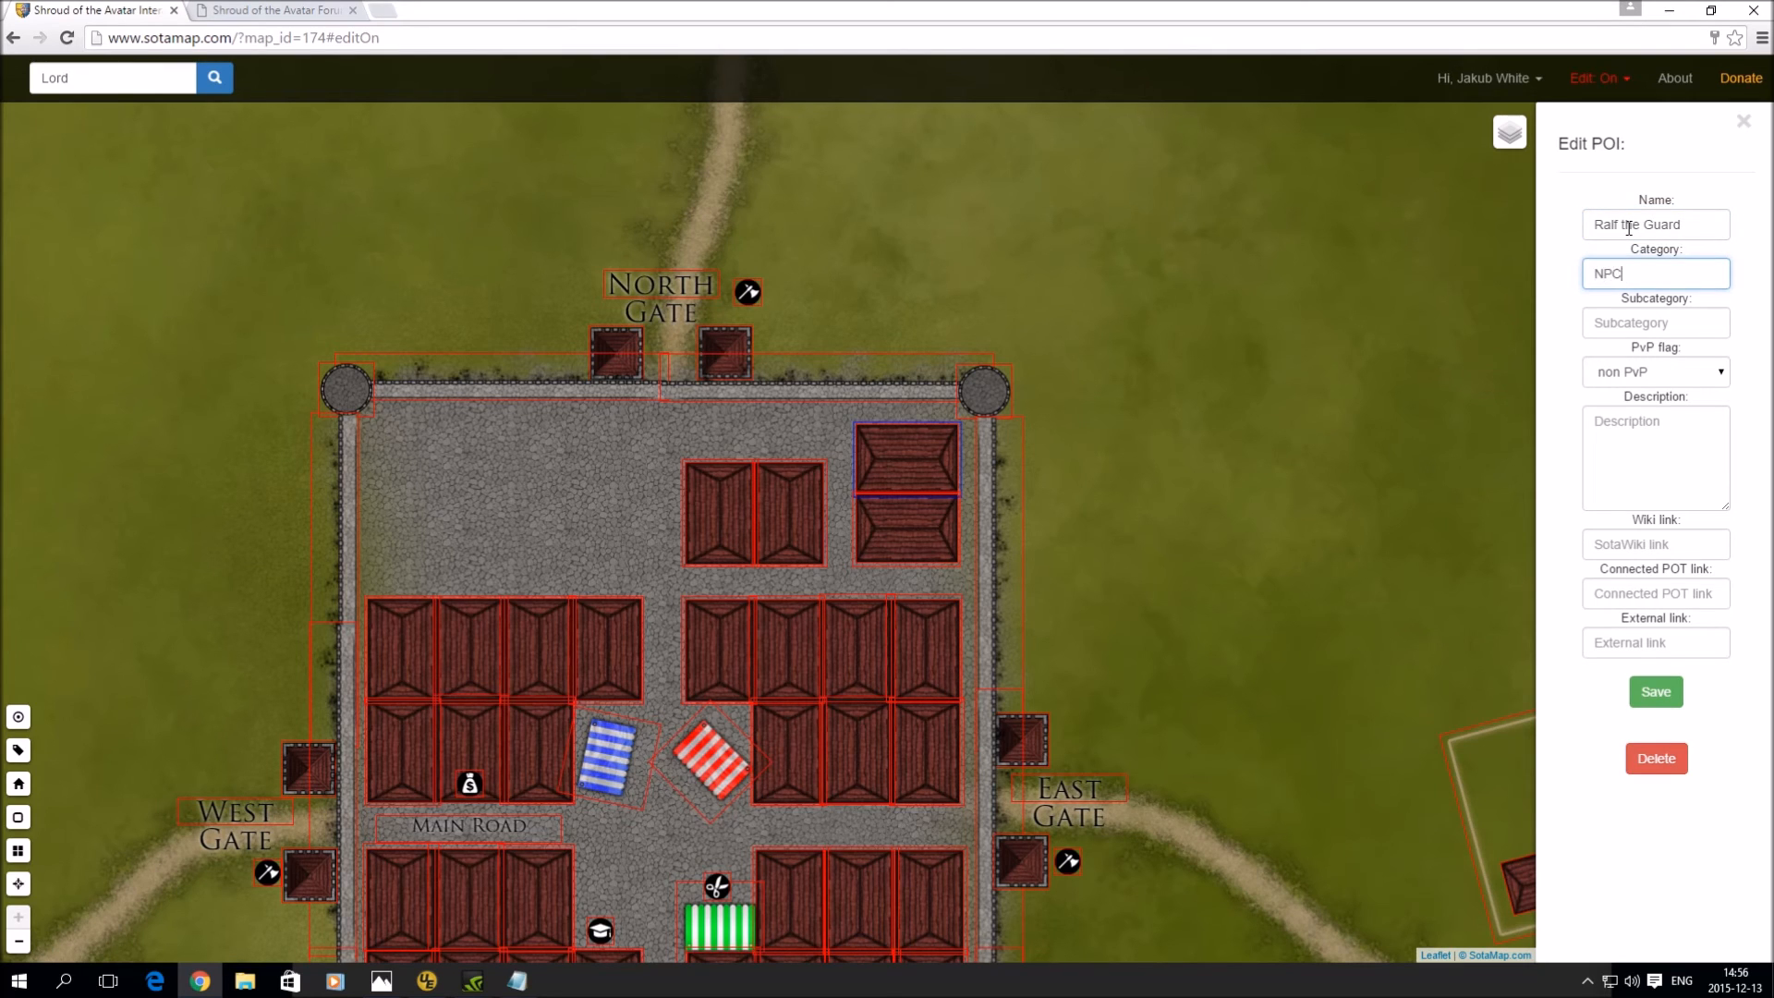
key(Tab)
text(Guar)
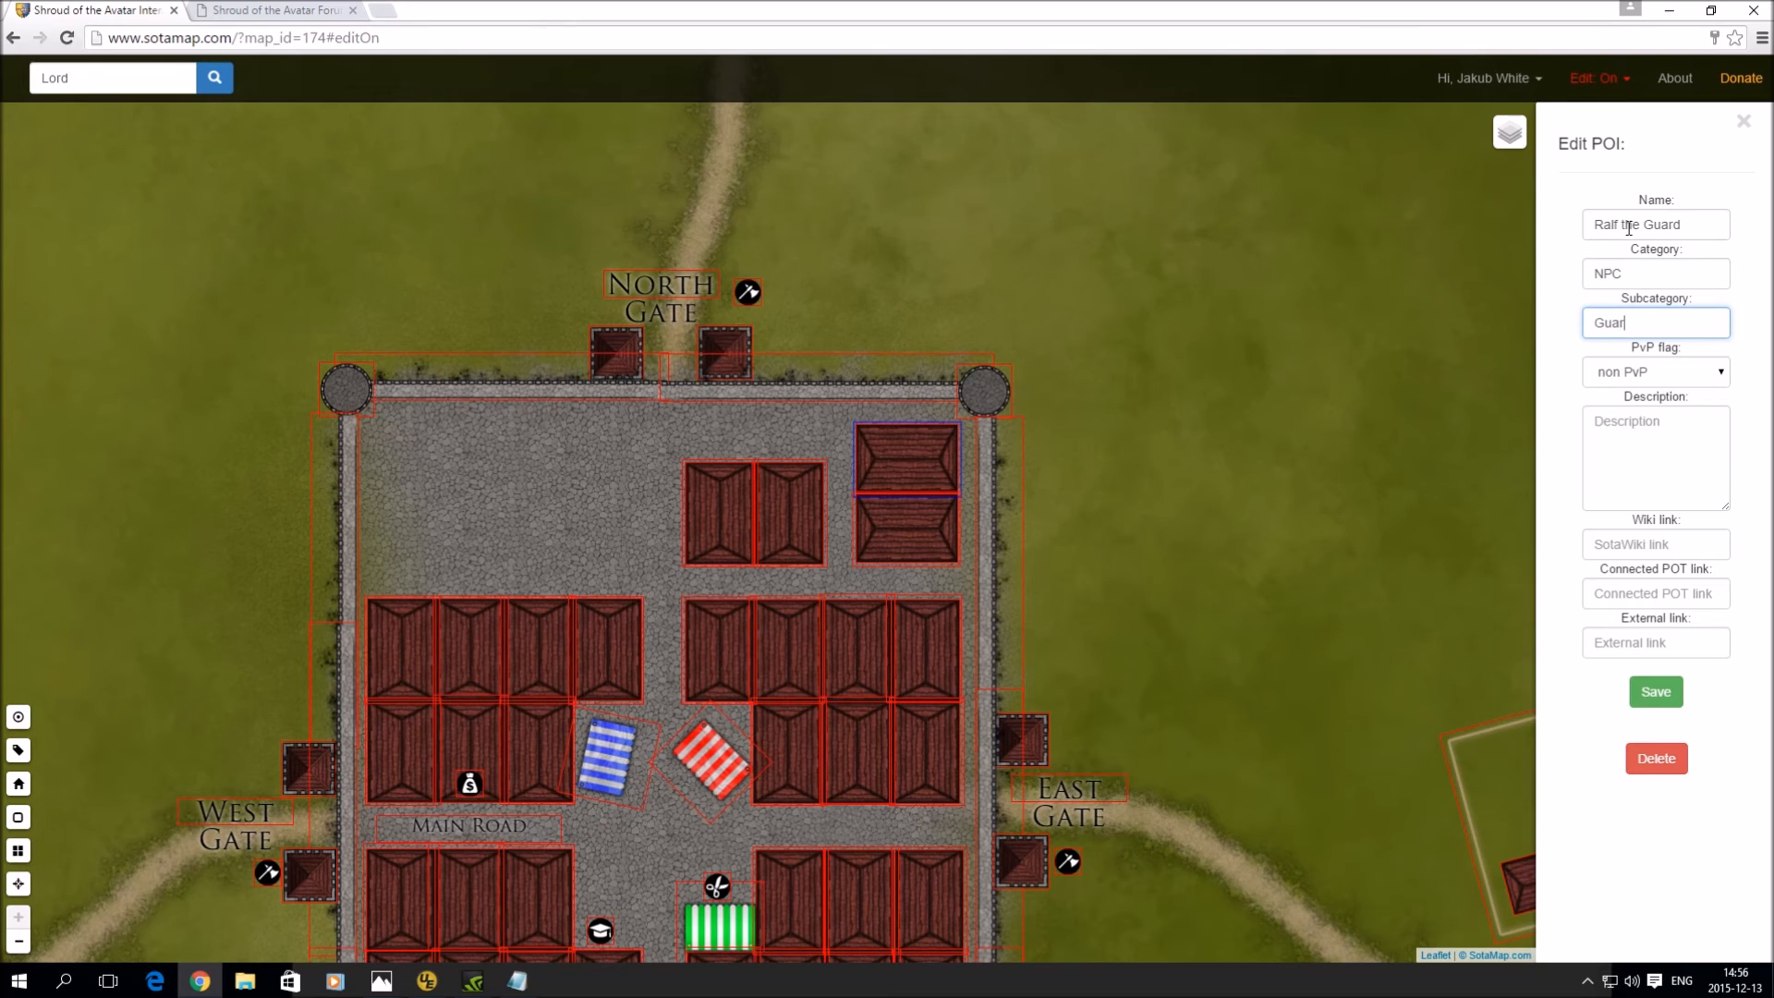
text(d)
click(1655, 692)
drag(742, 314, 734, 321)
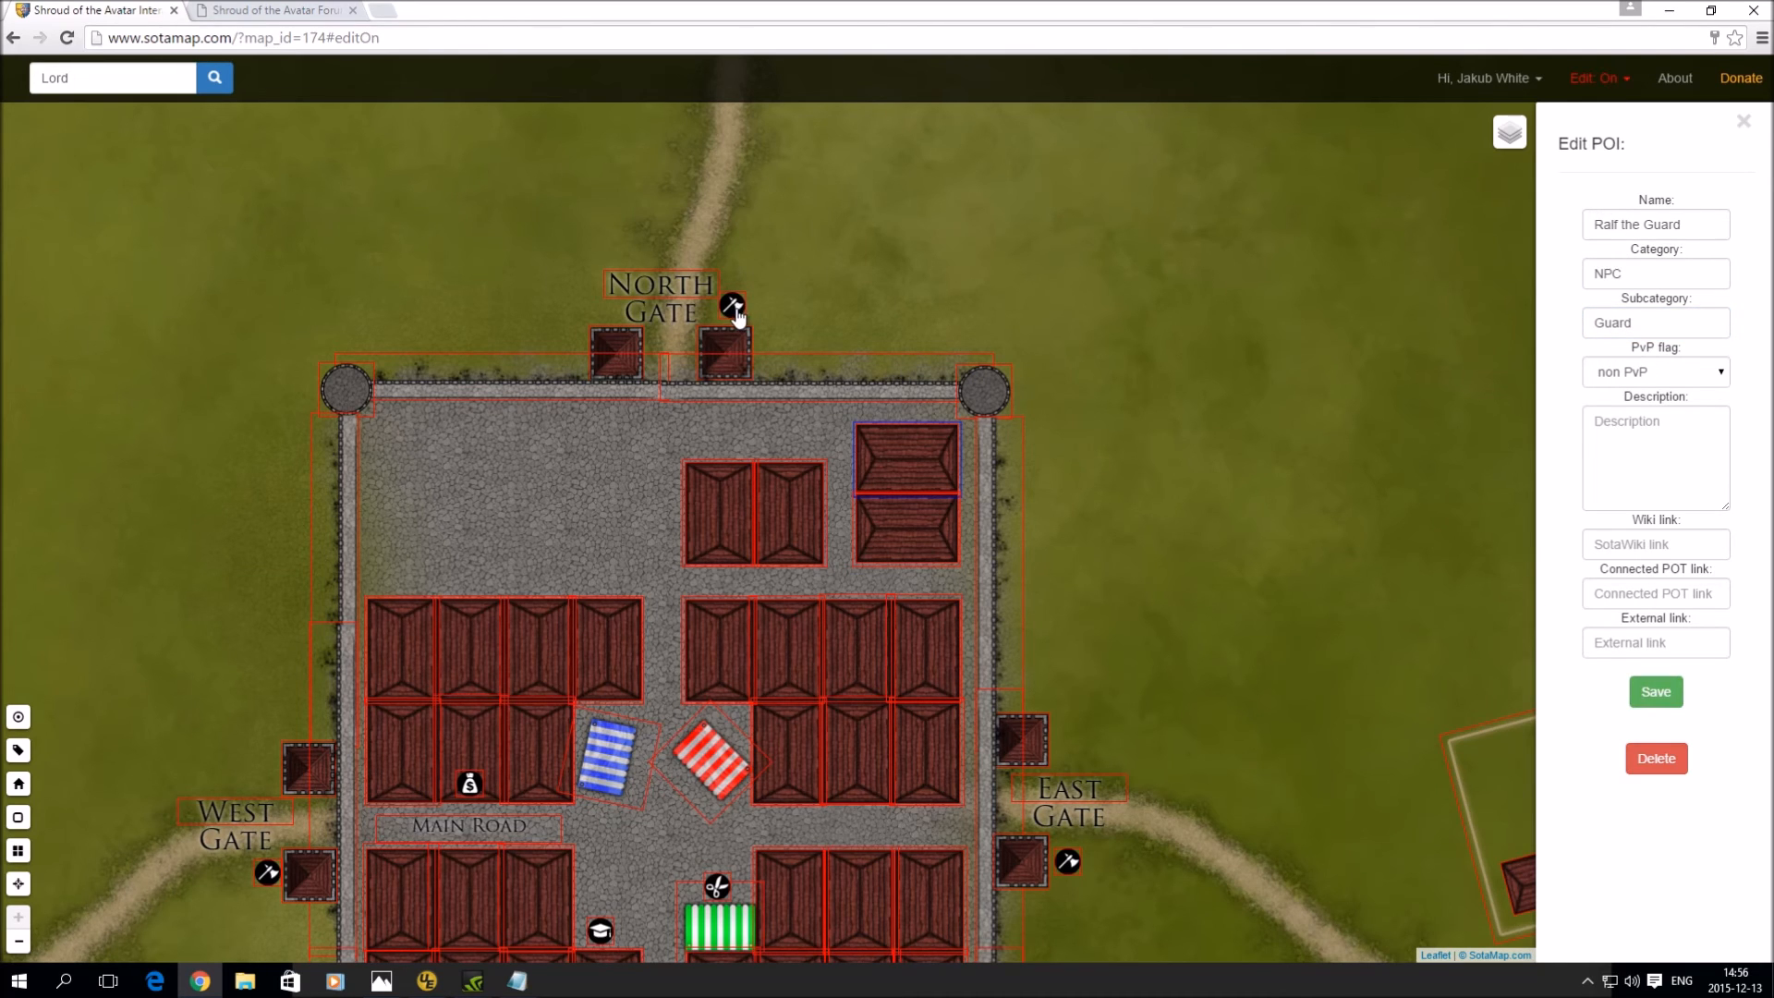
click(734, 307)
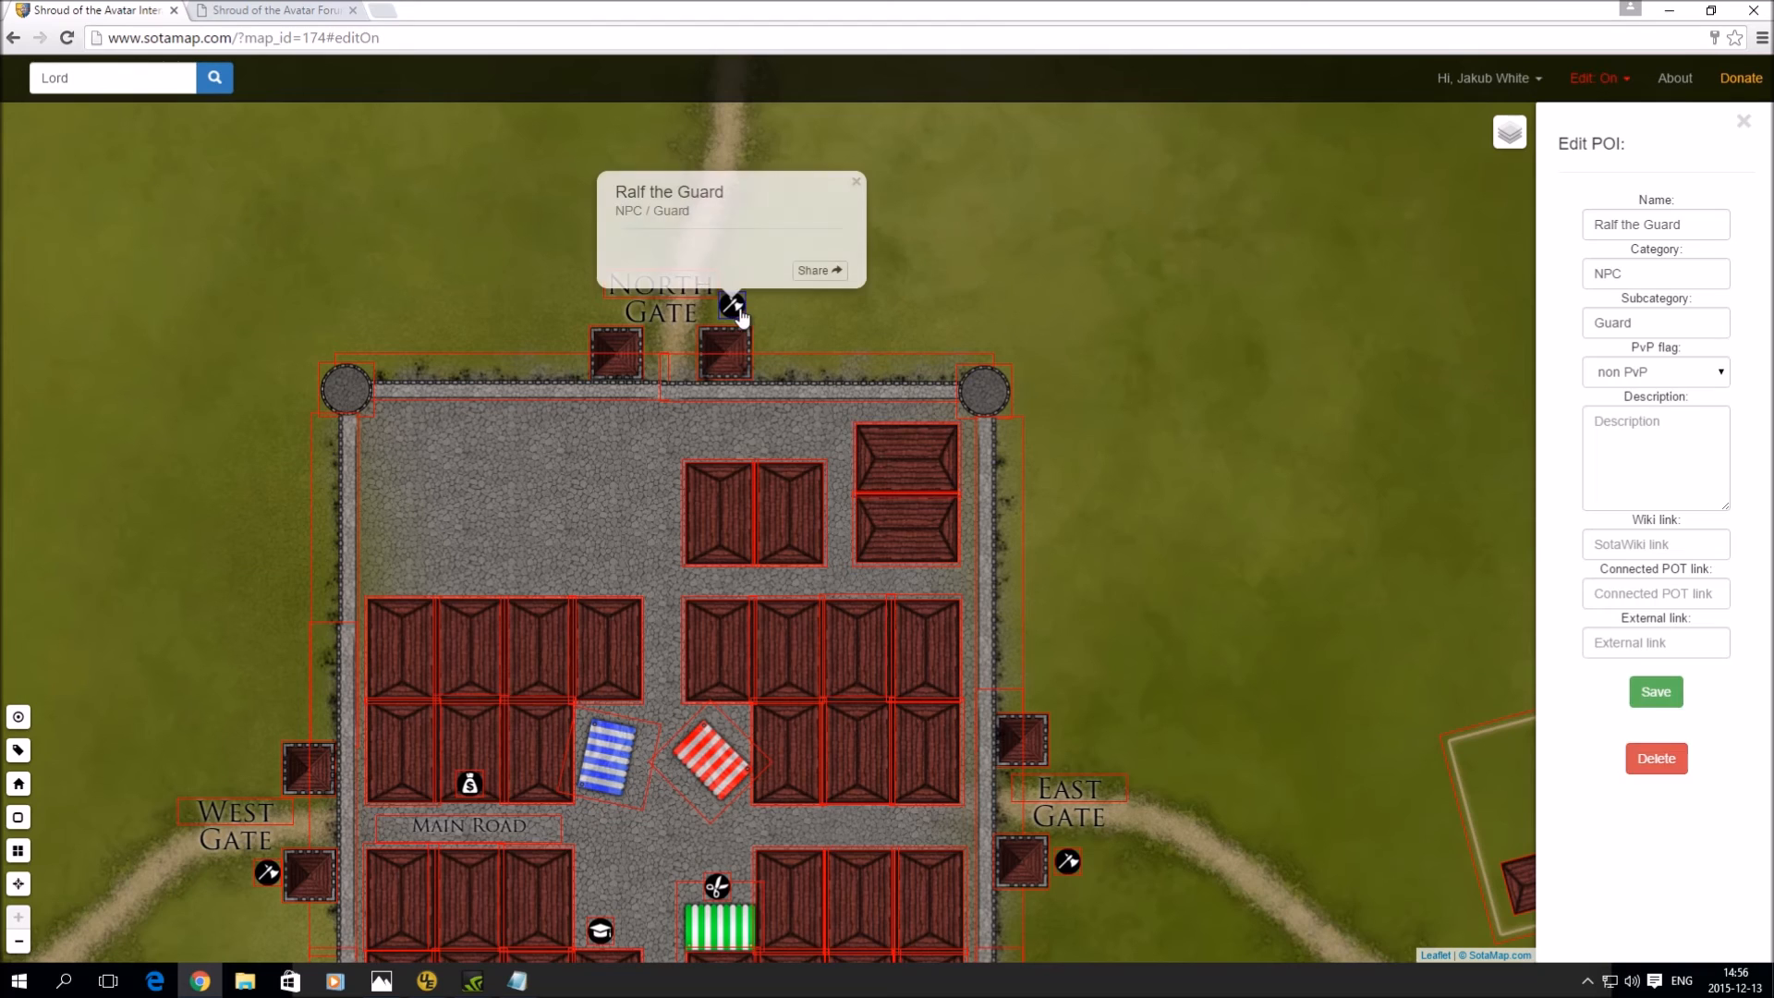
- Search 'RAL' and jump to the Ralf the Guard result to confirm it's found
click(178, 80)
text(e)
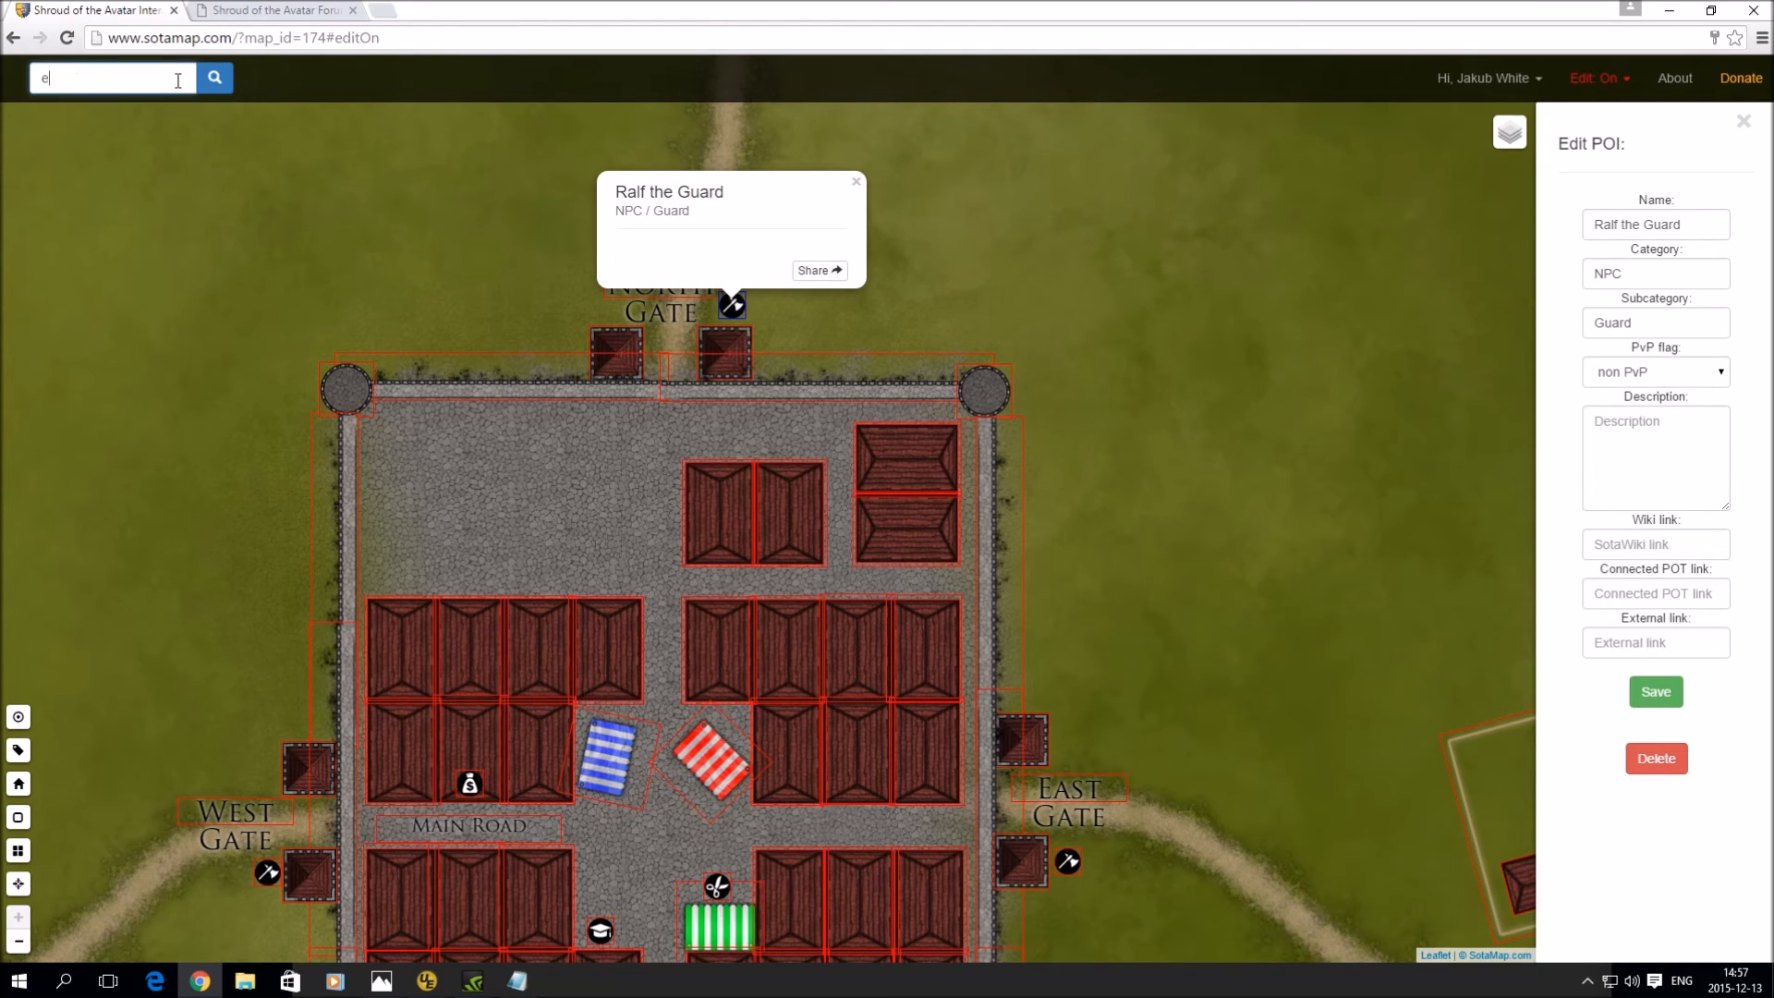
key(BackSpace)
text(RAL)
click(130, 114)
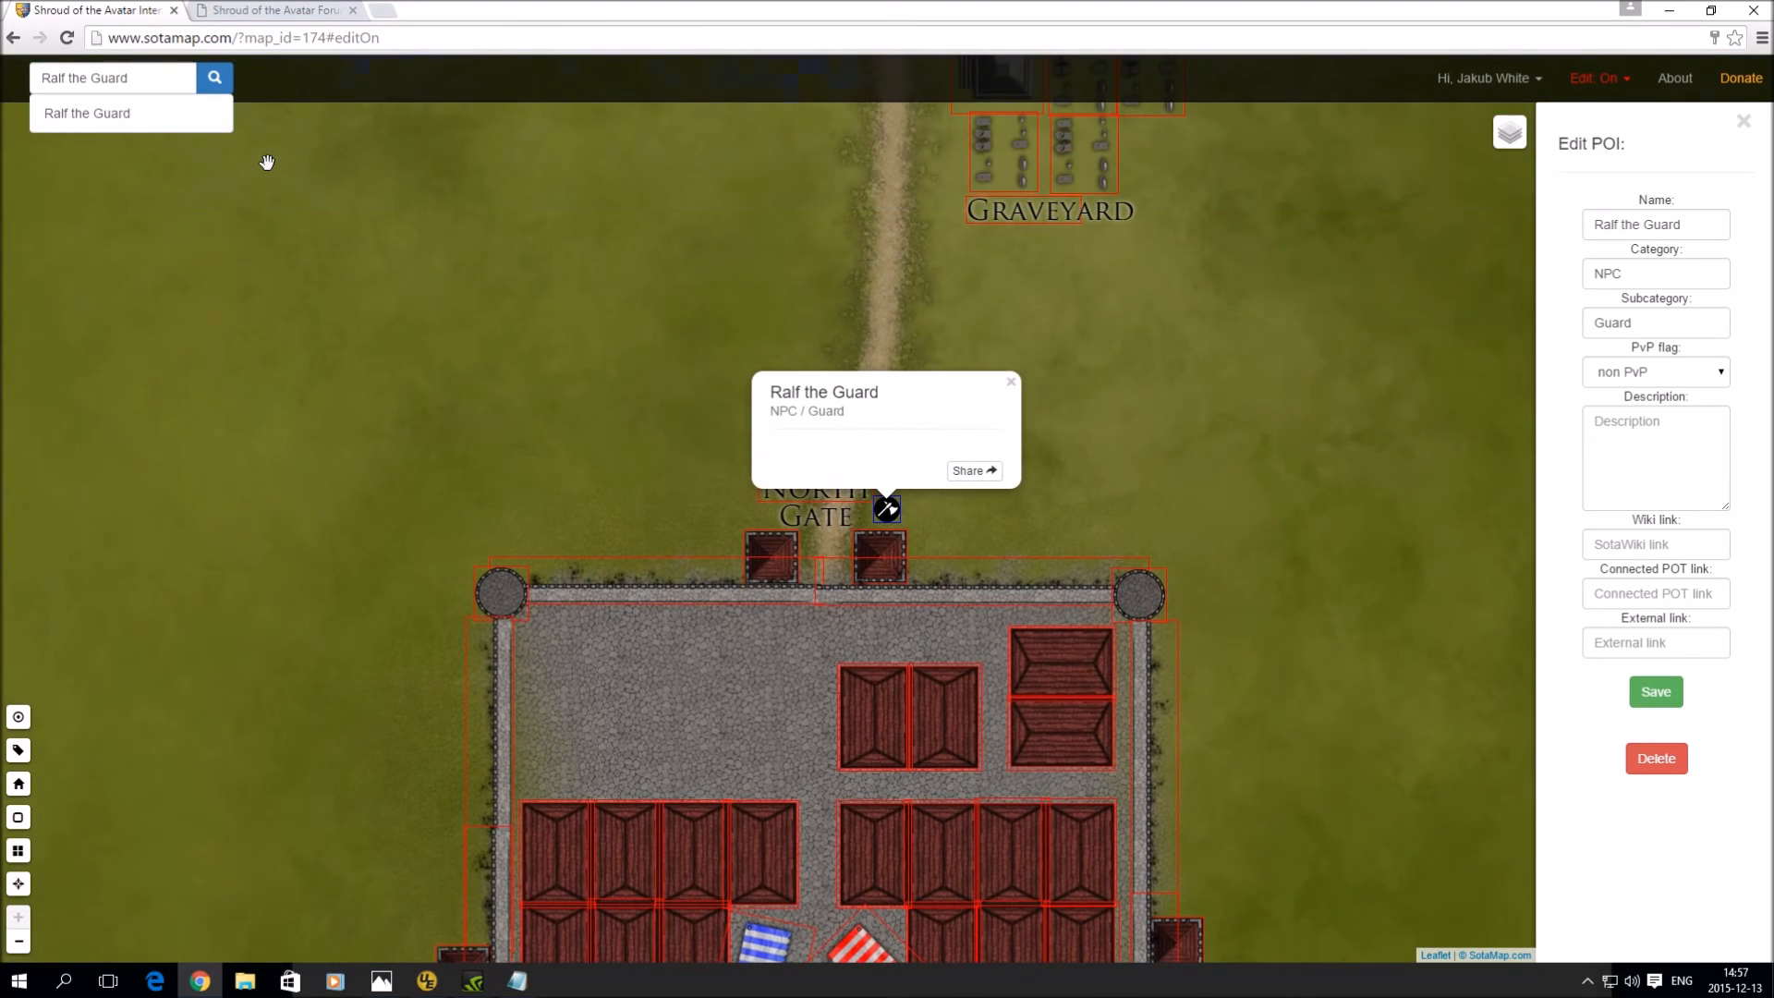
click(1009, 382)
- Place a round tower on the south-east wall corner and end the right south wall section at it
drag(1069, 448, 1056, 208)
drag(1291, 572, 1264, 241)
drag(1270, 665, 1270, 325)
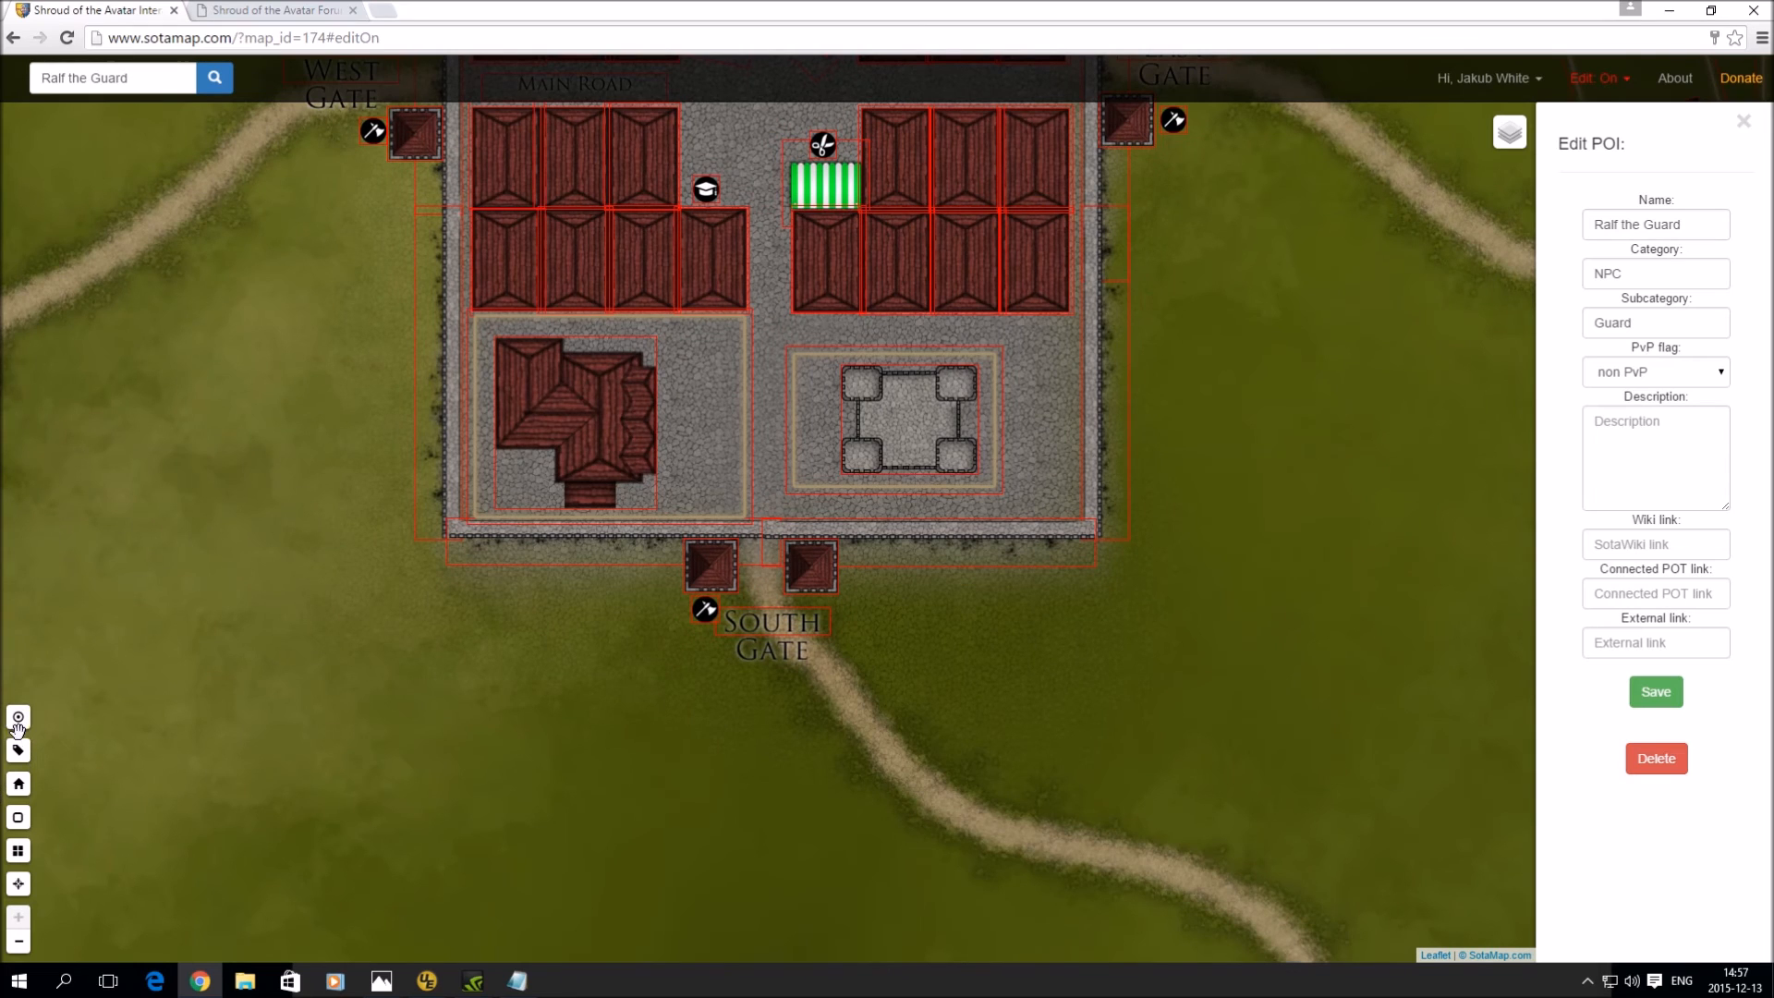
click(19, 784)
click(1651, 884)
click(1155, 560)
drag(1137, 552, 1092, 536)
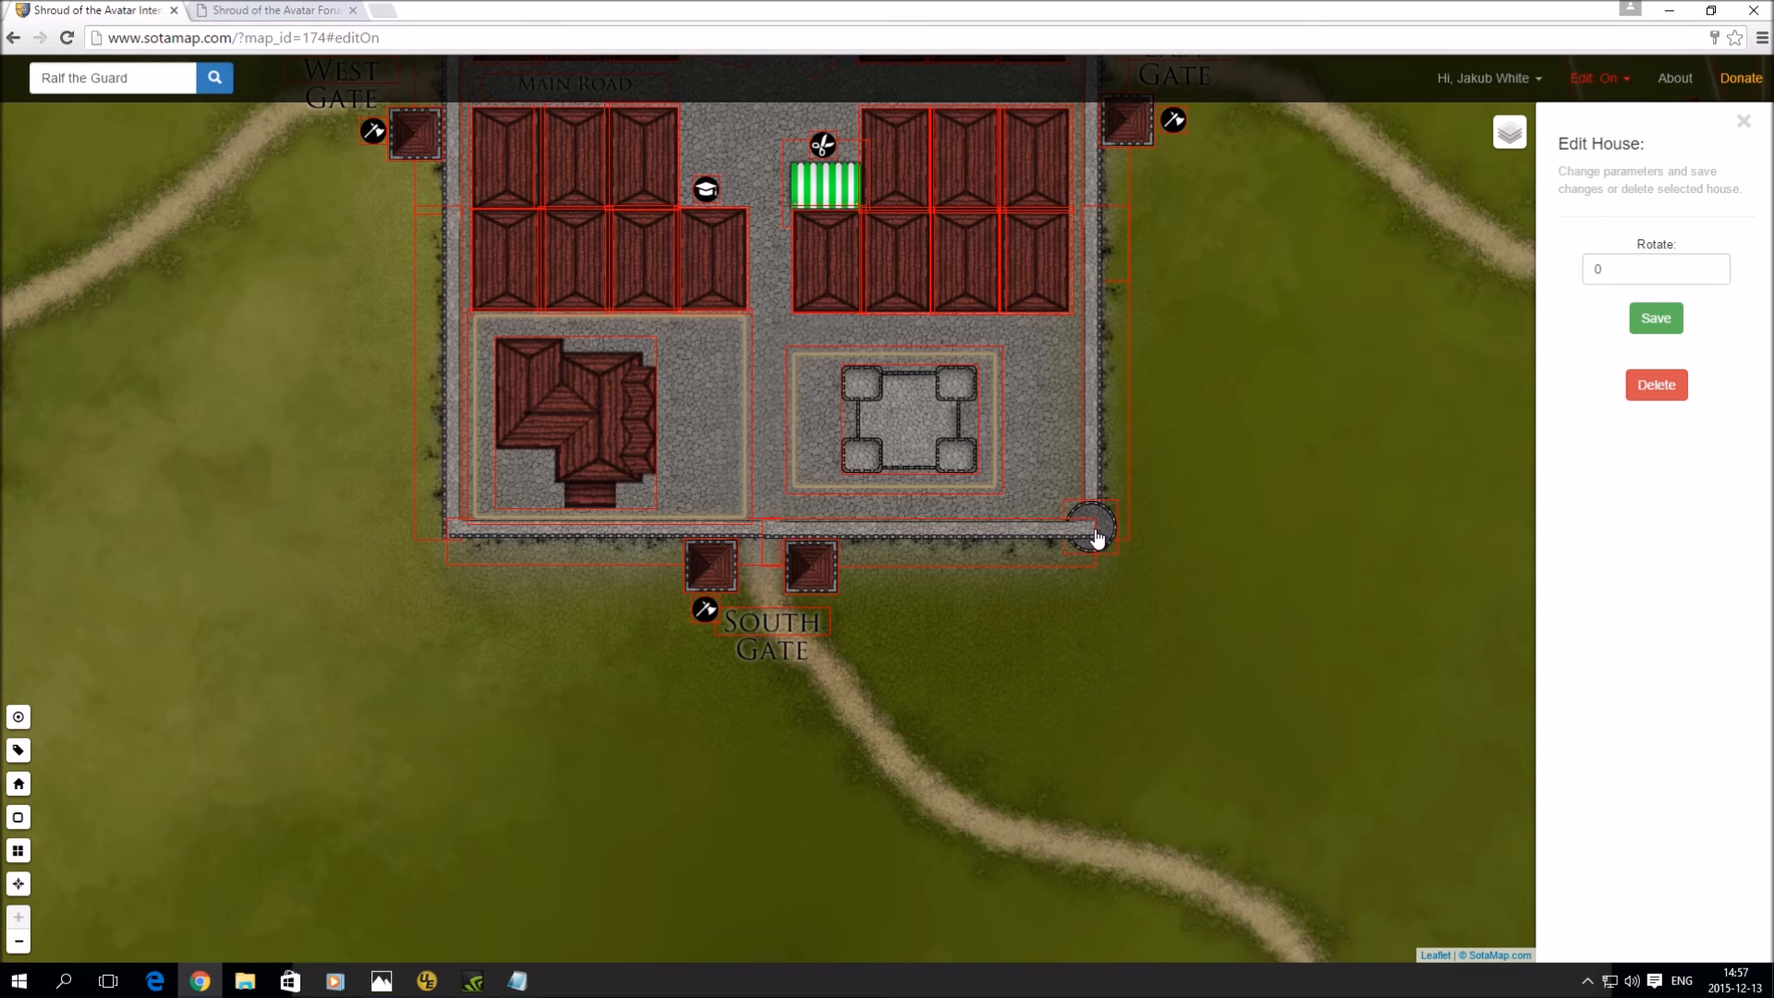
drag(1004, 539, 973, 538)
click(972, 536)
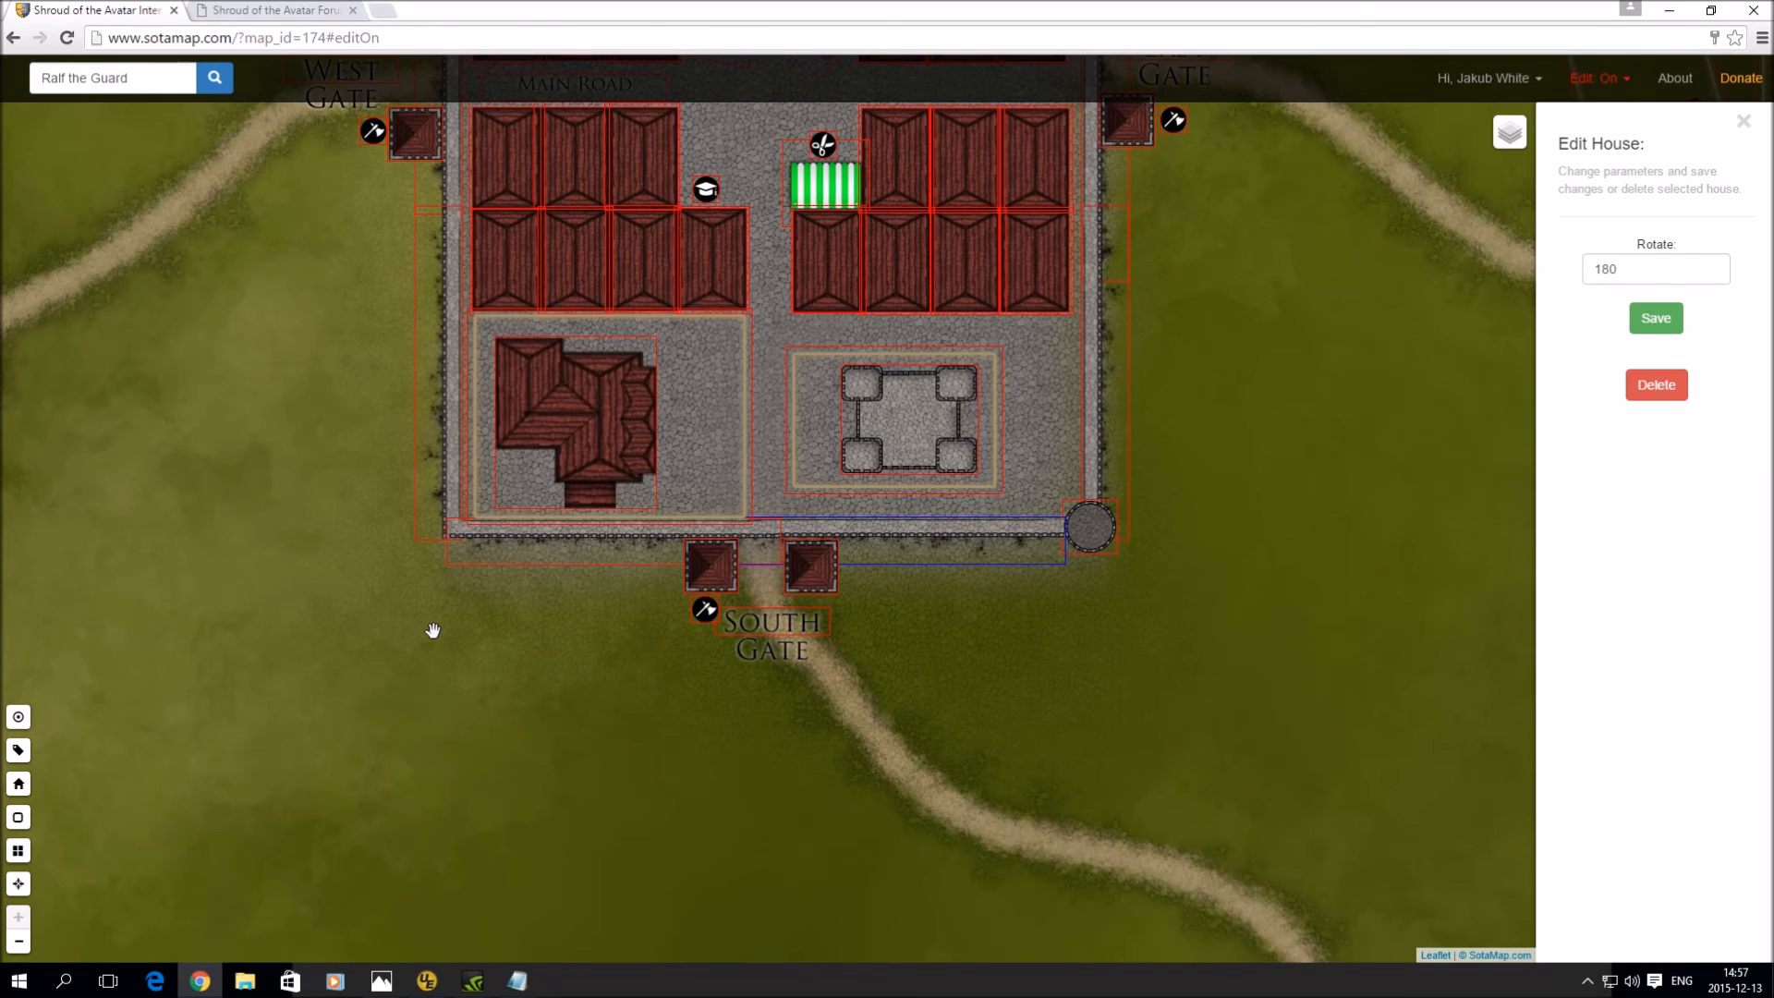
- Add a round tower on the south-west corner and shift the left south wall section to meet it
click(18, 783)
click(1649, 901)
click(375, 571)
drag(375, 571, 461, 528)
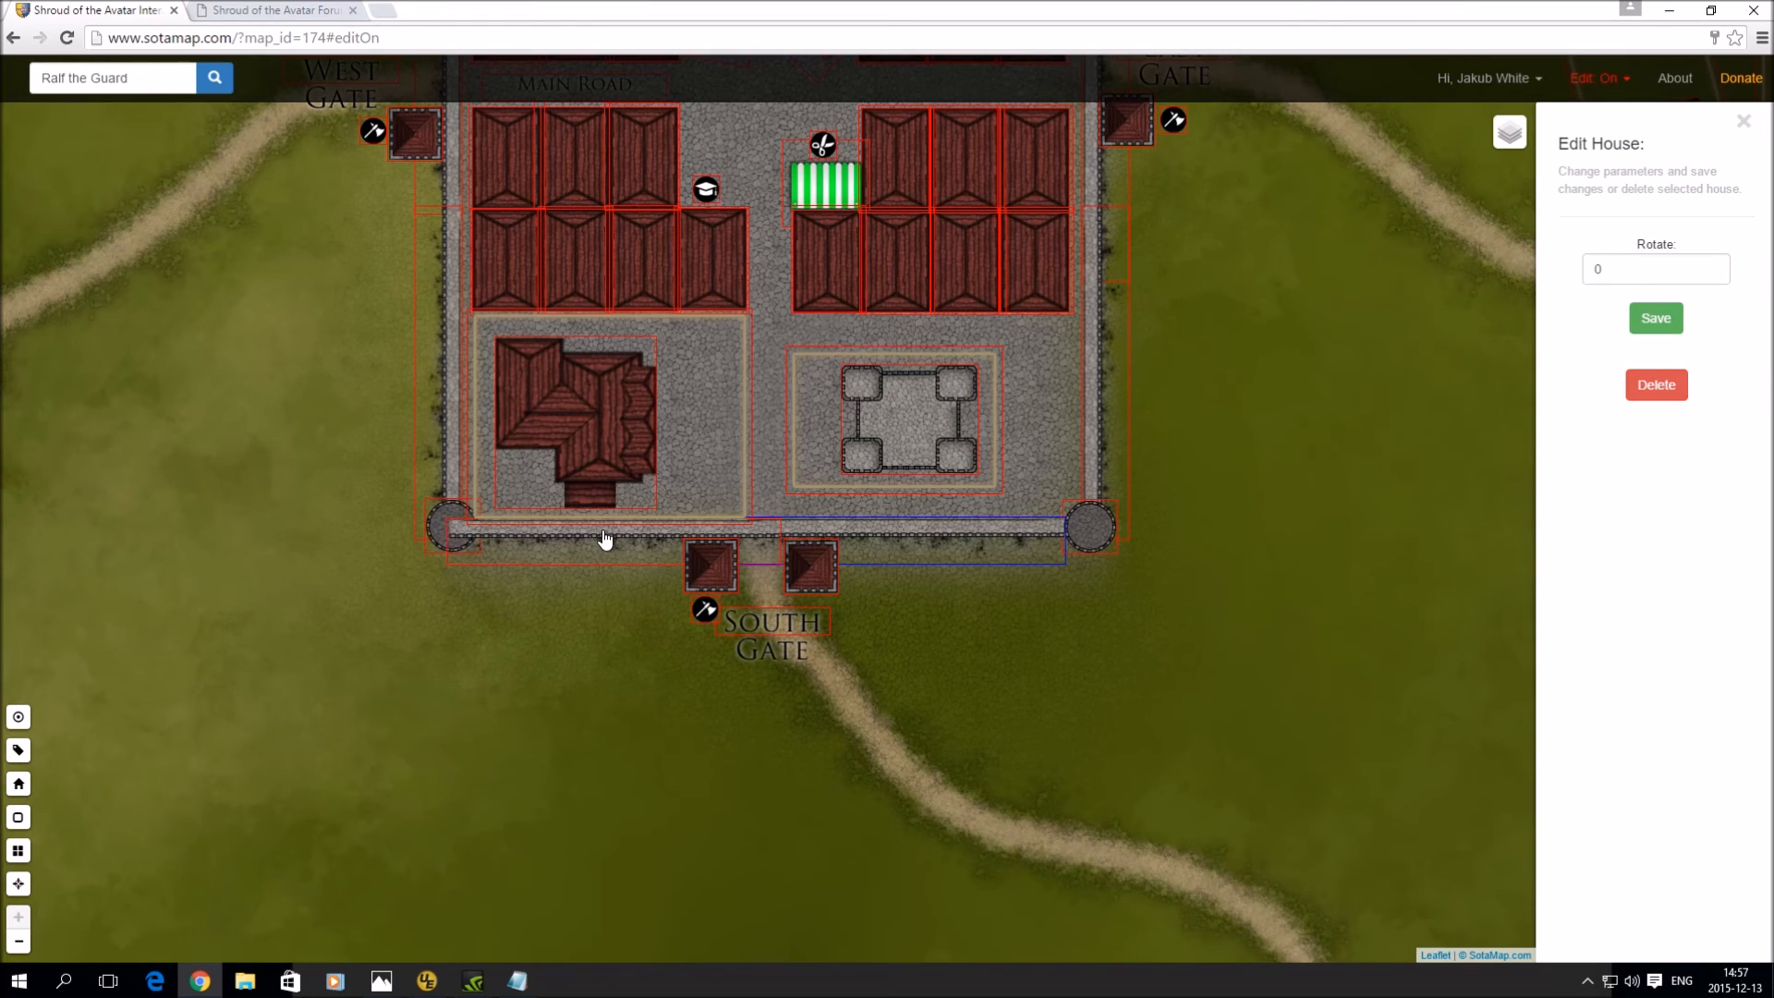
drag(605, 538, 630, 538)
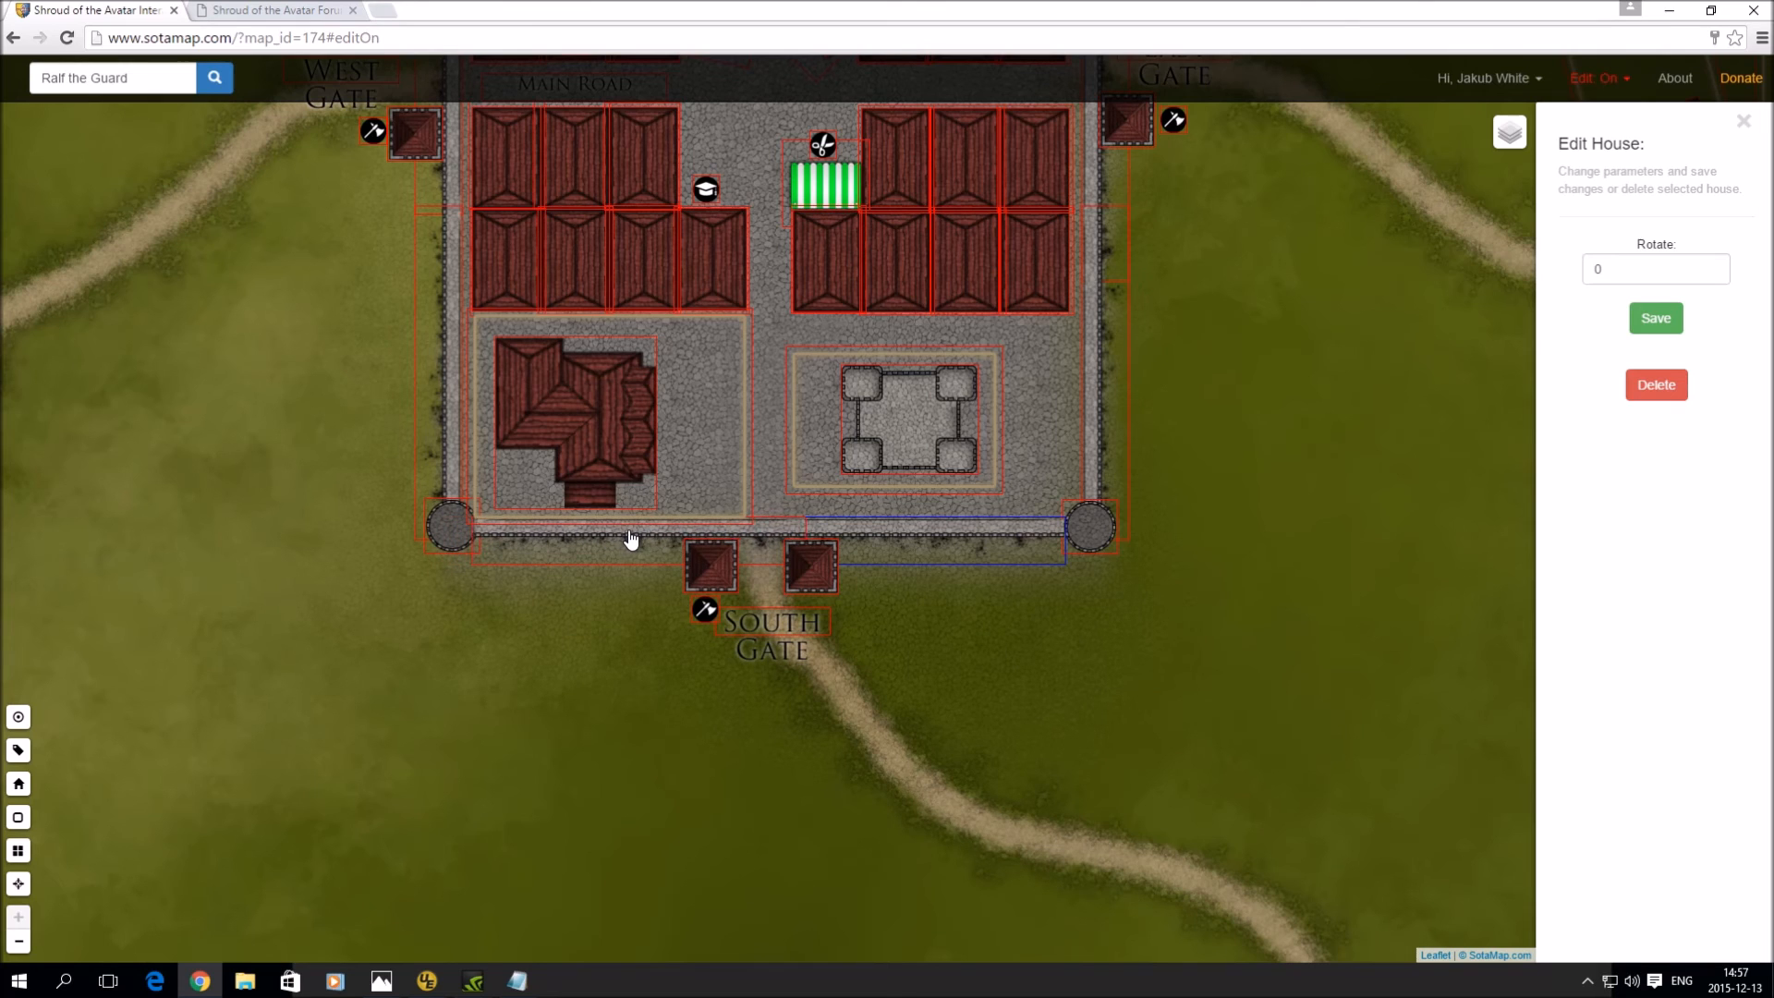
click(632, 538)
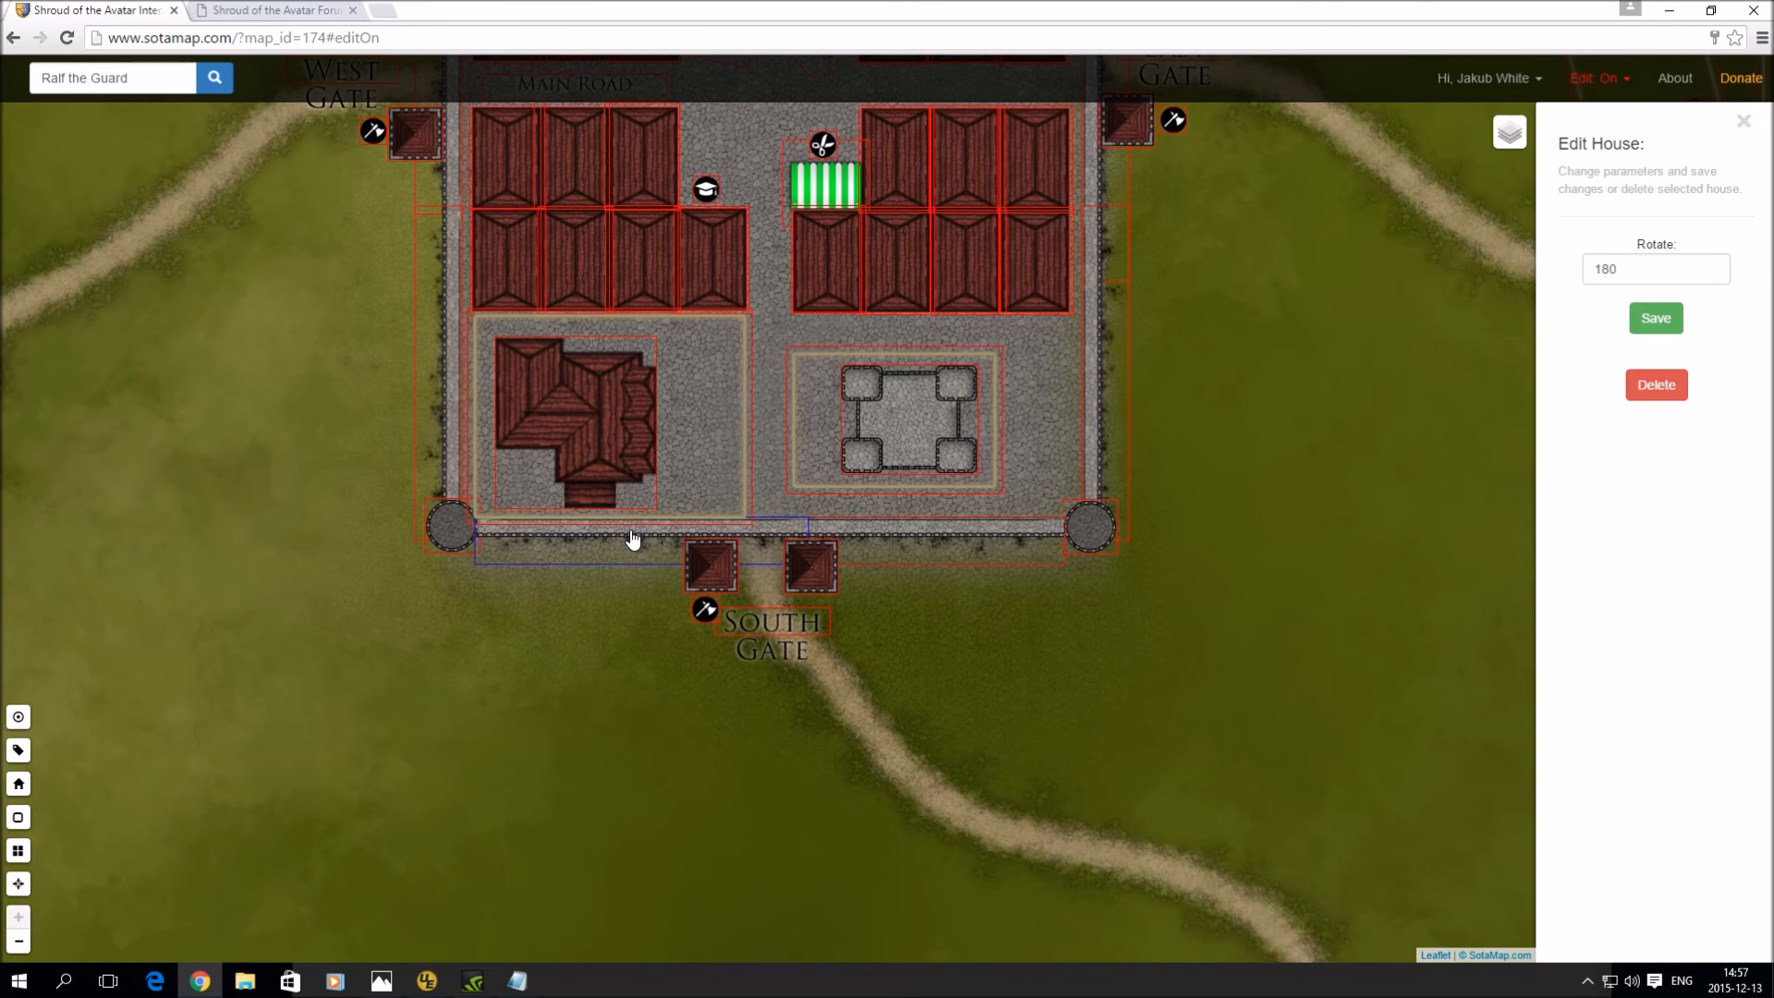
drag(1298, 292, 1300, 643)
drag(1323, 260, 1327, 305)
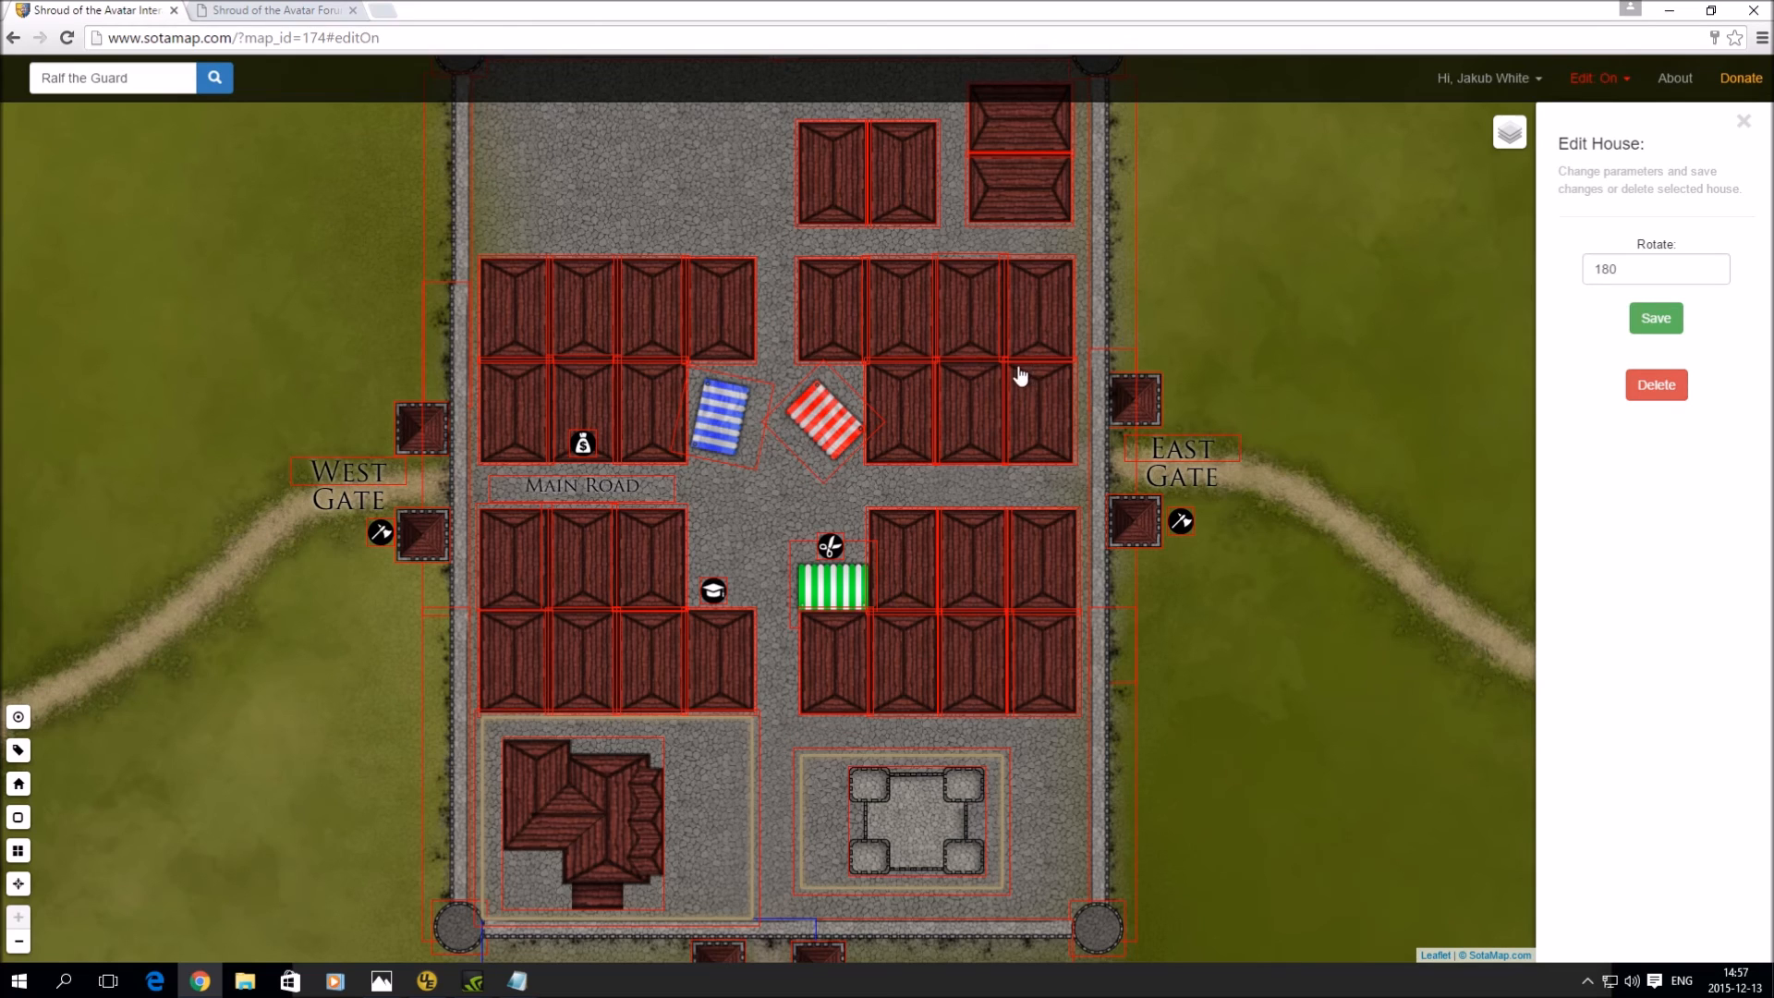
drag(1192, 262, 1219, 530)
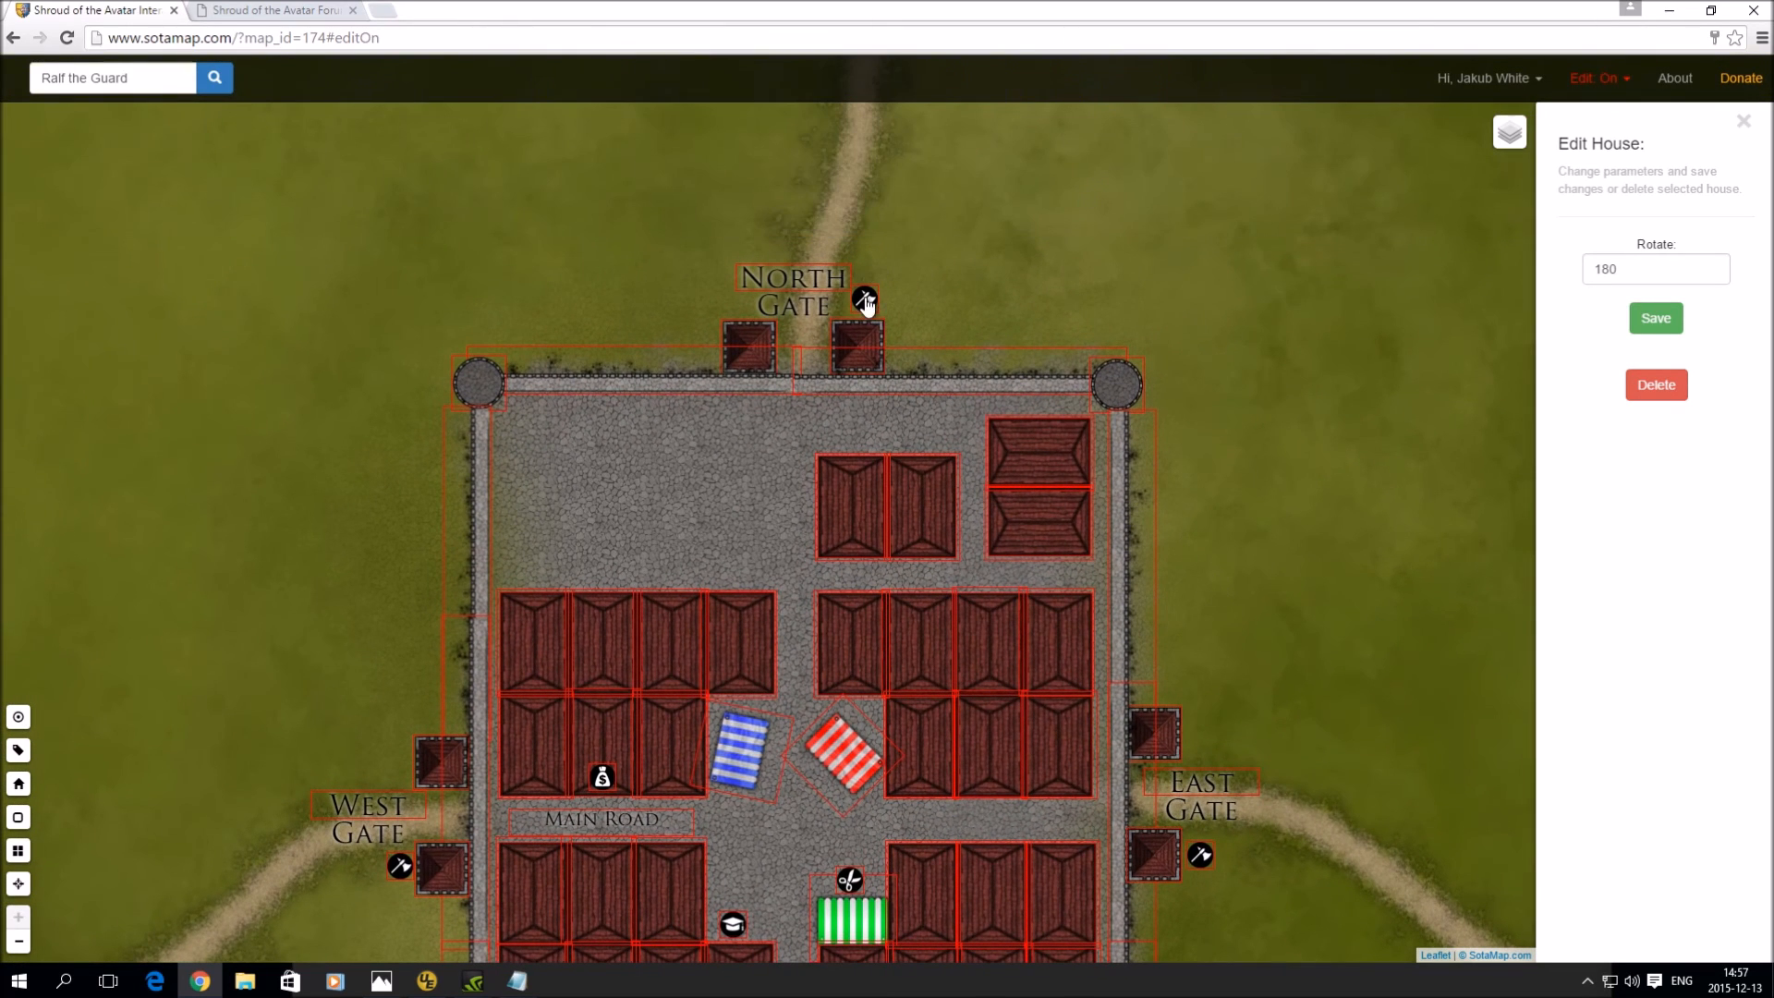
- Add three axe guard markers near the North Gate and drag them beside the gate tower
click(863, 300)
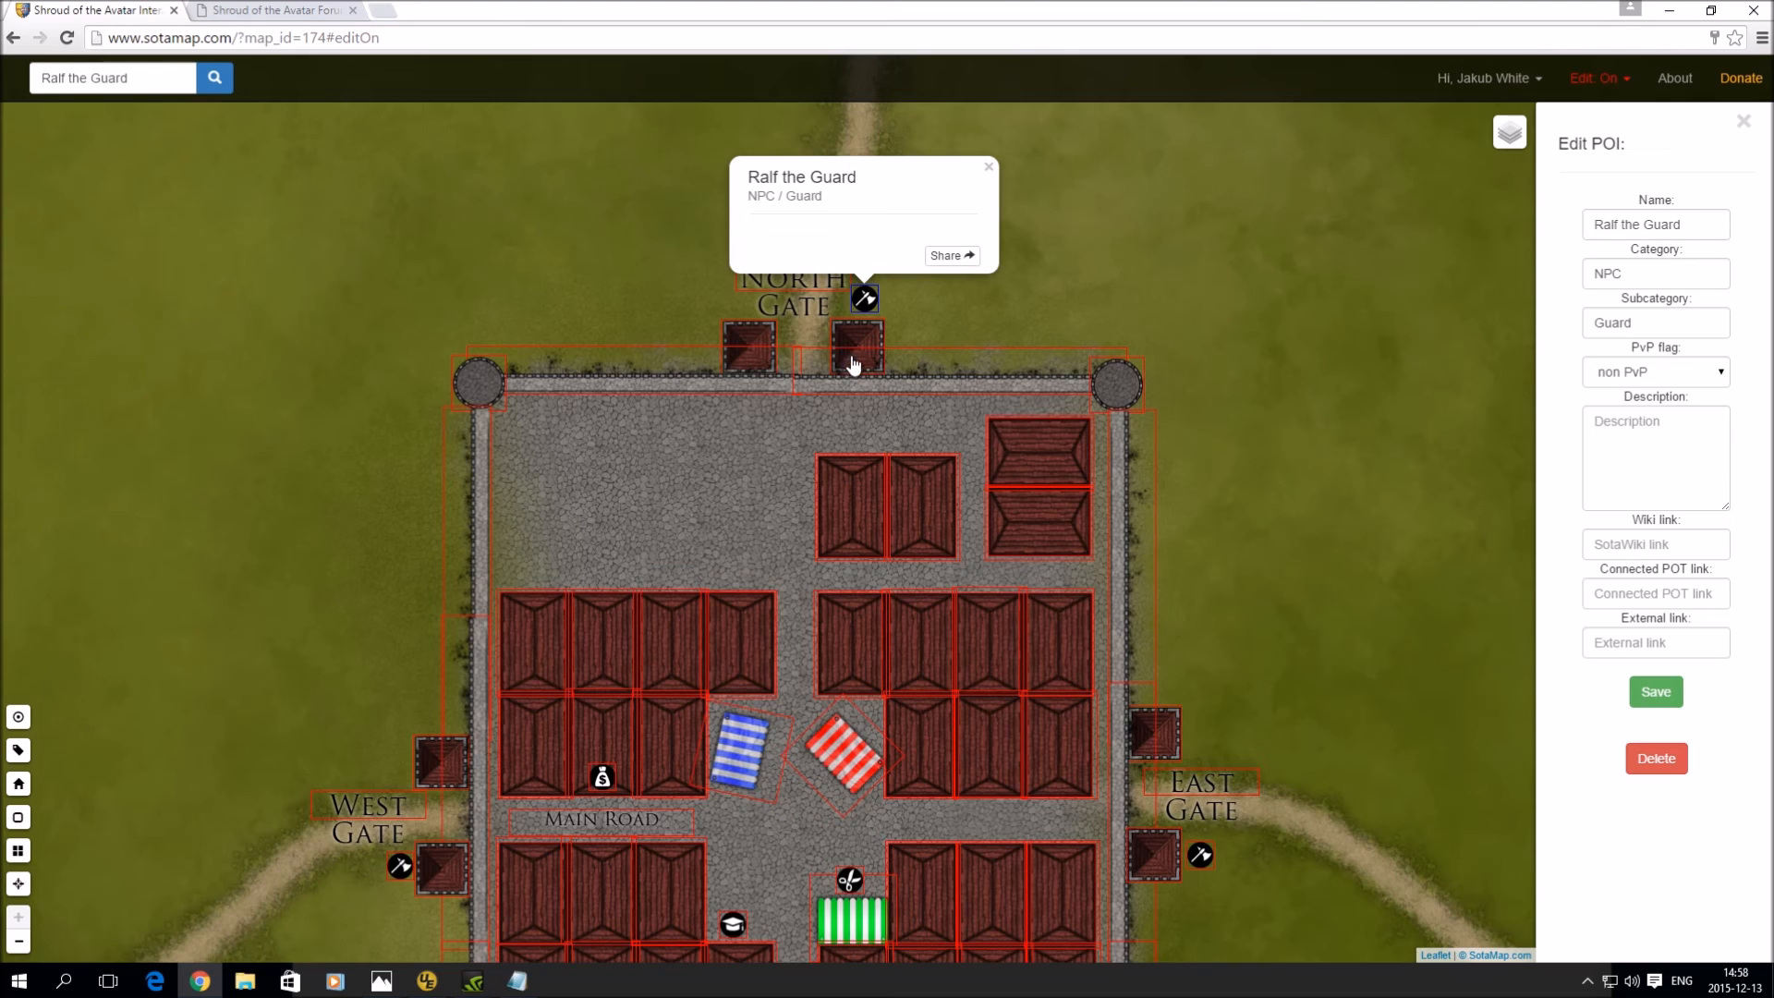
click(18, 718)
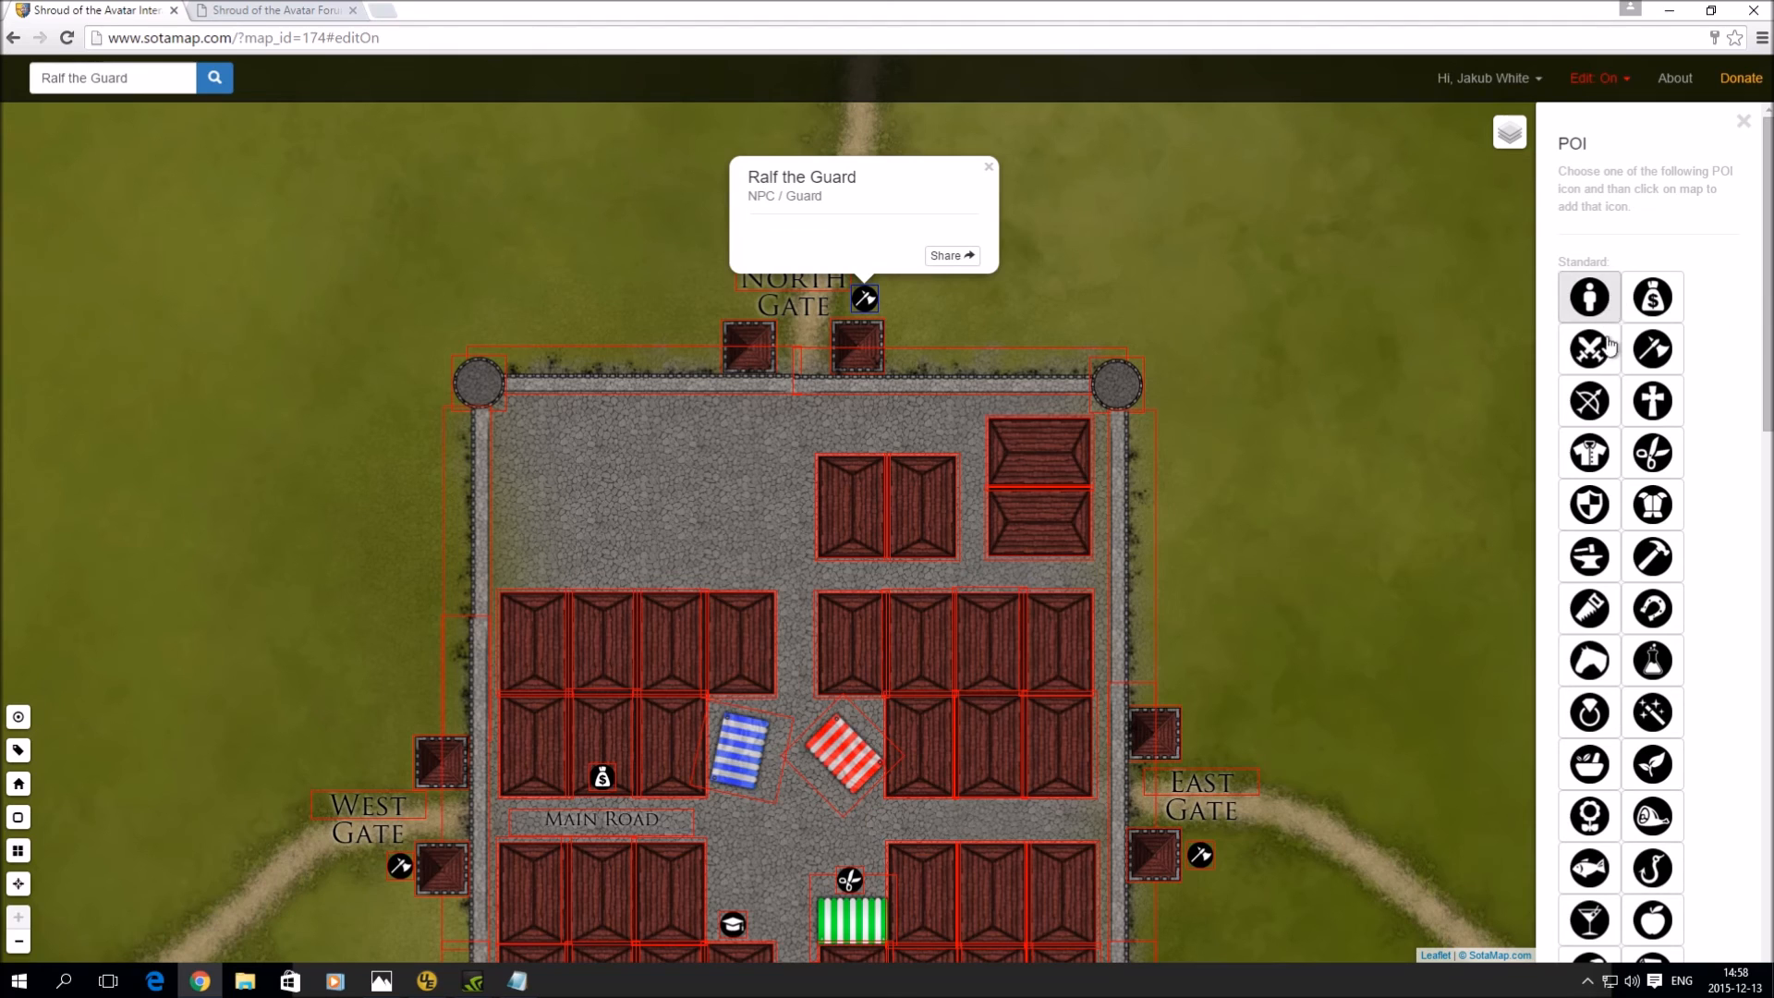
click(1652, 349)
click(1023, 315)
click(1047, 273)
click(1068, 305)
drag(1050, 277, 847, 339)
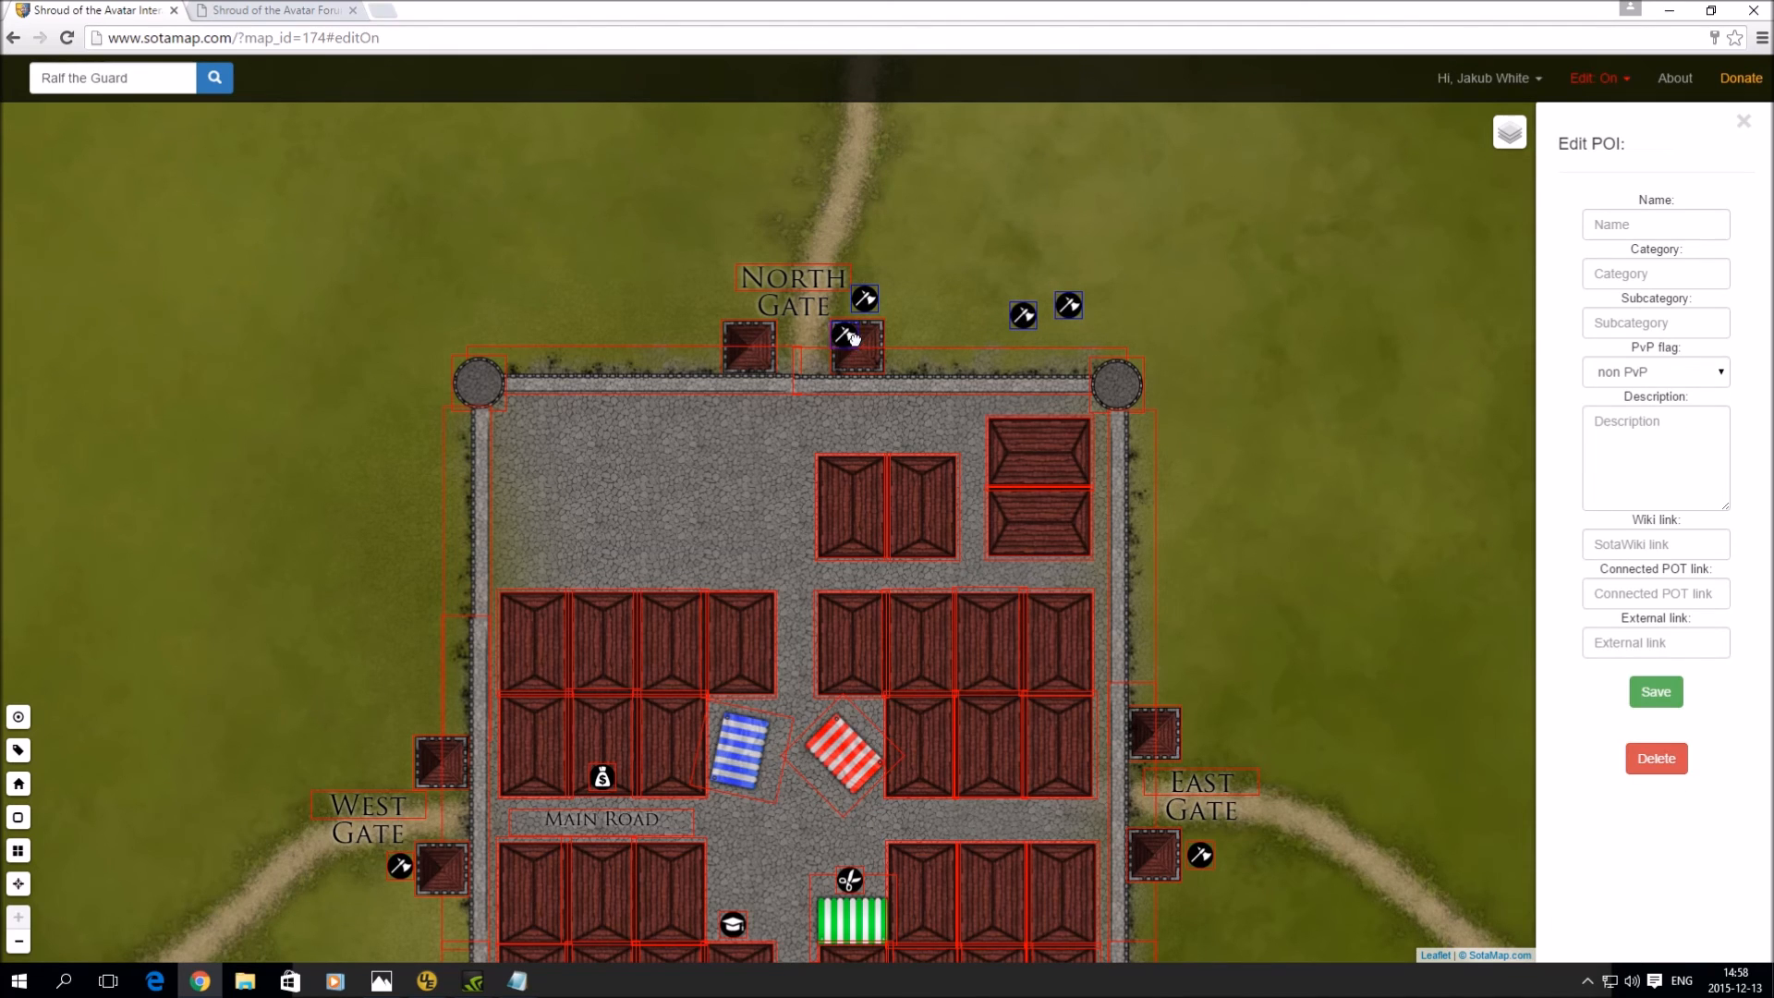
drag(1023, 324, 876, 345)
drag(1067, 313, 856, 357)
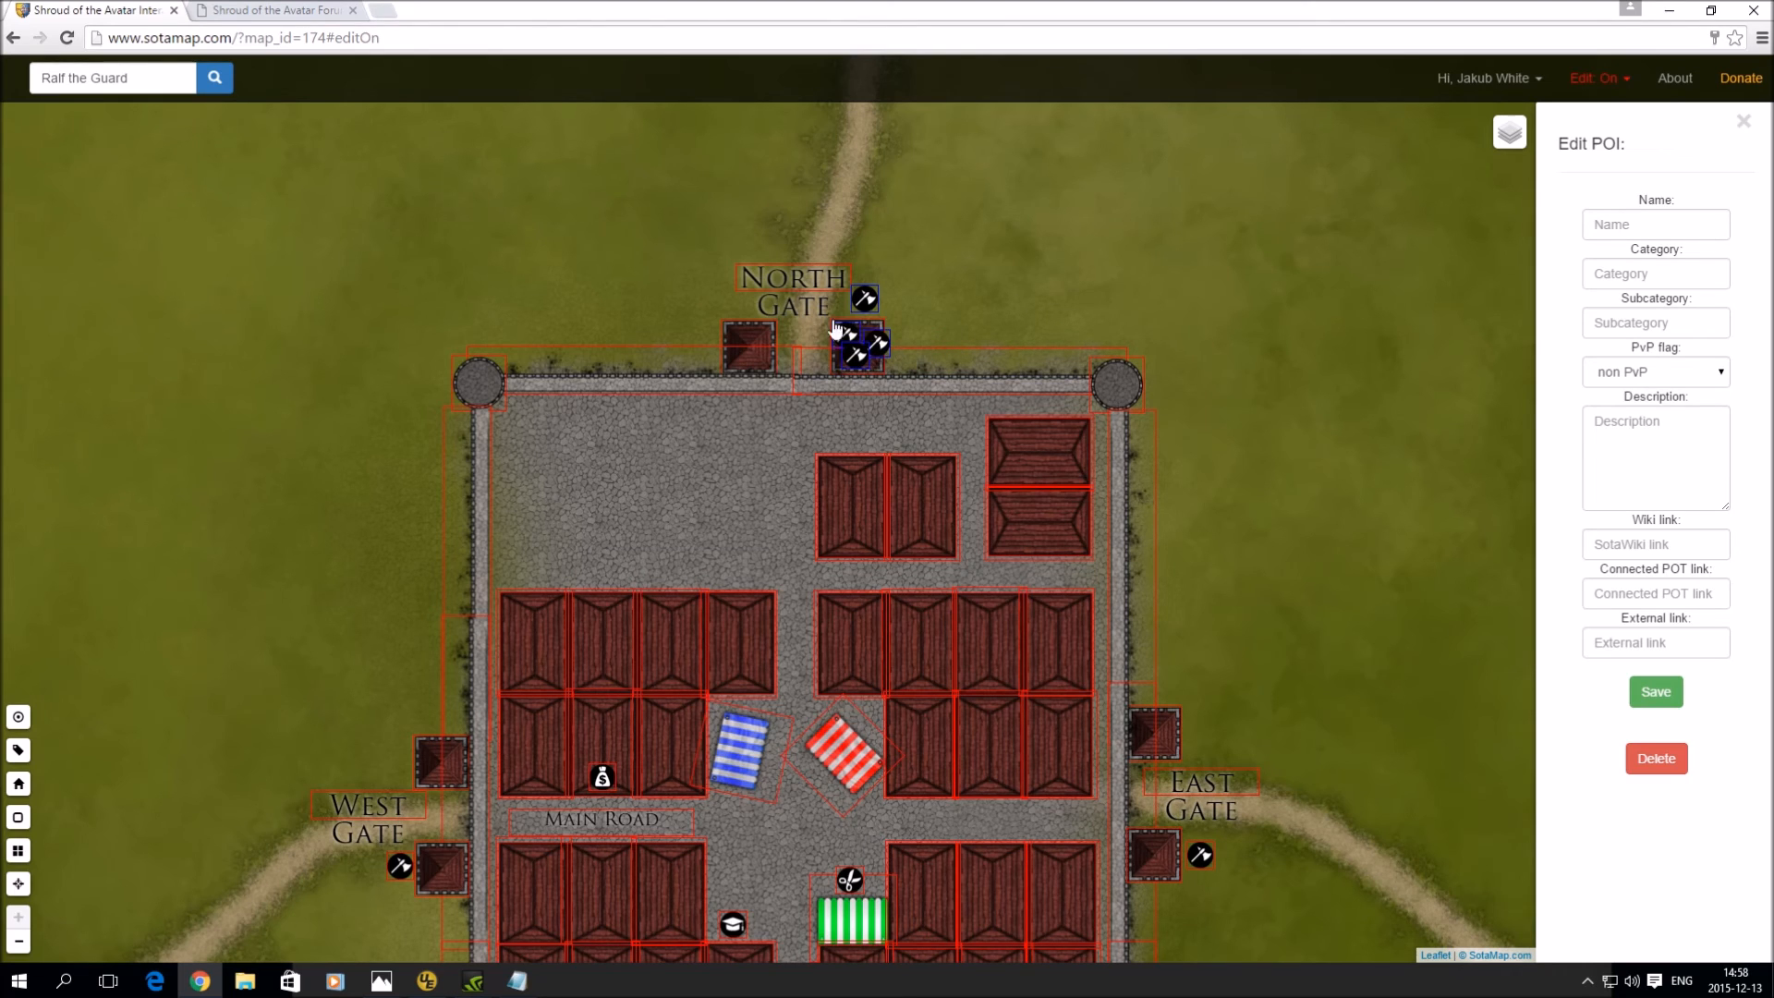
- Delete the three extra guard markers by the North Gate
drag(857, 359, 954, 290)
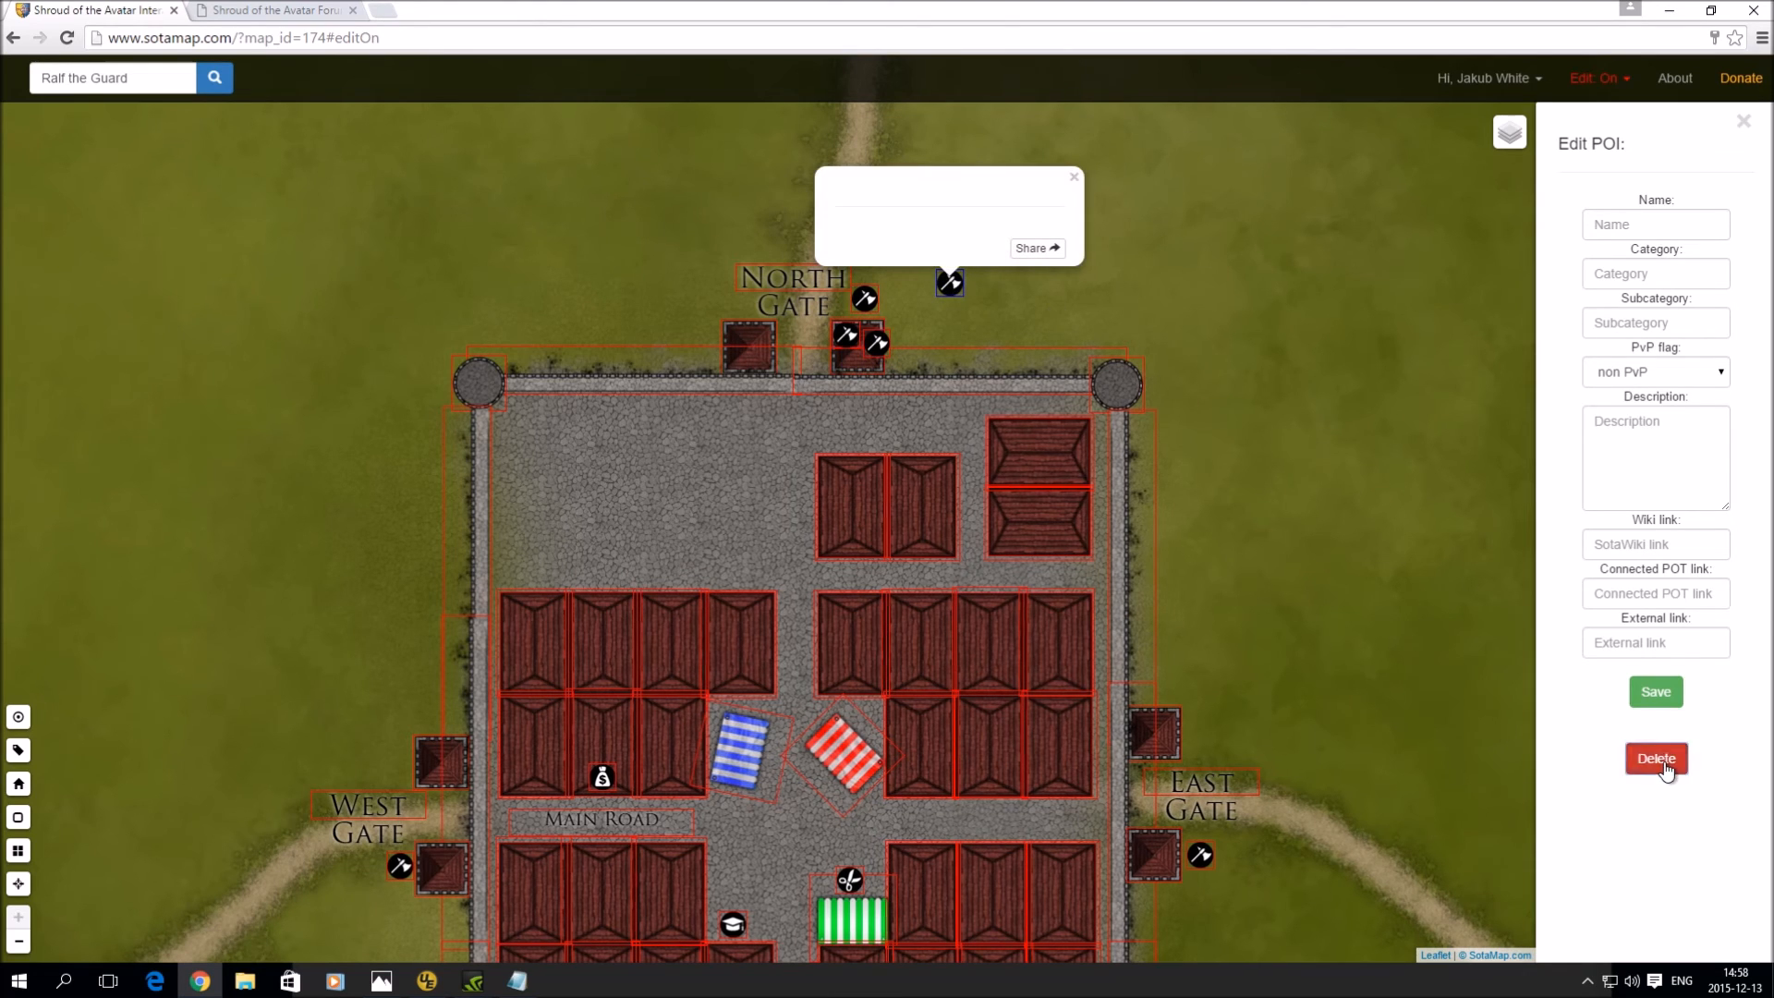
click(1658, 760)
click(994, 342)
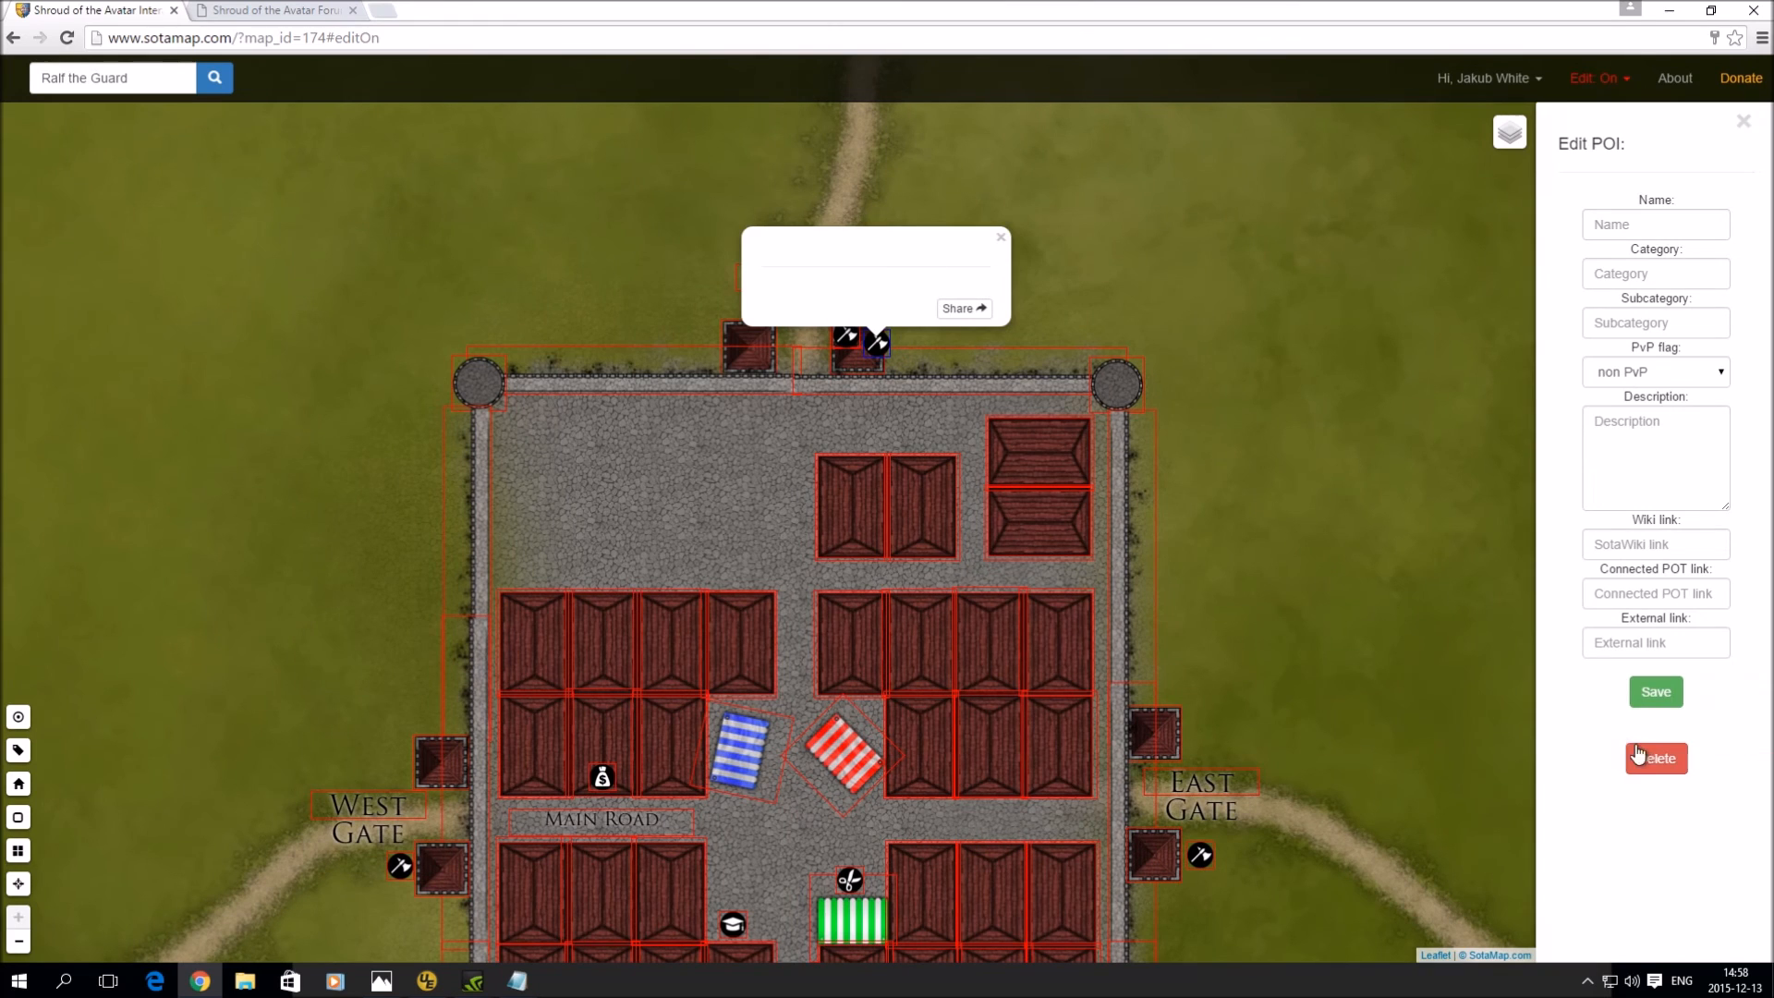
click(1658, 760)
click(967, 340)
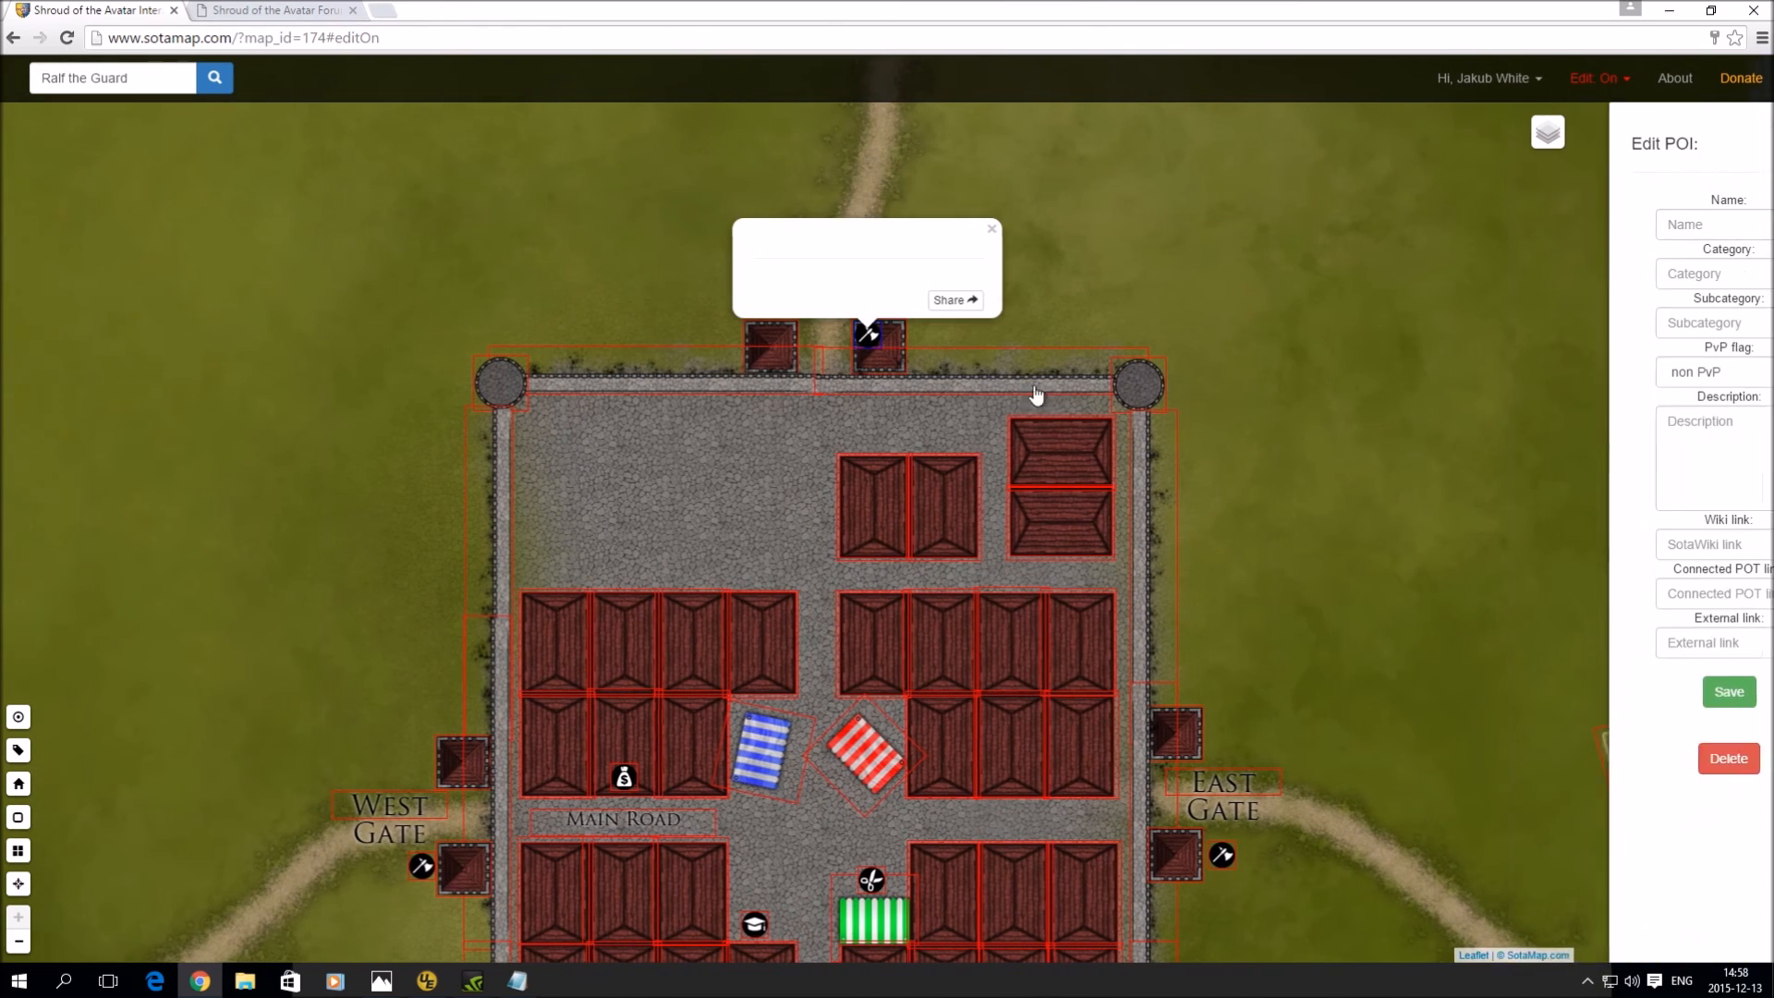
click(1681, 766)
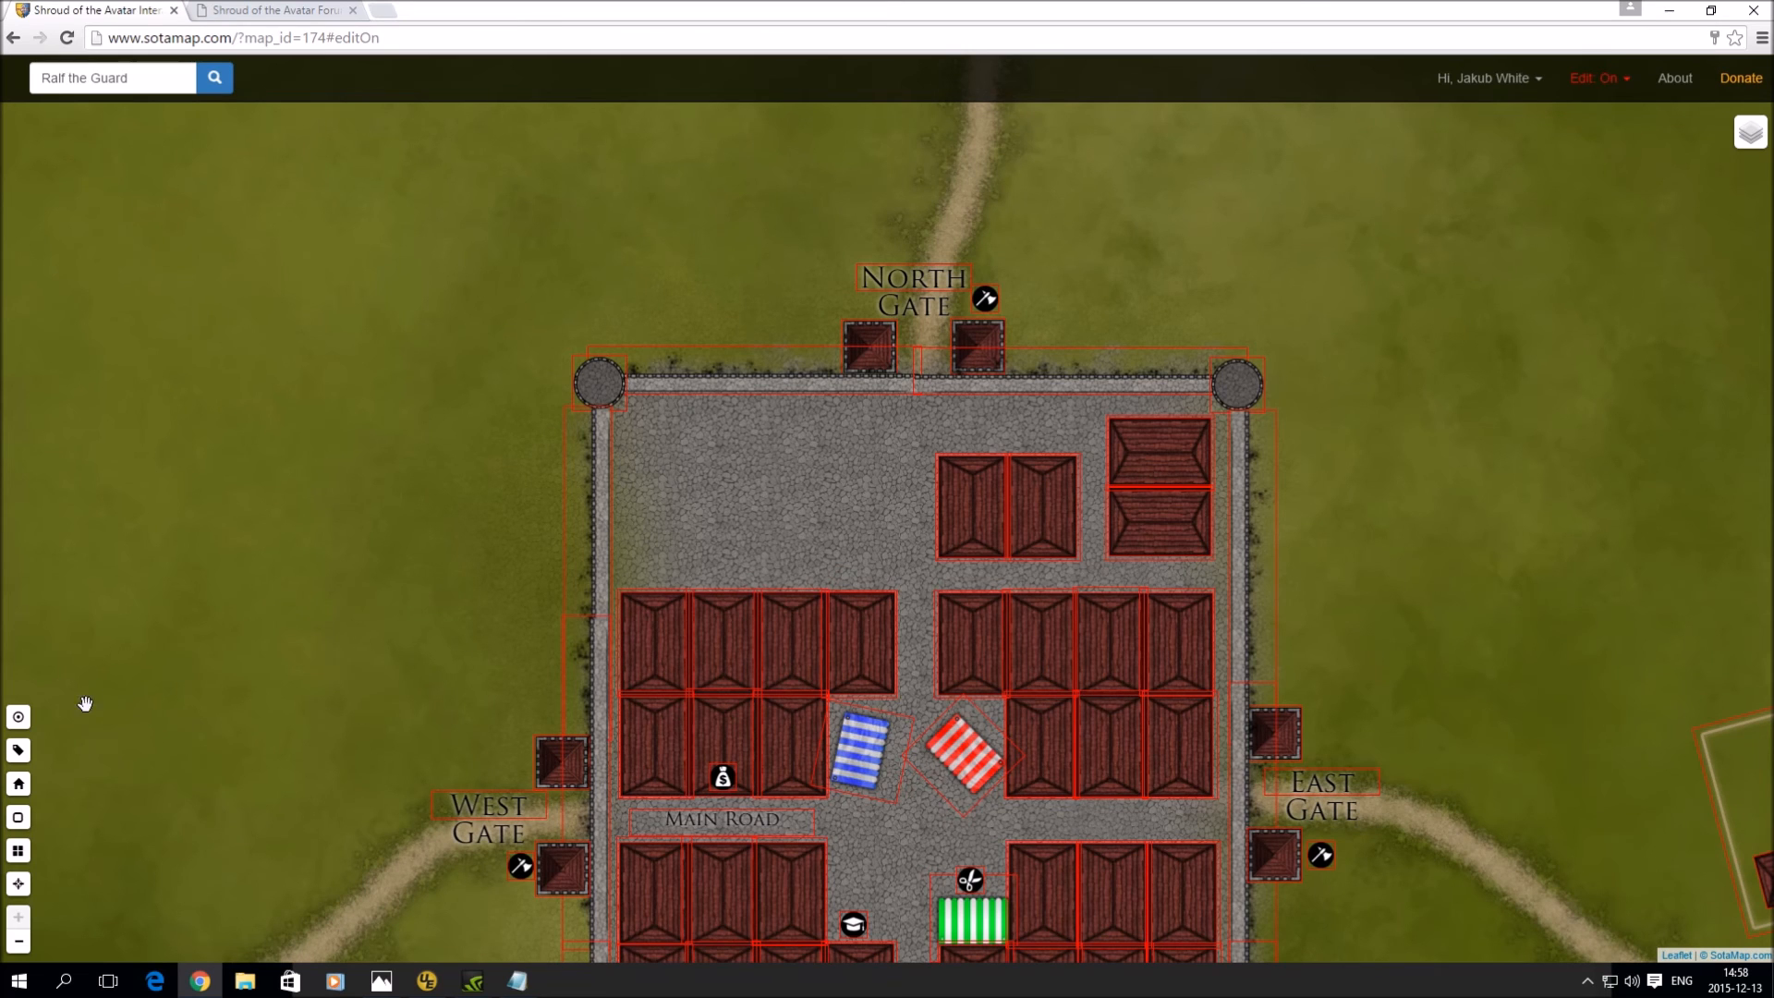
click(18, 717)
- Place new empty POI squares near the North Gate
scroll(1612, 707, down, 3)
scroll(1612, 707, down, 8)
scroll(1612, 646, up, 3)
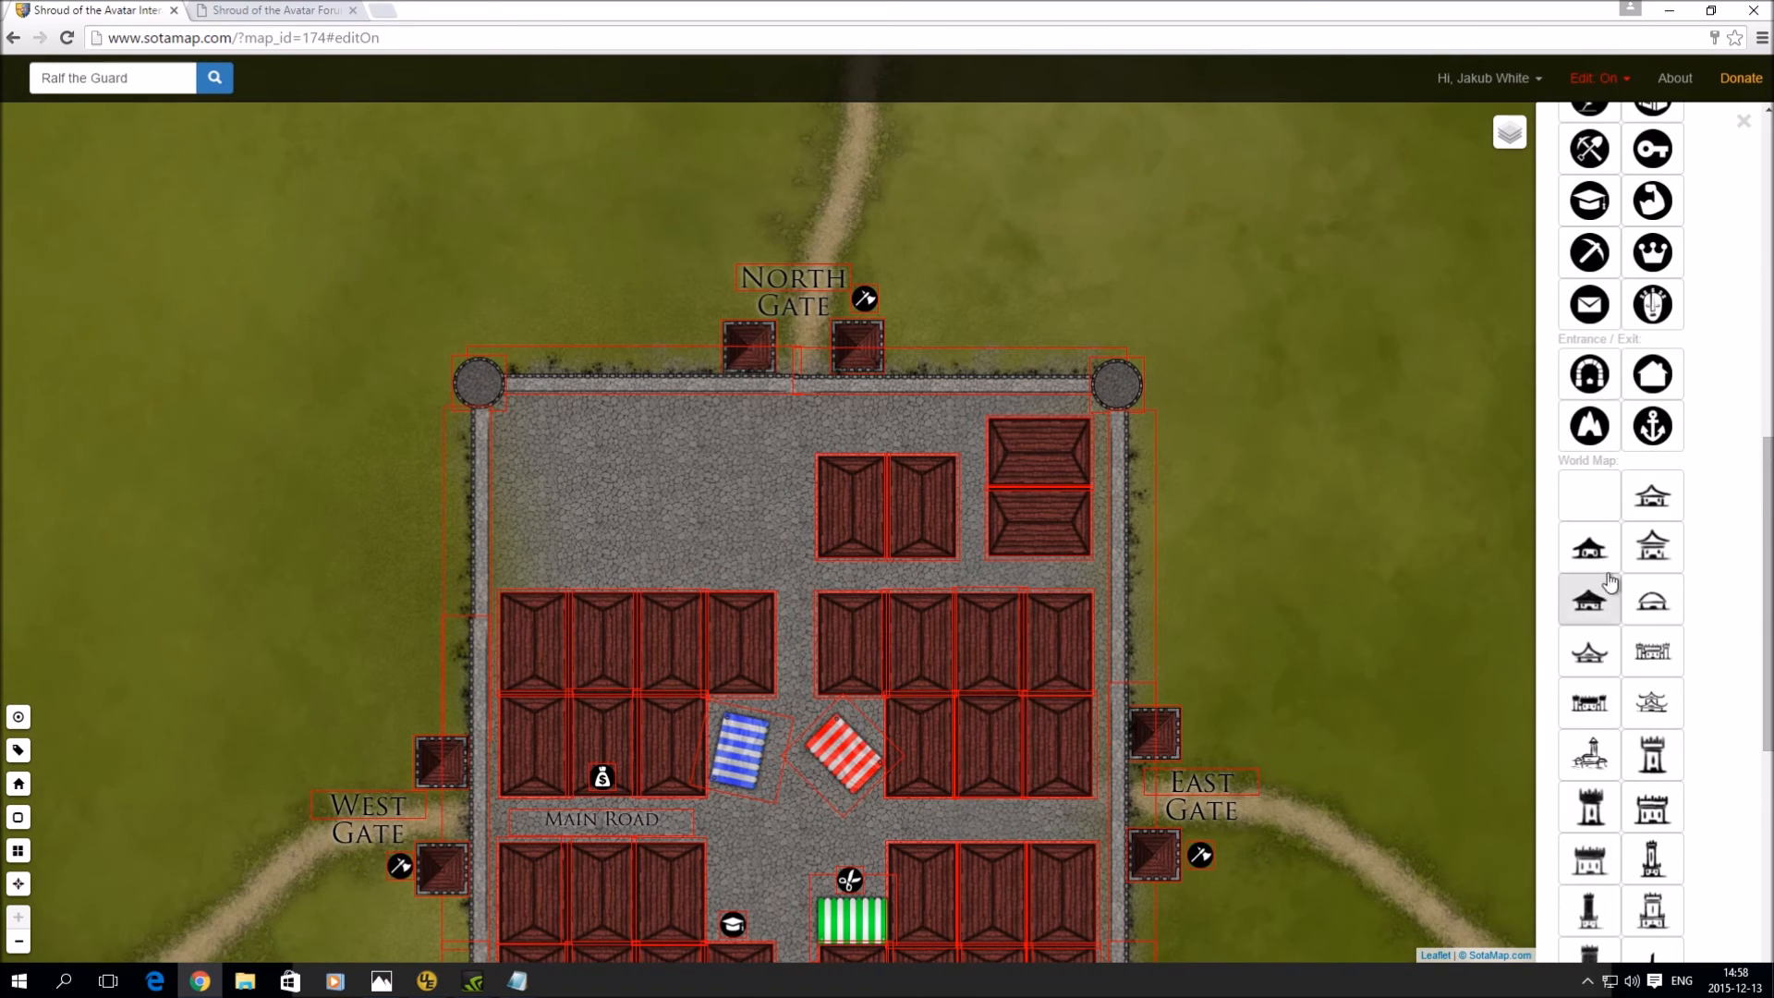
click(935, 296)
click(1672, 226)
click(1001, 268)
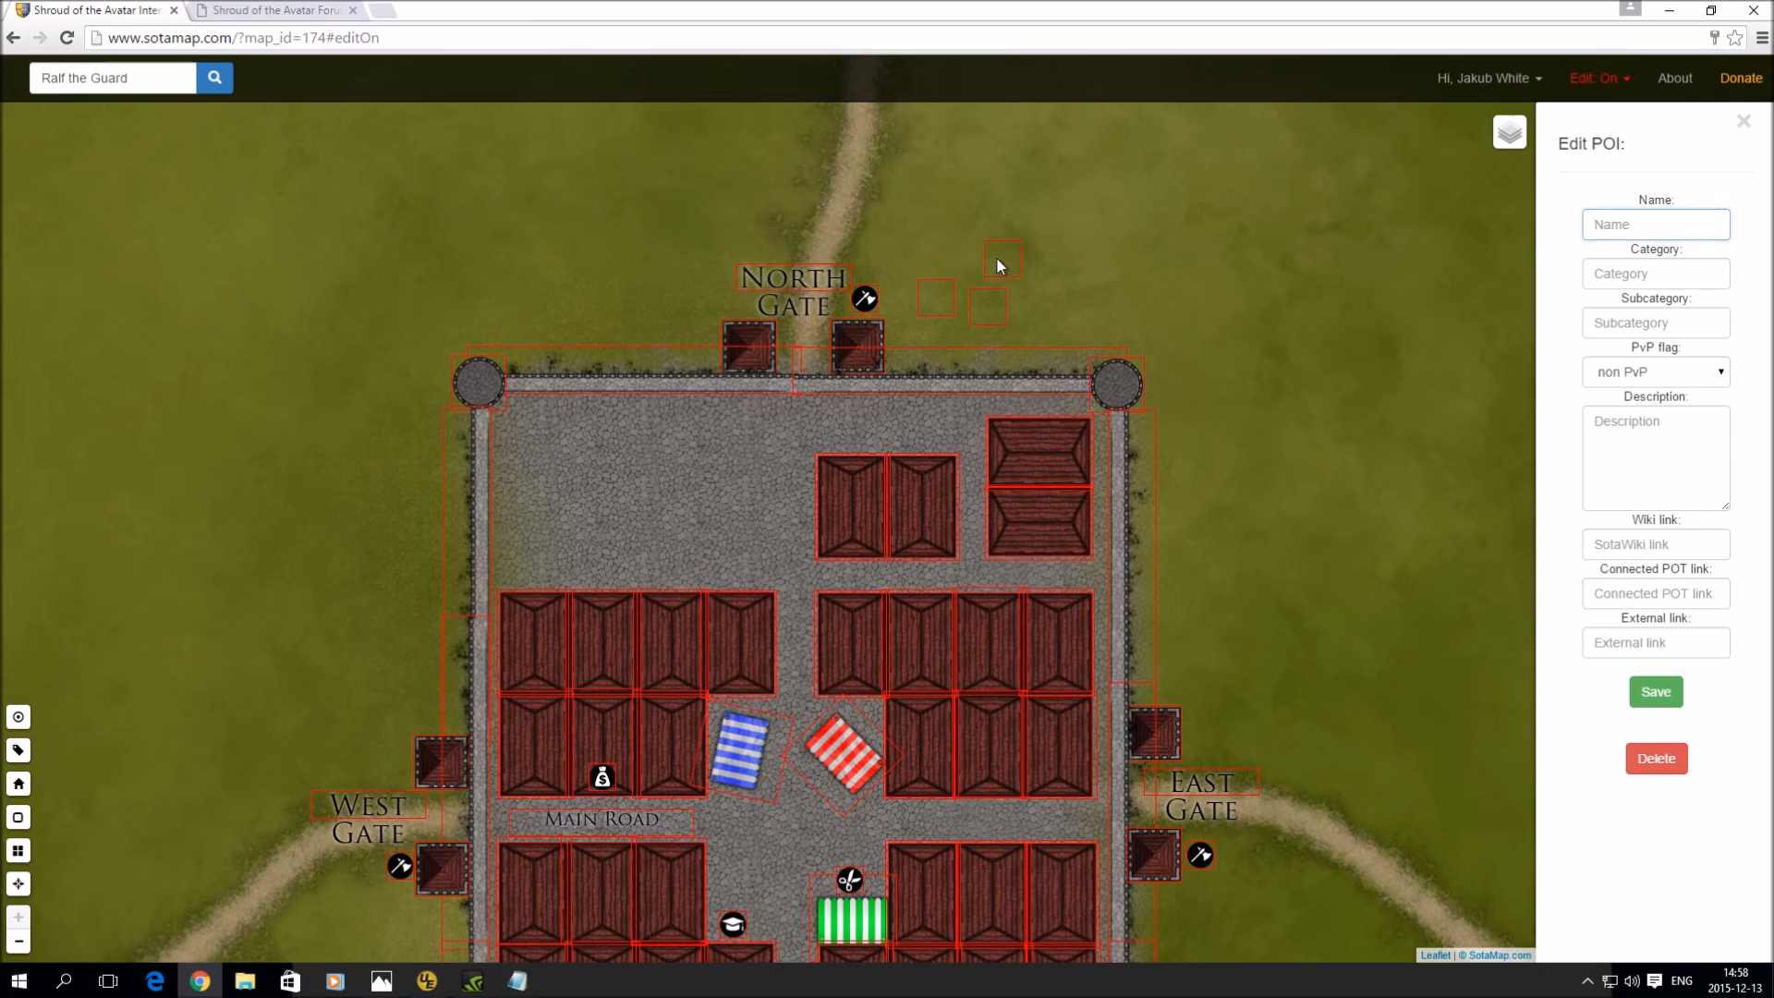
- Name a POI 'Trevor the Guard', NPC / Guard, and drag it onto the North Gate tower
click(1636, 222)
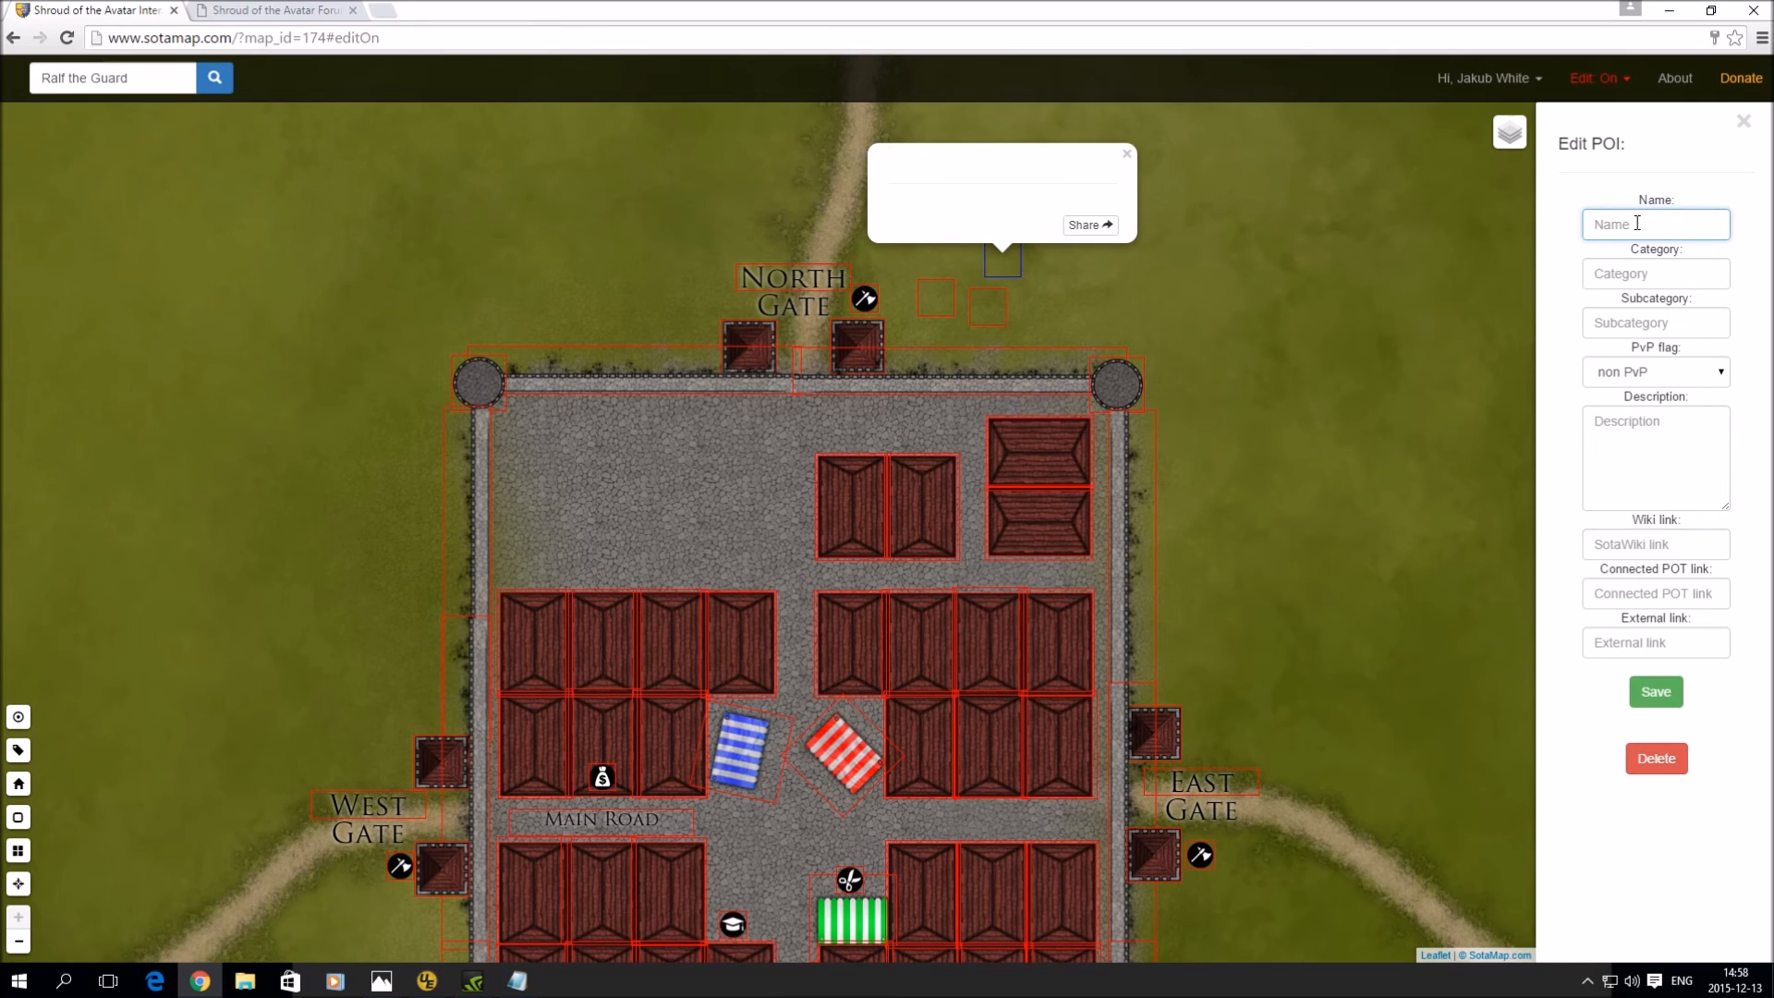
text(t)
key(BackSpace)
key(BackSpace)
key(BackSpace)
key(BackSpace)
key(BackSpace)
key(BackSpace)
text(Trevor the Guard)
click(1664, 272)
text(N)
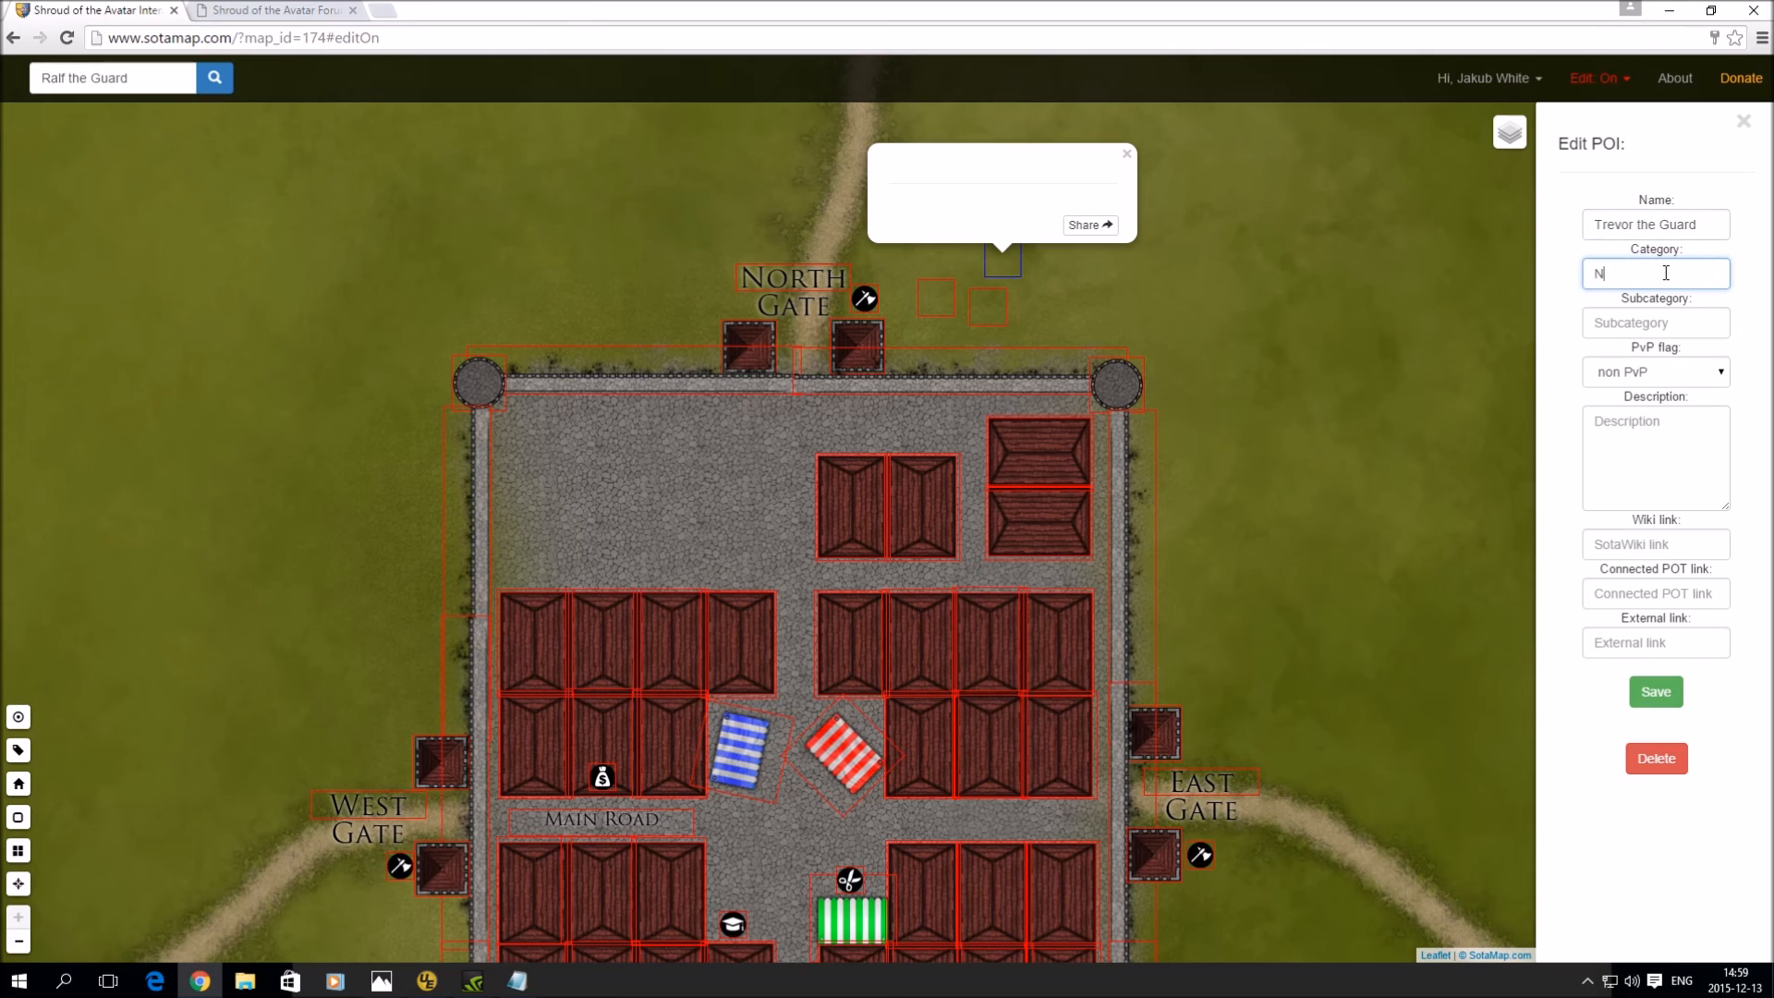
text(PC)
key(Tab)
text(Guard)
click(1658, 693)
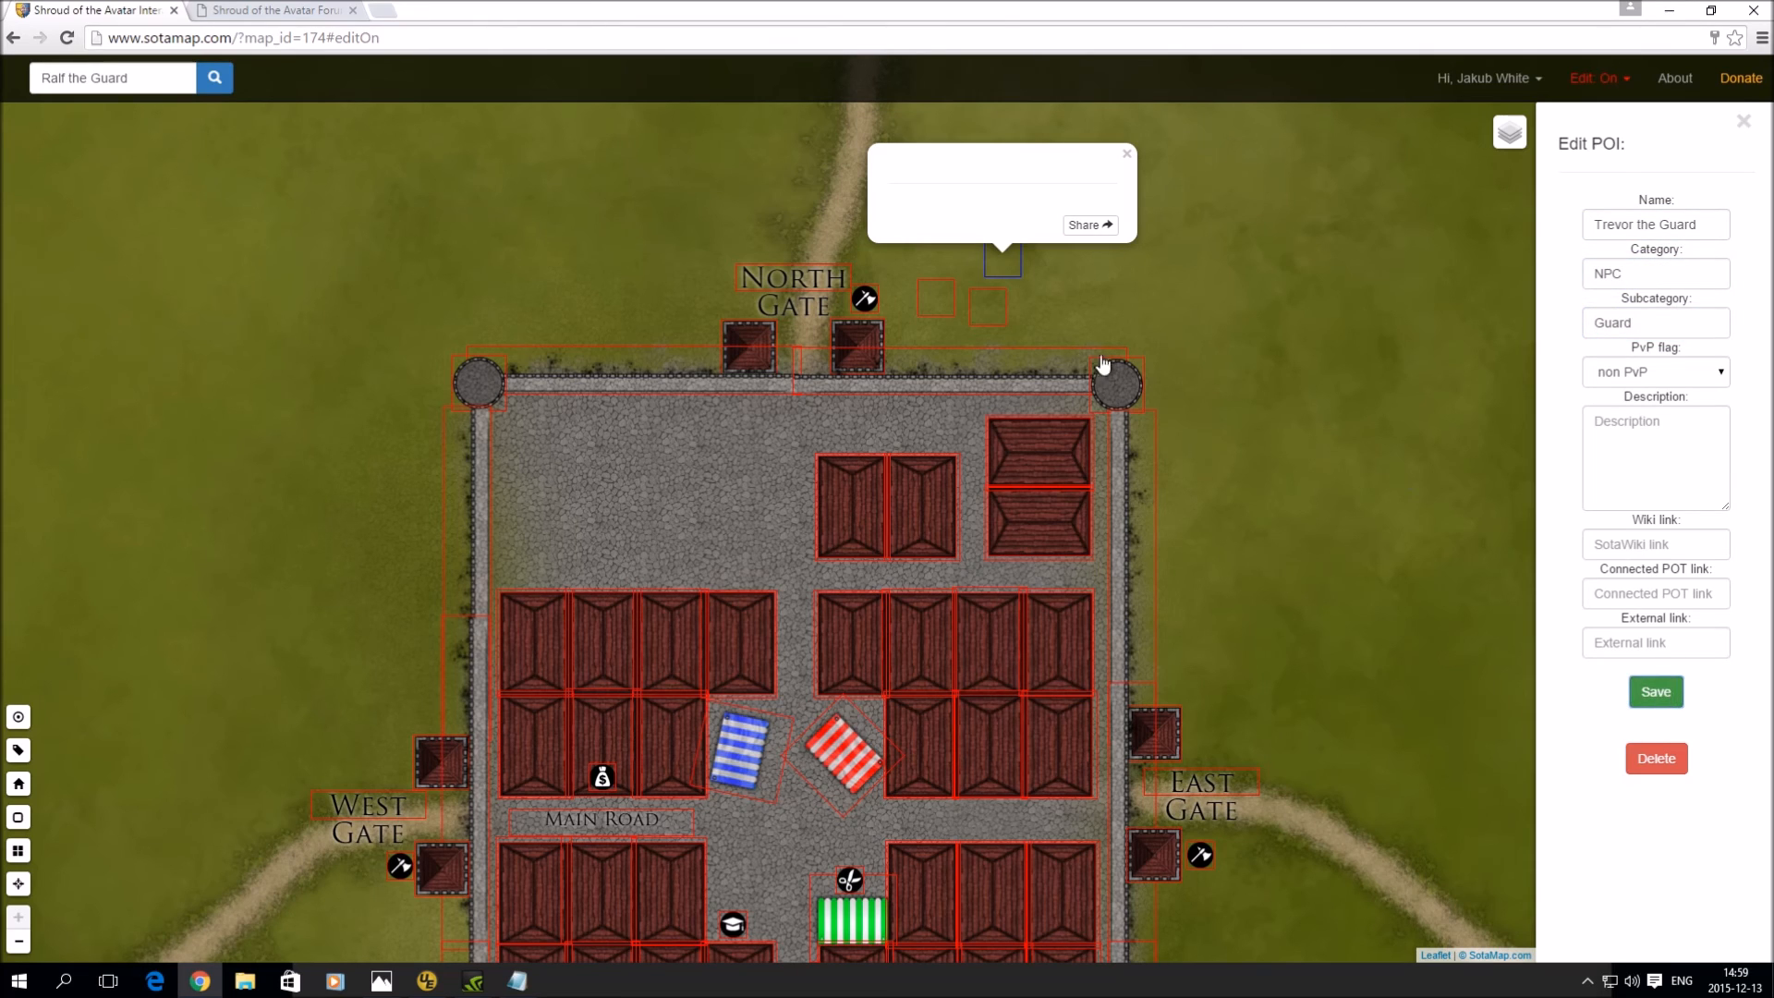
drag(1019, 272, 745, 418)
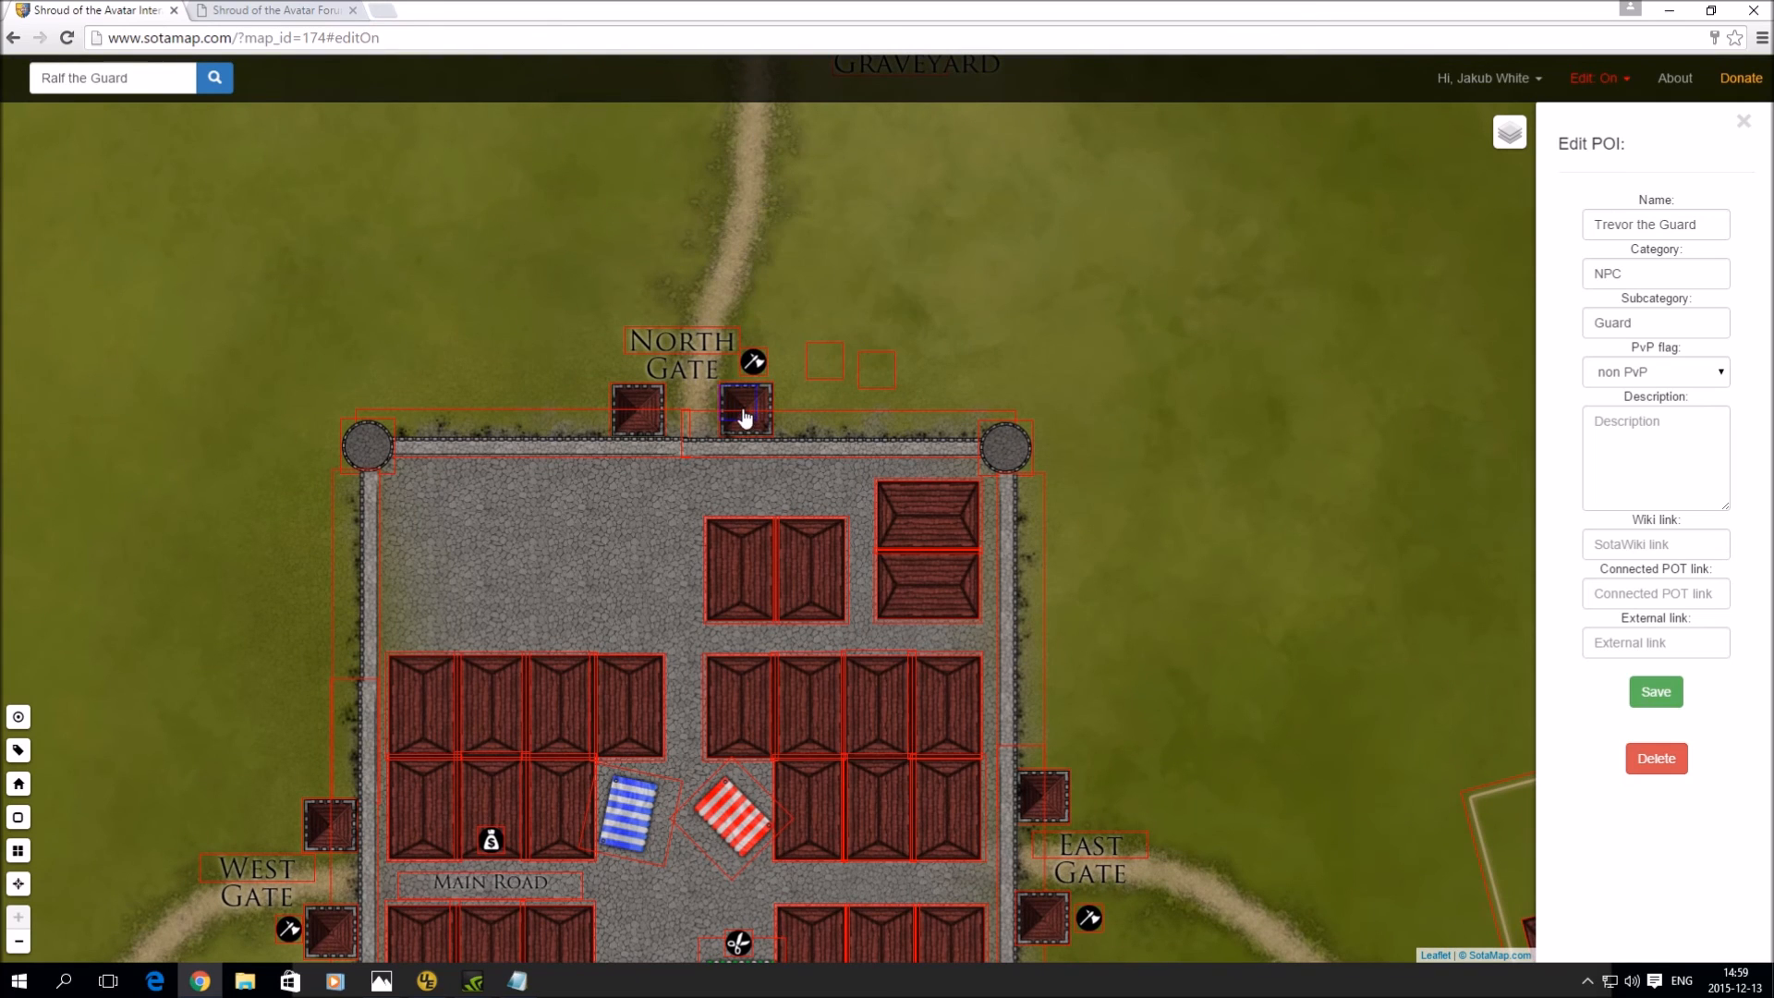
click(823, 368)
- Fill the next POI as 'John the Guard', NPC / Guard, and move it onto the gate tower
click(1657, 226)
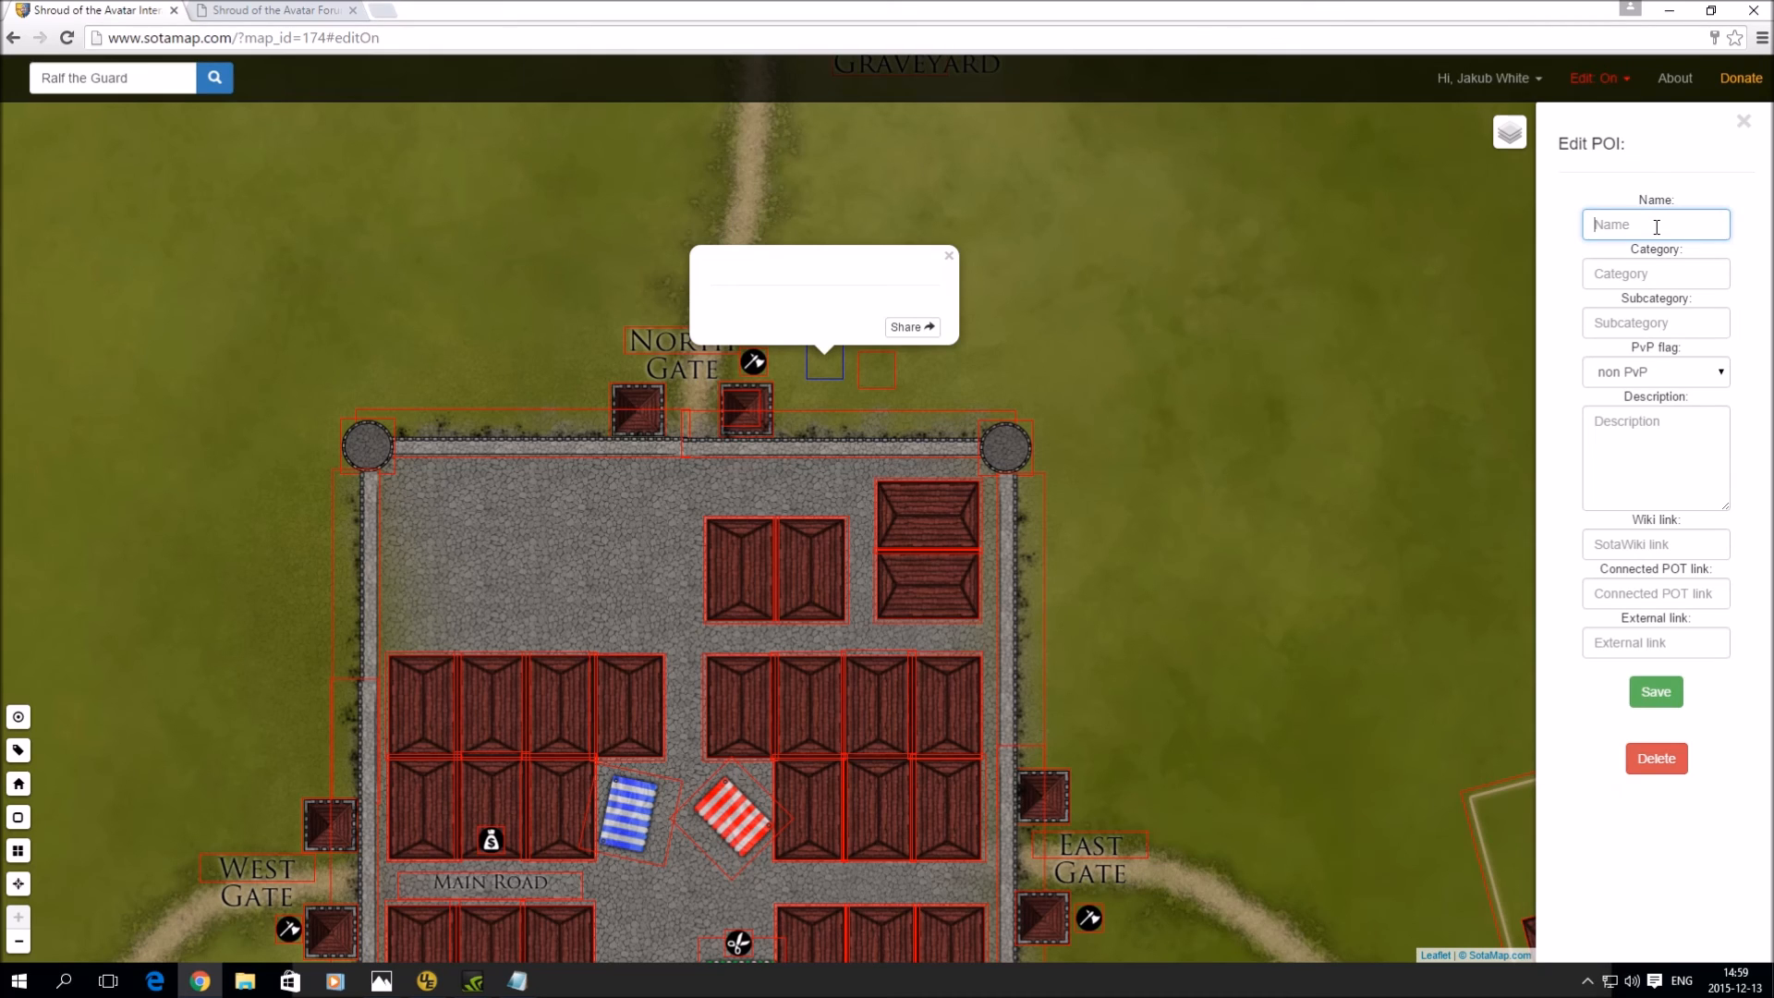
text(John the Guard)
click(1683, 279)
text(NPC)
key(Tab)
text(Guard)
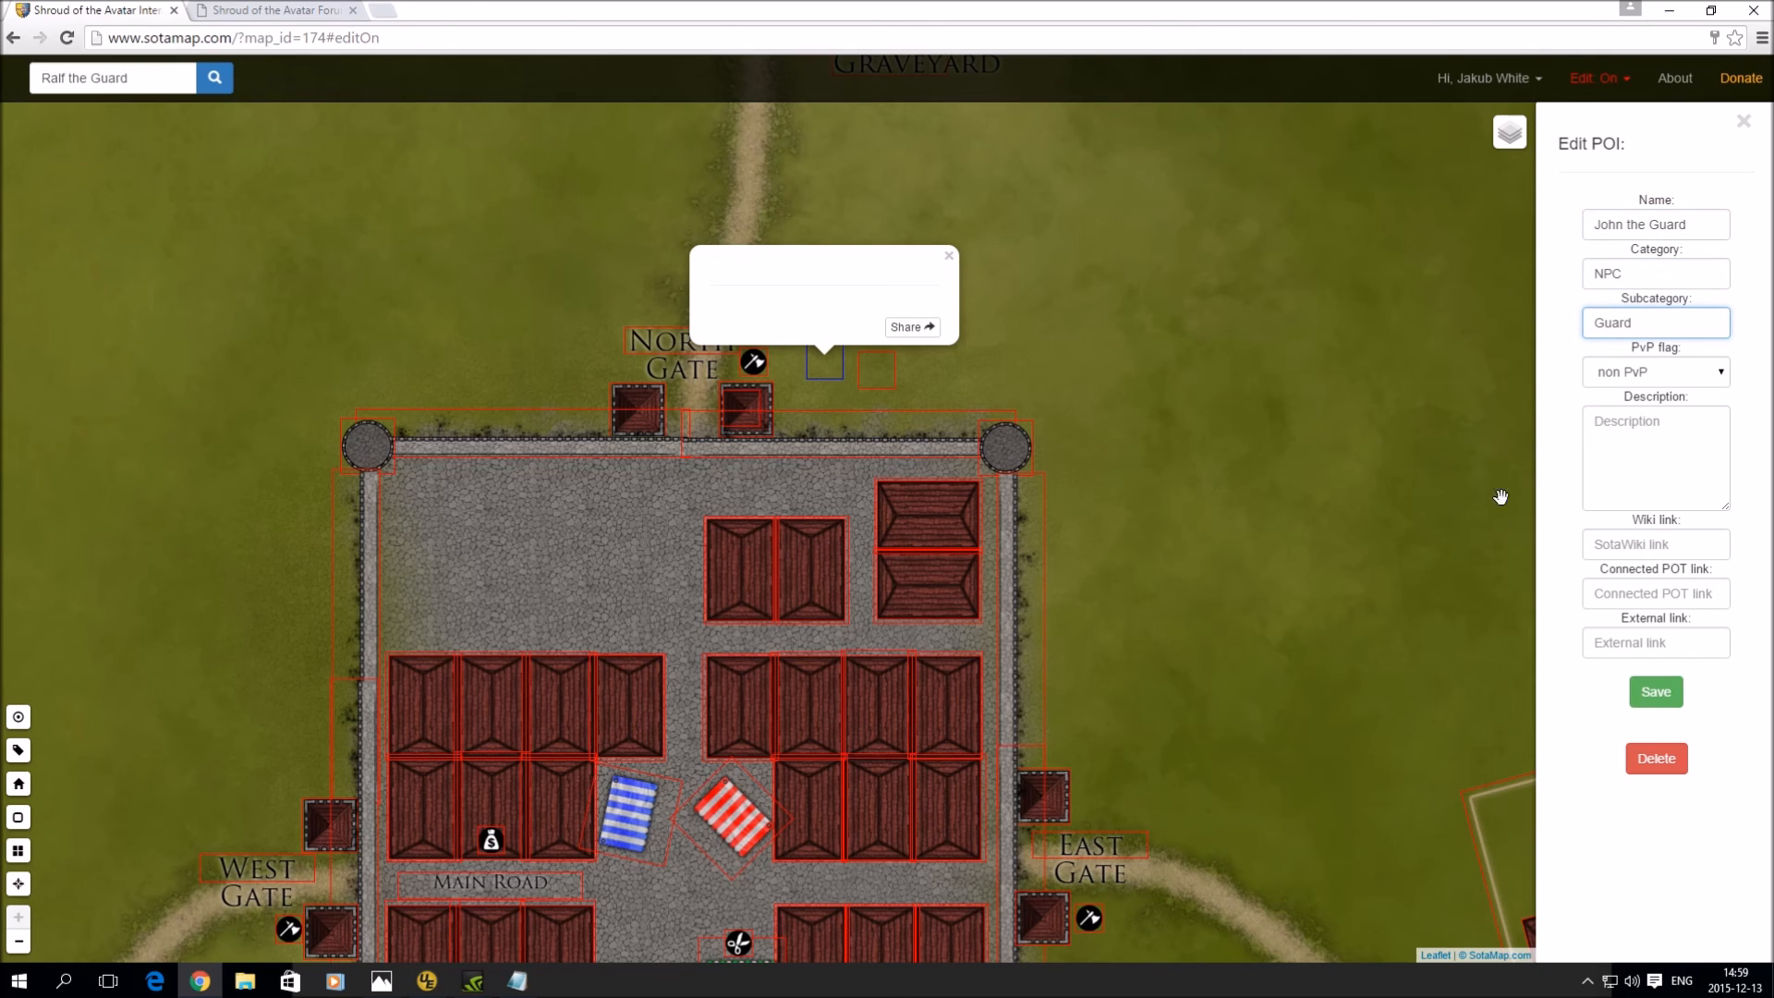
click(1656, 692)
drag(823, 364, 762, 417)
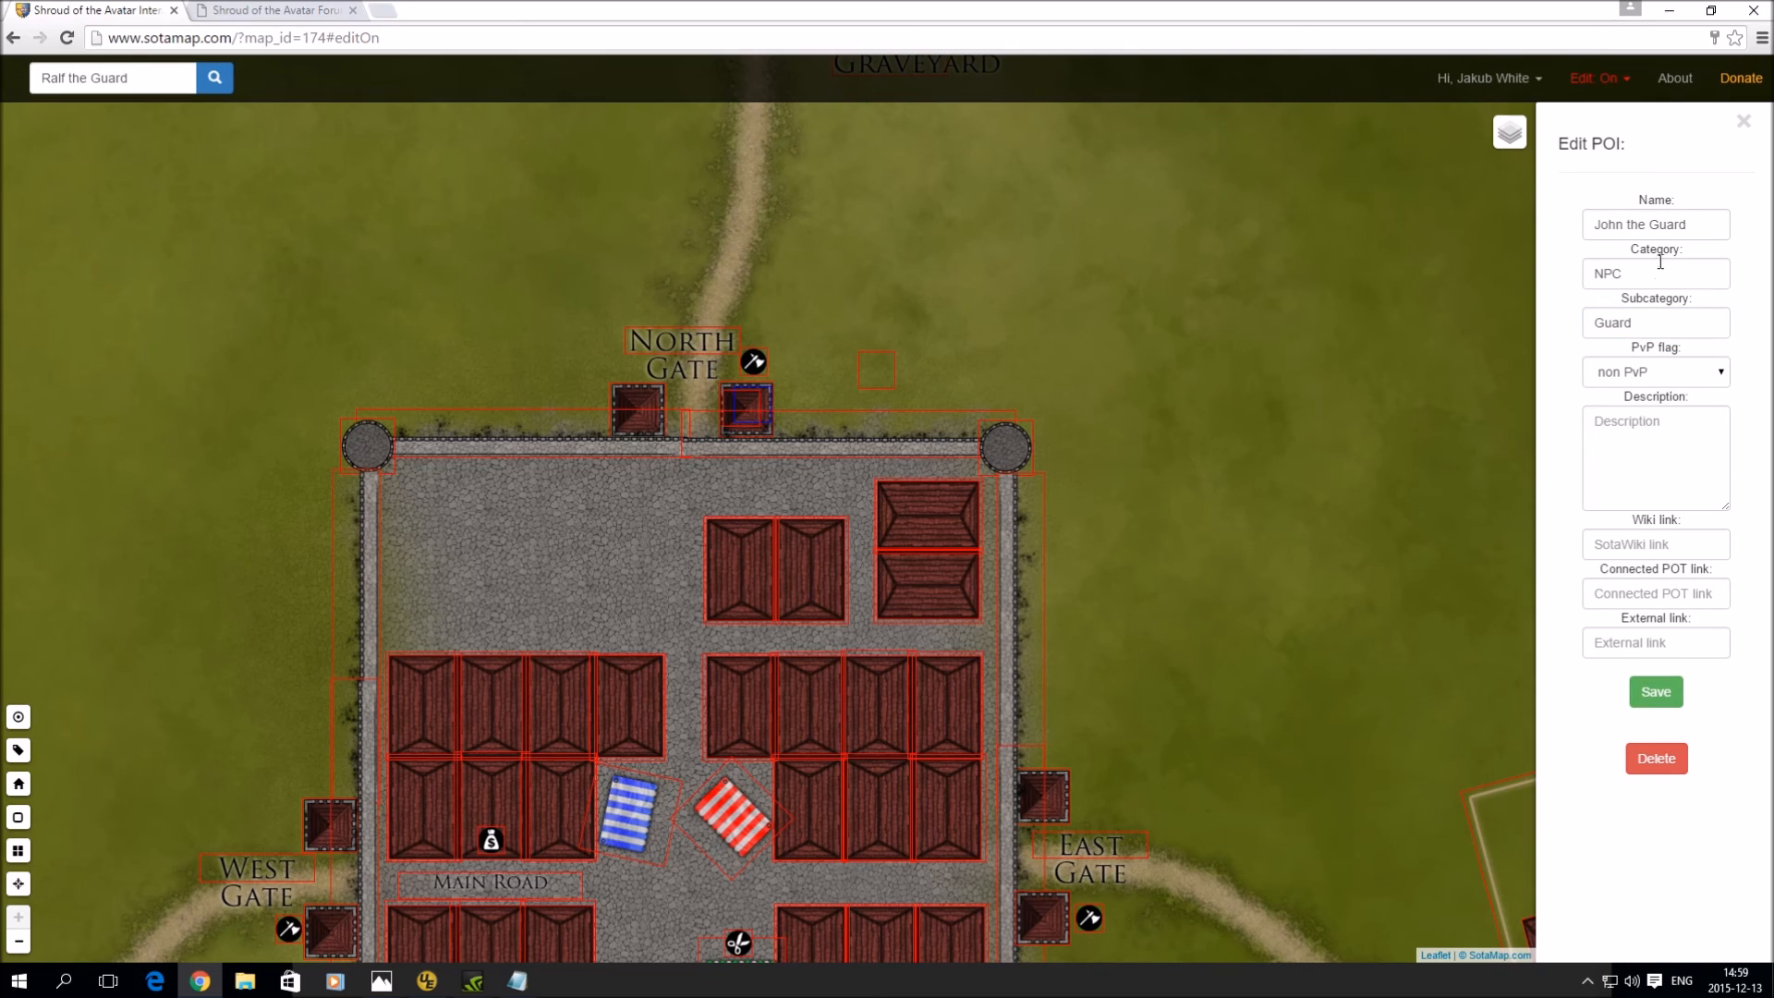
click(885, 370)
click(1649, 228)
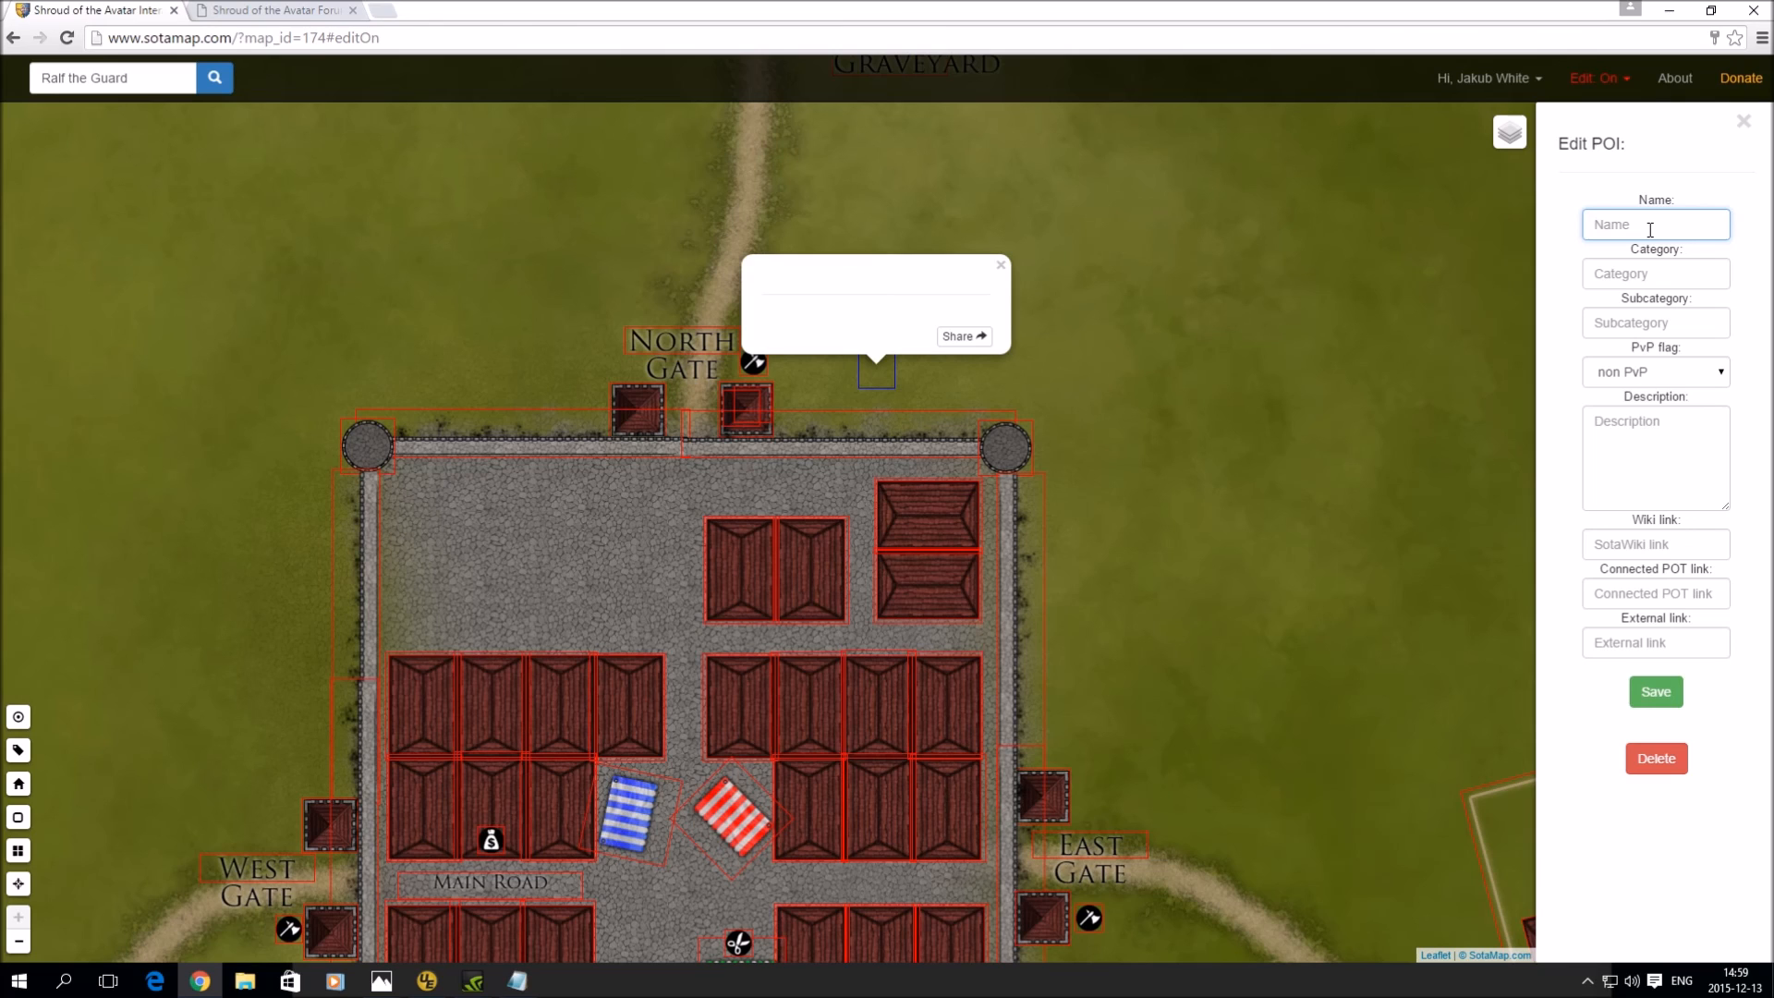
- Enter 'Sam the Guard' with NPC / Guard, save, and drag it onto the North Gate tower
text(Sam the)
key(Tab)
text(N)
key(Tab)
text(Gua)
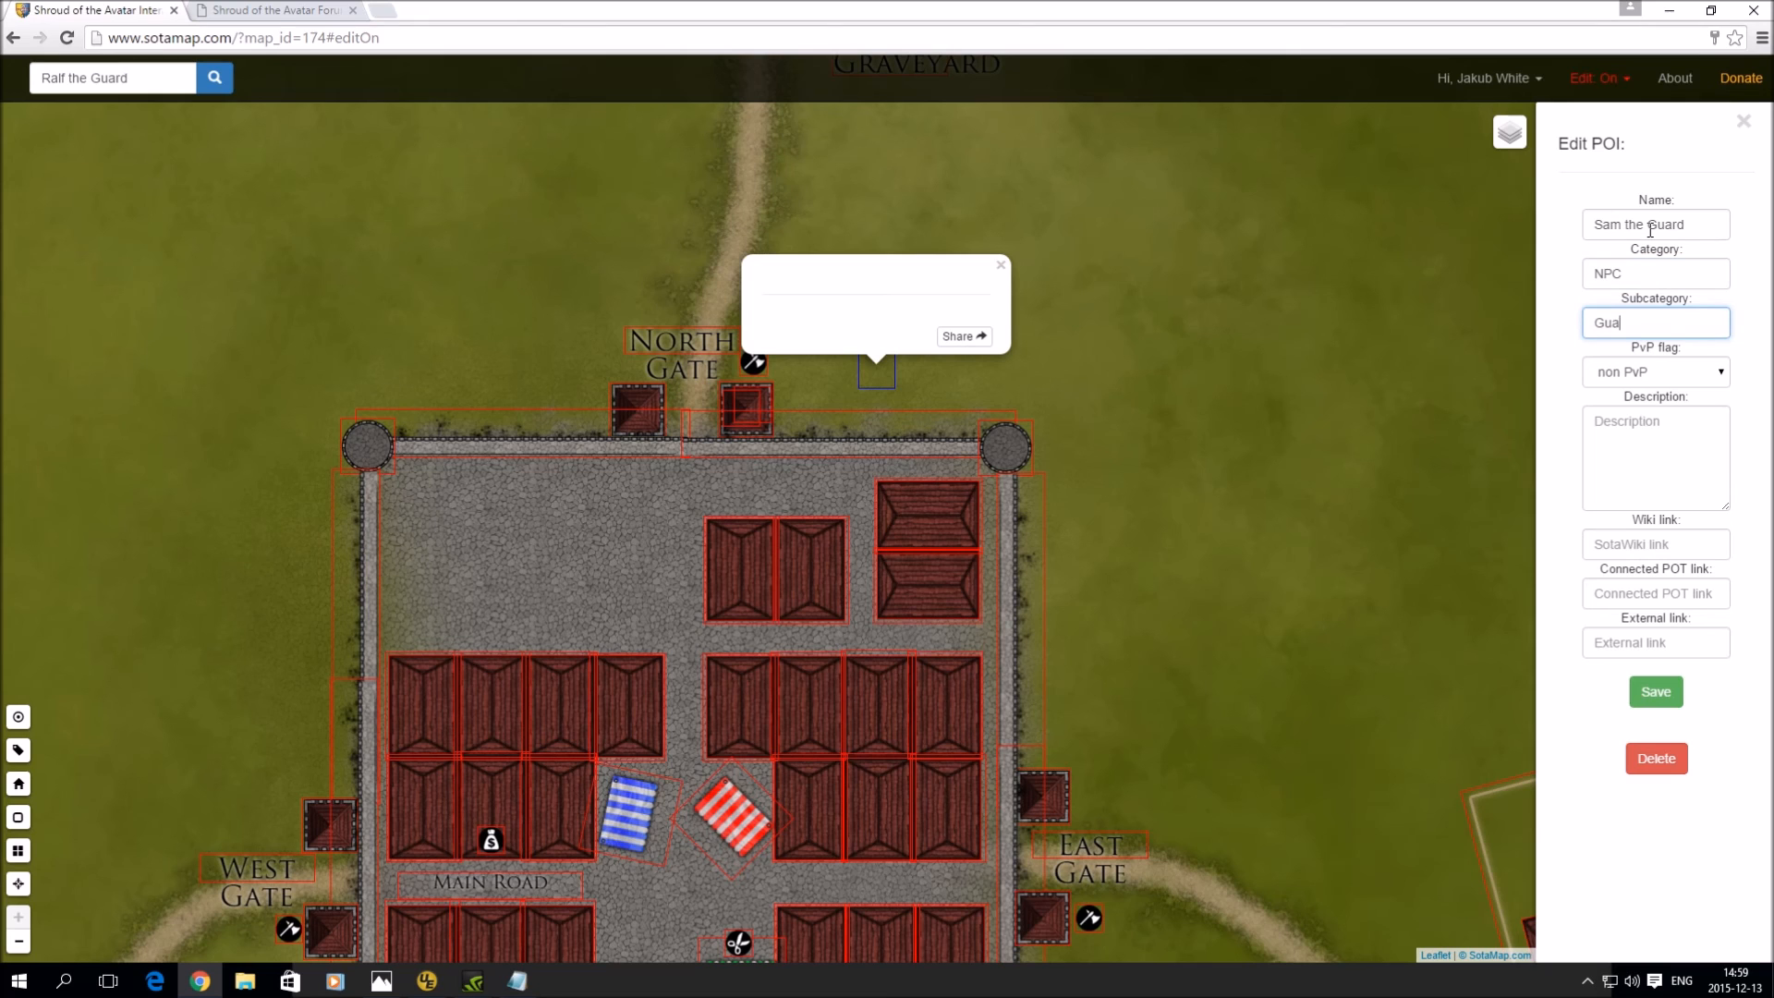
click(1644, 683)
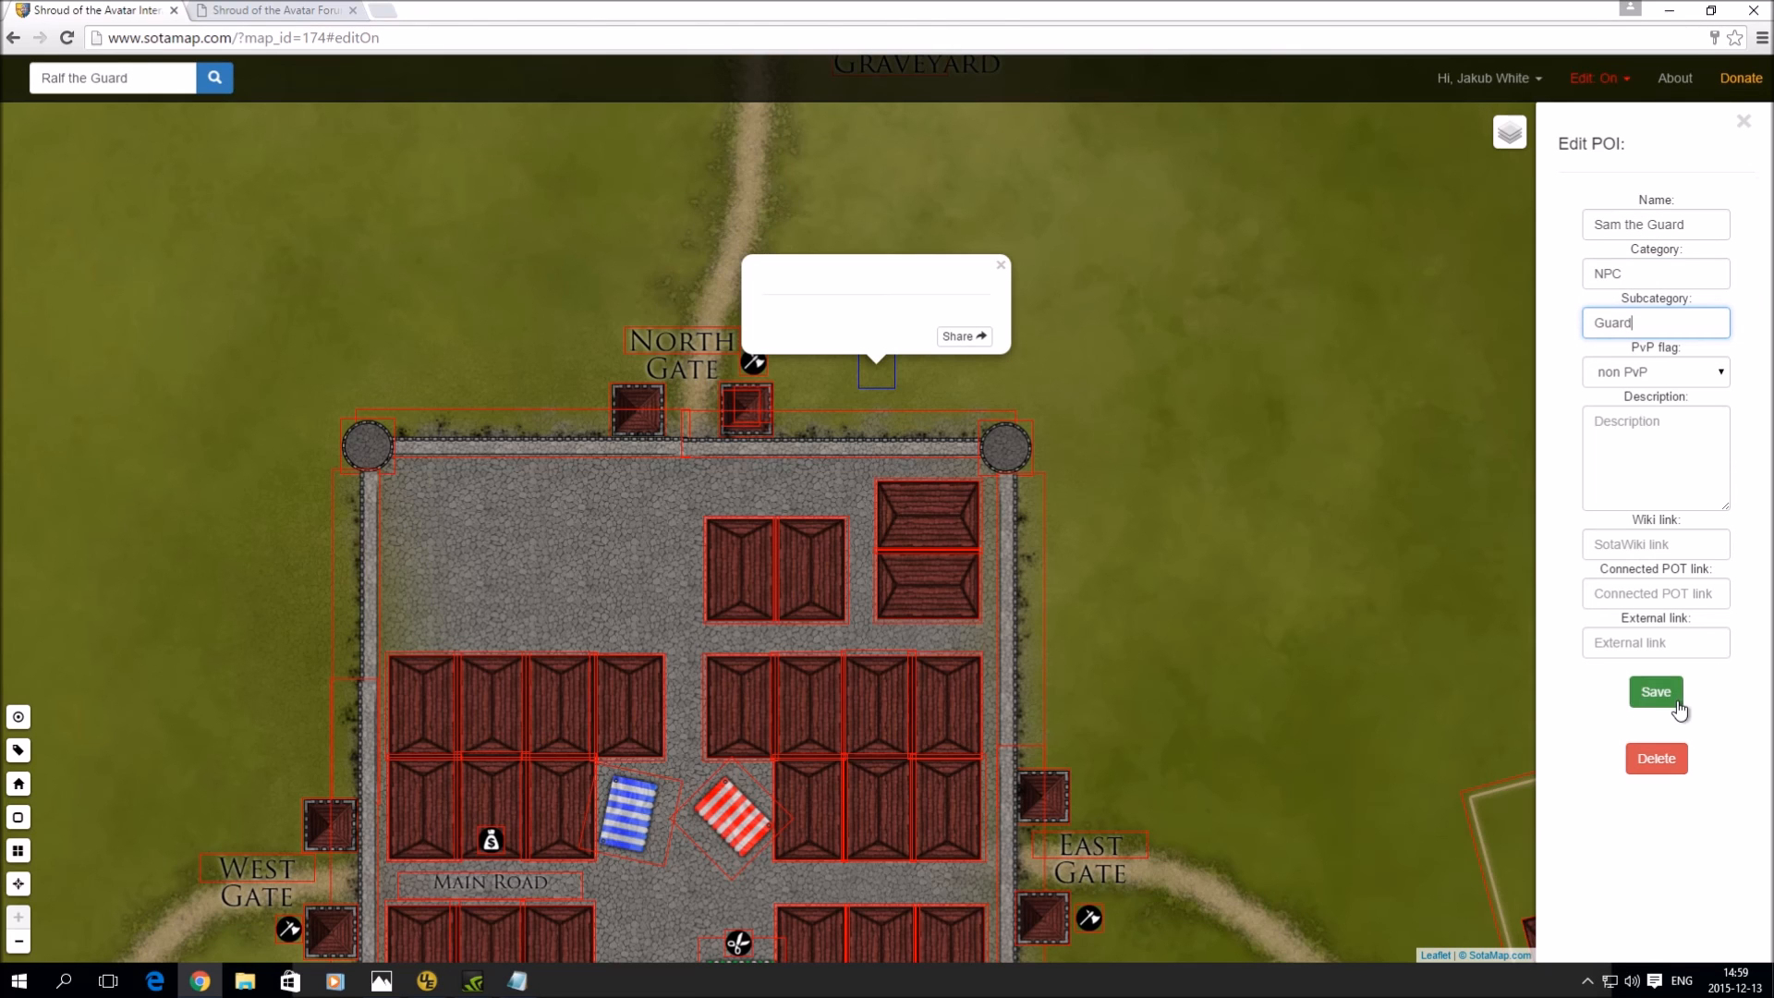
drag(873, 373, 664, 446)
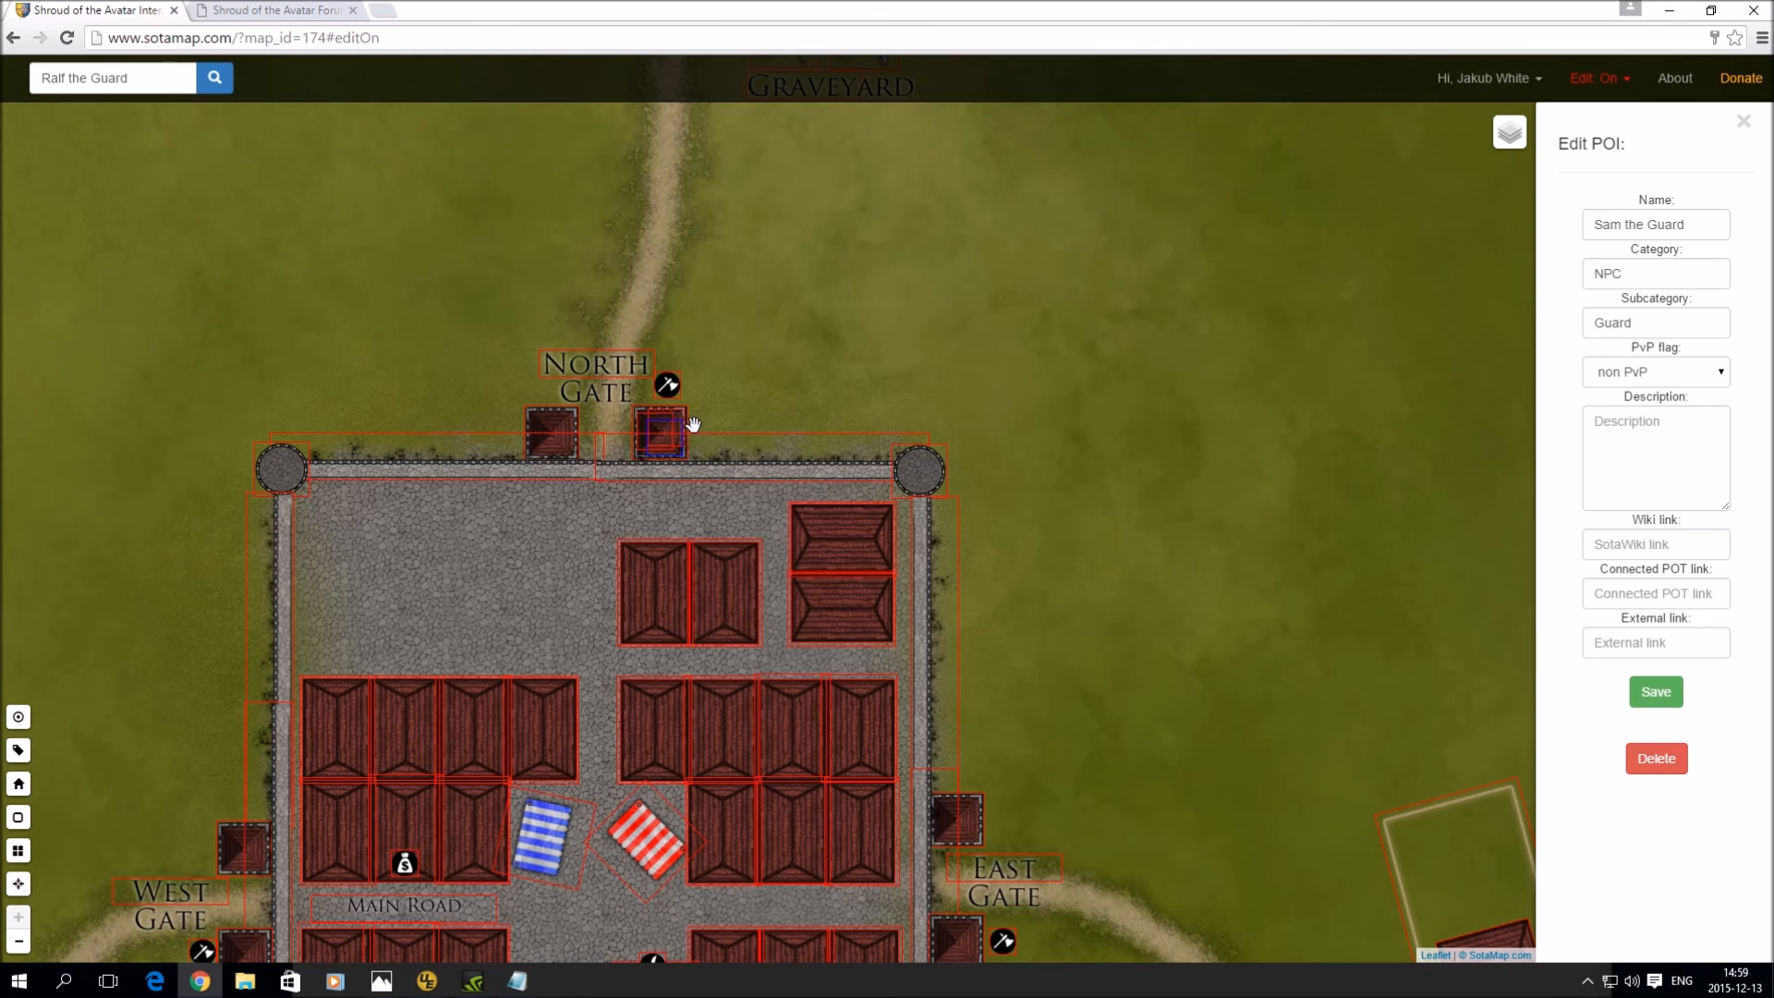
- Turn editing off, look up 'Sam the Guard' at the North Gate, then pan to reveal the West and East Gates
click(1591, 79)
click(1554, 145)
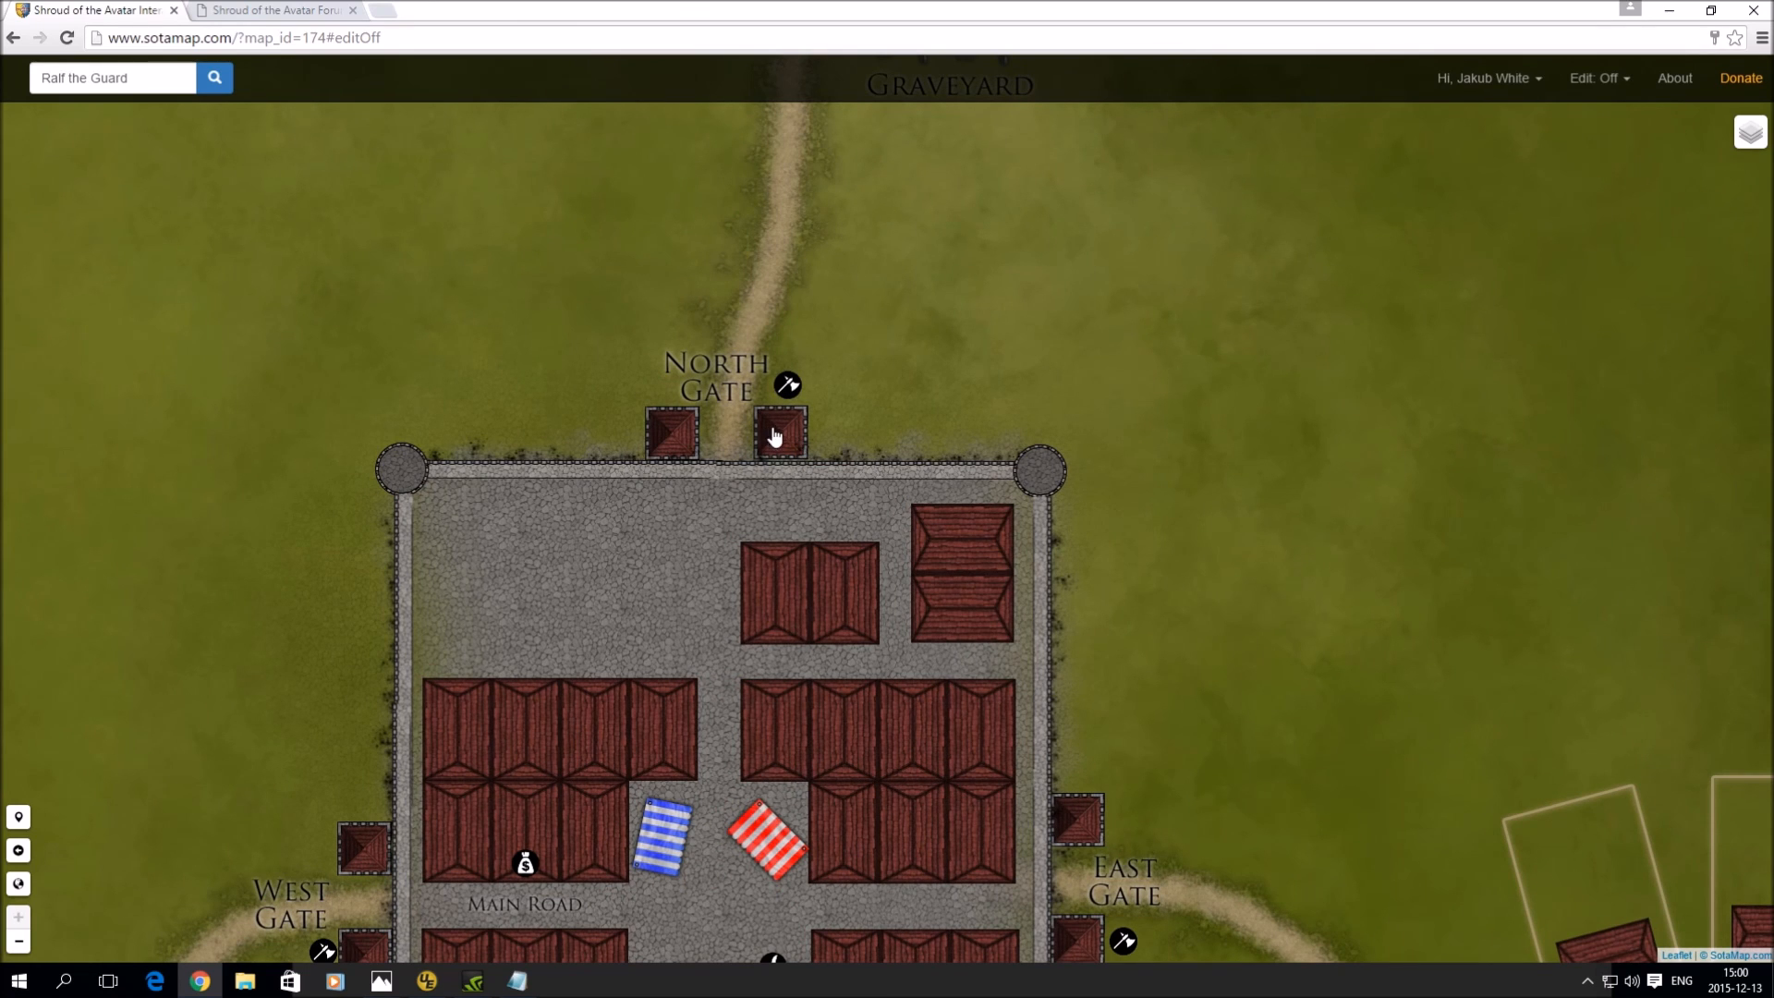
click(98, 83)
text(Sam)
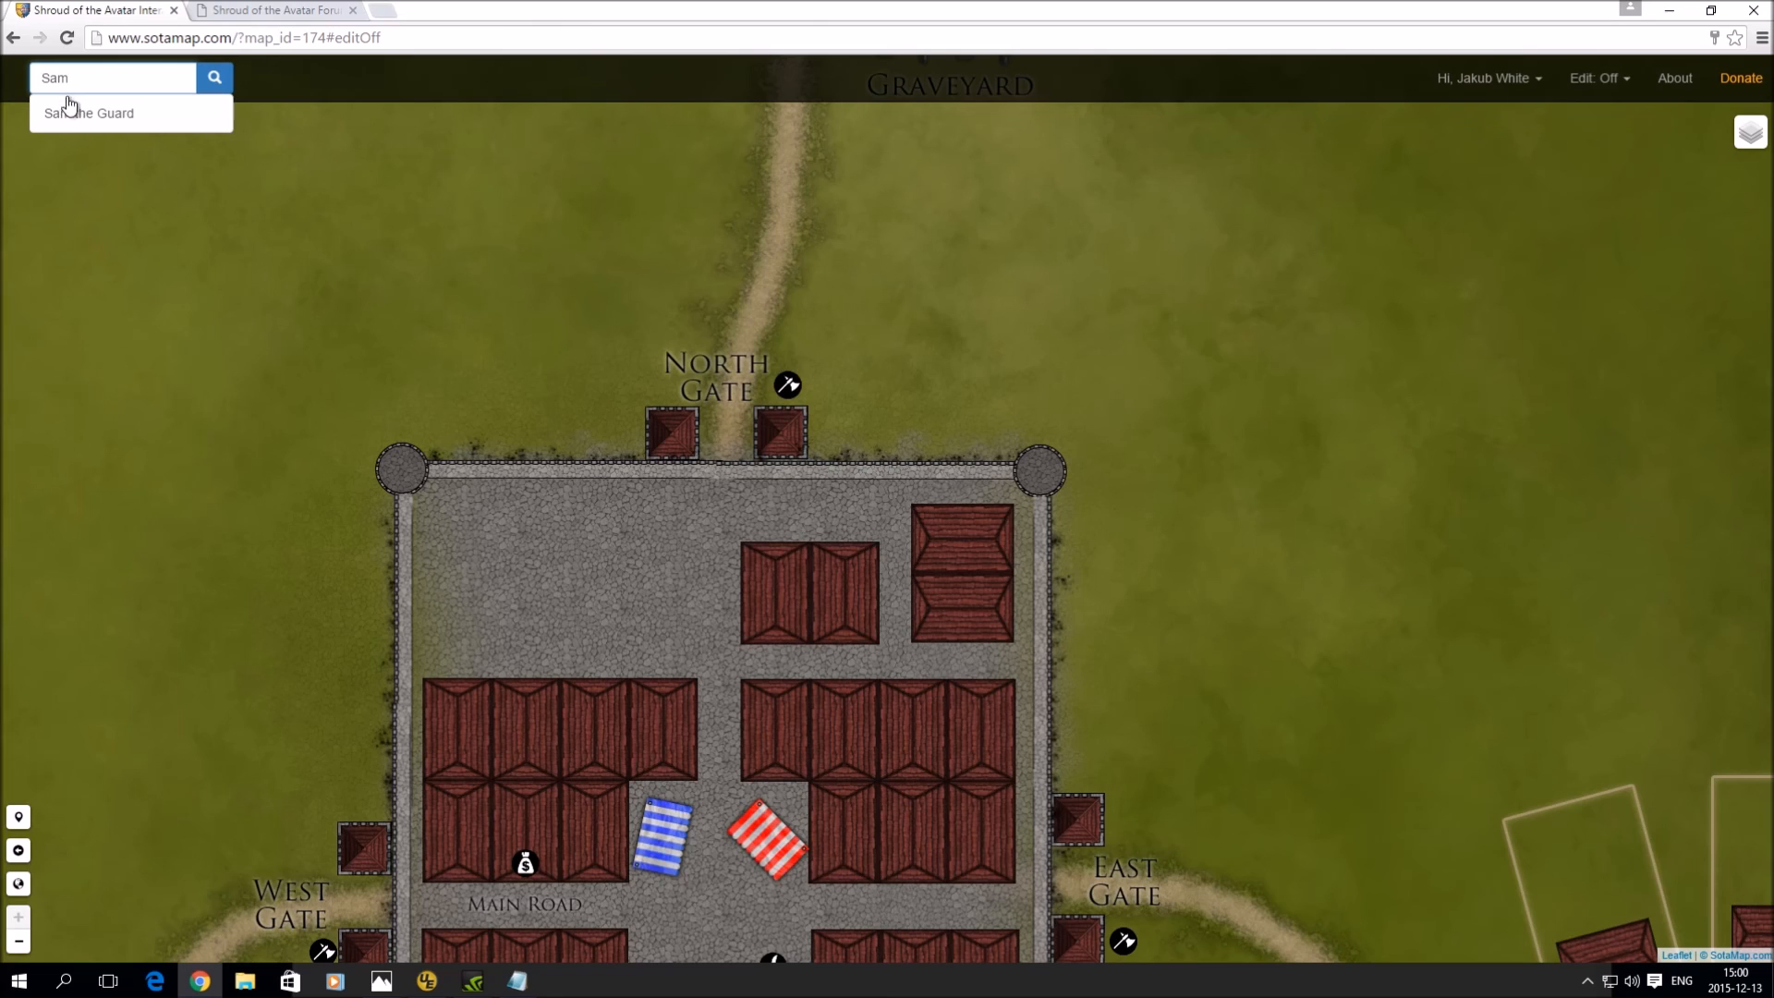
click(70, 113)
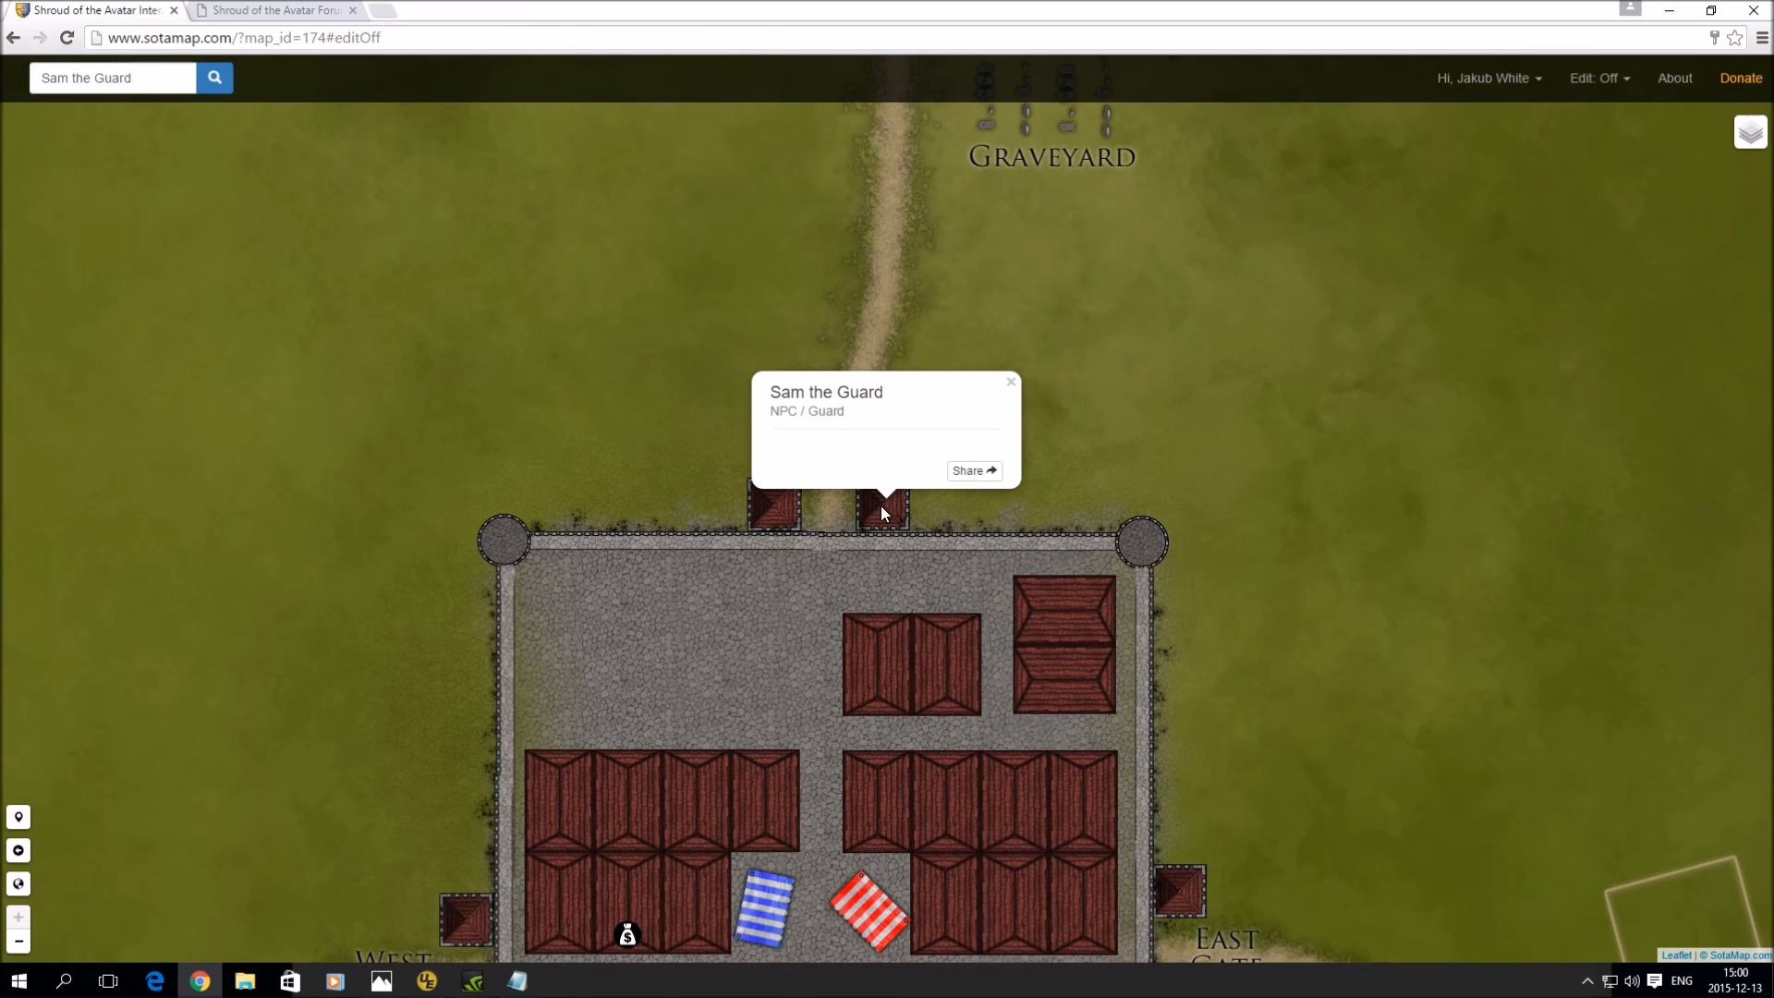
click(1011, 384)
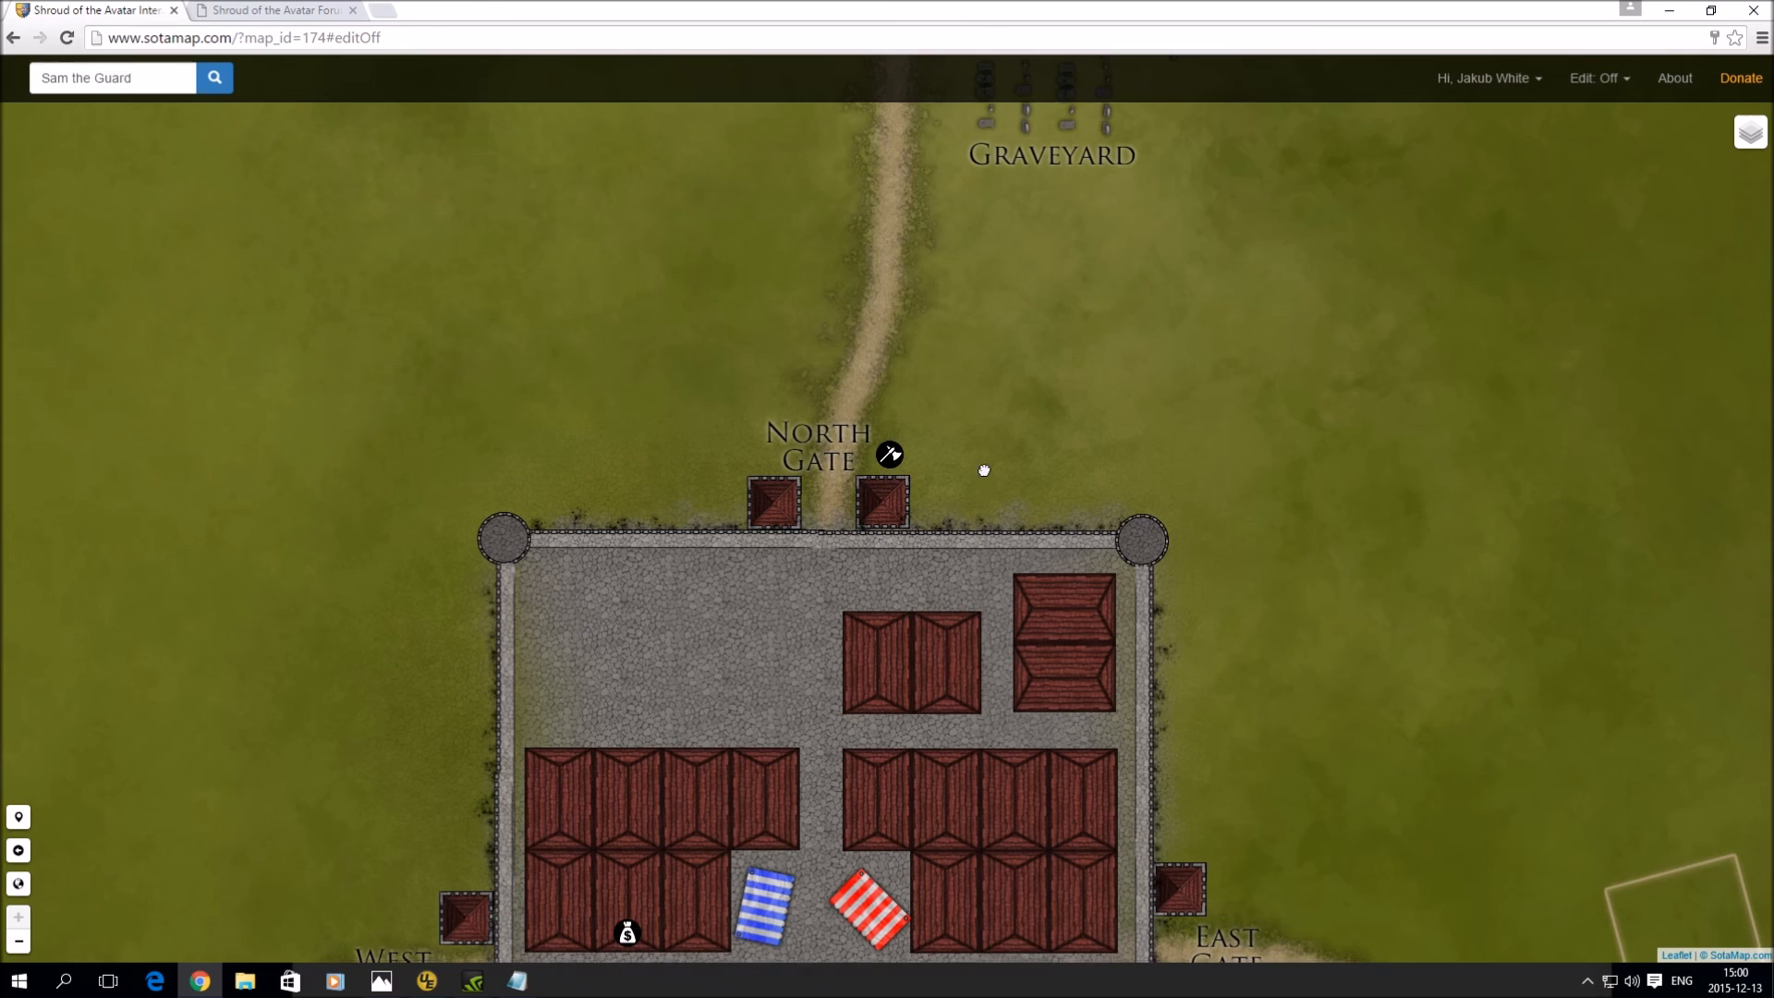
drag(982, 471, 887, 314)
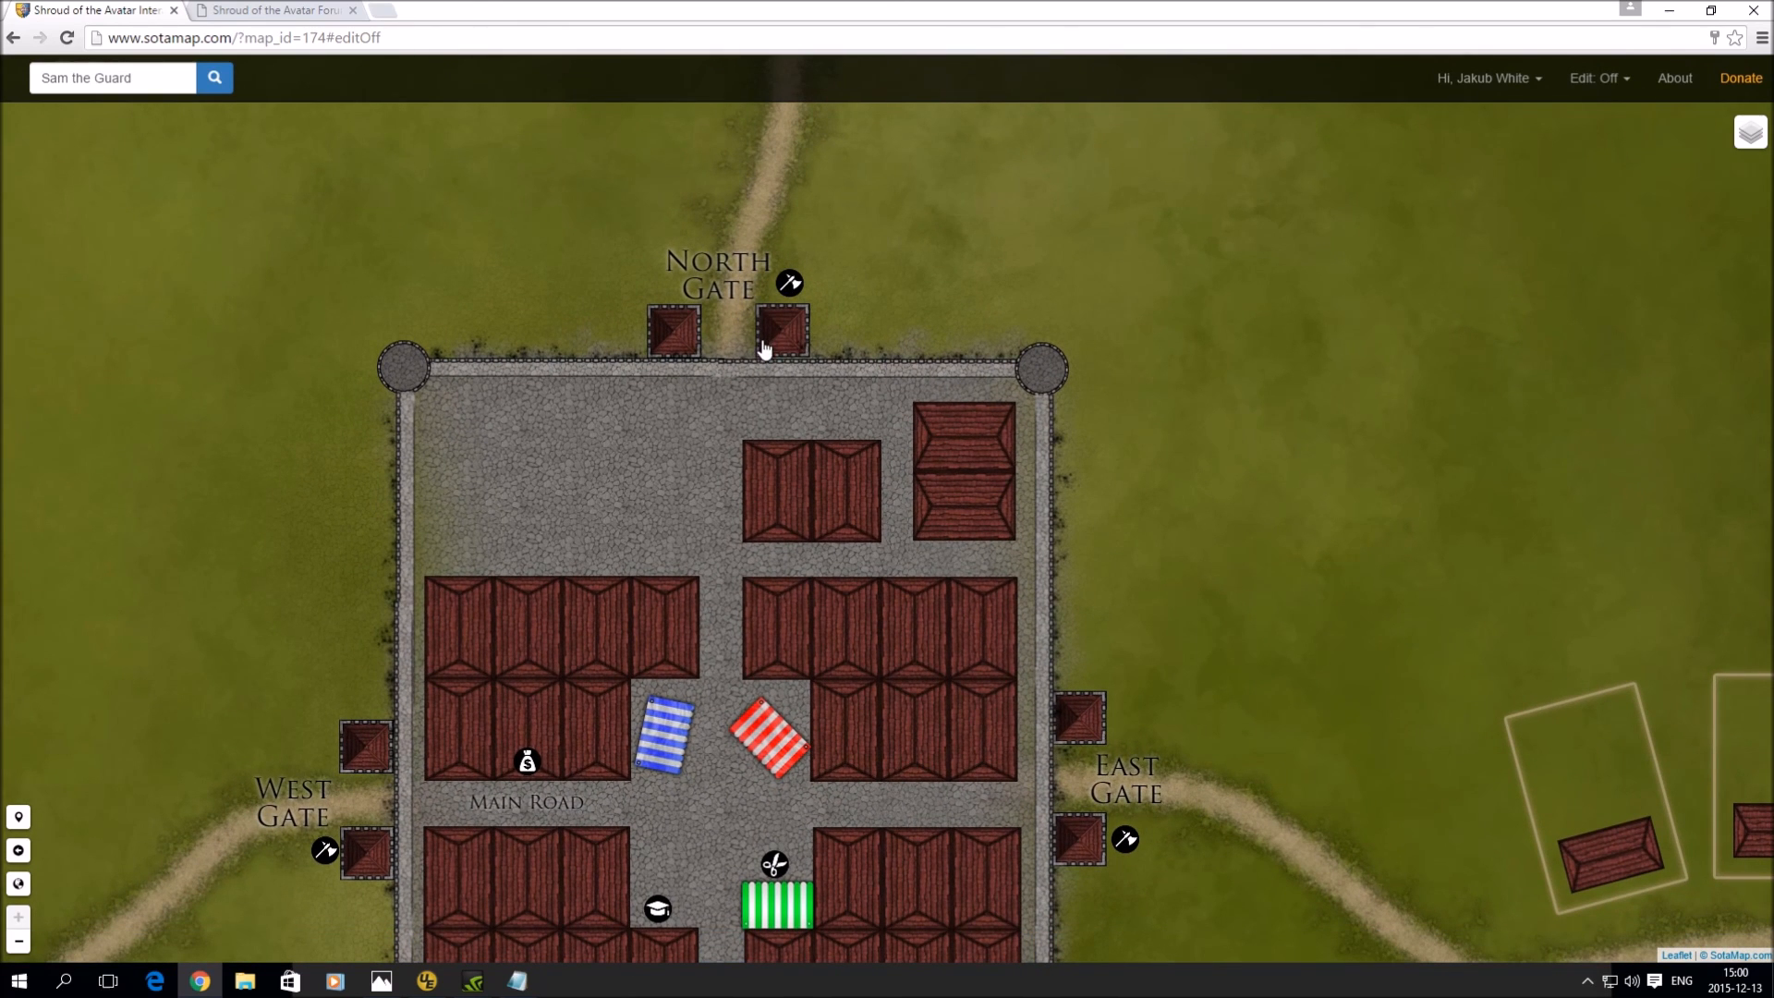
- Return to the world map, zoom to Solania and open its detailed town map
click(20, 884)
drag(1042, 682, 950, 606)
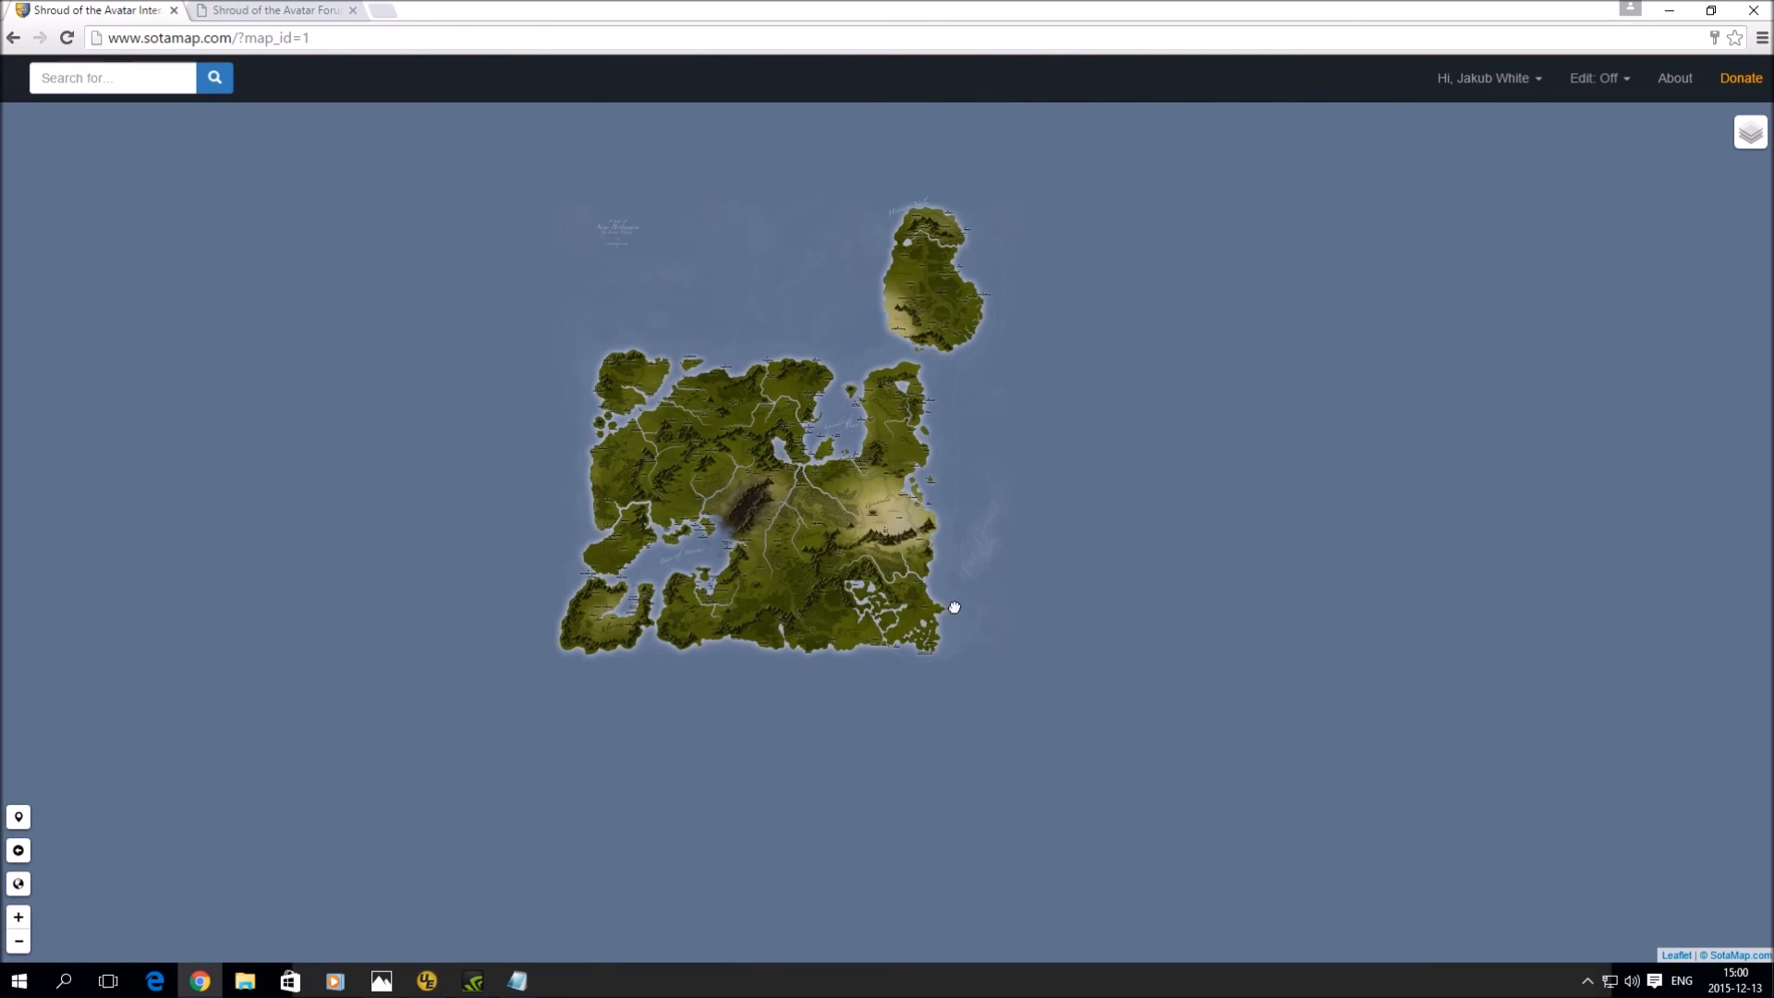
scroll(888, 609, up, 1)
scroll(887, 605, down, 2)
scroll(873, 598, up, 3)
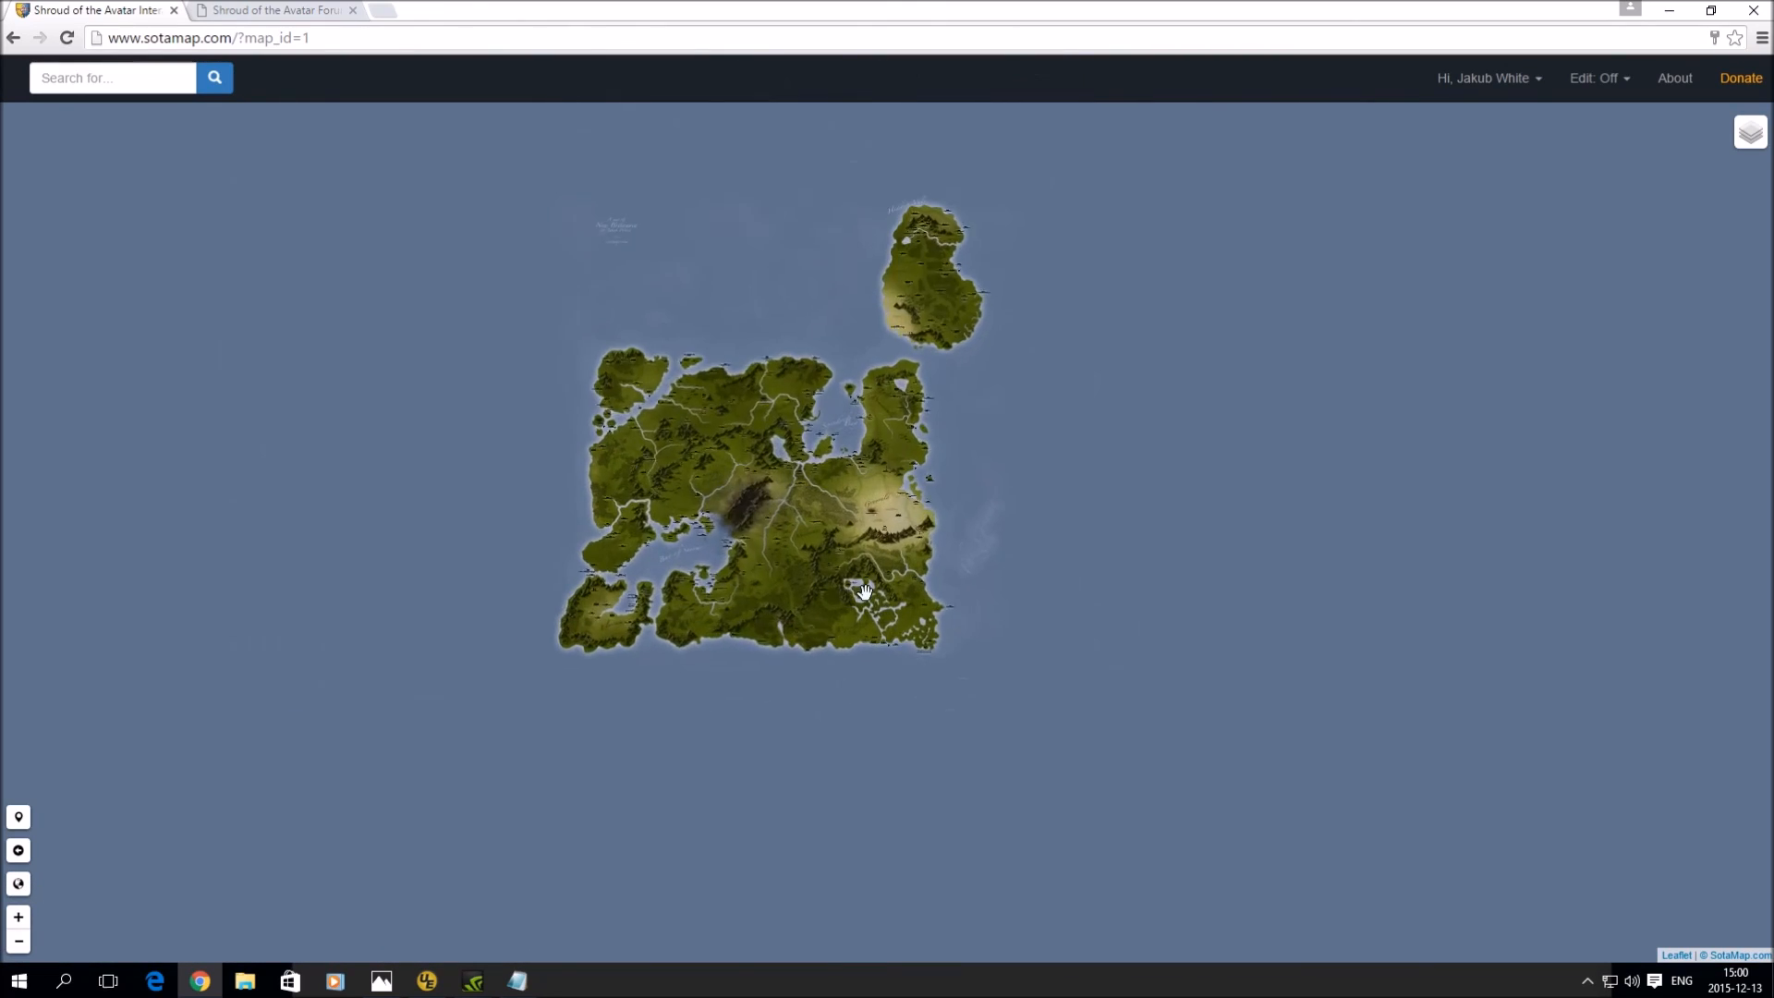
scroll(862, 590, up, 2)
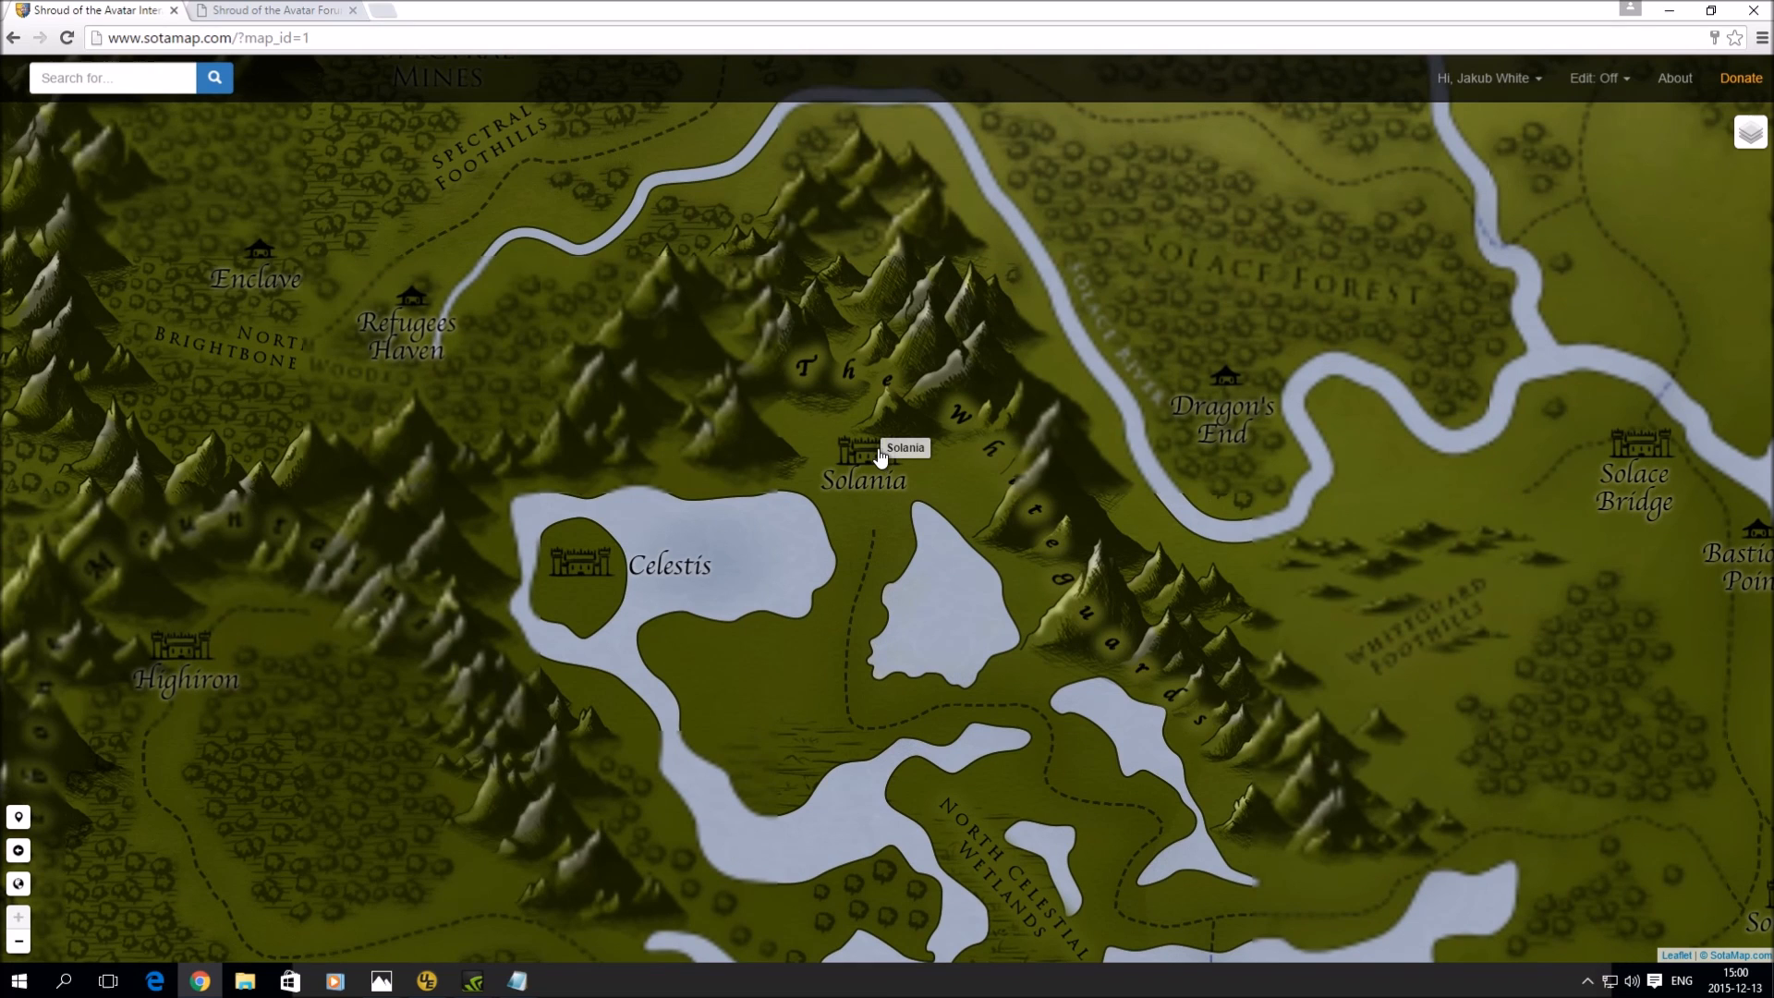
click(863, 452)
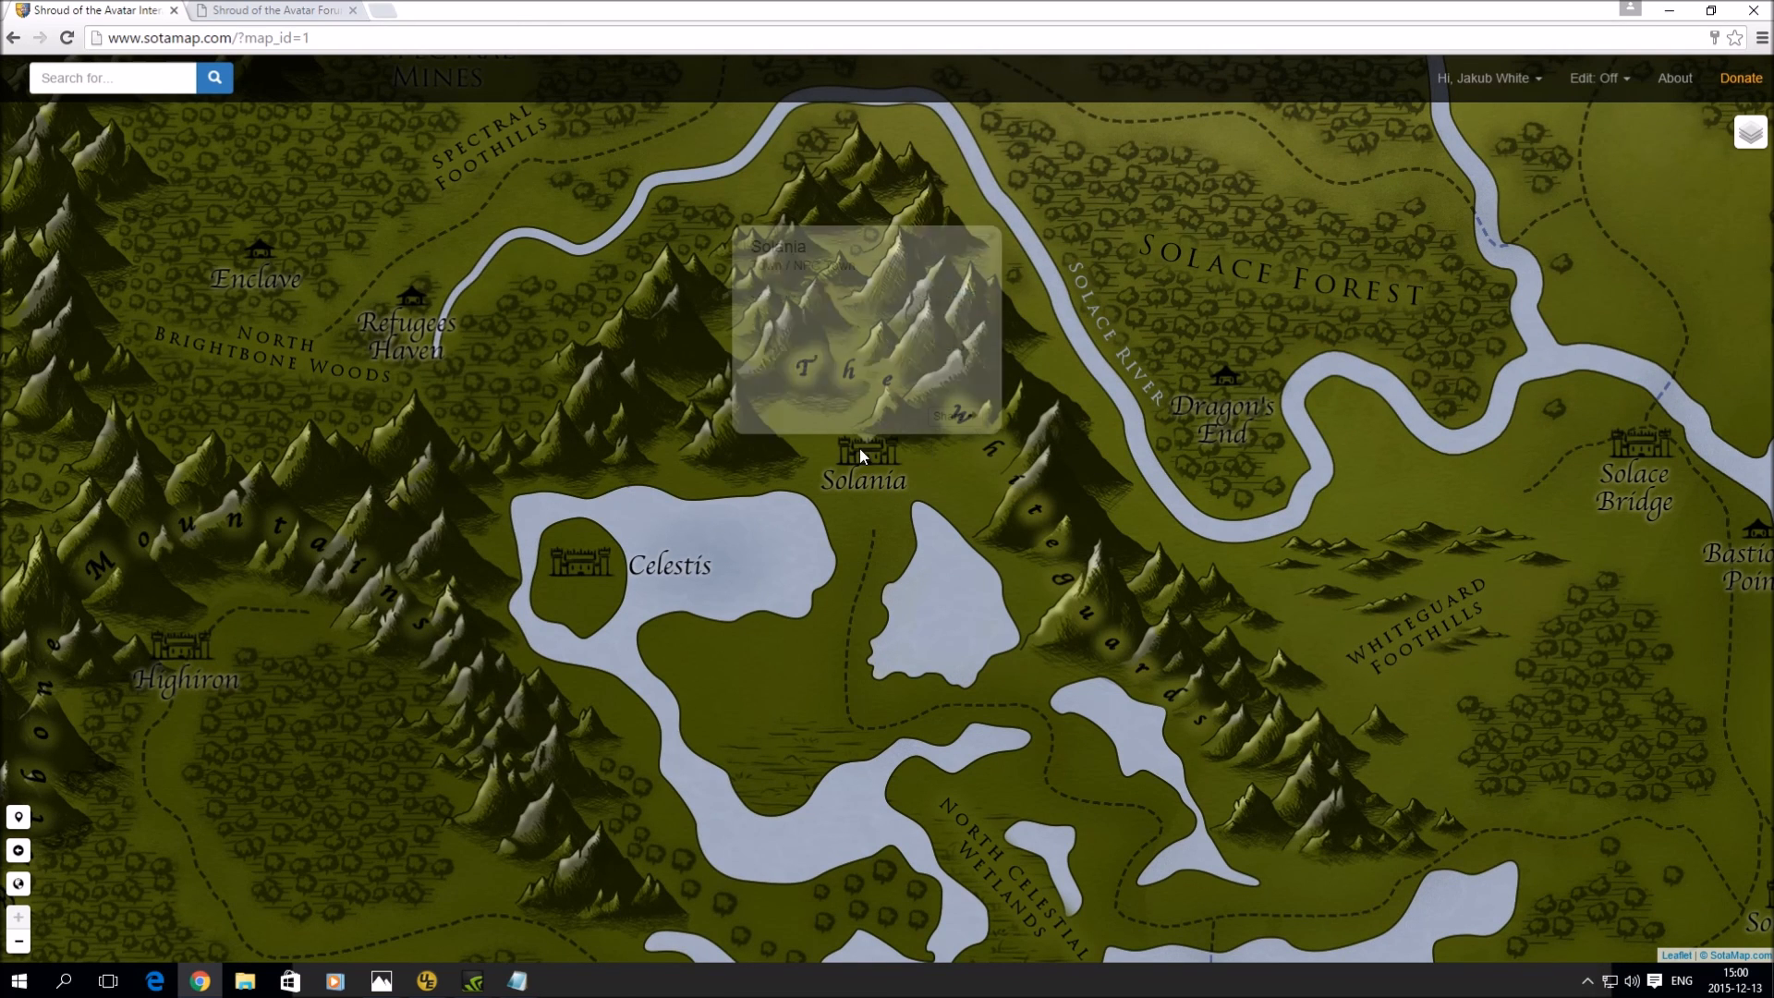
click(956, 294)
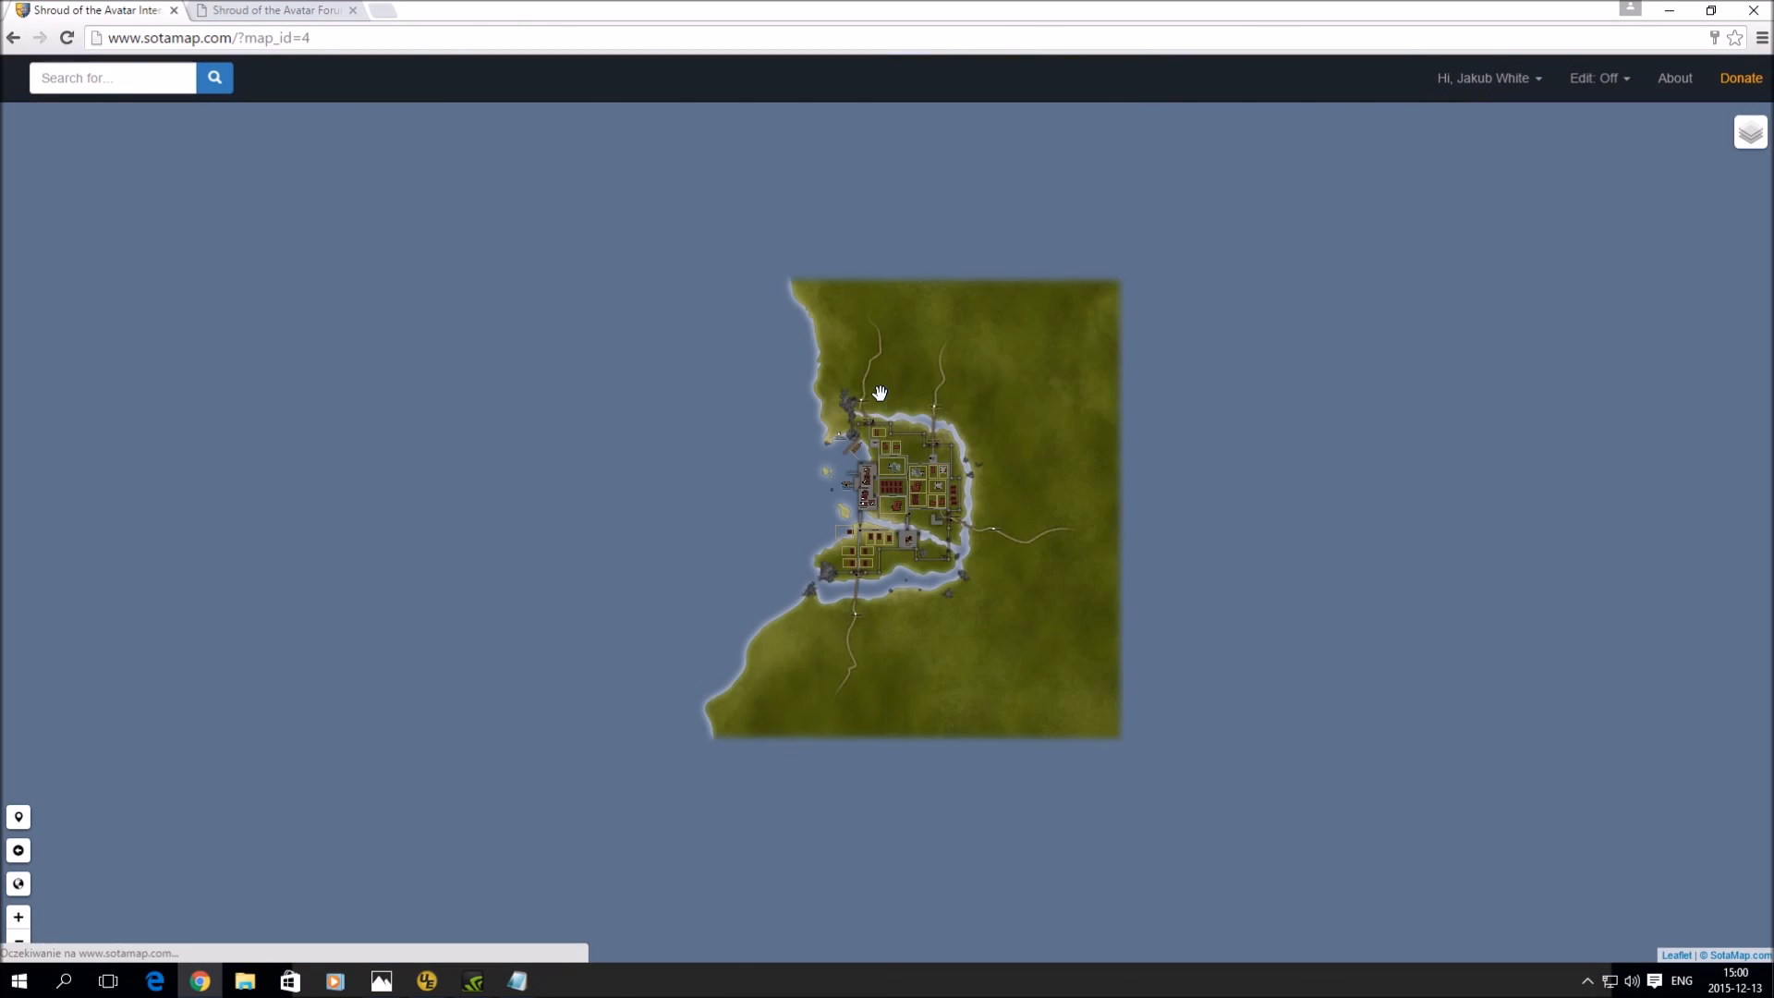
- Check the Solania Inn and Tap and its NPCs: Craigstone the Innkeeper, Sally Hoyt and Allan the Barman
scroll(825, 476, up, 4)
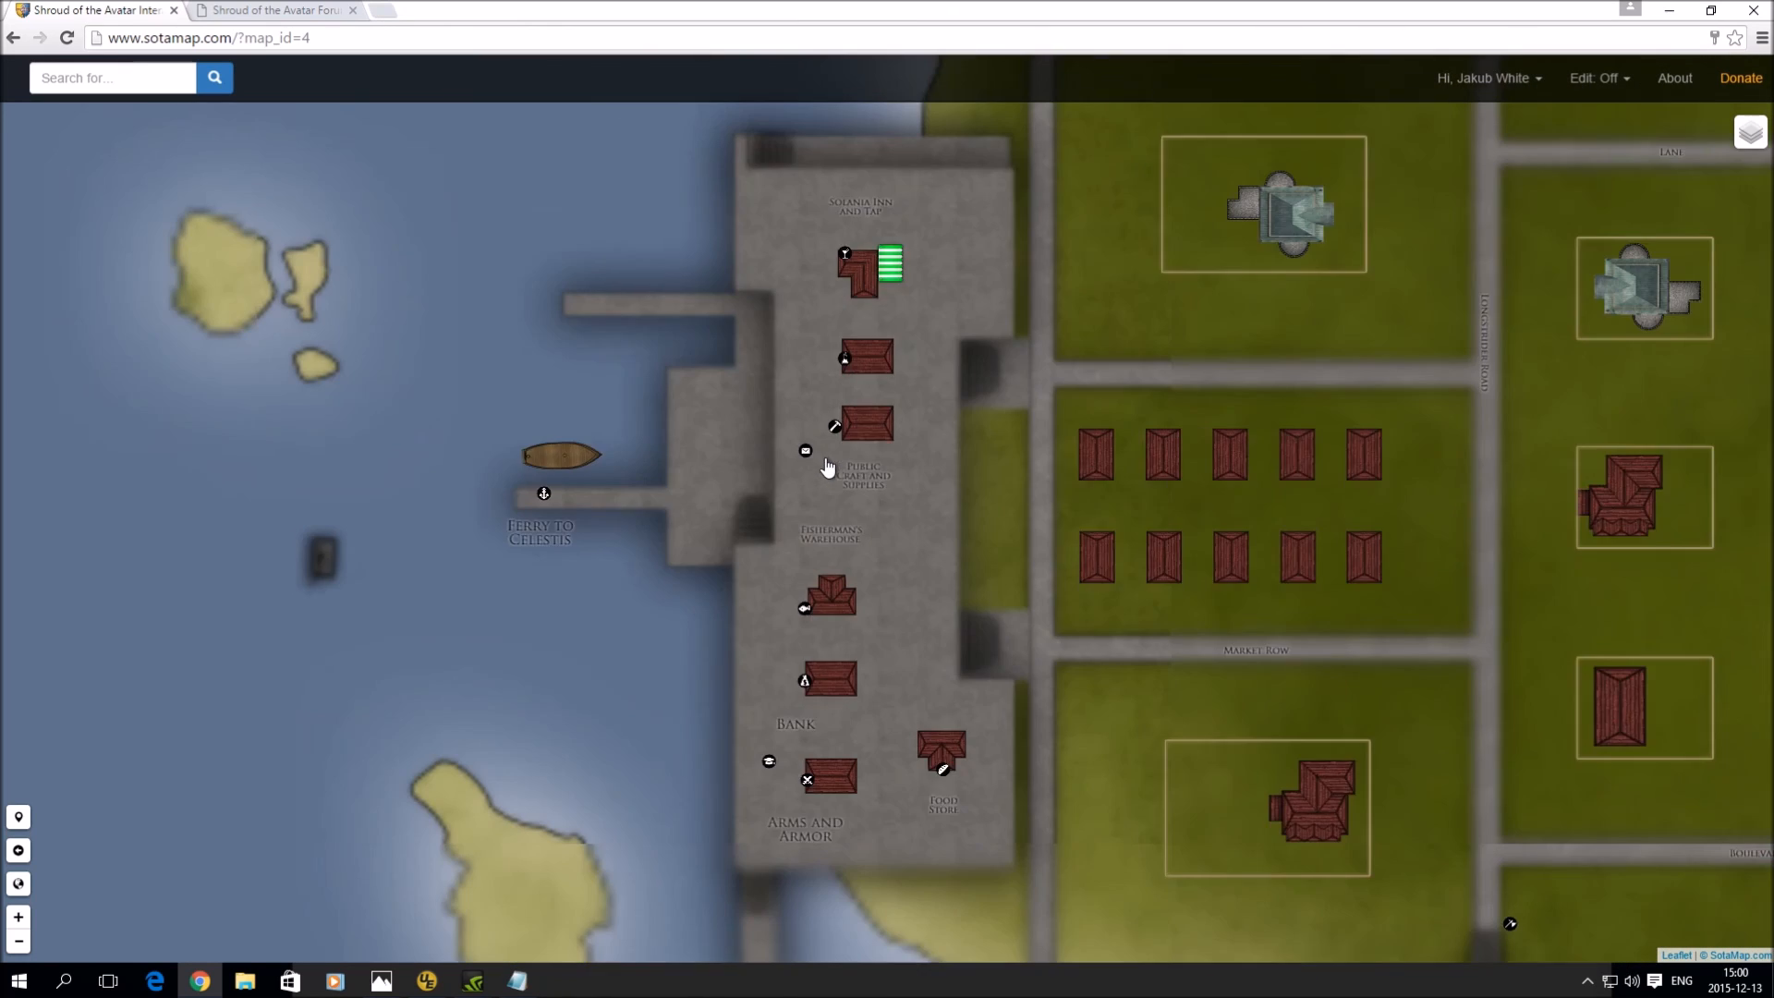
drag(966, 394, 931, 509)
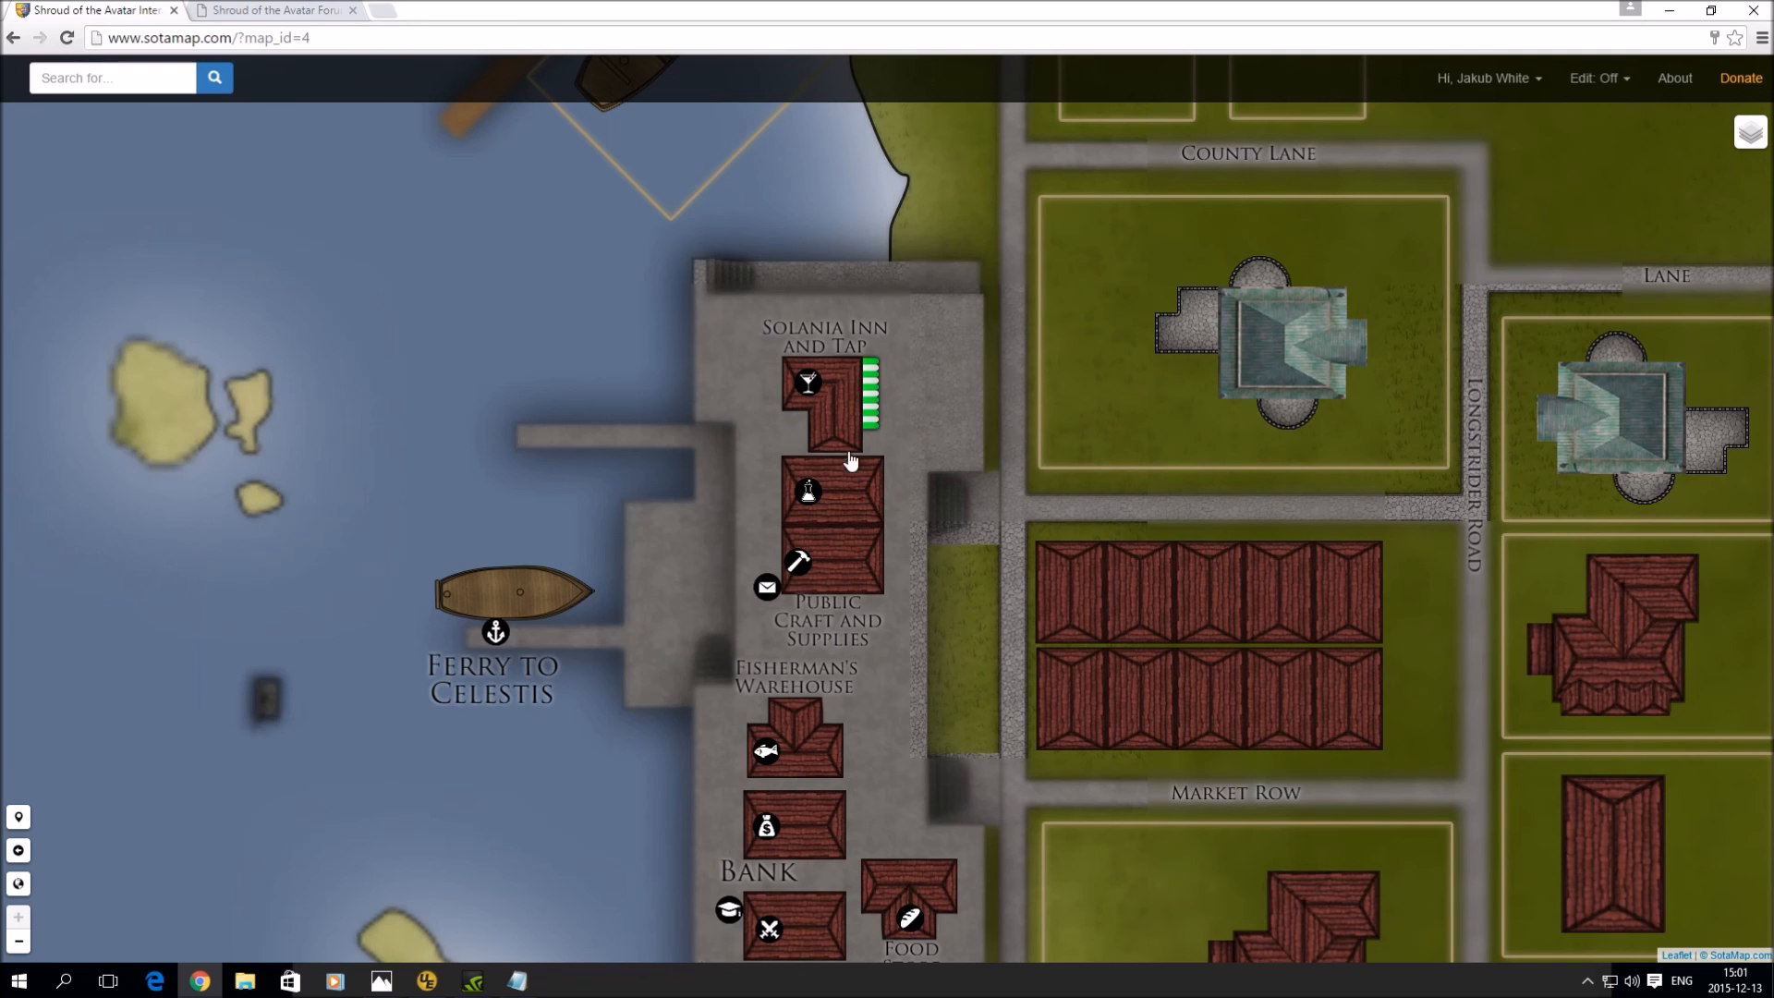
click(806, 383)
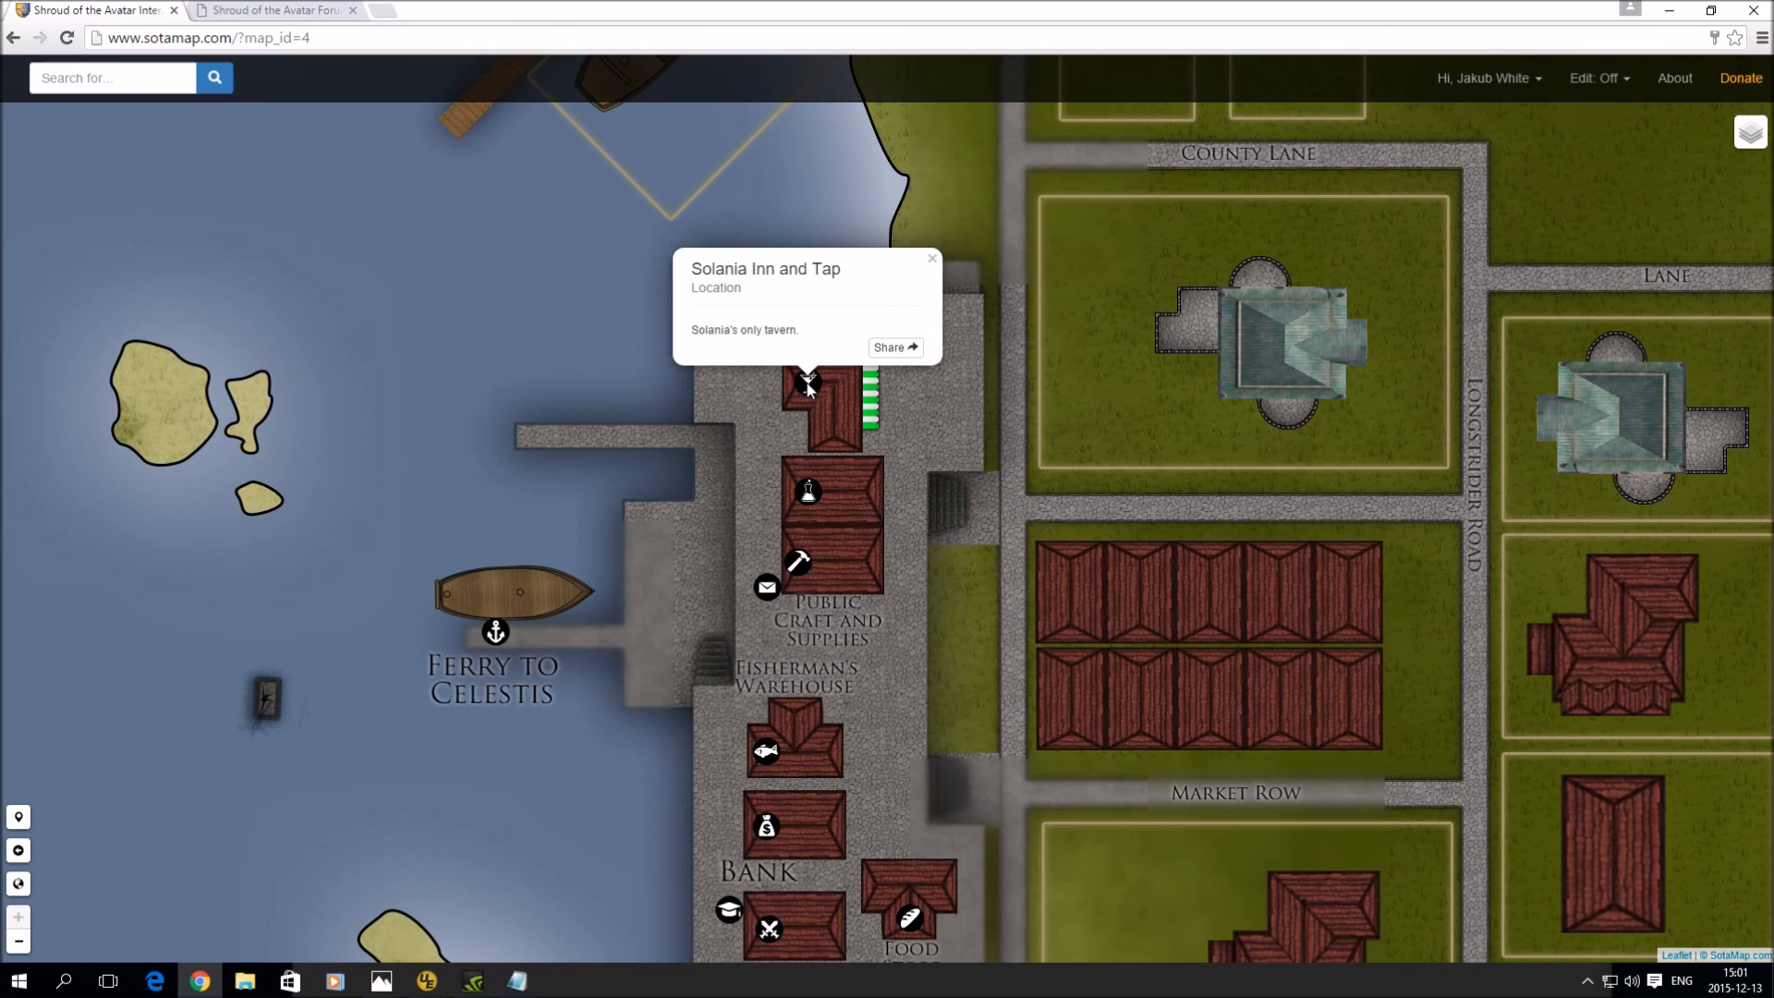
click(930, 262)
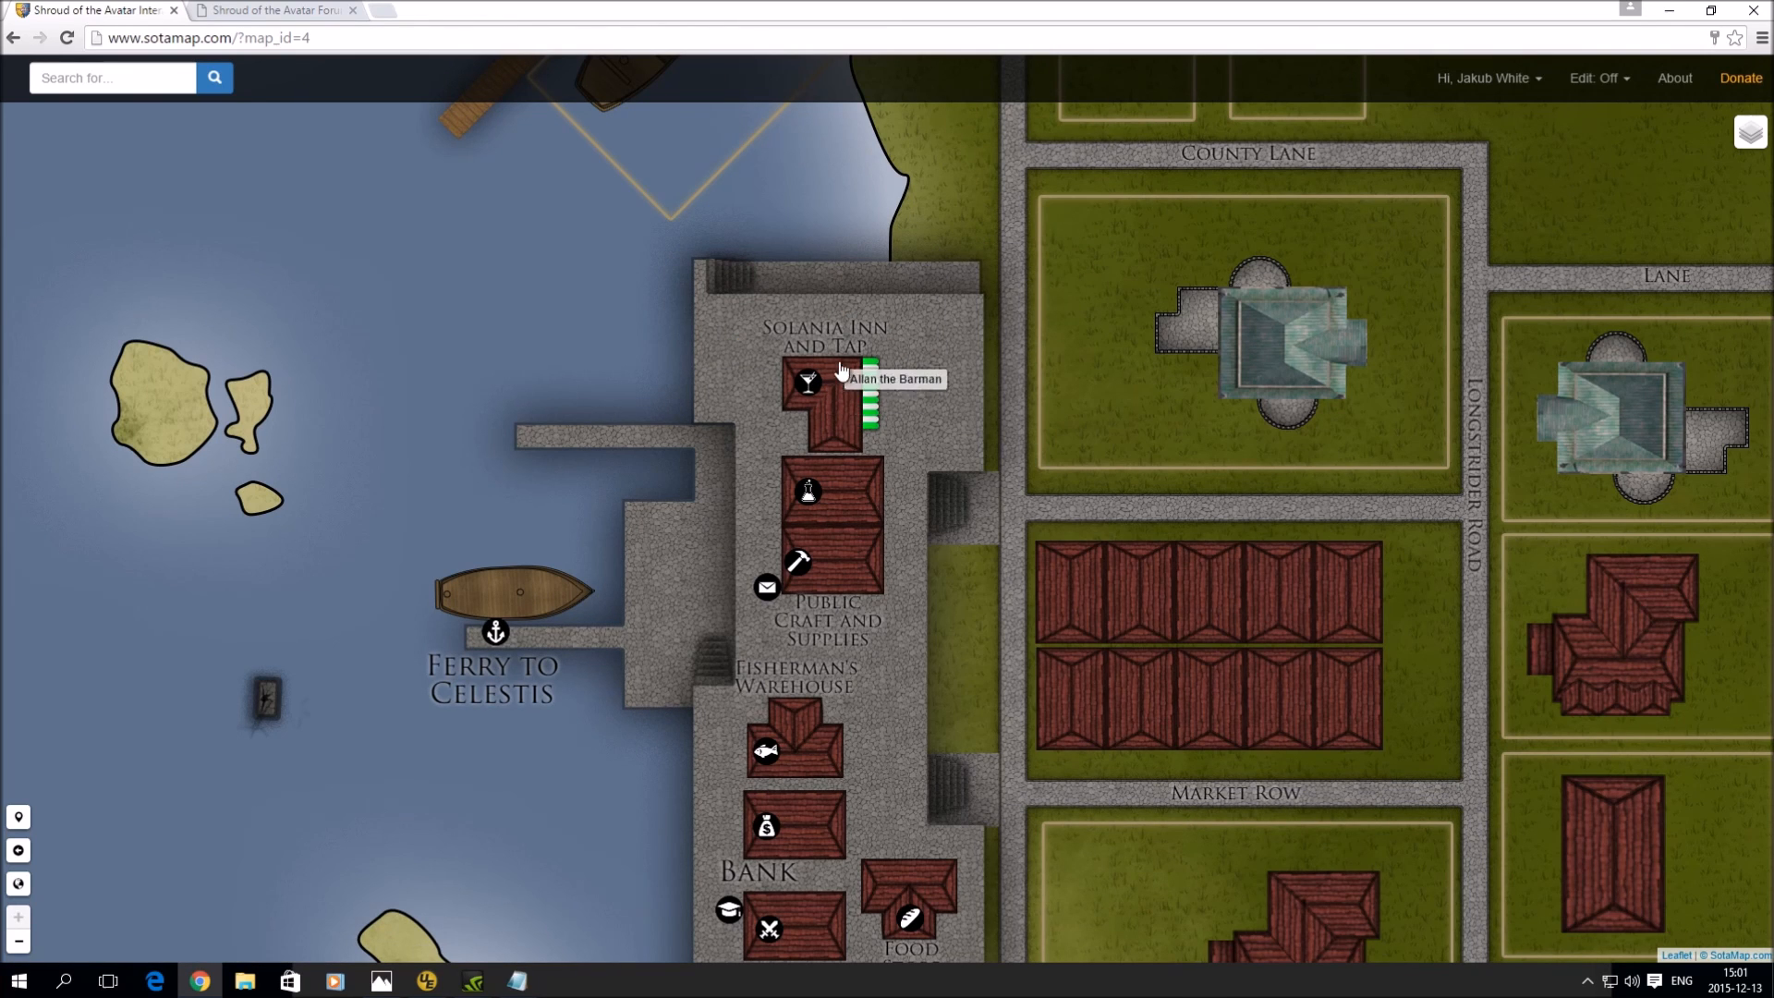
click(835, 423)
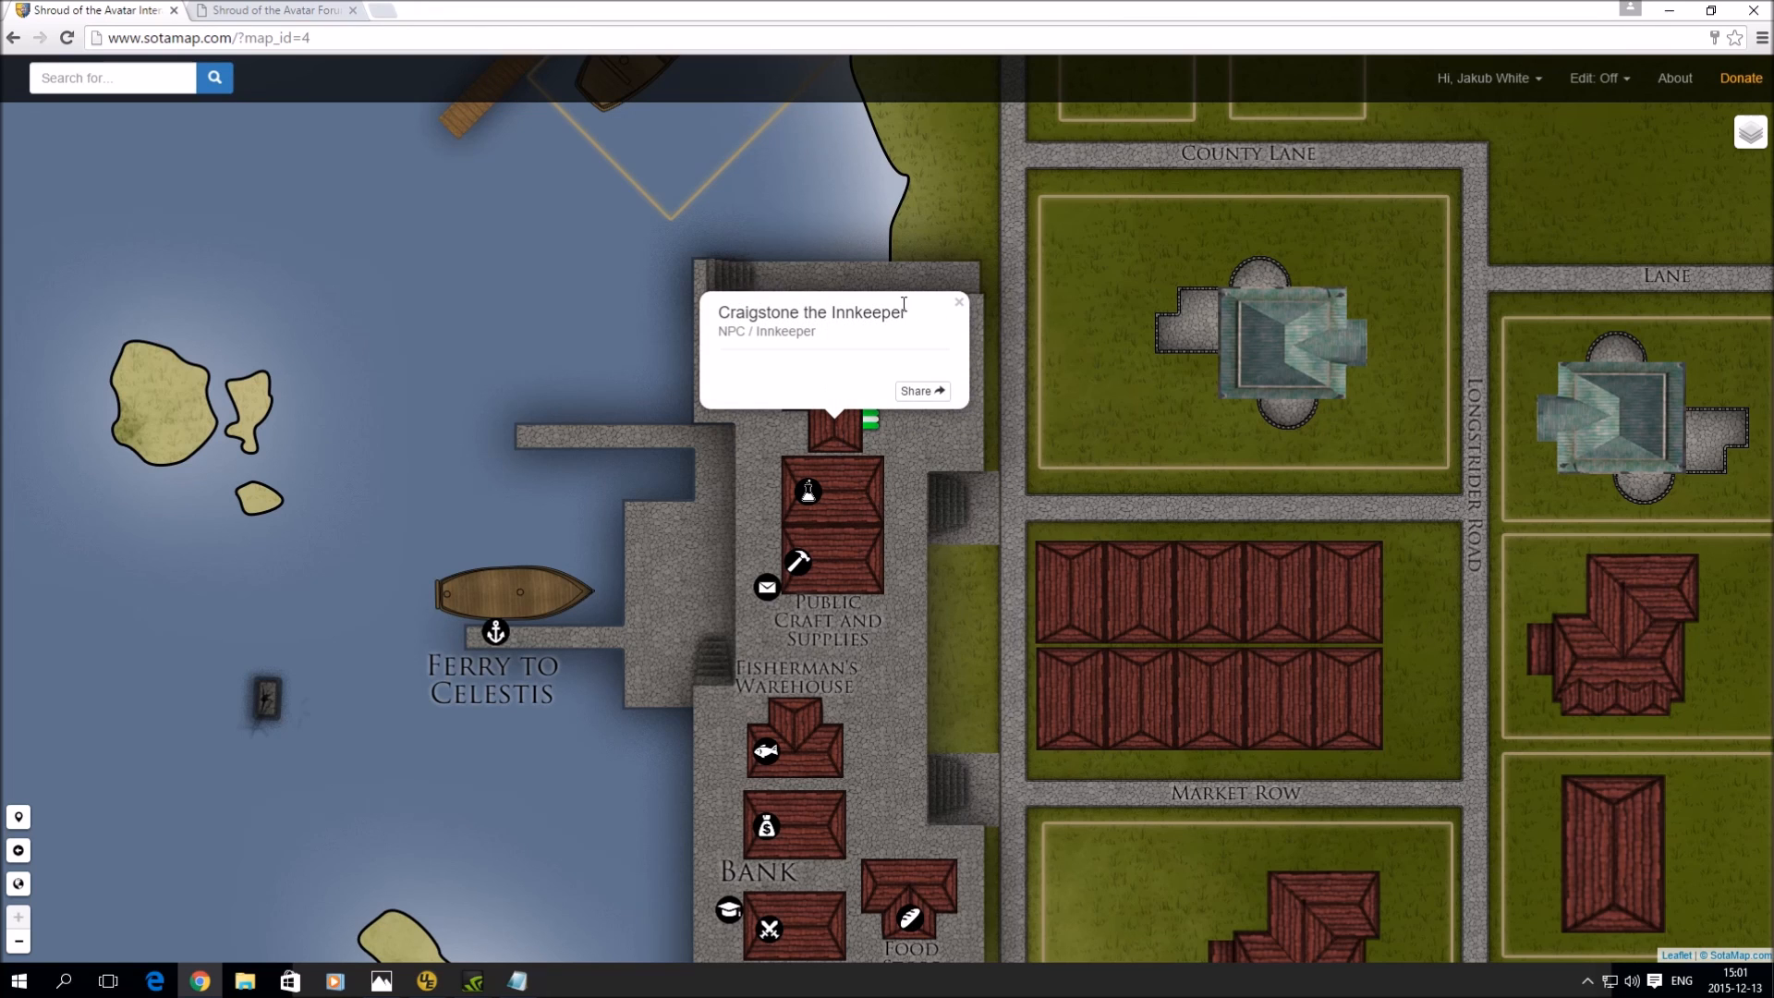
click(959, 302)
click(838, 404)
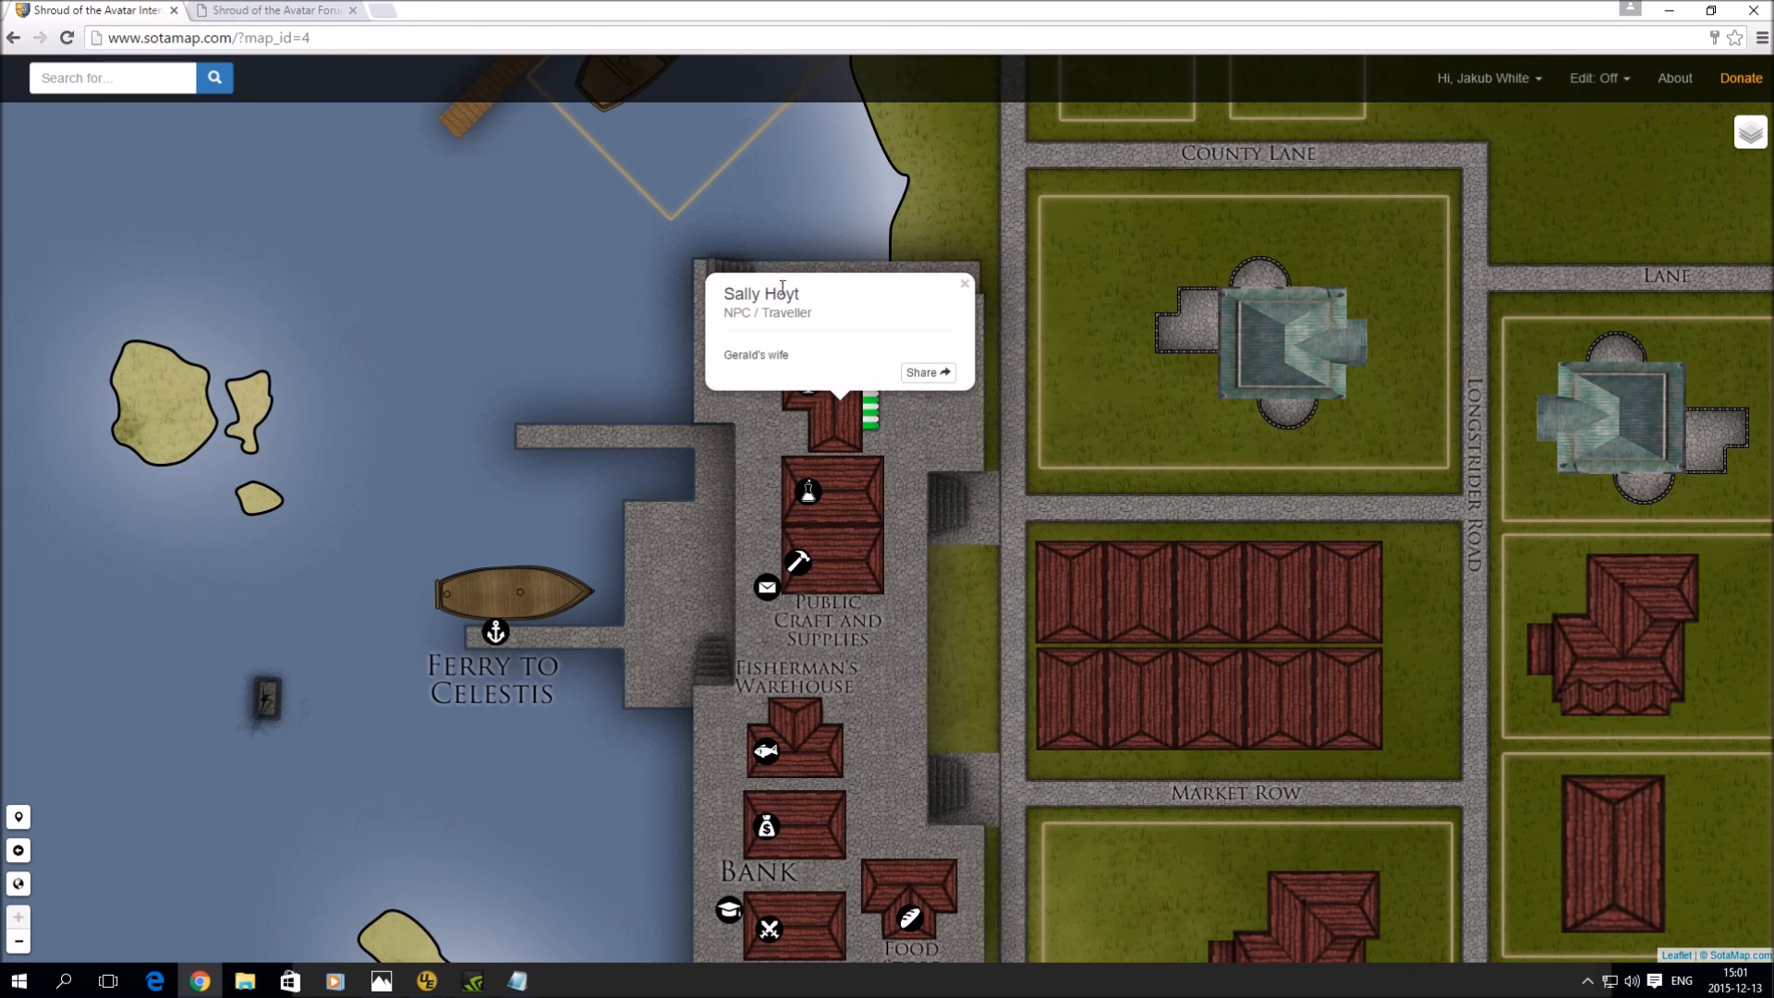
click(964, 282)
click(836, 372)
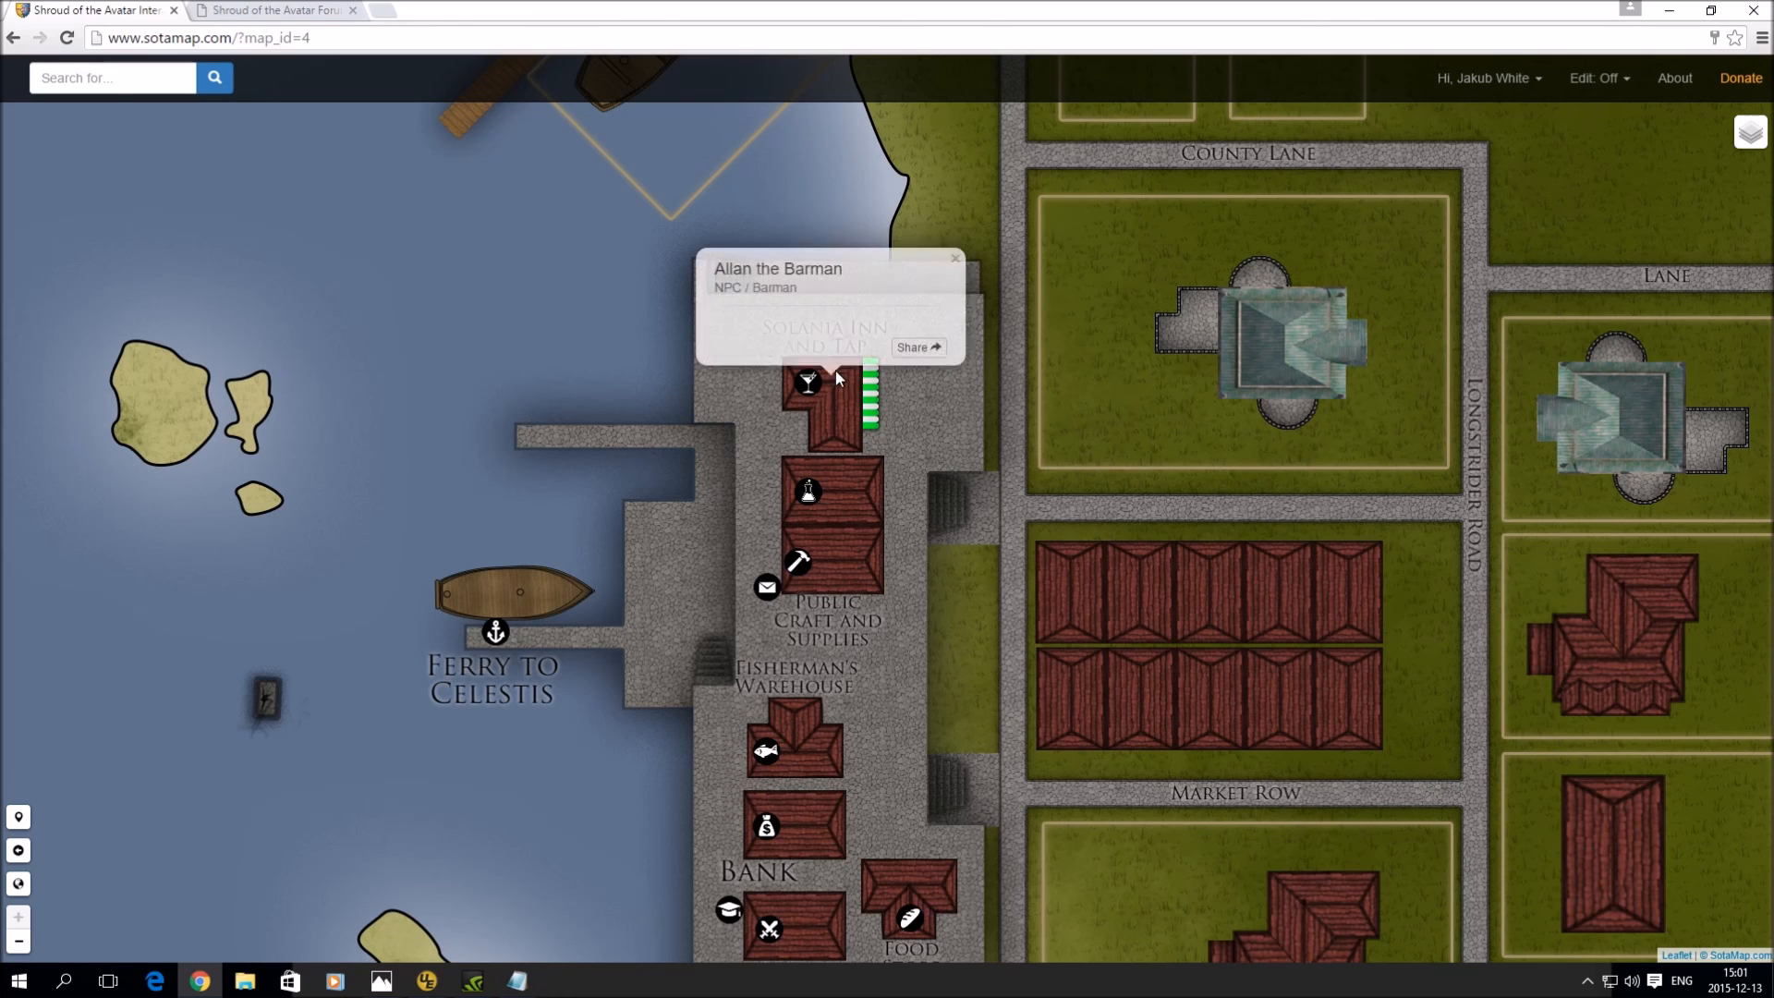
click(954, 259)
click(1615, 81)
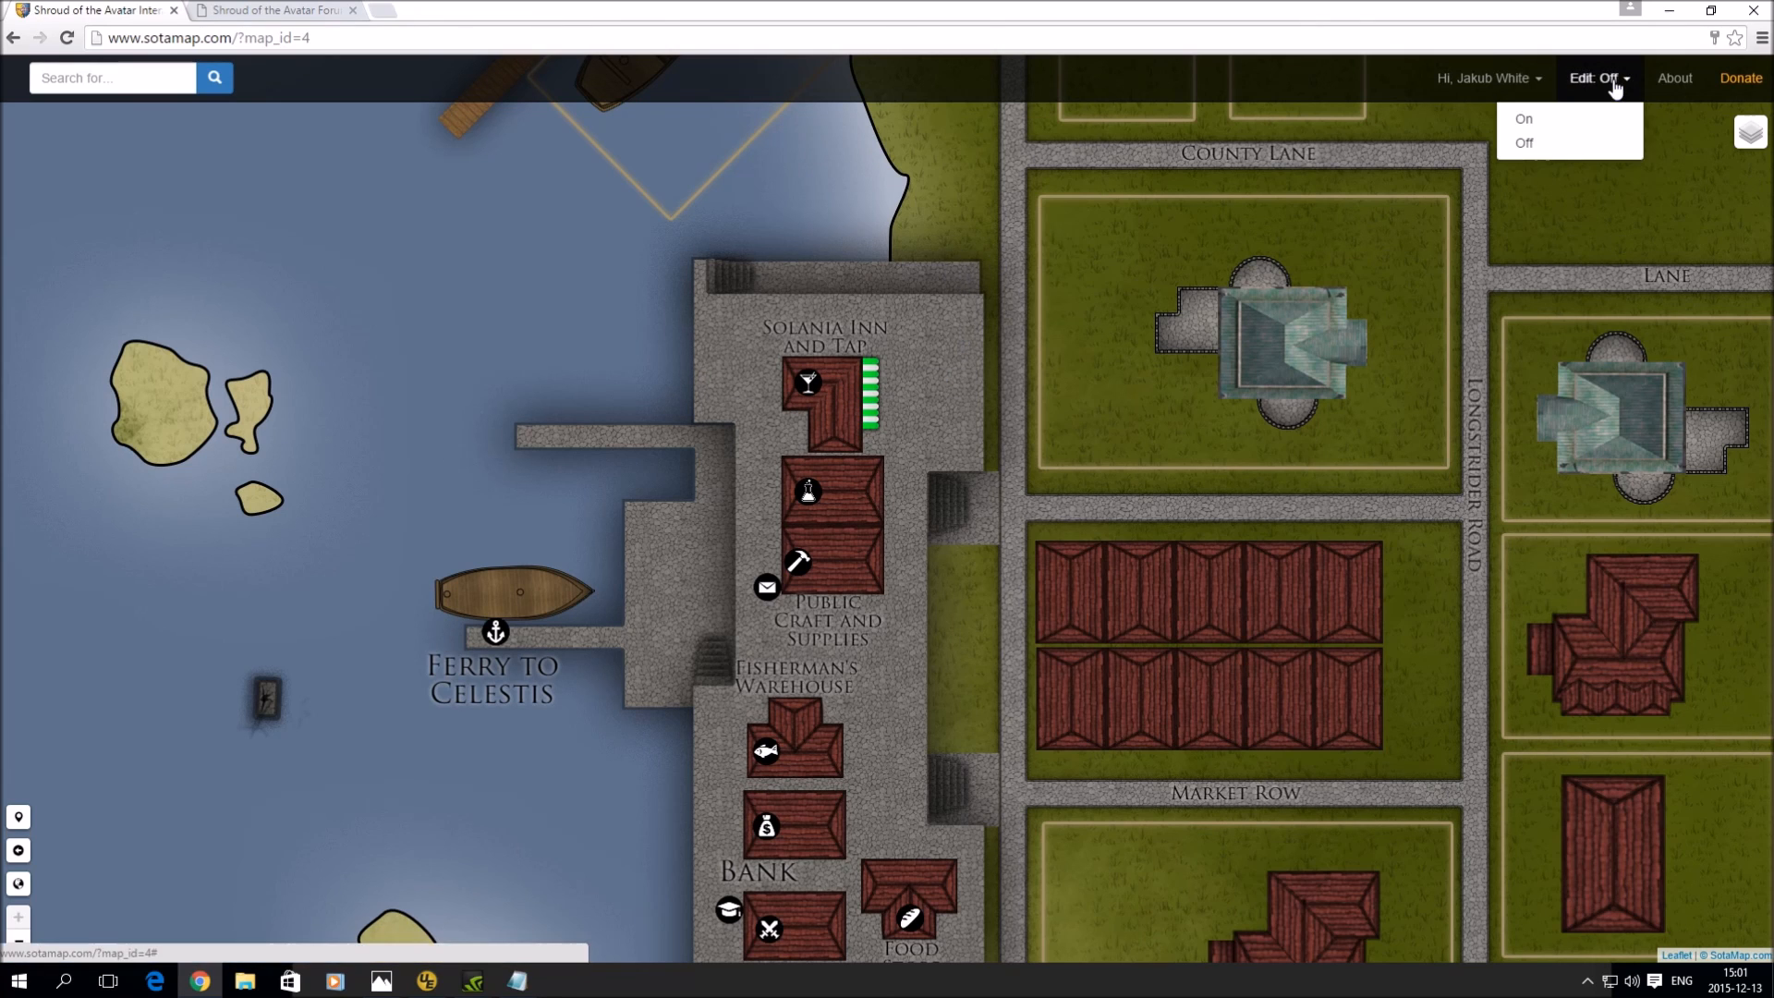
- Switch editing on and open Gerald Hoyt's and Allan the Barman's inn POIs for editing
click(1576, 129)
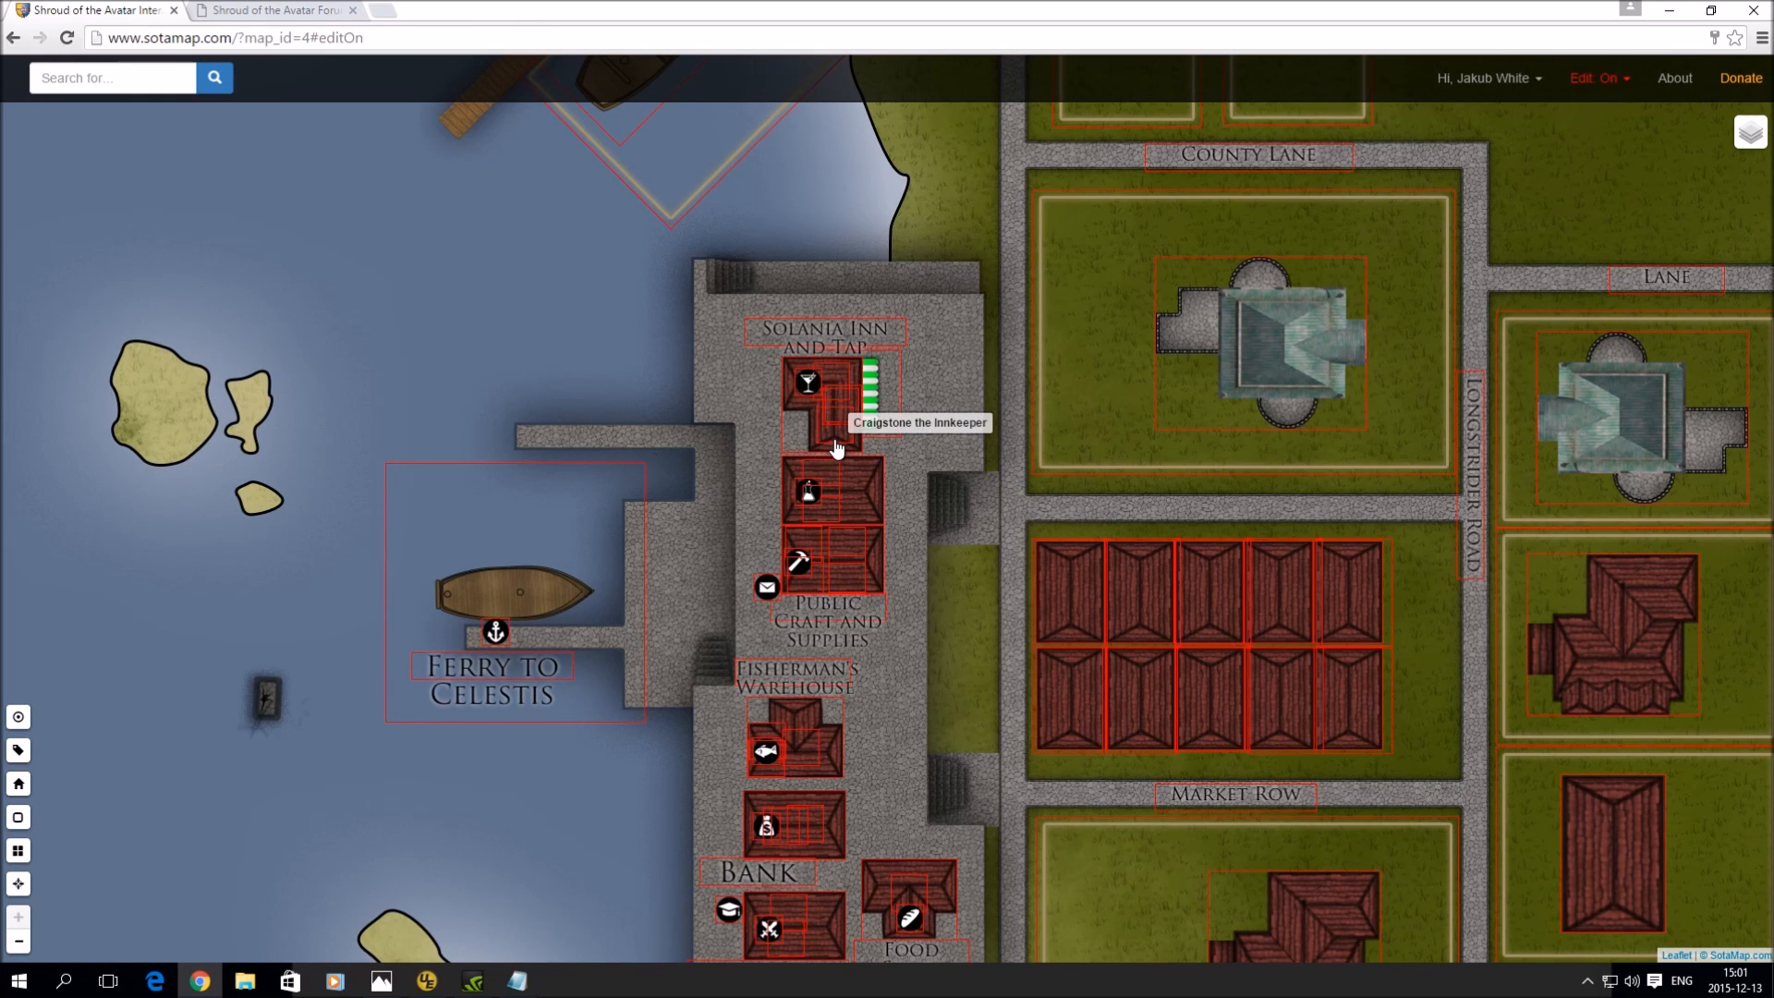
click(861, 390)
click(842, 286)
click(711, 370)
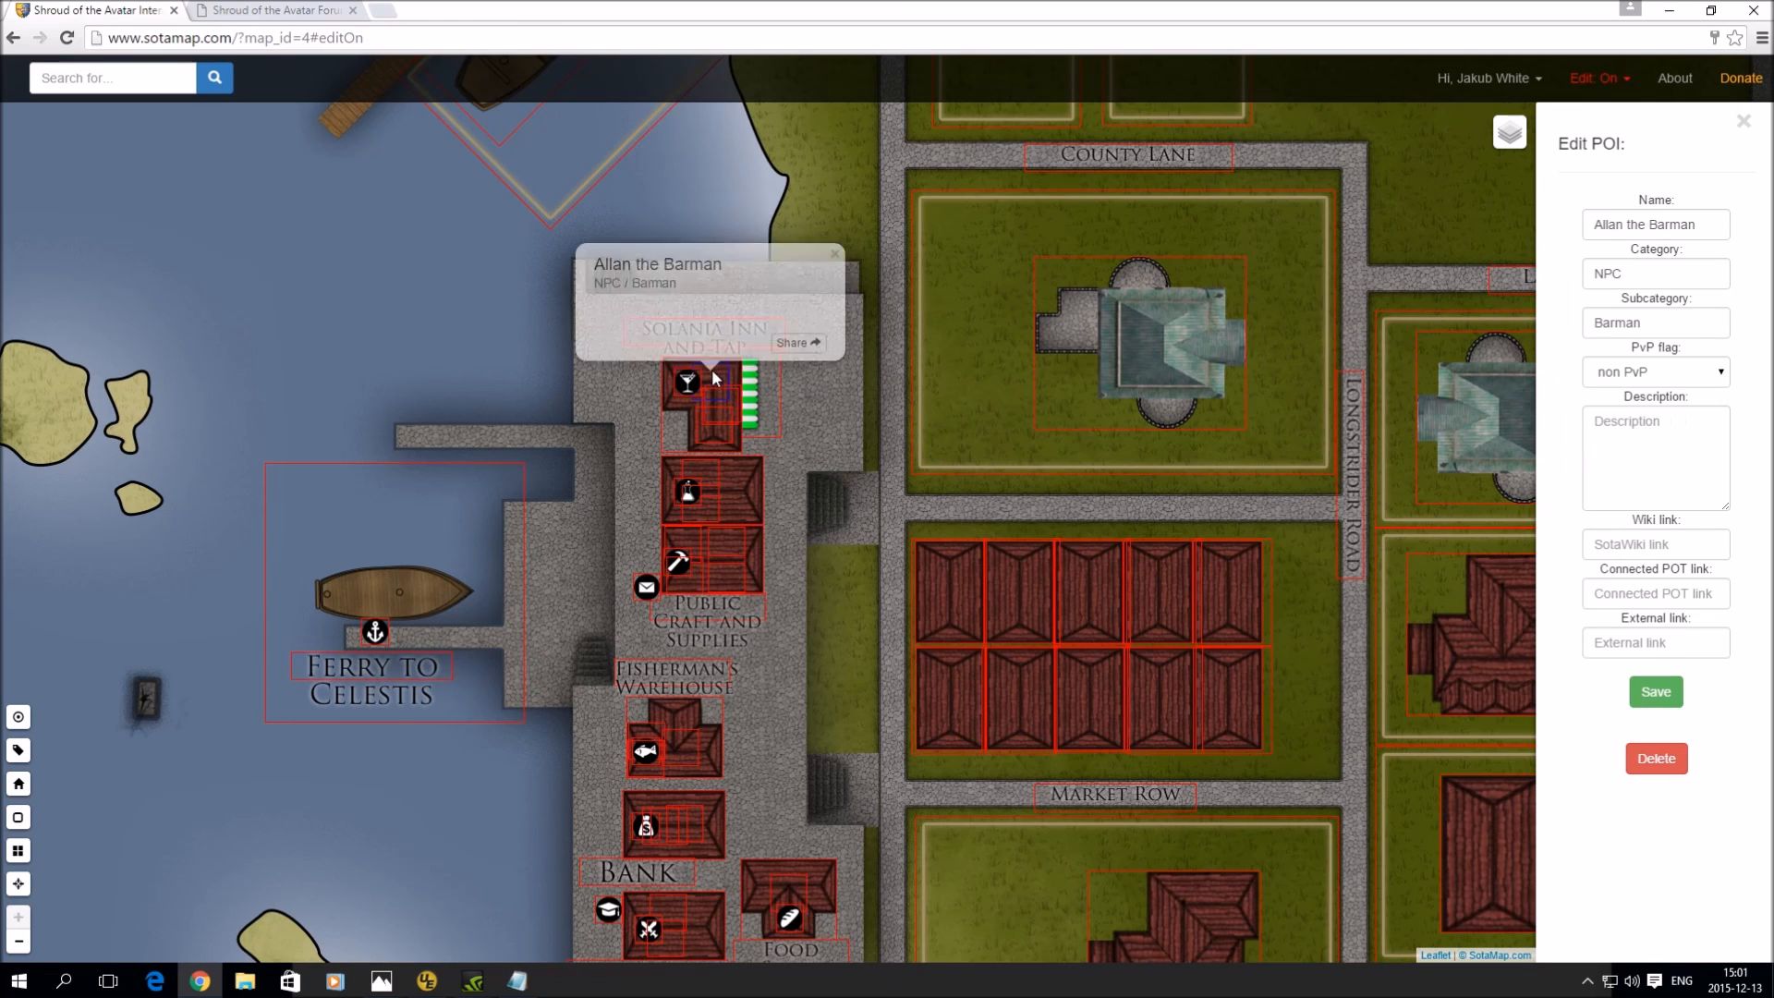
click(834, 253)
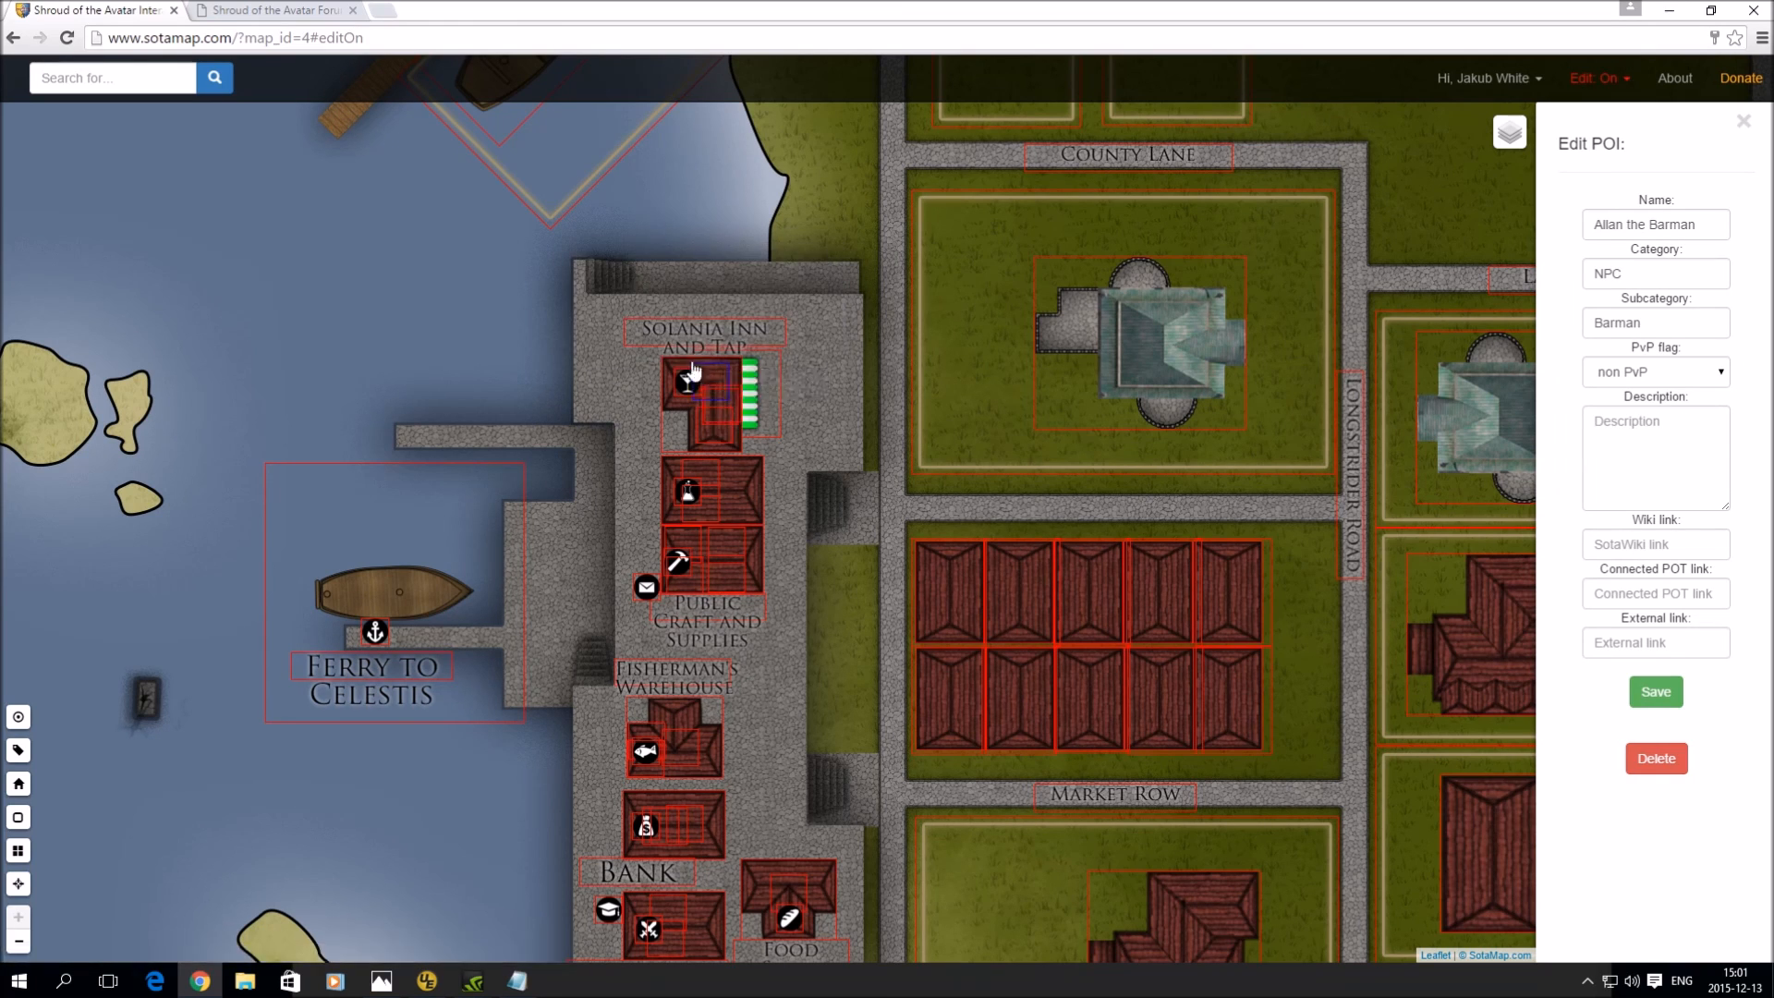
click(1596, 83)
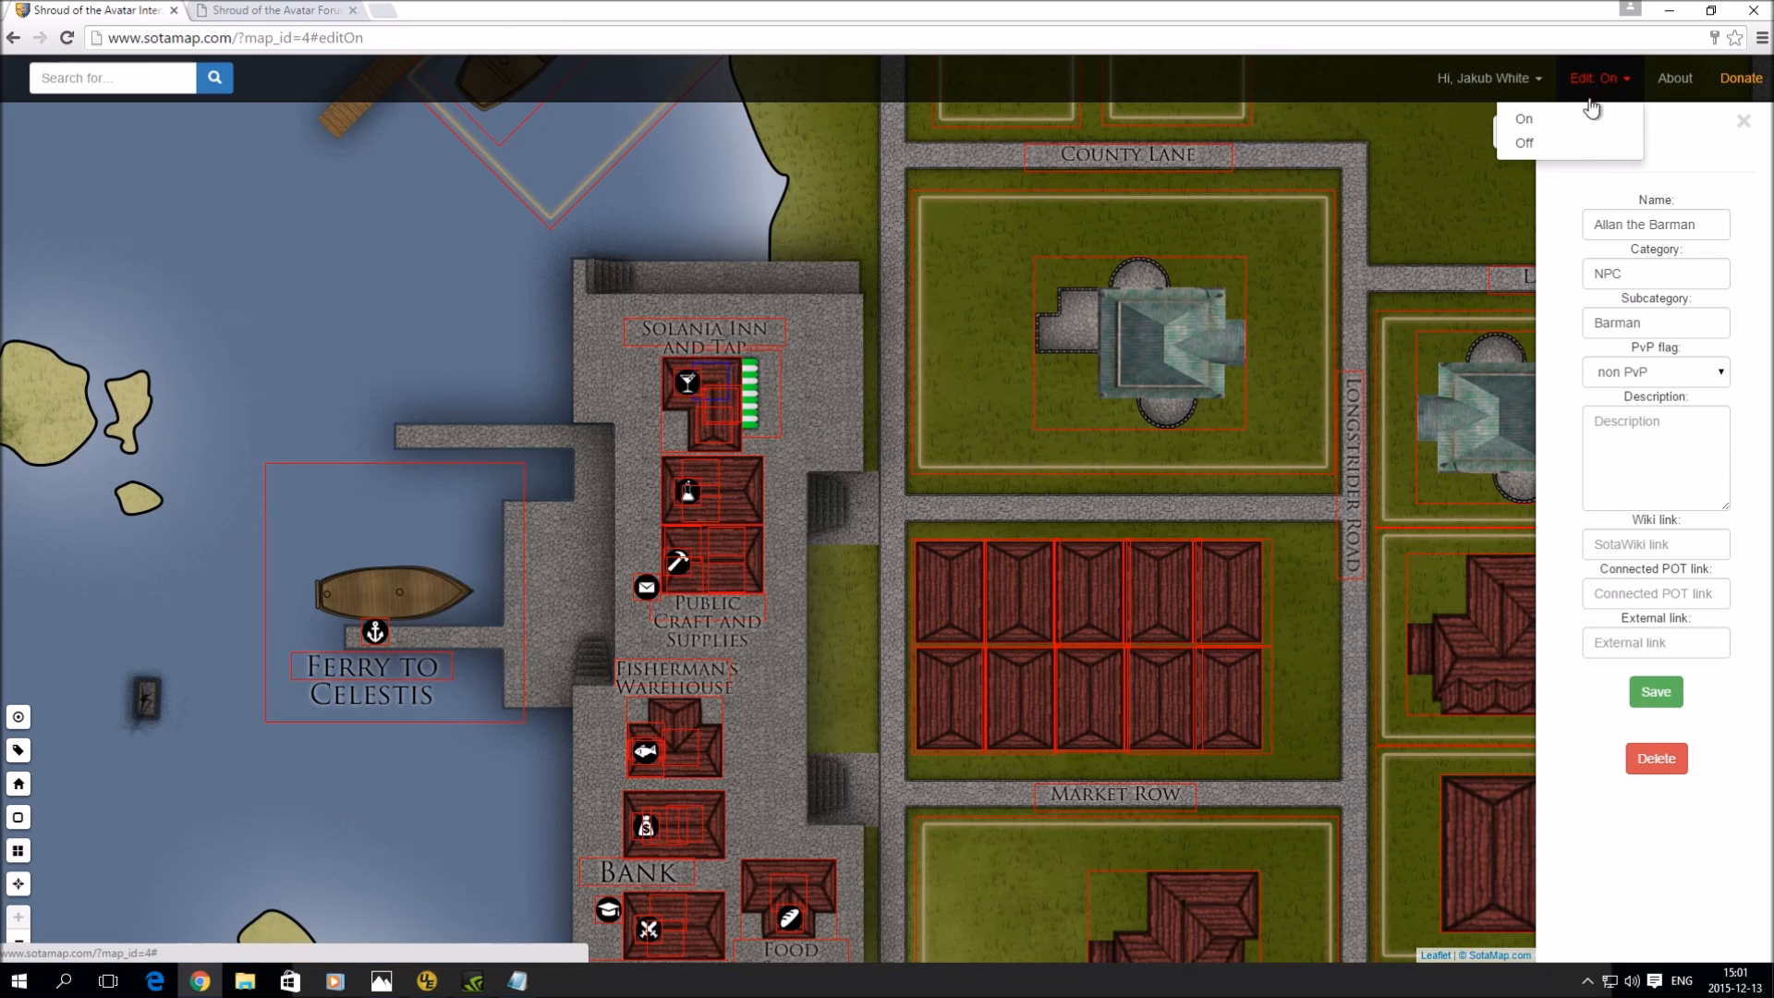
click(1570, 148)
click(122, 73)
text(A)
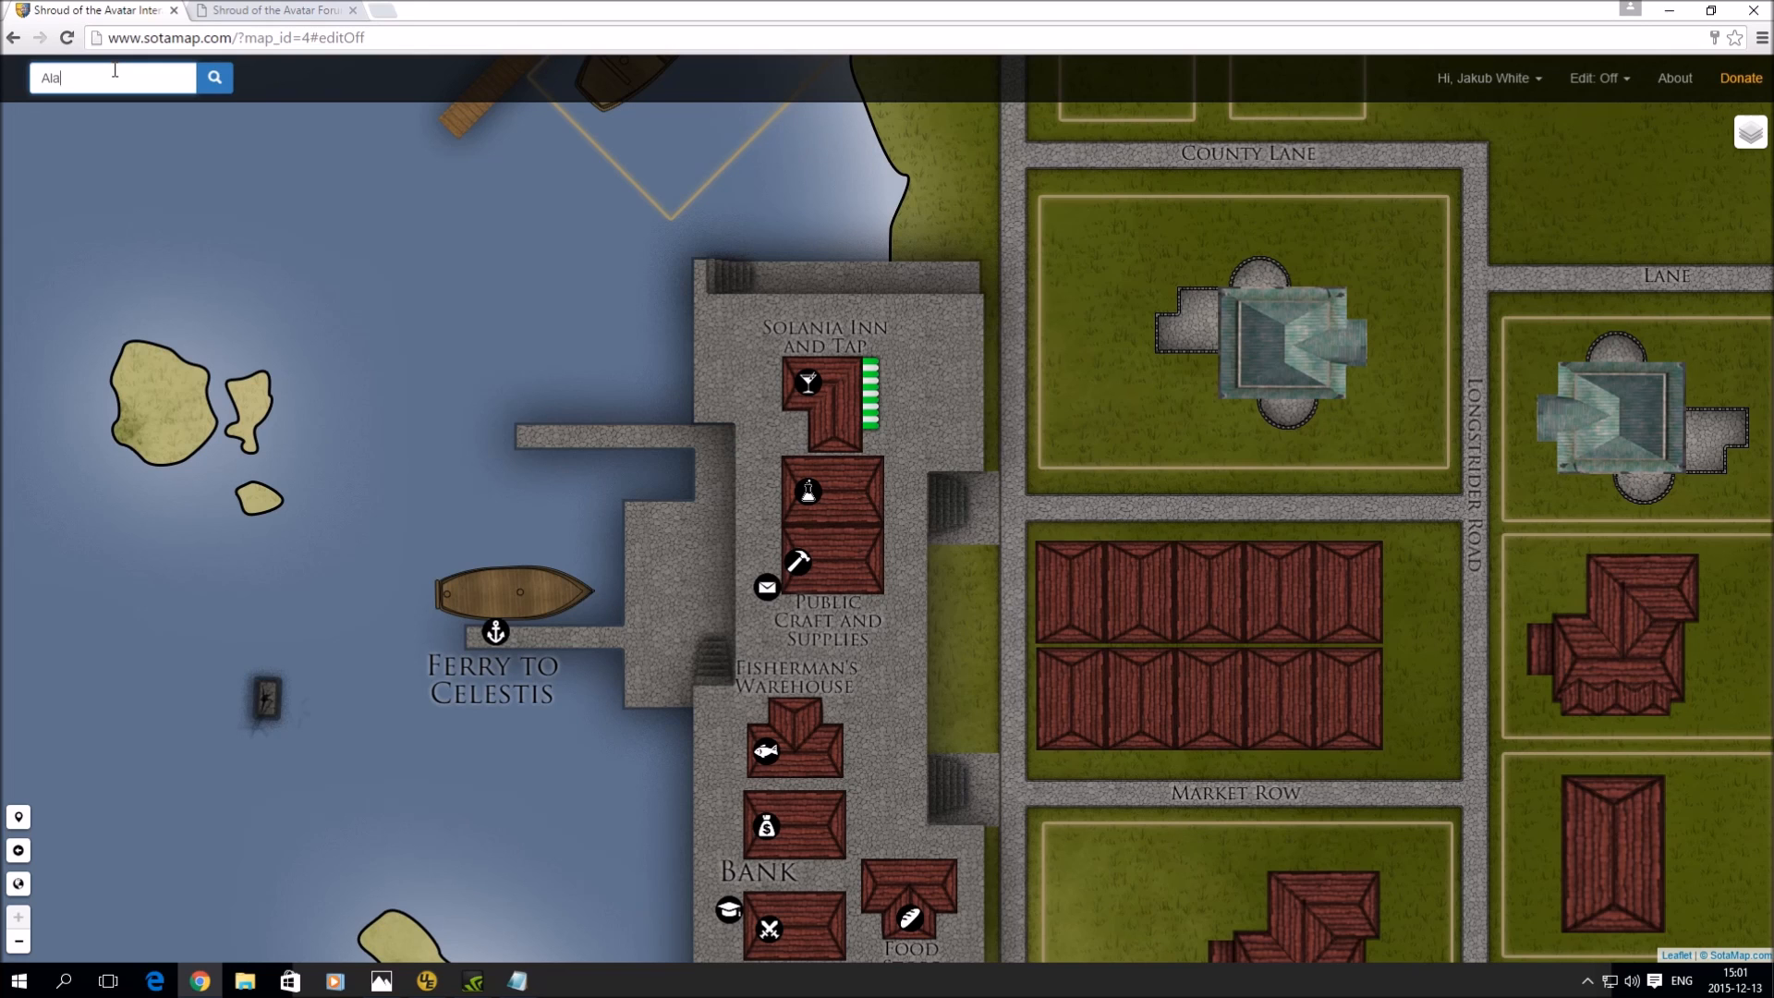
key(BackSpace)
text(Gerald Hoyt)
click(134, 119)
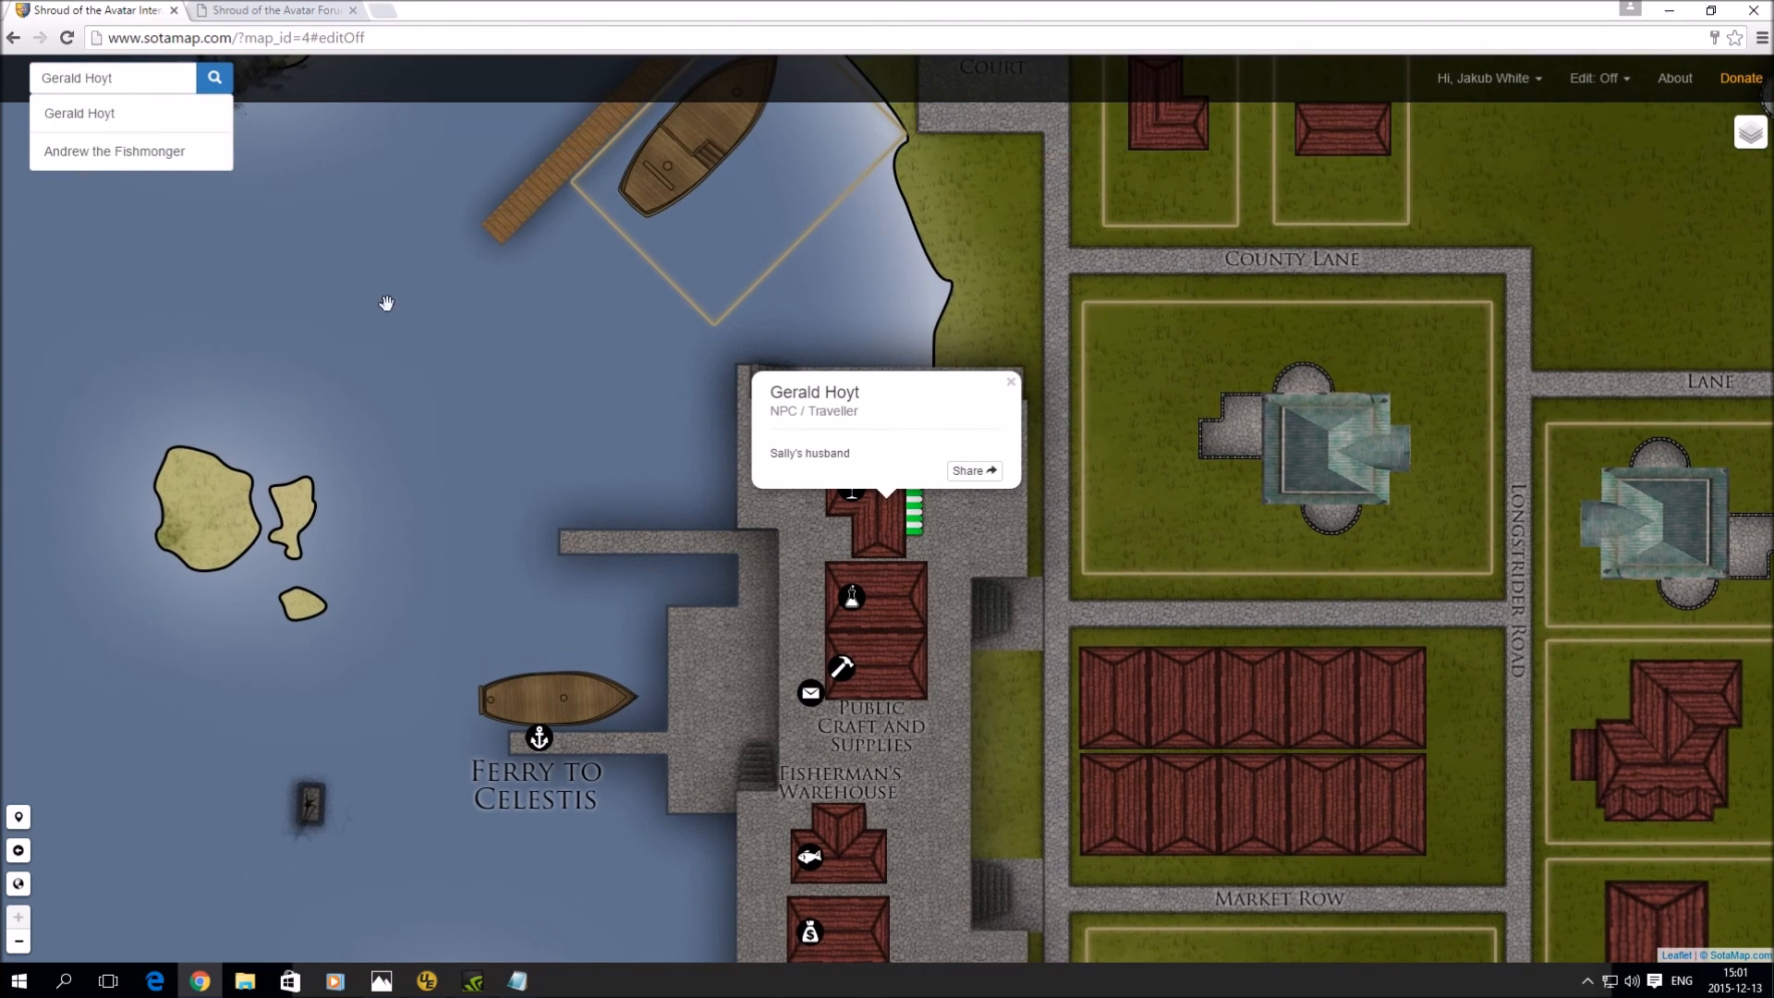
click(1012, 381)
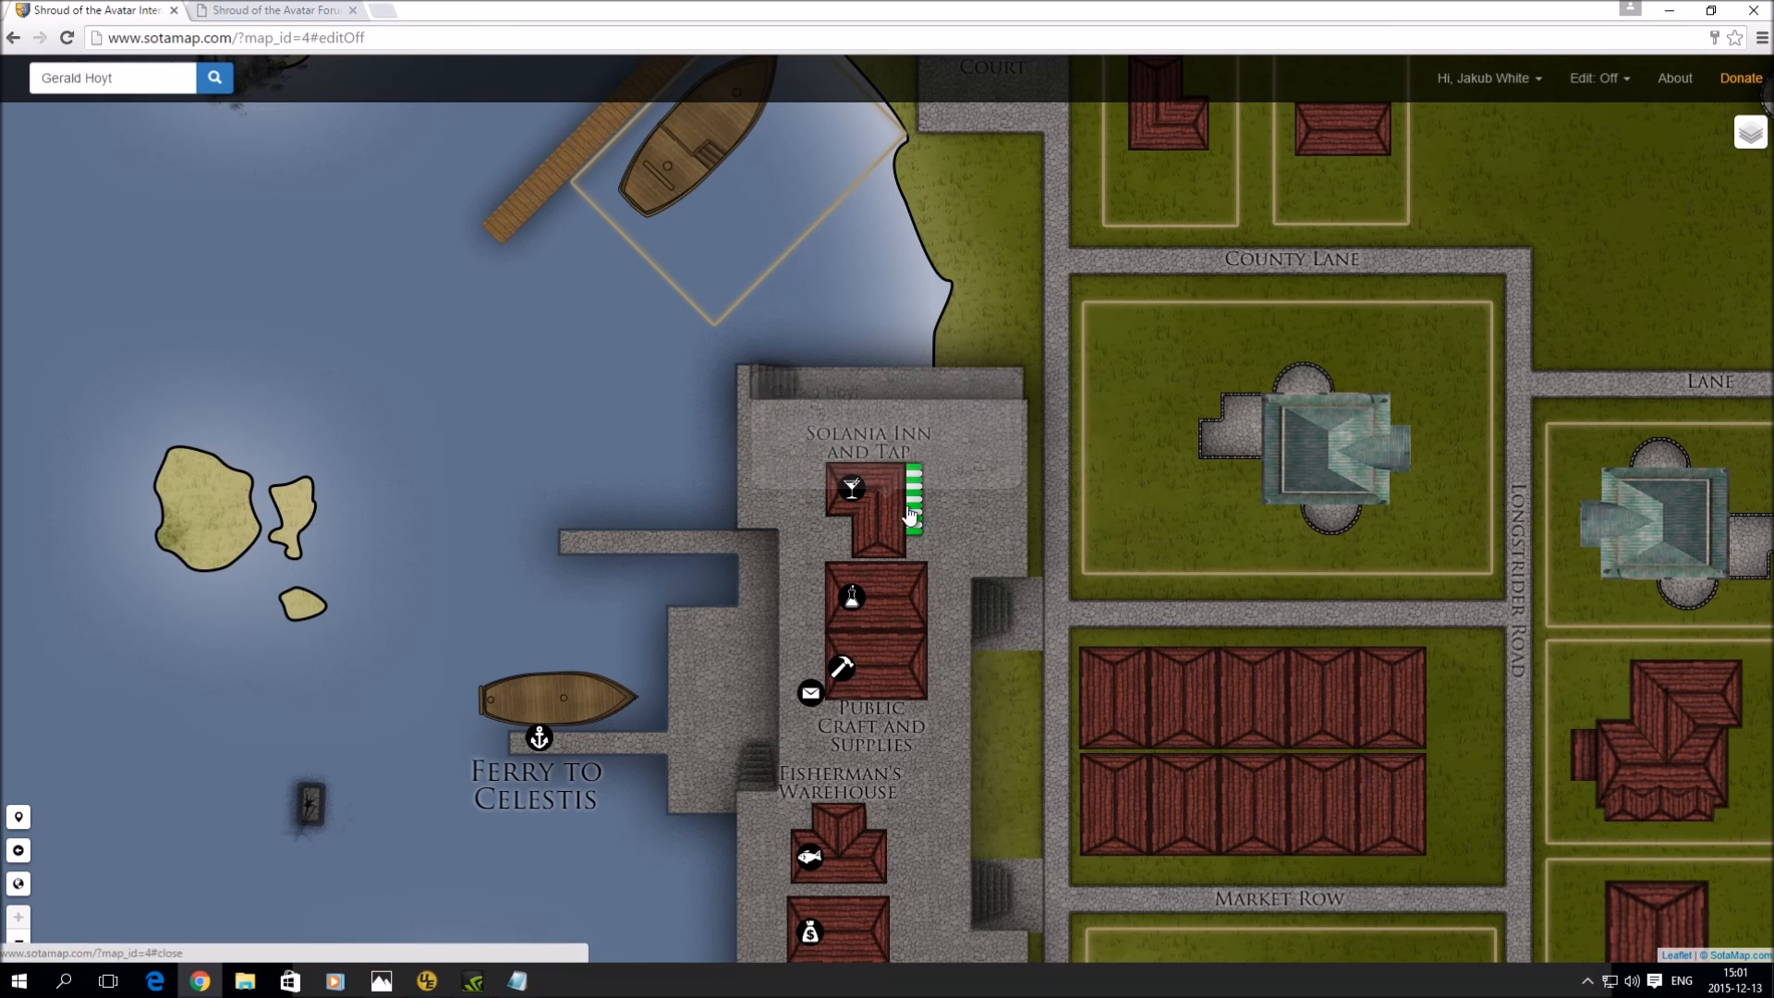
- Search 'All' to locate Allan the Barman, then pan to the Bank, Arms and Armor and Shady Grove
click(178, 84)
text(All)
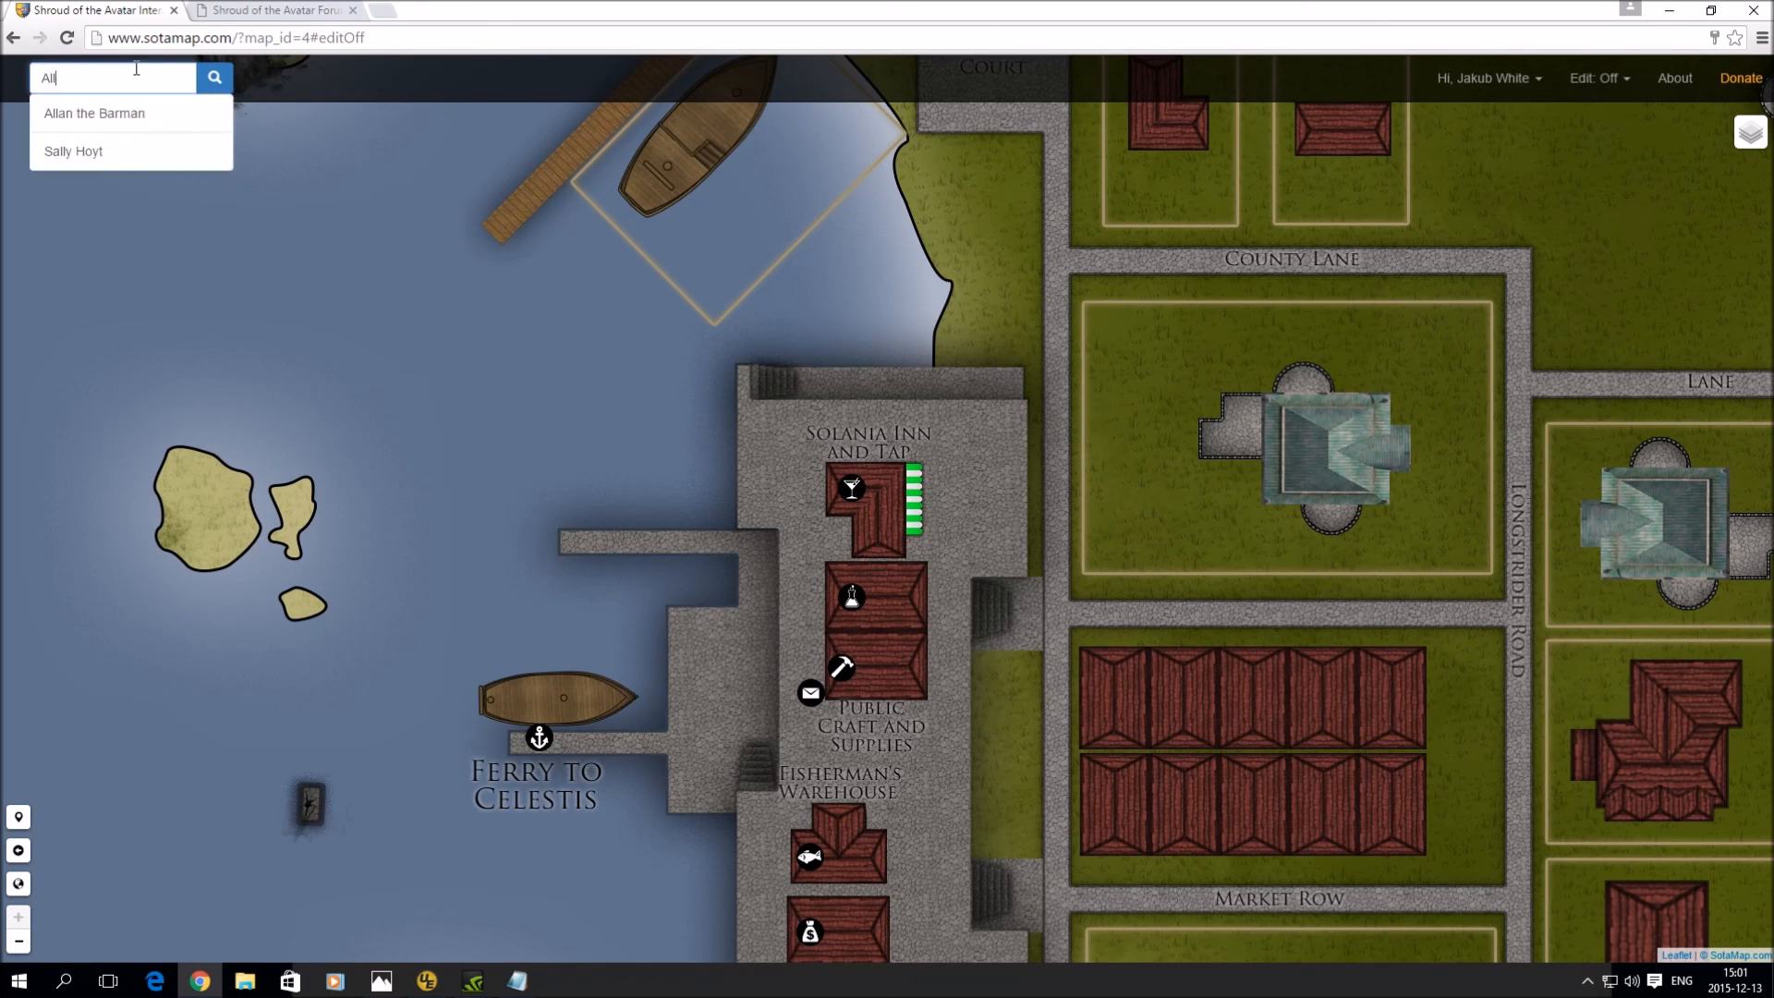
click(143, 114)
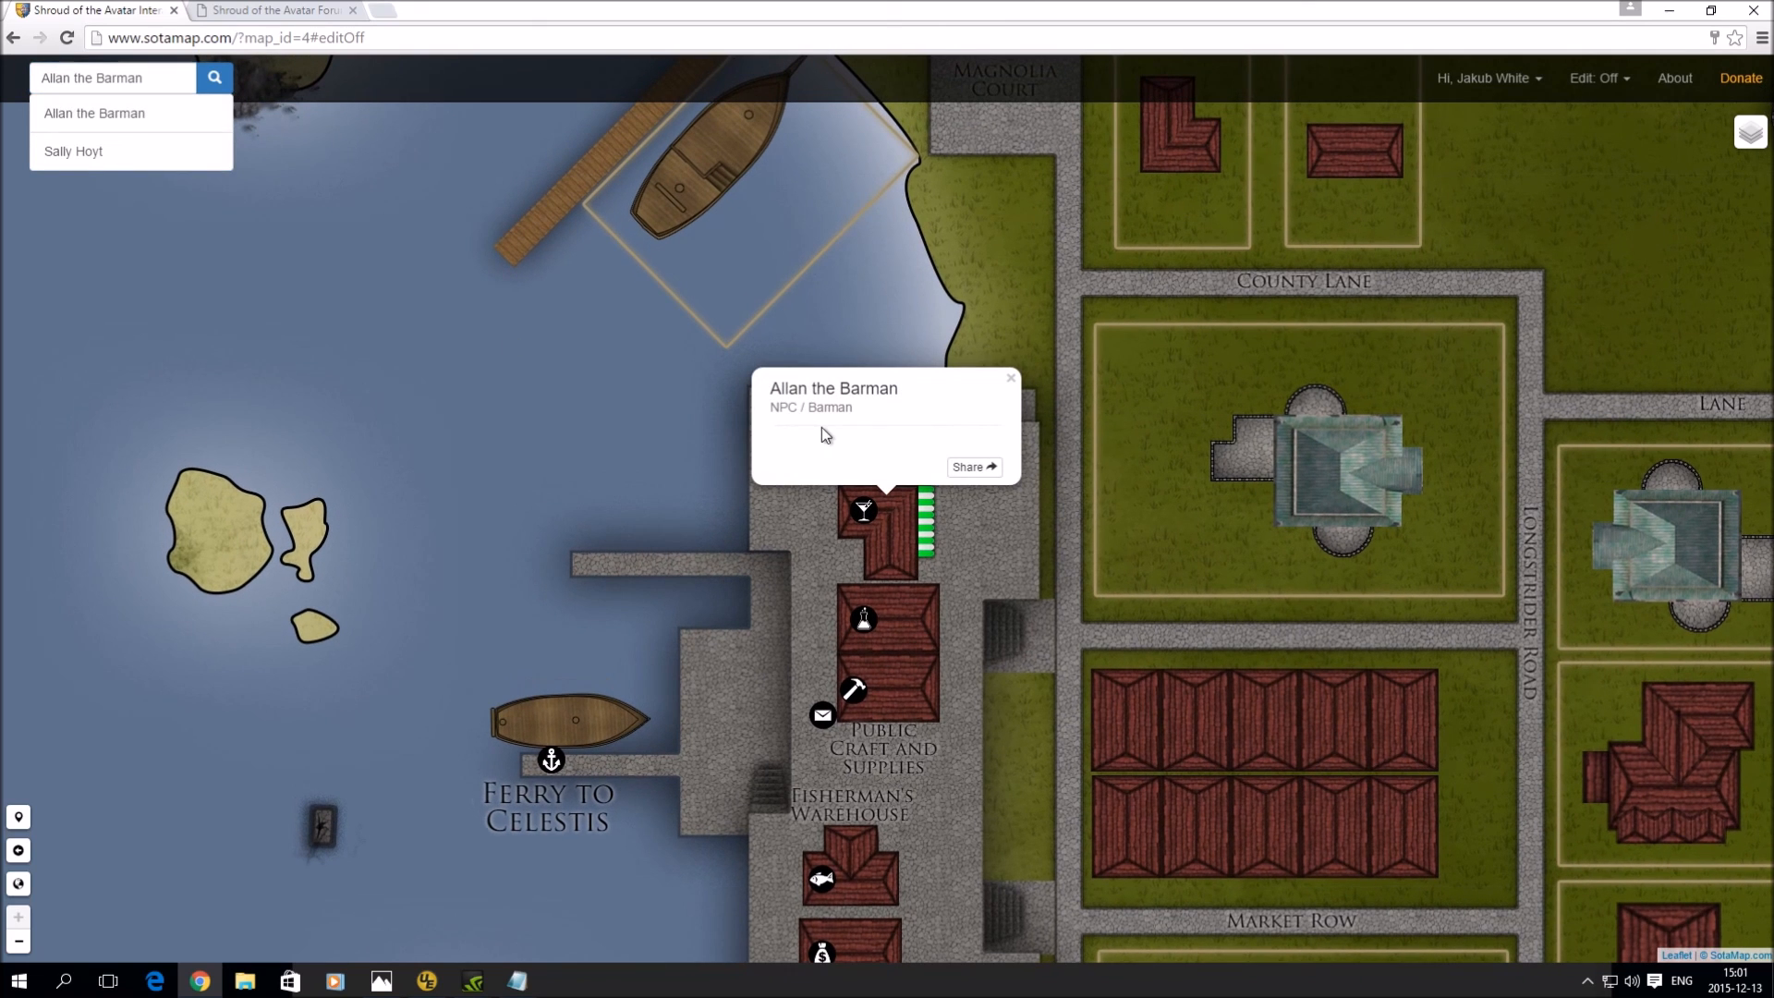
click(1010, 380)
drag(1014, 570, 1002, 223)
drag(970, 524, 969, 307)
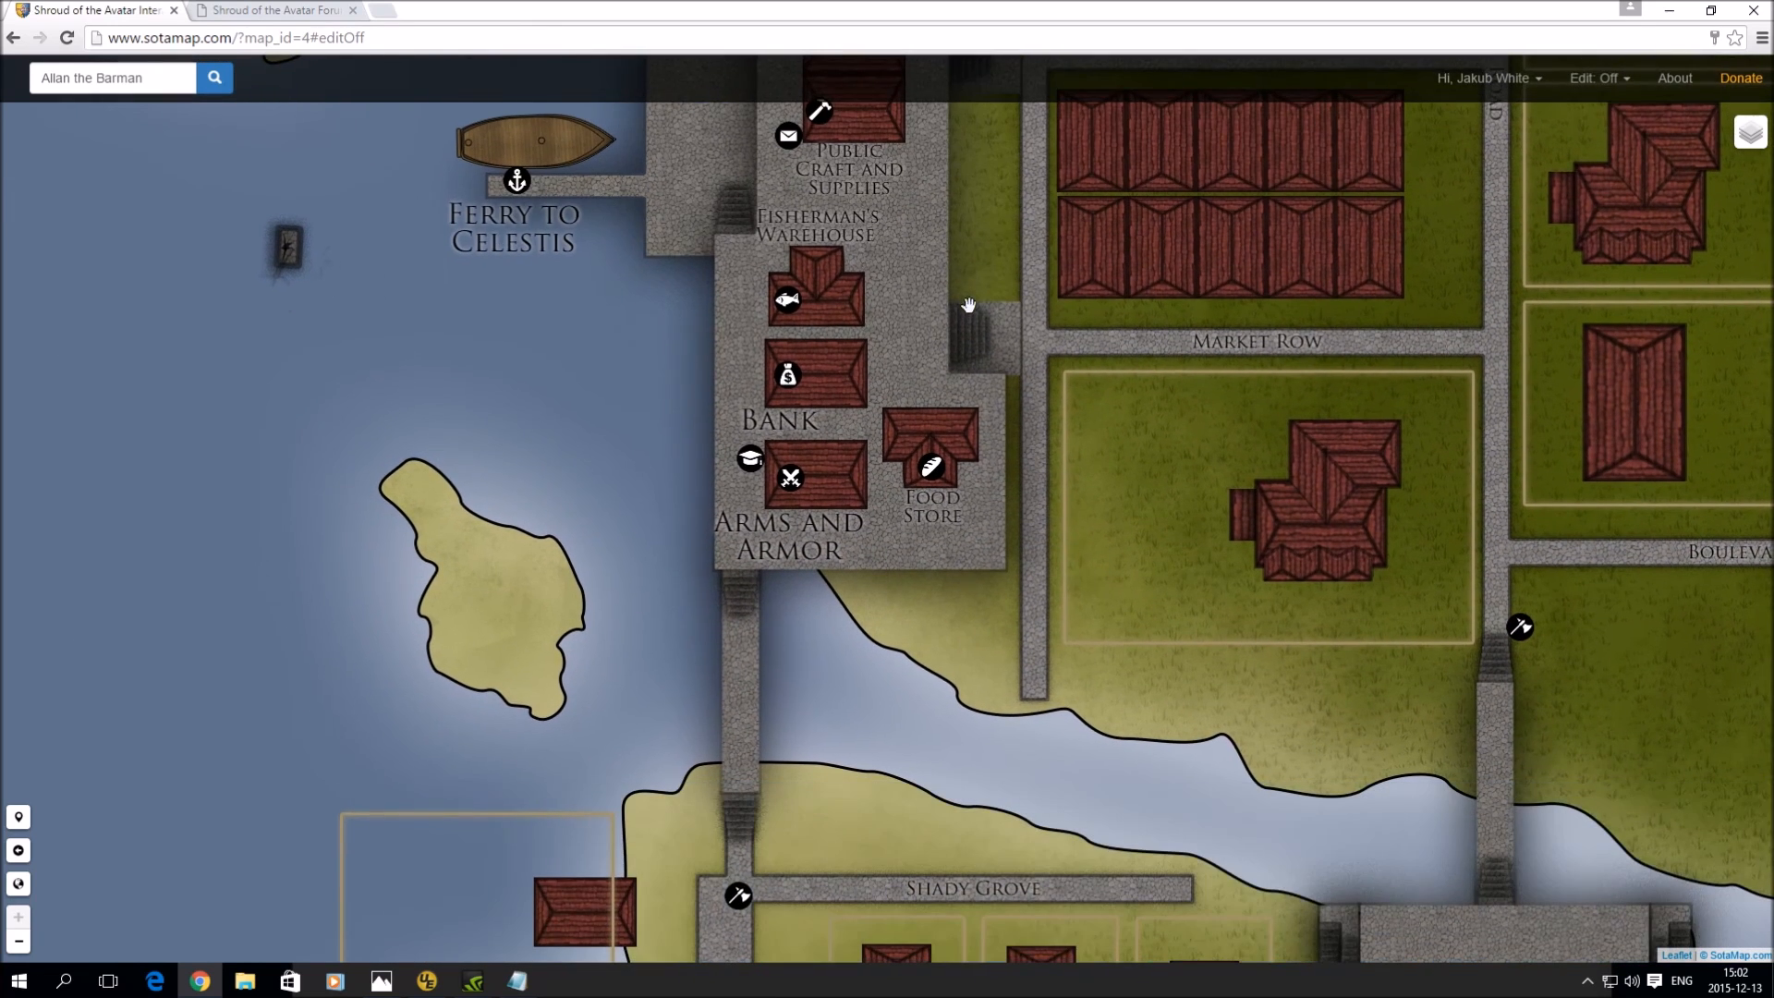
click(1601, 79)
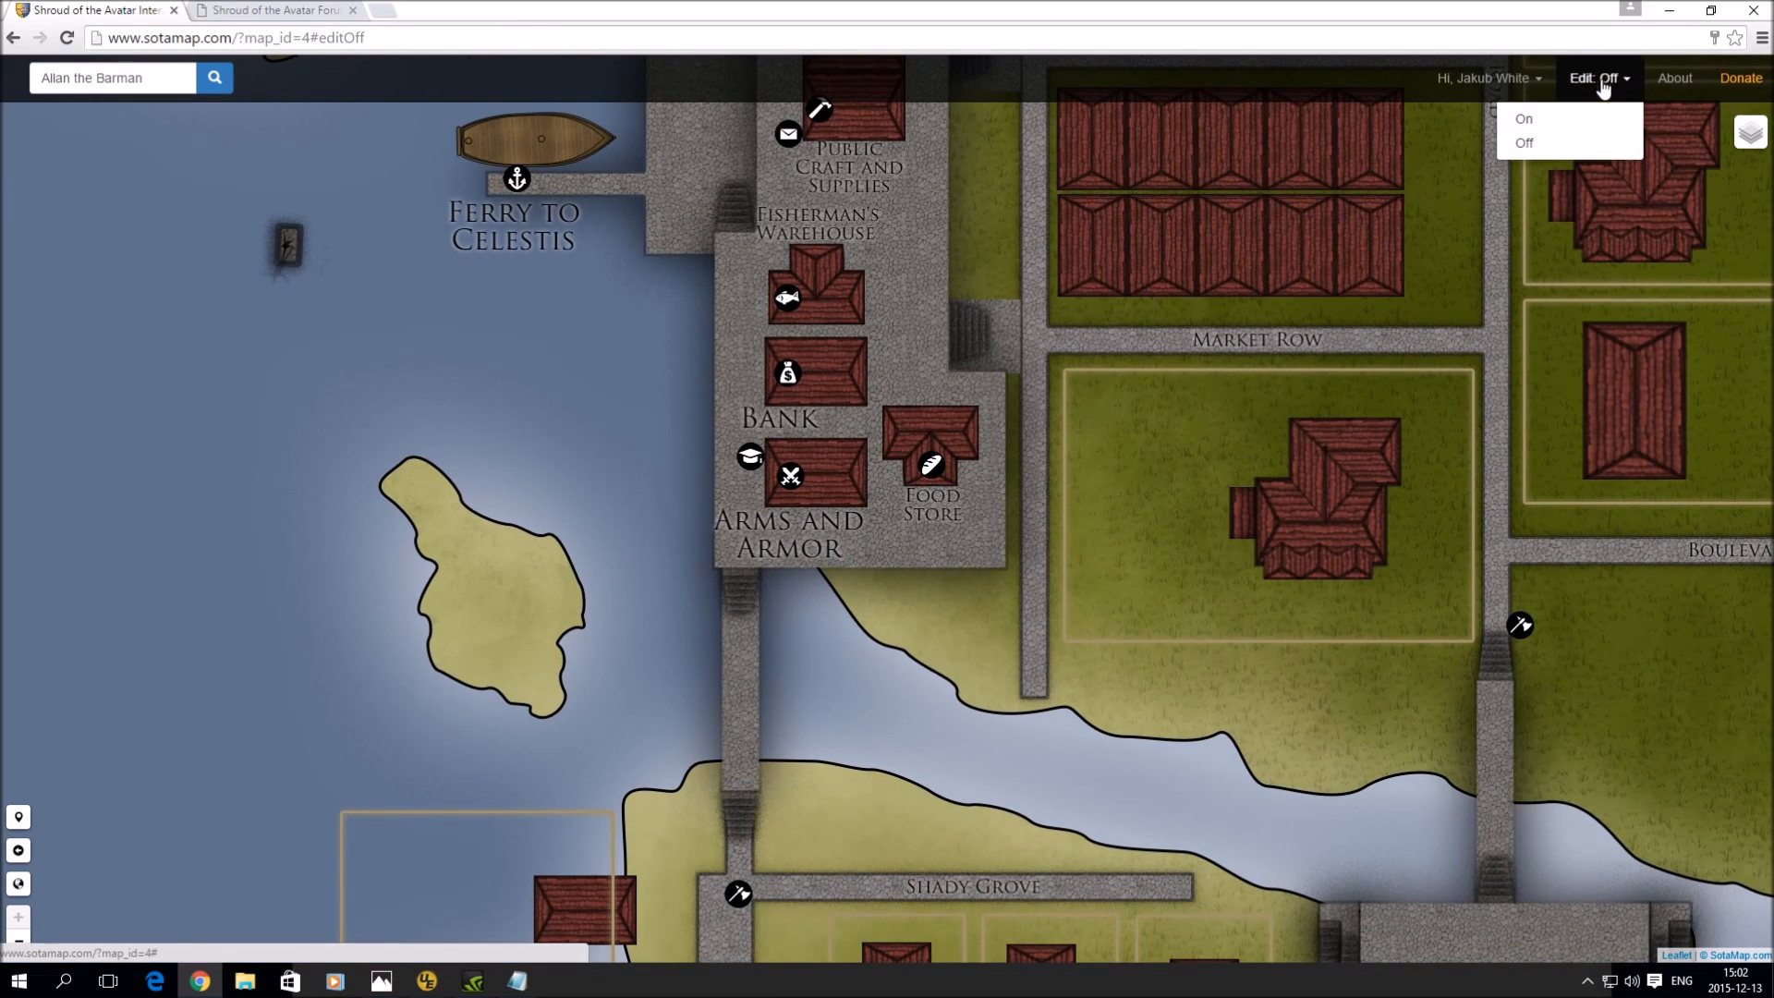
click(1571, 120)
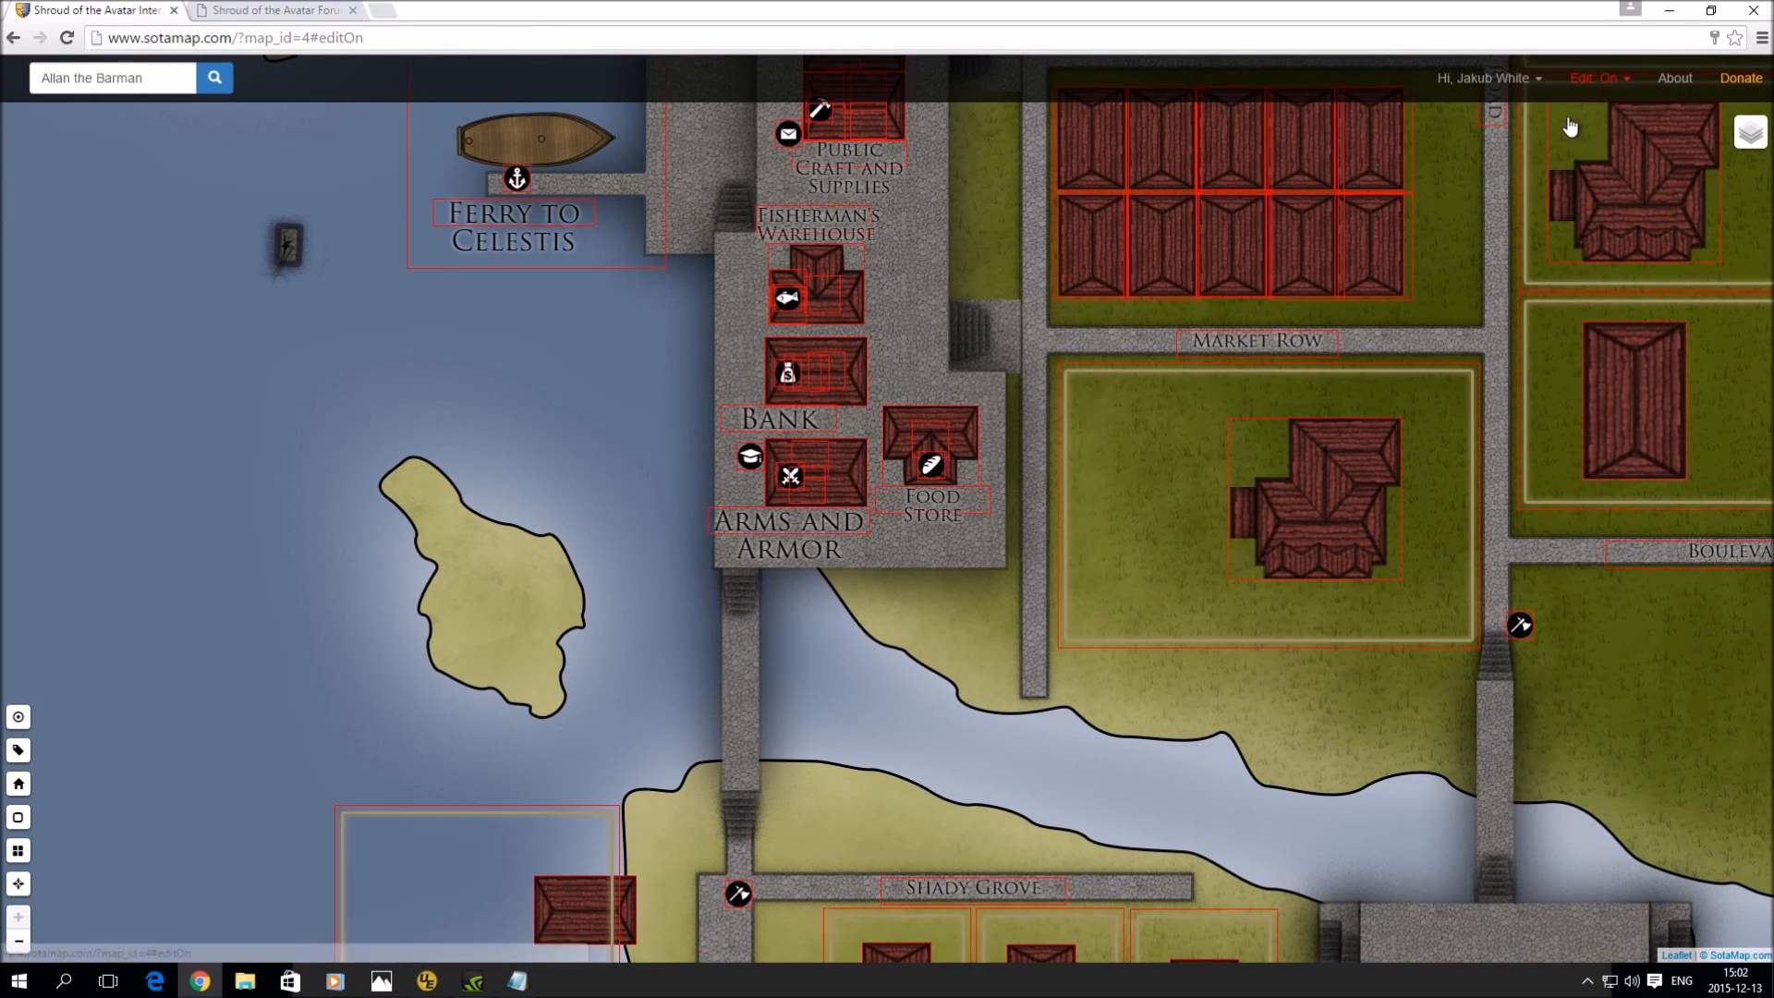
click(835, 381)
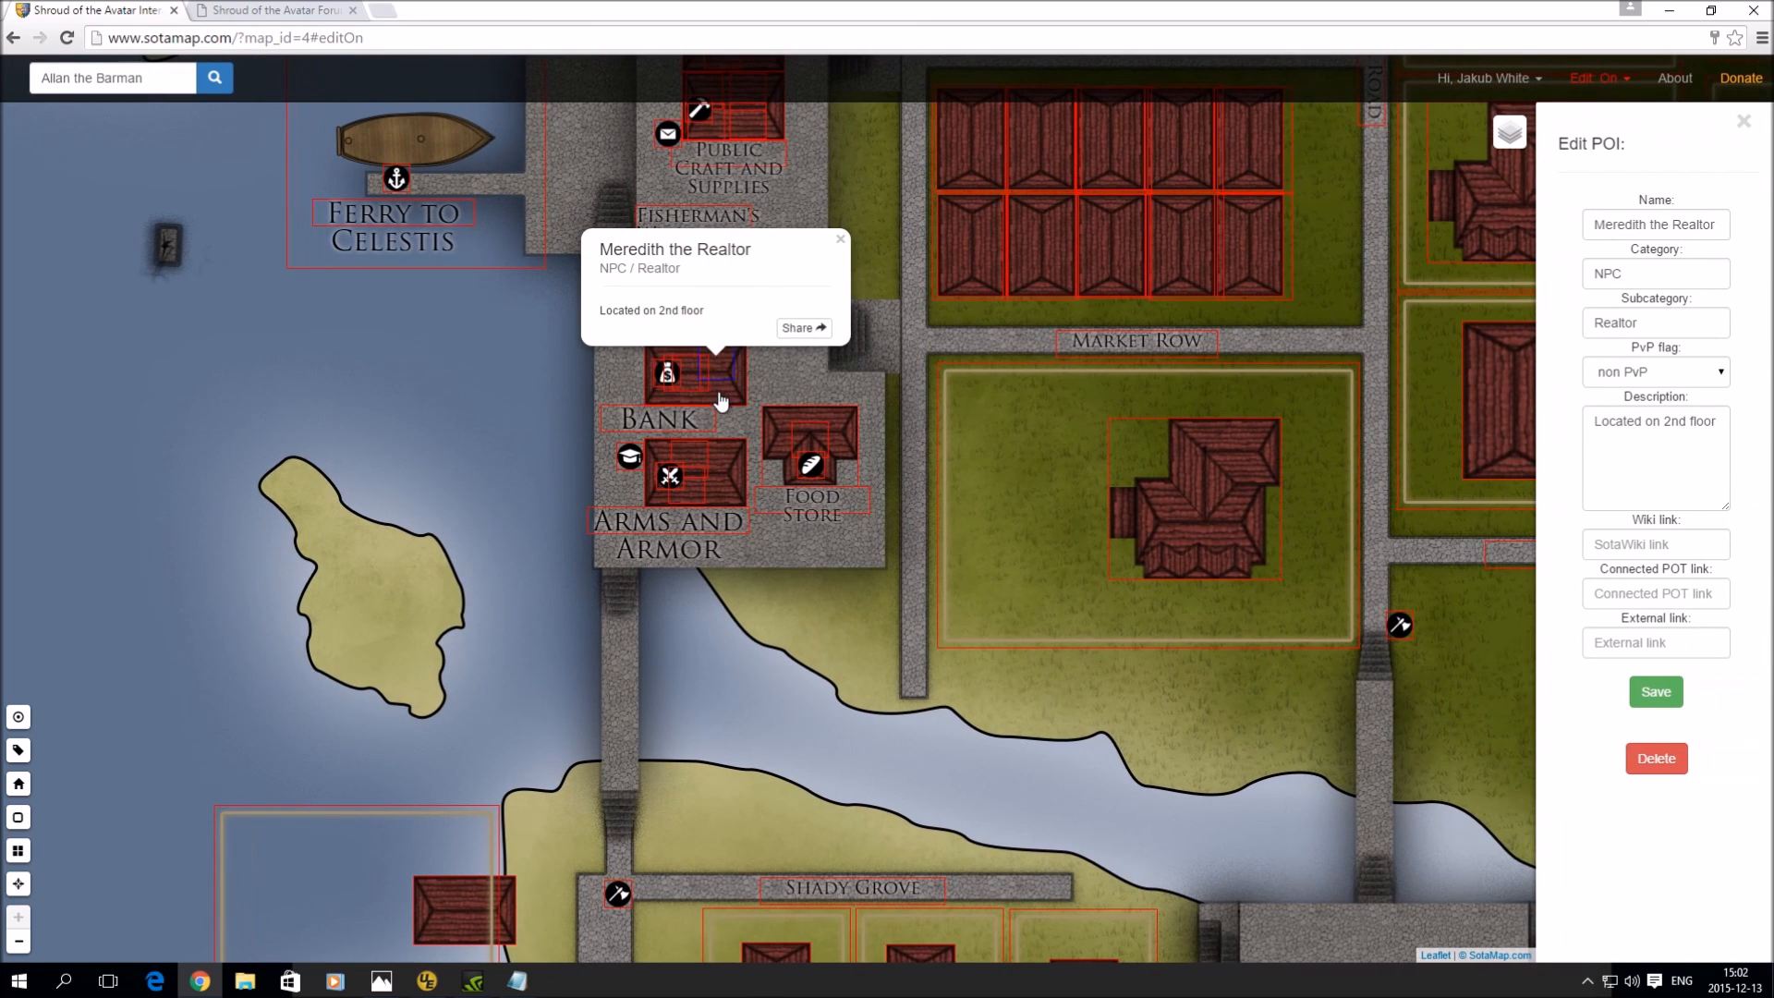
click(711, 393)
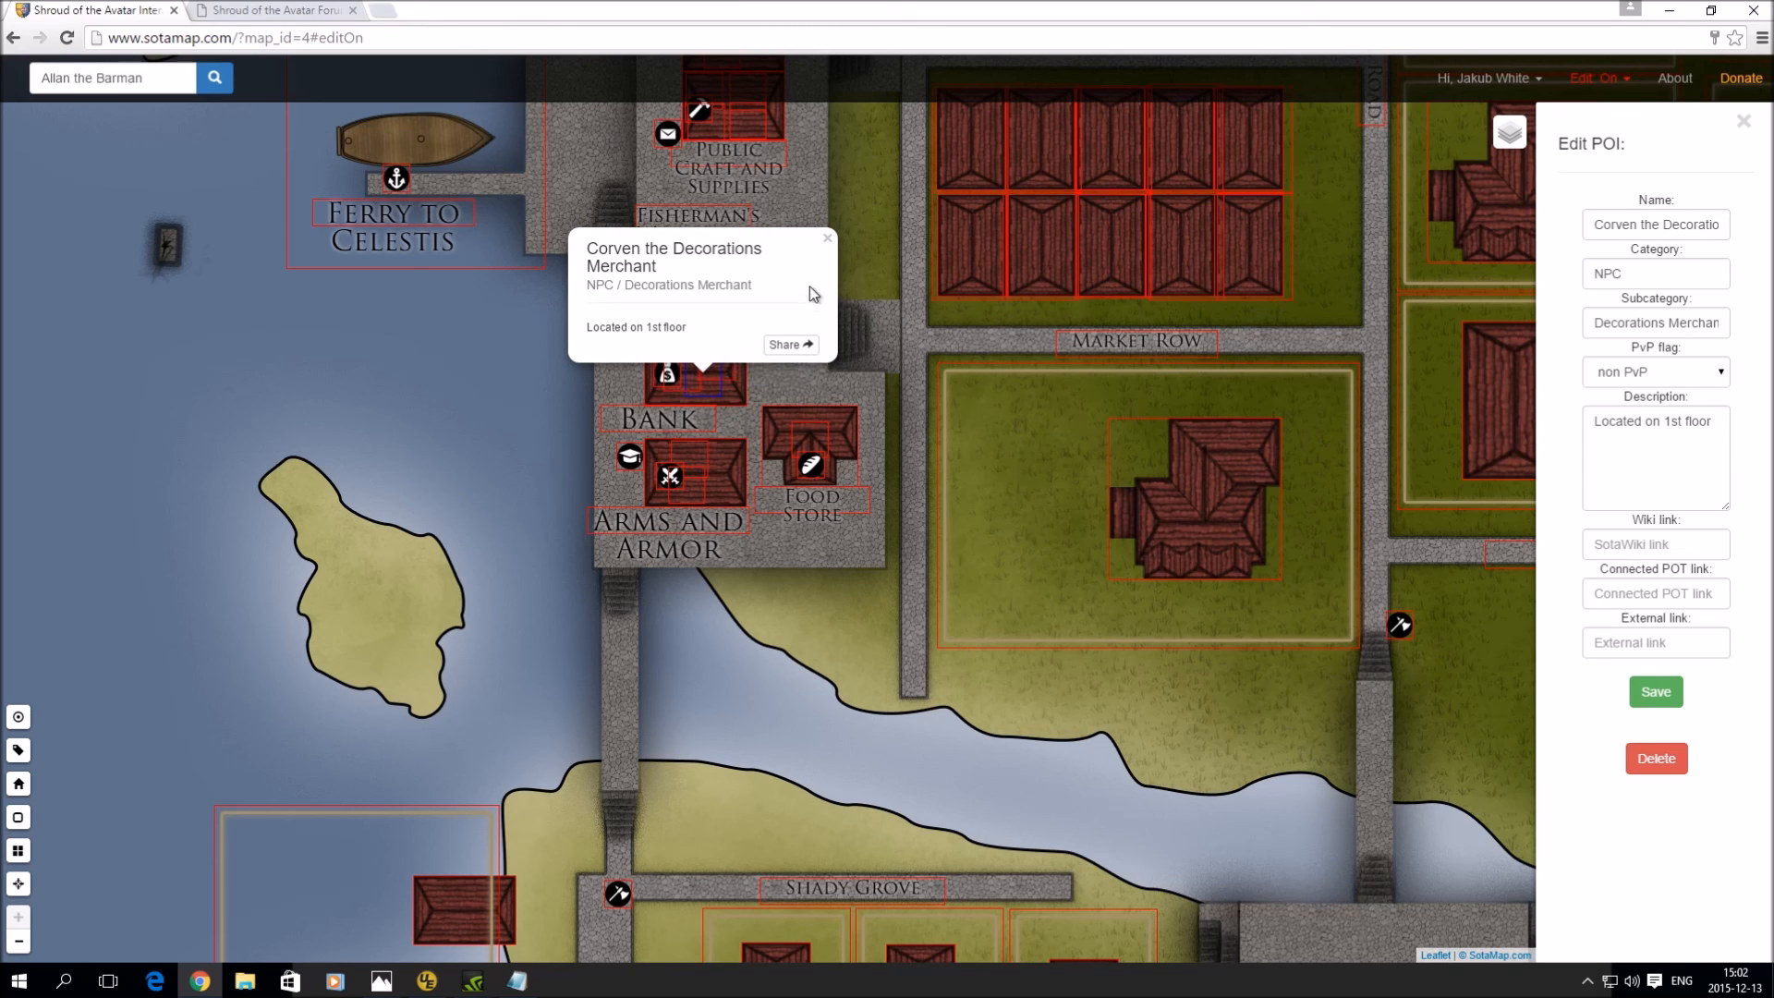
click(825, 245)
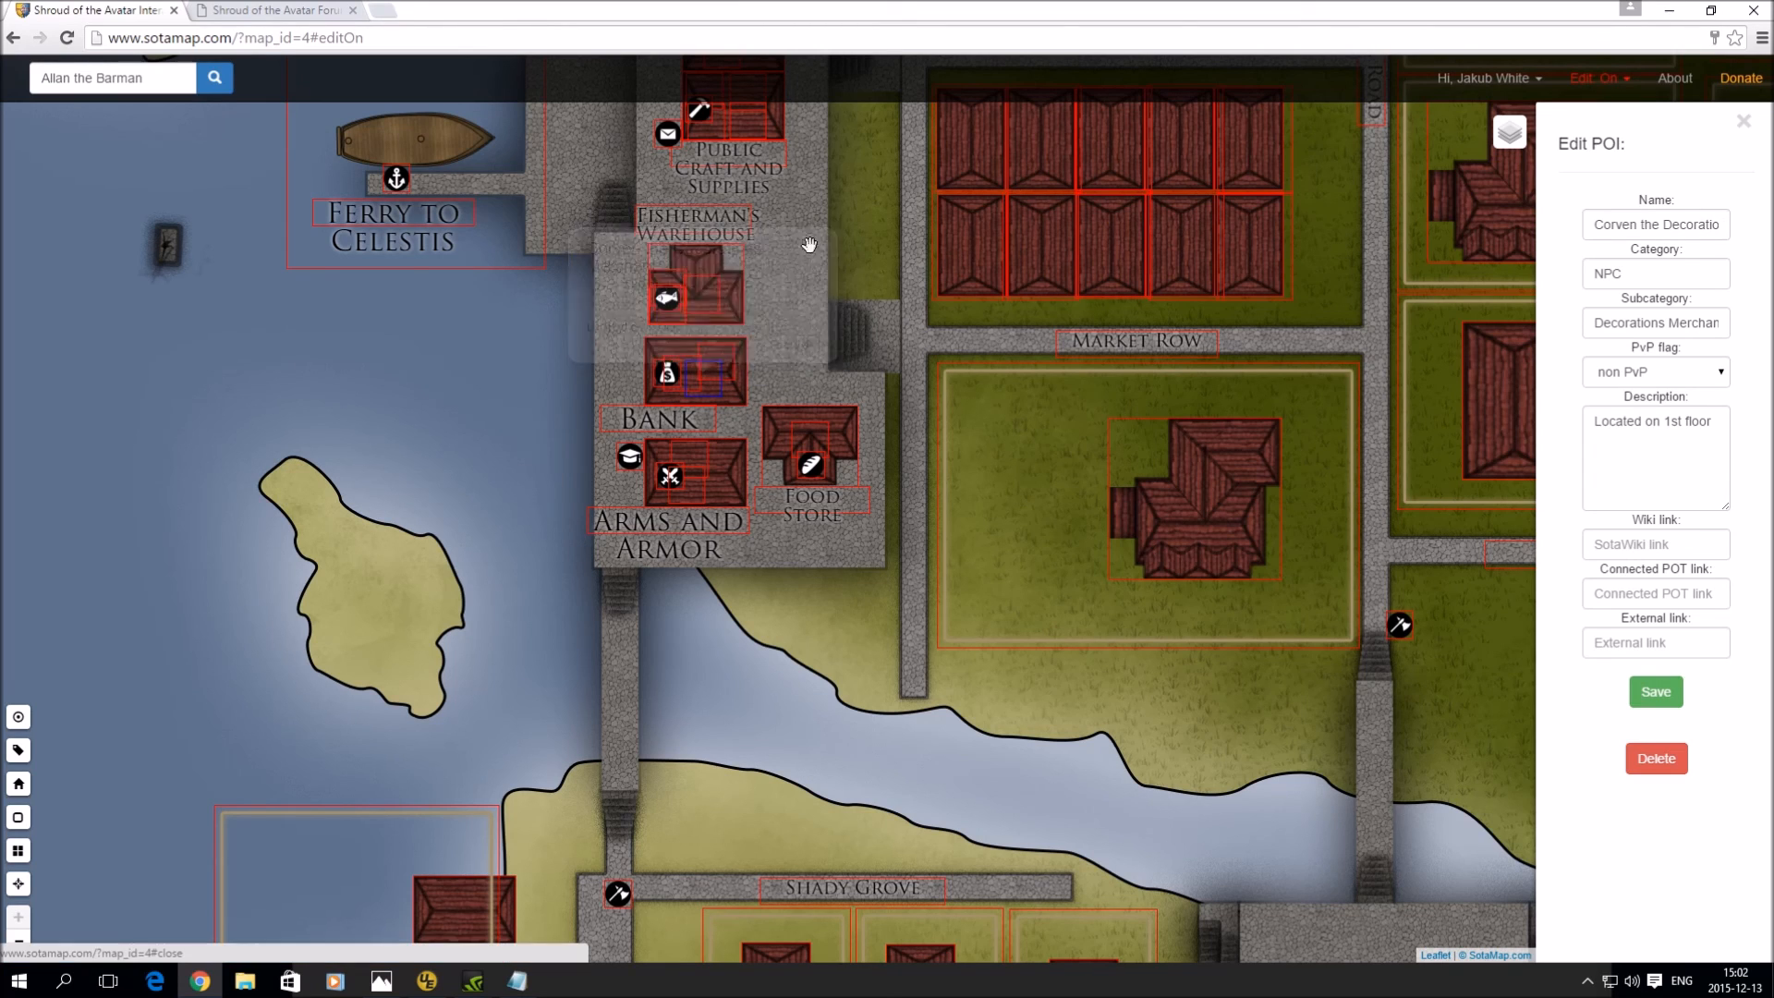
click(1583, 83)
click(1538, 143)
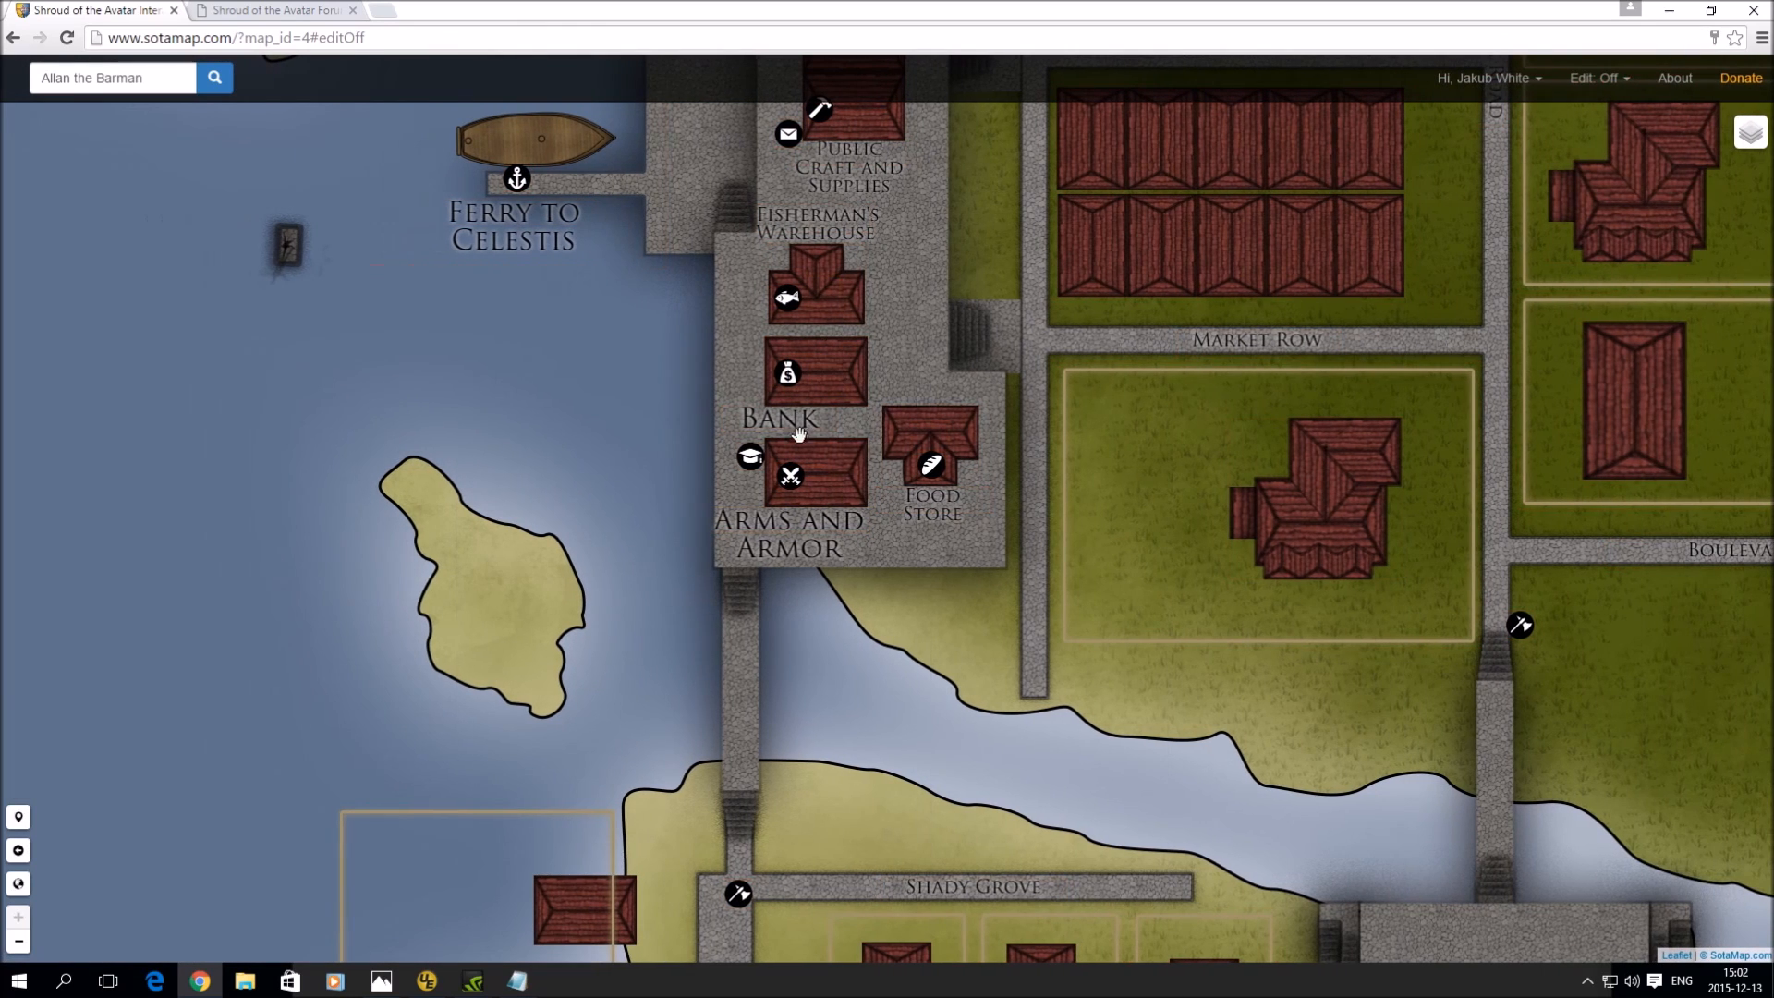